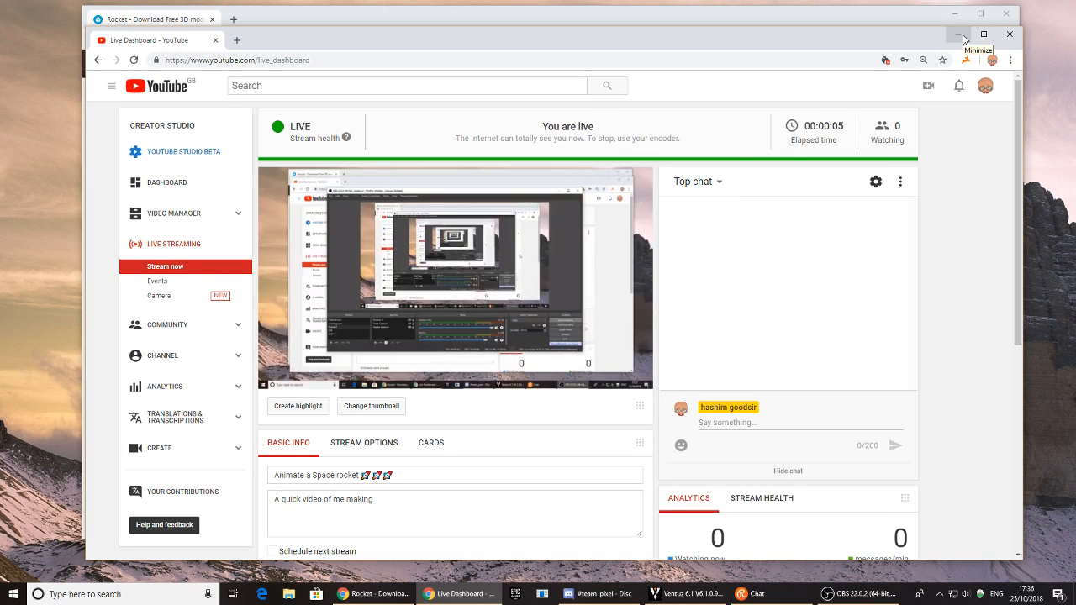
# - Minimize the YouTube Studio live dashboard to reveal the Sketchfab Rocket model page
pyautogui.click(961, 37)
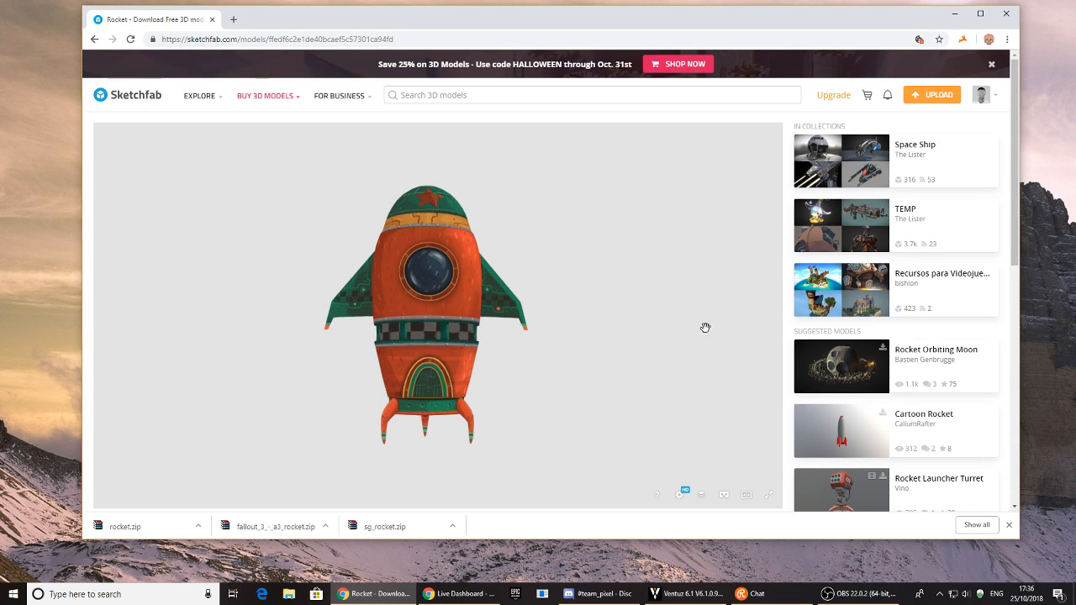
# - Orbit the rocket model to inspect its sides, then bookmark the Sketchfab Rocket page
pyautogui.moveTo(568, 12); pyautogui.dragTo(543, 14)
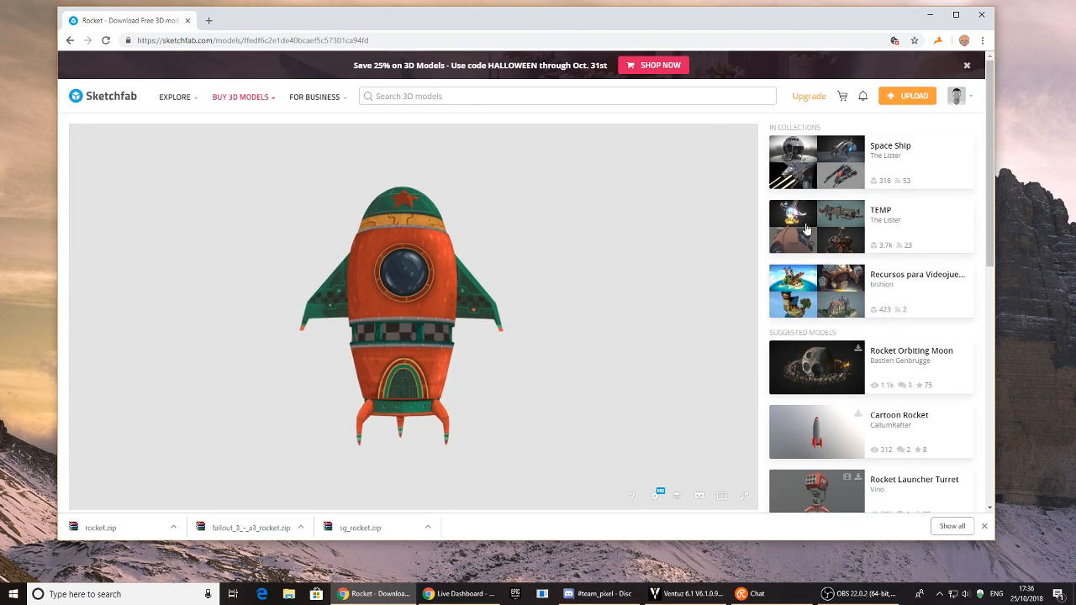
pyautogui.moveTo(361, 332); pyautogui.dragTo(398, 341)
pyautogui.moveTo(469, 270); pyautogui.dragTo(663, 341)
pyautogui.scroll(-3, 830, 407)
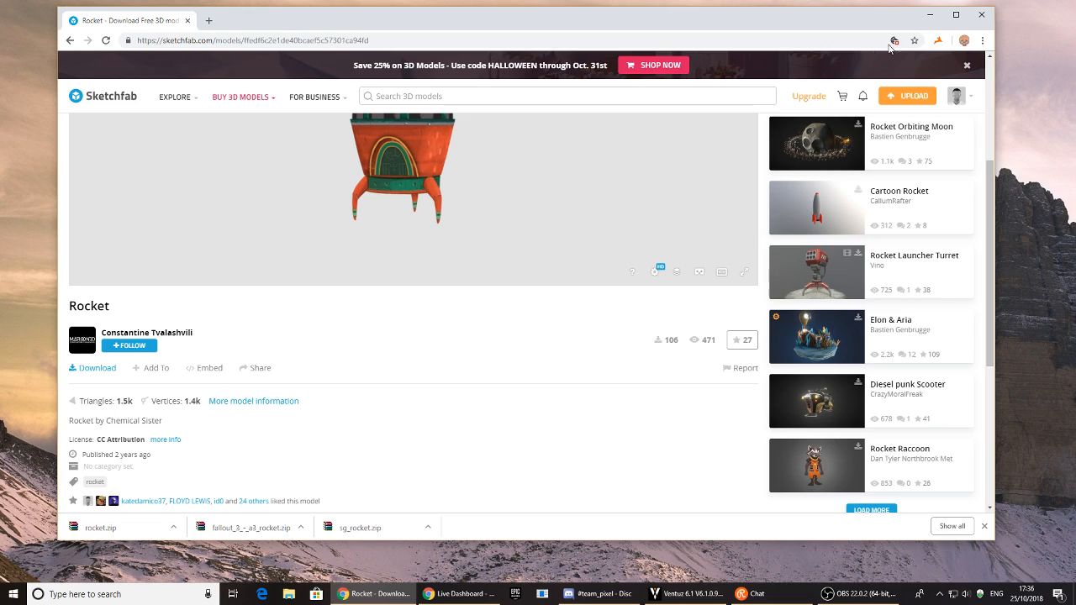
pyautogui.click(914, 40)
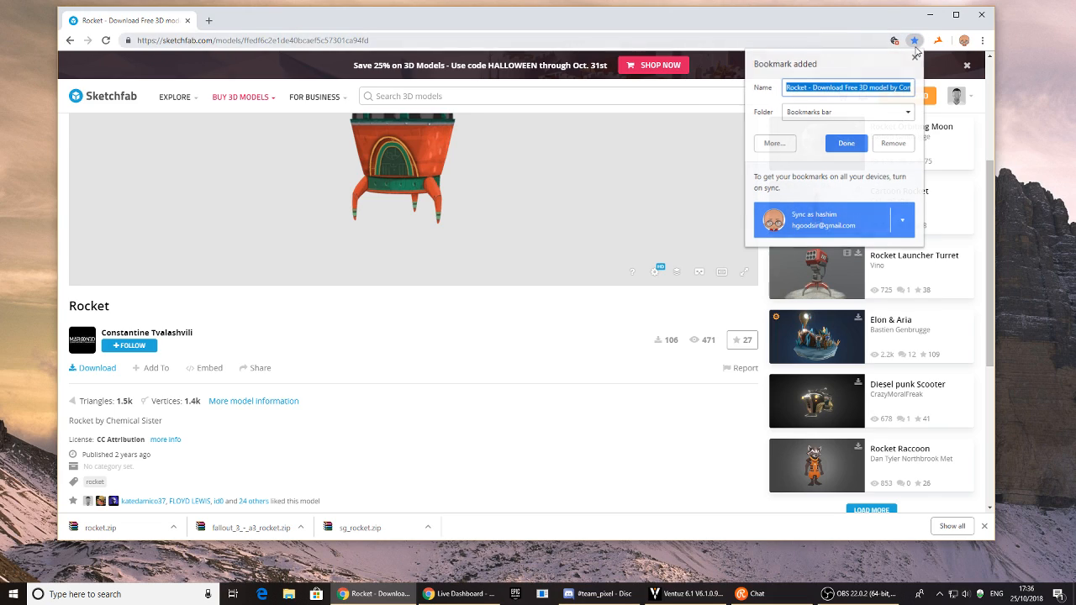
pyautogui.click(850, 149)
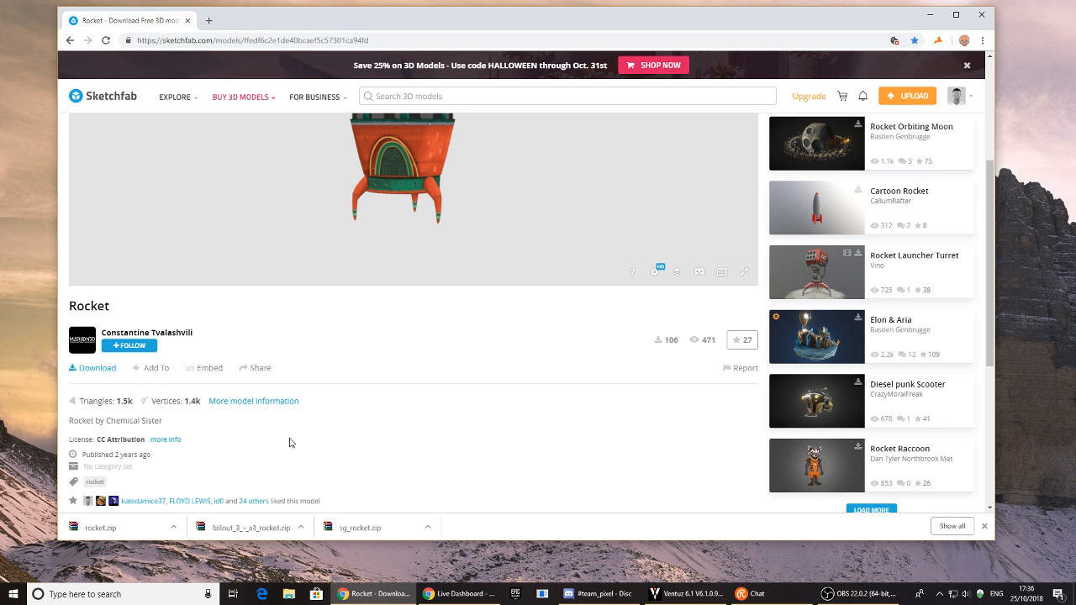
# - Orbit the rocket again and turn it back to a front view
pyautogui.scroll(3, 416, 425)
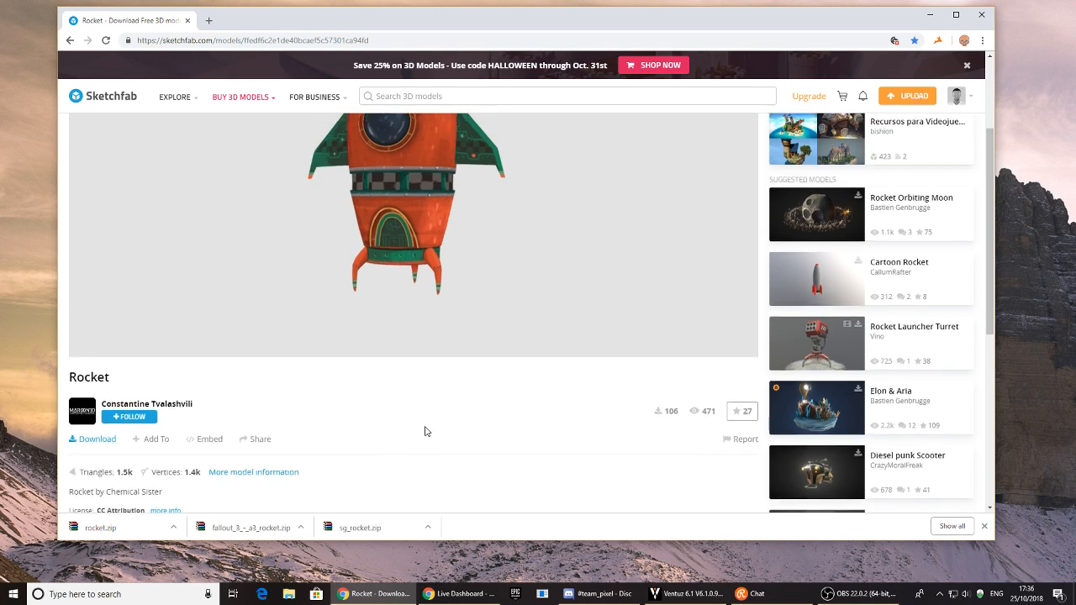
pyautogui.moveTo(350, 280)
pyautogui.mouseDown()
pyautogui.moveTo(445, 343)
pyautogui.moveTo(563, 344)
pyautogui.moveTo(300, 355)
pyautogui.moveTo(418, 354)
pyautogui.mouseUp()
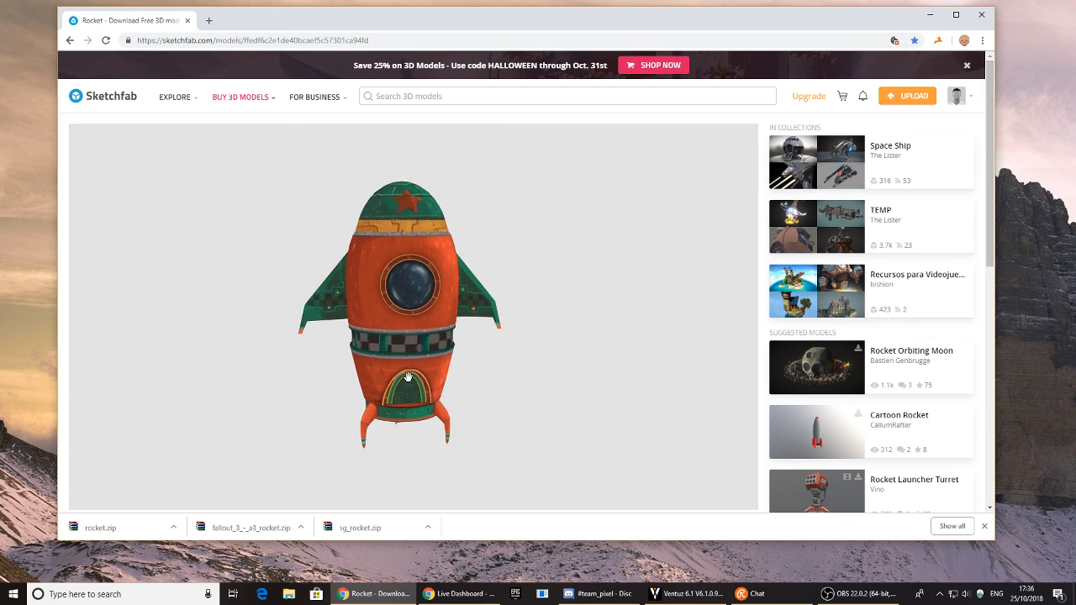
pyautogui.scroll(-3, 418, 336)
pyautogui.moveTo(419, 315)
pyautogui.mouseDown()
pyautogui.moveTo(303, 296)
pyautogui.moveTo(335, 301)
pyautogui.moveTo(344, 353)
pyautogui.moveTo(386, 435)
pyautogui.moveTo(400, 395)
pyautogui.moveTo(445, 361)
pyautogui.moveTo(471, 395)
pyautogui.mouseUp()
pyautogui.scroll(-3, 771, 404)
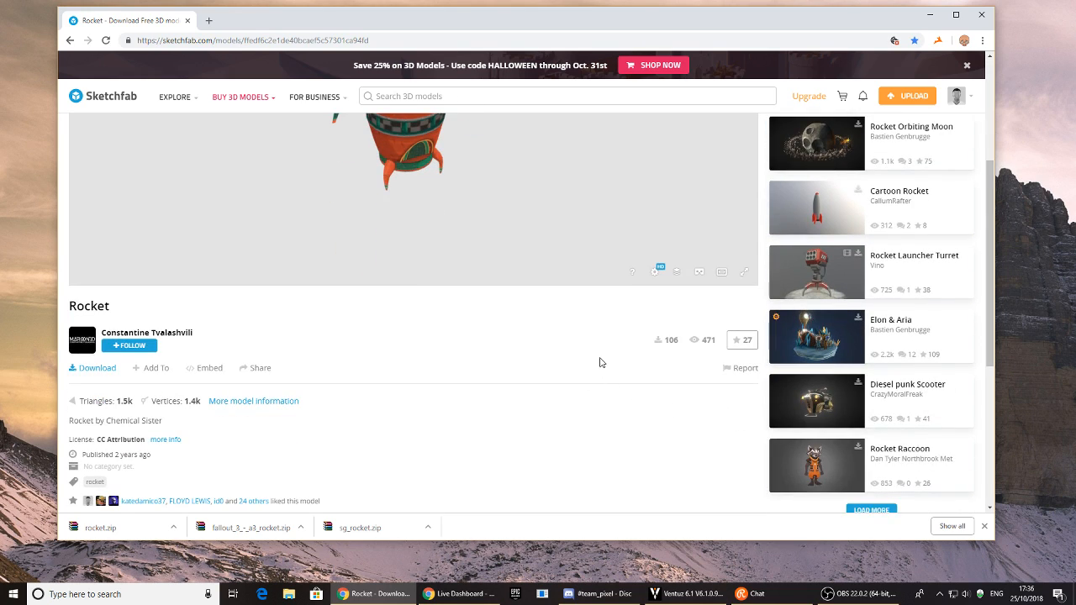
# - Dismiss the Sketchfab download options and open the downloaded rocket.zip in WinRAR
pyautogui.click(96, 368)
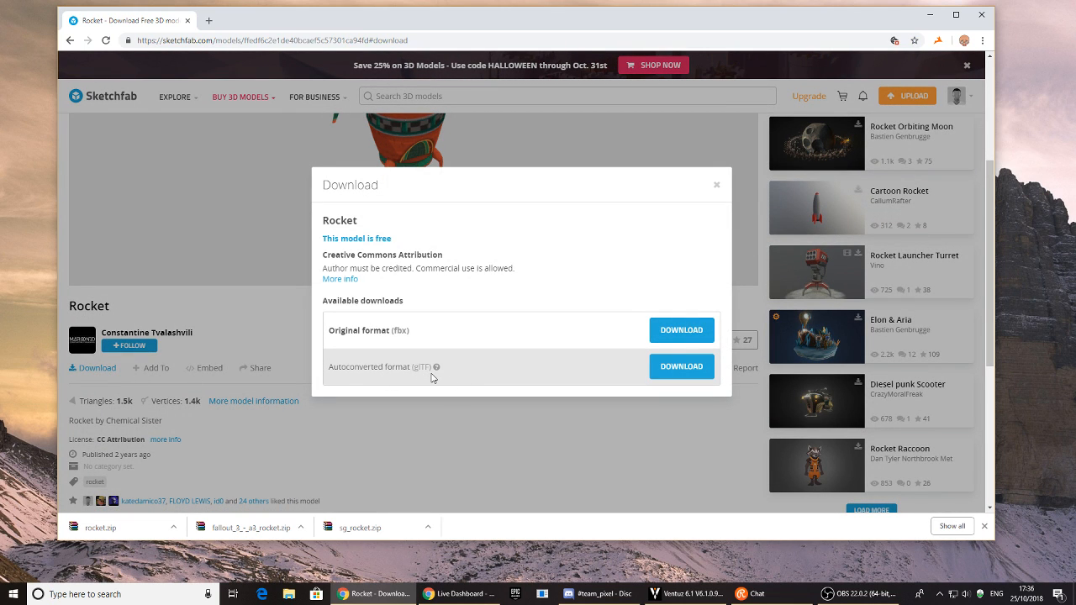
pyautogui.click(511, 456)
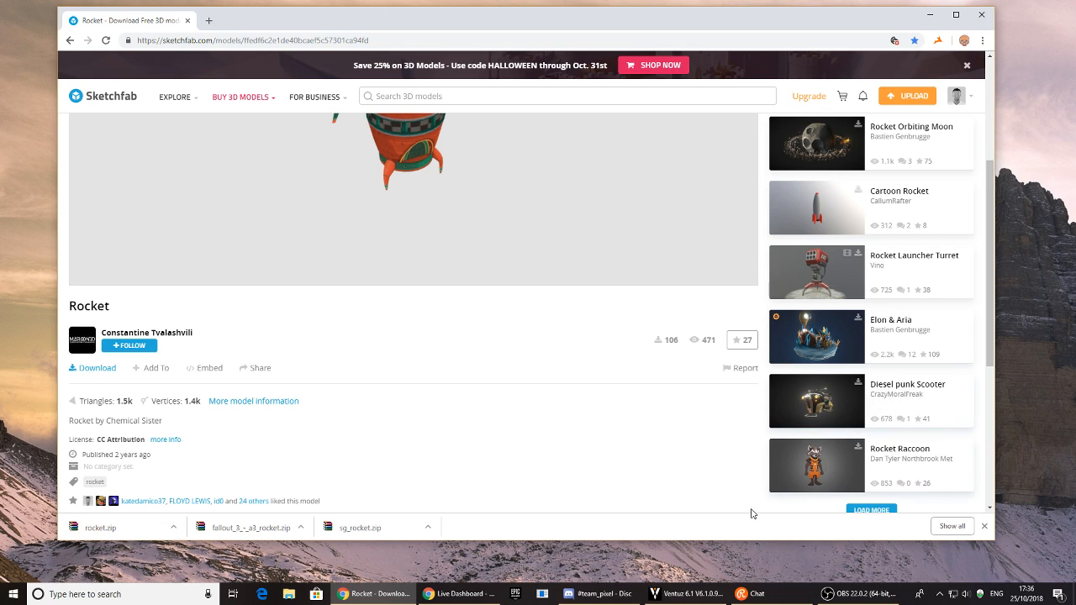
pyautogui.click(135, 525)
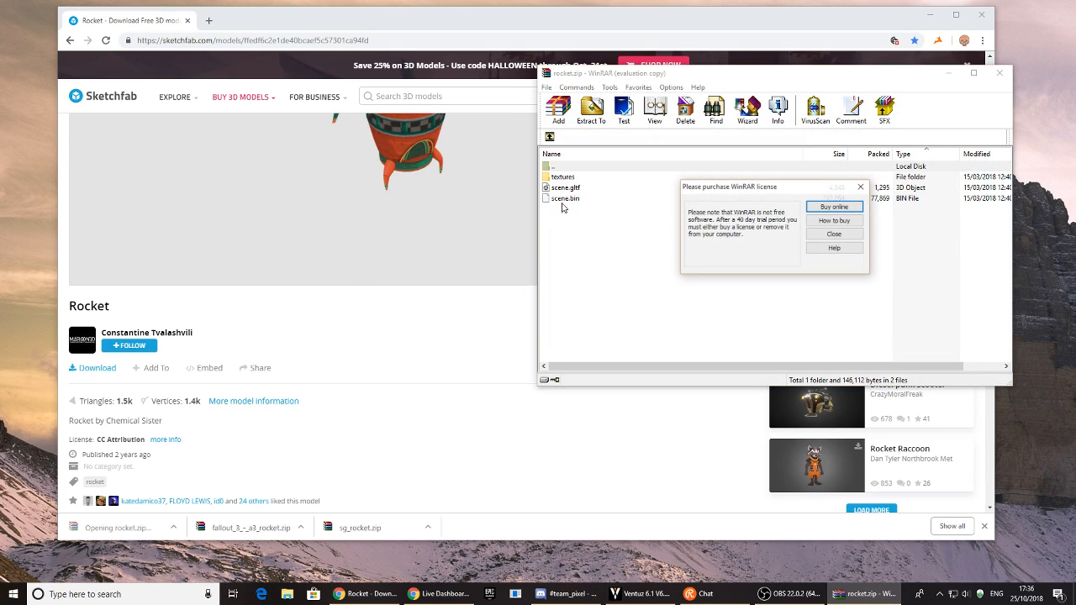
# - Dismiss the WinRAR licence notice, check the Ventuz project, and open File Explorer
pyautogui.click(834, 235)
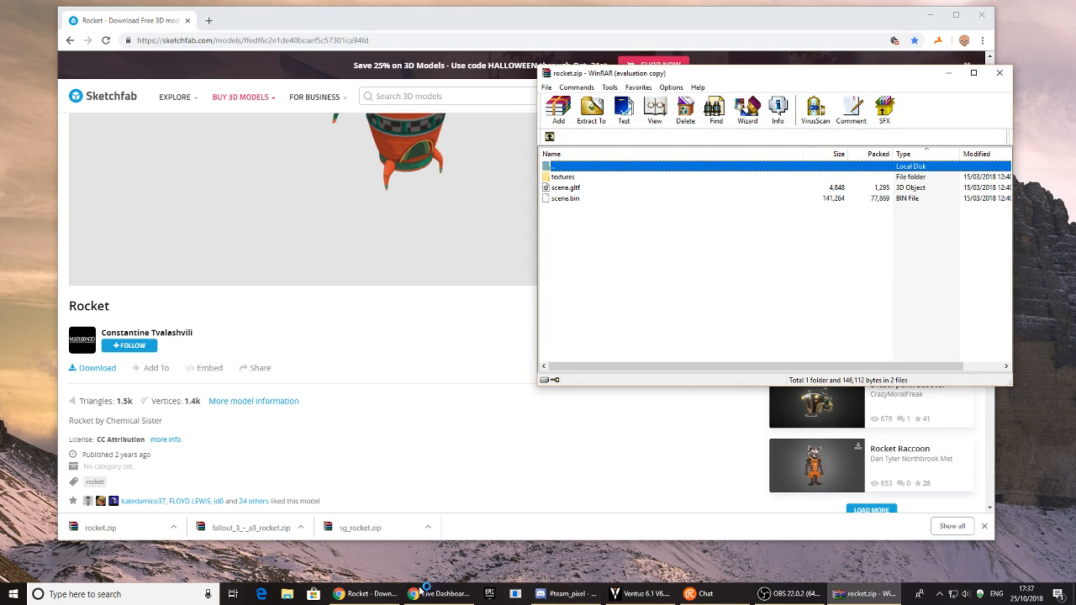
pyautogui.click(646, 594)
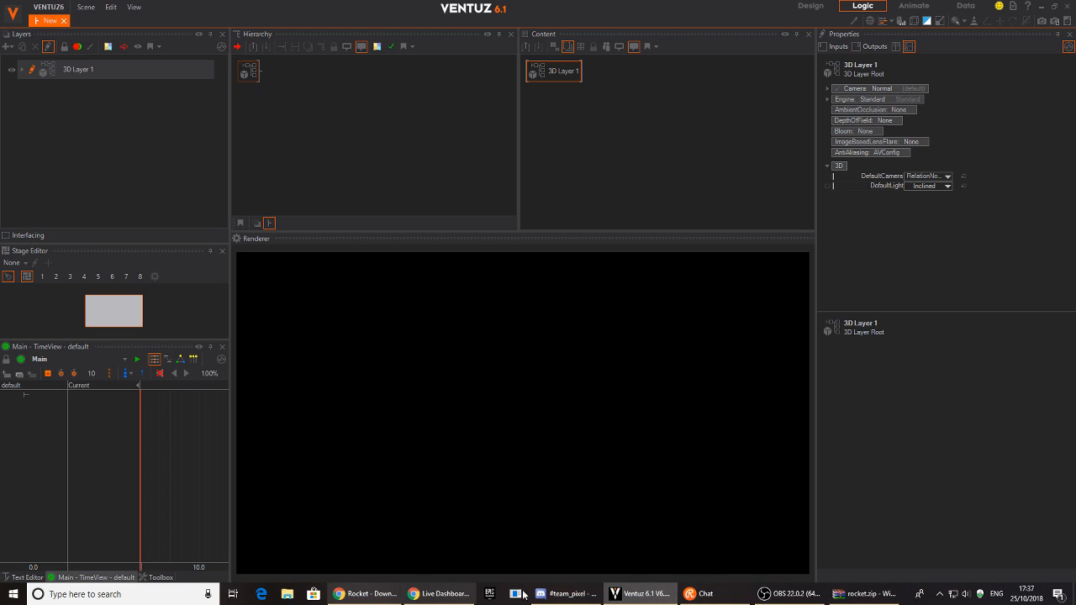
pyautogui.click(863, 594)
pyautogui.click(287, 593)
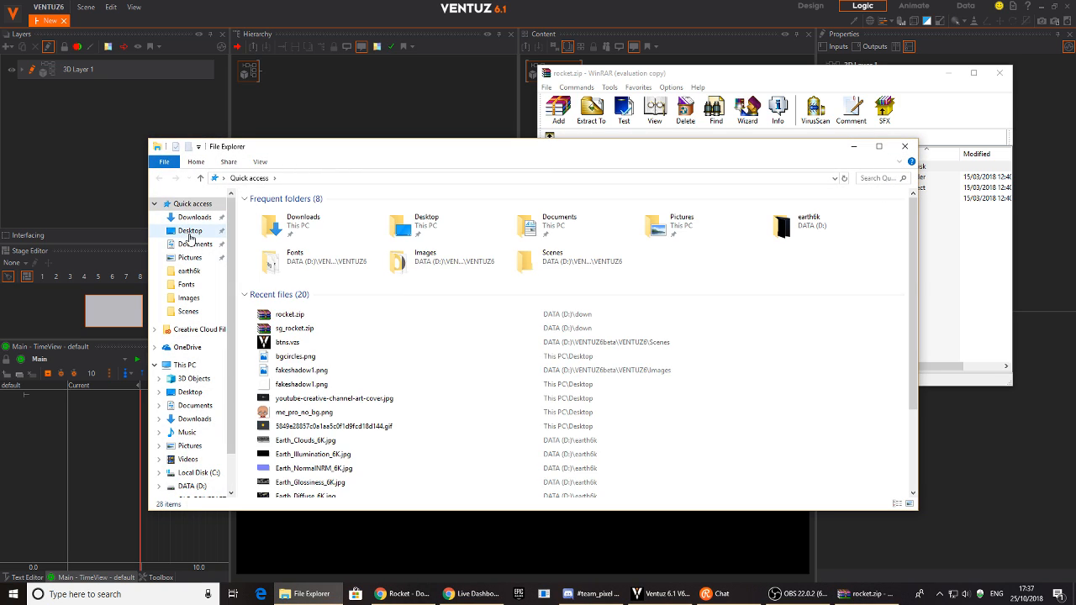
# - Create a new folder named ROCKET on the Desktop and open it
pyautogui.click(190, 235)
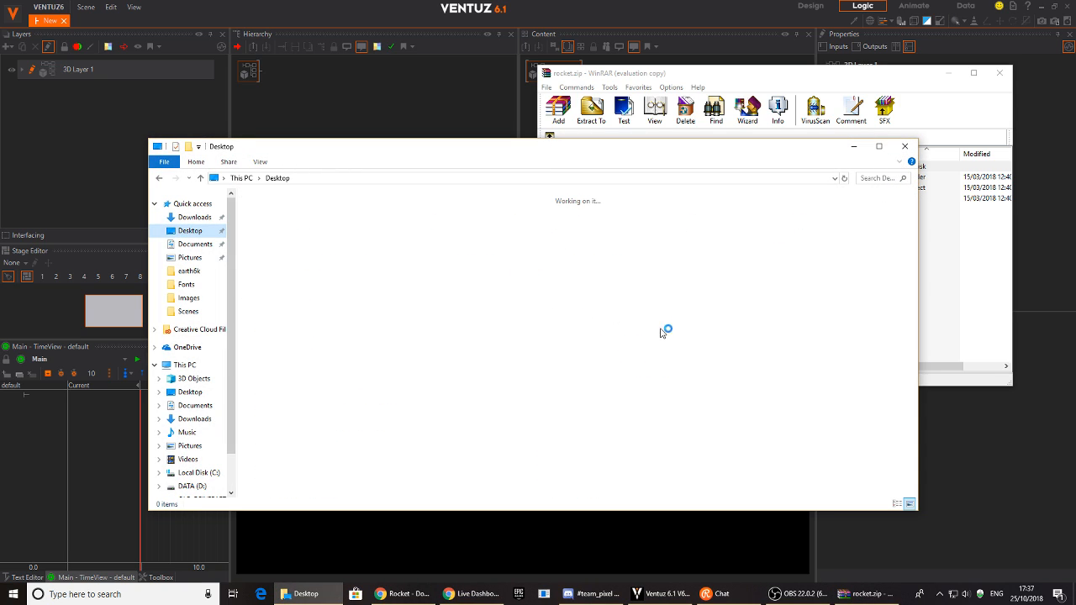
pyautogui.moveTo(911, 252); pyautogui.dragTo(911, 434)
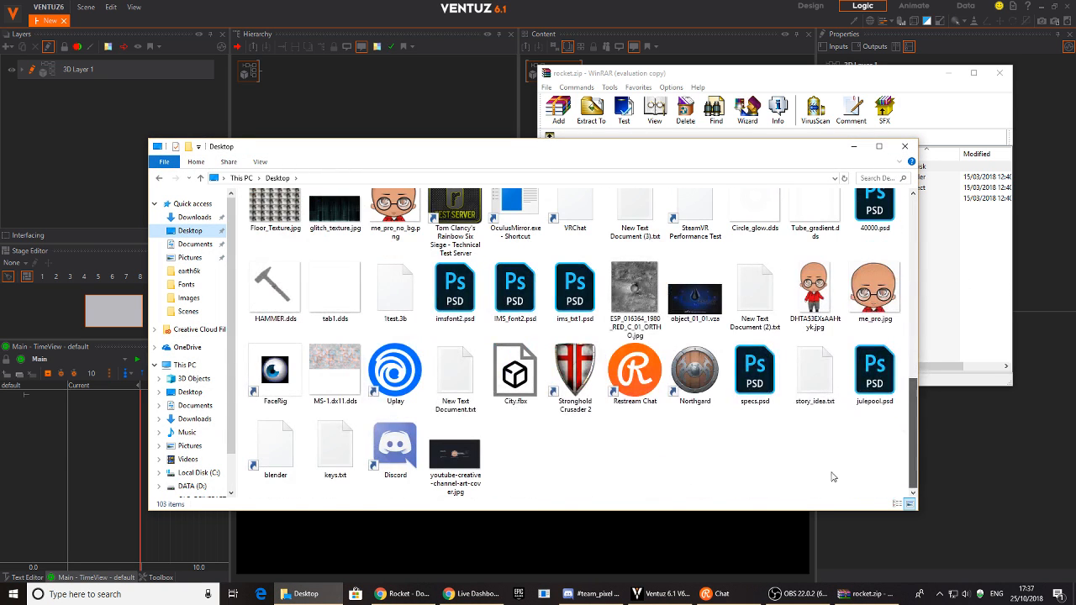
pyautogui.rightClick(655, 307)
pyautogui.moveTo(747, 437)
pyautogui.click(783, 435)
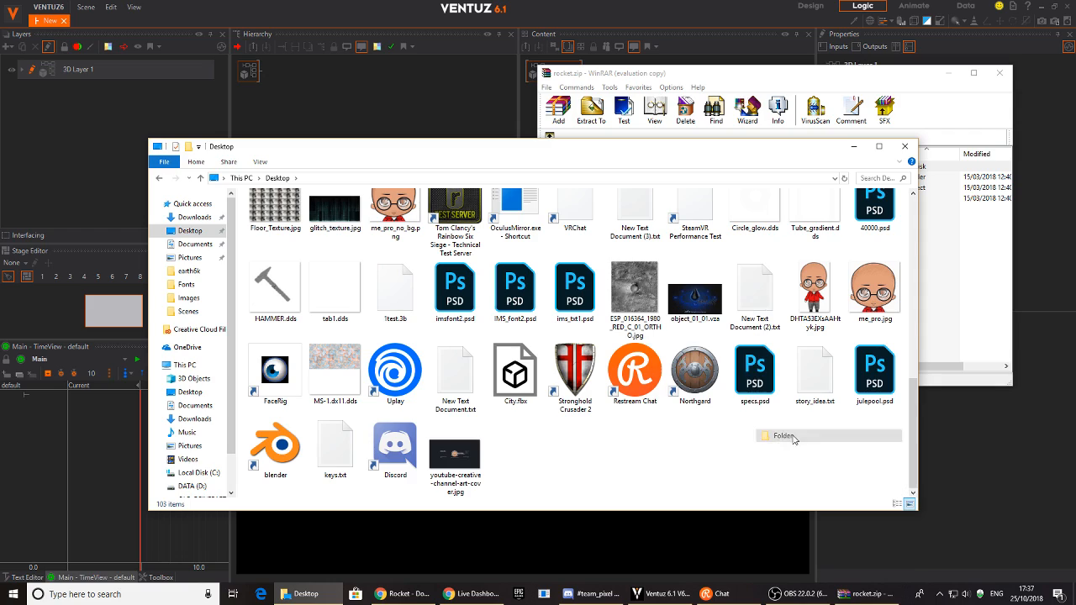
pyautogui.write('ROCKET')
pyautogui.press('Return')
pyautogui.press('Return')
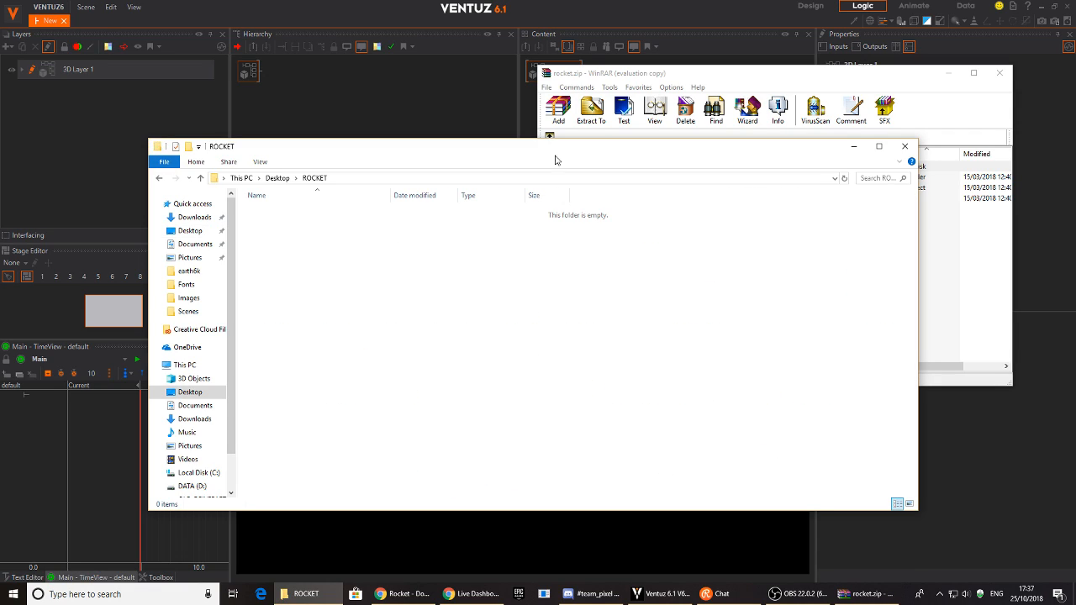
# - Extract scene.bin, scene.gltf and the textures folder from rocket.zip into ROCKET, then close WinRAR
pyautogui.click(604, 80)
pyautogui.moveTo(629, 236); pyautogui.dragTo(338, 293)
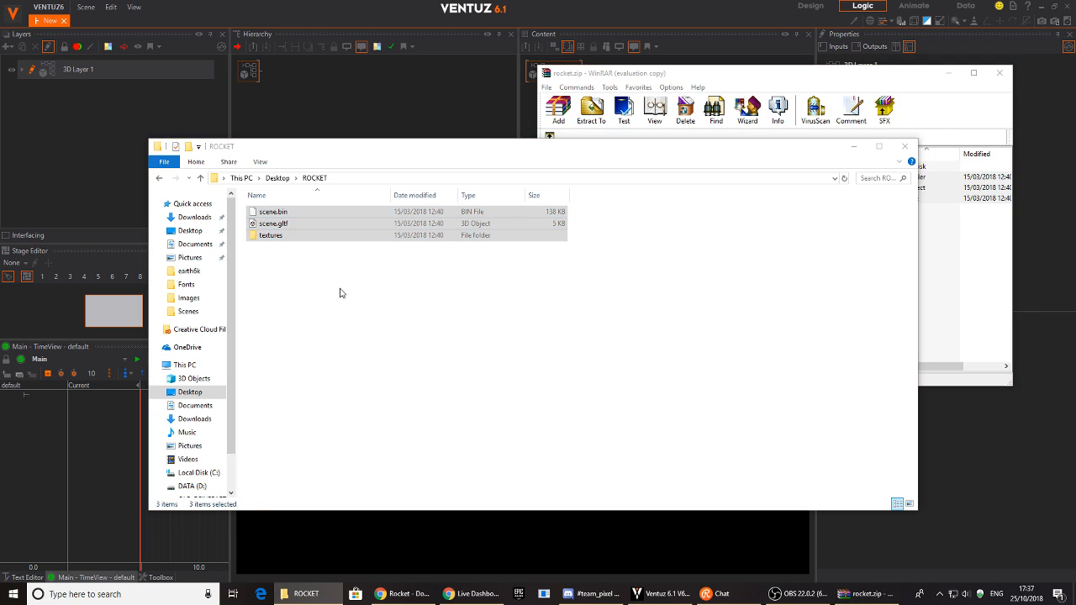
pyautogui.click(947, 74)
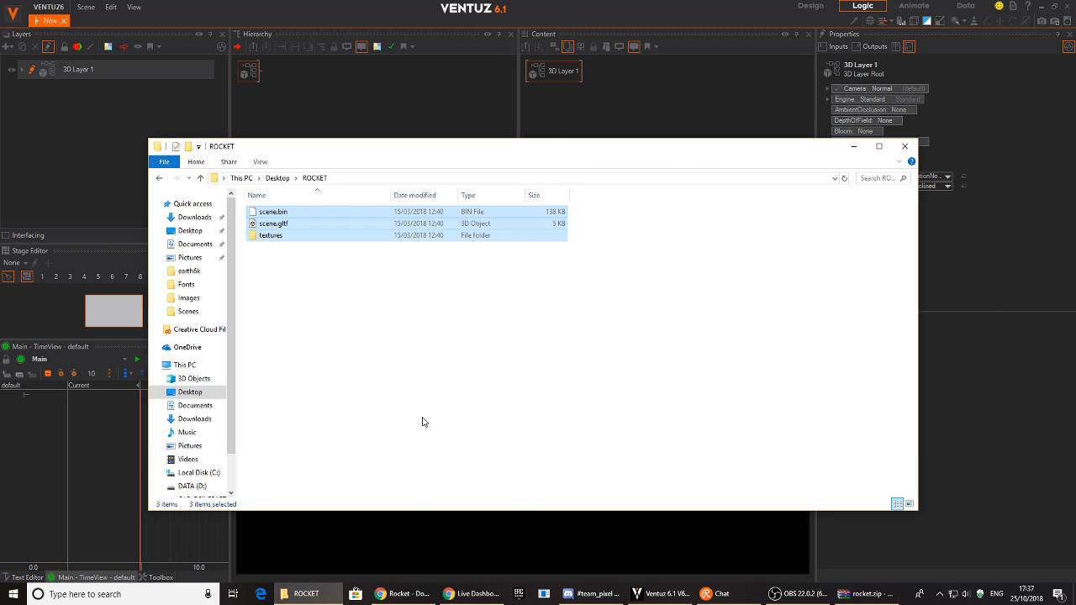
pyautogui.click(289, 264)
pyautogui.moveTo(299, 155); pyautogui.dragTo(442, 193)
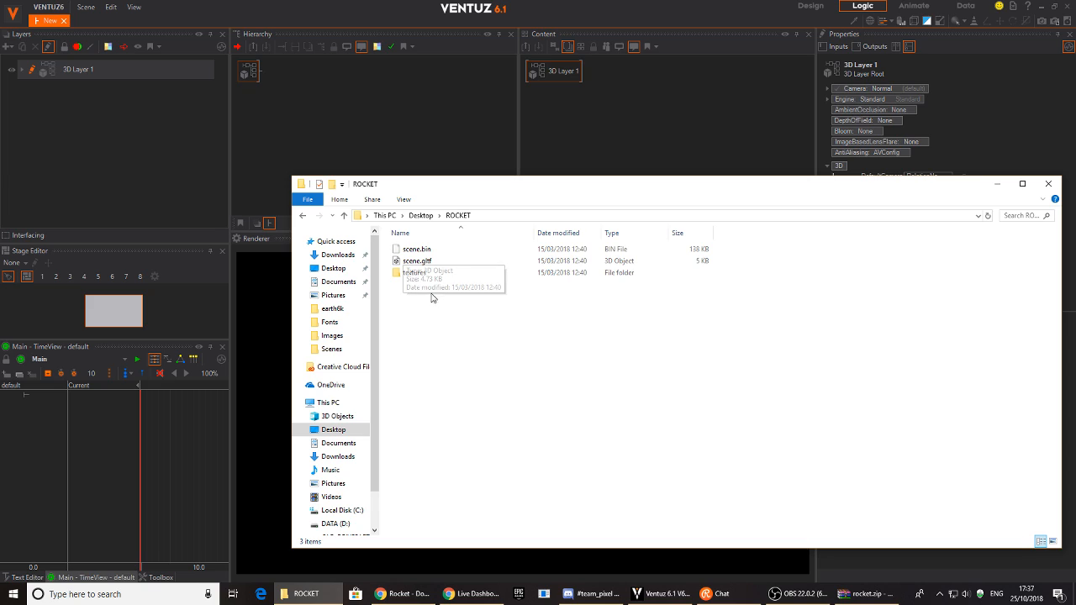
# - Import scene.gltf from the ROCKET folder into Ventuz's 3D Layer 1 hierarchy
pyautogui.click(287, 74)
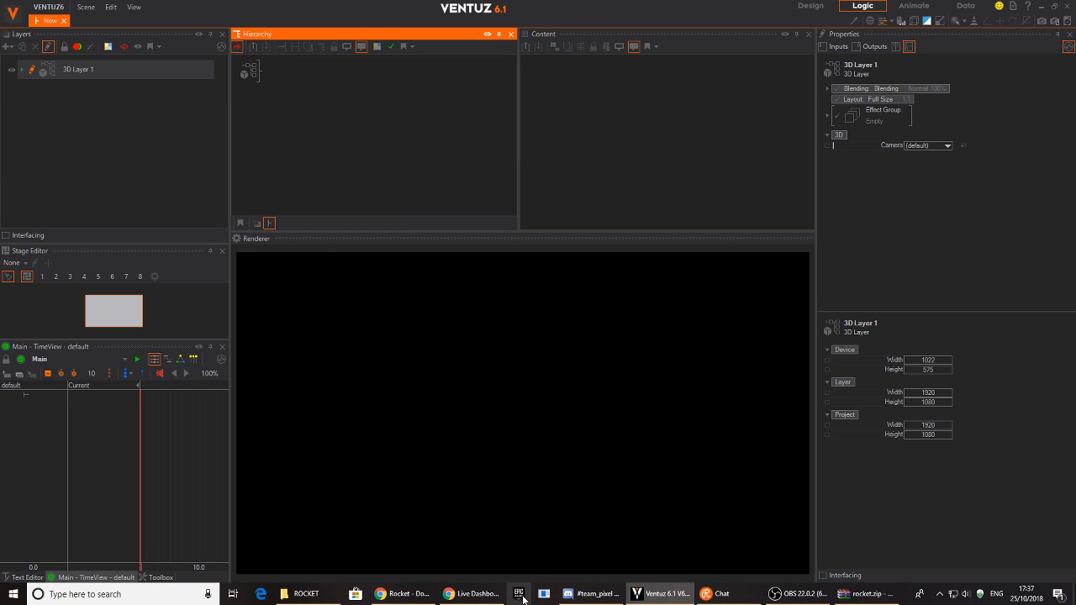
pyautogui.click(303, 593)
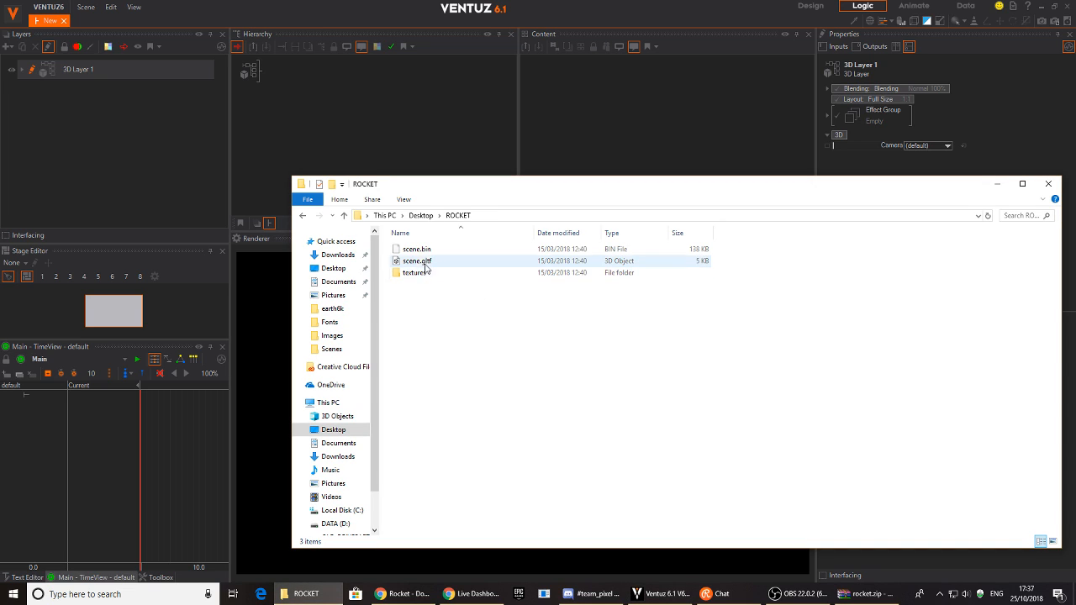
pyautogui.moveTo(420, 265); pyautogui.dragTo(362, 165)
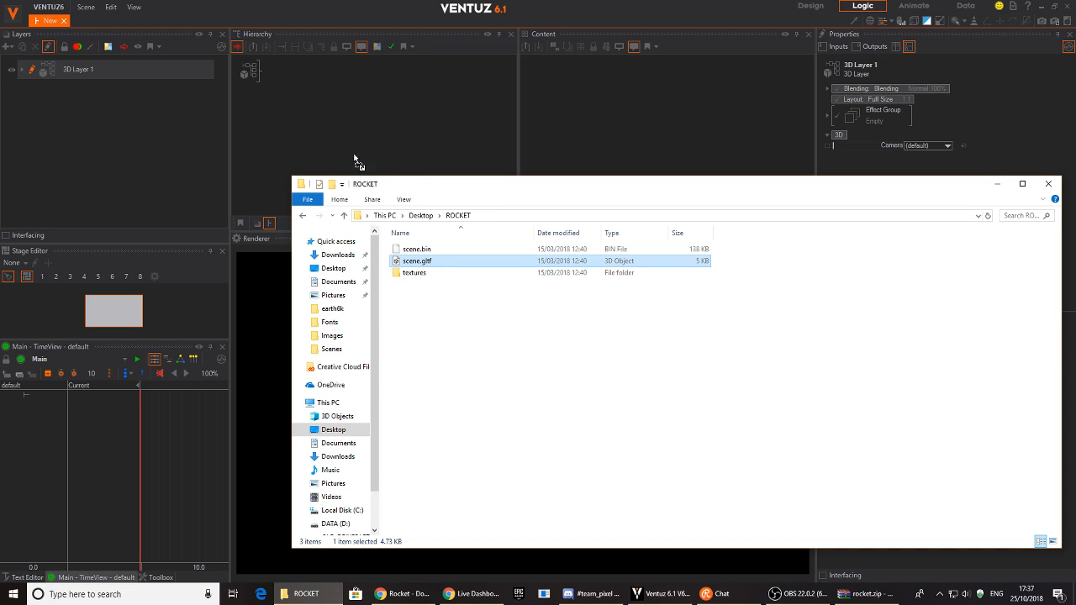
pyautogui.moveTo(275, 81); pyautogui.dragTo(276, 77)
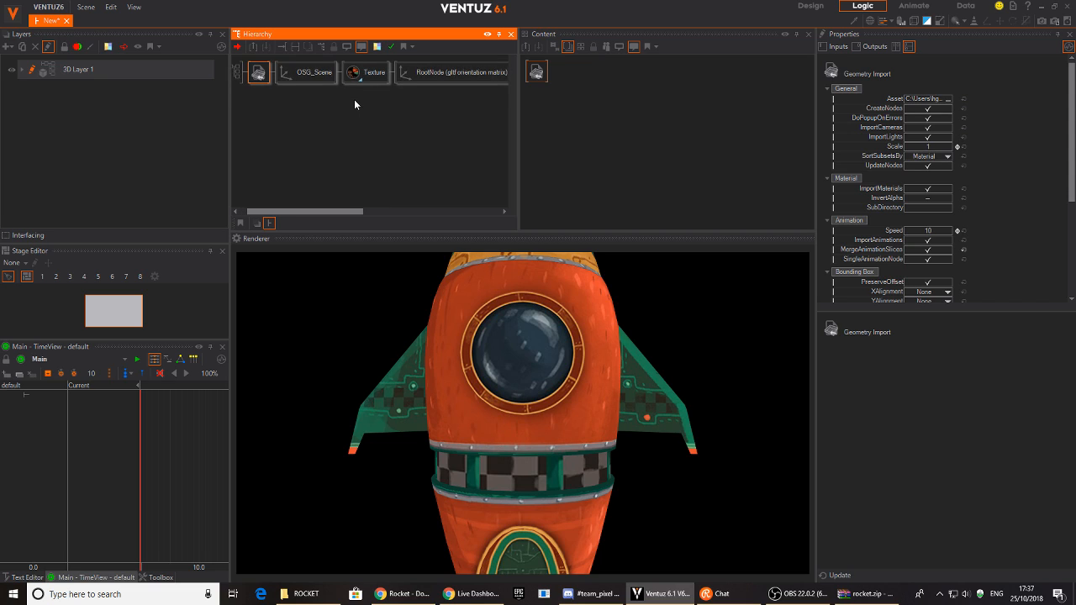
# - On OSG_Scene, try scaling, rotating and raising the rocket, resetting rotation and position to 0
pyautogui.click(312, 77)
pyautogui.click(268, 76)
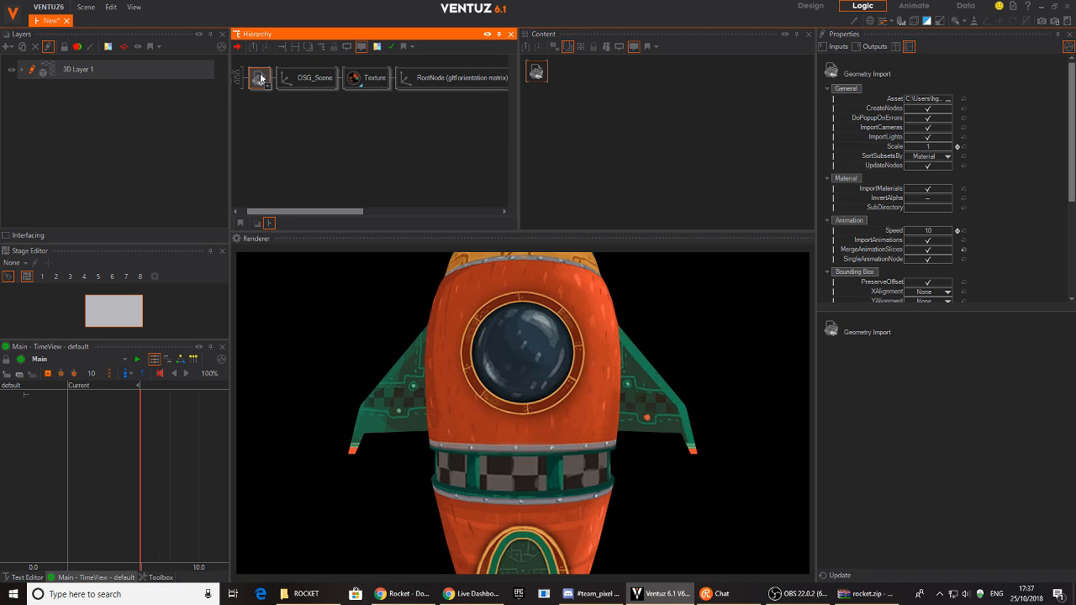
pyautogui.click(273, 82)
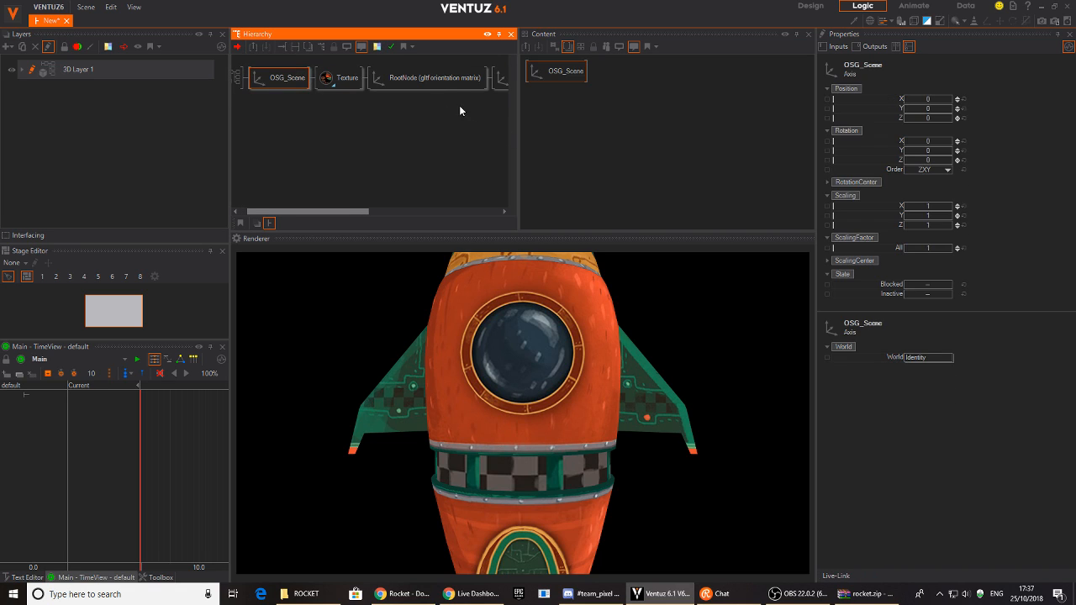
pyautogui.moveTo(928, 248); pyautogui.dragTo(911, 248)
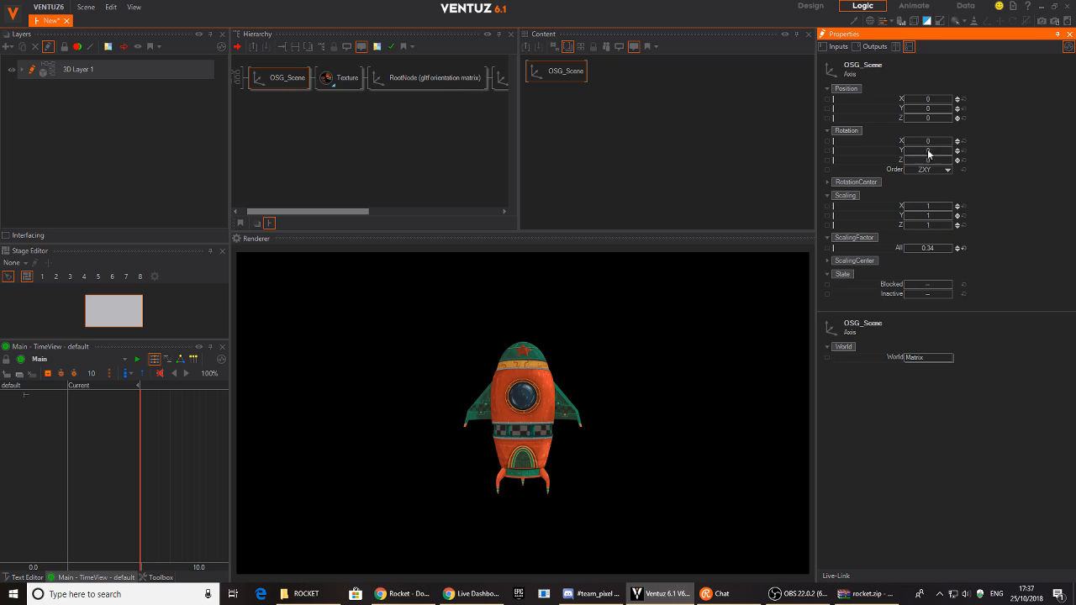
pyautogui.moveTo(927, 150)
pyautogui.mouseDown()
pyautogui.moveTo(955, 150)
pyautogui.moveTo(905, 159)
pyautogui.moveTo(916, 160)
pyautogui.moveTo(954, 150)
pyautogui.moveTo(906, 151)
pyautogui.mouseUp()
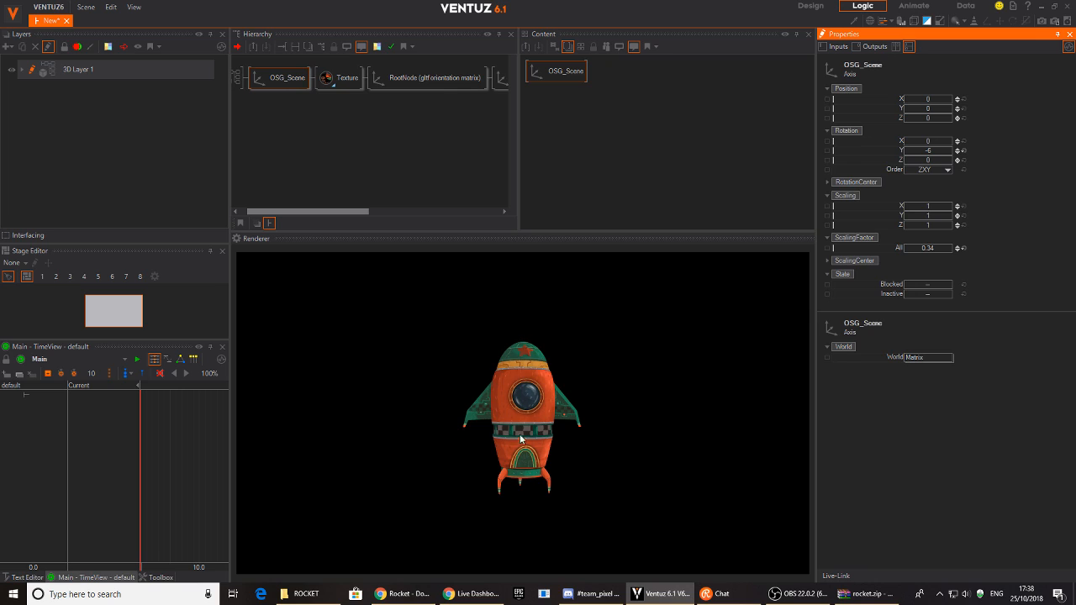
pyautogui.click(963, 152)
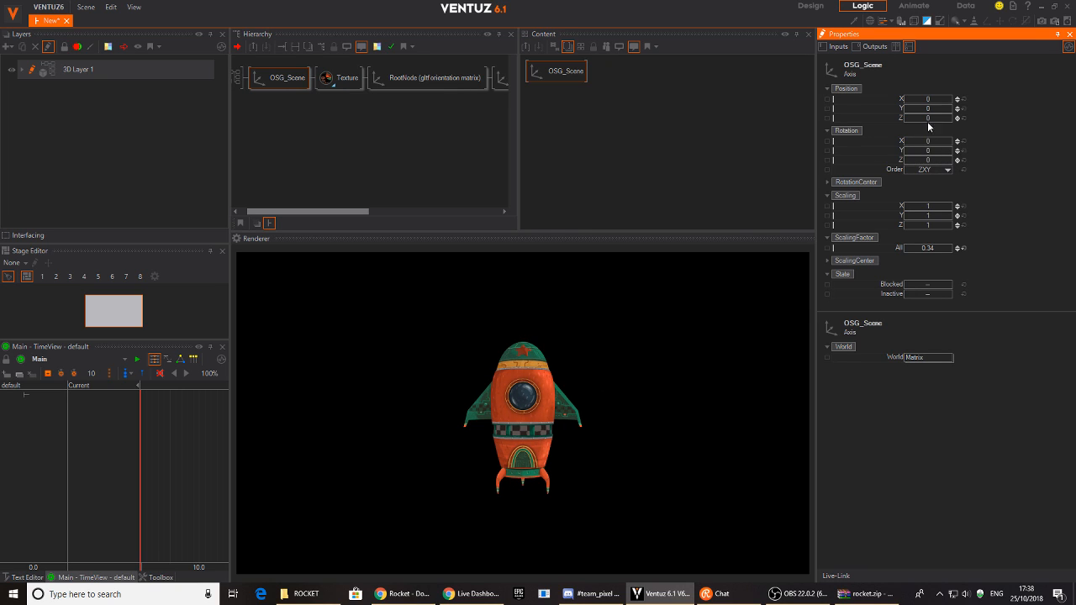
pyautogui.moveTo(931, 109); pyautogui.dragTo(967, 124)
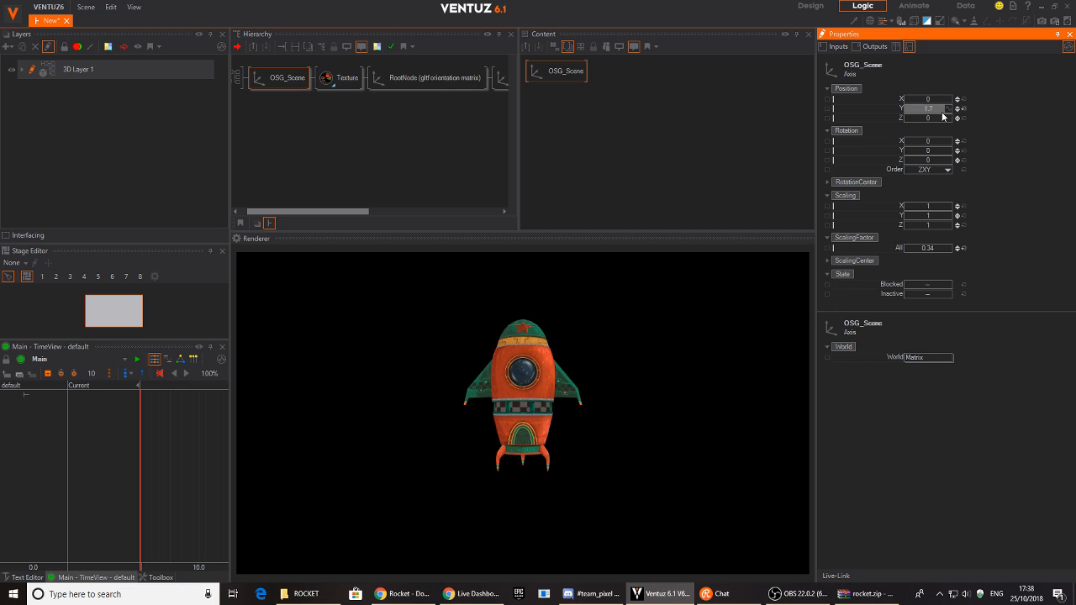
pyautogui.click(963, 109)
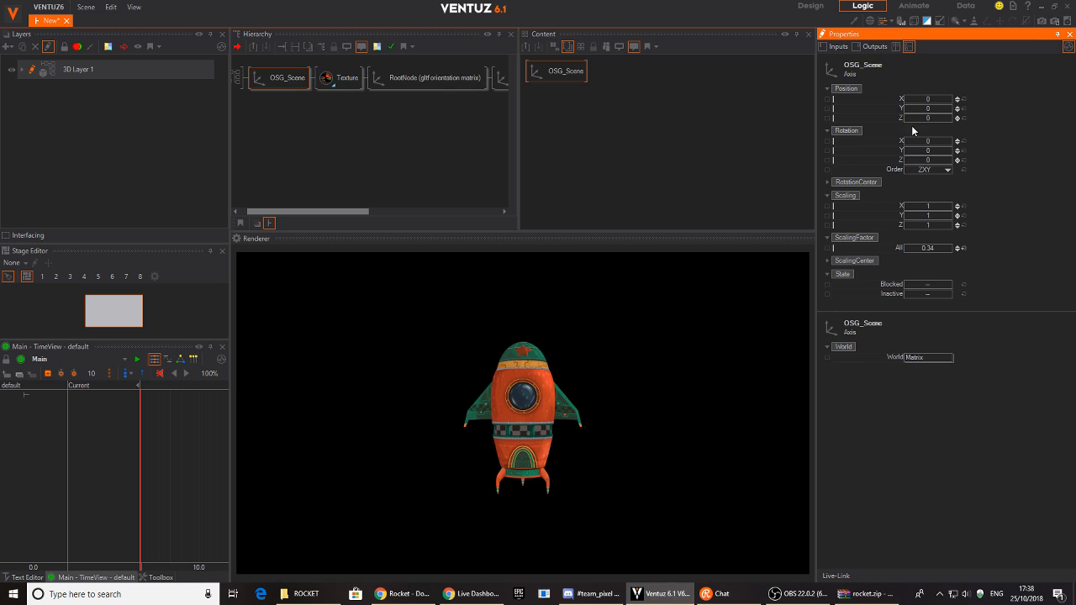
# - Set the rocket's ScalingFactor to 0.311 and Position Y to 3.05
pyautogui.moveTo(936, 249); pyautogui.dragTo(935, 249)
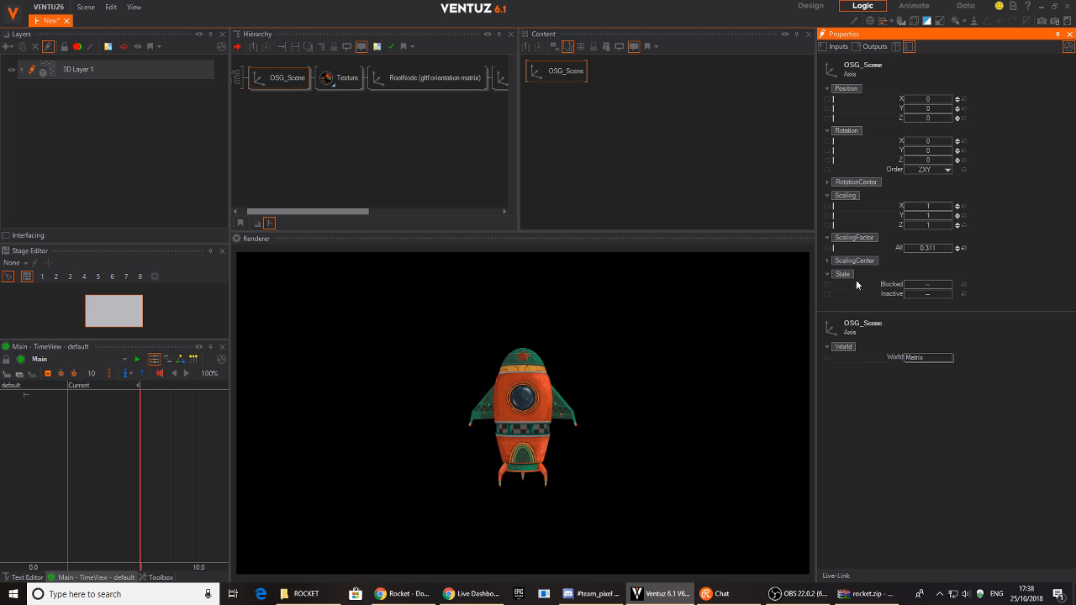
pyautogui.moveTo(930, 114); pyautogui.dragTo(962, 112)
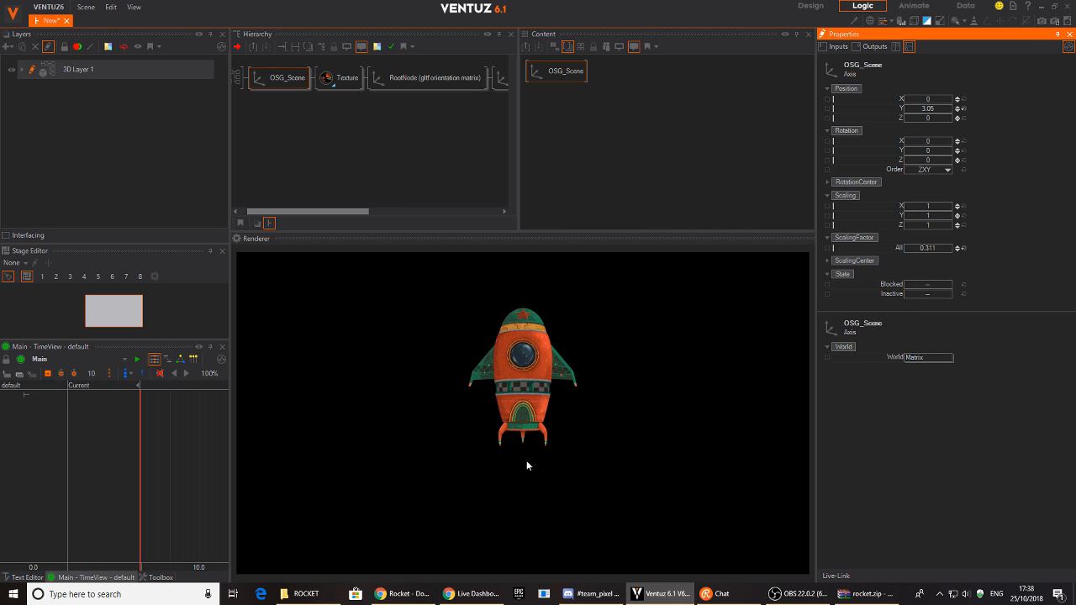
pyautogui.click(286, 126)
pyautogui.moveTo(397, 126); pyautogui.dragTo(414, 133, button='middle')
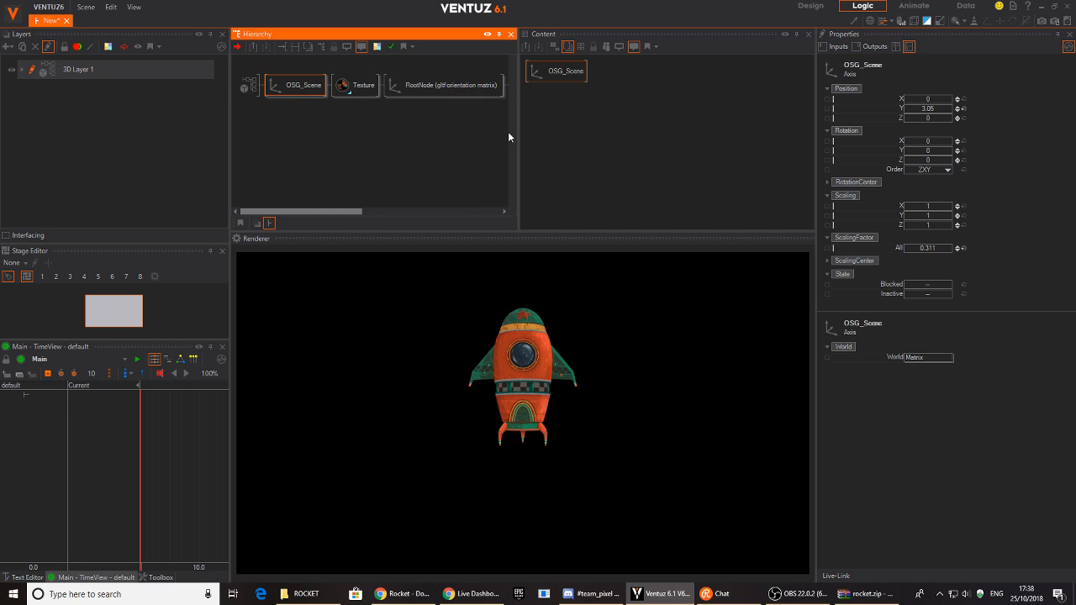
# - Rename the OSG_Scene axis to ROCKET and browse the Cylinder001 nodes
pyautogui.doubleClick(303, 87)
pyautogui.write('Fl')
pyautogui.write('ROCKET')
pyautogui.press('Return')
pyautogui.moveTo(427, 127); pyautogui.dragTo(237, 163)
pyautogui.click(421, 99)
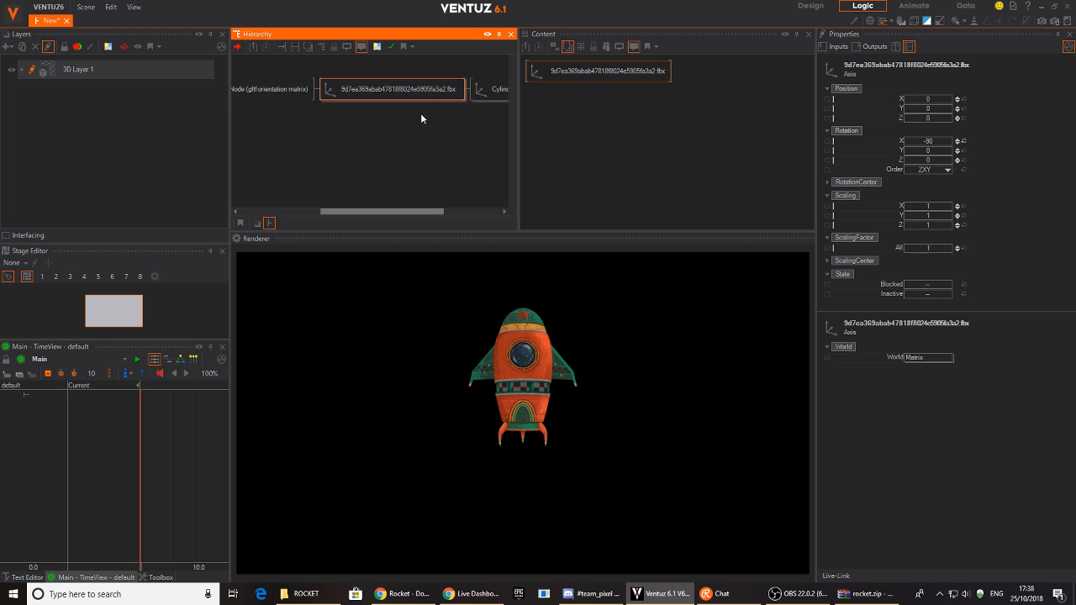
pyautogui.moveTo(318, 125); pyautogui.dragTo(353, 120)
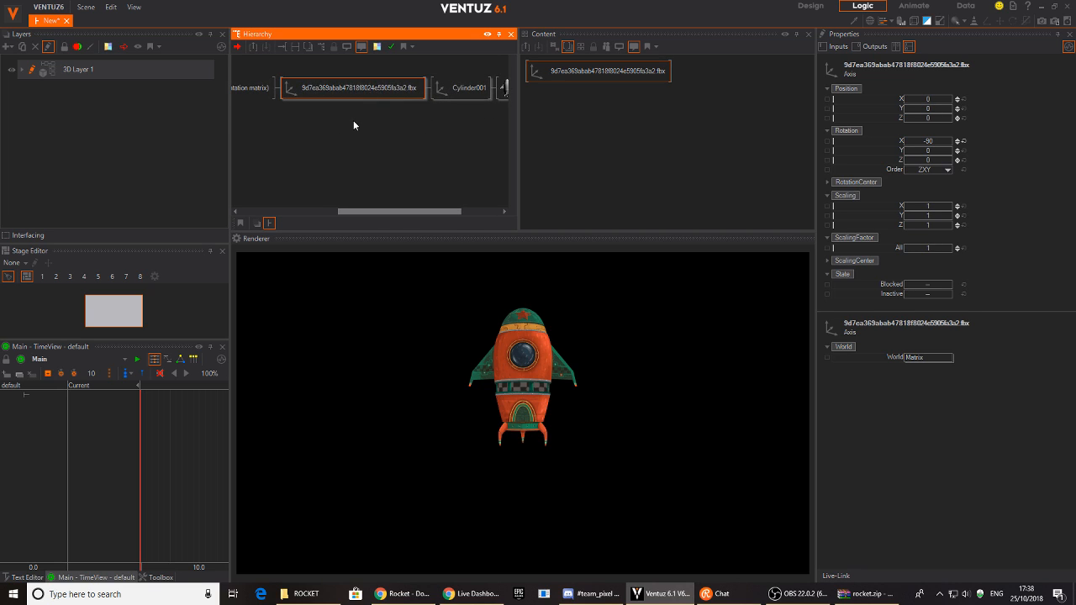
pyautogui.click(333, 87)
pyautogui.keyDown('ctrl'); pyautogui.click(435, 96); pyautogui.keyUp('ctrl')
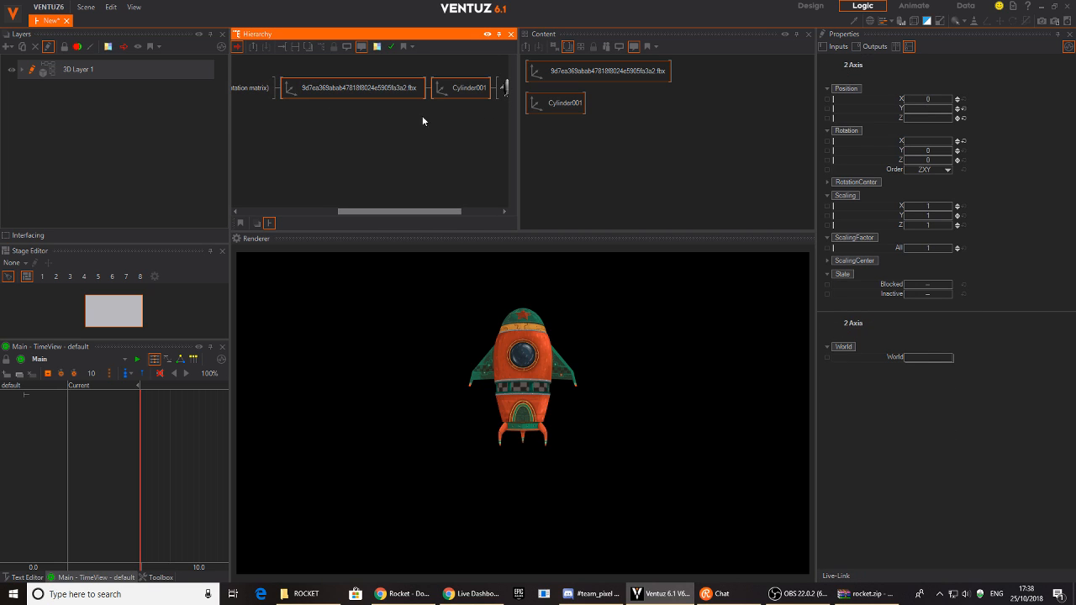
pyautogui.click(400, 133)
pyautogui.moveTo(316, 125); pyautogui.dragTo(414, 133)
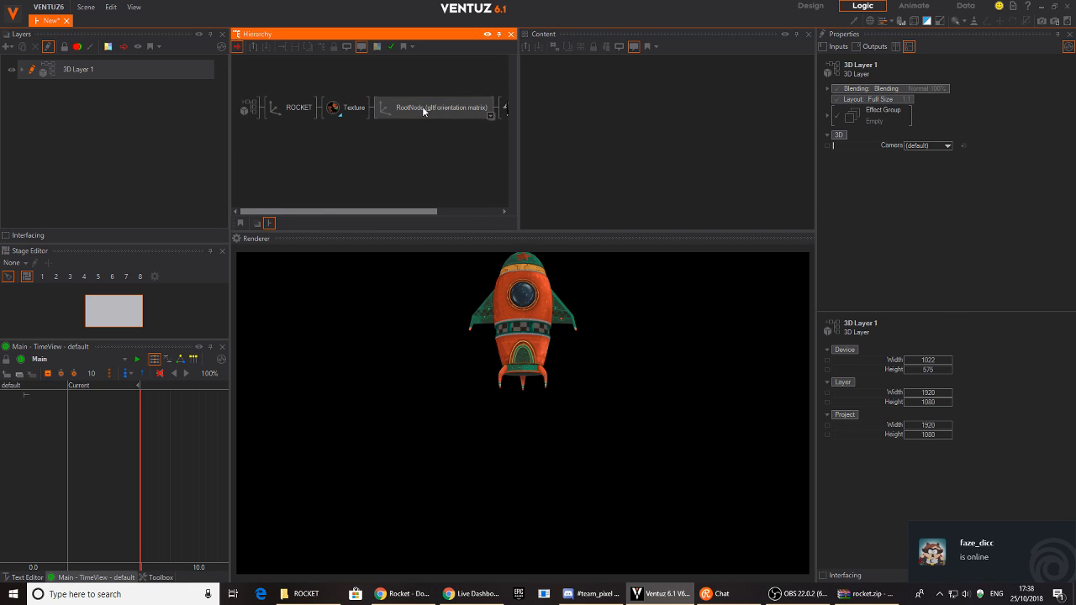
# - Delete the RootNode orientation node
pyautogui.click(395, 114)
pyautogui.click(395, 110)
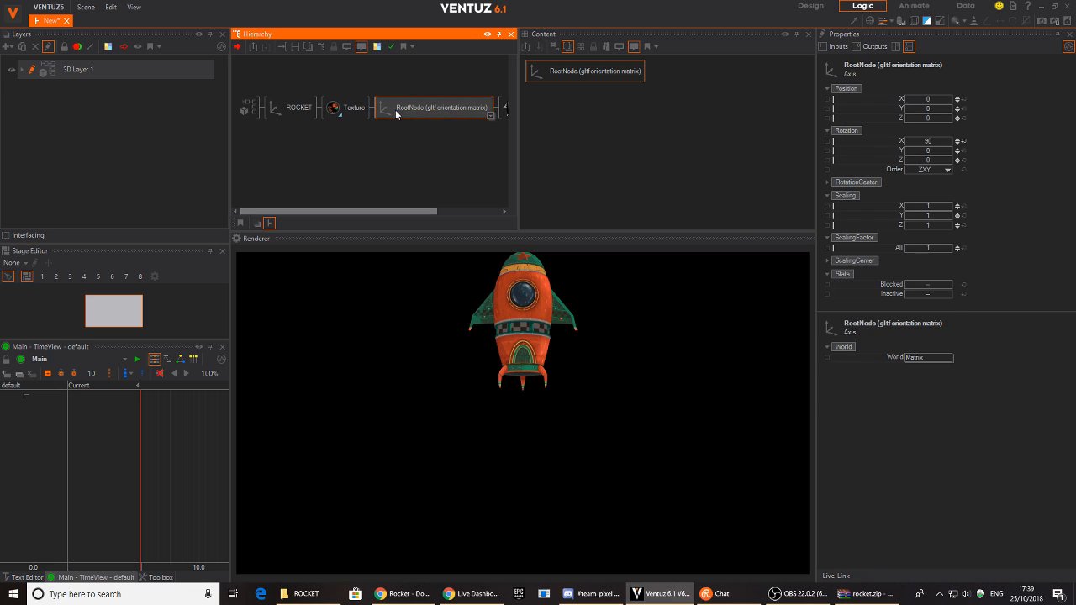
pyautogui.click(394, 112)
pyautogui.press('Delete')
# - Stand the rocket upright with ROCKET axis Rotation X 90 and Position Y reset near 0
pyautogui.click(286, 106)
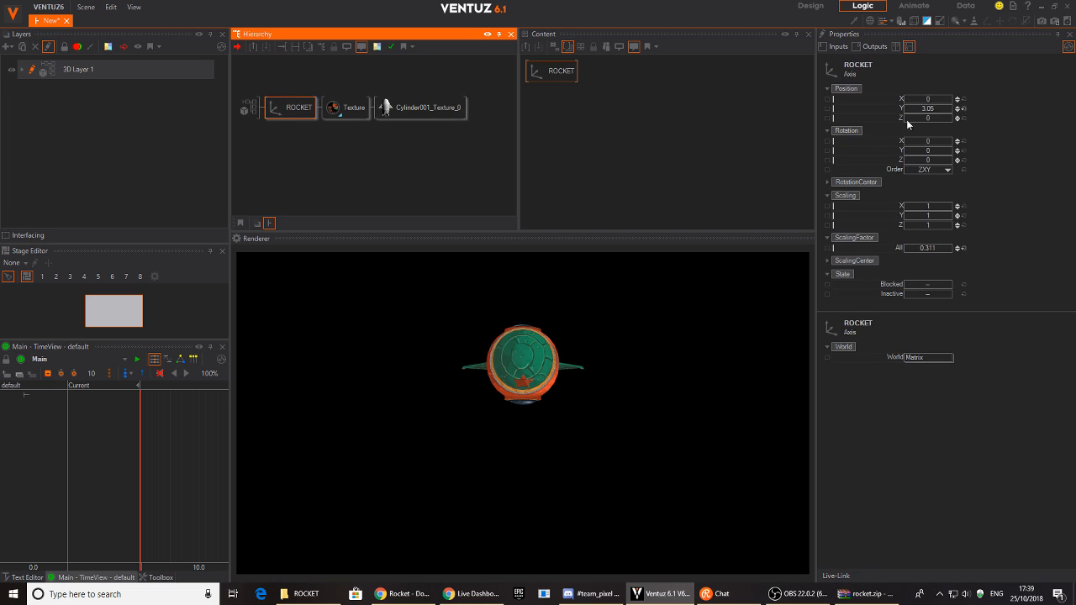
pyautogui.moveTo(938, 146)
pyautogui.mouseDown()
pyautogui.moveTo(954, 145)
pyautogui.moveTo(938, 146)
pyautogui.mouseUp()
pyautogui.click(938, 145)
pyautogui.write('90')
pyautogui.press('Return')
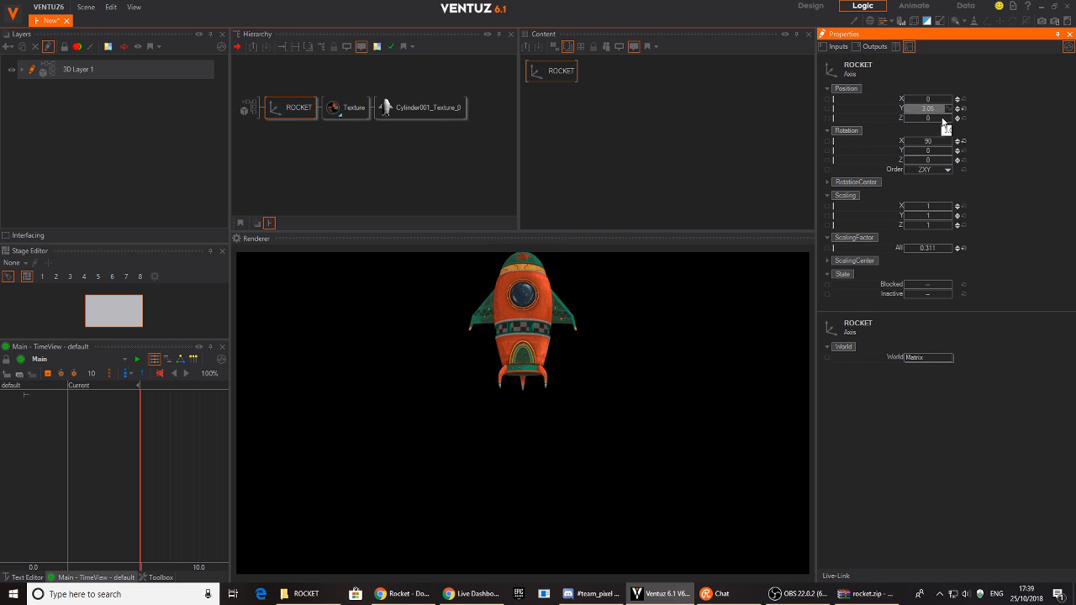
pyautogui.click(939, 108)
pyautogui.write('0')
pyautogui.press('Return')
pyautogui.moveTo(939, 114); pyautogui.dragTo(916, 114)
# - Inspect the Texture node's material and the Cylinder001_Texture_0 mesh node
pyautogui.click(312, 180)
pyautogui.click(342, 116)
pyautogui.click(298, 109)
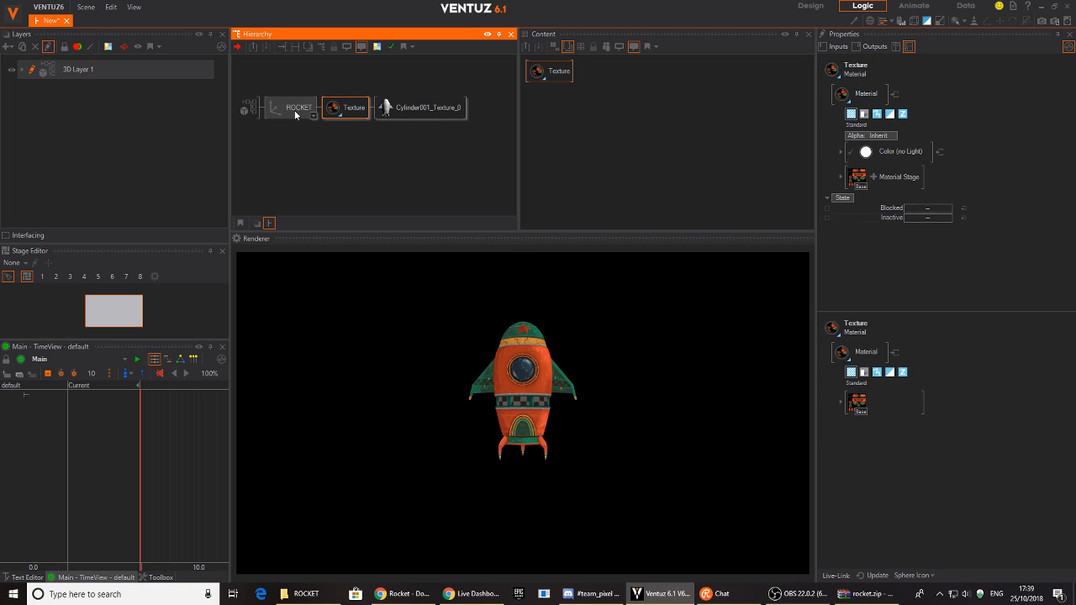
pyautogui.click(330, 112)
pyautogui.click(402, 112)
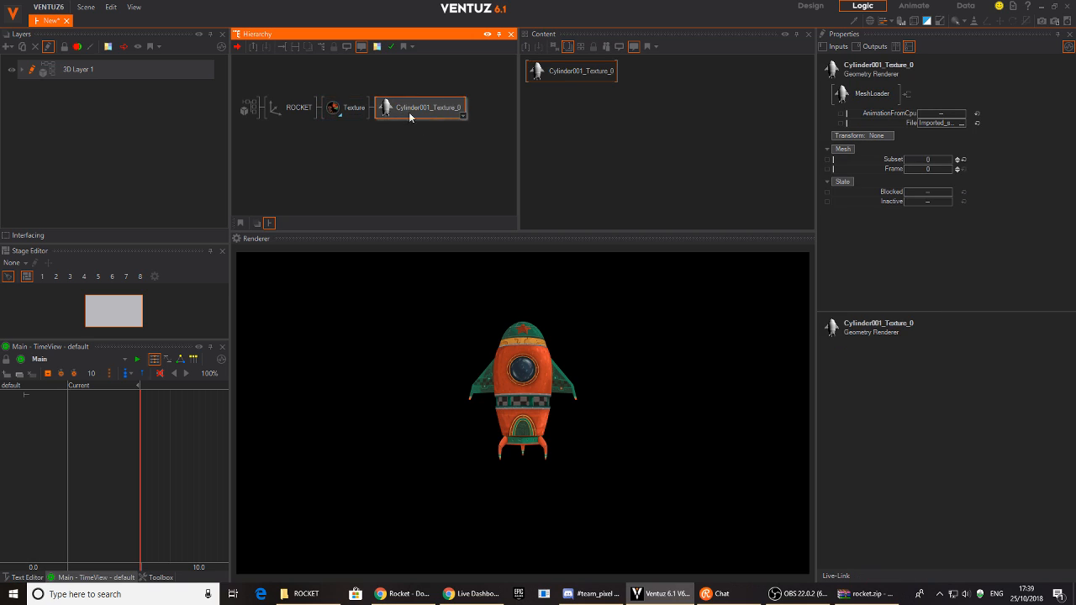
pyautogui.click(299, 153)
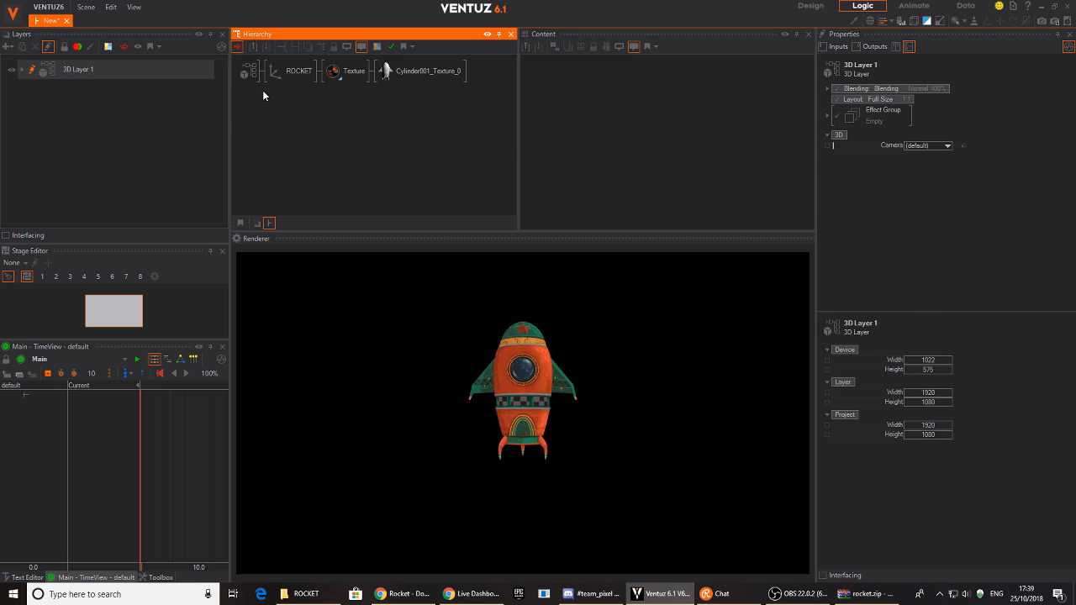
# - Rename the Cylinder001_Texture_0 mesh node to ROCKET
pyautogui.doubleClick(412, 74)
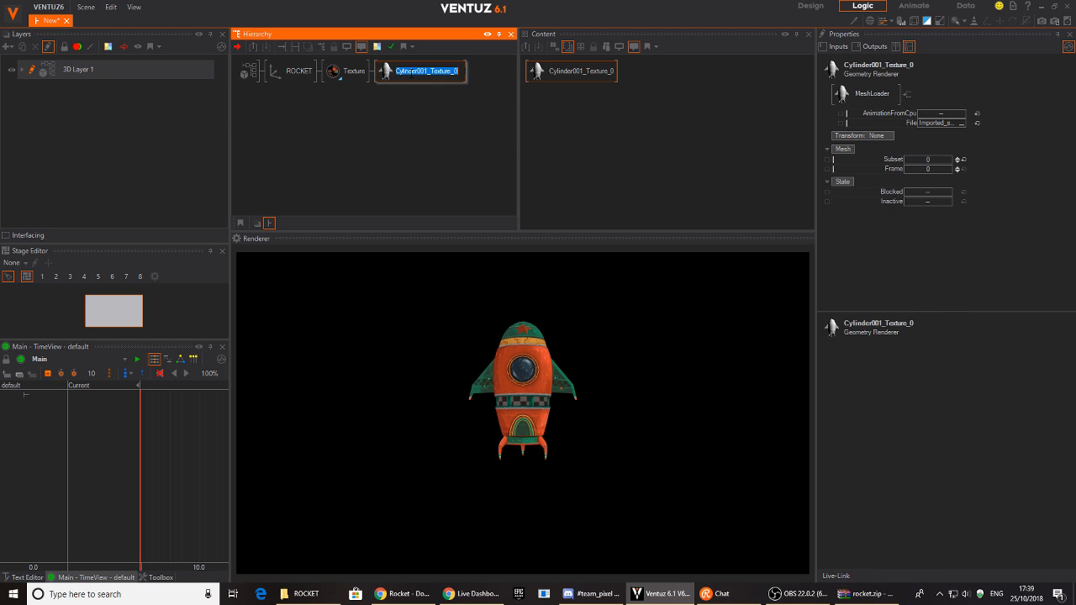
pyautogui.write('ROCKET')
pyautogui.press('Return')
pyautogui.click(368, 95)
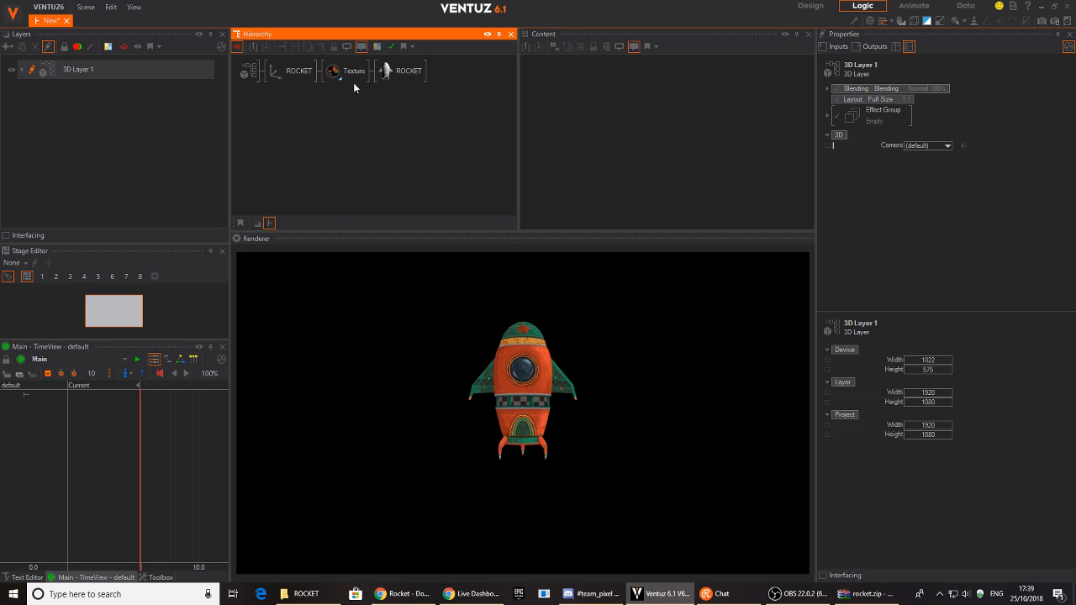
pyautogui.click(350, 74)
pyautogui.click(345, 103)
pyautogui.click(24, 577)
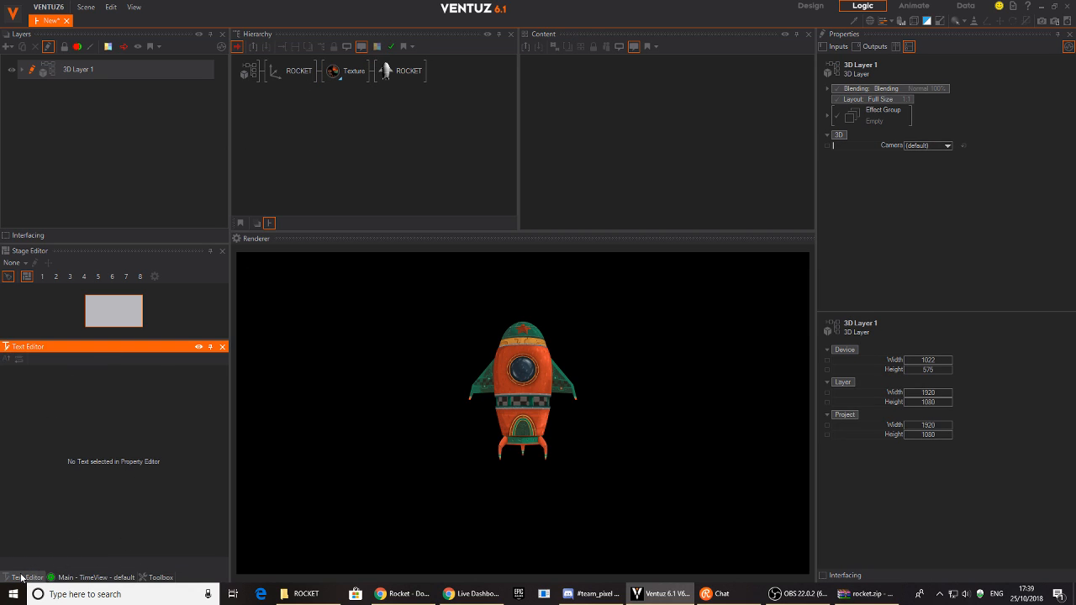
# - Raise the top ROCKET axis to Position Y 0.32
pyautogui.click(156, 577)
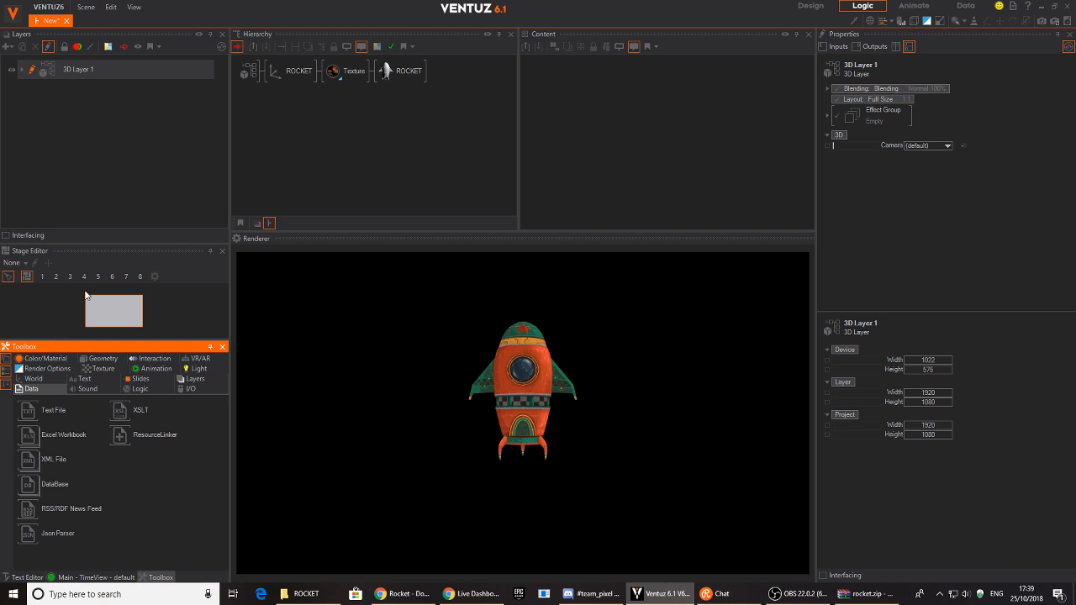
pyautogui.click(294, 70)
pyautogui.click(934, 109)
pyautogui.moveTo(936, 111); pyautogui.dragTo(942, 103)
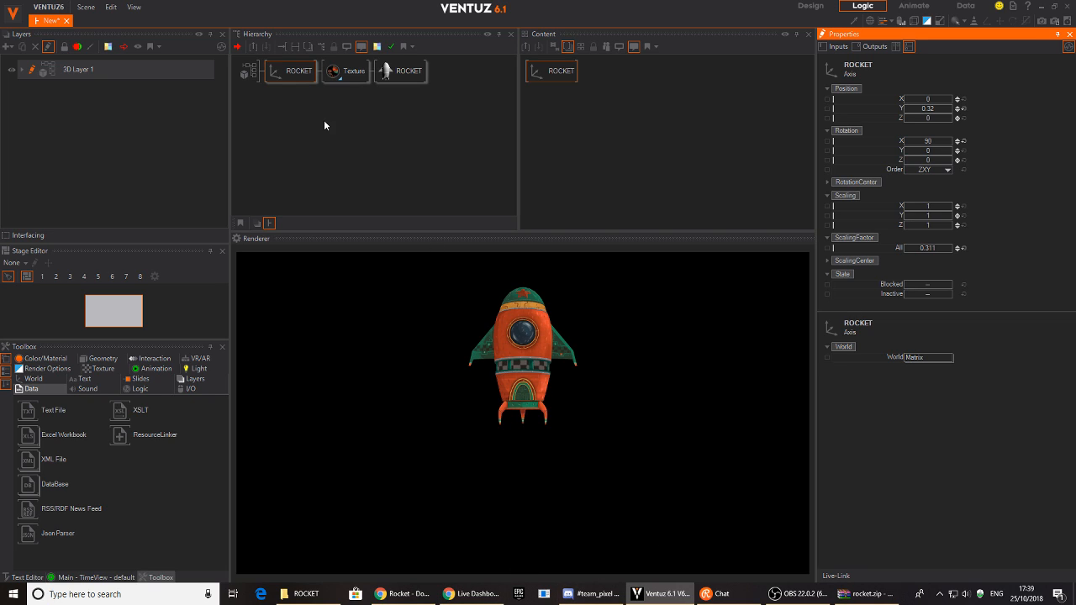
# - Add a World Axis and a Geometry Rectangle under ROCKET, moving the axis down to -4.31
pyautogui.click(33, 379)
pyautogui.moveTo(29, 412); pyautogui.dragTo(290, 78)
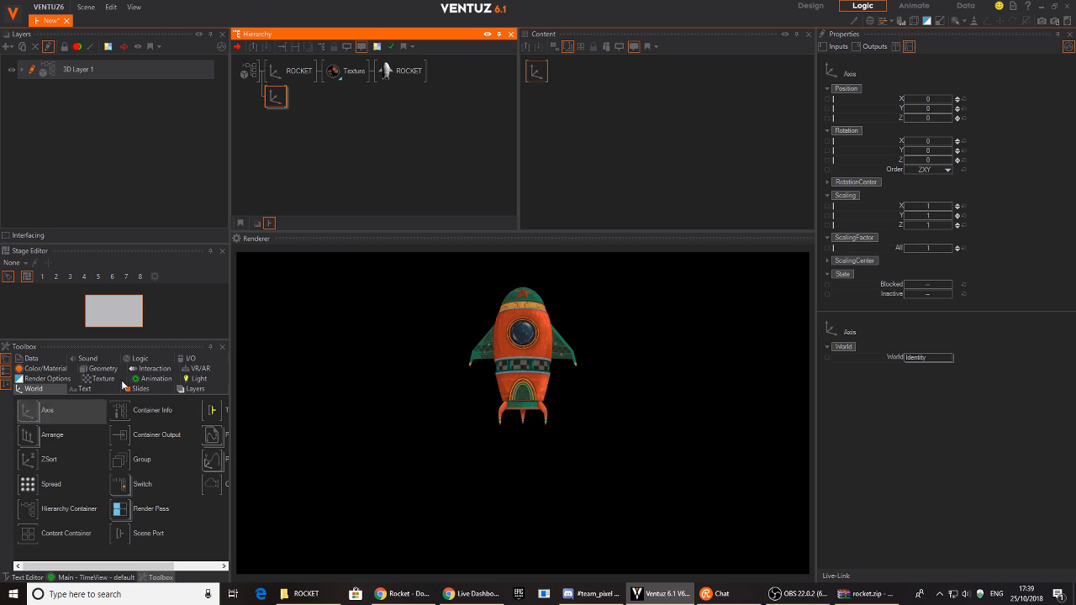
pyautogui.click(91, 371)
pyautogui.moveTo(27, 420); pyautogui.dragTo(292, 104)
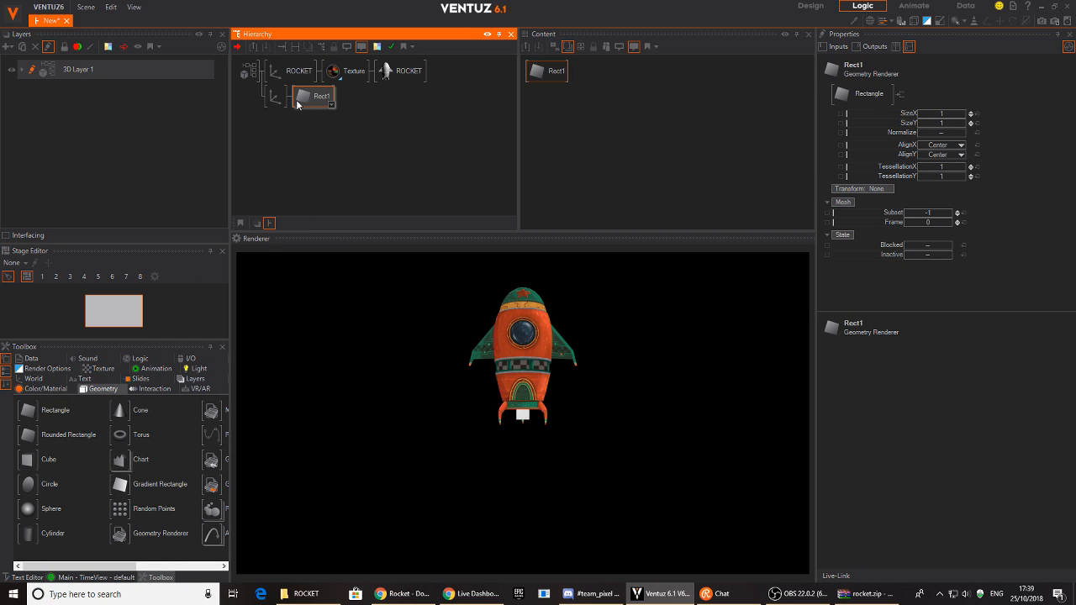
pyautogui.click(275, 97)
pyautogui.moveTo(931, 111); pyautogui.dragTo(916, 122)
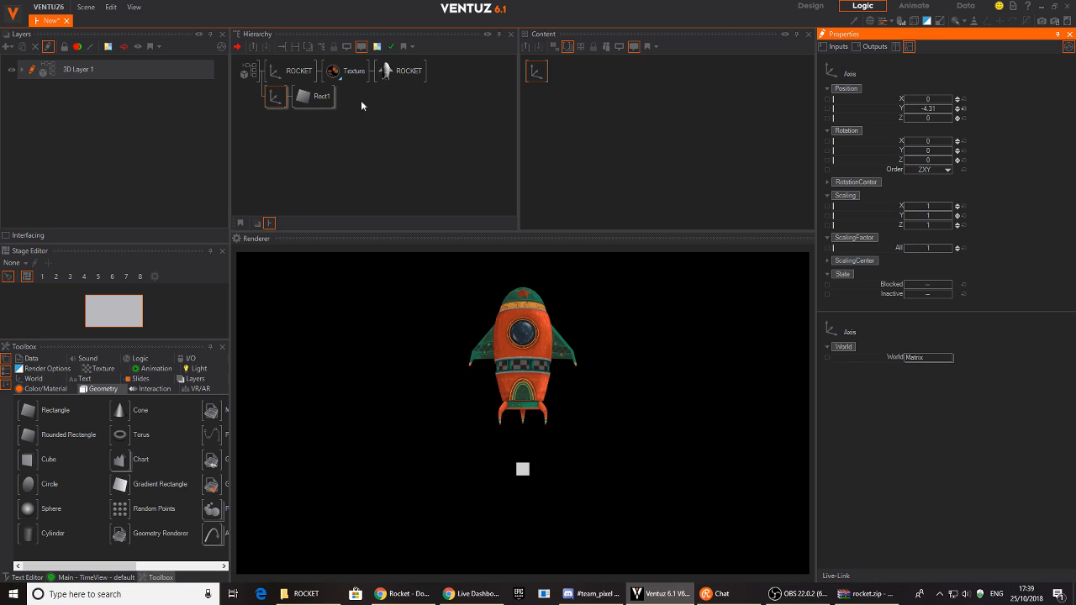
# - Top-align Rect1, set its axis Position Y to 0.29, and size it 2.4 by 13.43
pyautogui.click(322, 97)
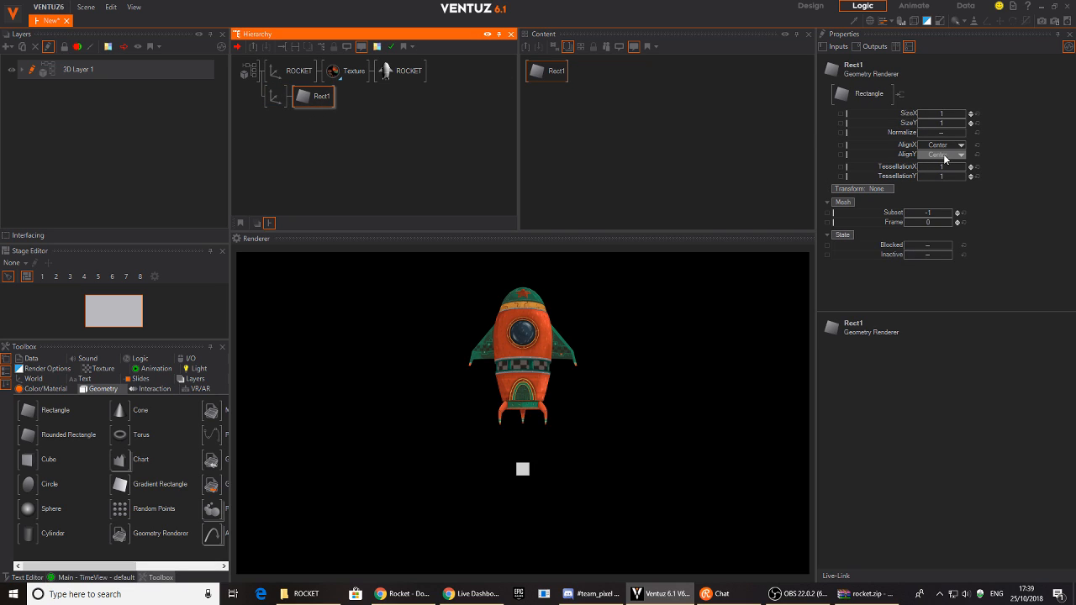
pyautogui.click(943, 154)
pyautogui.click(934, 164)
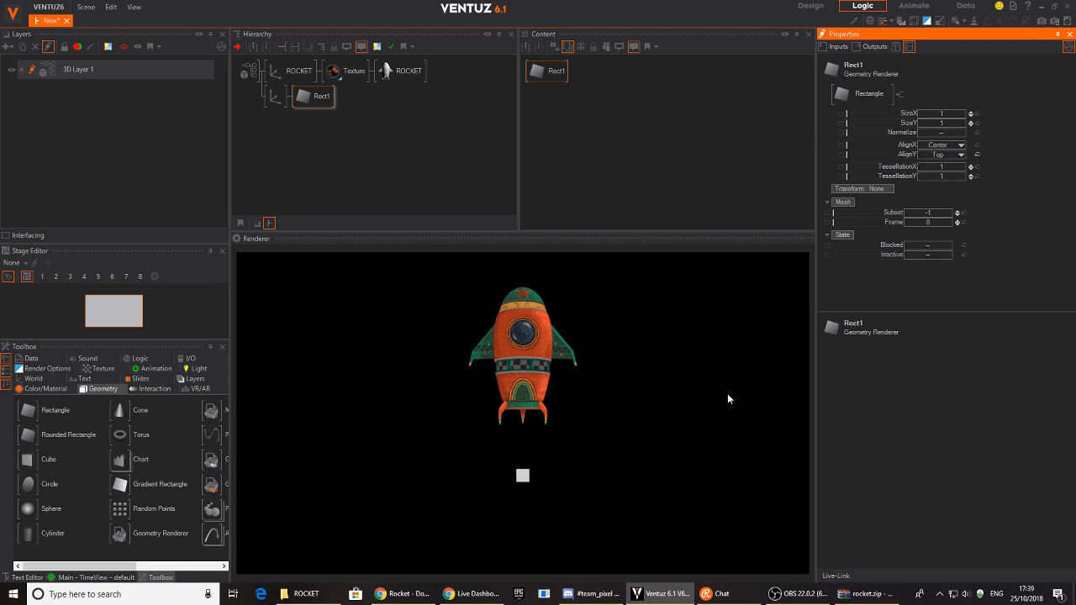
pyautogui.click(275, 97)
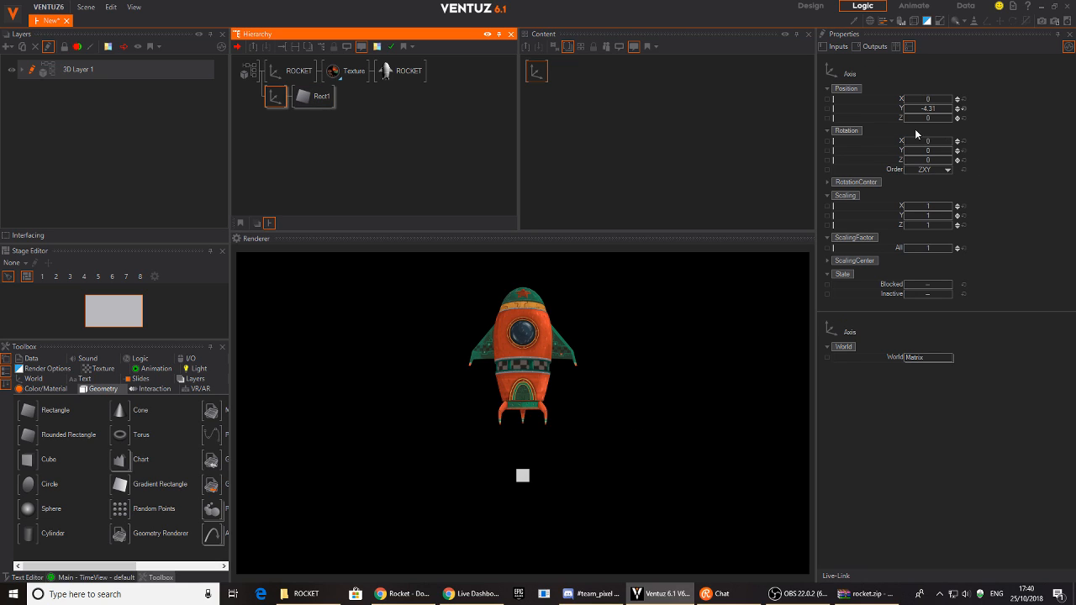
pyautogui.moveTo(927, 108); pyautogui.dragTo(953, 117)
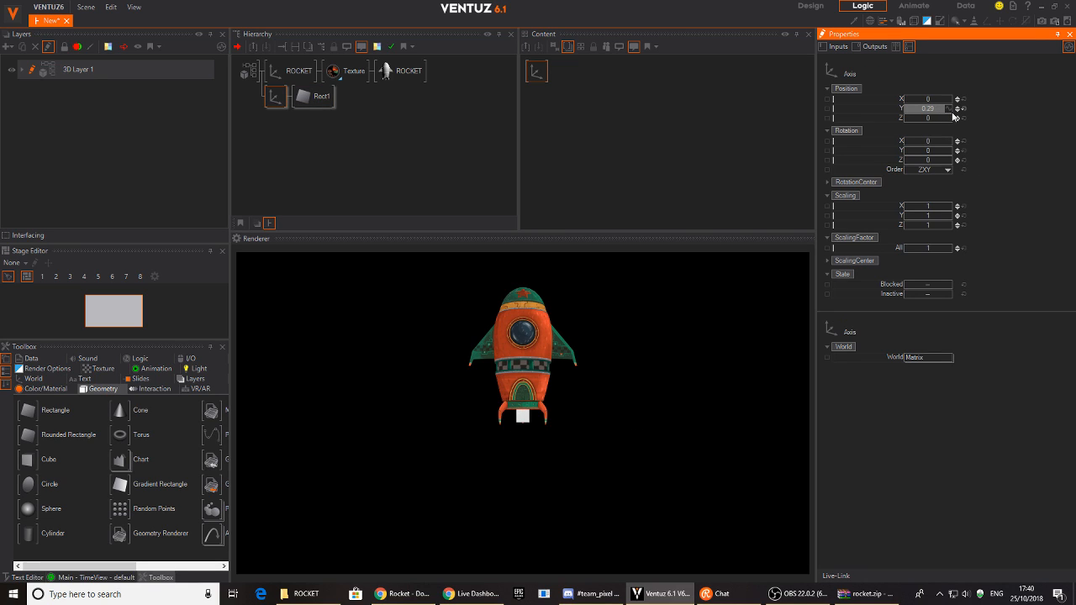
pyautogui.click(310, 100)
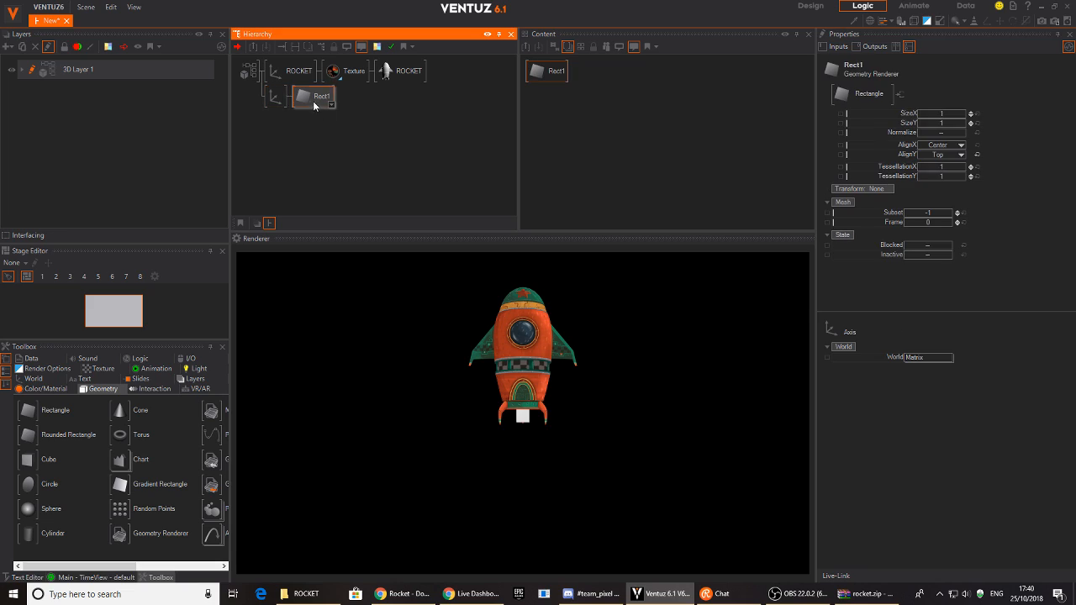
pyautogui.moveTo(948, 123)
pyautogui.mouseDown()
pyautogui.moveTo(977, 137)
pyautogui.moveTo(947, 113)
pyautogui.moveTo(966, 115)
pyautogui.mouseUp()
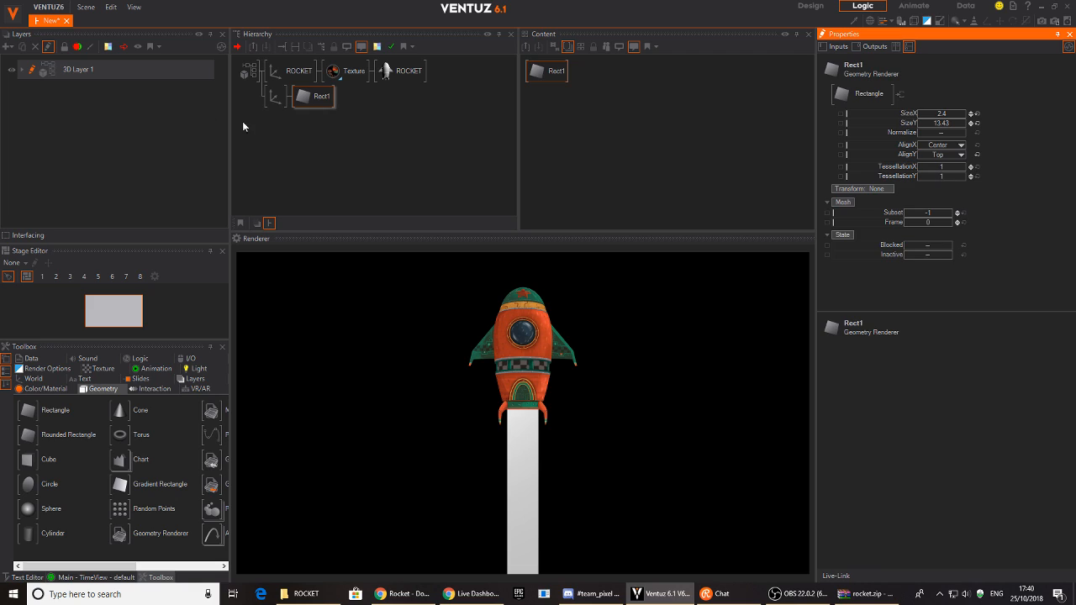
pyautogui.click(285, 126)
pyautogui.click(275, 96)
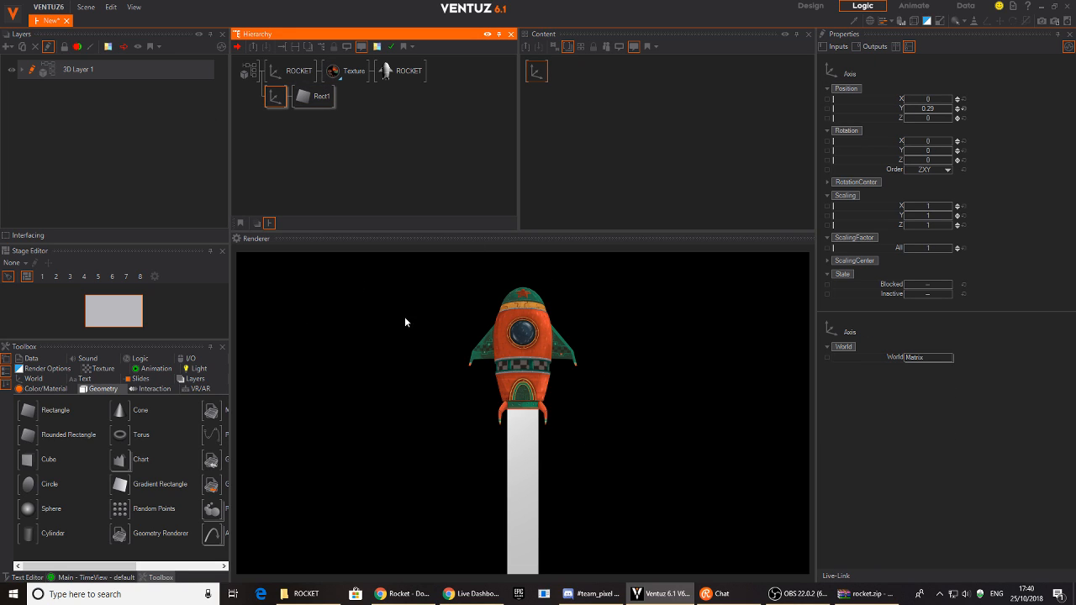
# - Add a second Rect1 under the rectangle's axis and switch the renderer to wireframe
pyautogui.click(269, 124)
pyautogui.click(270, 99)
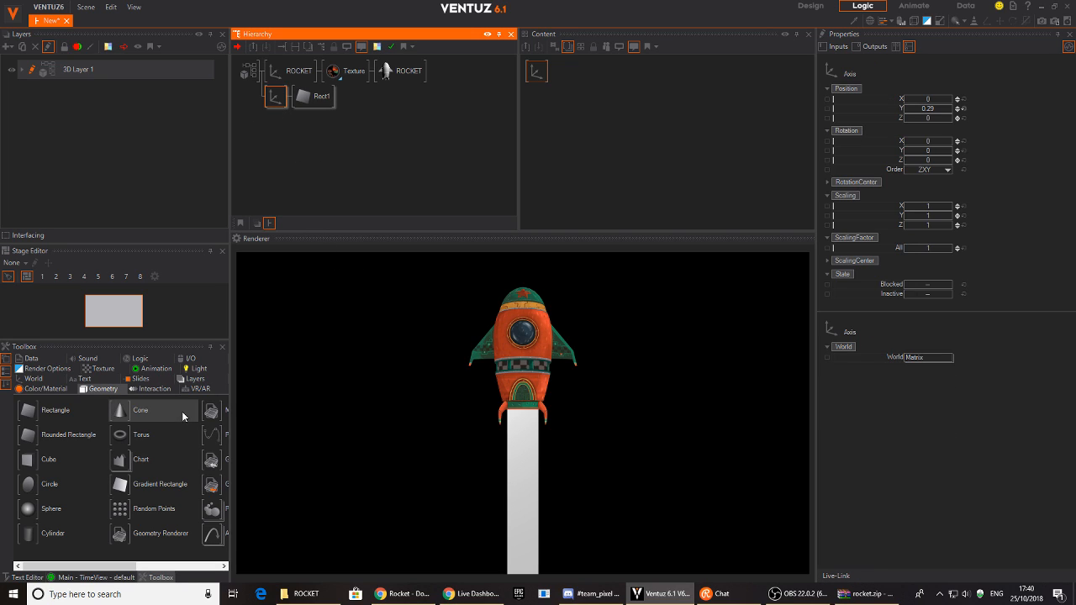
pyautogui.moveTo(52, 441)
pyautogui.mouseDown()
pyautogui.moveTo(145, 365)
pyautogui.moveTo(277, 108)
pyautogui.mouseUp()
pyautogui.click(315, 122)
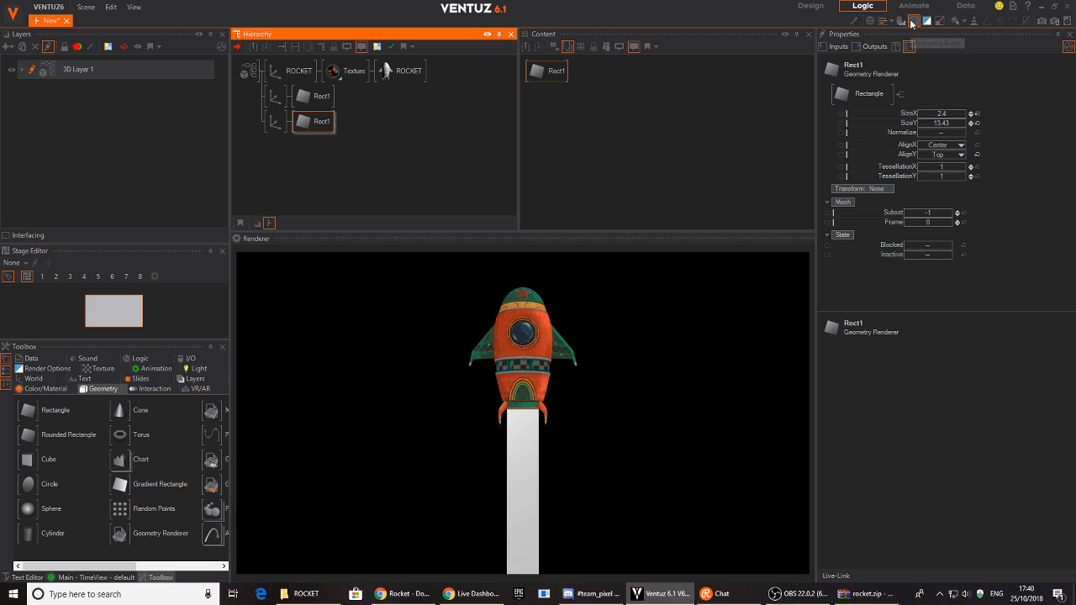
pyautogui.click(871, 21)
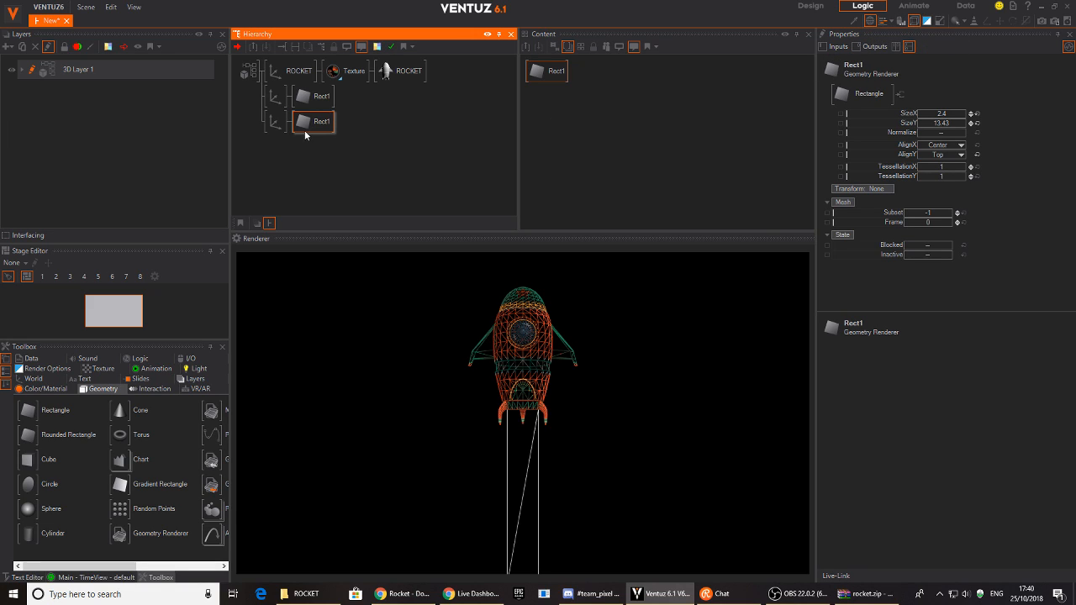
# - Narrow the second Rect1 strip's SizeX to 0.99
pyautogui.click(938, 114)
pyautogui.moveTo(939, 115); pyautogui.dragTo(918, 115)
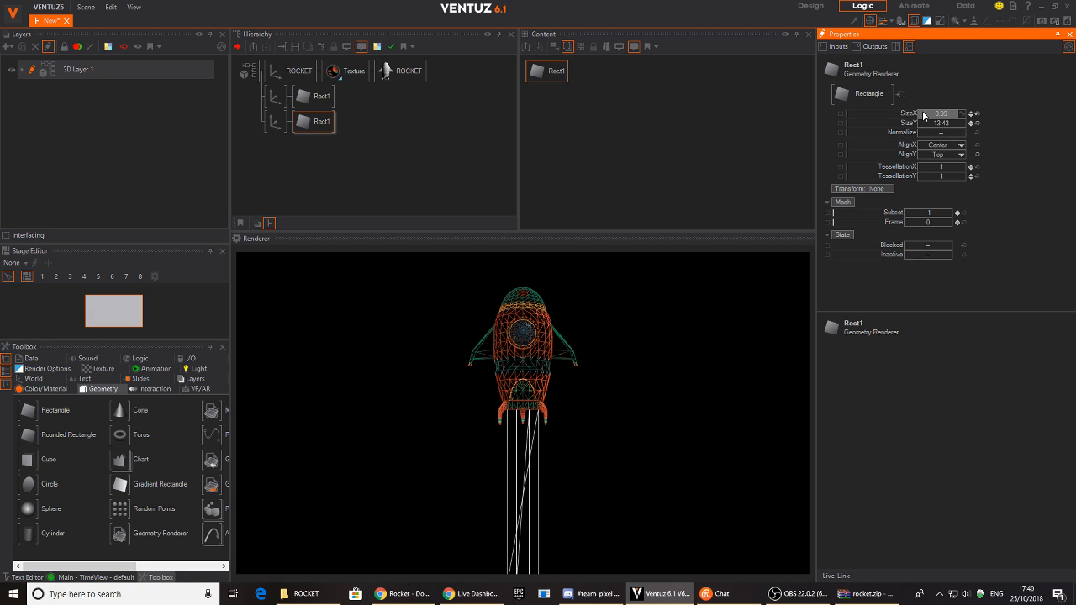
pyautogui.click(280, 136)
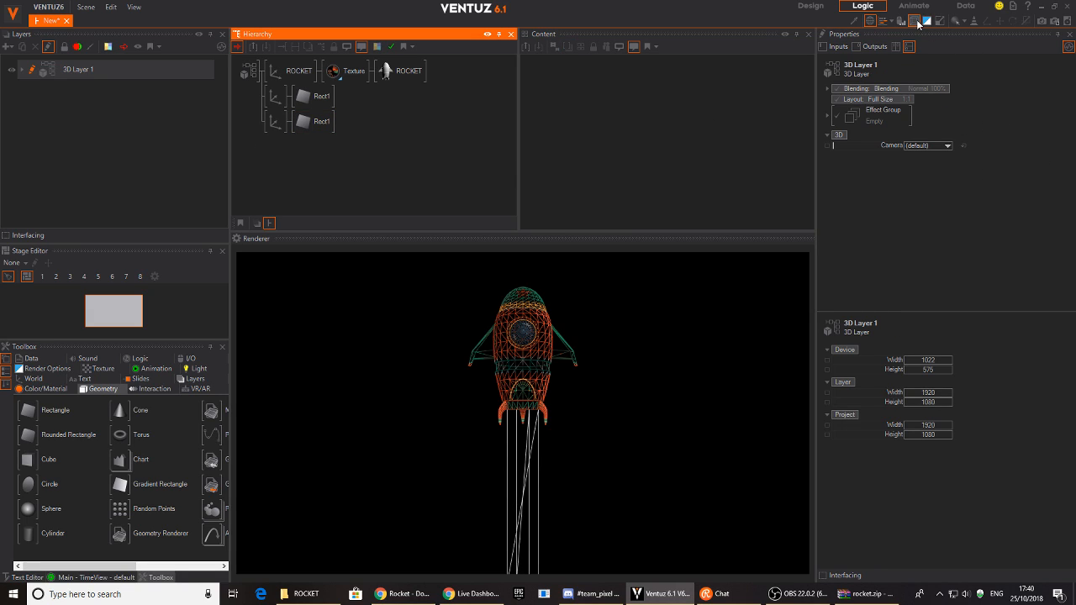
# - Switch the preview to solid shading and give both Rect1 trail strips a Color Solid material
pyautogui.click(871, 22)
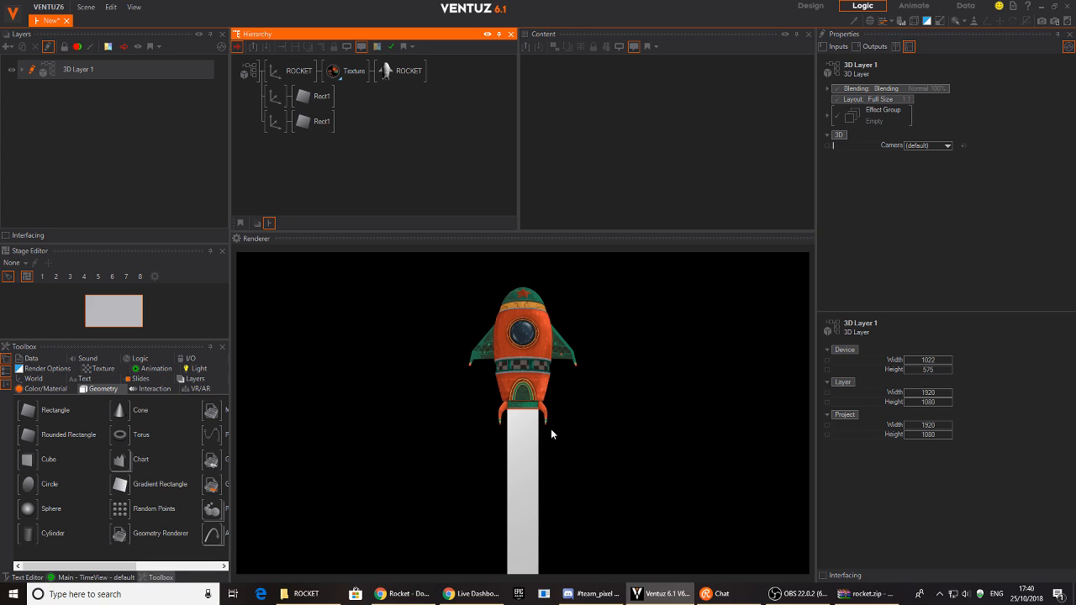
pyautogui.click(39, 390)
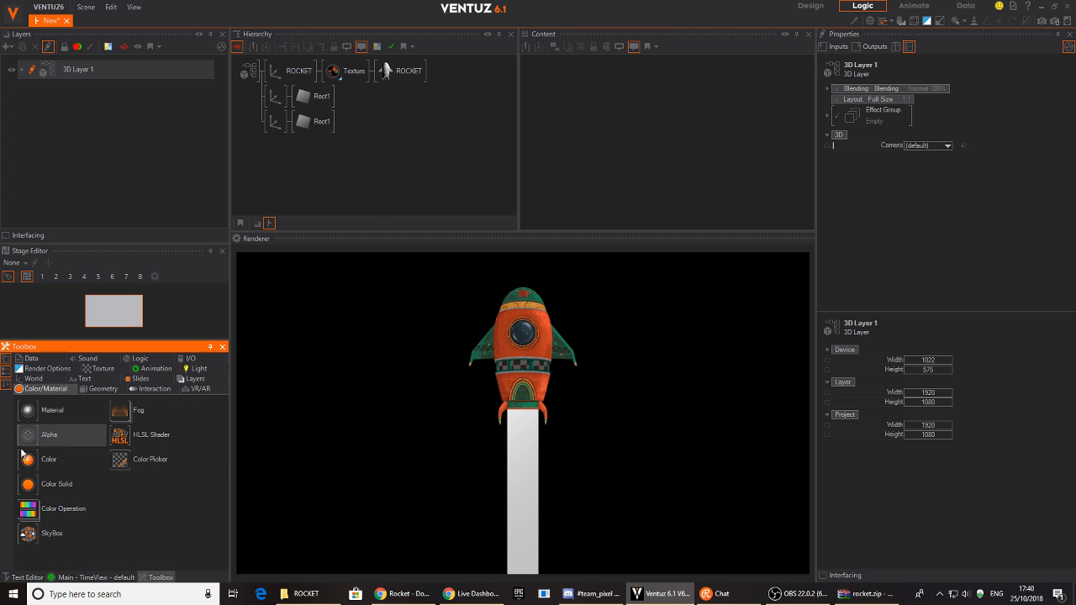
pyautogui.moveTo(28, 485); pyautogui.dragTo(320, 99)
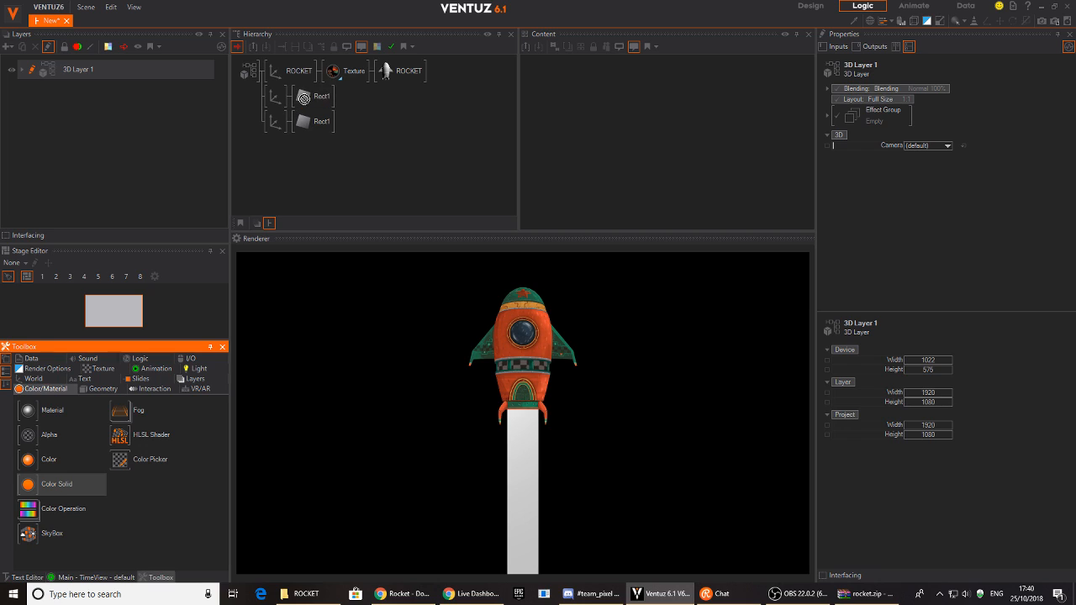
pyautogui.moveTo(28, 485); pyautogui.dragTo(303, 122)
# - Set the BaseColor of both trail materials to warm yellow
pyautogui.keyDown('ctrl'); pyautogui.click(302, 95); pyautogui.keyUp('ctrl')
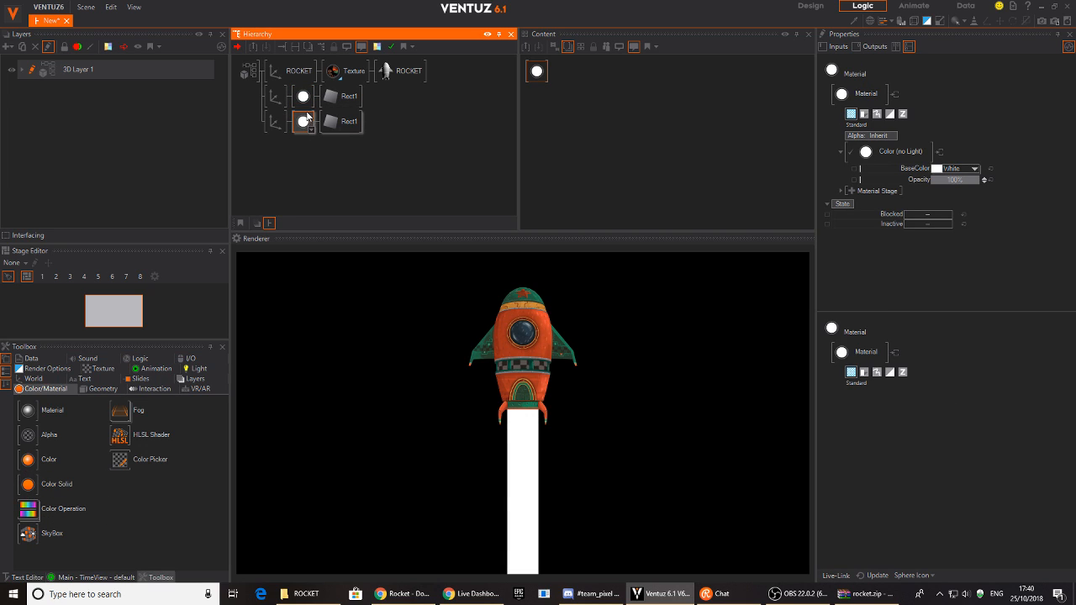
pyautogui.moveTo(587, 133); pyautogui.dragTo(543, 54)
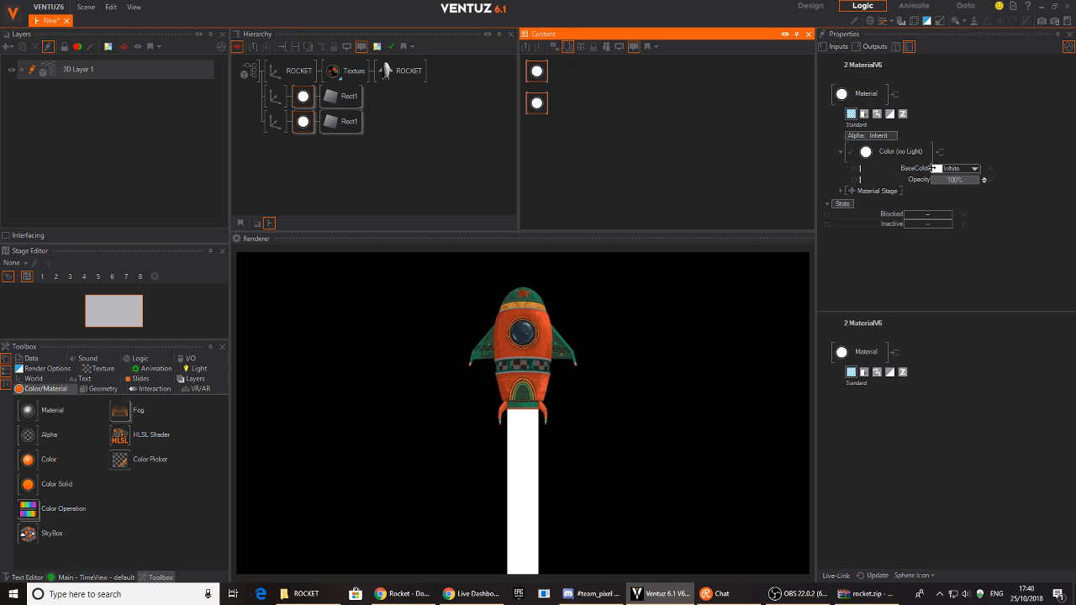
pyautogui.click(974, 168)
pyautogui.moveTo(872, 203); pyautogui.dragTo(985, 204)
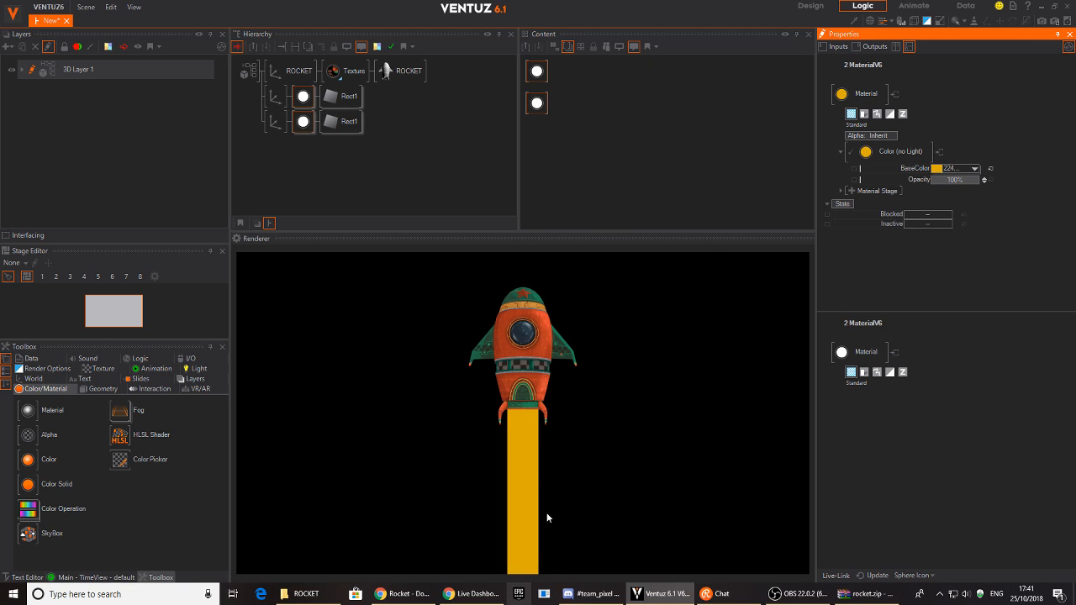
pyautogui.click(292, 162)
# - Lower each trail strip's material Opacity, setting the lower strip's to 25%
pyautogui.click(303, 123)
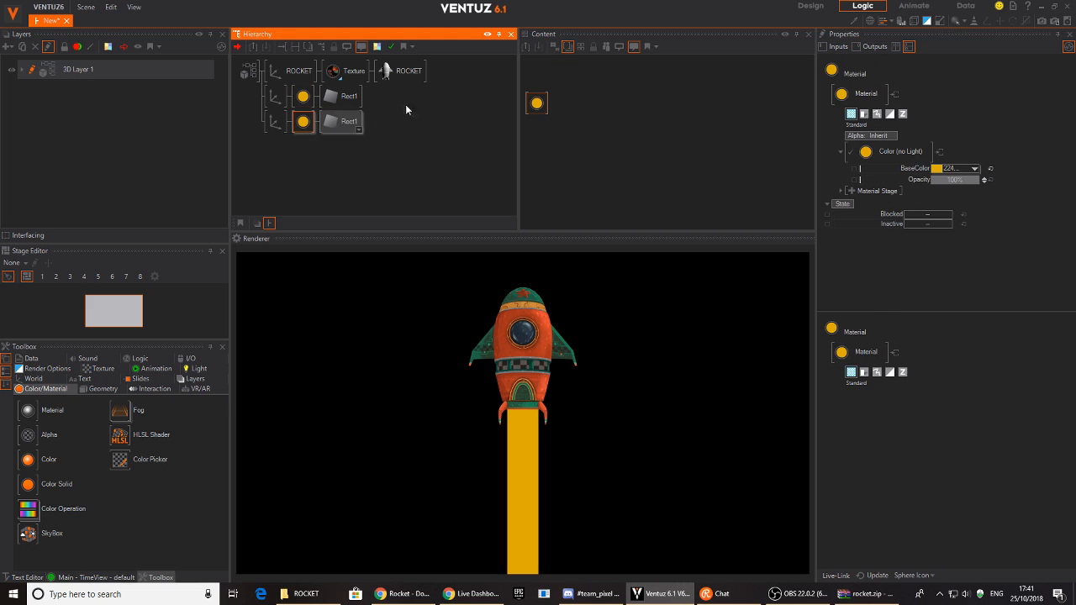
pyautogui.click(303, 97)
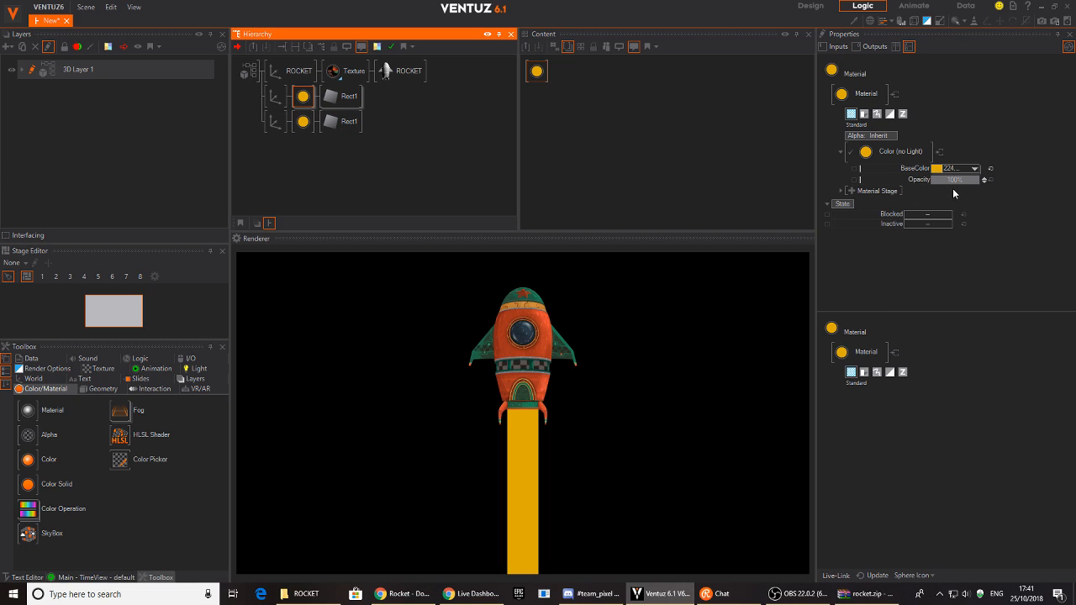
pyautogui.moveTo(957, 179); pyautogui.dragTo(938, 178)
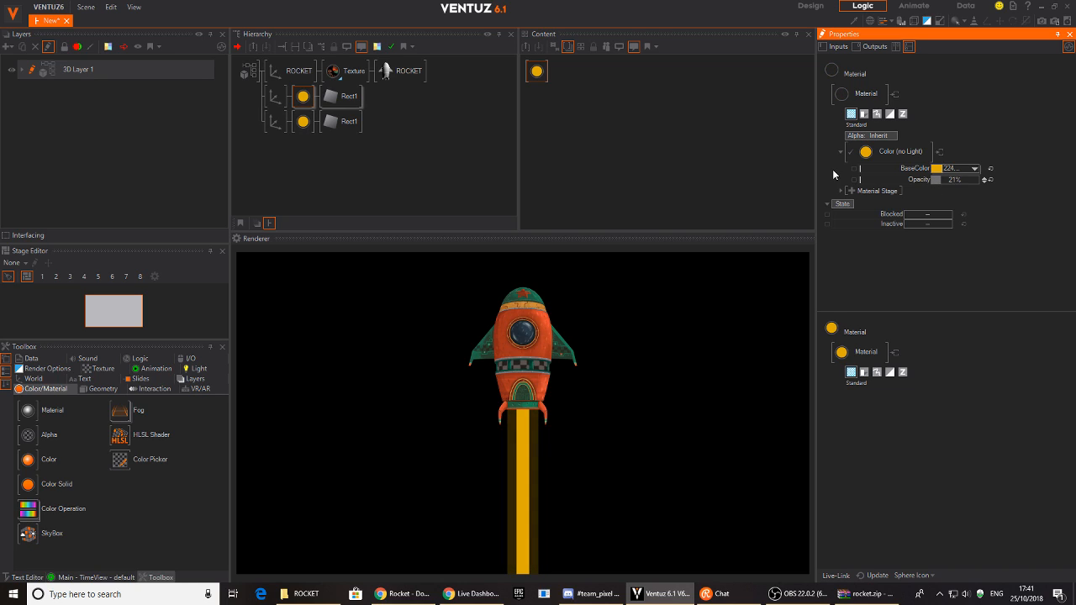
pyautogui.doubleClick(953, 180)
pyautogui.click(303, 121)
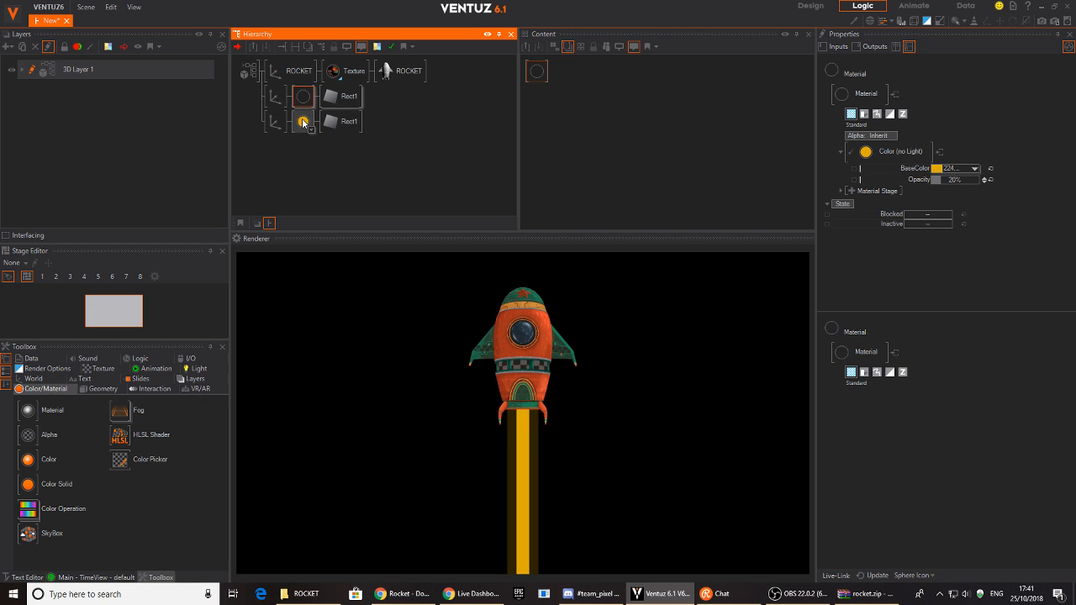
pyautogui.moveTo(965, 184); pyautogui.dragTo(933, 178)
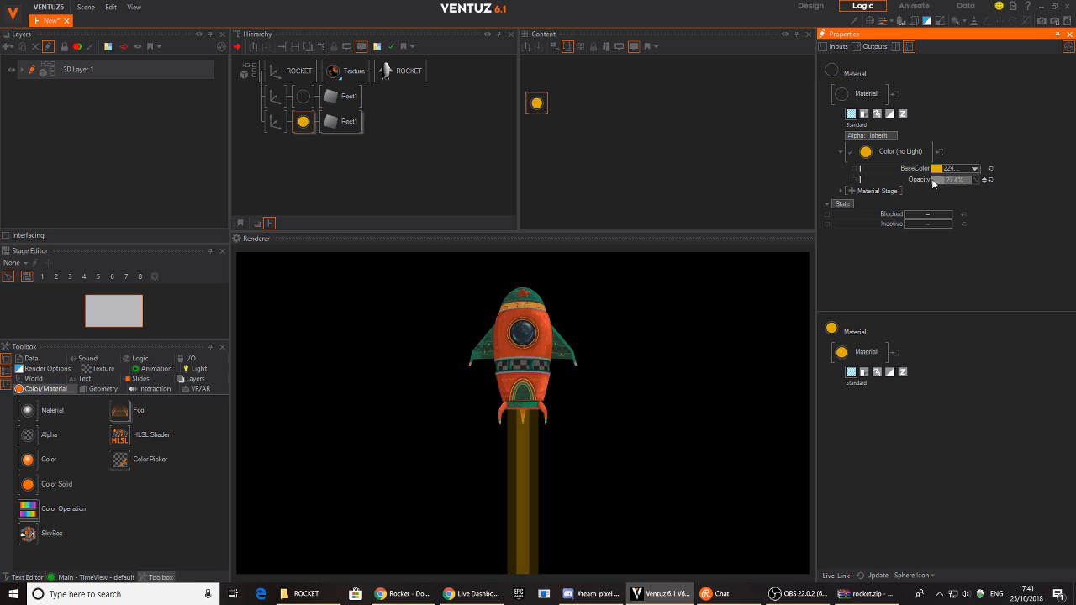
pyautogui.click(951, 180)
pyautogui.write('25')
pyautogui.press('Return')
pyautogui.click(318, 175)
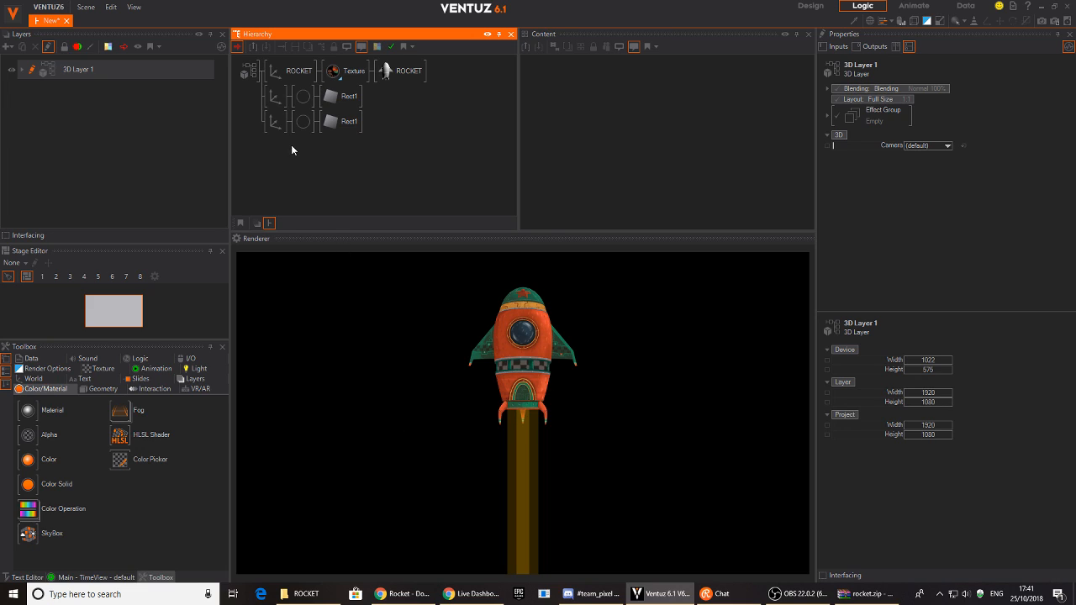
# - Add a Group node via the 'gr' search and move the trail strips' axis chain under it
pyautogui.doubleClick(278, 168)
pyautogui.write('gr')
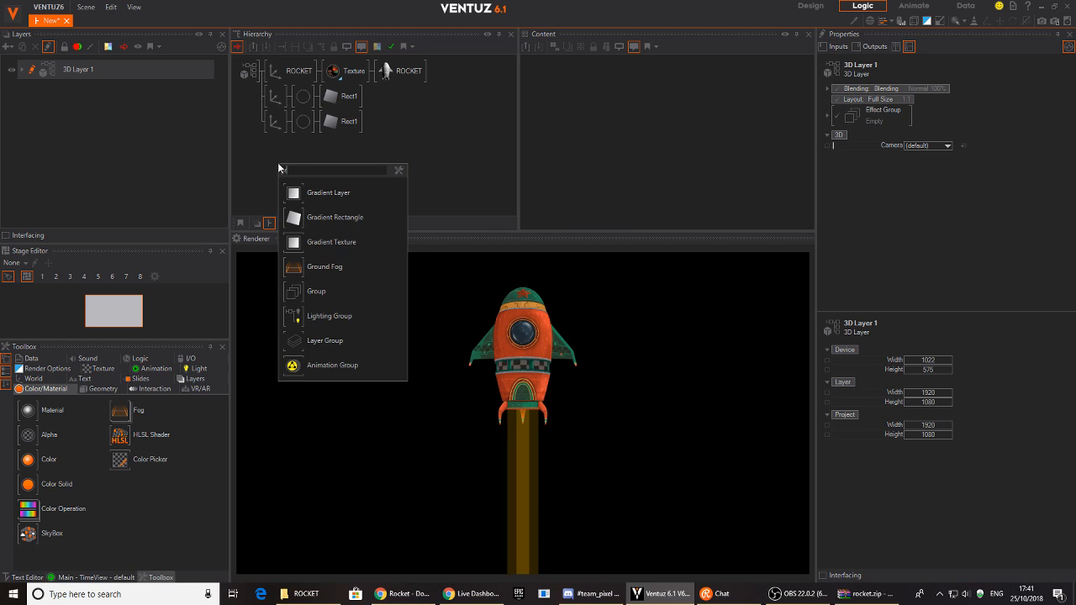
pyautogui.click(311, 291)
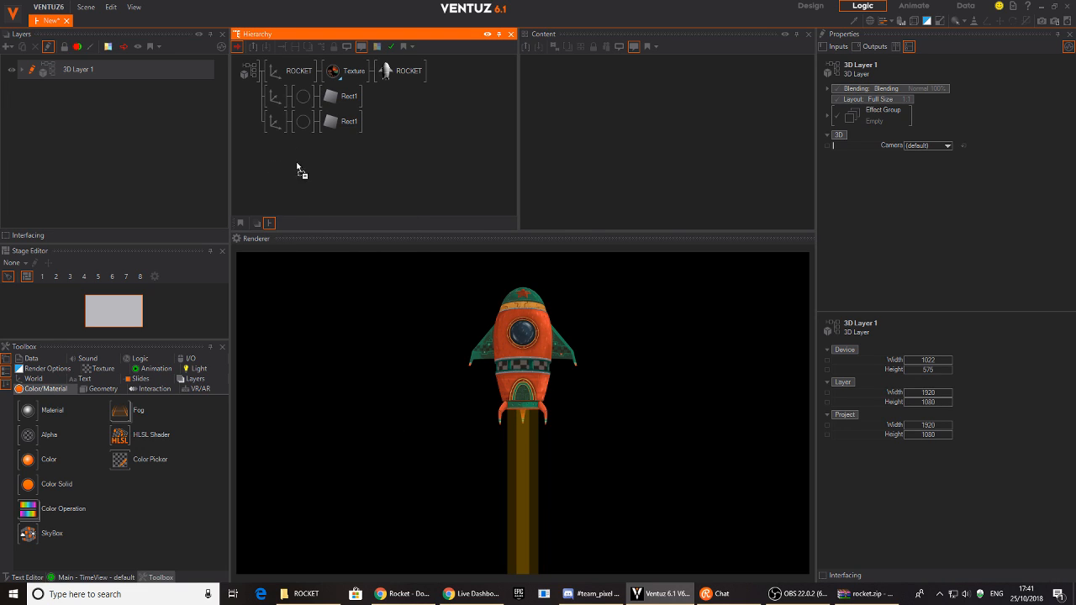
pyautogui.click(274, 96)
pyautogui.click(275, 124)
pyautogui.moveTo(275, 127); pyautogui.dragTo(301, 108)
# - Rename the group THRUSTERS and add a new Axis node below it
pyautogui.click(270, 97)
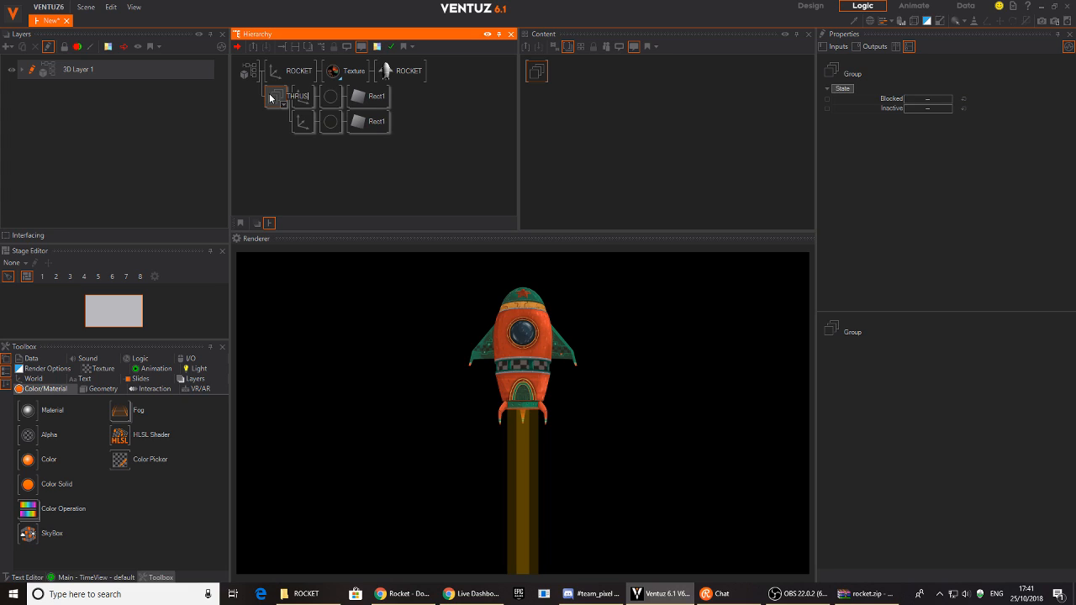
pyautogui.write('THRUSTERS')
pyautogui.press('Return')
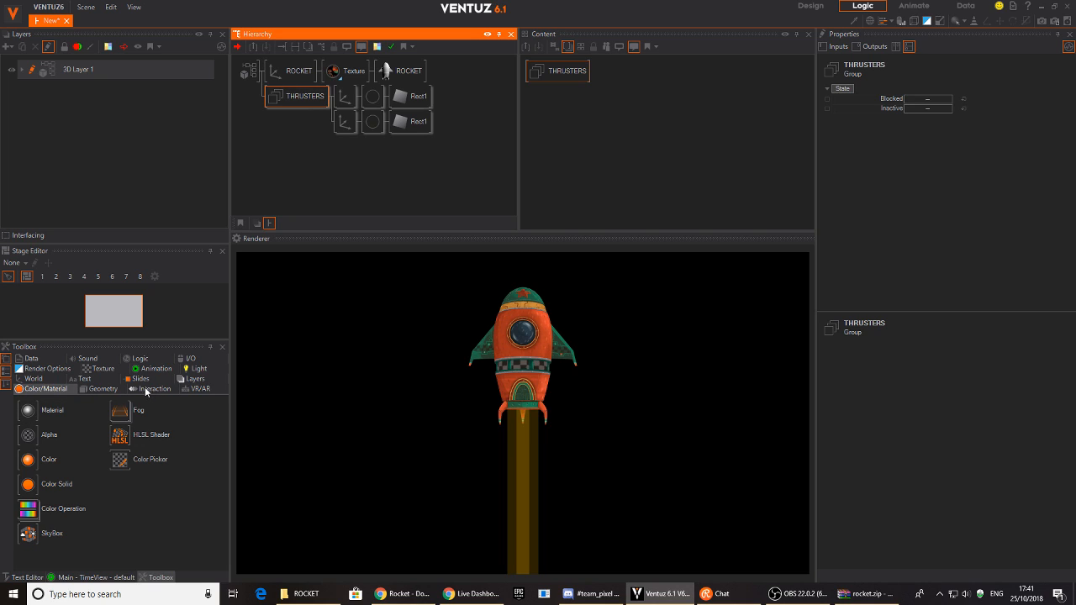
pyautogui.click(41, 378)
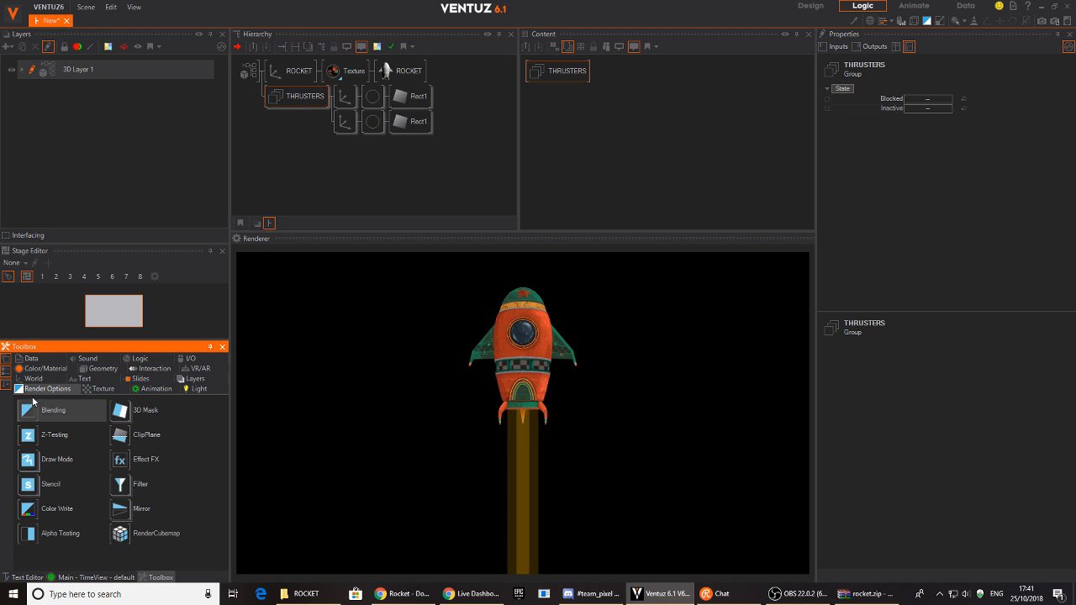
pyautogui.moveTo(32, 415); pyautogui.dragTo(343, 141)
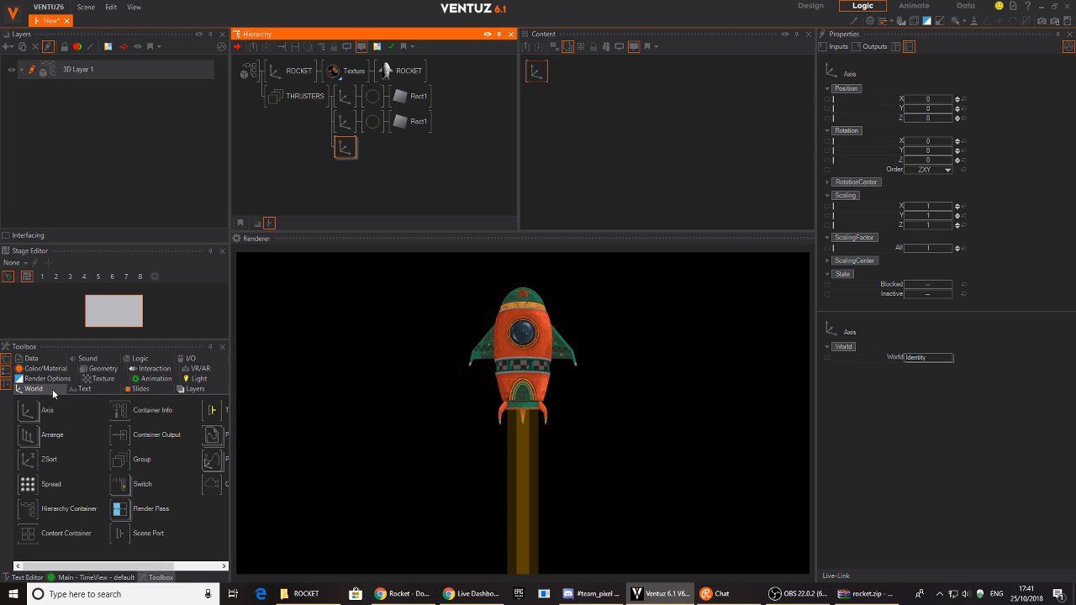
# - Attach a Rounded Rectangle (RectRounded1) to the new Axis node and open its AlignY options
pyautogui.click(84, 376)
pyautogui.moveTo(29, 436); pyautogui.dragTo(363, 148)
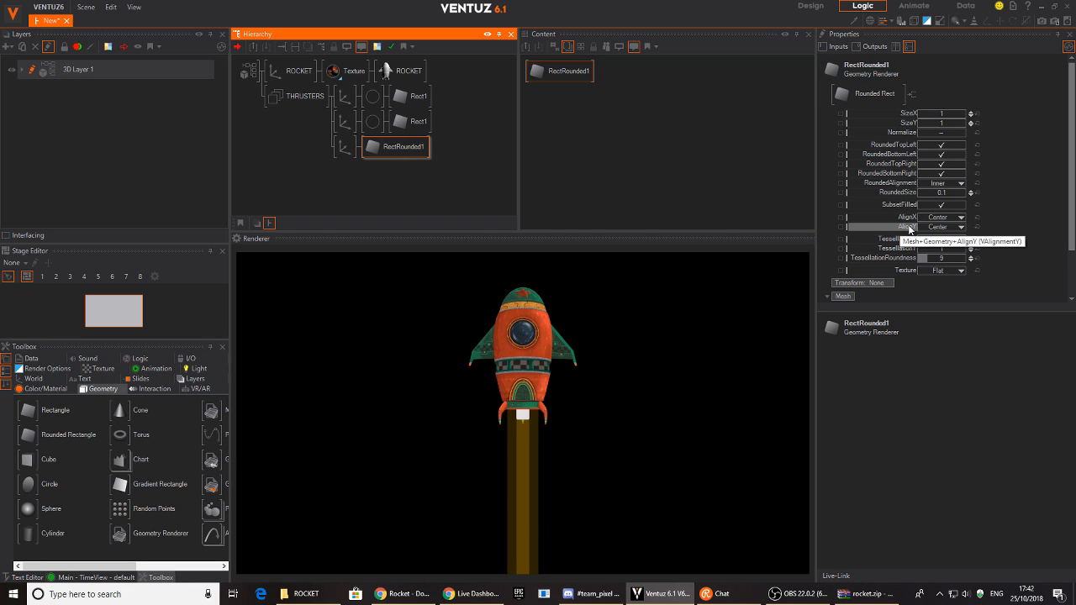
pyautogui.click(956, 228)
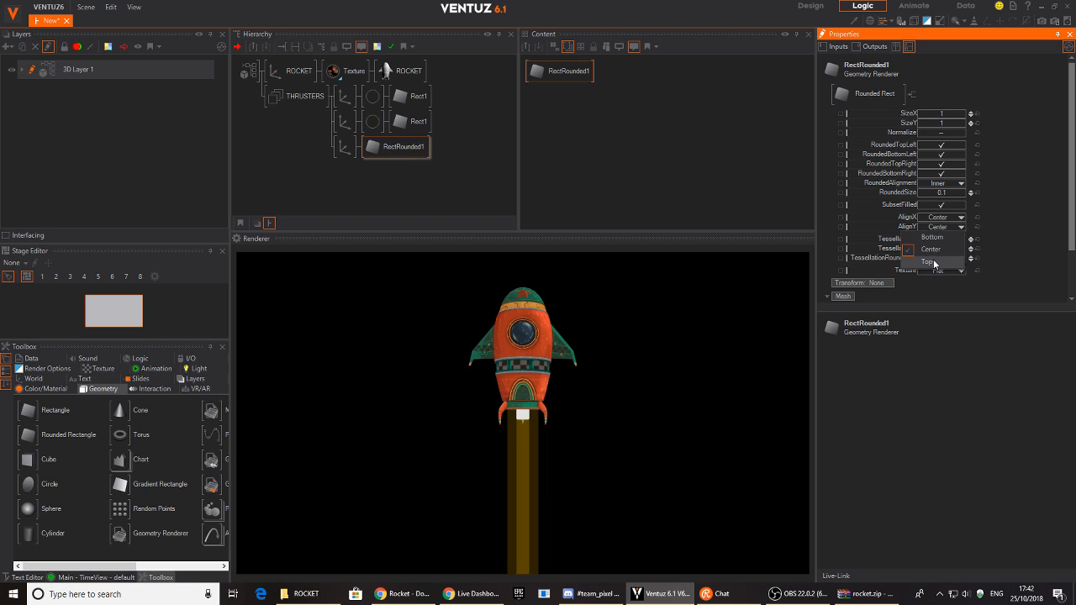
# - Align RectRounded1 to Top and stretch it taller
pyautogui.click(934, 262)
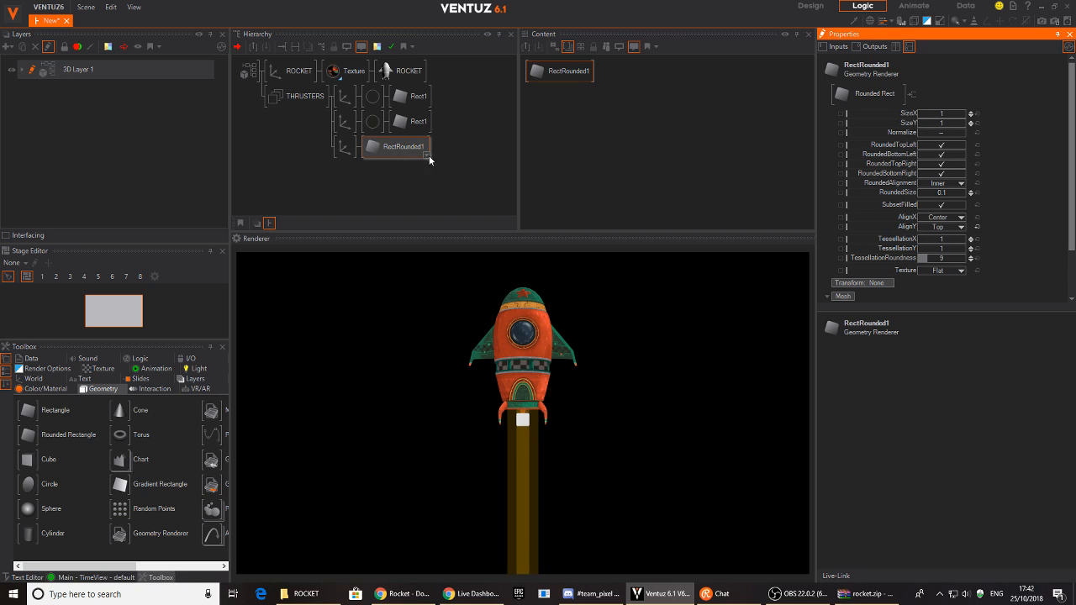
pyautogui.moveTo(937, 123)
pyautogui.mouseDown()
pyautogui.moveTo(956, 124)
pyautogui.moveTo(920, 123)
pyautogui.moveTo(930, 123)
pyautogui.mouseUp()
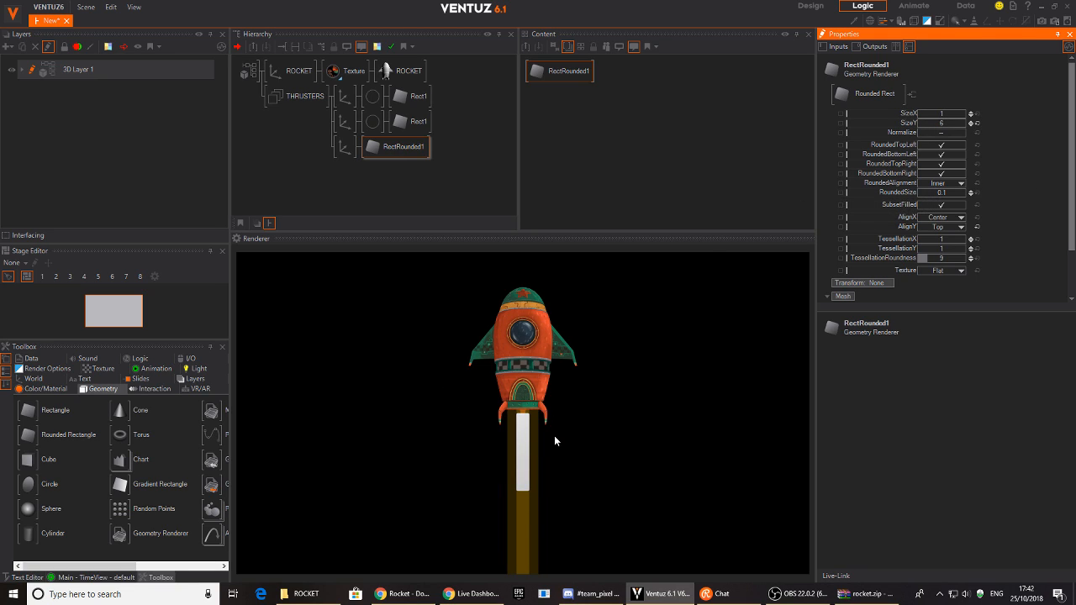
pyautogui.click(399, 147)
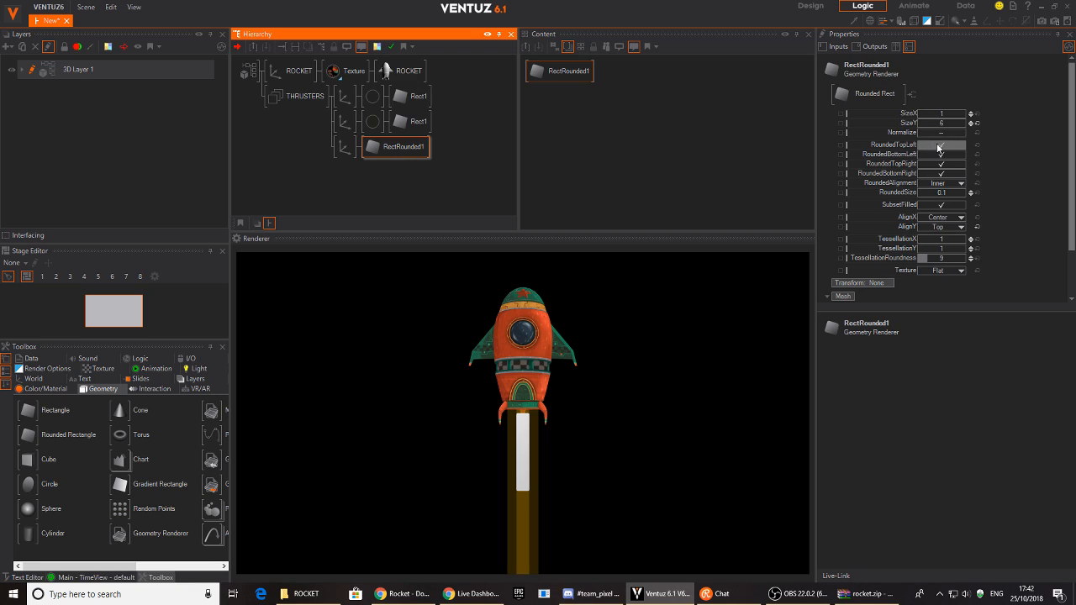
# - Square off the top corners, set RoundedSize to 0.926, and lengthen the strip to SizeY 4.45
pyautogui.click(949, 147)
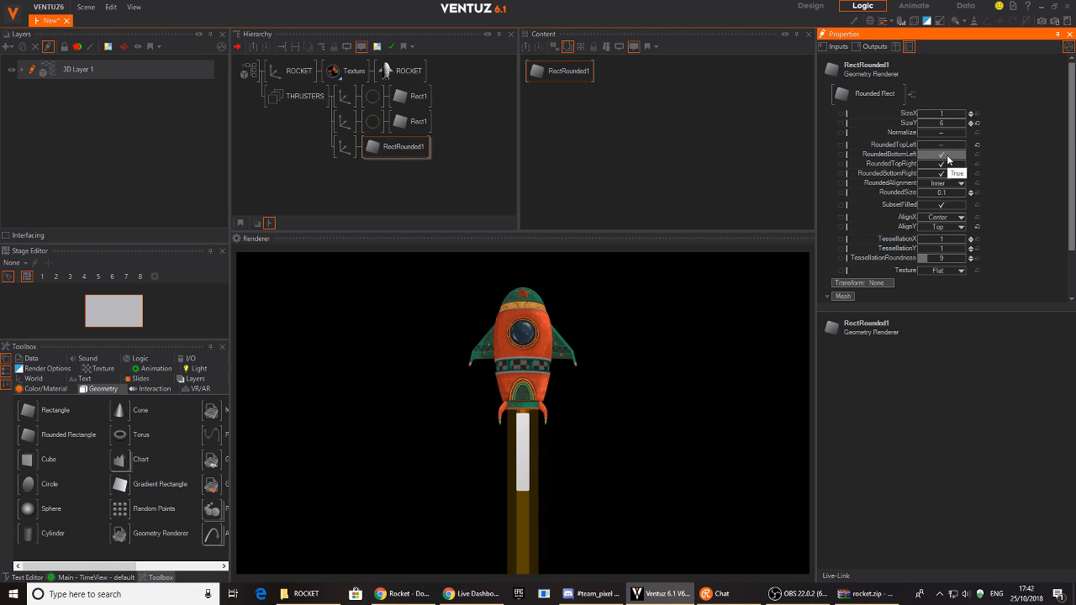
pyautogui.click(941, 164)
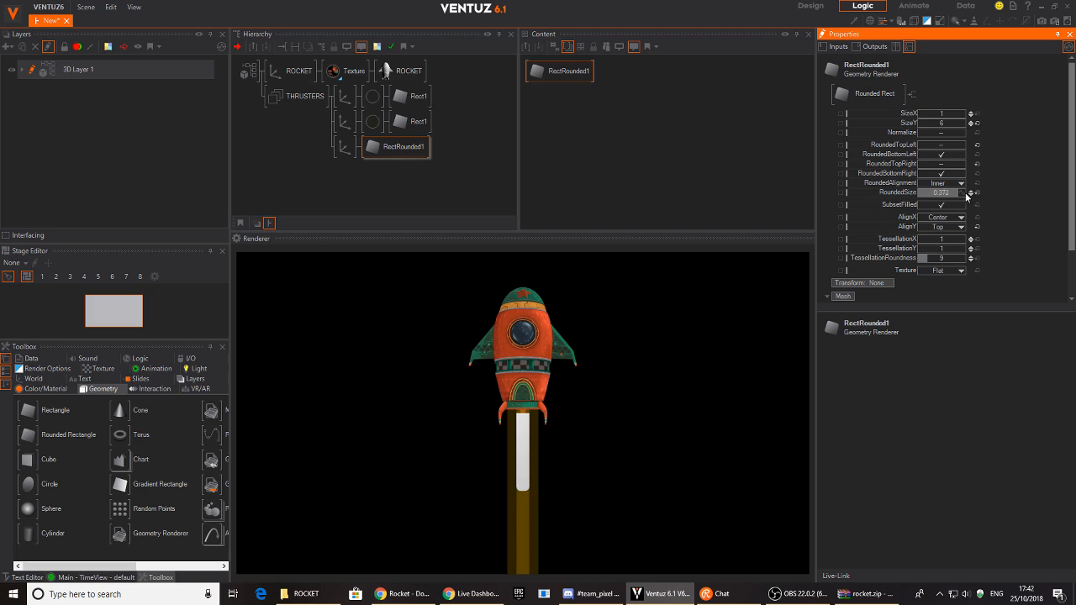
pyautogui.moveTo(966, 196); pyautogui.dragTo(529, 508)
pyautogui.moveTo(969, 122); pyautogui.dragTo(919, 132)
pyautogui.moveTo(919, 128); pyautogui.dragTo(910, 99)
# - Nudge the flame's axis slightly left and rename it FLAME1
pyautogui.click(337, 148)
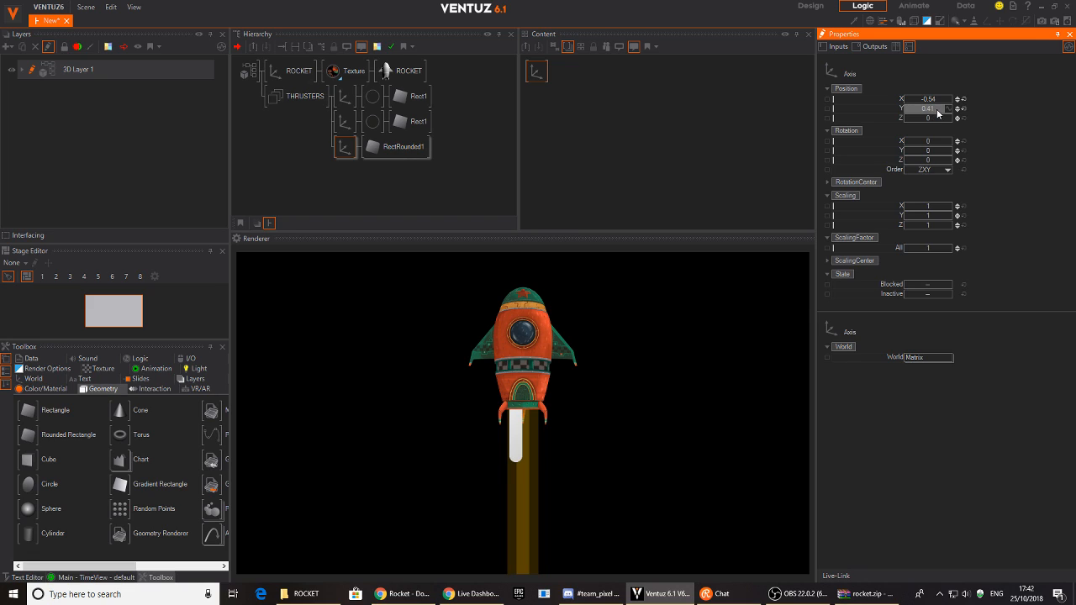
pyautogui.moveTo(931, 100); pyautogui.dragTo(929, 100)
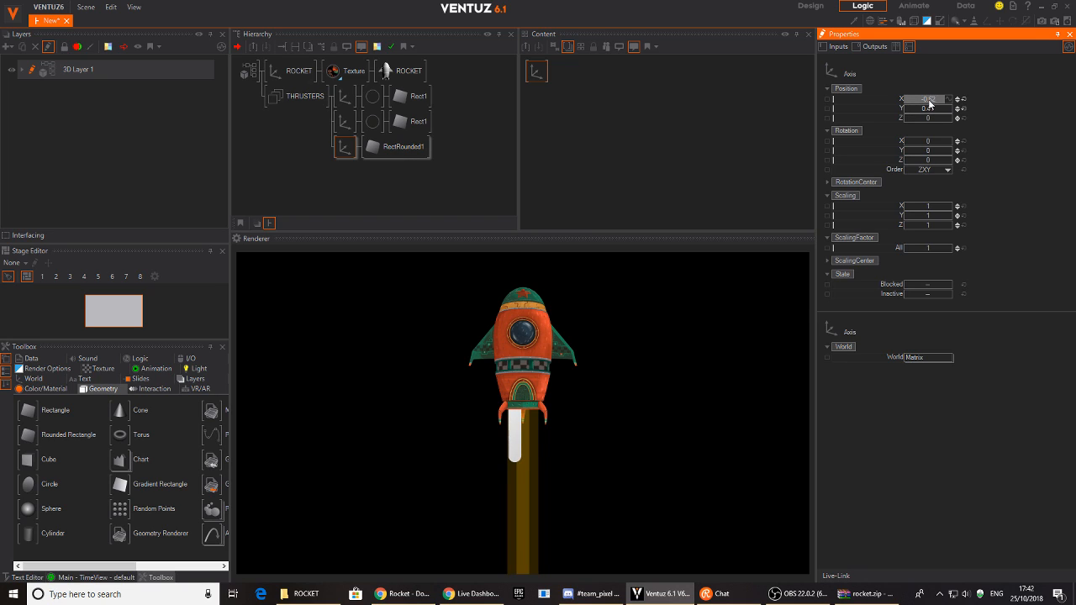
pyautogui.click(333, 167)
pyautogui.click(342, 158)
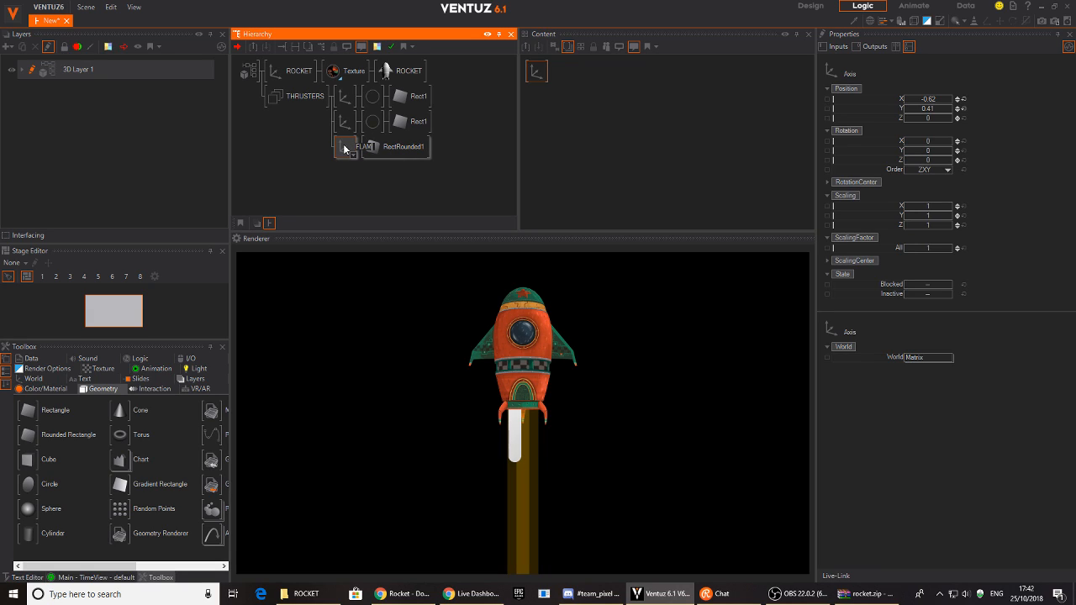
pyautogui.press('Return')
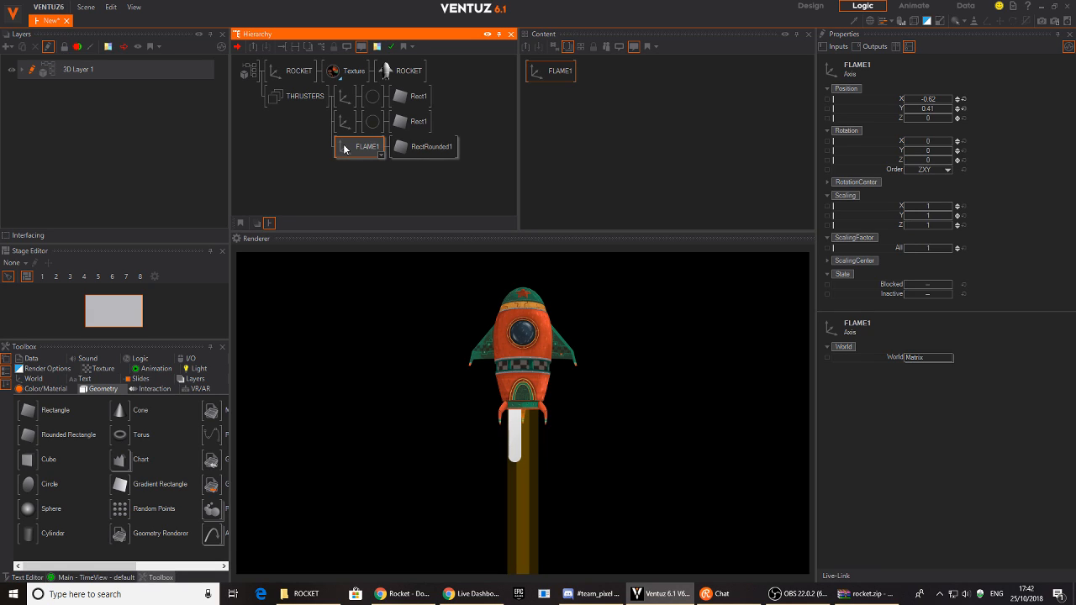
pyautogui.click(429, 146)
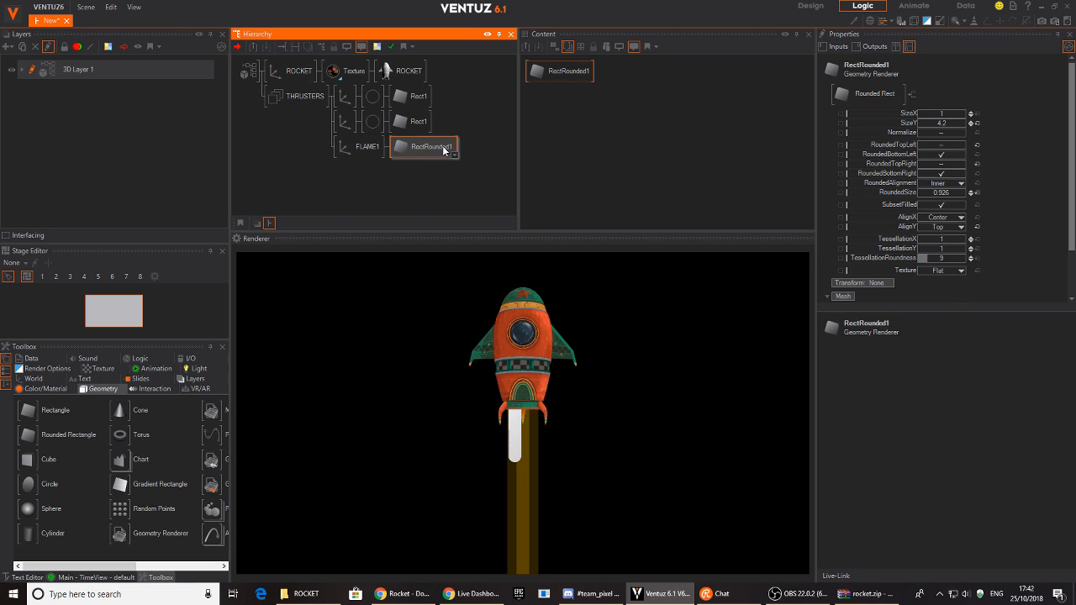
# - Add a Mover node via 'MO' search and link RectRounded1's SizeY to it
pyautogui.moveTo(583, 72); pyautogui.dragTo(586, 91)
pyautogui.click(639, 135)
pyautogui.doubleClick(639, 131)
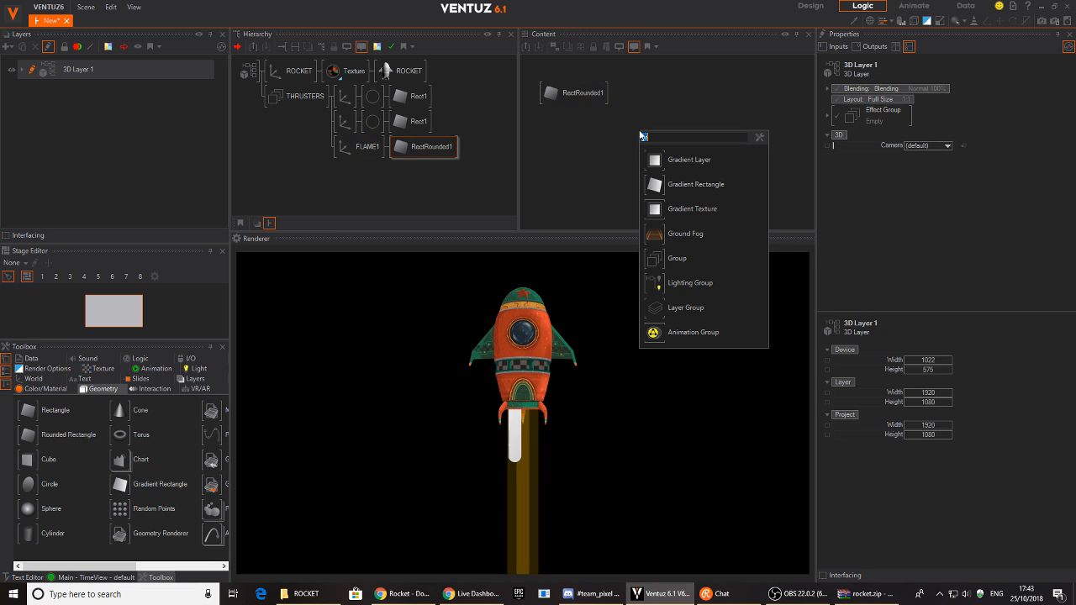
pyautogui.write('MO')
pyautogui.click(654, 185)
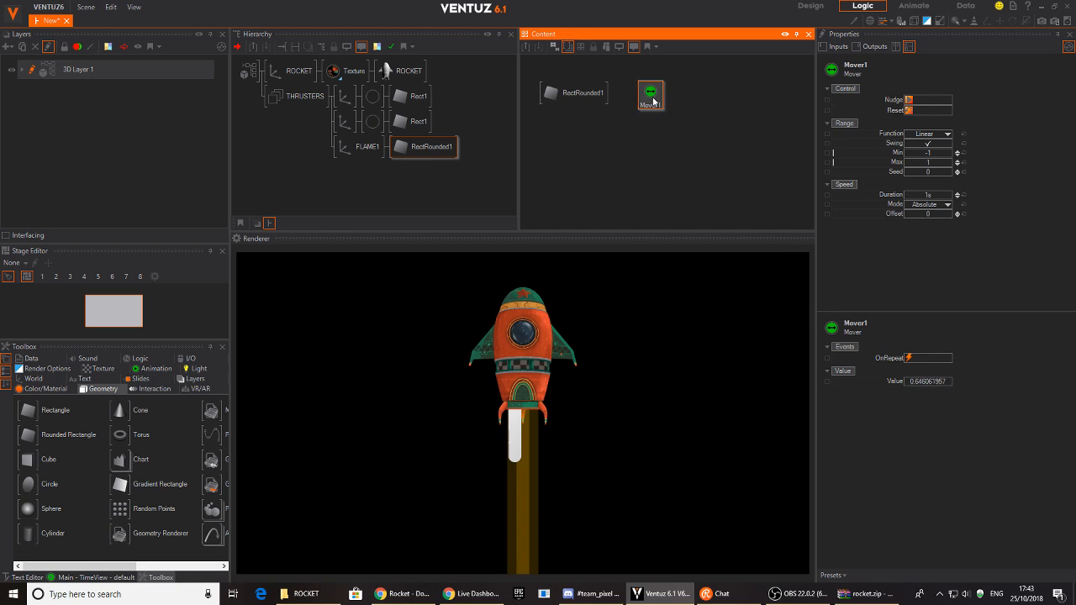
pyautogui.click(580, 95)
pyautogui.moveTo(580, 97); pyautogui.dragTo(576, 109)
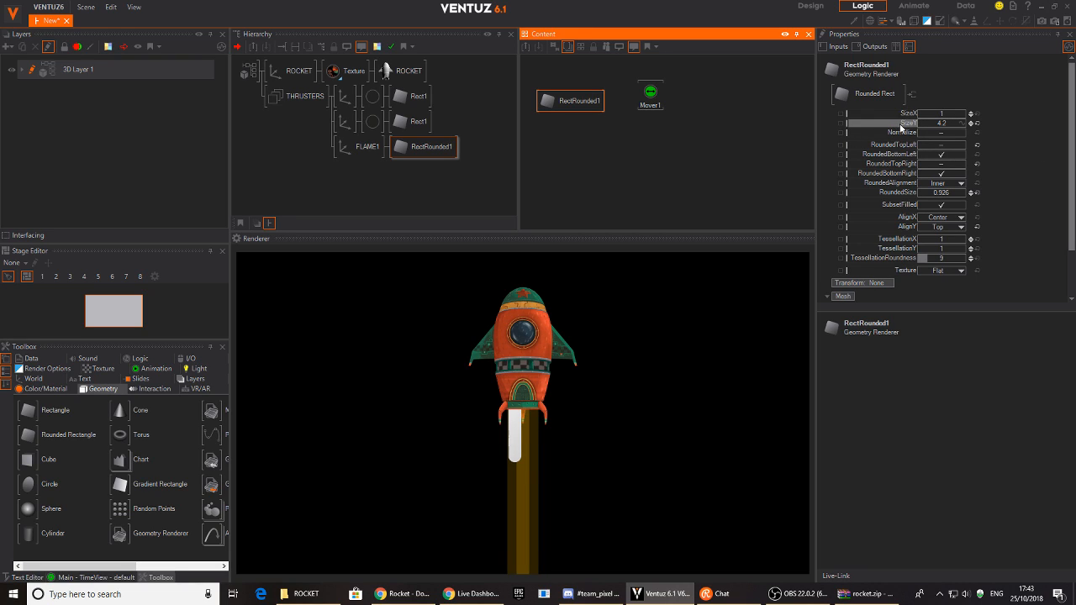
pyautogui.moveTo(903, 124); pyautogui.dragTo(649, 100)
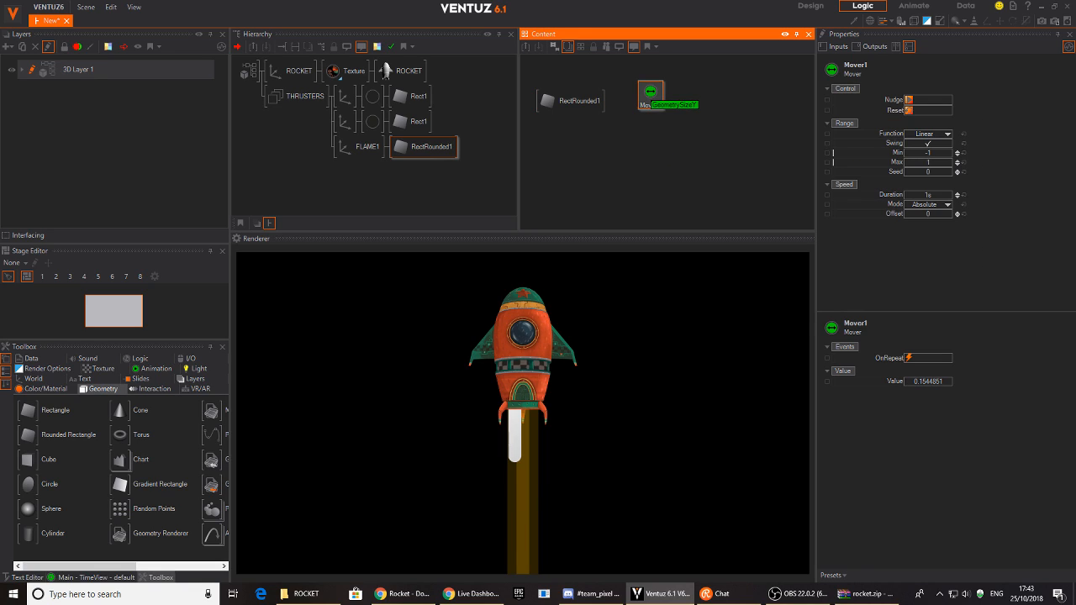
# - Set the Mover's Max to 4.2, Min to 3.5 and Duration to 0.5s
pyautogui.click(929, 162)
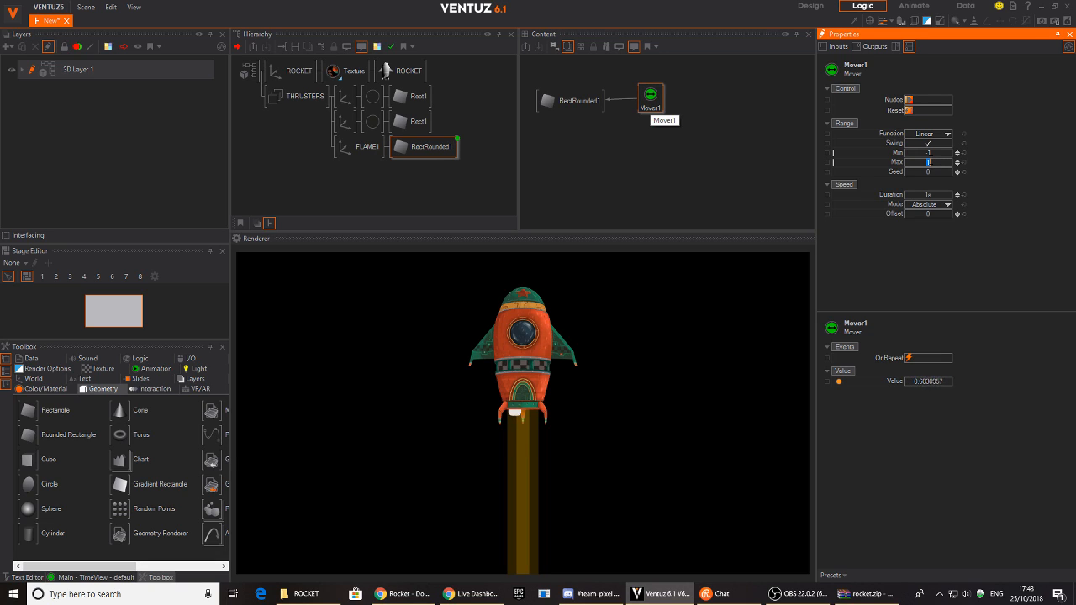
pyautogui.write('4.2')
pyautogui.press('Return')
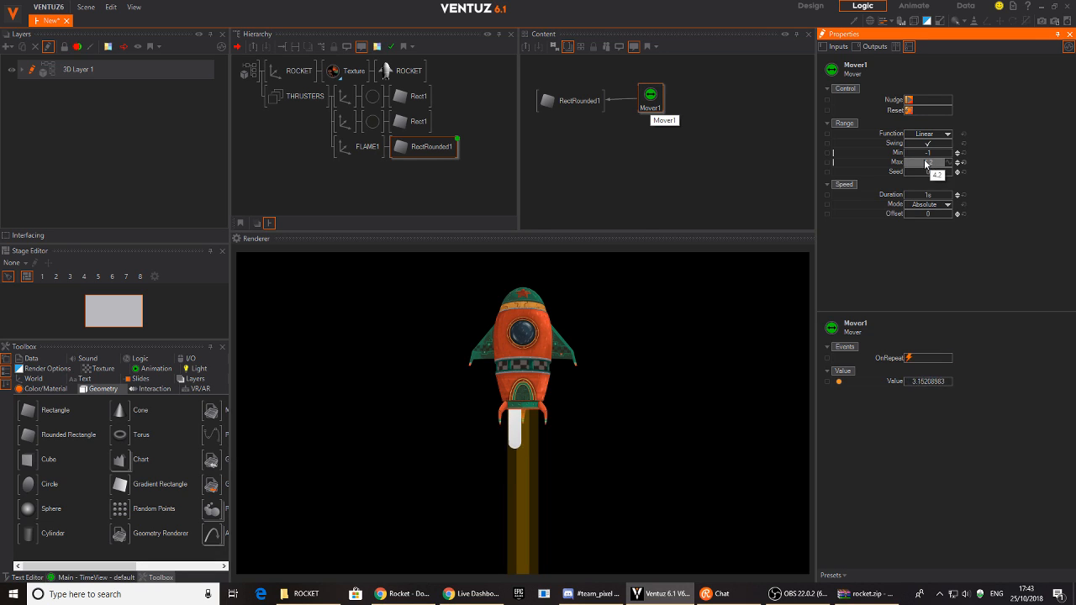
pyautogui.click(933, 153)
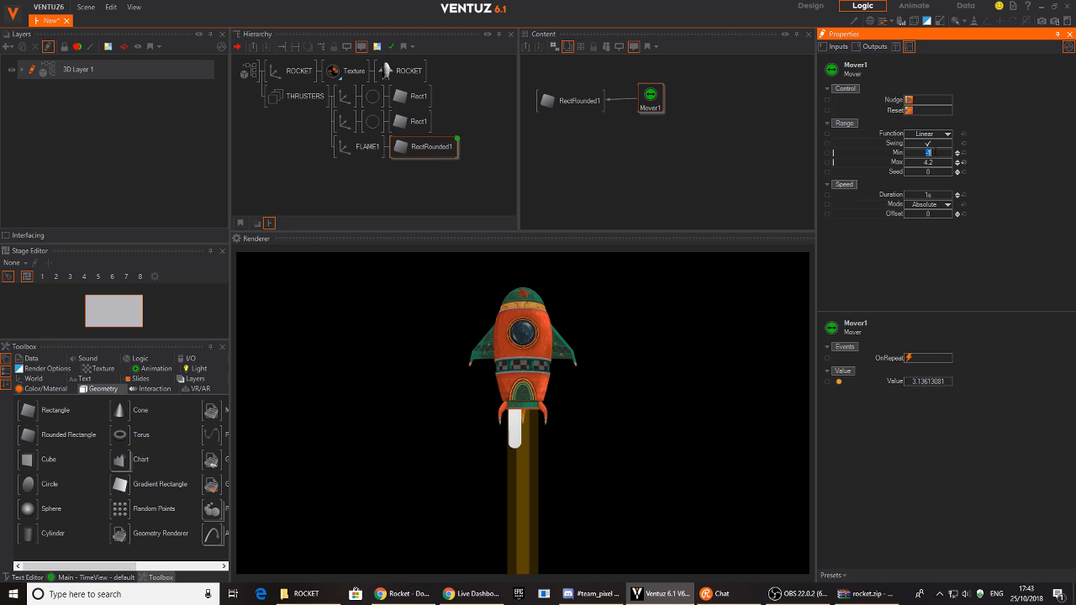
pyautogui.write('3.5')
pyautogui.press('Return')
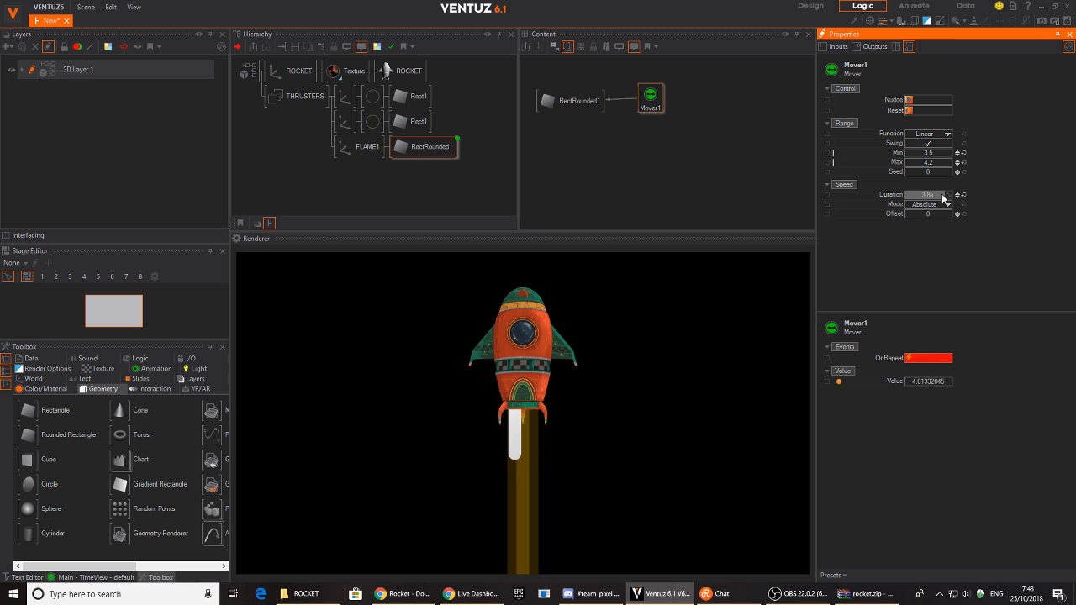
pyautogui.moveTo(933, 196); pyautogui.dragTo(927, 200)
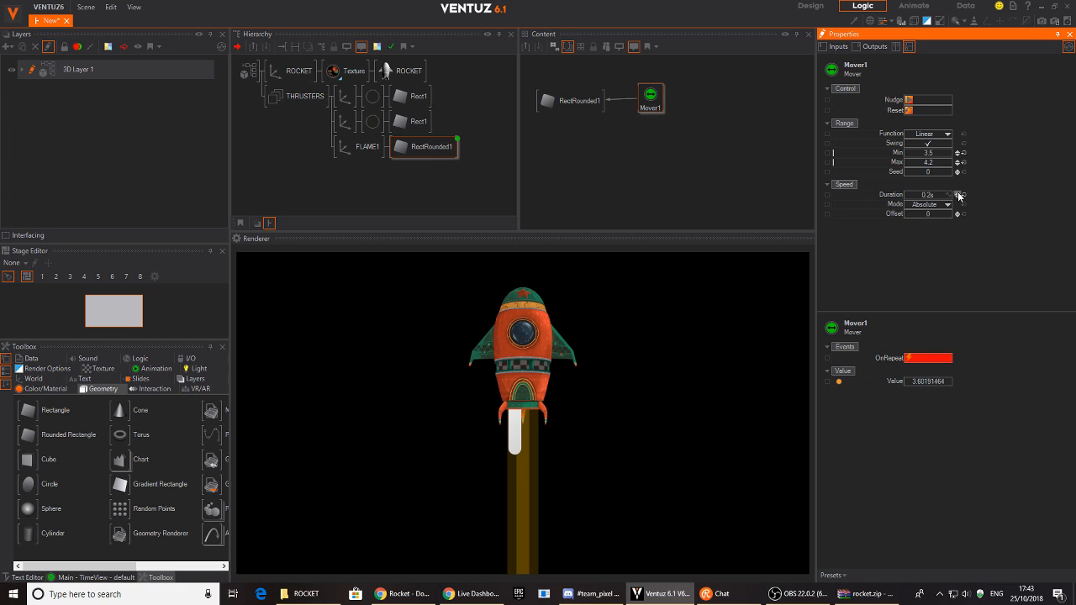
pyautogui.click(959, 195)
pyautogui.click(344, 177)
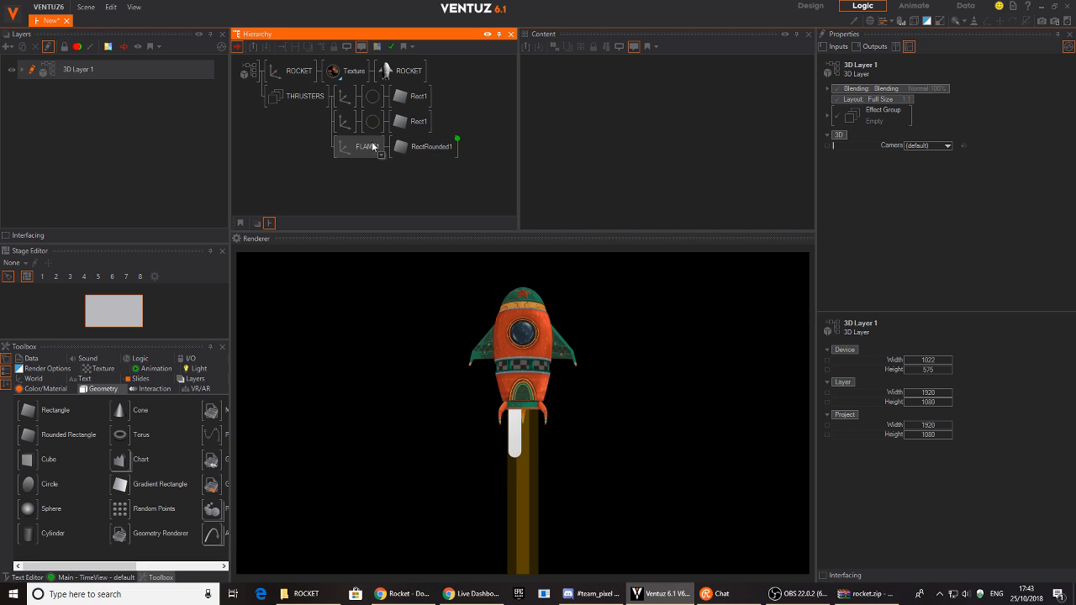
# - Duplicate FLAME1 into a second flame and shift it to Position X 0.36
pyautogui.click(361, 150)
pyautogui.keyDown('ctrl'); pyautogui.moveTo(360, 150); pyautogui.dragTo(350, 179); pyautogui.keyUp('ctrl')
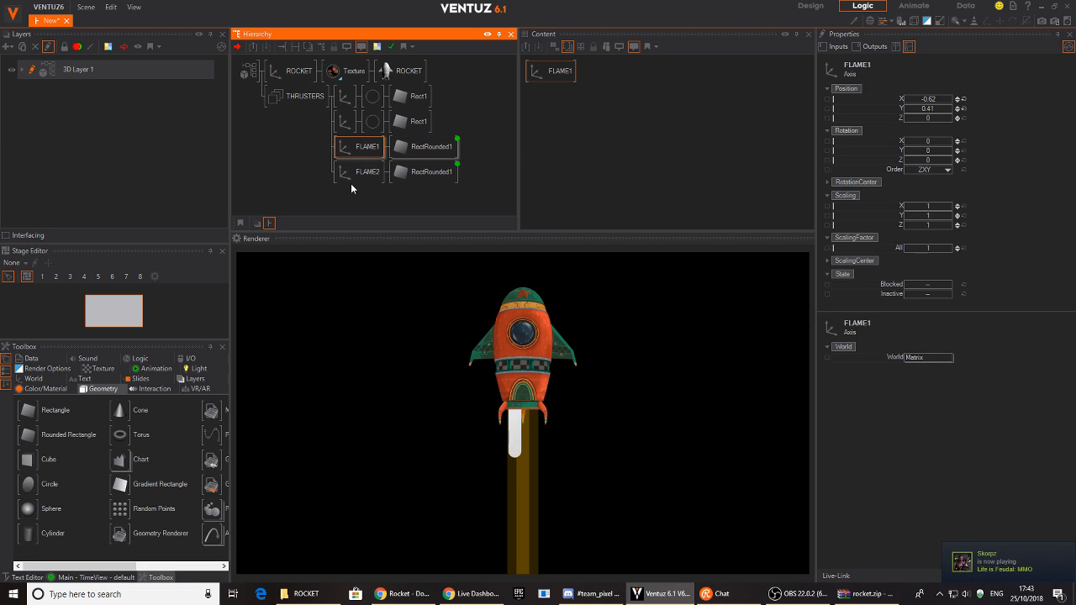
pyautogui.click(927, 100)
pyautogui.moveTo(926, 102); pyautogui.dragTo(952, 102)
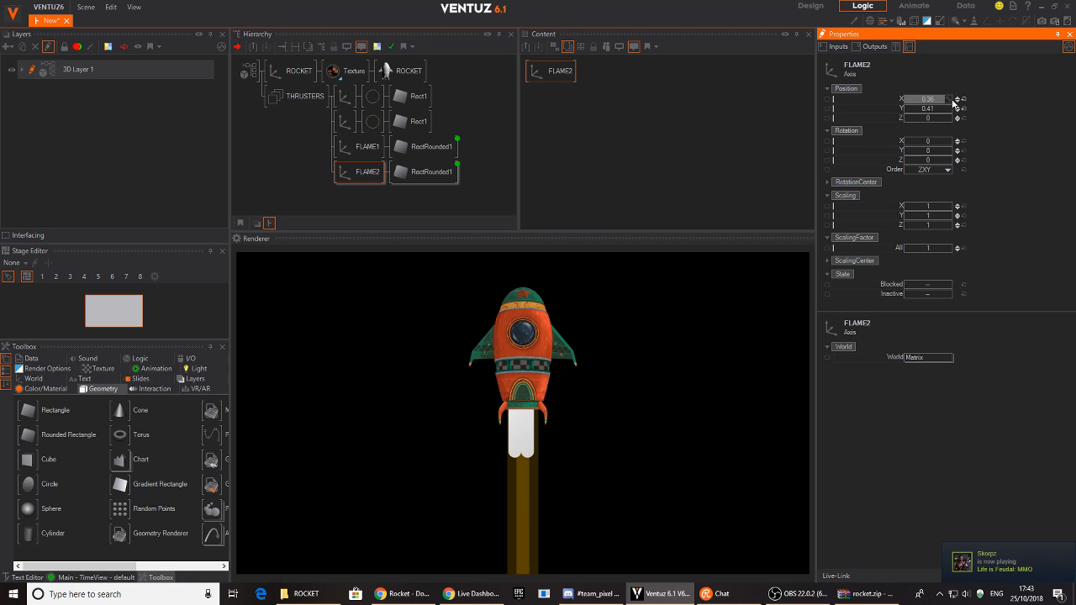
# - Raise the second flame's Mover Max to 6.4 and slow its Duration to about 2.7s
pyautogui.click(425, 171)
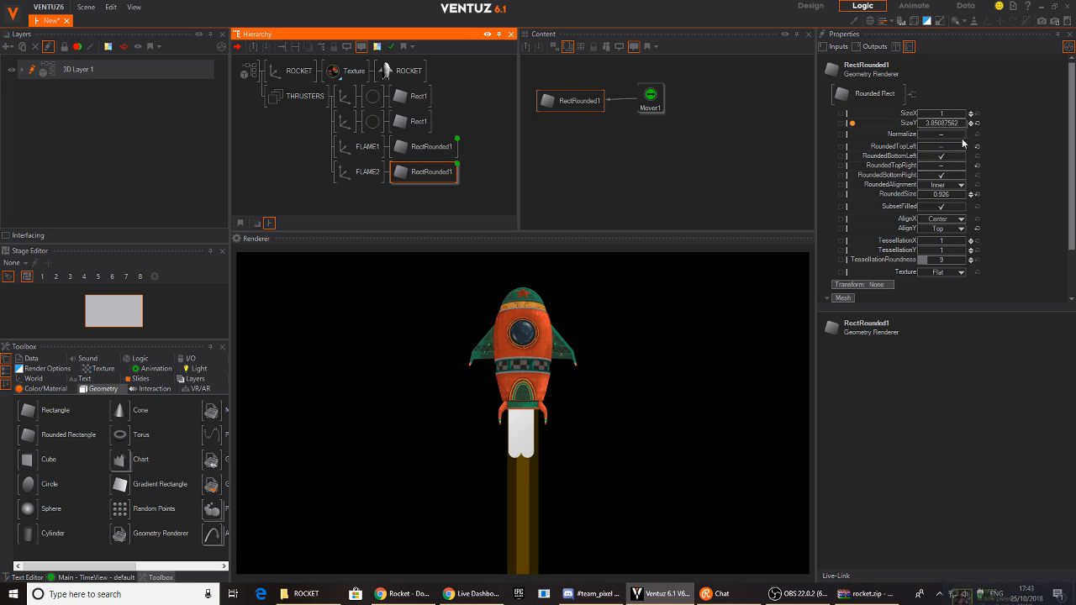
pyautogui.click(650, 98)
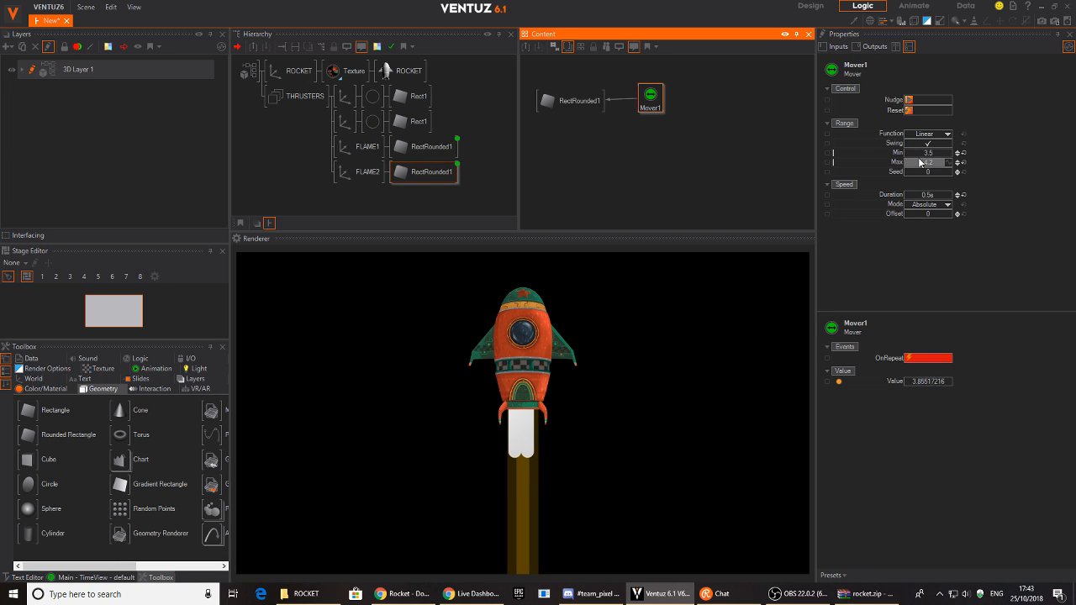
pyautogui.moveTo(932, 168); pyautogui.dragTo(954, 163)
pyautogui.click(956, 195)
pyautogui.click(957, 194)
pyautogui.click(957, 194)
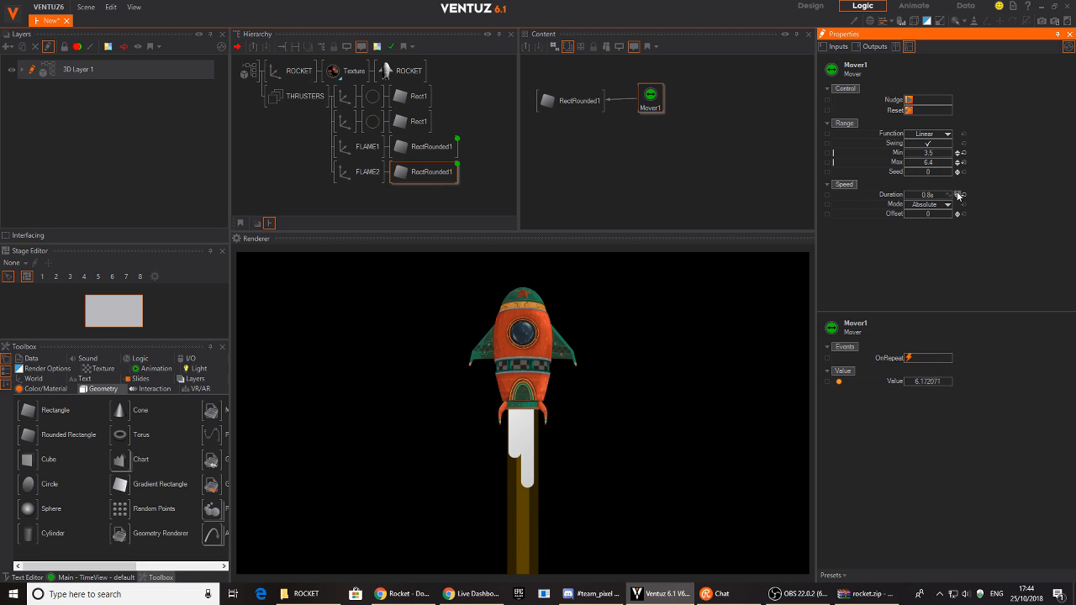
pyautogui.moveTo(940, 198); pyautogui.dragTo(934, 200)
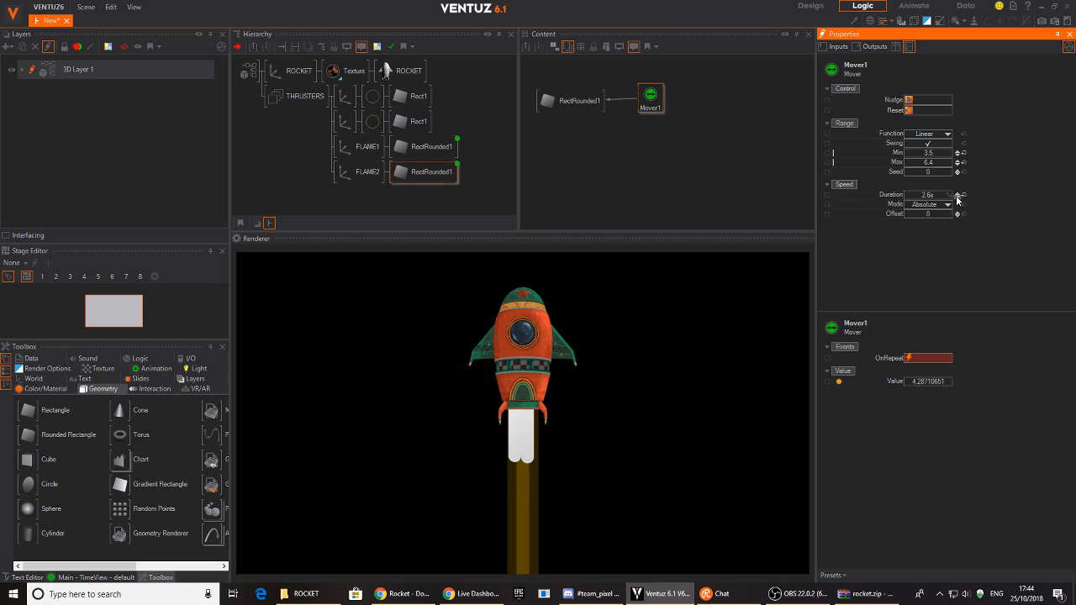
# - Duplicate FLAME2 into a third flame and move it to X 1.58
pyautogui.click(362, 172)
pyautogui.moveTo(389, 175)
pyautogui.mouseDown()
pyautogui.moveTo(358, 175)
pyautogui.moveTo(357, 186)
pyautogui.mouseUp()
pyautogui.moveTo(928, 104); pyautogui.dragTo(933, 103)
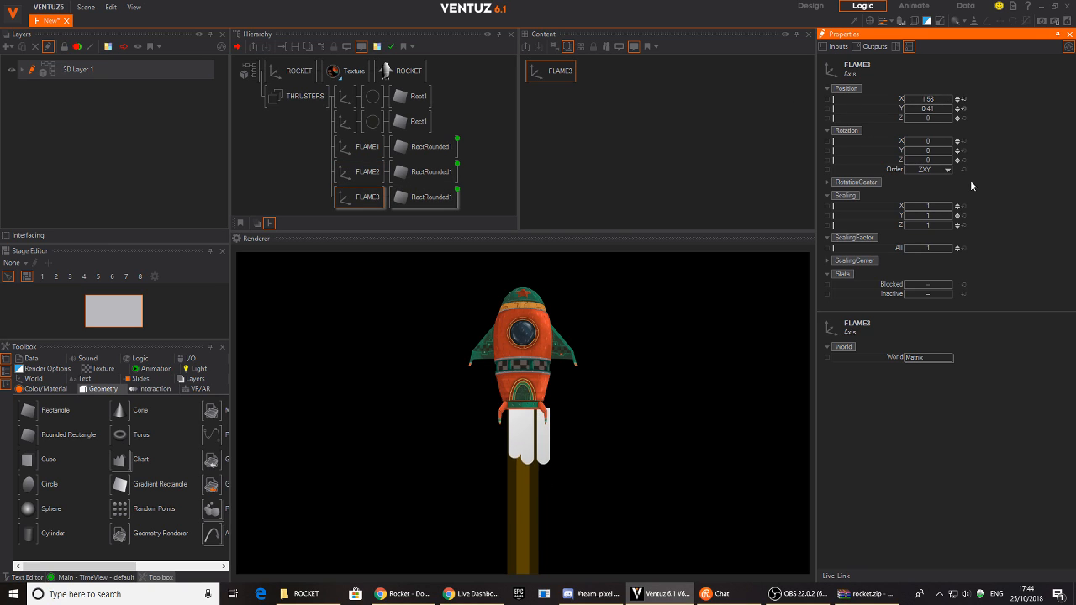
# - Narrow the third flame's rounded rectangle to SizeX 0.309
pyautogui.click(424, 197)
pyautogui.click(560, 94)
pyautogui.moveTo(561, 93); pyautogui.dragTo(575, 95)
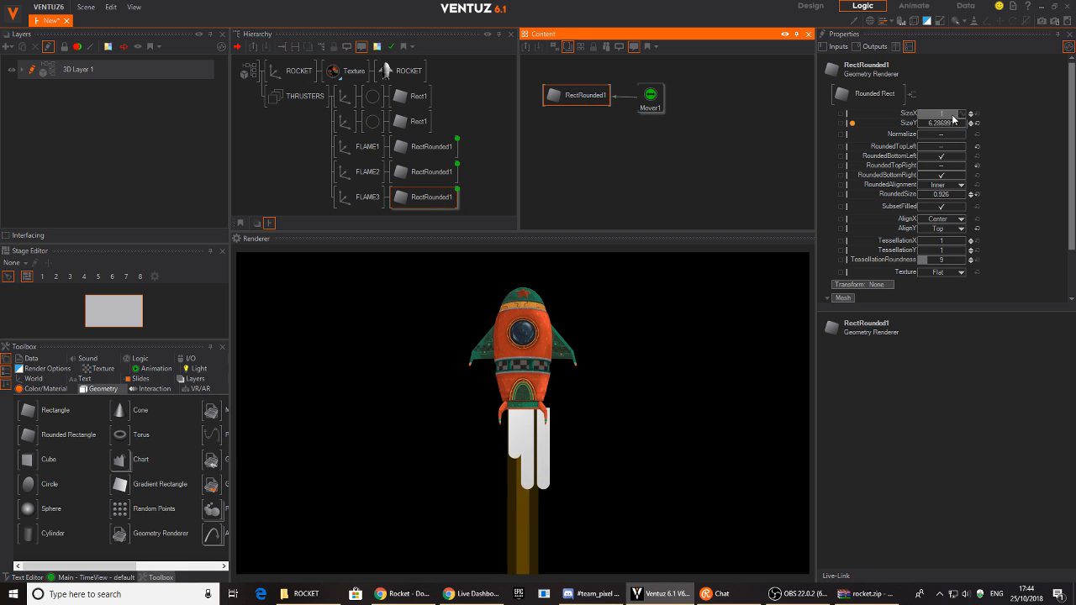
pyautogui.moveTo(953, 119); pyautogui.dragTo(893, 116)
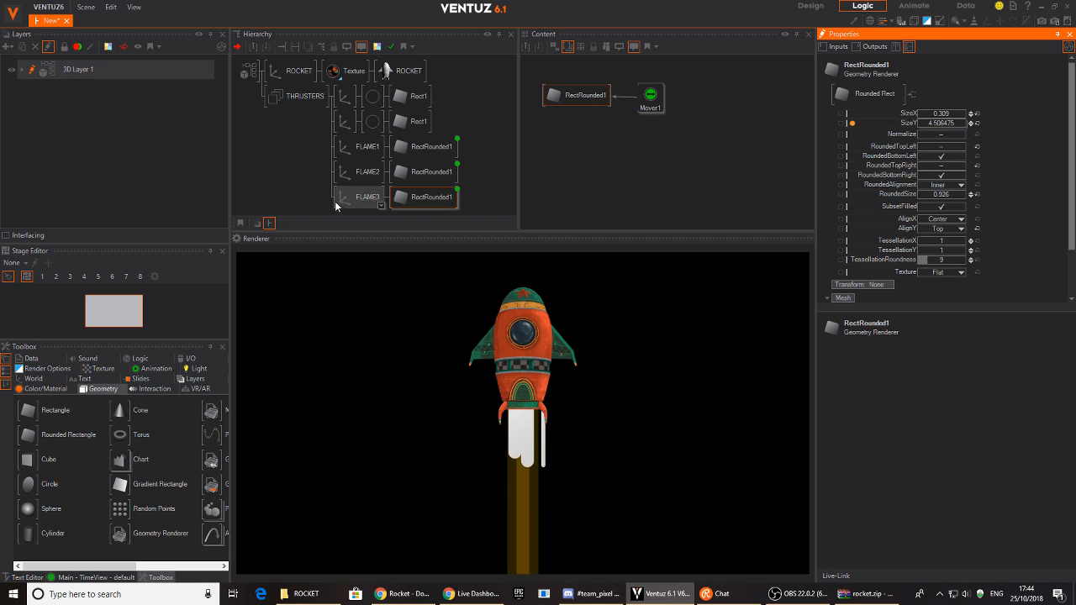
# - Move FLAME3 to about X 0.98 and raise its Mover Offset to desync the pulse
pyautogui.click(349, 198)
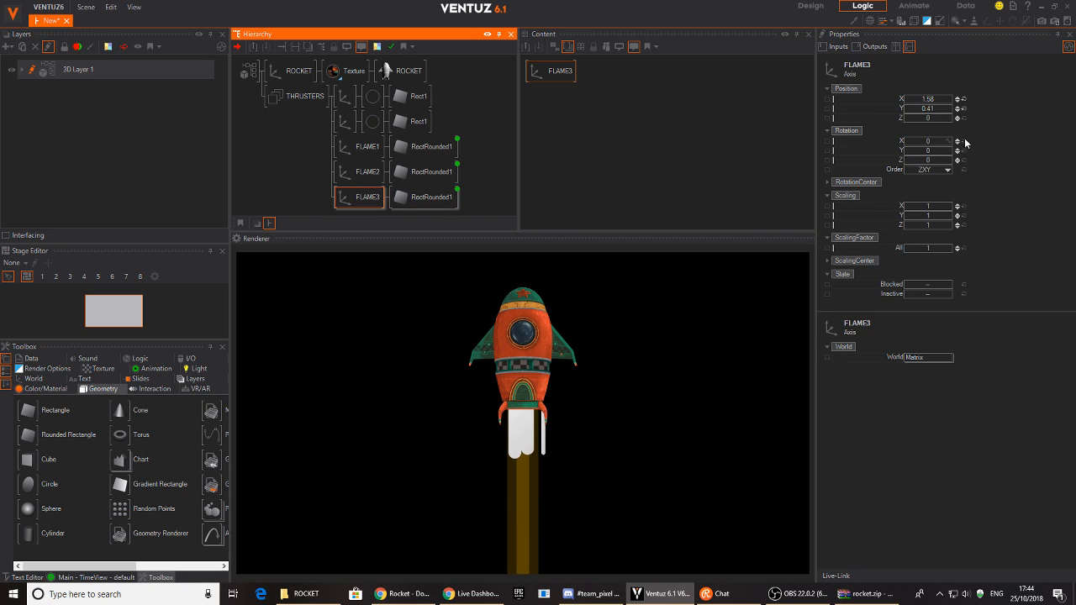
pyautogui.moveTo(925, 99); pyautogui.dragTo(913, 101)
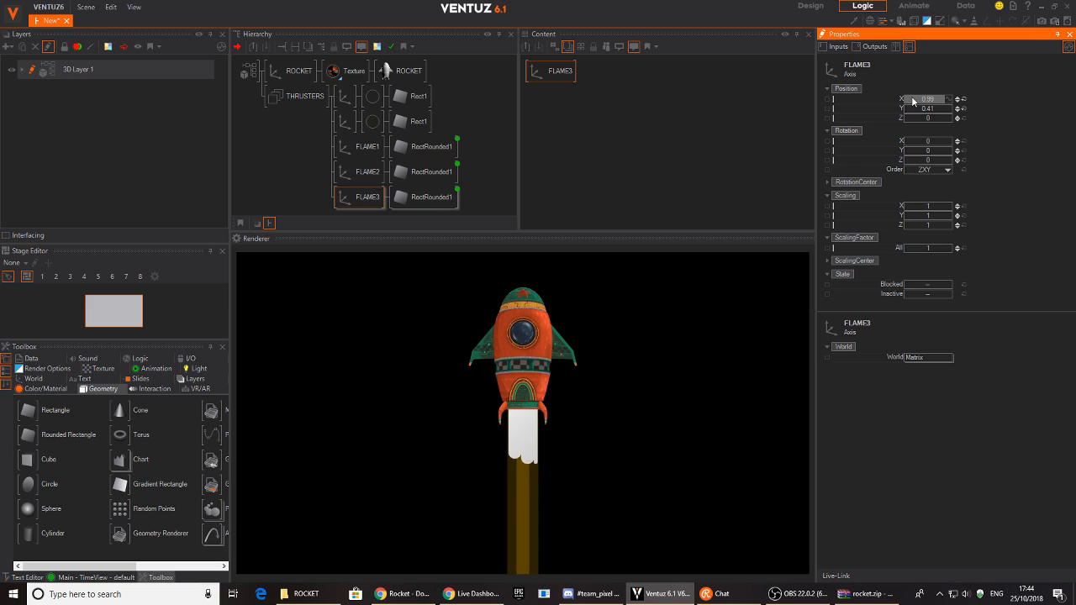
pyautogui.click(425, 197)
pyautogui.click(653, 98)
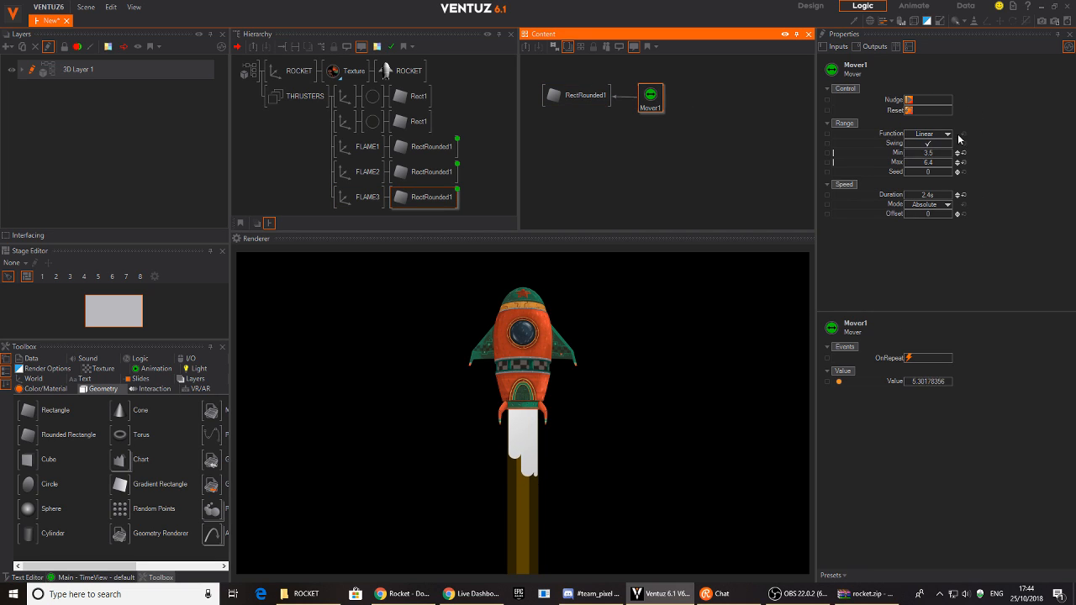
pyautogui.click(955, 211)
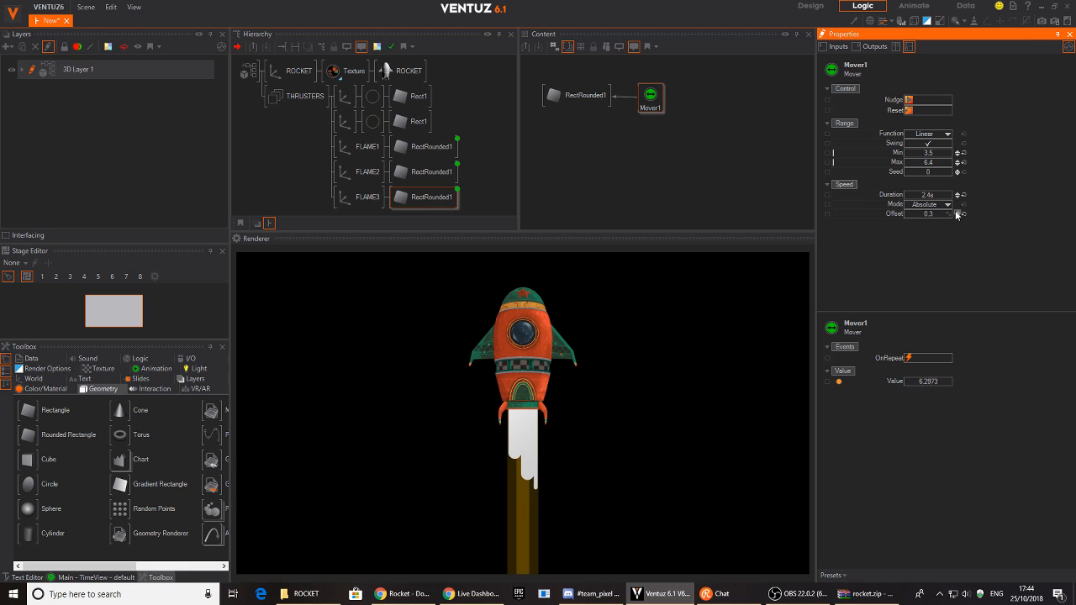
pyautogui.click(956, 214)
pyautogui.click(286, 167)
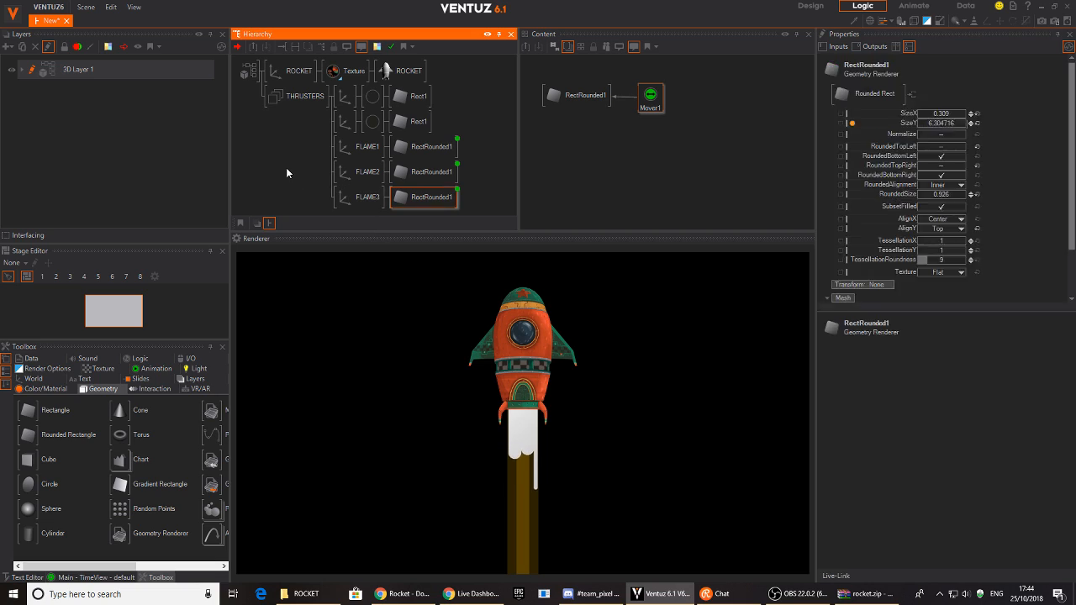
# - Insert a Color Solid material before FLAME1's rectangle and copy it to the other flames
pyautogui.moveTo(386, 154); pyautogui.dragTo(382, 181)
pyautogui.write('c')
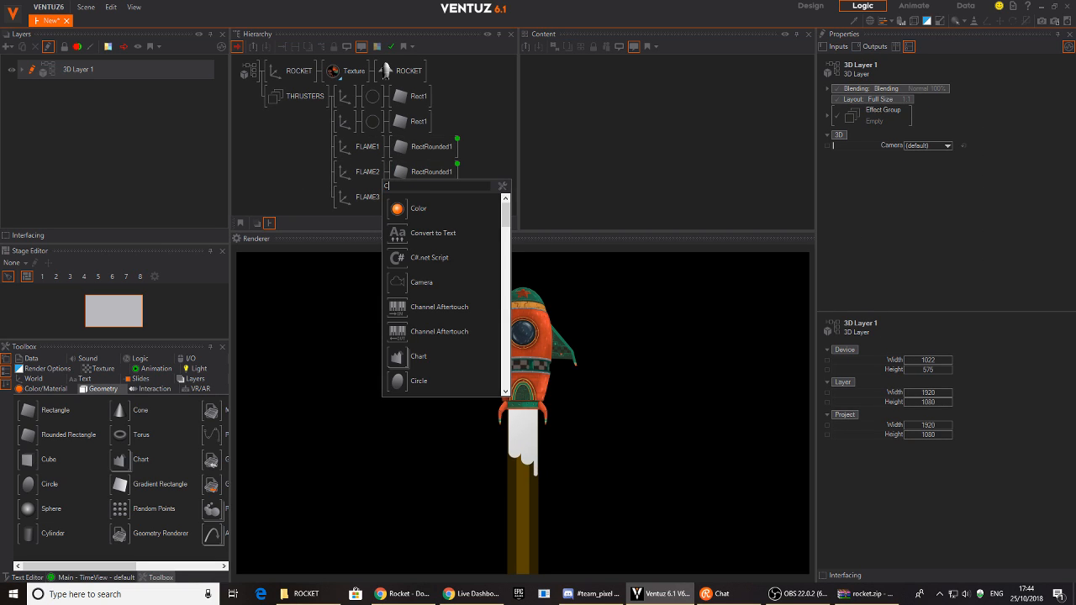
pyautogui.write('ol')
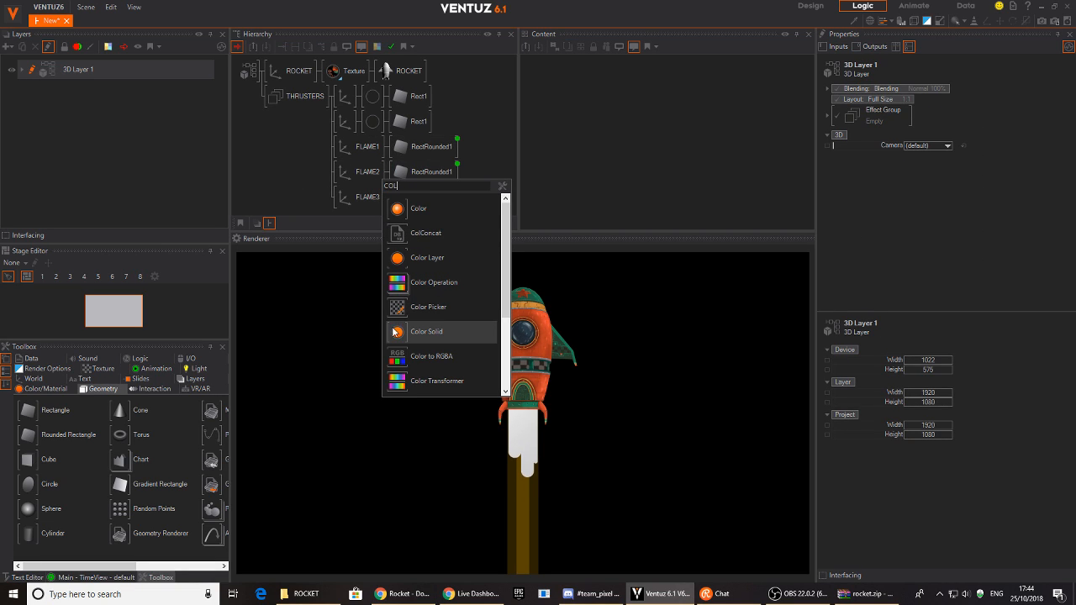
pyautogui.click(395, 171)
pyautogui.click(400, 147)
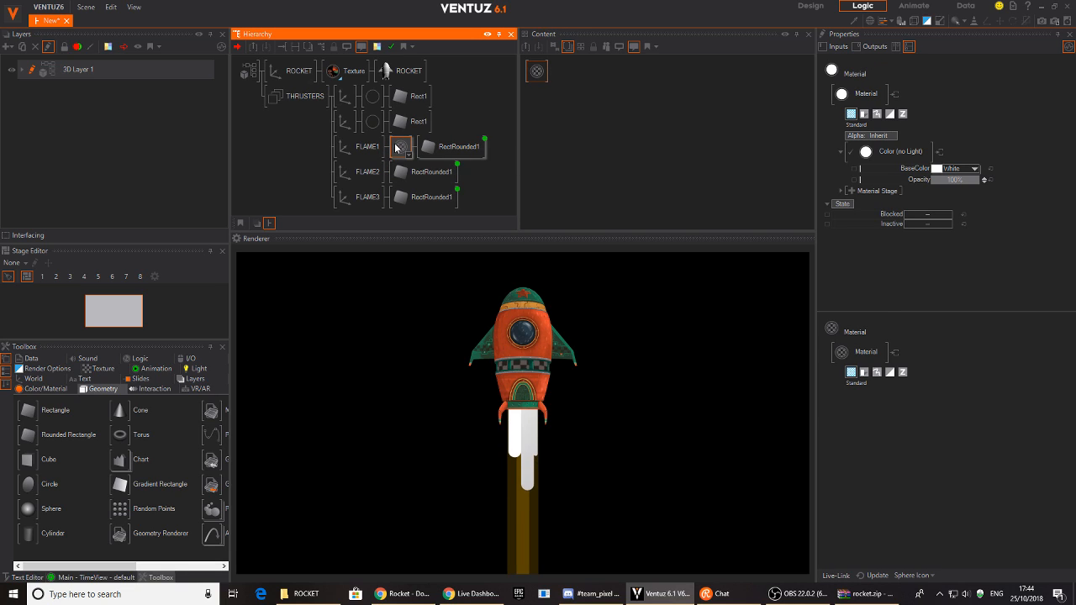
pyautogui.keyDown('ctrl'); pyautogui.moveTo(401, 146); pyautogui.dragTo(397, 198); pyautogui.keyUp('ctrl')
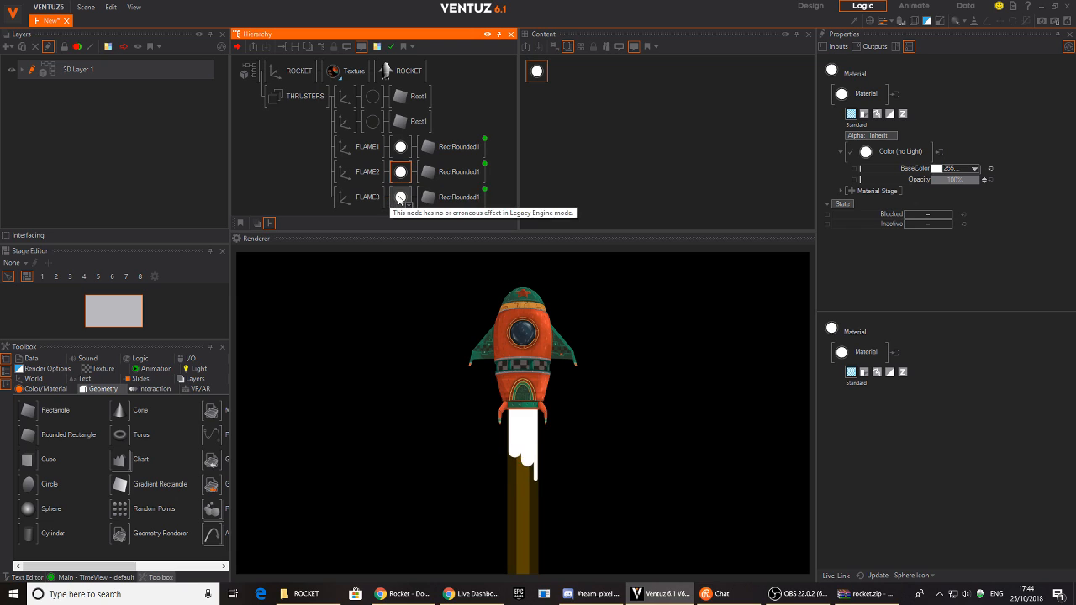
# - Set the flame materials' BaseColor to light orange (RGB 254, 172, 40)
pyautogui.keyDown('ctrl'); pyautogui.click(400, 173); pyautogui.keyUp('ctrl')
pyautogui.keyDown('ctrl'); pyautogui.click(400, 147); pyautogui.keyUp('ctrl')
pyautogui.click(974, 168)
pyautogui.moveTo(873, 204); pyautogui.dragTo(877, 196)
pyautogui.moveTo(955, 203); pyautogui.dragTo(982, 199)
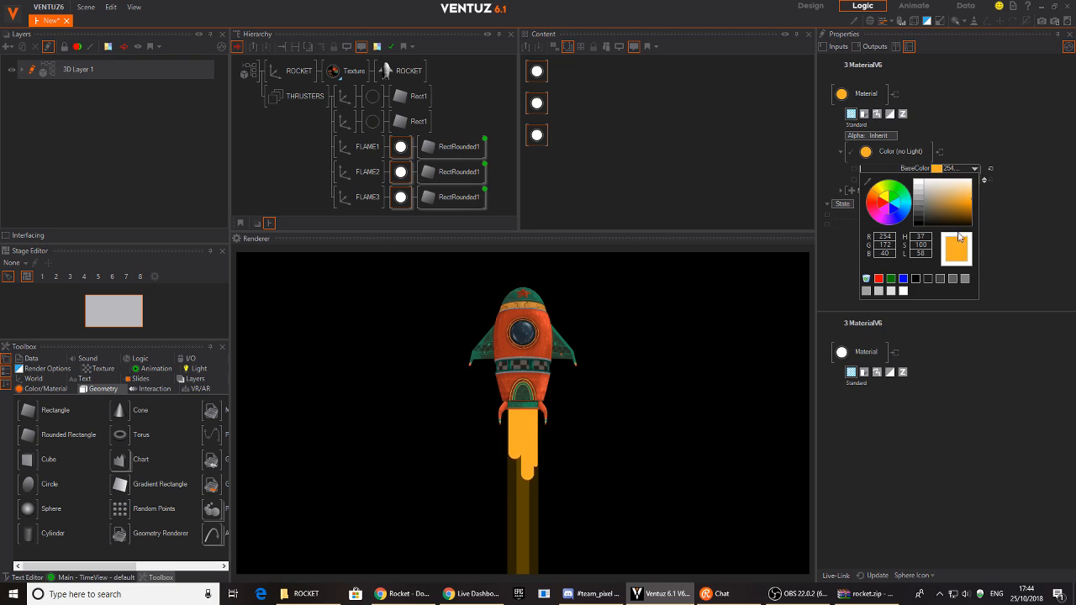
pyautogui.moveTo(965, 204); pyautogui.dragTo(973, 200)
# - Narrow the second flame's rounded rectangle, then bring up the FLAME3 axis properties
pyautogui.click(239, 93)
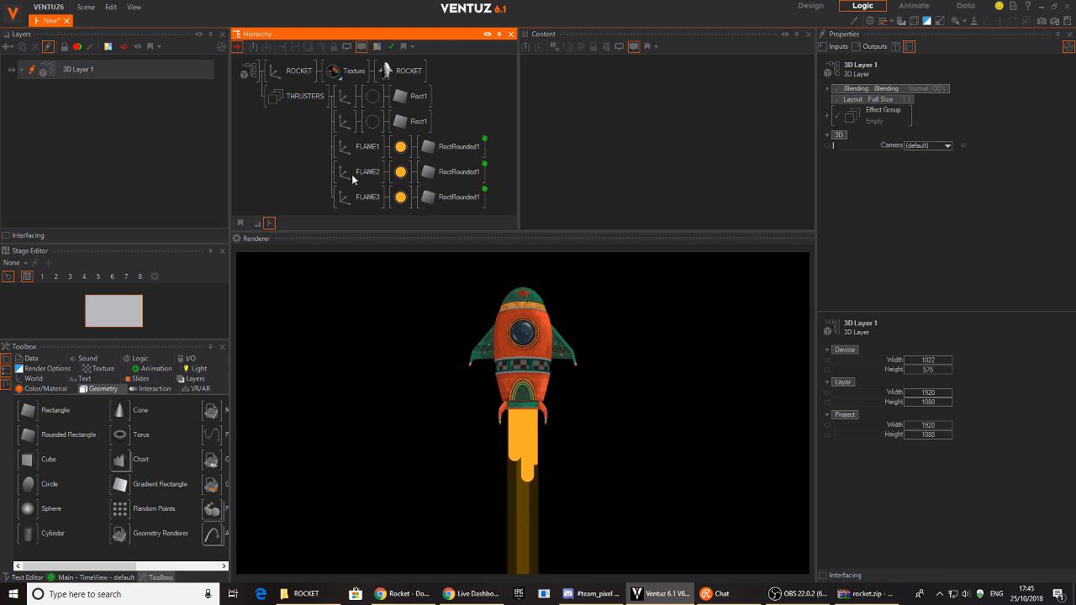
pyautogui.click(358, 150)
pyautogui.click(453, 172)
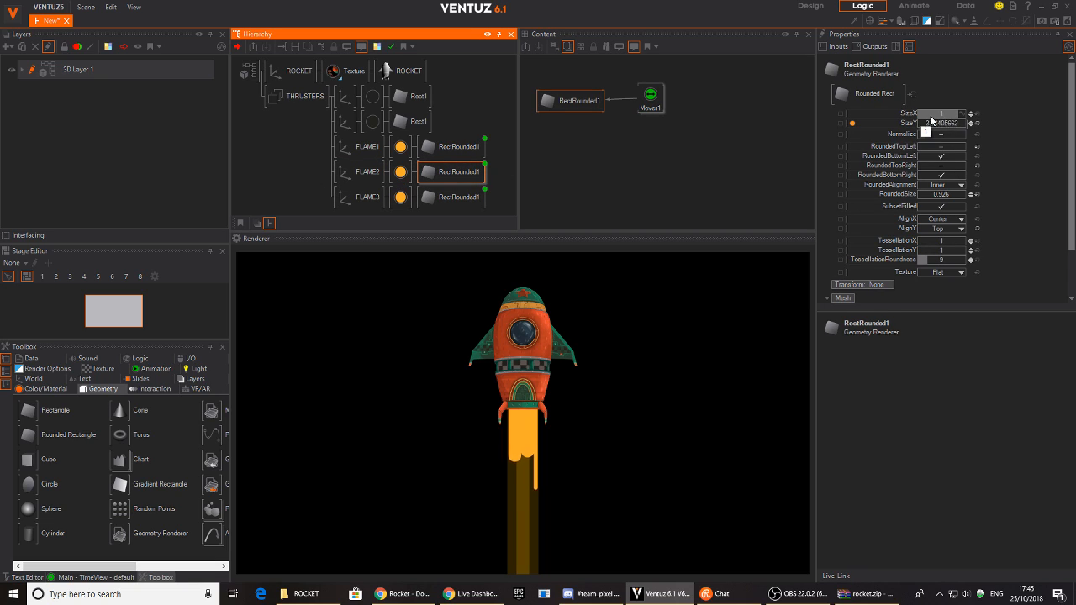
pyautogui.moveTo(945, 119); pyautogui.dragTo(919, 114)
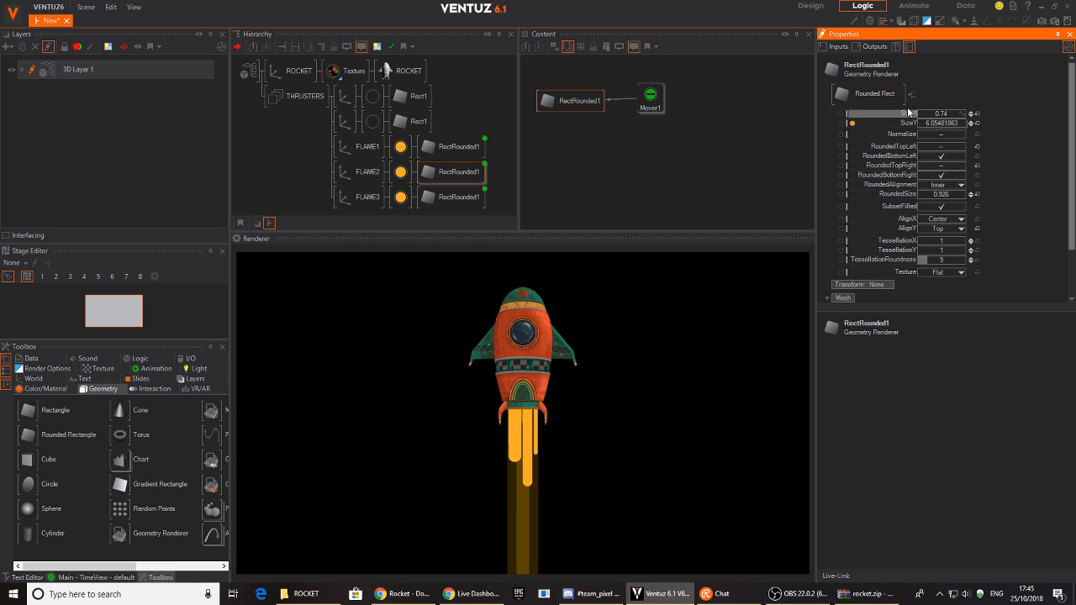
pyautogui.click(362, 173)
pyautogui.click(354, 200)
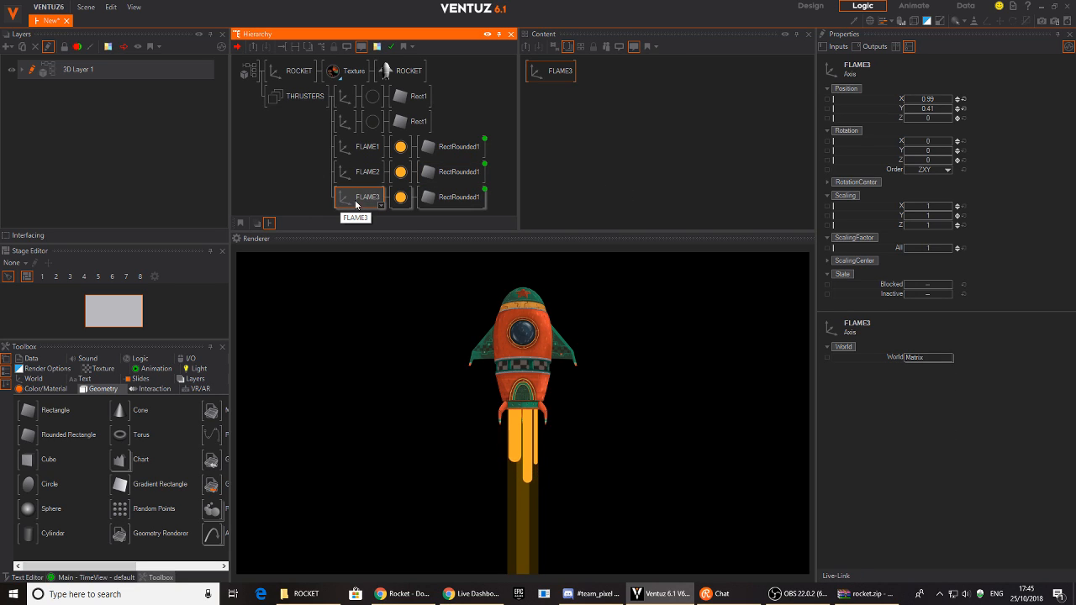
# - Duplicate FLAME3 into FLAME4 and move it to position X -0.1
pyautogui.hotkey('ctrl', 'd')
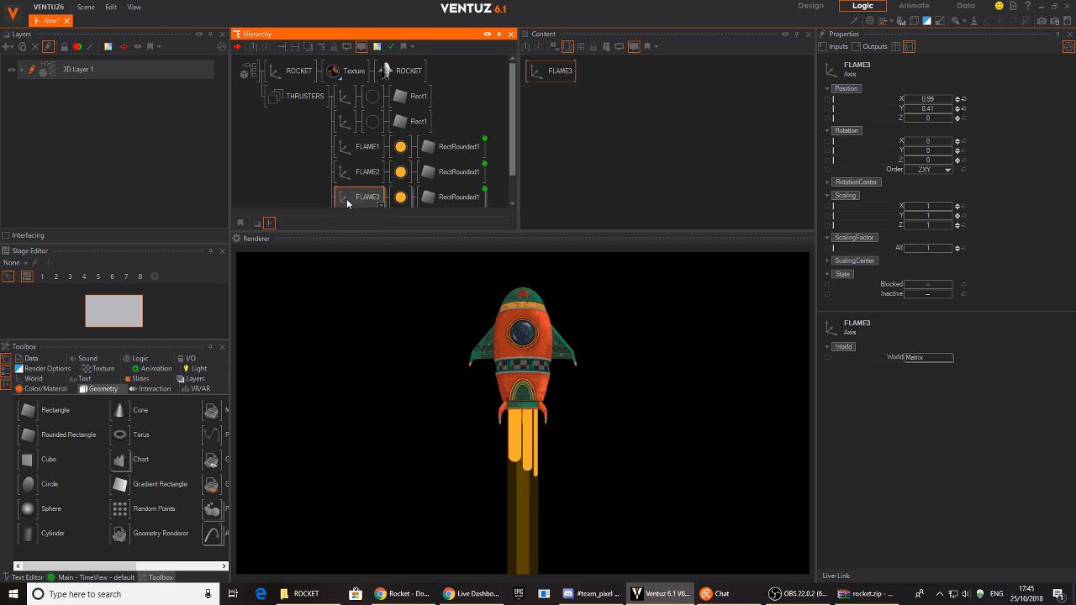
pyautogui.scroll(-1, 350, 176)
pyautogui.click(360, 191)
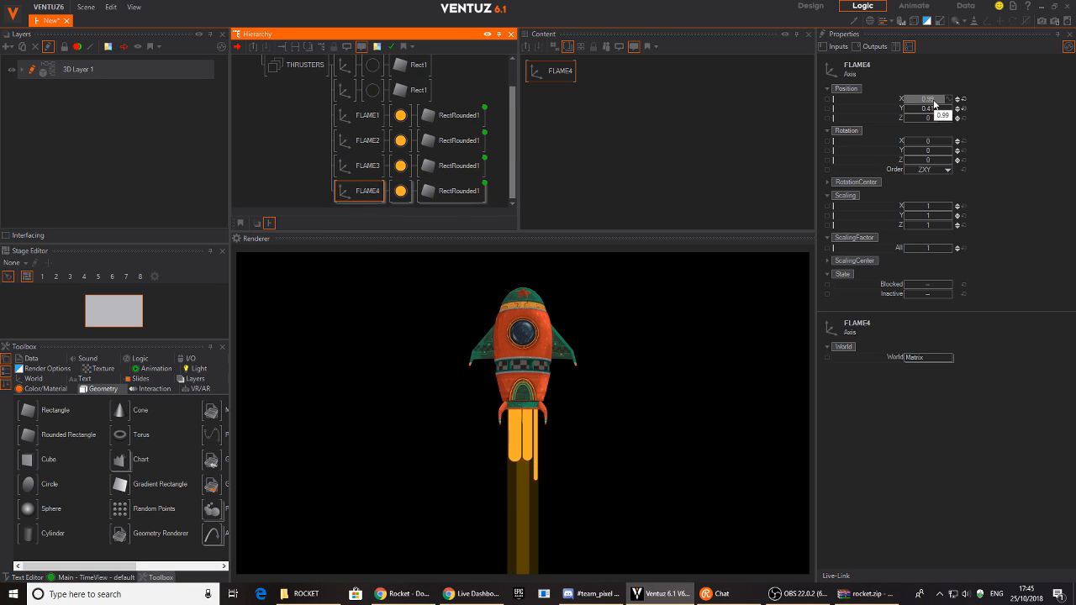
pyautogui.moveTo(934, 104); pyautogui.dragTo(913, 105)
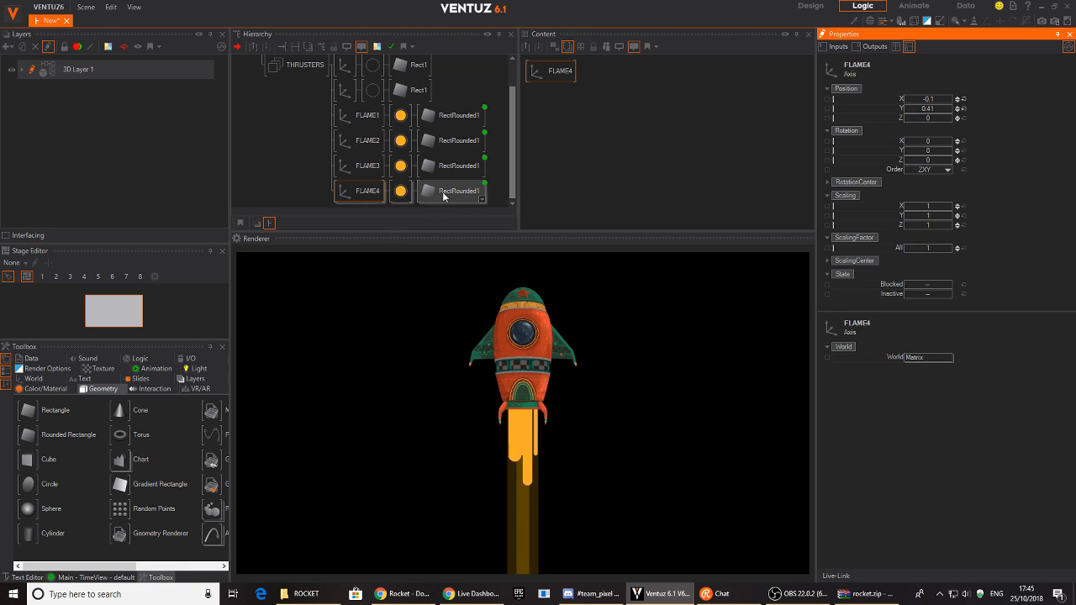
# - Darken FLAME4's material base colour to orange RGB 214, 113, 4
pyautogui.click(393, 195)
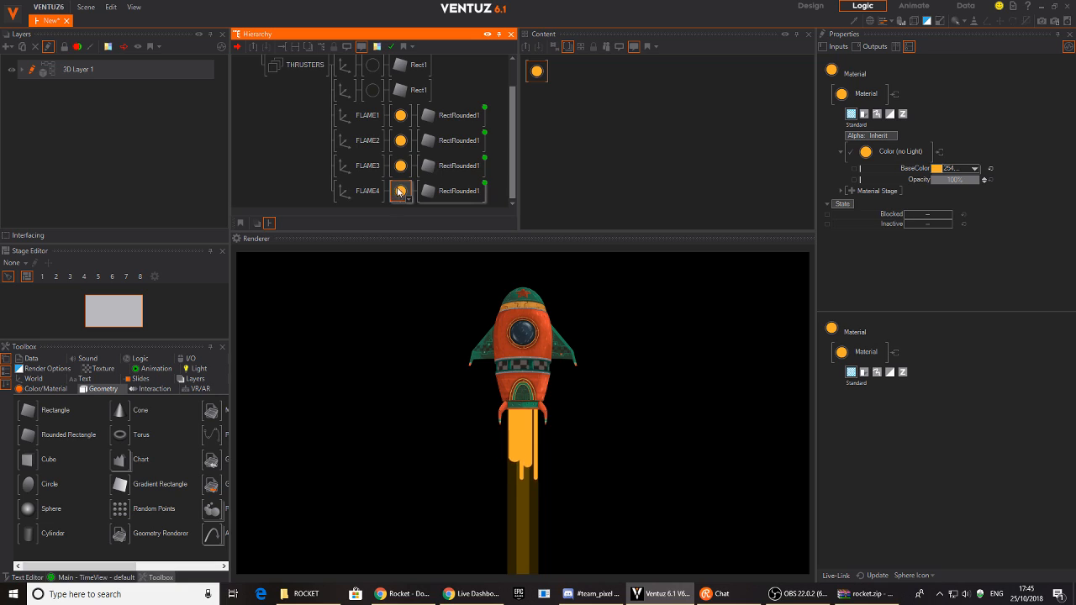
pyautogui.click(973, 169)
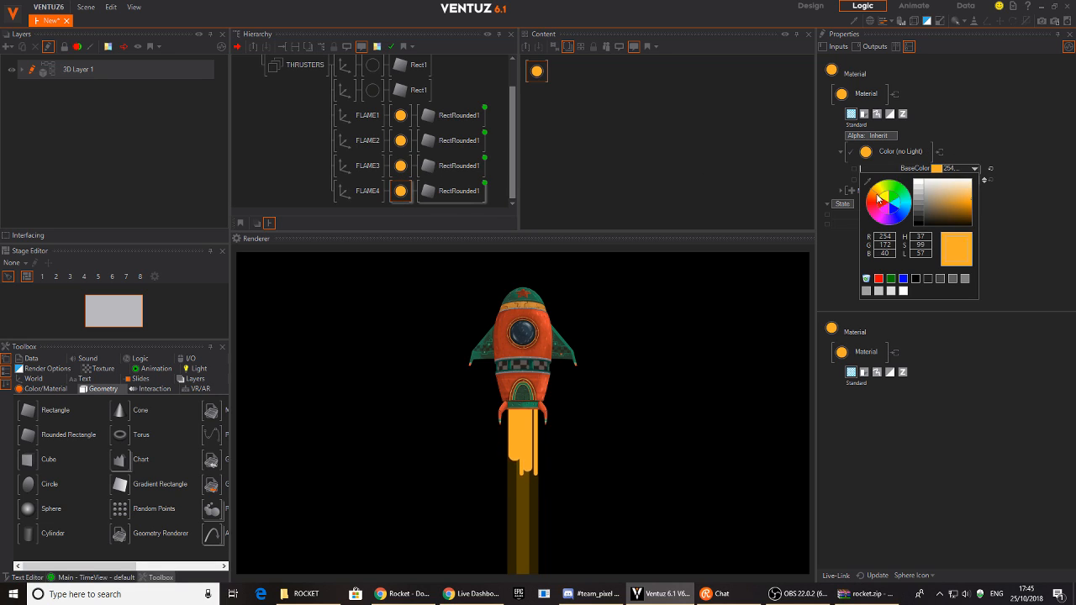
pyautogui.moveTo(971, 207); pyautogui.dragTo(970, 210)
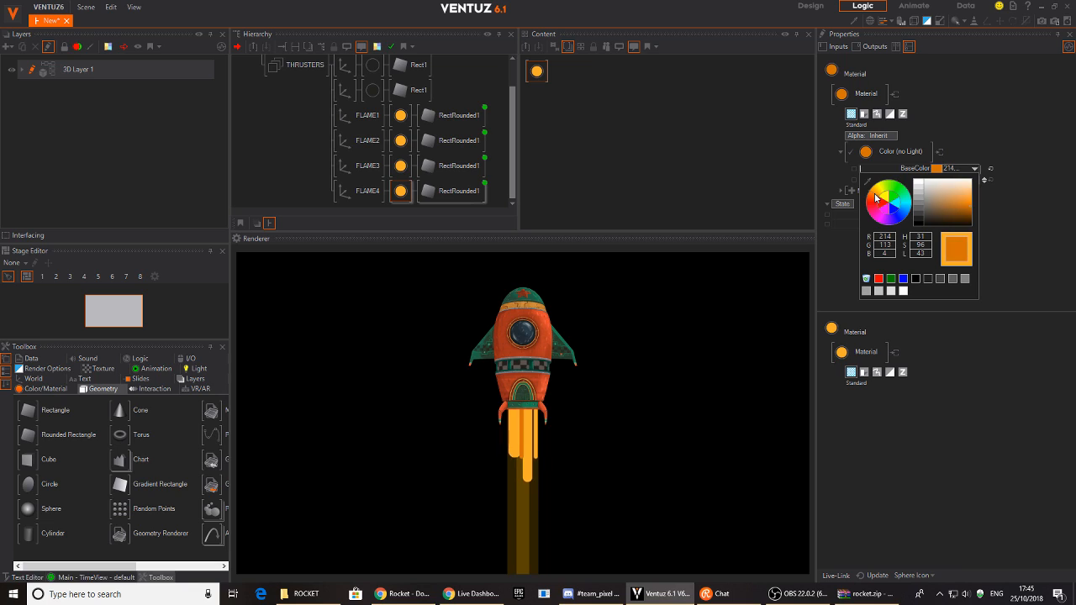
# - Widen FLAME4's flame rectangle to about 0.45 and shorten its Mover duration
pyautogui.click(1030, 133)
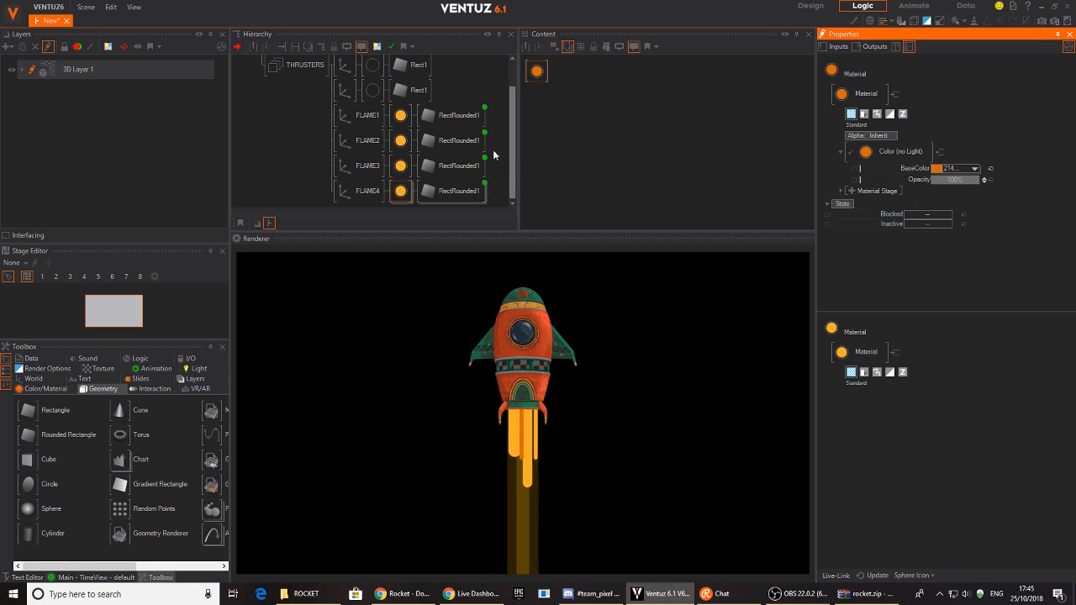
pyautogui.click(451, 191)
pyautogui.moveTo(944, 120); pyautogui.dragTo(952, 117)
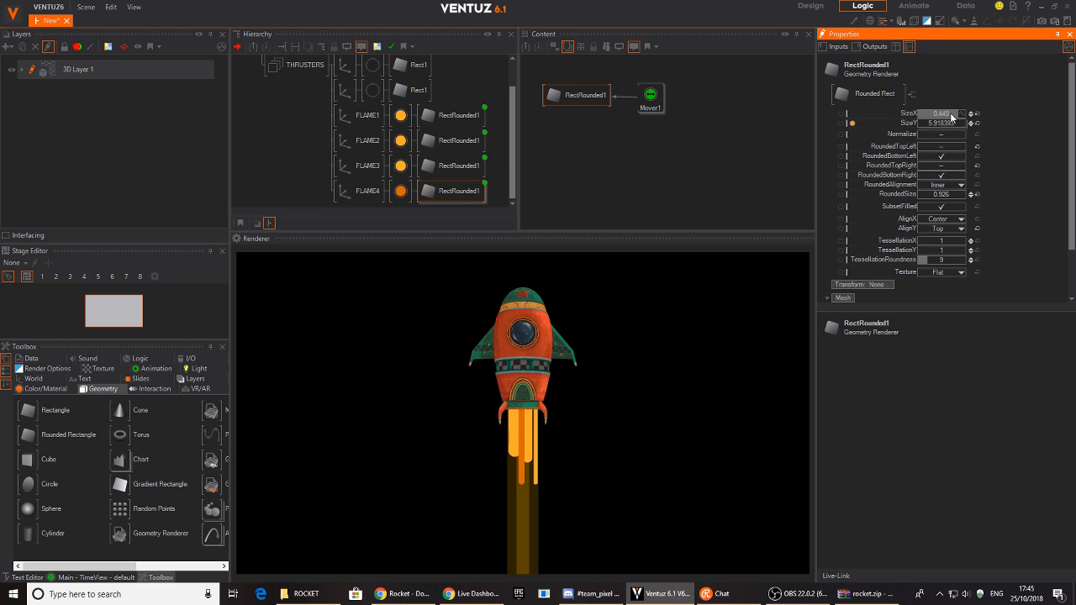
pyautogui.click(652, 95)
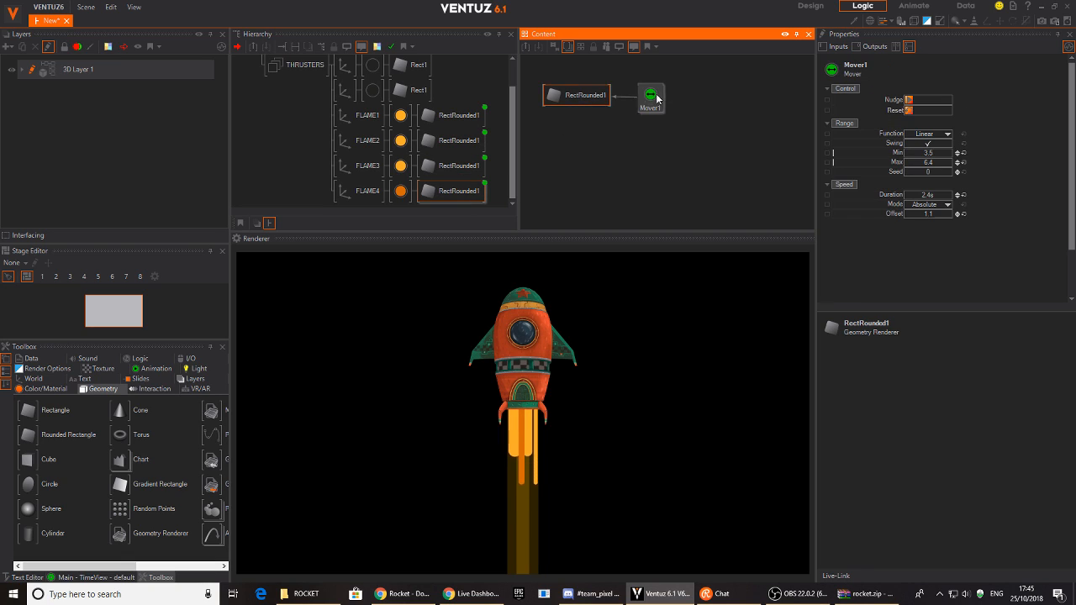
pyautogui.moveTo(949, 198); pyautogui.dragTo(935, 196)
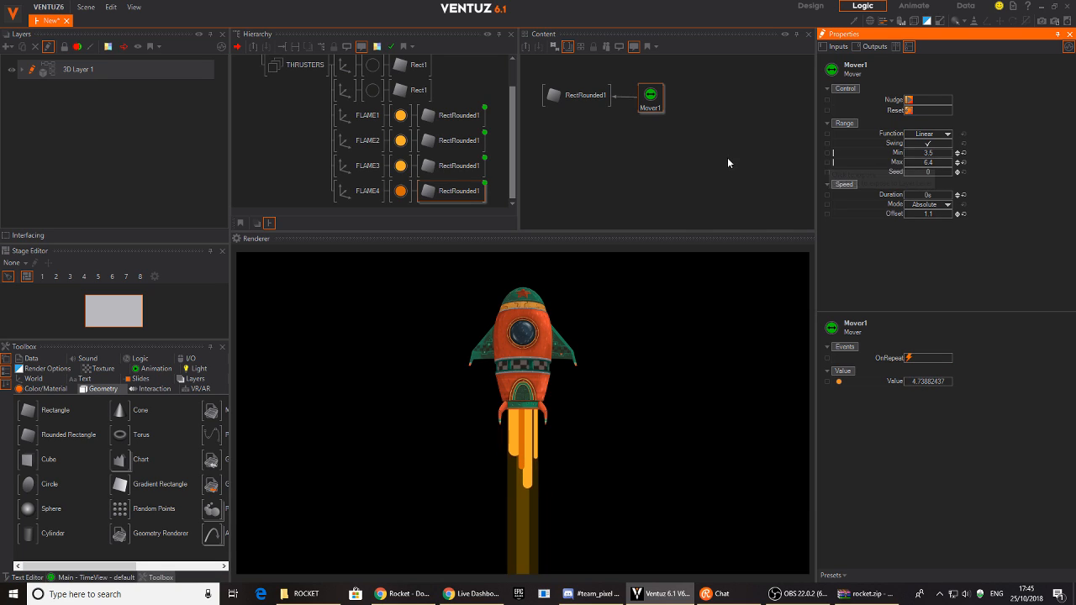
# - Tweak the Mover durations of FLAME2 and FLAME4, settling FLAME4 at 0.5 s
pyautogui.click(452, 166)
pyautogui.click(463, 139)
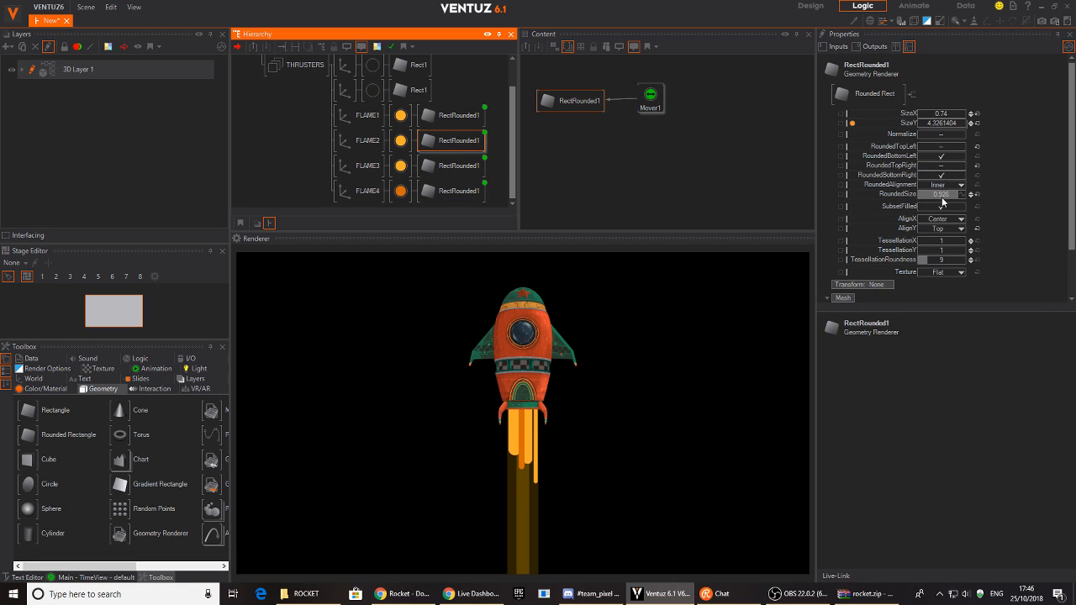
pyautogui.click(700, 145)
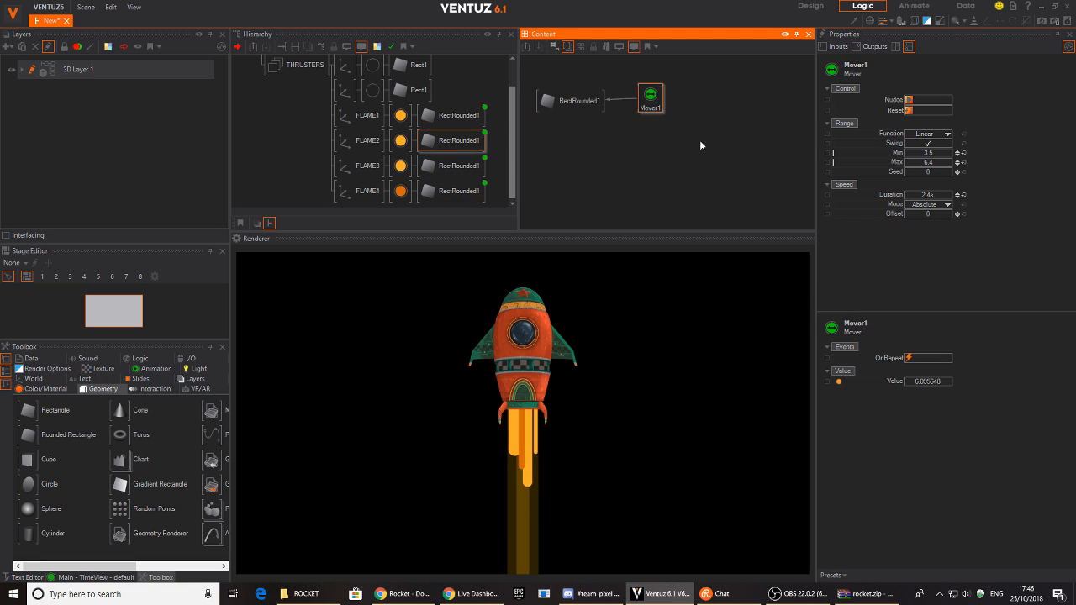
pyautogui.click(957, 195)
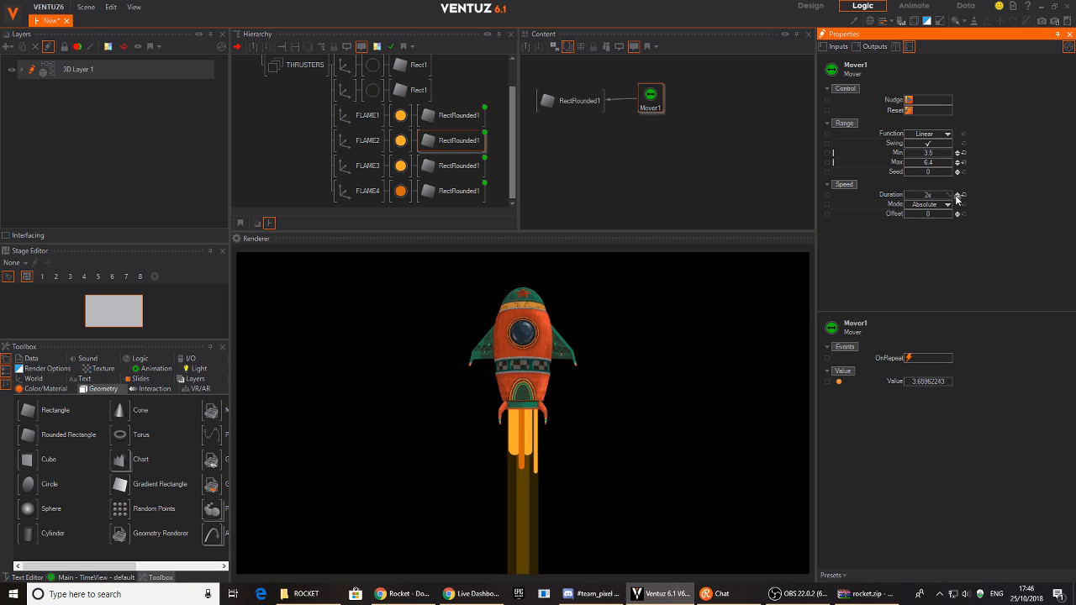
pyautogui.click(454, 191)
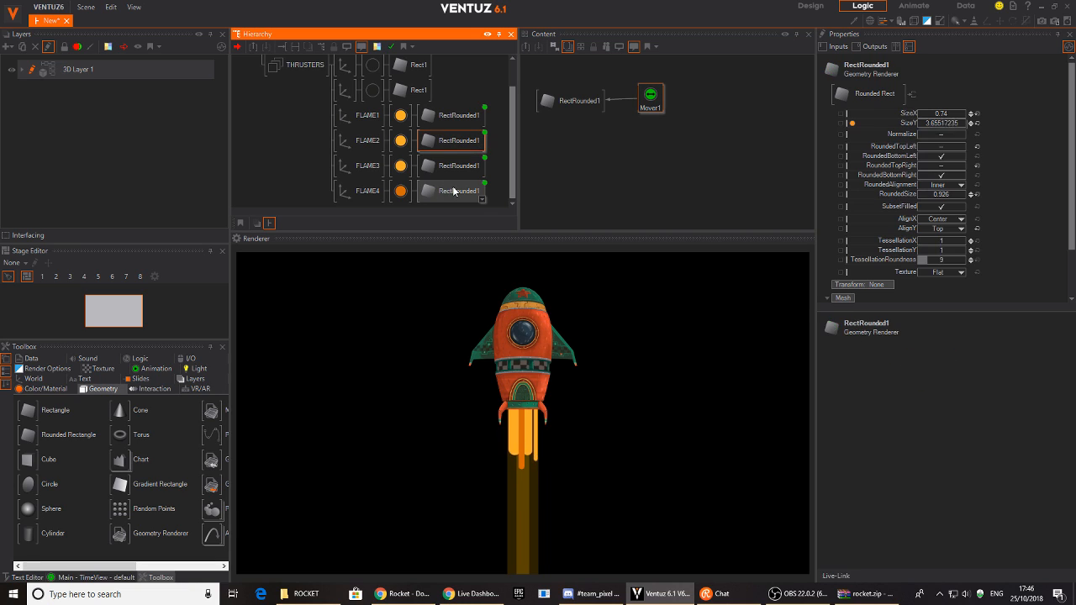
pyautogui.click(648, 105)
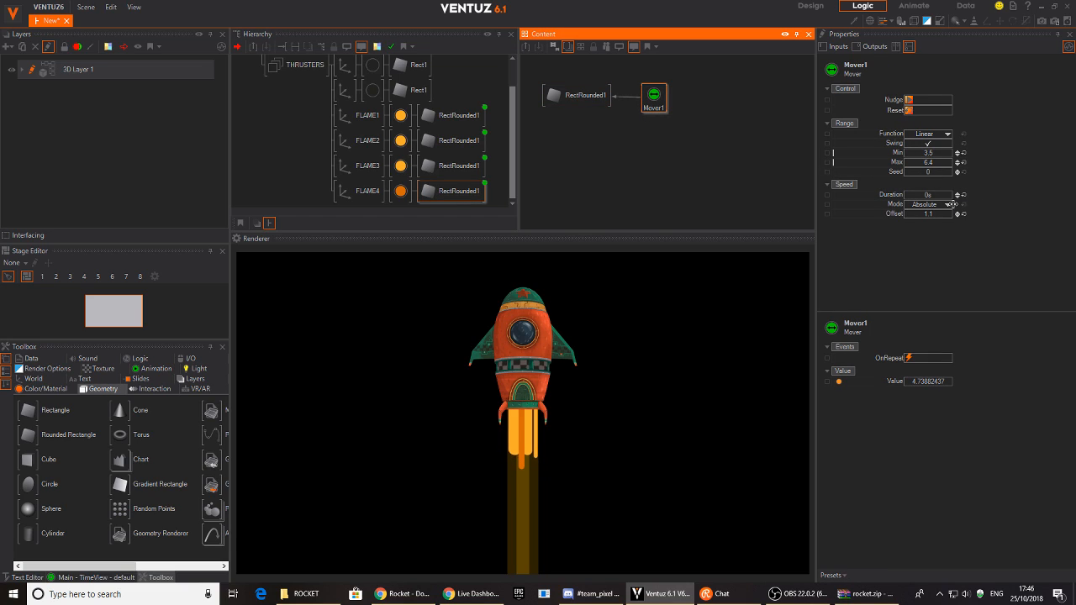
pyautogui.click(956, 196)
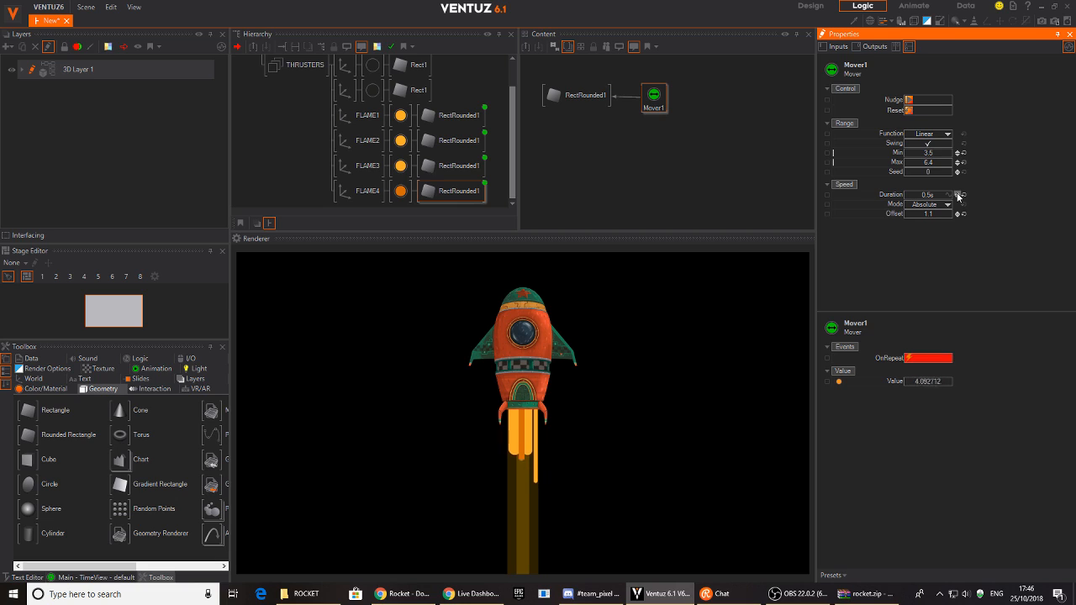
# - Set FLAME2's Mover Duration to 1.6 s and raise its Offset to 0.4
pyautogui.click(450, 141)
pyautogui.click(653, 99)
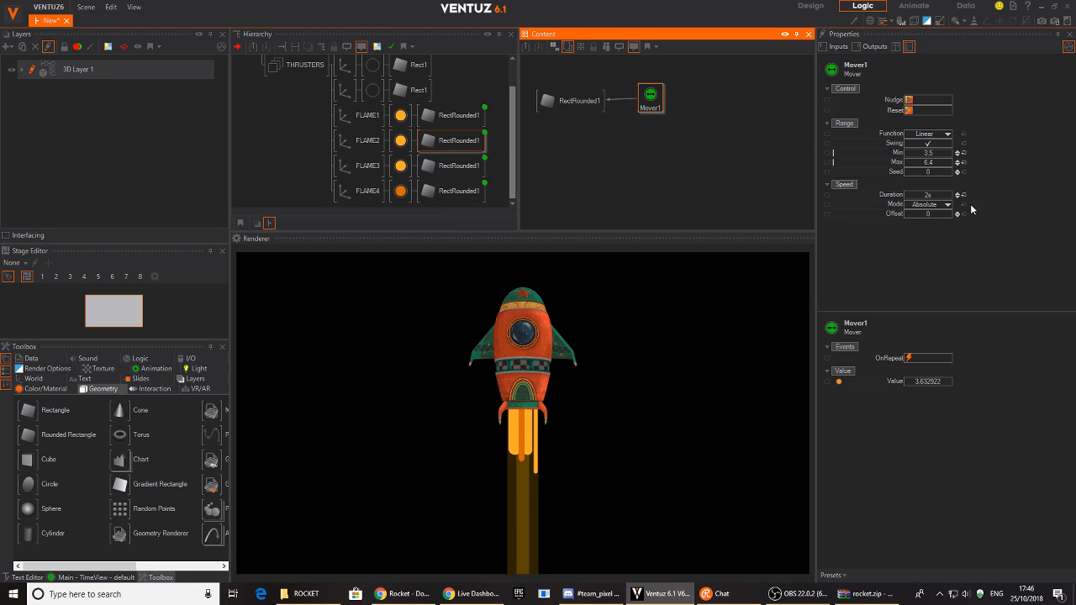
pyautogui.click(958, 198)
pyautogui.click(958, 198)
pyautogui.click(957, 198)
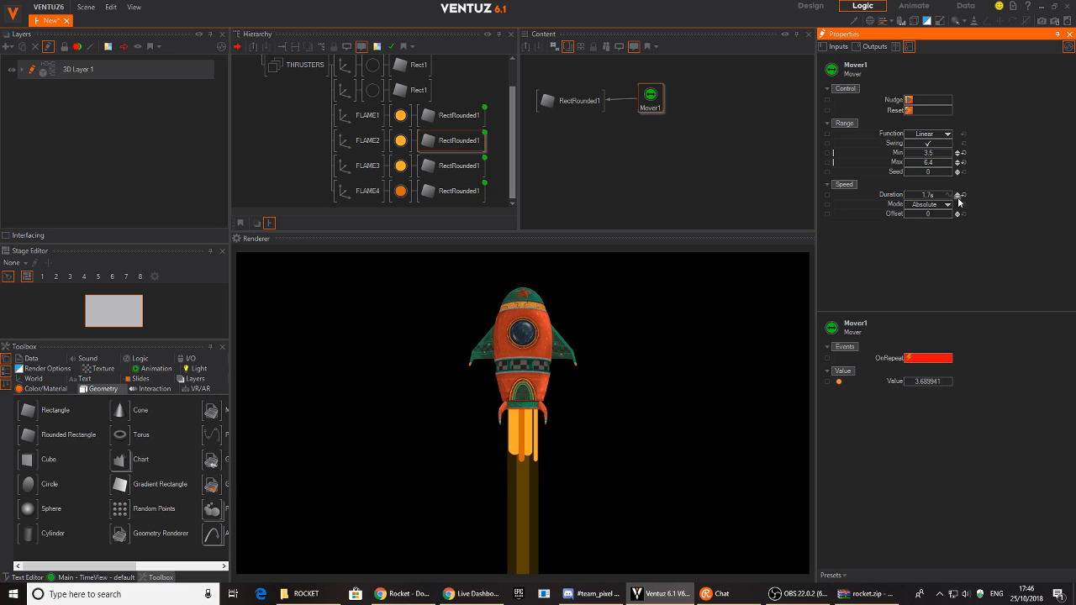
pyautogui.click(958, 198)
pyautogui.click(957, 213)
pyautogui.click(957, 213)
pyautogui.click(956, 213)
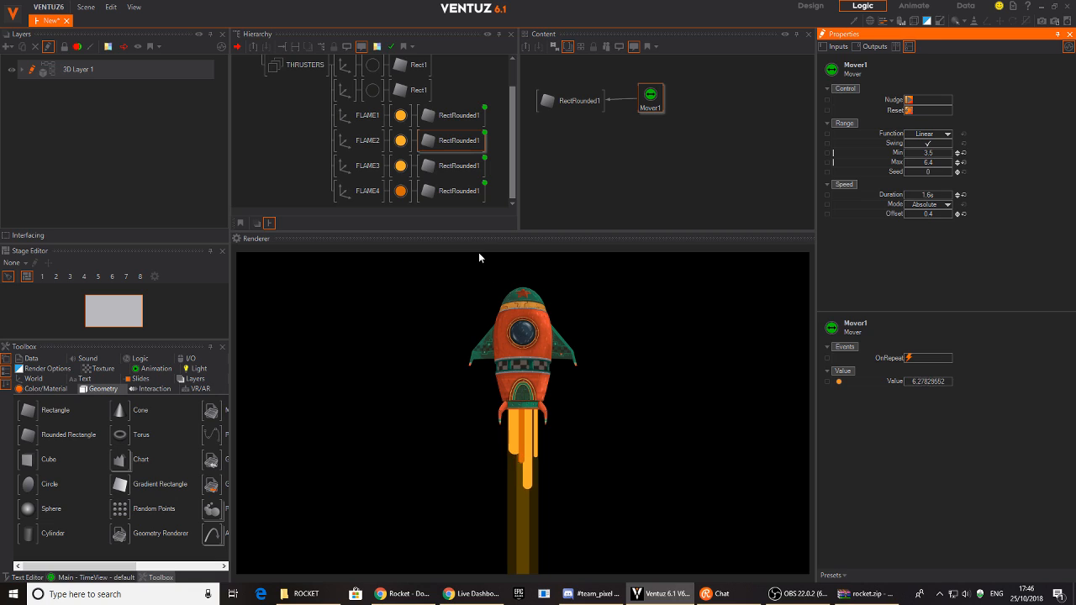
# - Delete FLAME3 and move FLAME1 left to position X -0.56
pyautogui.click(348, 173)
pyautogui.scroll(1, 348, 173)
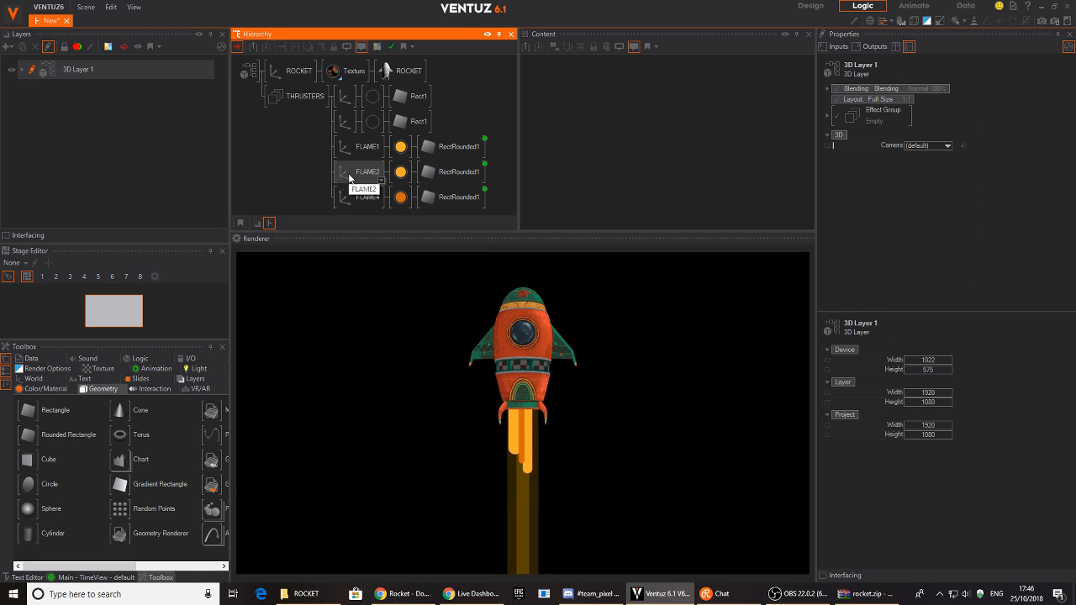
pyautogui.click(363, 151)
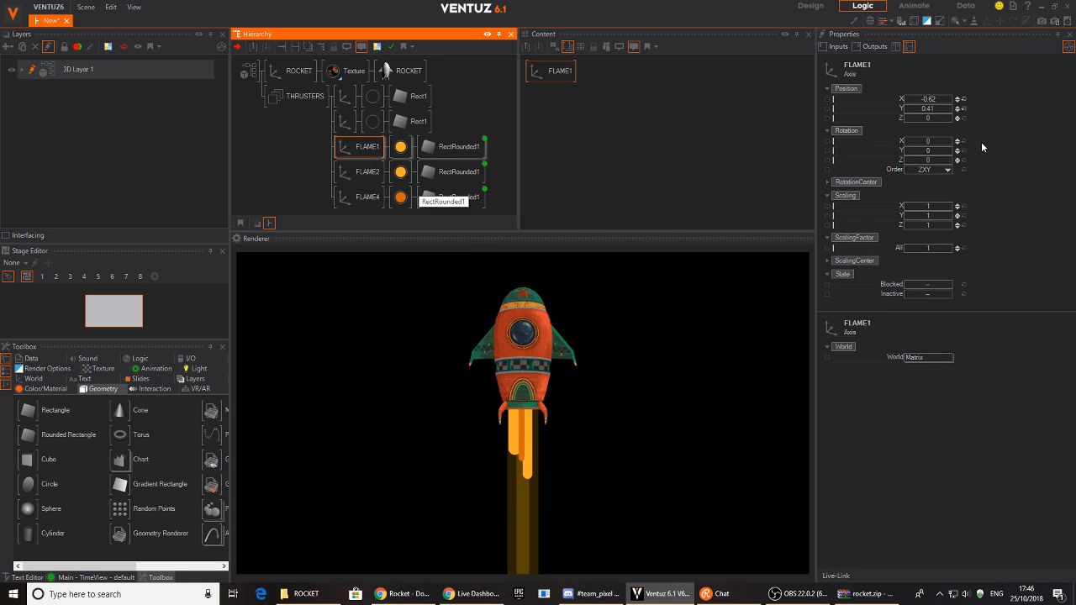
pyautogui.click(935, 101)
pyautogui.moveTo(936, 102); pyautogui.dragTo(812, 134)
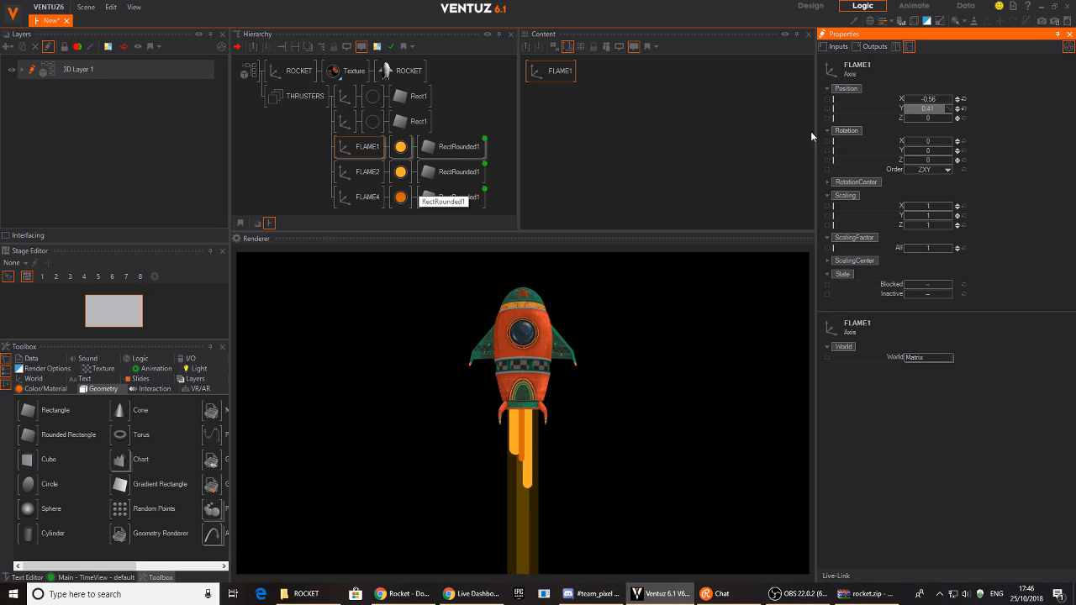
# - Nudge FLAME4, move FLAME2 to X 0.69, then launch Photoshop CC 2019
pyautogui.click(364, 197)
pyautogui.click(922, 99)
pyautogui.moveTo(922, 99); pyautogui.dragTo(931, 100)
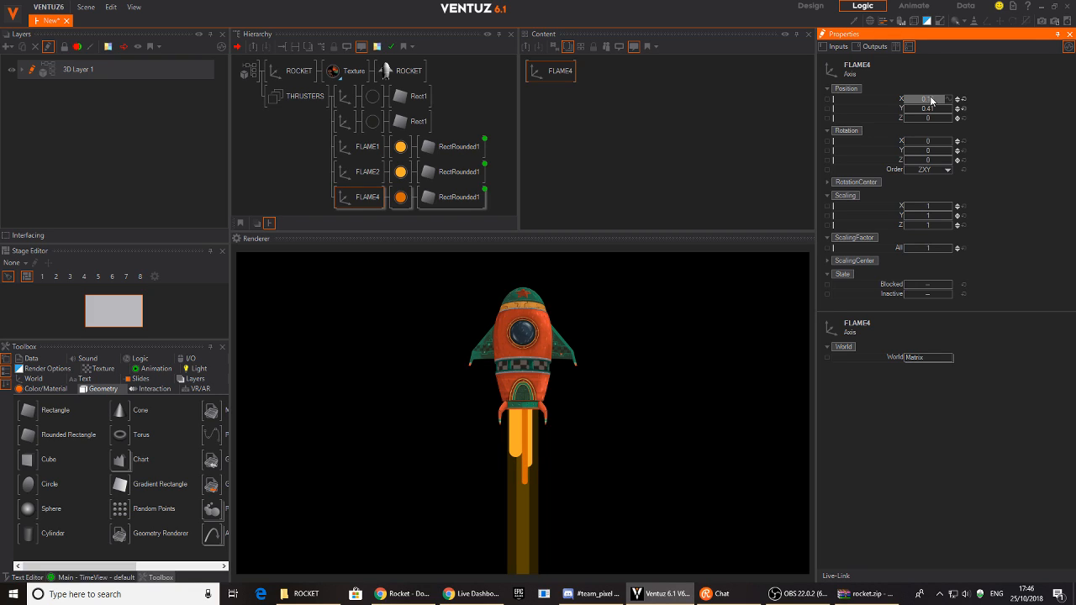
pyautogui.click(365, 171)
pyautogui.click(930, 100)
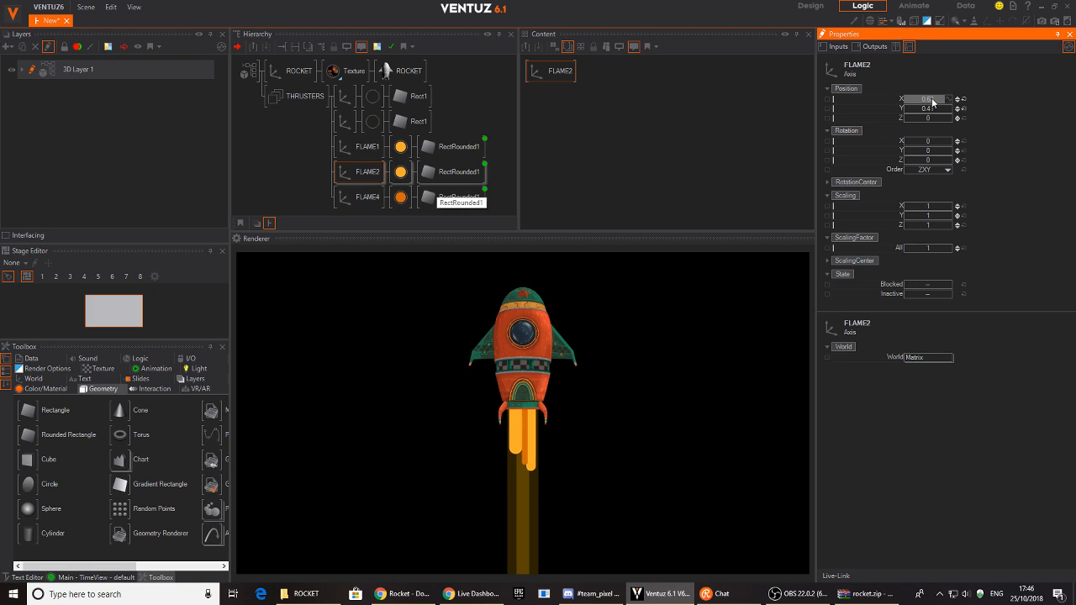
pyautogui.moveTo(931, 100)
pyautogui.mouseDown()
pyautogui.moveTo(946, 100)
pyautogui.moveTo(934, 100)
pyautogui.mouseUp()
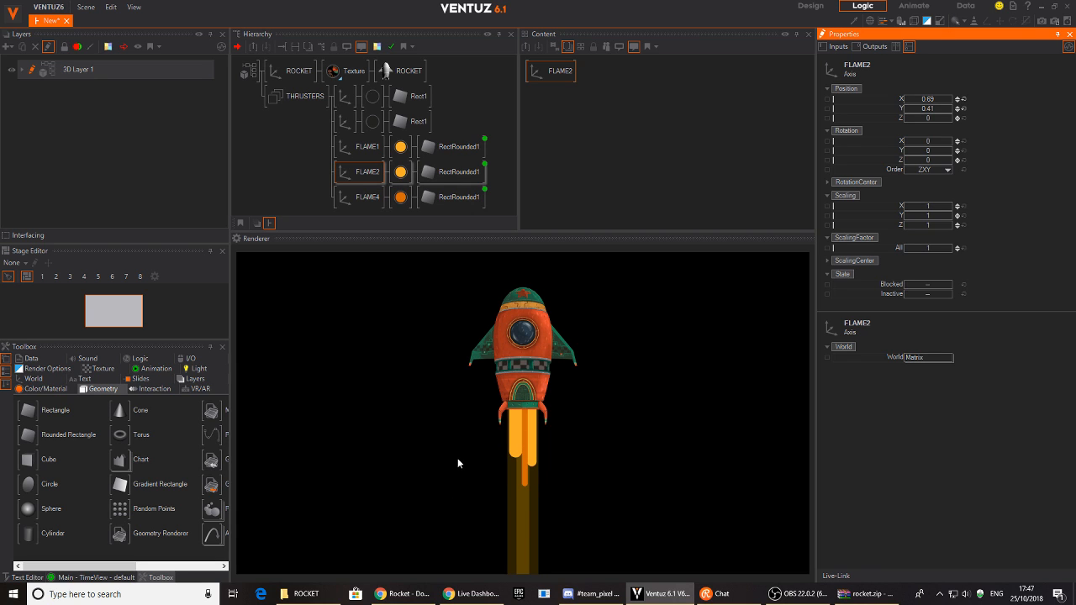
pyautogui.press('super')
pyautogui.click(126, 262)
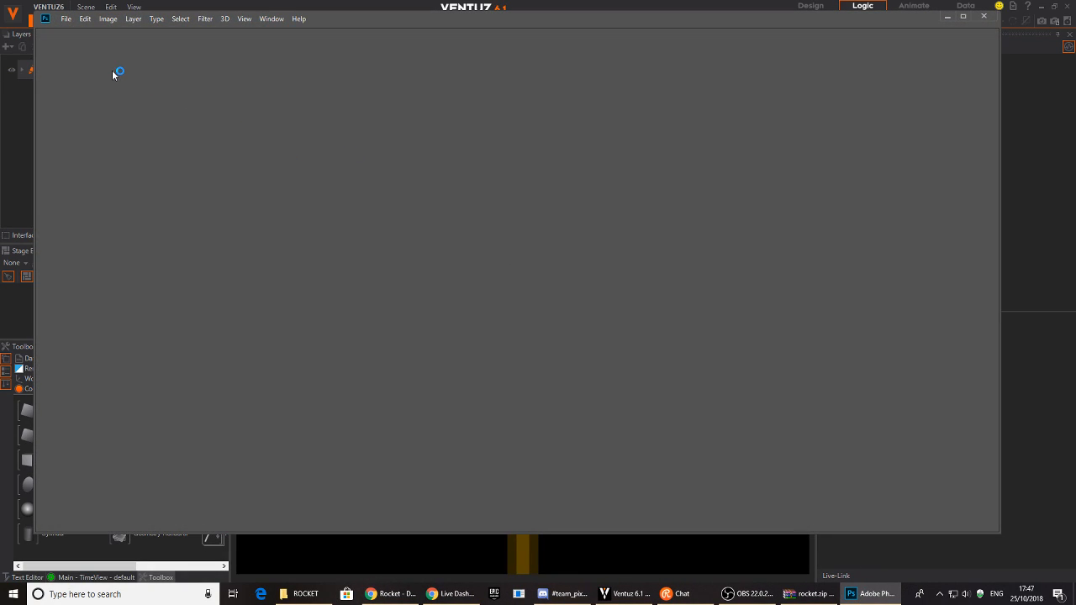
# - Create a new blank Untitled-1 document 512 px wide and 1080 px tall
pyautogui.click(67, 19)
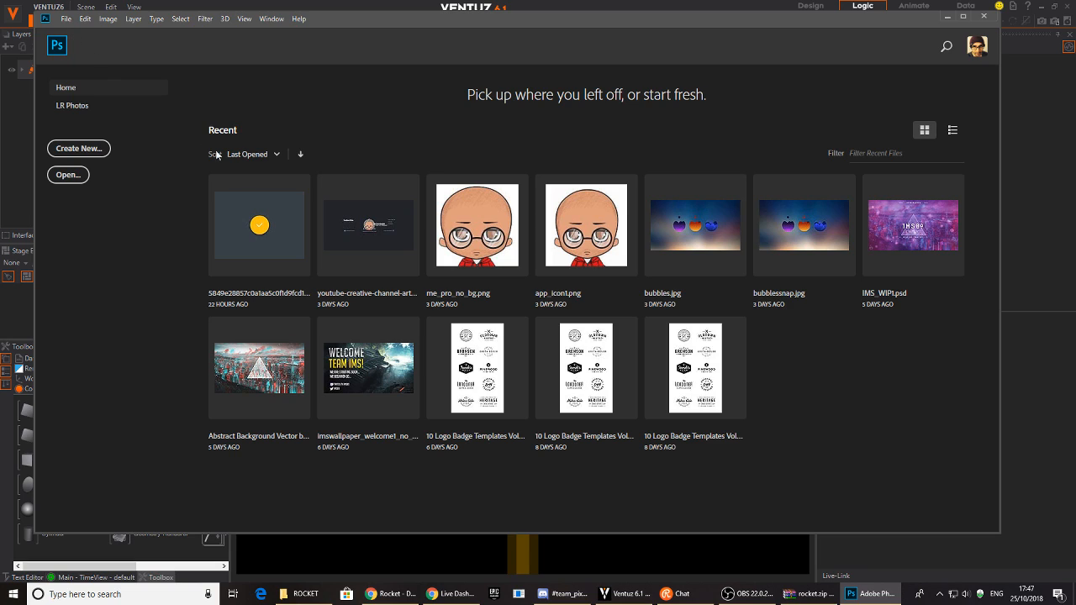
pyautogui.click(83, 149)
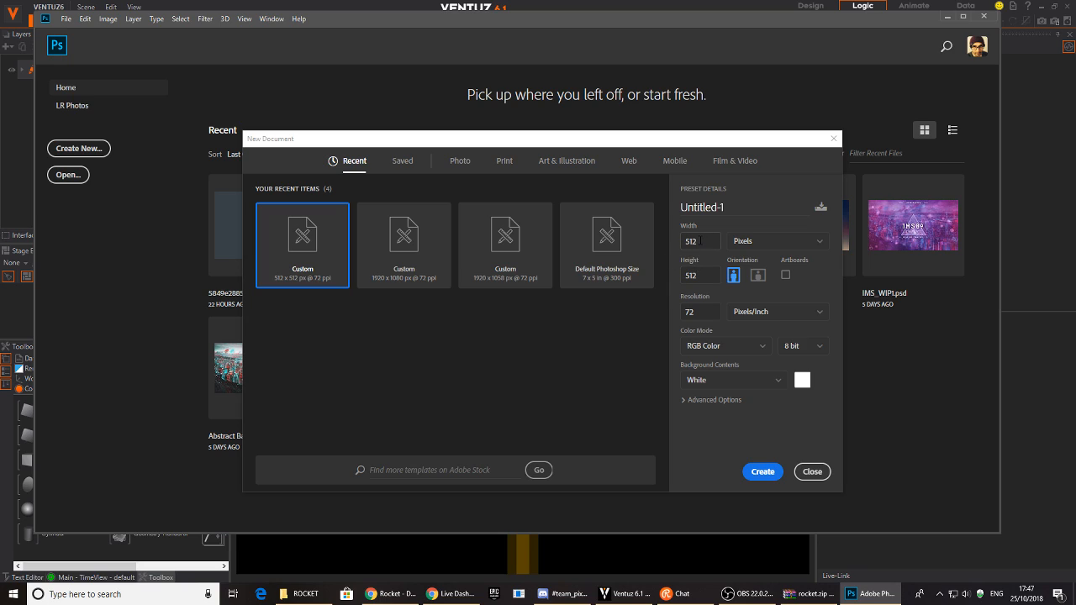
pyautogui.doubleClick(707, 278)
pyautogui.write('10')
pyautogui.write('80')
pyautogui.press('Return')
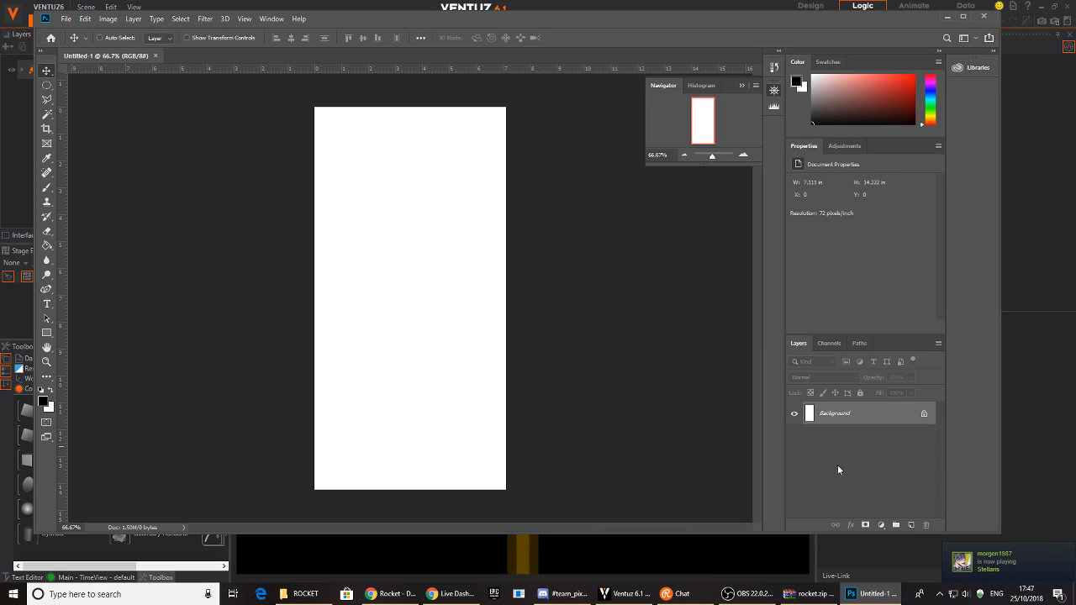
# - Draw tall black rounded-rectangle bars, undoing unwanted ones until only the left bar remains
pyautogui.click(47, 334)
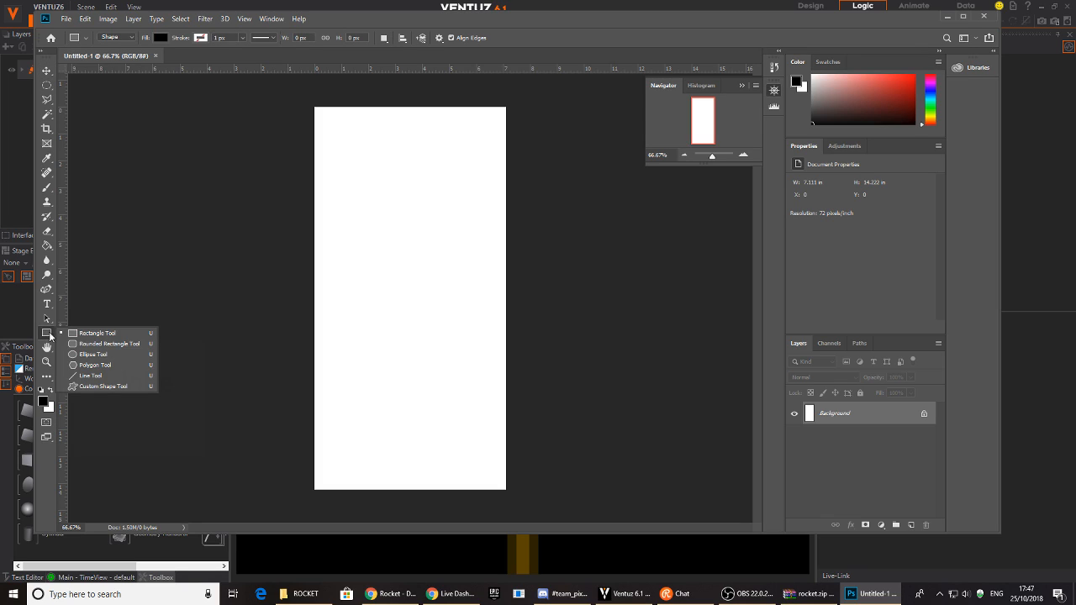
pyautogui.click(100, 344)
pyautogui.moveTo(337, 155); pyautogui.dragTo(370, 294)
pyautogui.hotkey('ctrl', 'z')
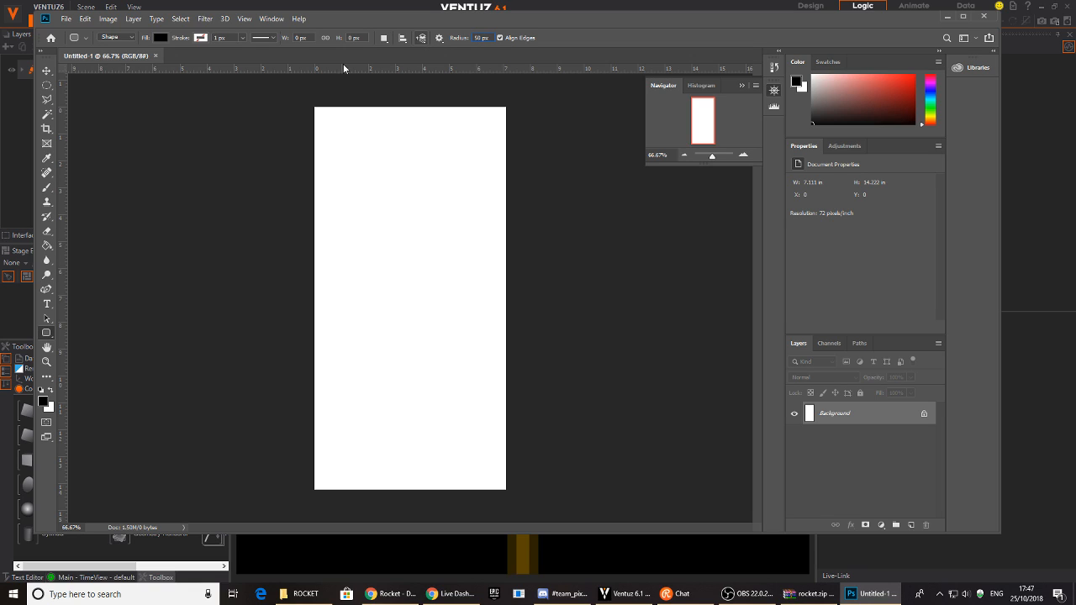
pyautogui.moveTo(356, 153); pyautogui.dragTo(378, 353)
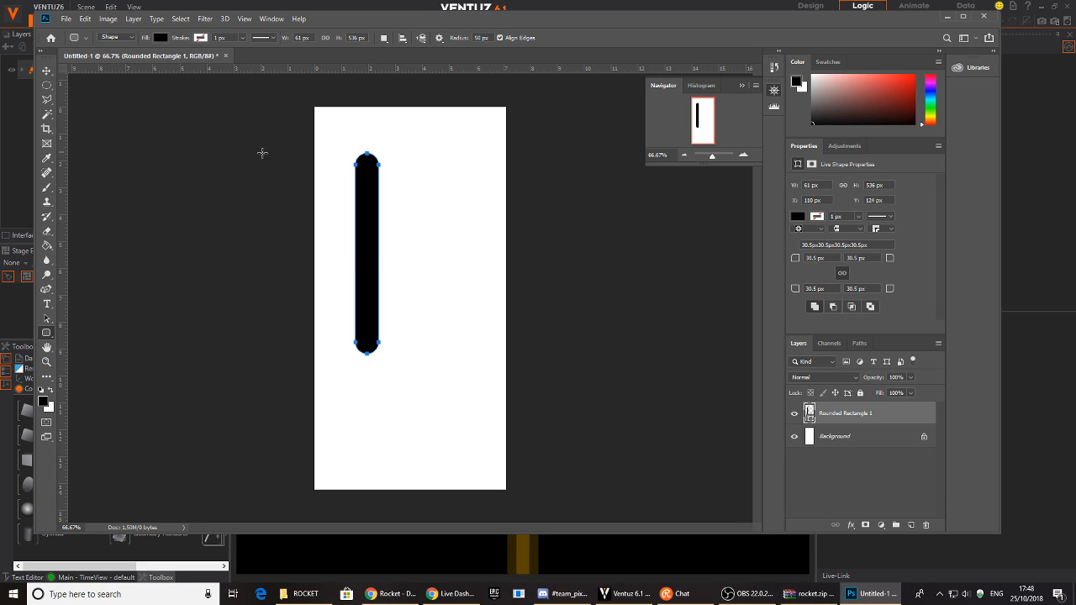
pyautogui.moveTo(392, 276); pyautogui.dragTo(414, 468)
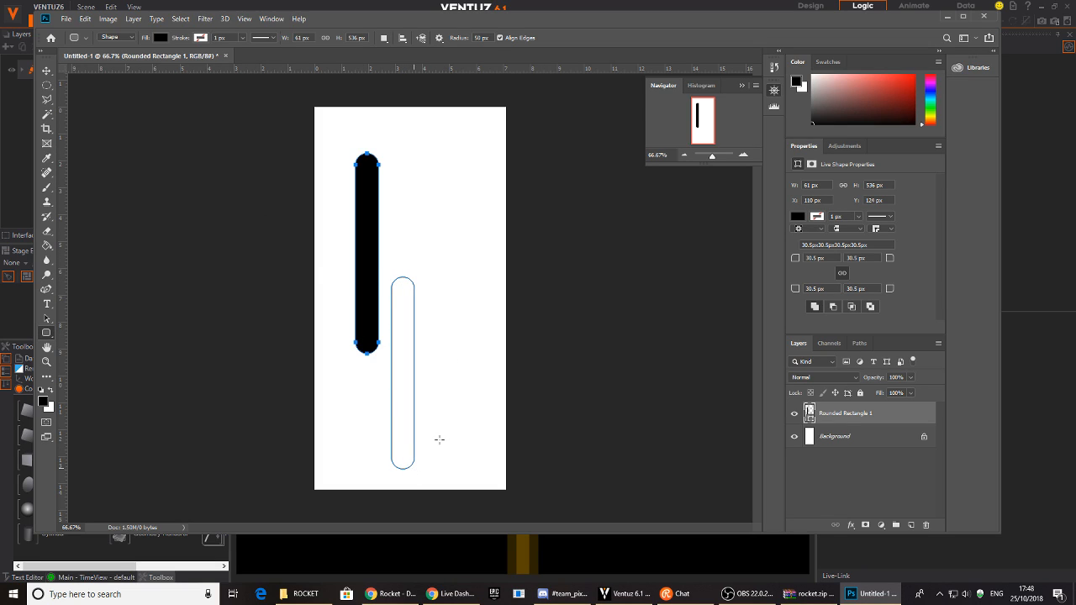
pyautogui.moveTo(433, 115); pyautogui.dragTo(454, 196)
pyautogui.moveTo(439, 412); pyautogui.dragTo(458, 486)
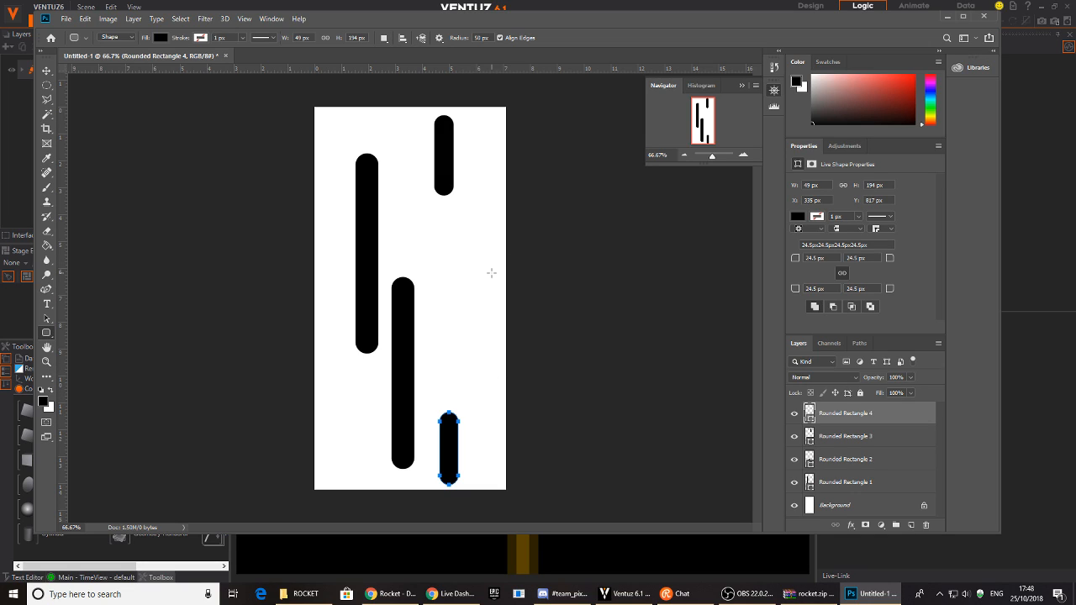
pyautogui.hotkey('ctrl', 'z')
pyautogui.hotkey('ctrl', 'z')
pyautogui.hotkey('ctrl', 'z')
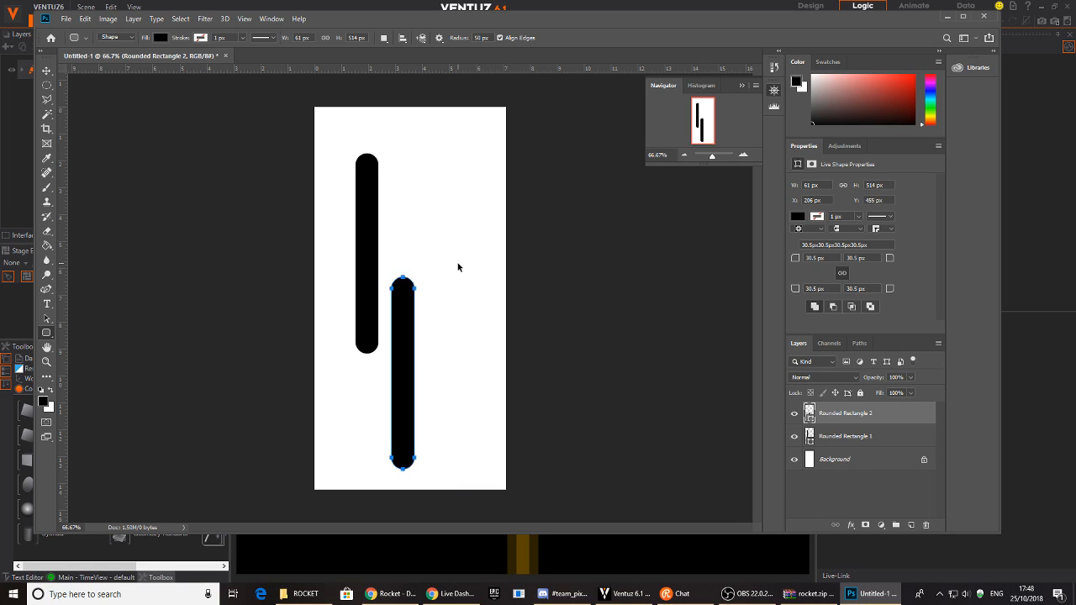
# - Add four more rounded bars of varied lengths across the canvas
pyautogui.moveTo(422, 333); pyautogui.dragTo(445, 452)
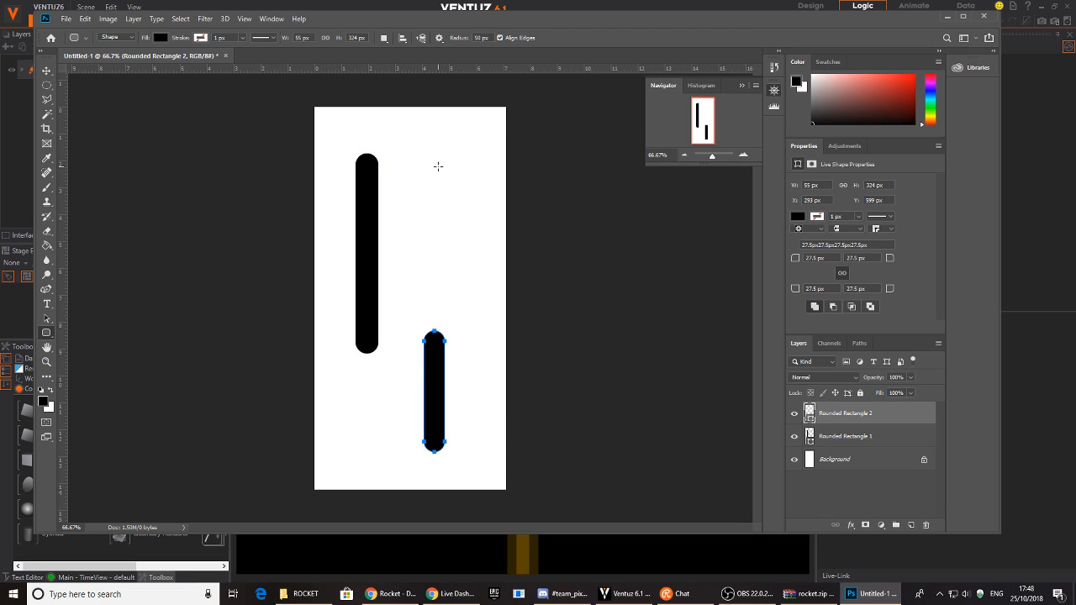
pyautogui.moveTo(401, 217); pyautogui.dragTo(419, 268)
pyautogui.moveTo(336, 416); pyautogui.dragTo(354, 466)
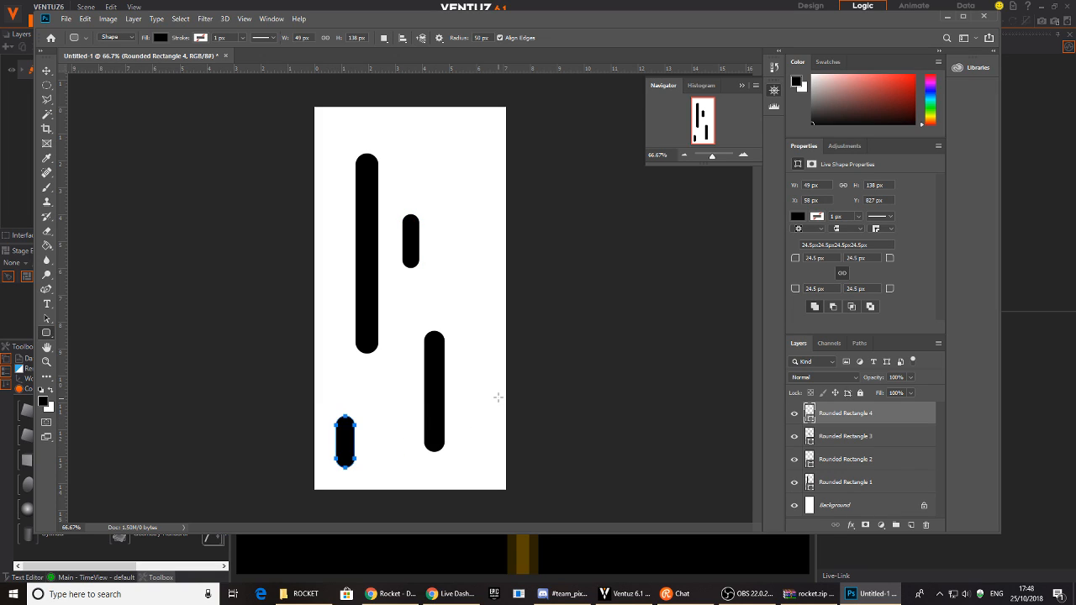
pyautogui.moveTo(467, 273); pyautogui.dragTo(487, 336)
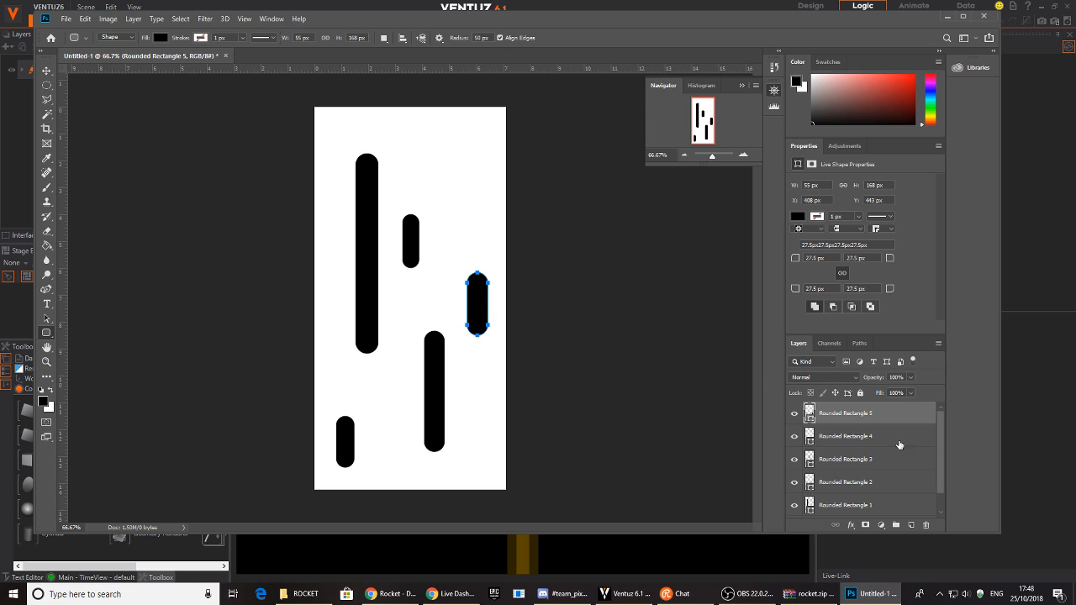
# - Select all five bar layers and merge them into one shape layer
pyautogui.scroll(-1, 878, 480)
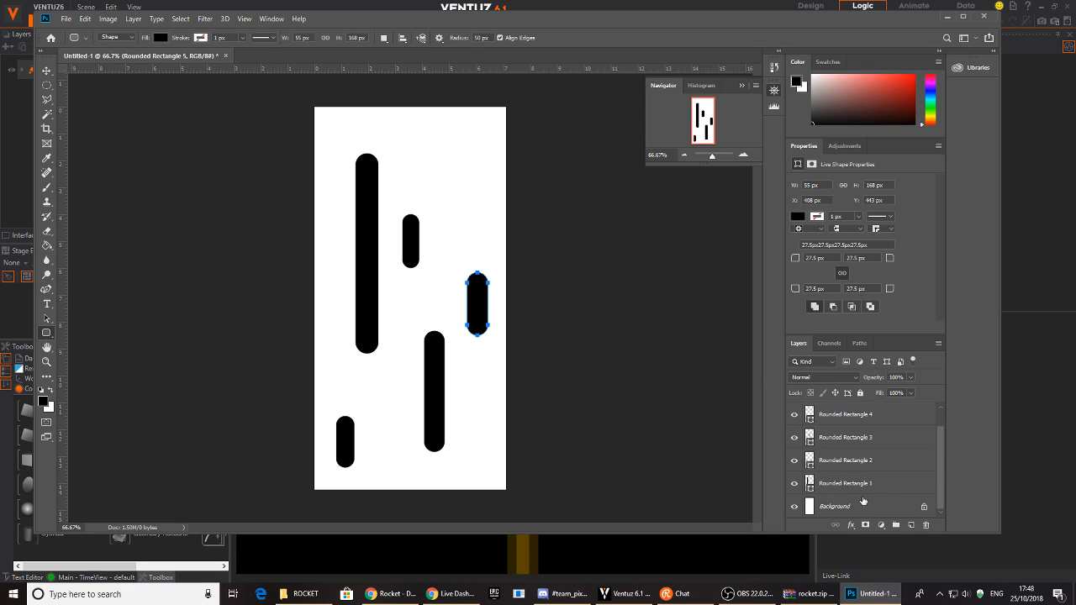
pyautogui.scroll(1, 862, 501)
pyautogui.click(862, 504)
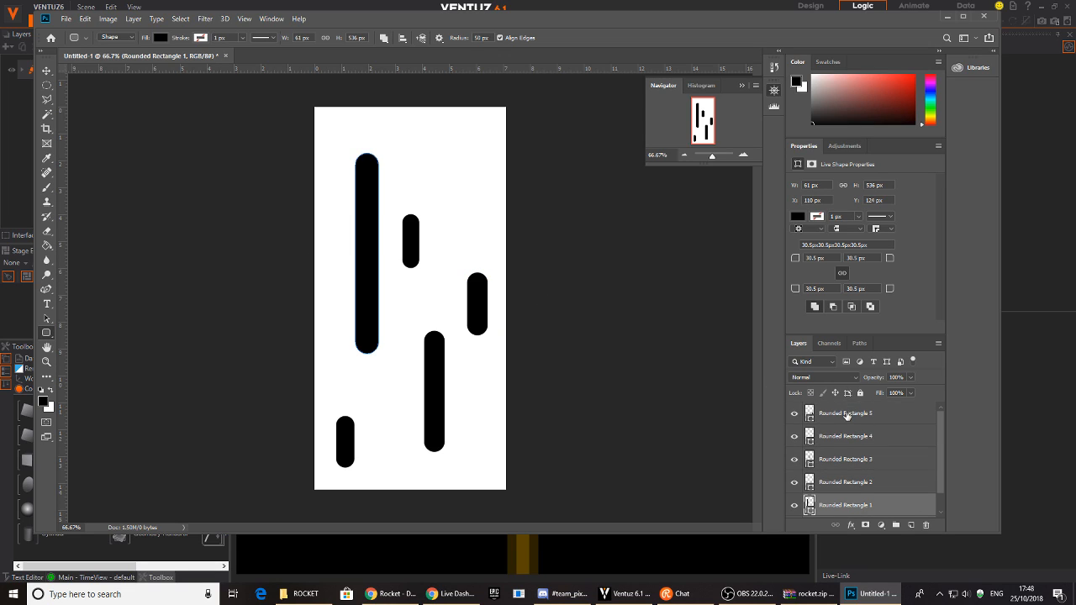
pyautogui.keyDown('shift'); pyautogui.click(847, 413); pyautogui.keyUp('shift')
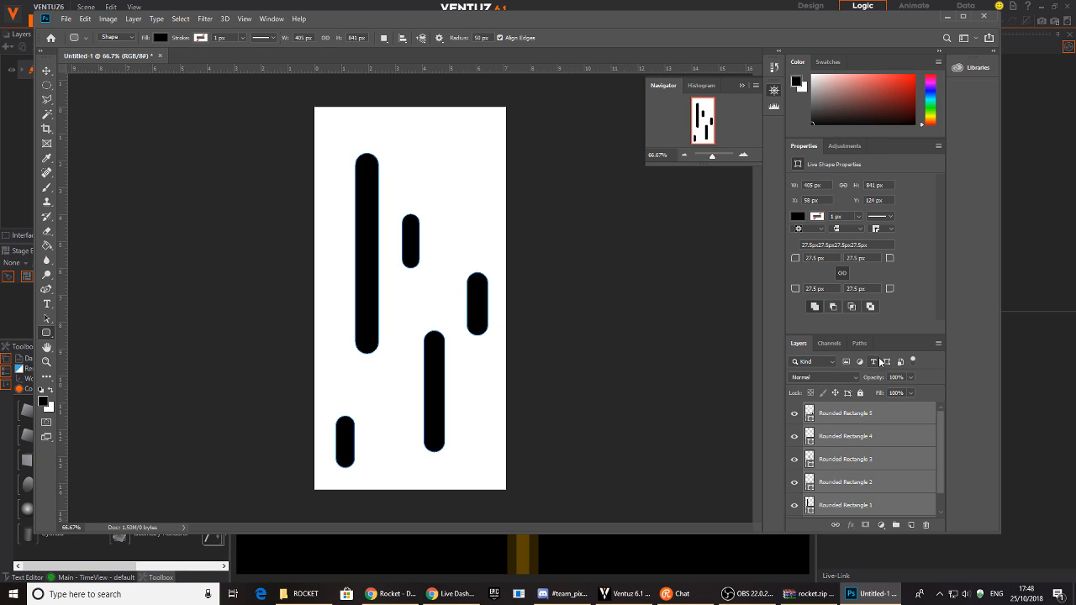
pyautogui.hotkey('ctrl', 'e')
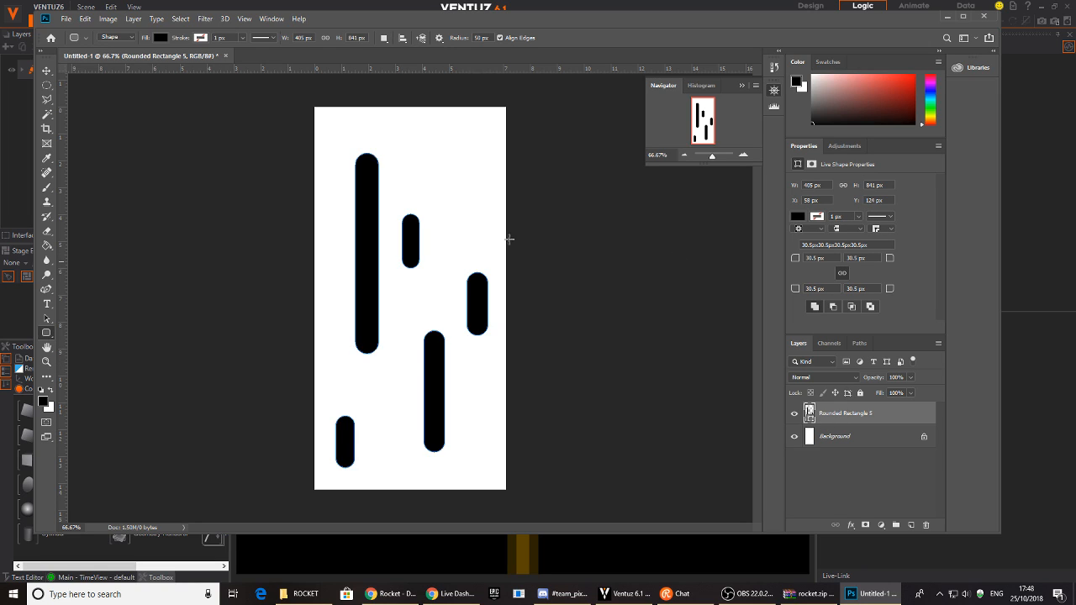
# - Rasterize the merged bar layer and invert it so the bars turn white
pyautogui.rightClick(839, 415)
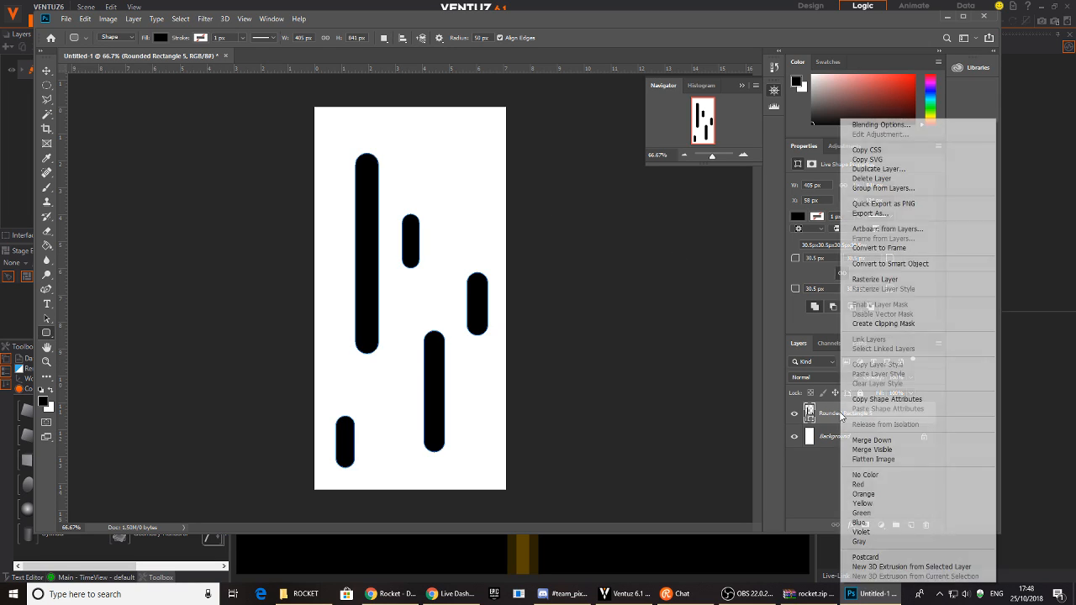
pyautogui.click(890, 281)
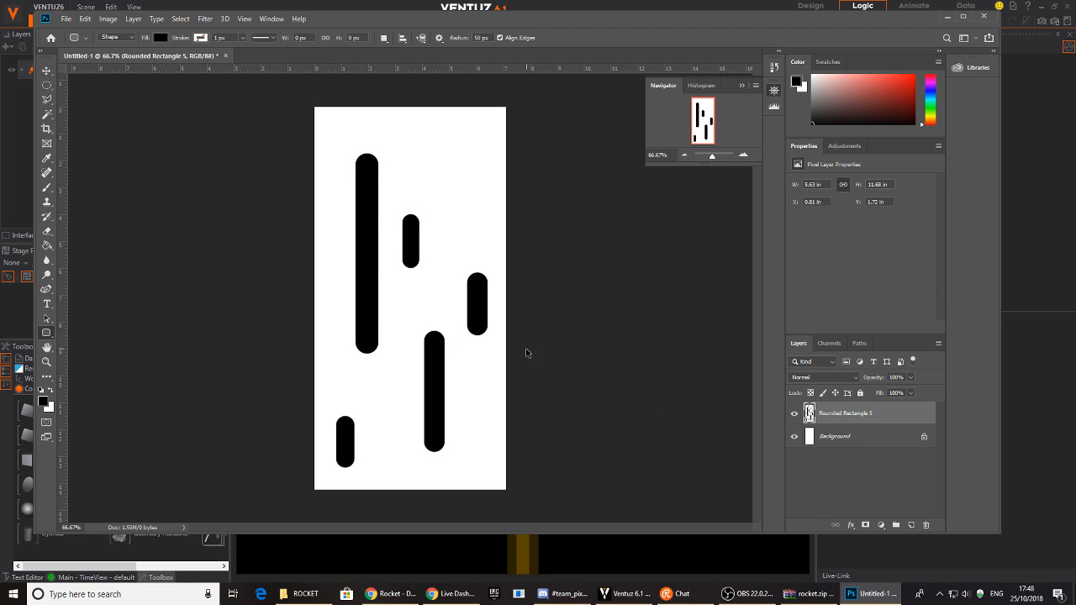
pyautogui.click(110, 20)
pyautogui.moveTo(131, 21)
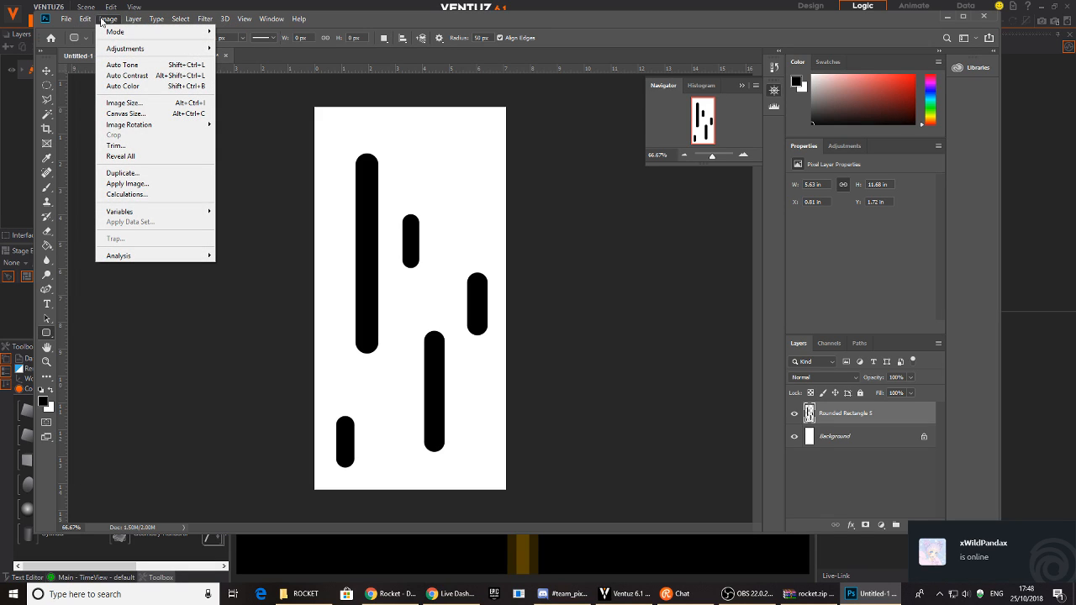
pyautogui.moveTo(118, 49)
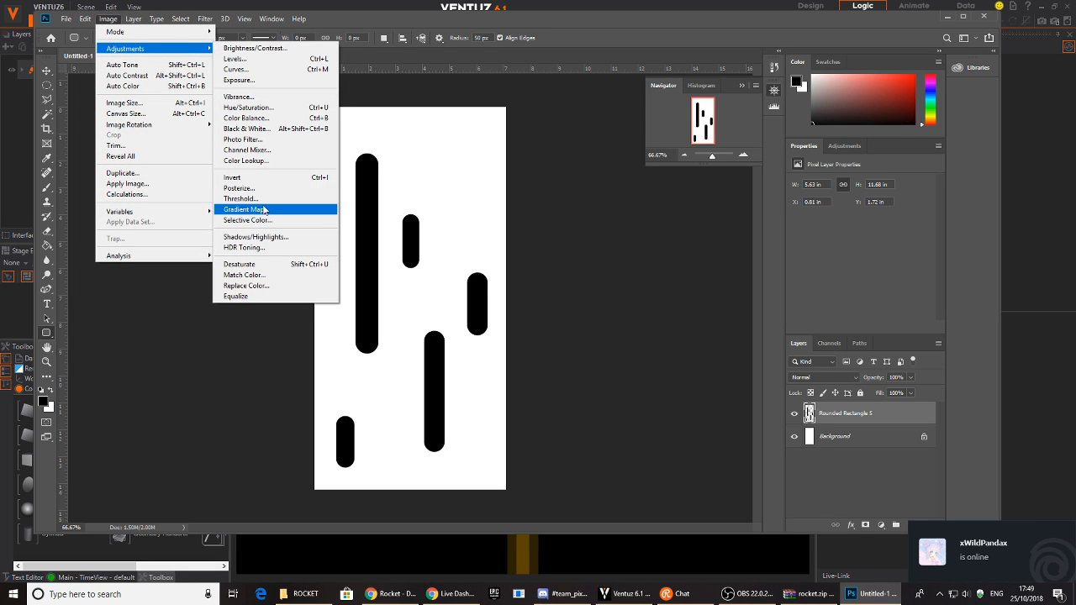
pyautogui.click(248, 180)
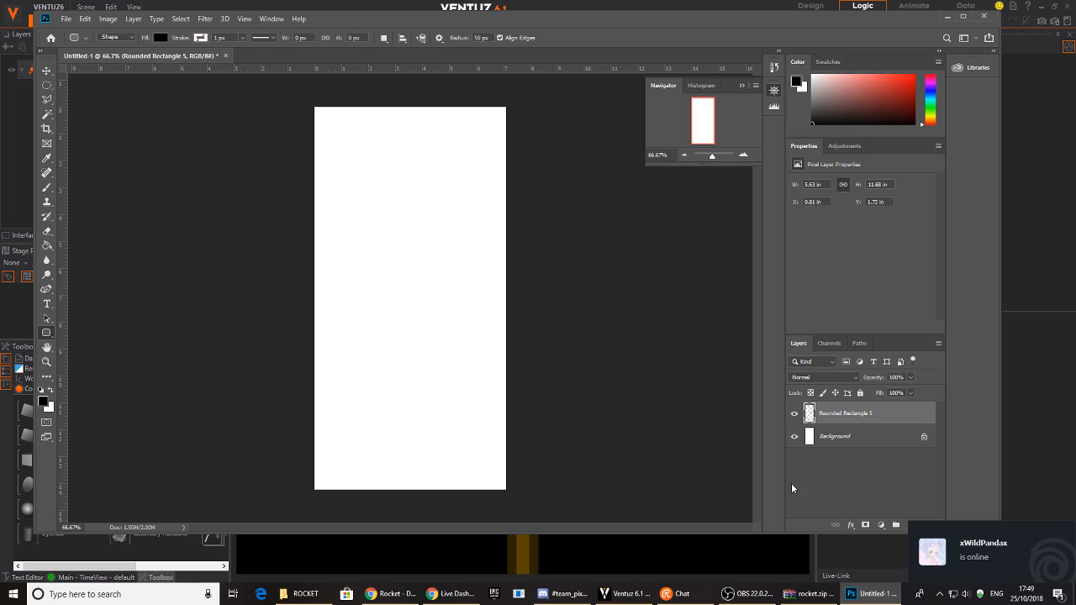
# - Hide the Background layer and start saving the image under a new name
pyautogui.click(795, 437)
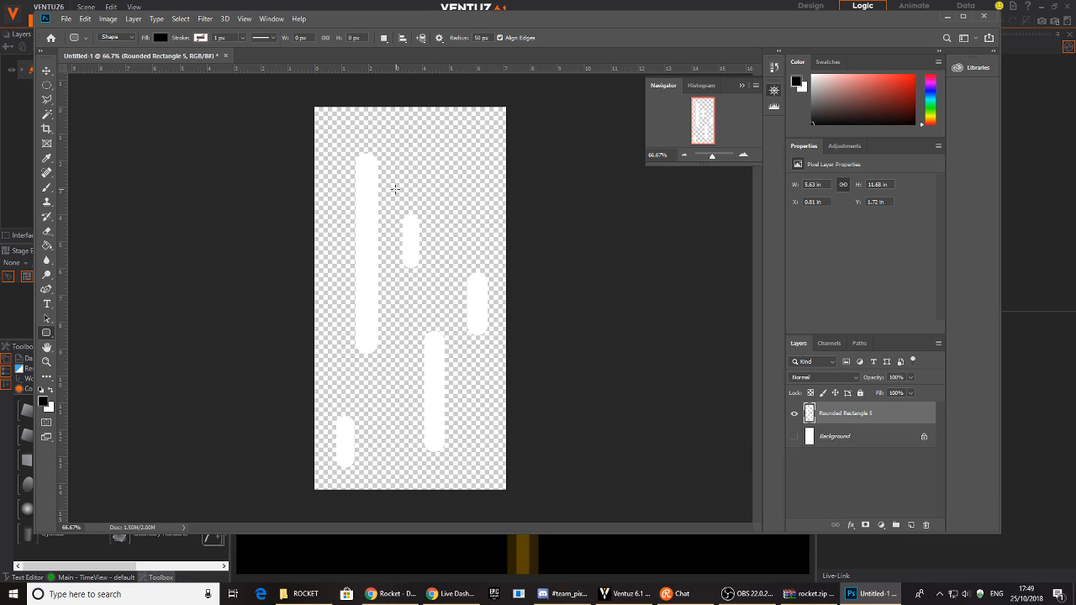
pyautogui.click(66, 19)
pyautogui.click(105, 145)
# - Save the image to the Desktop as PNG file SPEED_LINES1 with default PNG options
pyautogui.click(196, 270)
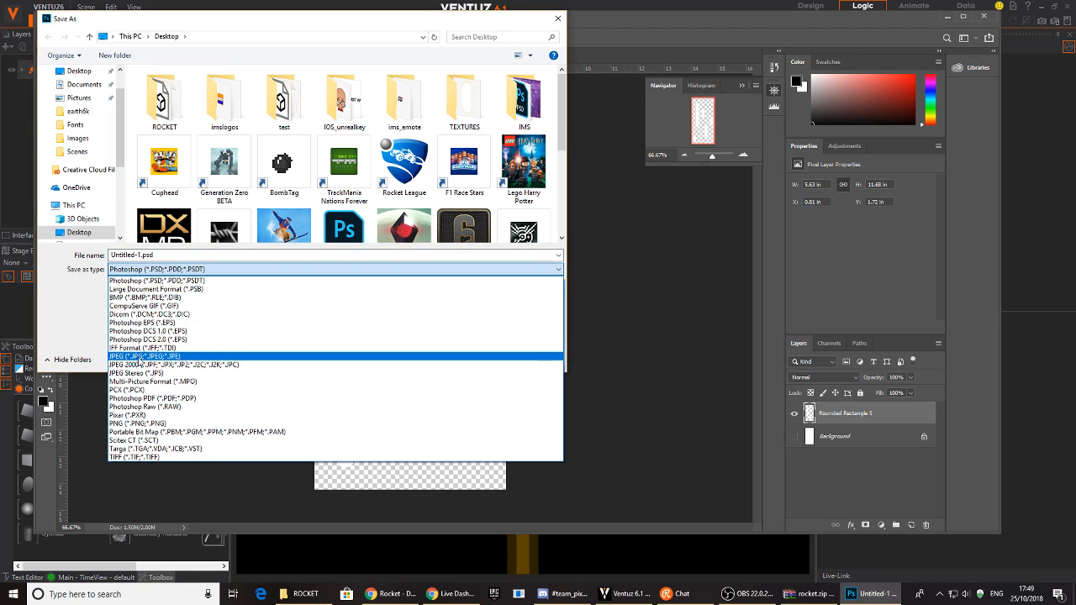
pyautogui.click(141, 424)
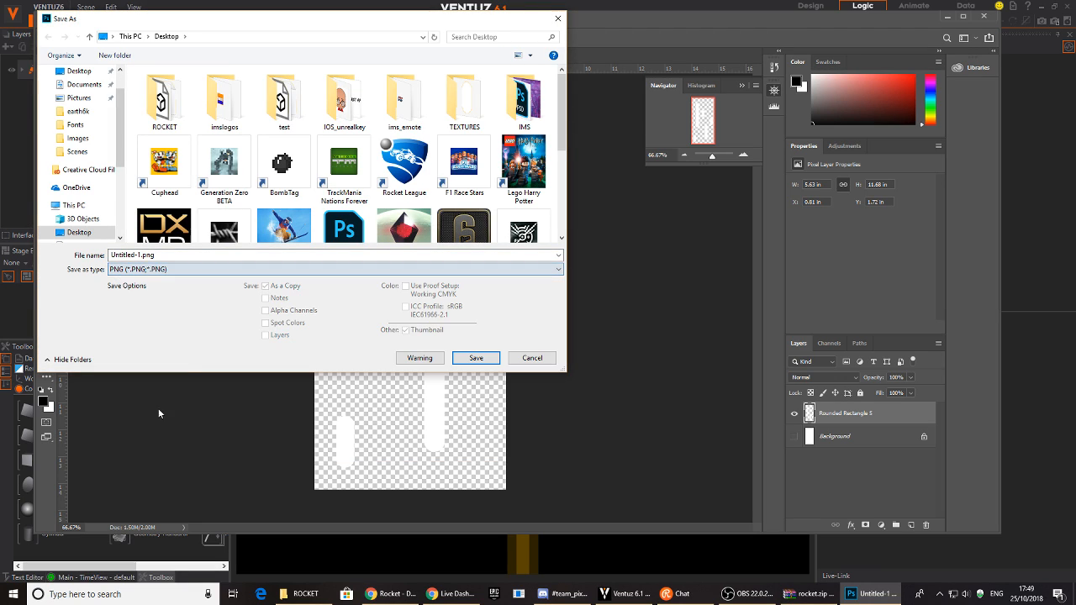
pyautogui.doubleClick(167, 257)
pyautogui.write('SPEED_LINES1')
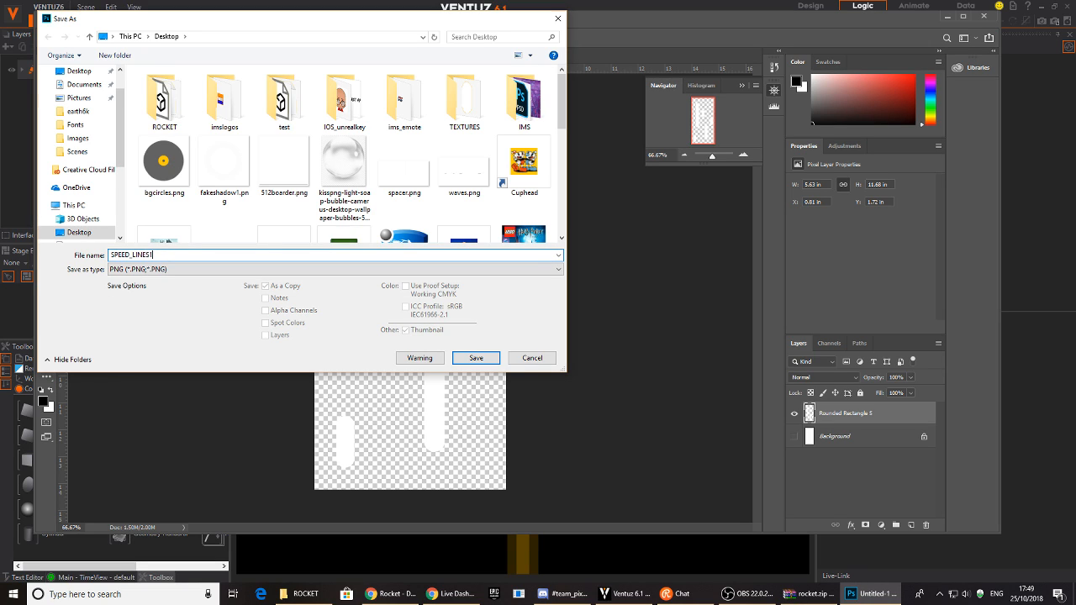
pyautogui.press('Return')
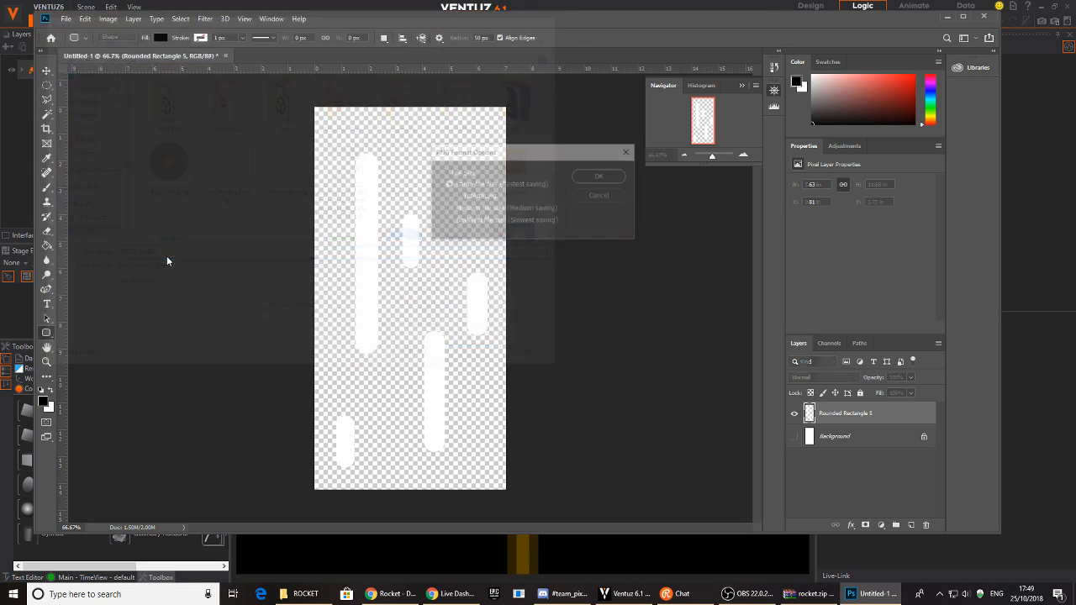
pyautogui.click(583, 178)
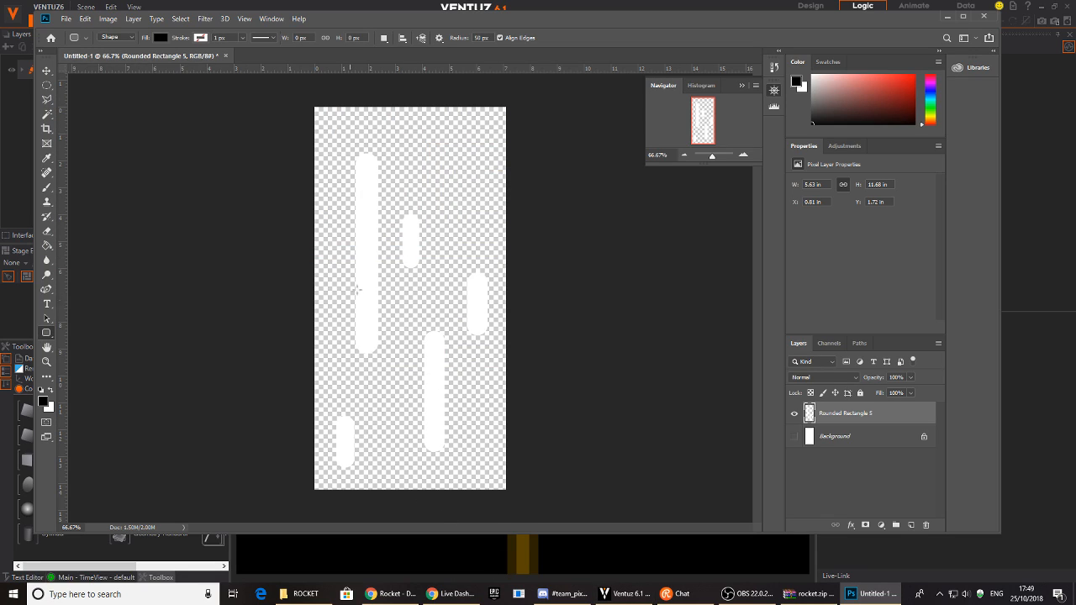
pyautogui.click(872, 595)
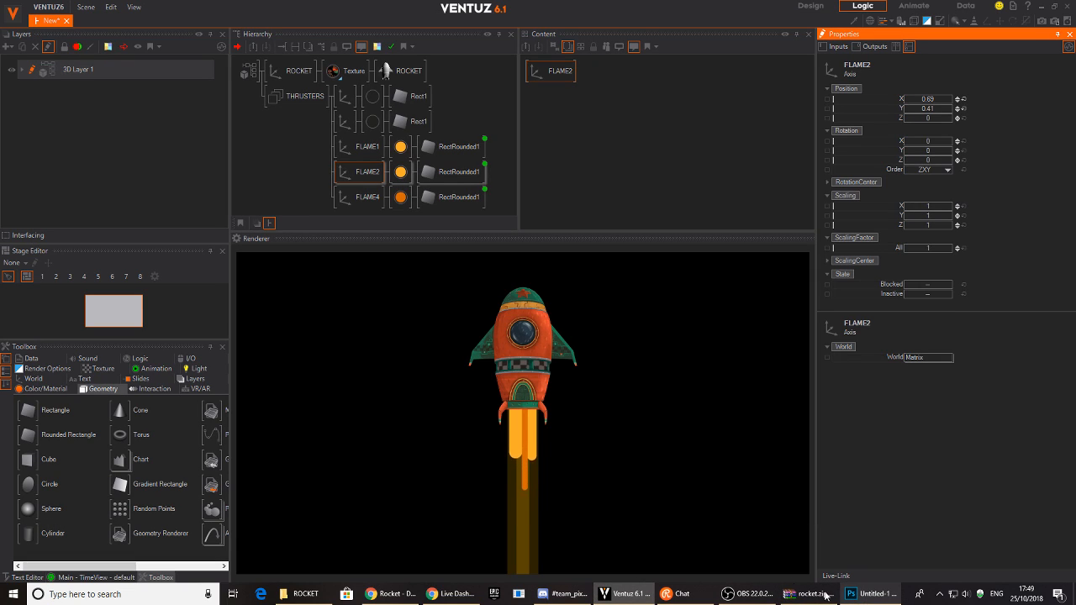
# - Add a new Axis node under FLAME4 and copy FLAME2's orange material onto it
pyautogui.doubleClick(299, 176)
pyautogui.write('AX')
pyautogui.click(322, 207)
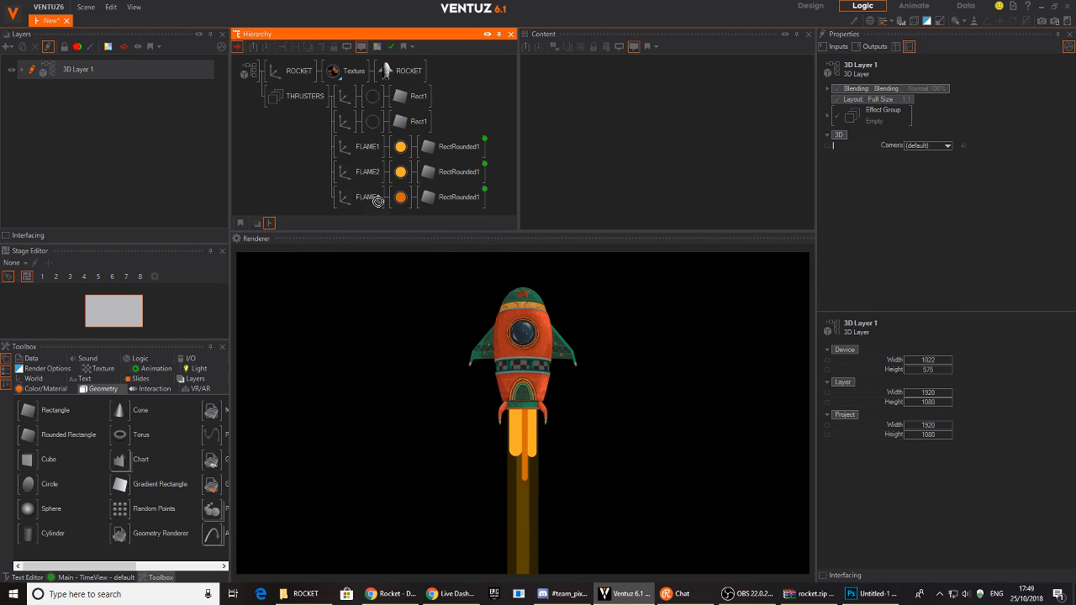
pyautogui.click(366, 214)
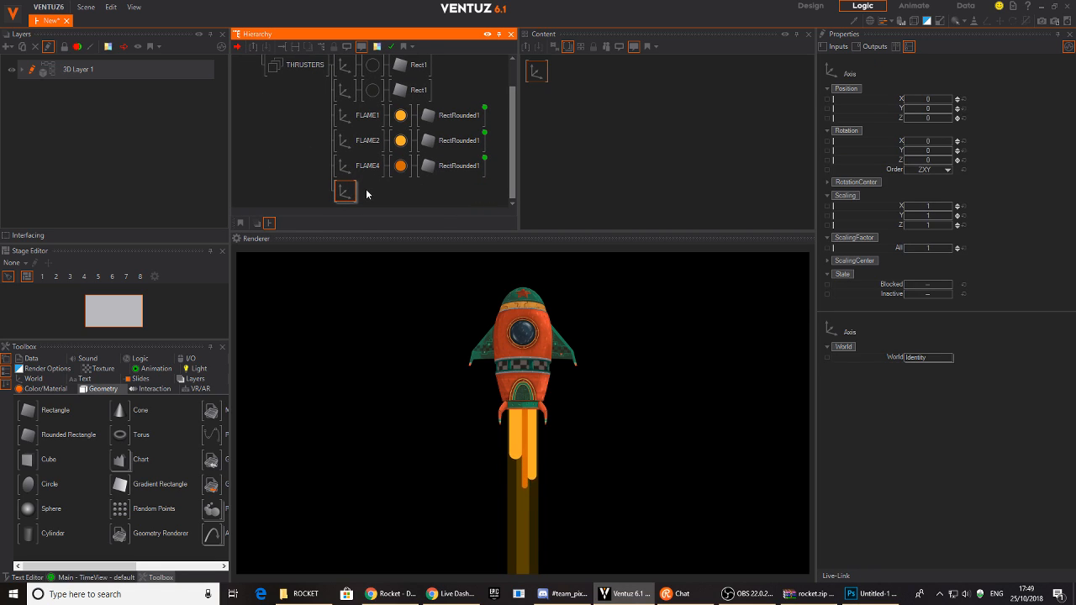
pyautogui.doubleClick(367, 193)
pyautogui.click(393, 180)
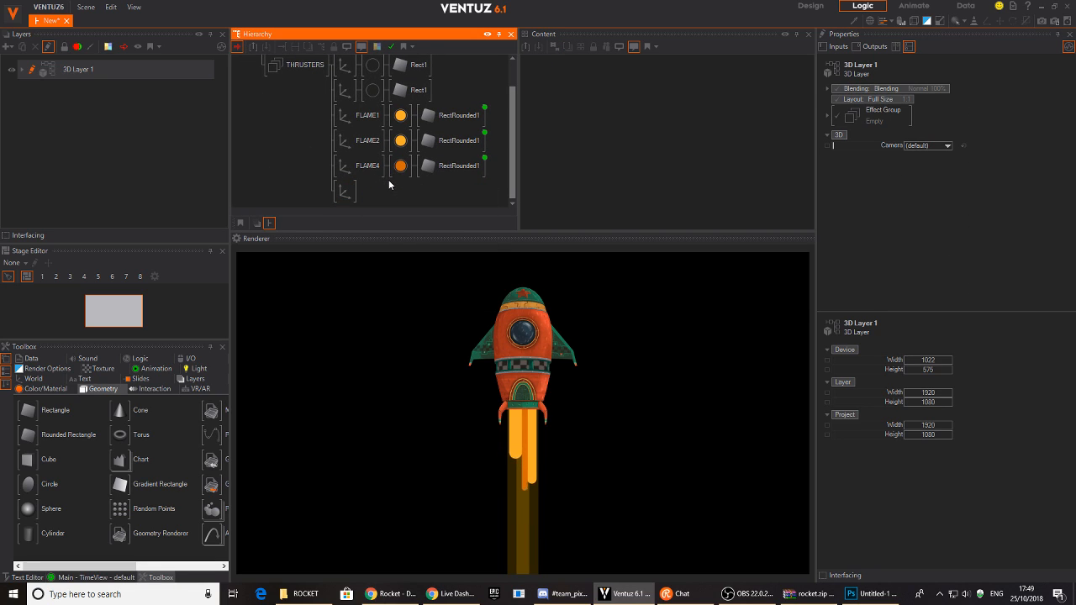
pyautogui.click(398, 140)
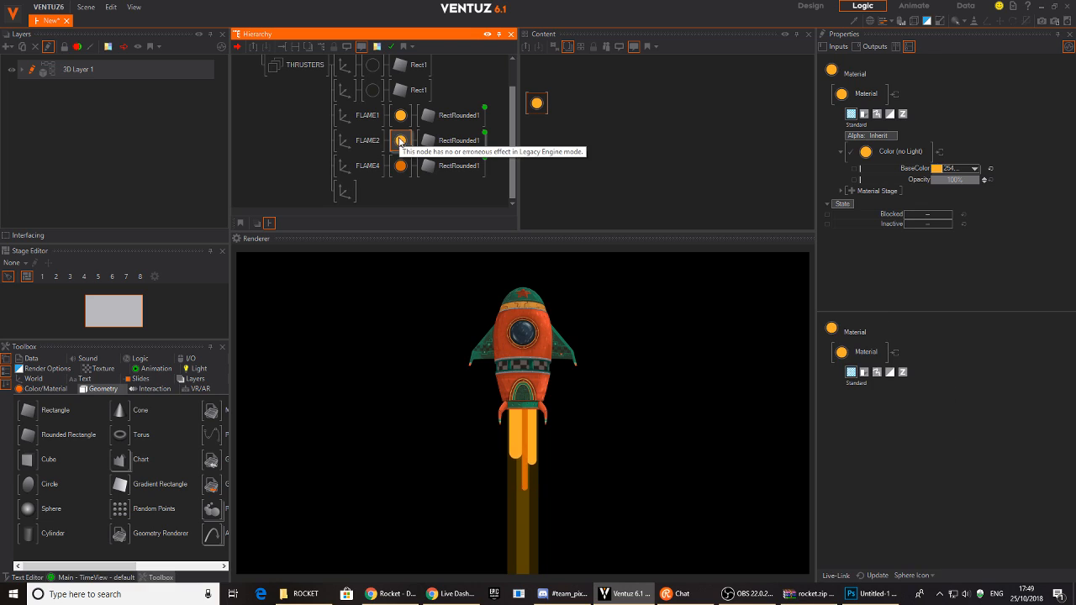
pyautogui.keyDown('ctrl'); pyautogui.moveTo(398, 140); pyautogui.dragTo(363, 192); pyautogui.keyUp('ctrl')
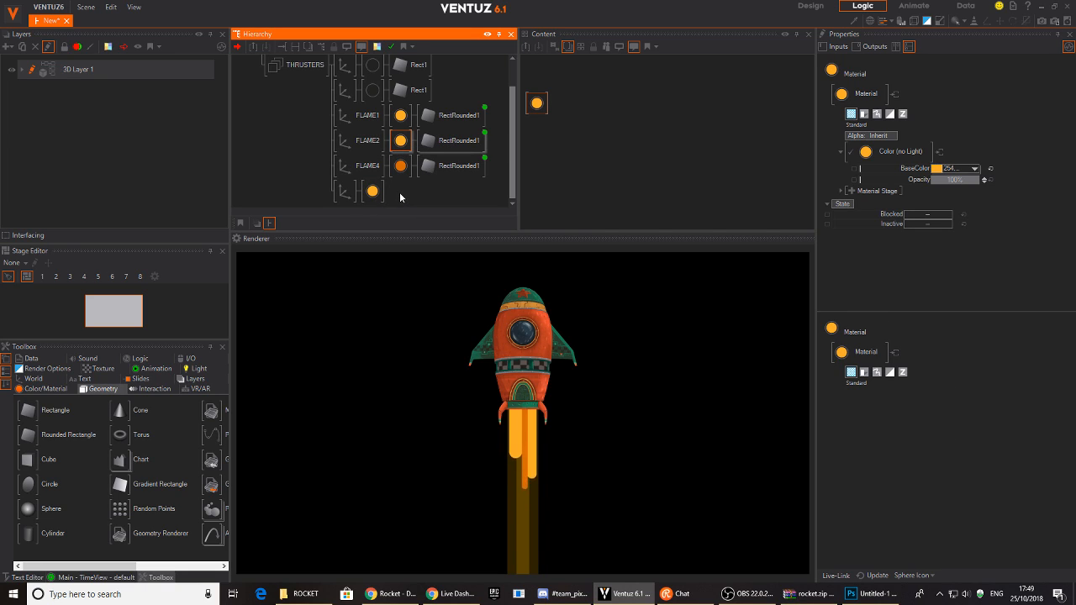
# - Try adding rectangle and texture material nodes, deleting the texture material again
pyautogui.doubleClick(400, 192)
pyautogui.write('RE')
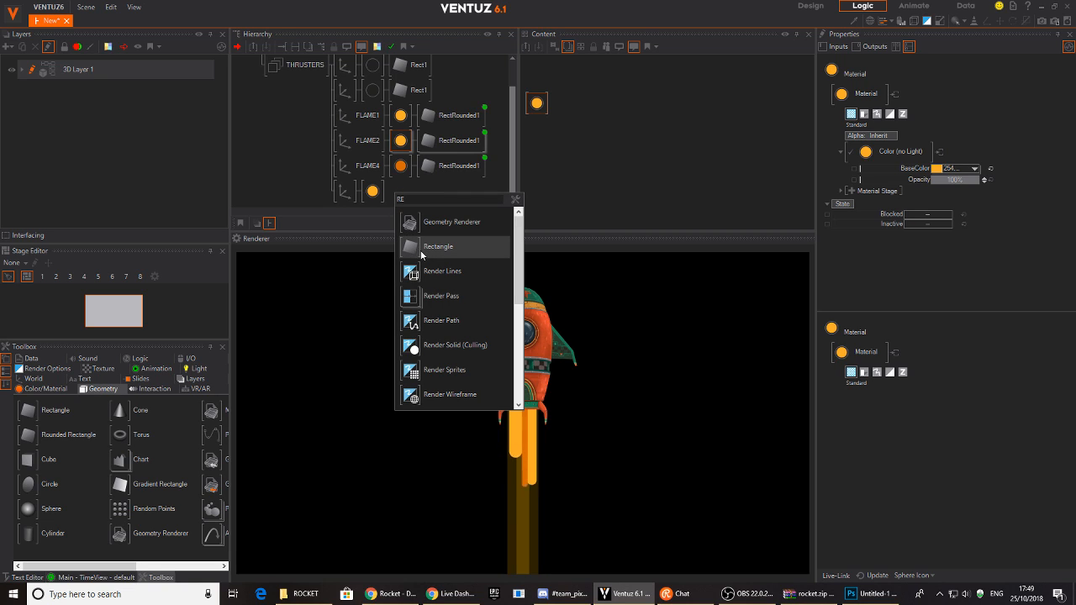
pyautogui.click(382, 195)
pyautogui.doubleClick(391, 196)
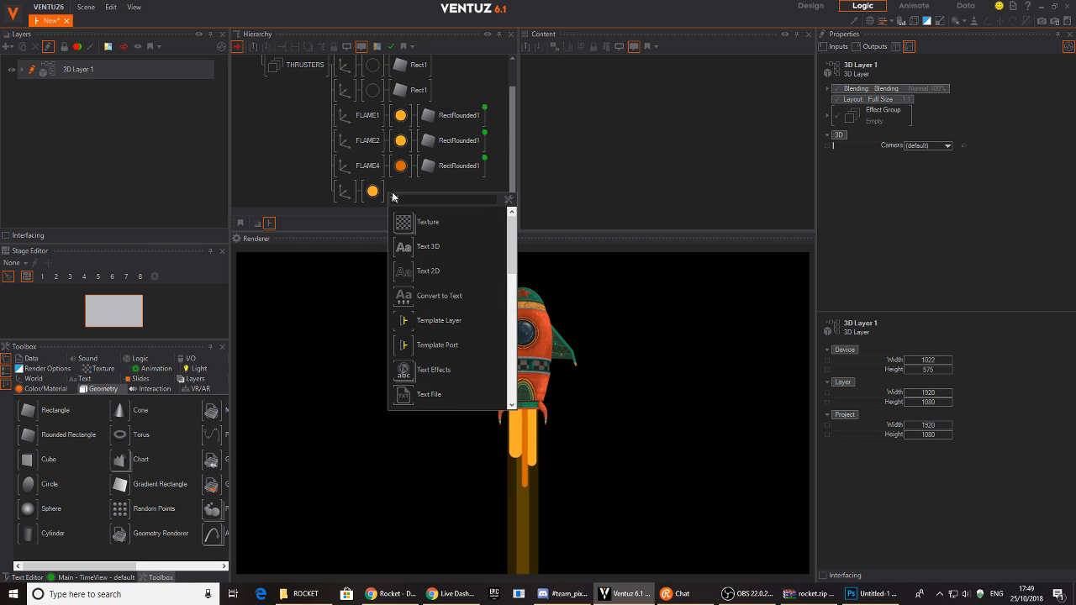
pyautogui.click(403, 217)
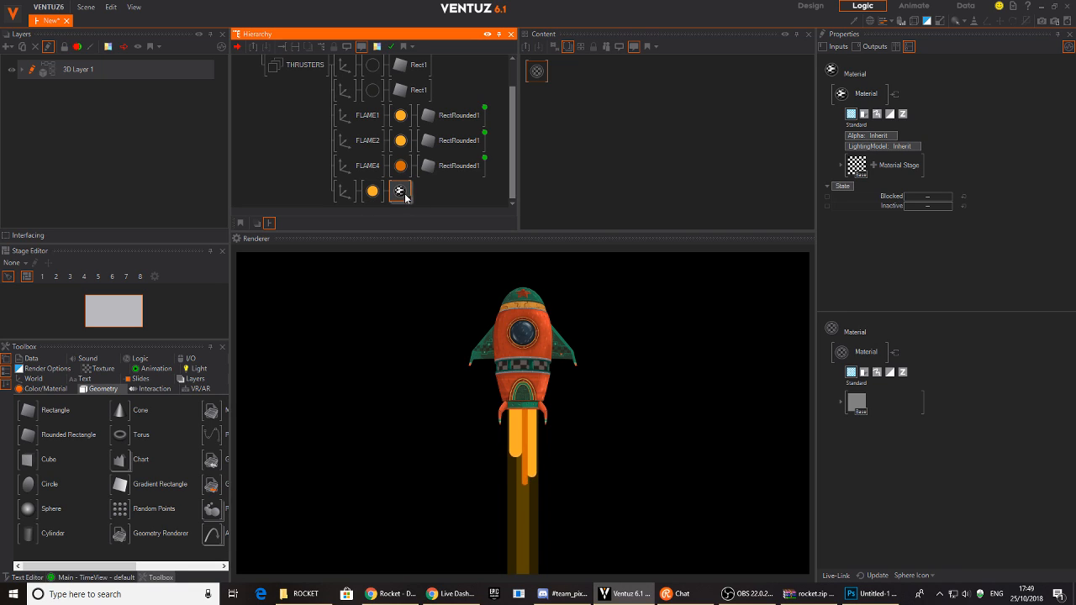
pyautogui.press('Delete')
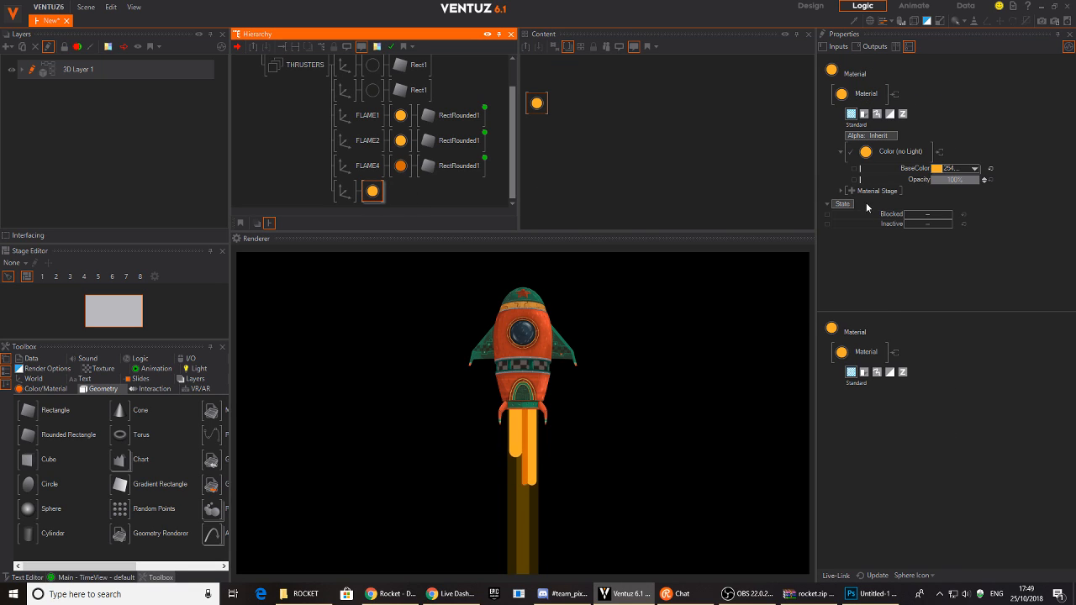
# - Add a Base texture stage to the material loading SPEED_LINES1.png from the Desktop
pyautogui.click(852, 192)
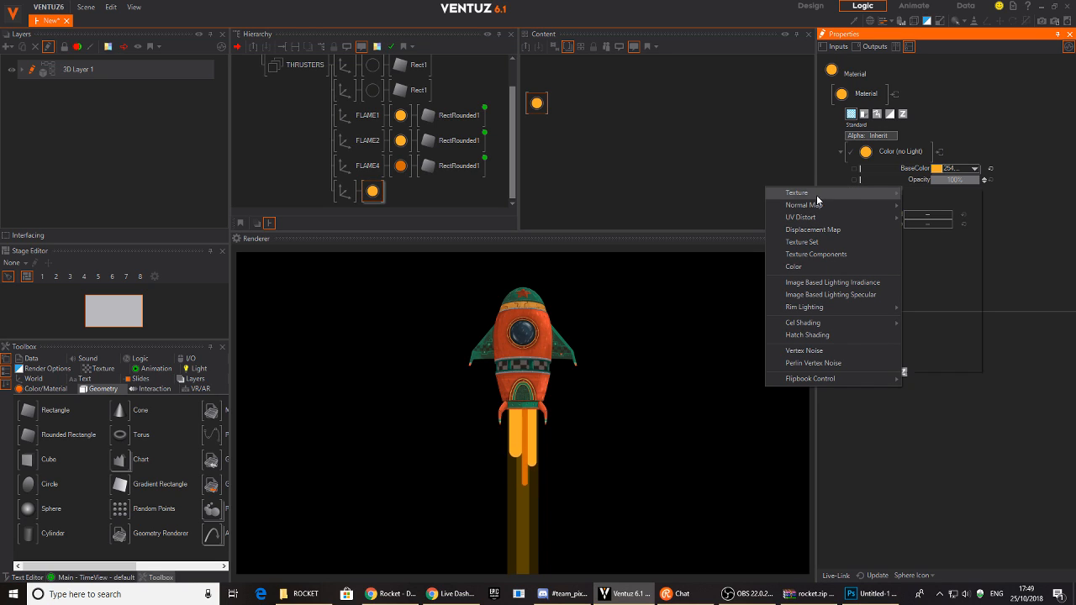
pyautogui.moveTo(816, 195)
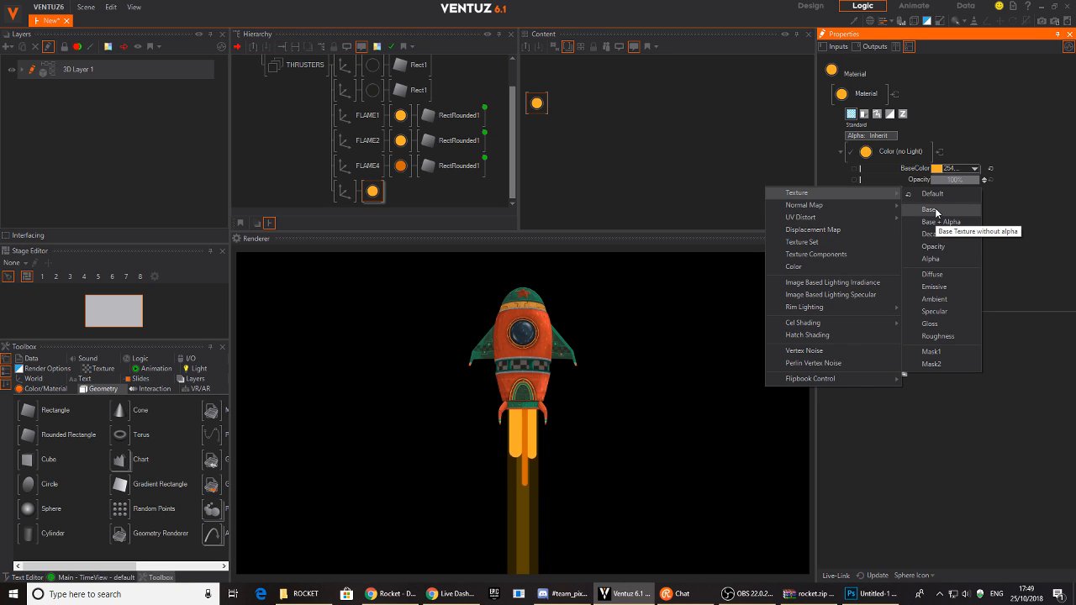
pyautogui.click(937, 211)
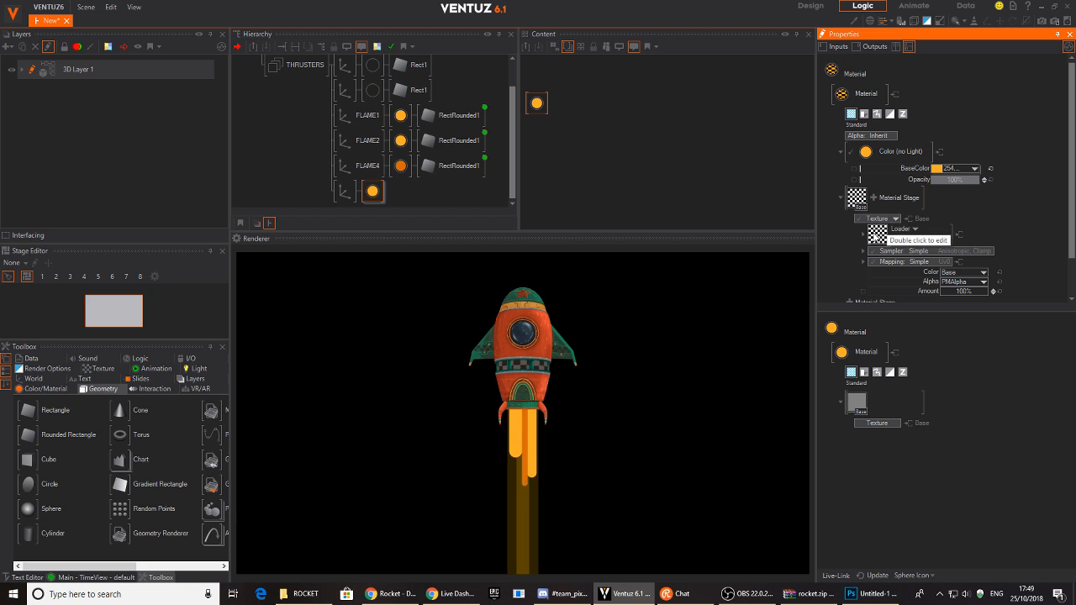
pyautogui.click(877, 236)
pyautogui.click(337, 262)
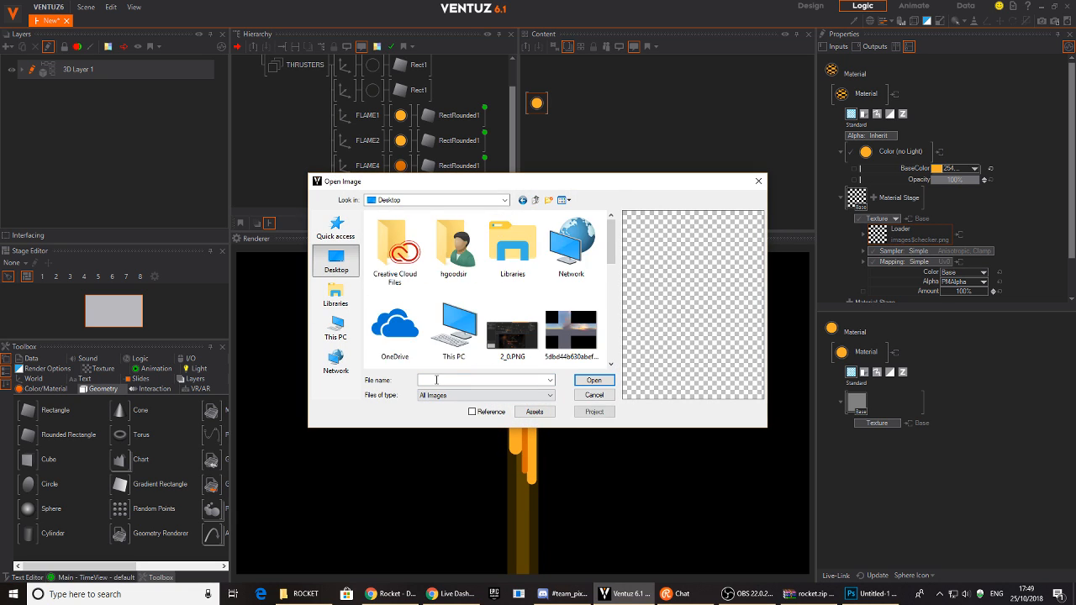
pyautogui.click(437, 379)
pyautogui.write('SP')
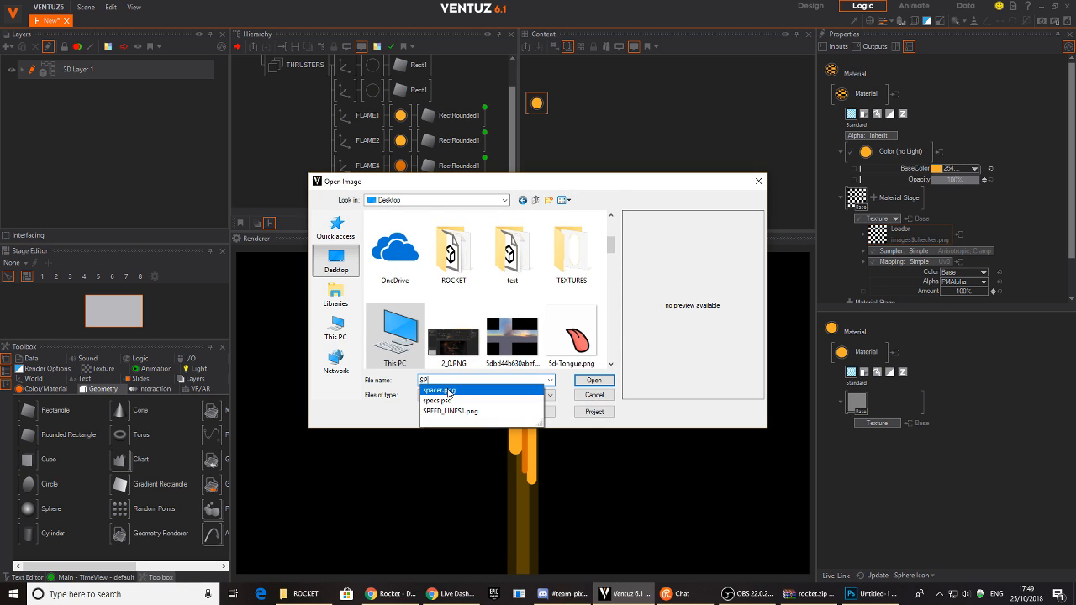
pyautogui.click(455, 411)
pyautogui.click(594, 379)
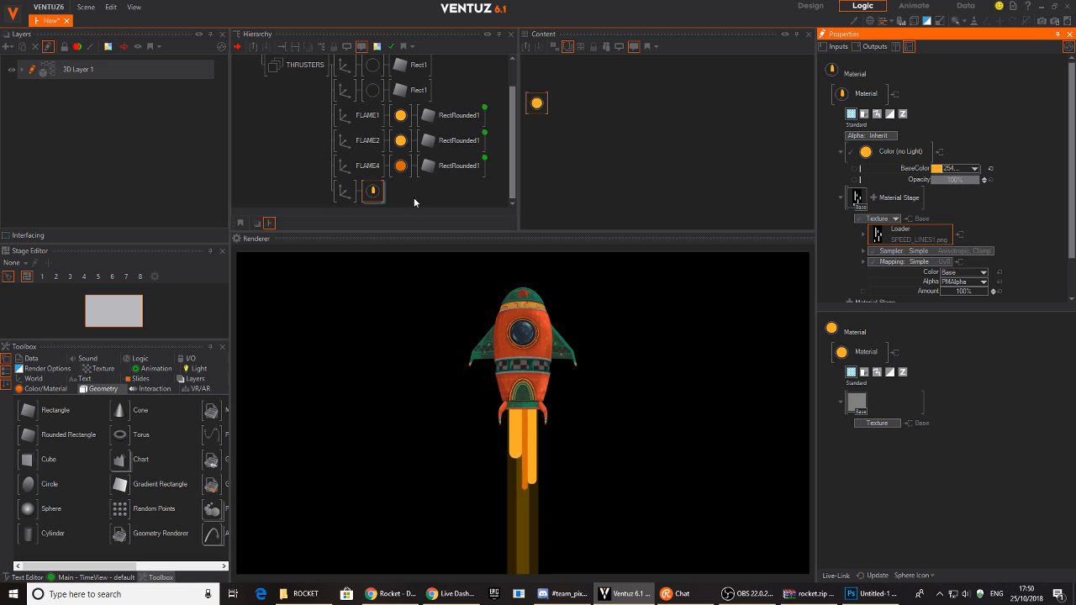
pyautogui.doubleClick(414, 198)
# - Add a Rectangle node, set its axis ScalingFactor to 3.05 and lower it
pyautogui.write('RE')
pyautogui.press('Down')
pyautogui.press('Down')
pyautogui.press('Return')
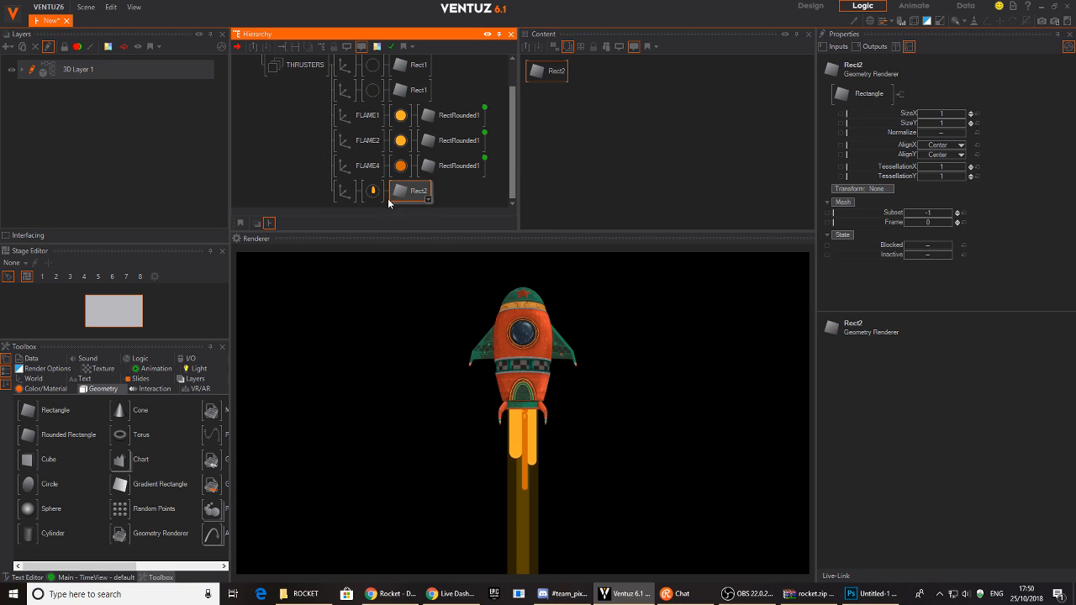
pyautogui.click(345, 193)
pyautogui.moveTo(925, 247); pyautogui.dragTo(946, 252)
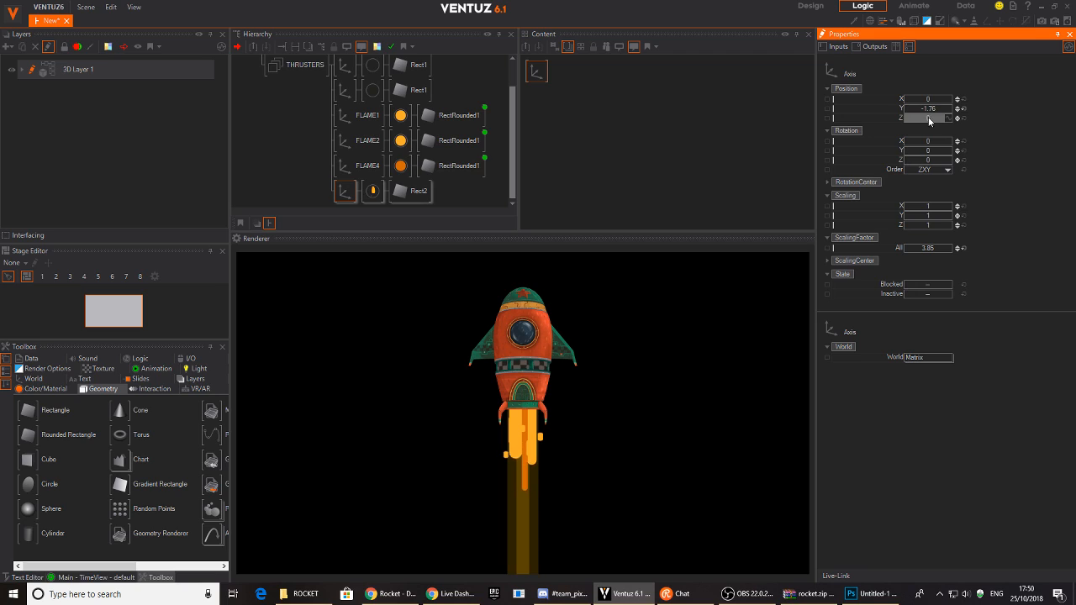
pyautogui.moveTo(943, 107); pyautogui.dragTo(946, 108)
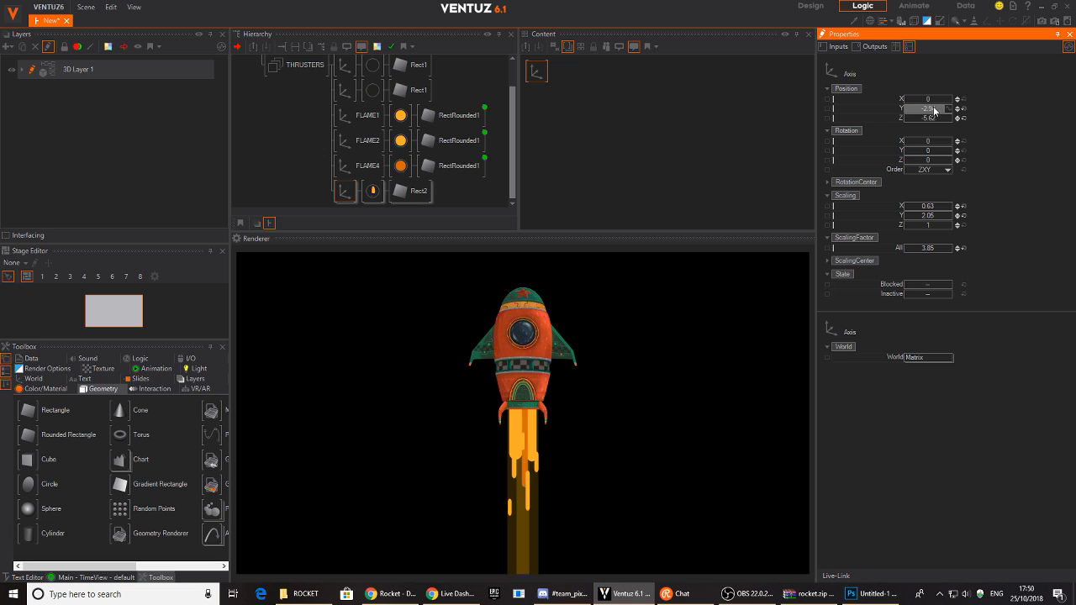
# - Set the speed-lines texture mapping to 2D Mapping on UV0
pyautogui.click(372, 191)
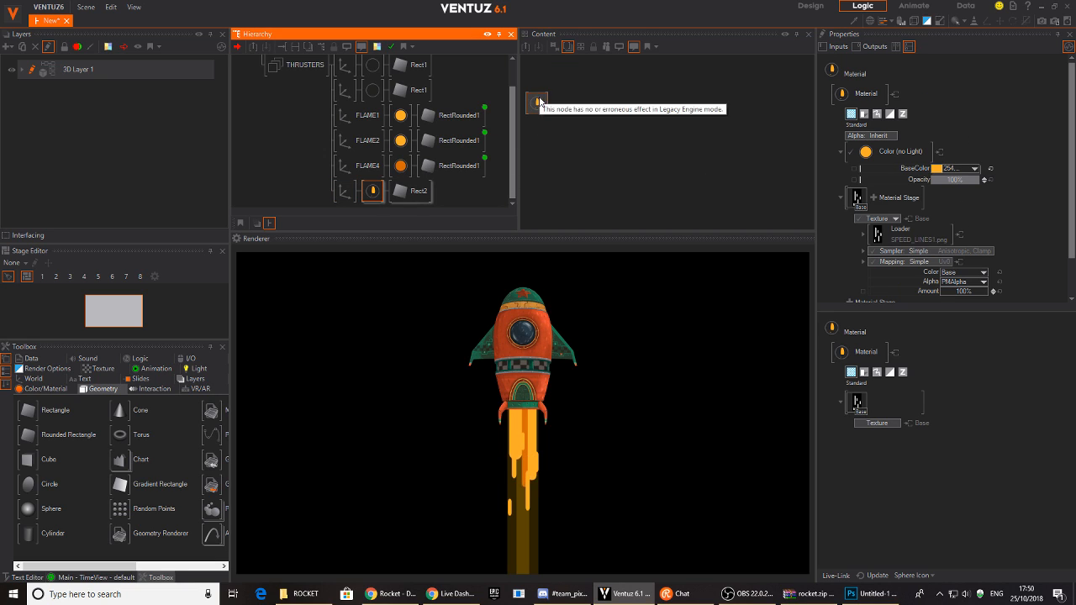
pyautogui.scroll(-1, 984, 150)
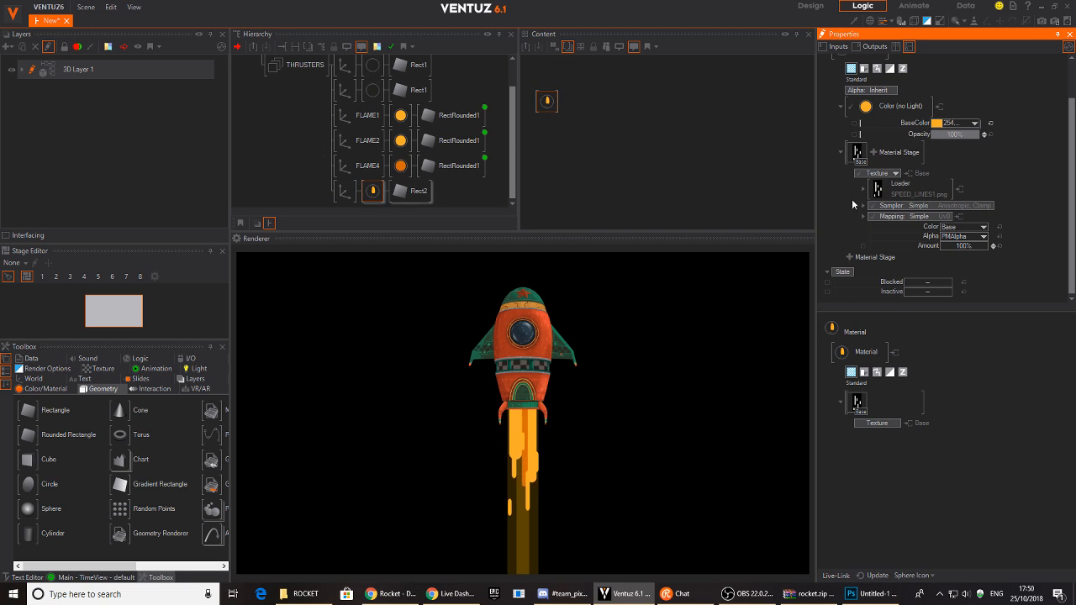
pyautogui.click(932, 216)
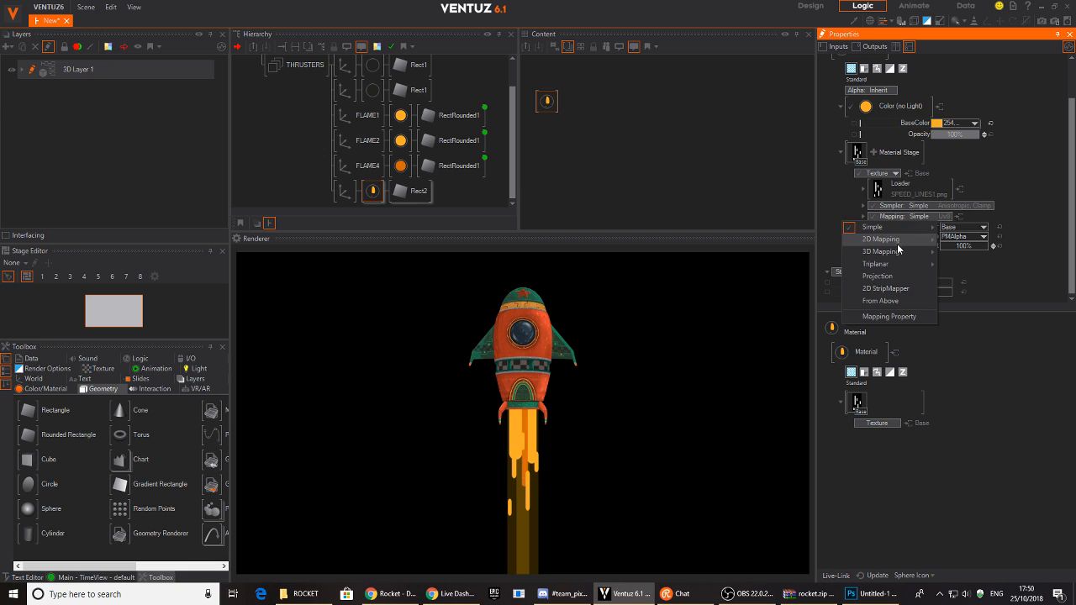
pyautogui.moveTo(888, 243)
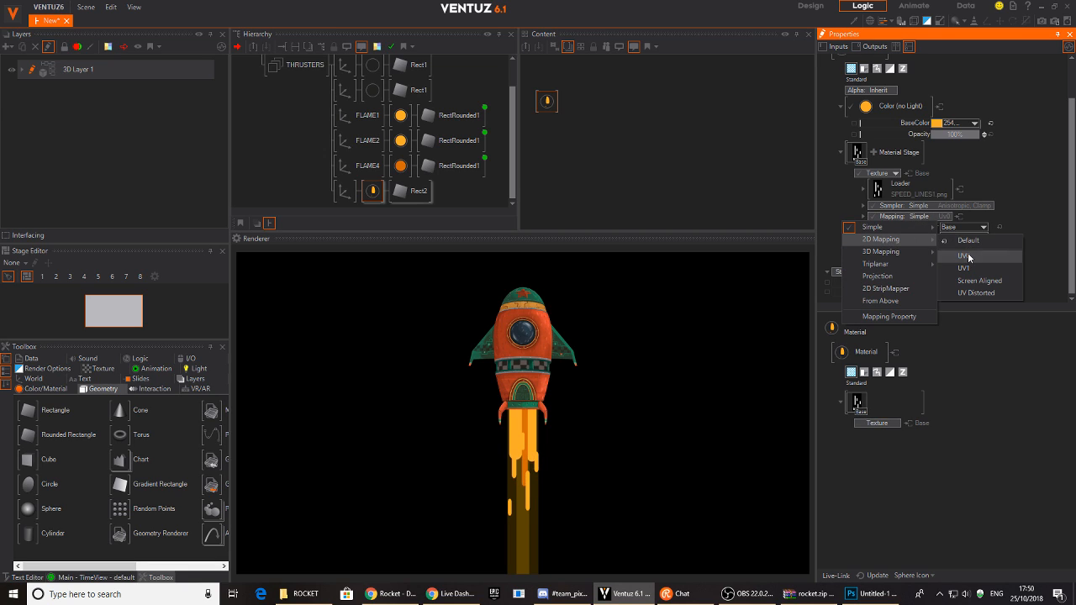
pyautogui.click(966, 254)
# - Move the rectangle's axis to position X -0.27, Y -3.79
pyautogui.scroll(-1, 1011, 215)
pyautogui.scroll(-1, 1009, 235)
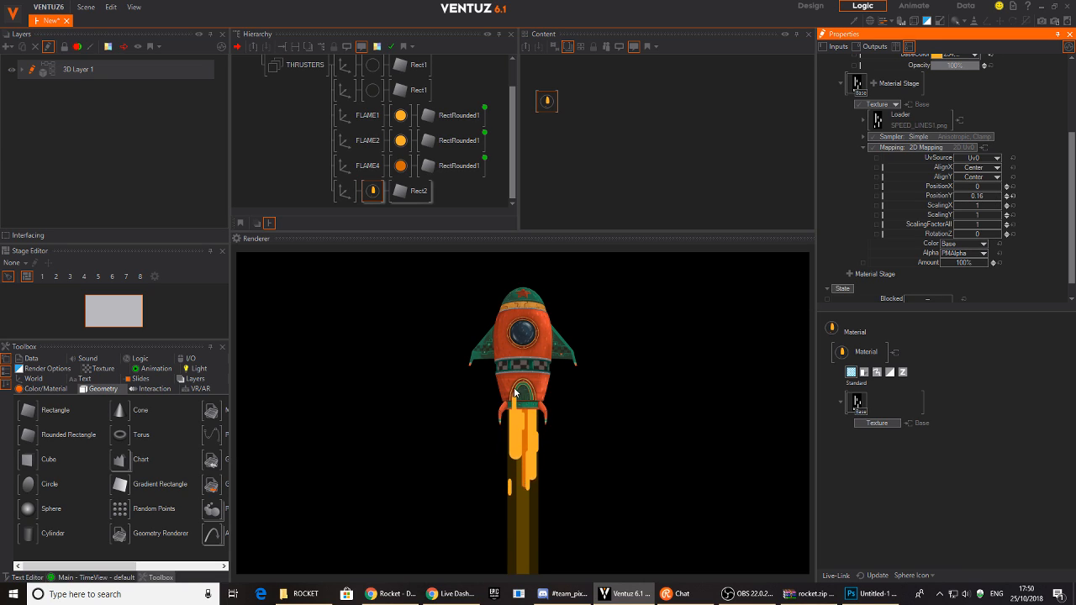
pyautogui.click(344, 192)
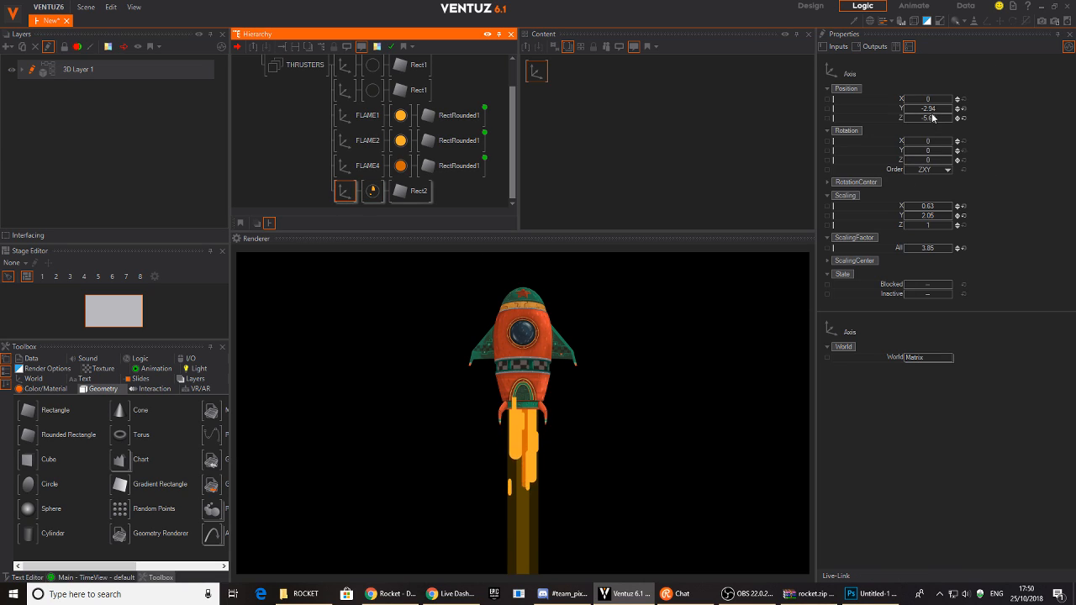
pyautogui.click(910, 110)
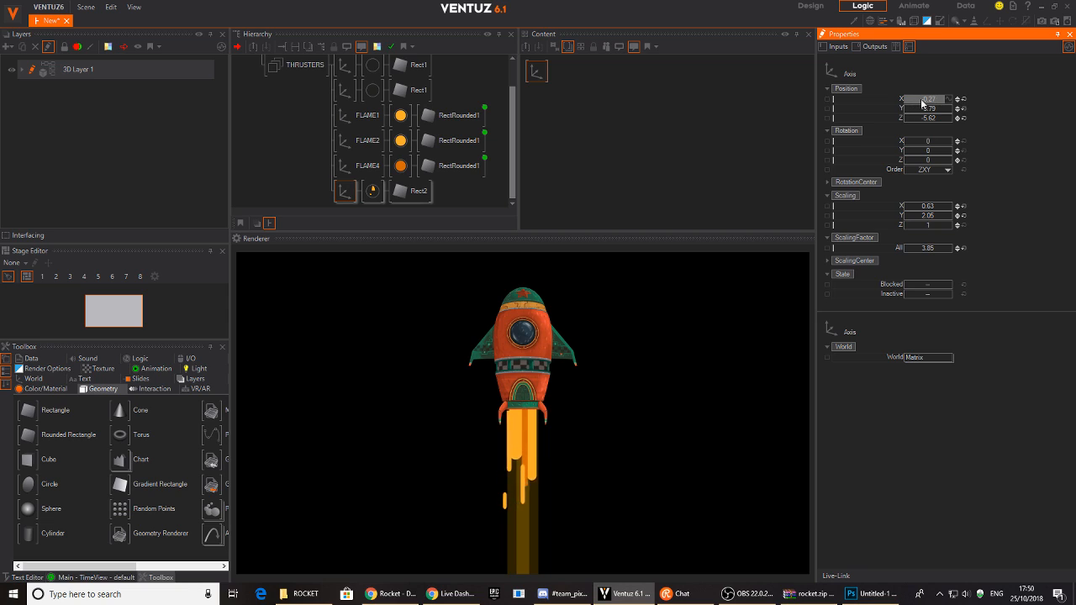
# - Add a Mover node and link the speed-lines texture's PositionY to Mover2
pyautogui.click(373, 191)
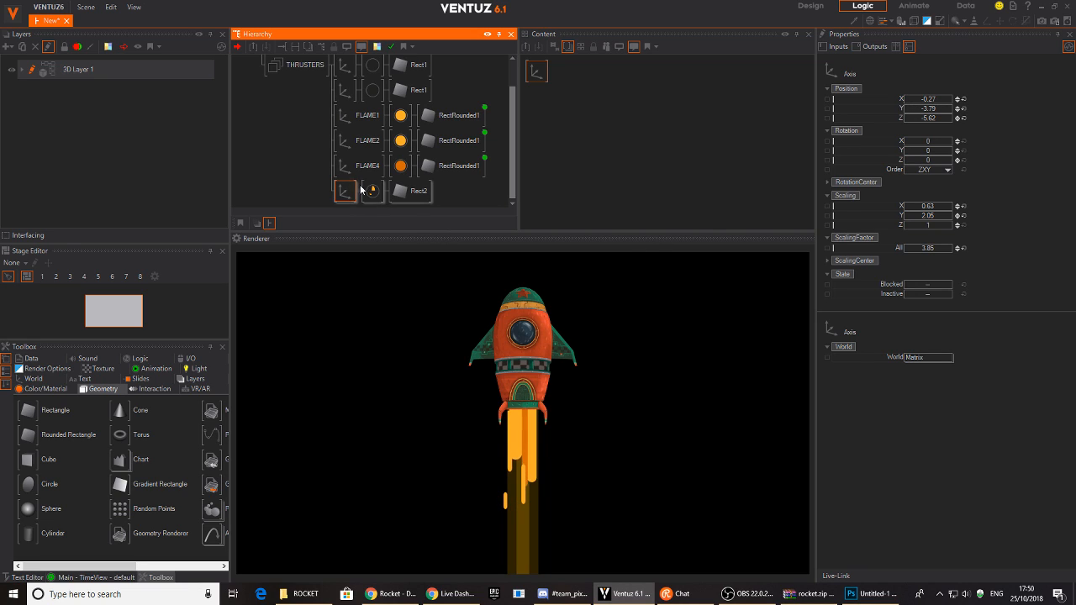
pyautogui.doubleClick(586, 106)
pyautogui.write('mover')
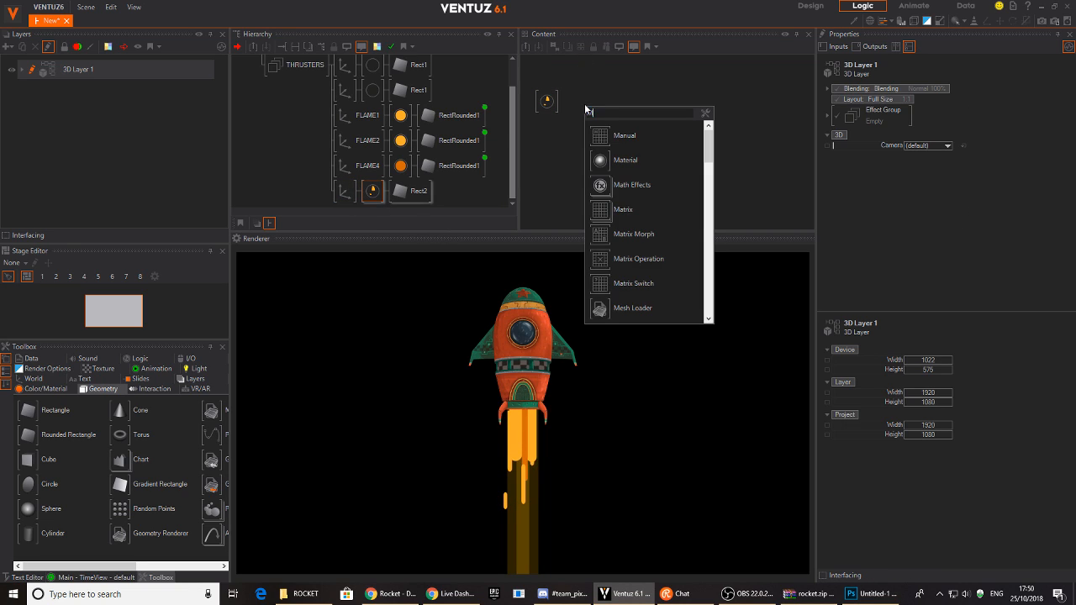
pyautogui.press('Return')
pyautogui.click(546, 102)
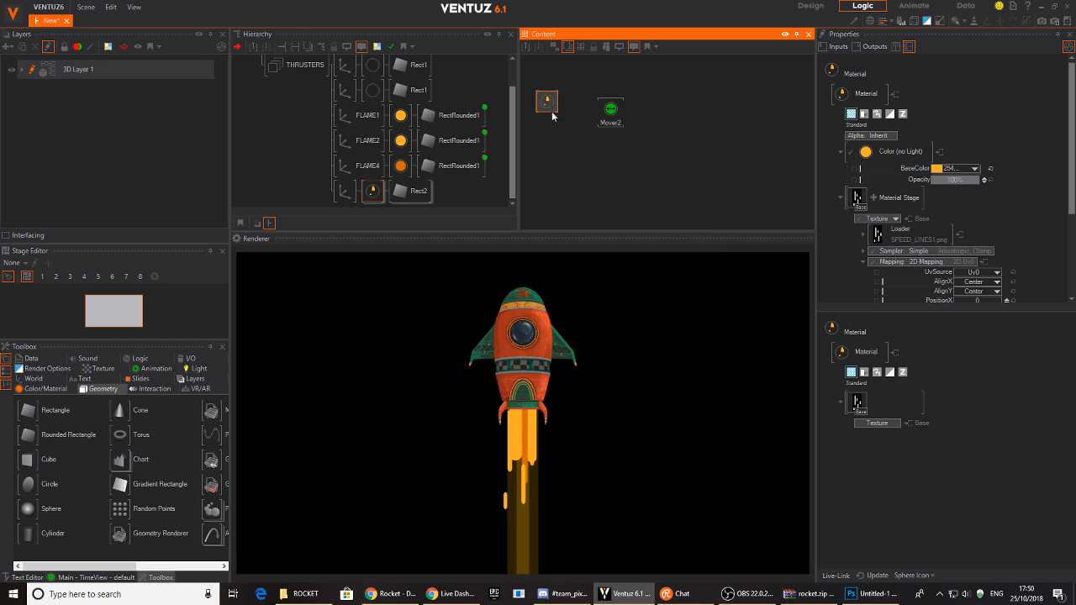
pyautogui.scroll(-3, 933, 219)
pyautogui.moveTo(957, 262); pyautogui.dragTo(611, 116)
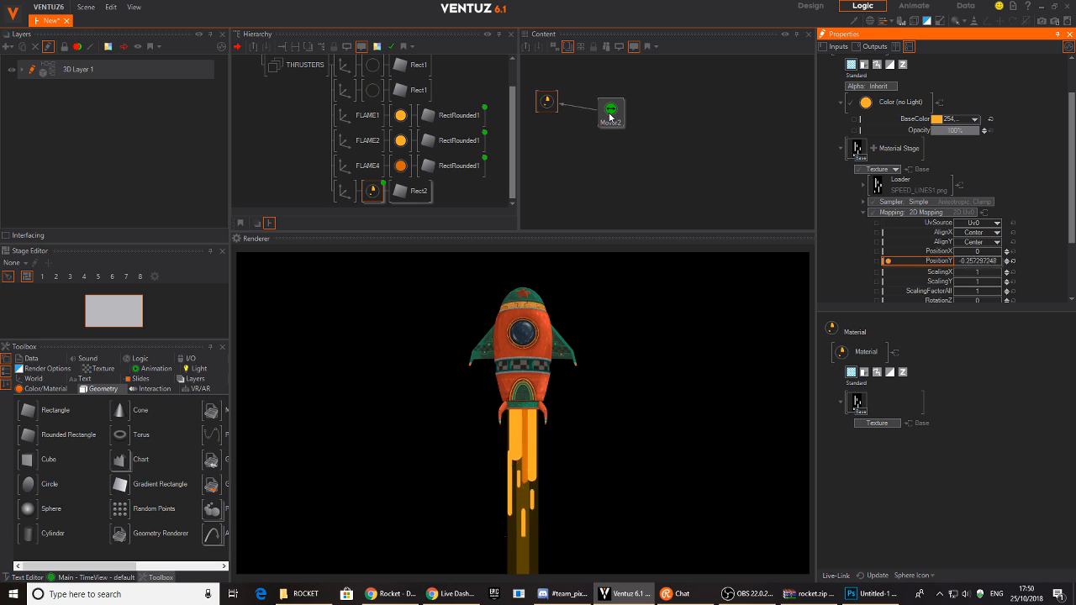
# - Turn off Swing on Mover2 and set its Min to 1 and Max to -1
pyautogui.click(611, 112)
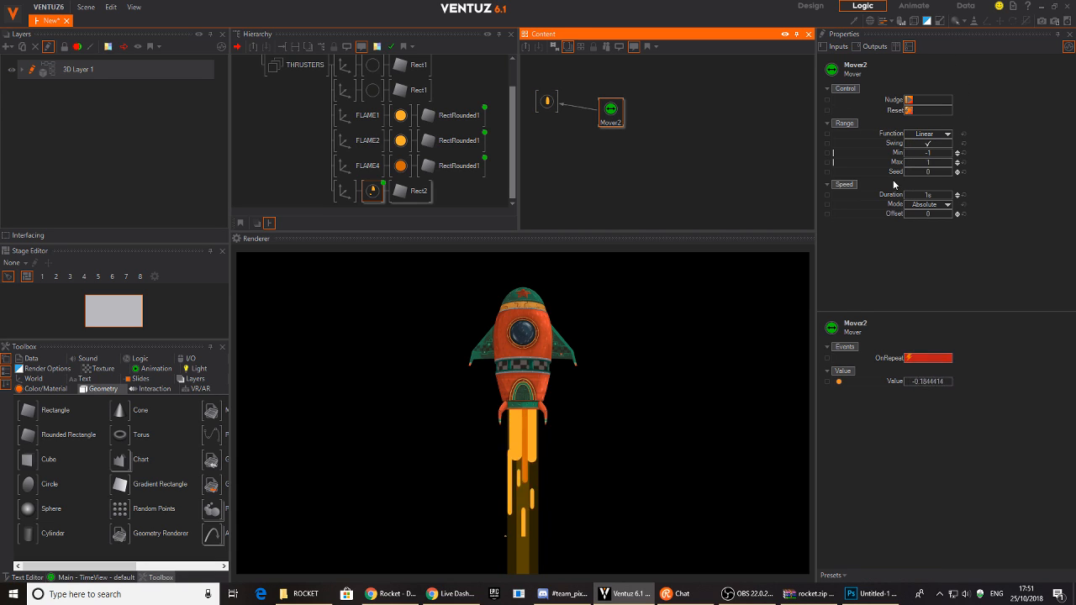
pyautogui.click(936, 144)
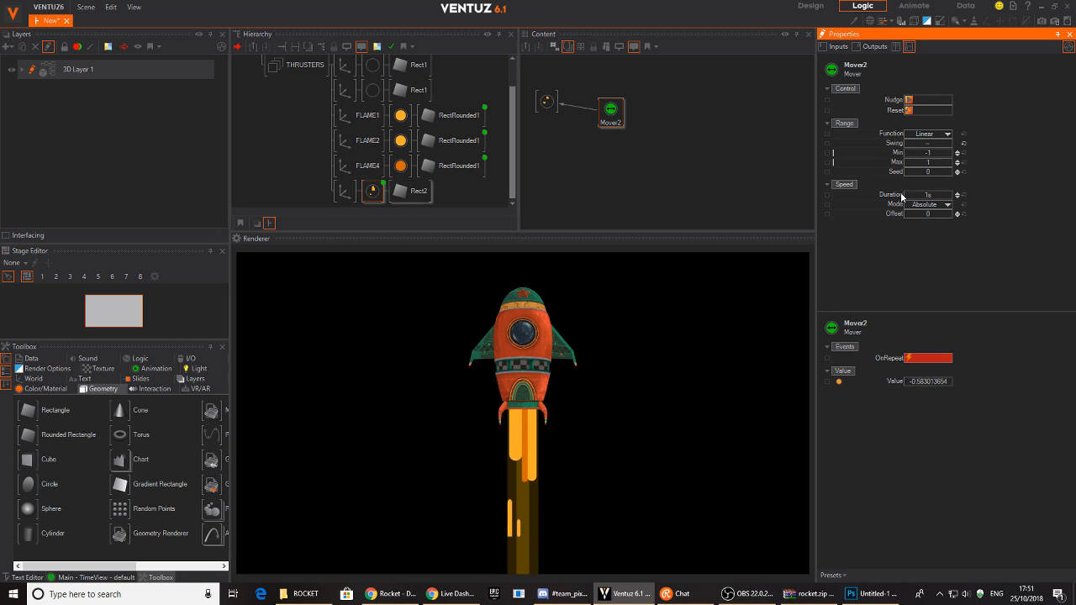
pyautogui.click(935, 153)
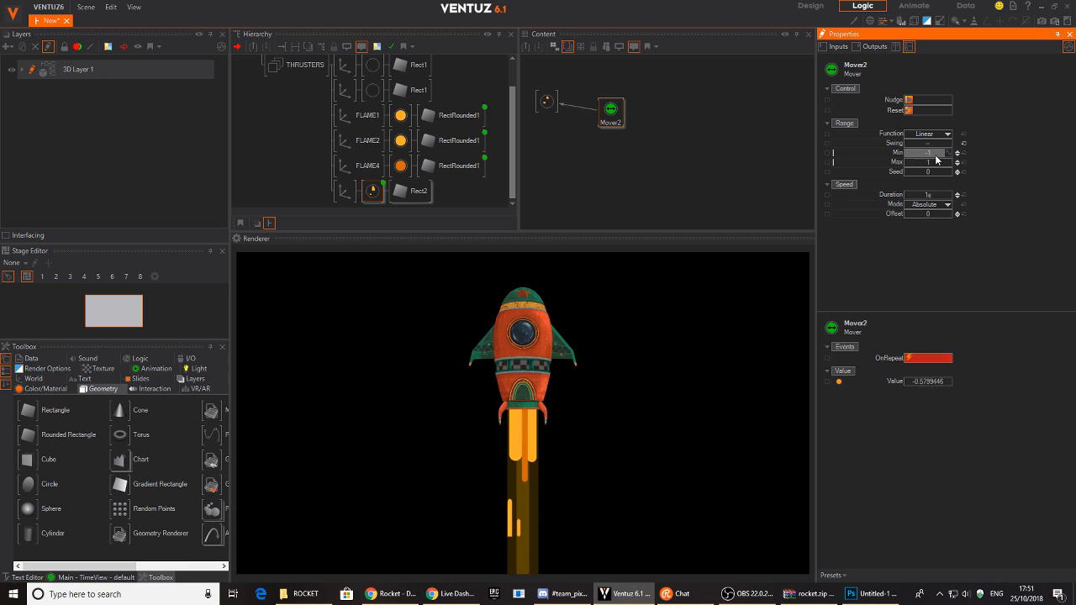
pyautogui.write('1')
pyautogui.press('Return')
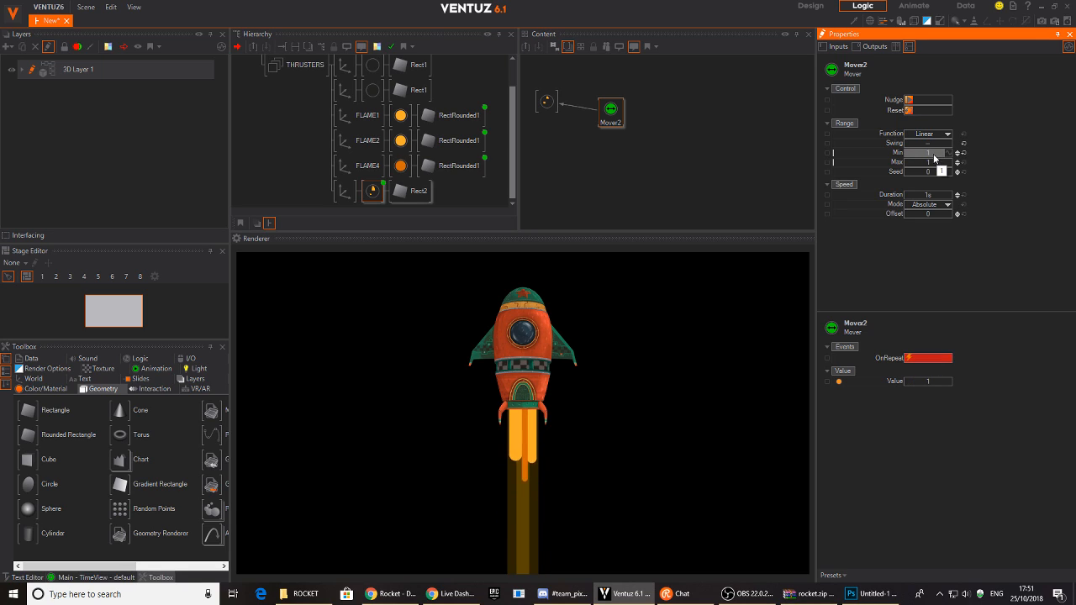
pyautogui.write('-1')
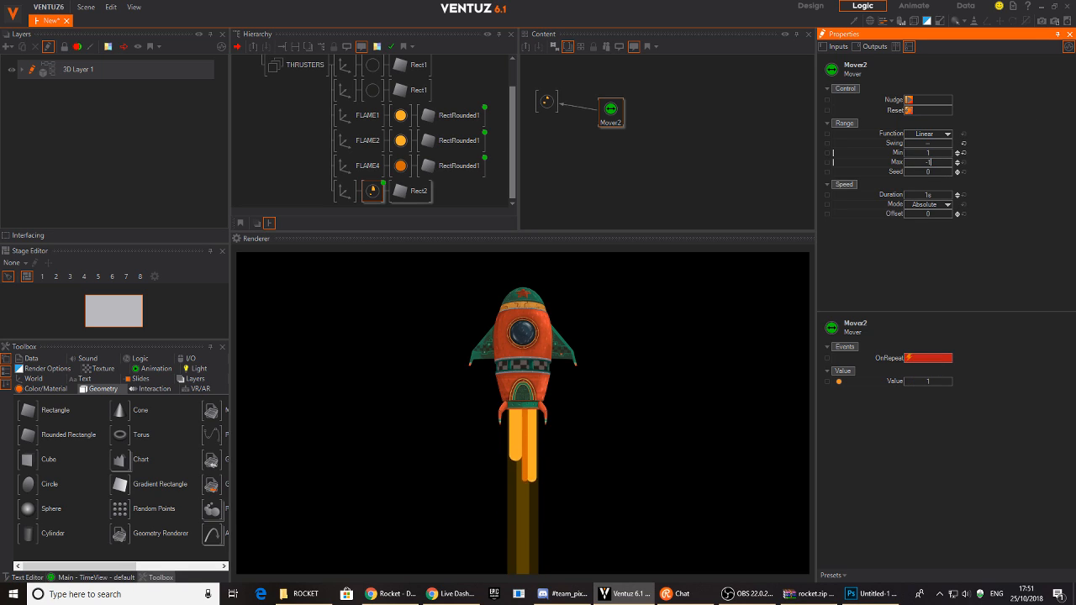
pyautogui.press('Return')
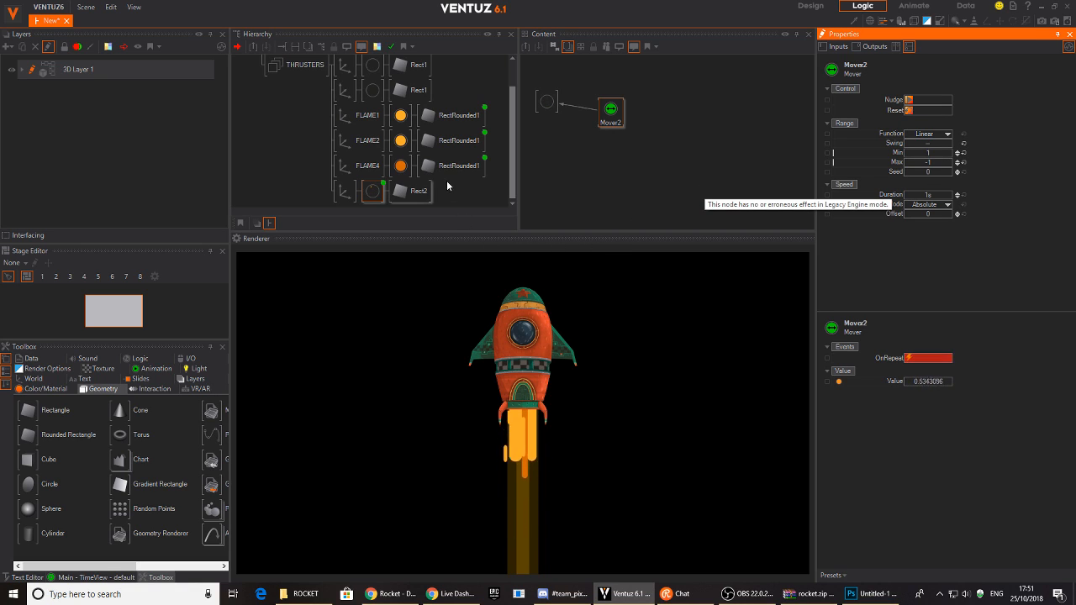
pyautogui.click(309, 192)
# - Make the speed-lines material's base colour slightly redder
pyautogui.click(372, 191)
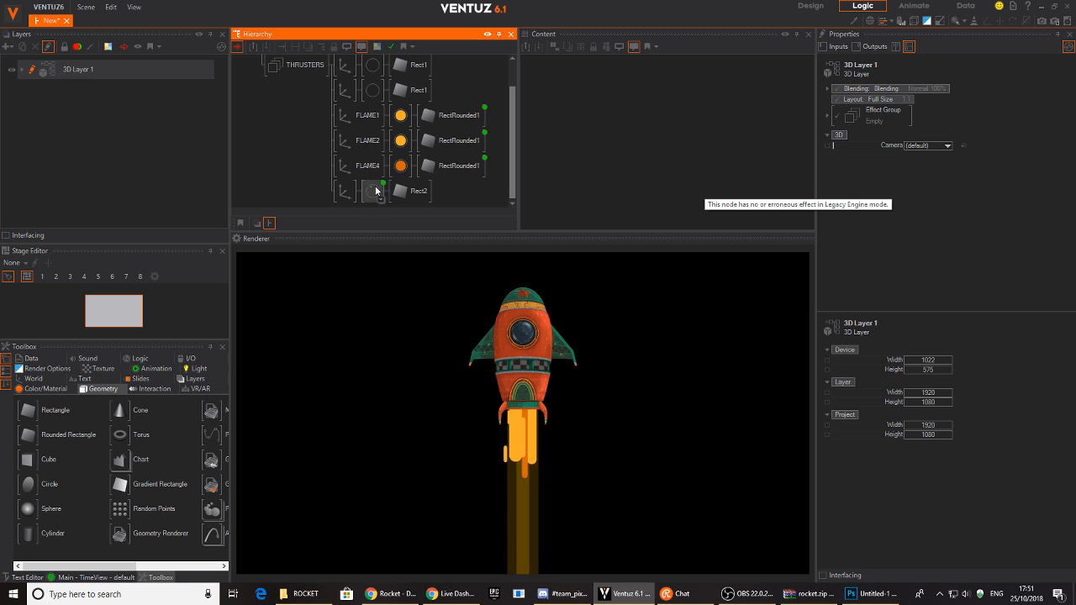
pyautogui.click(975, 169)
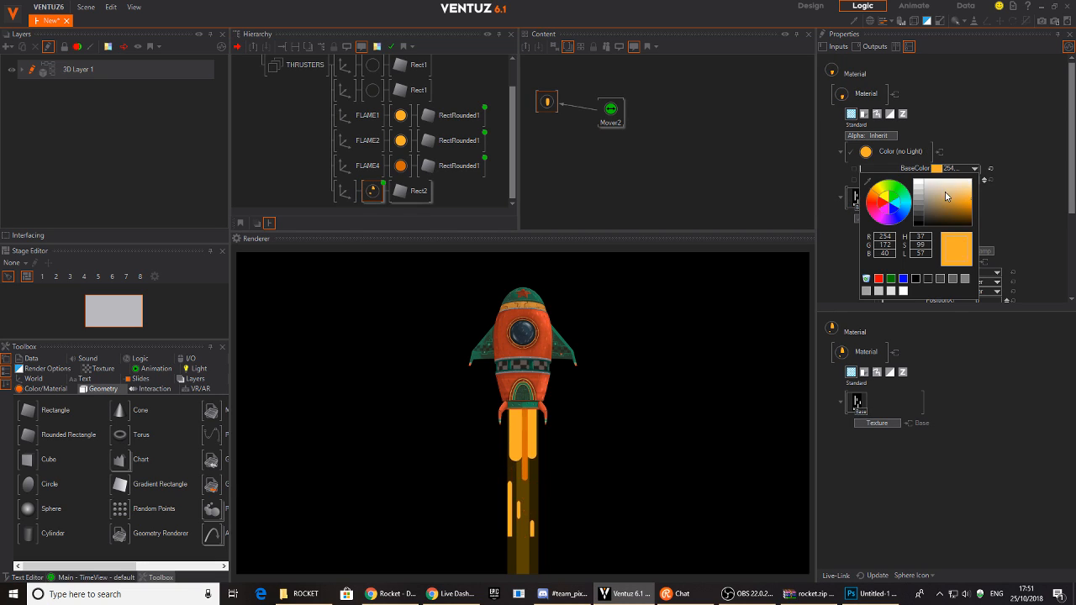
pyautogui.click(874, 198)
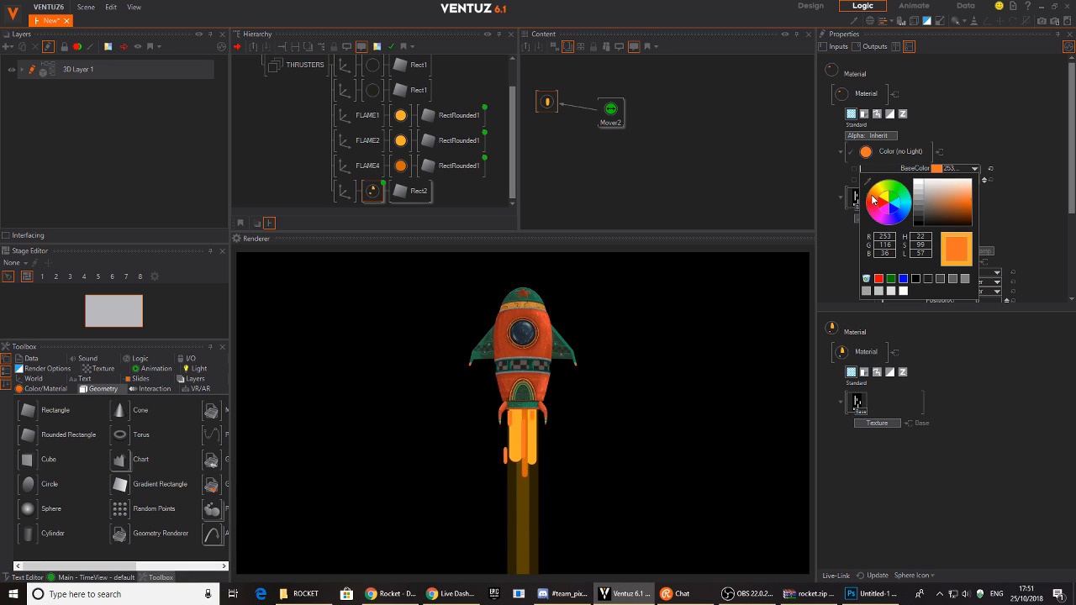
# - Adjust Rect2's SizeX width and nudge its axis right to X 0.02
pyautogui.click(406, 195)
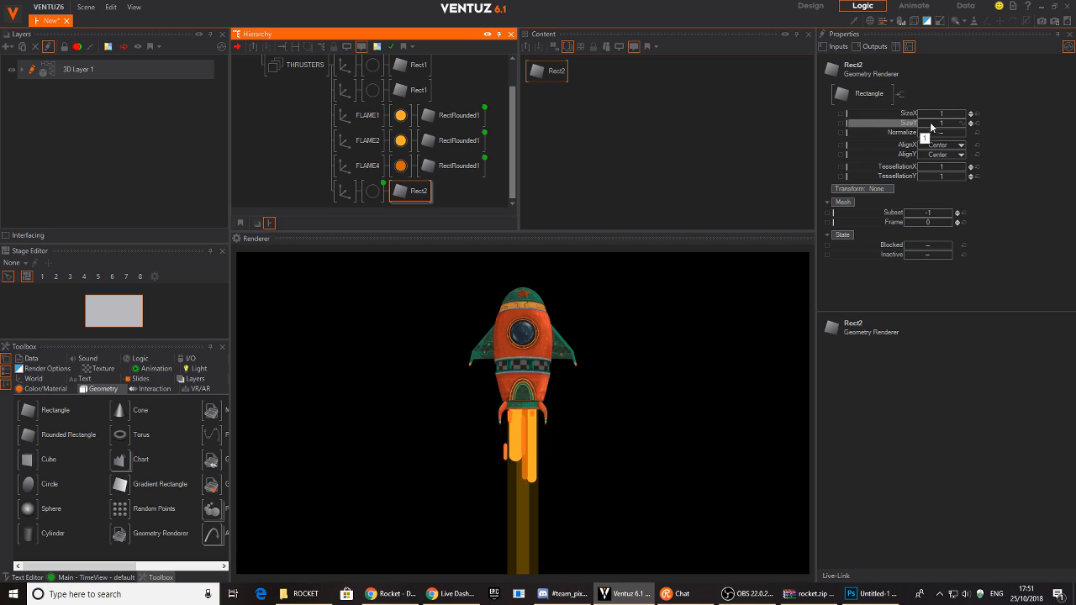
pyautogui.click(941, 113)
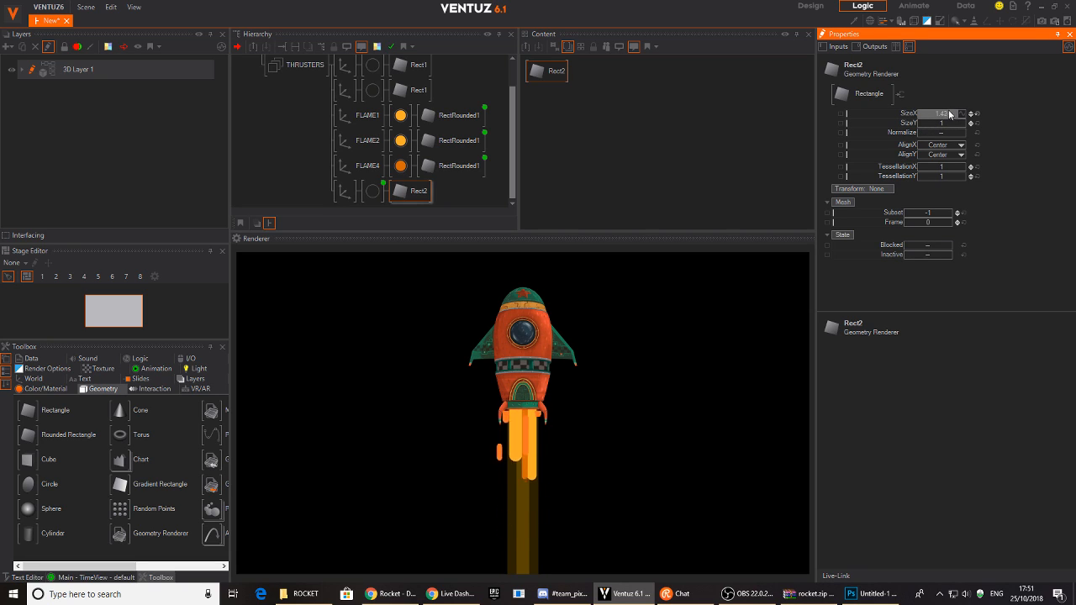
pyautogui.click(345, 192)
pyautogui.moveTo(925, 103)
pyautogui.mouseDown()
pyautogui.moveTo(939, 102)
pyautogui.moveTo(918, 112)
pyautogui.moveTo(949, 117)
pyautogui.moveTo(931, 114)
pyautogui.mouseUp()
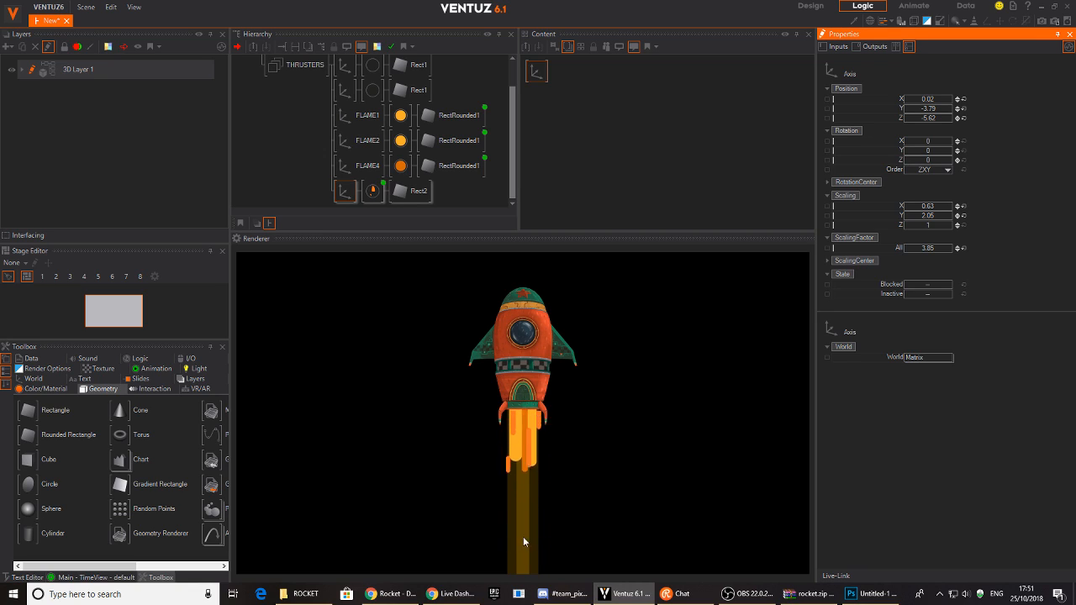
# - Add an Alpha texture stage to the trail material using the White alpha ramp gradient
pyautogui.click(372, 191)
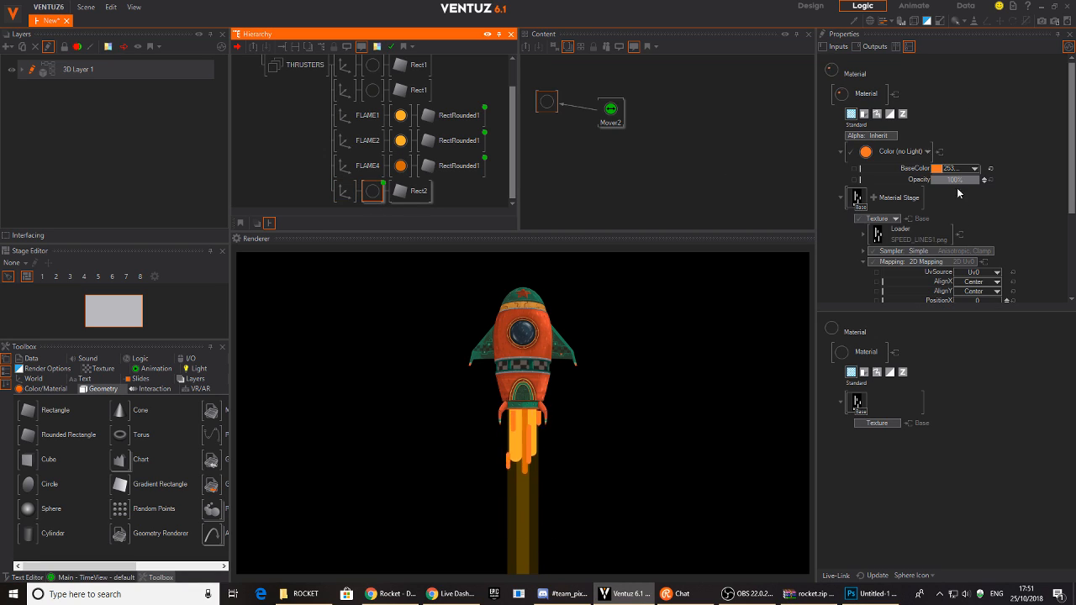
pyautogui.click(873, 197)
pyautogui.moveTo(840, 193)
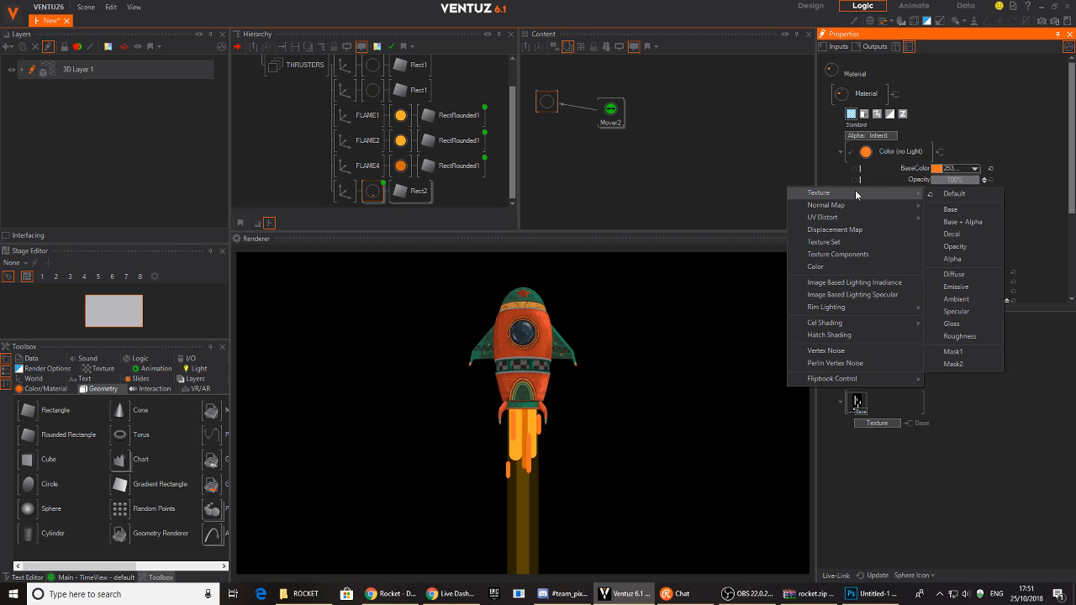
pyautogui.click(953, 259)
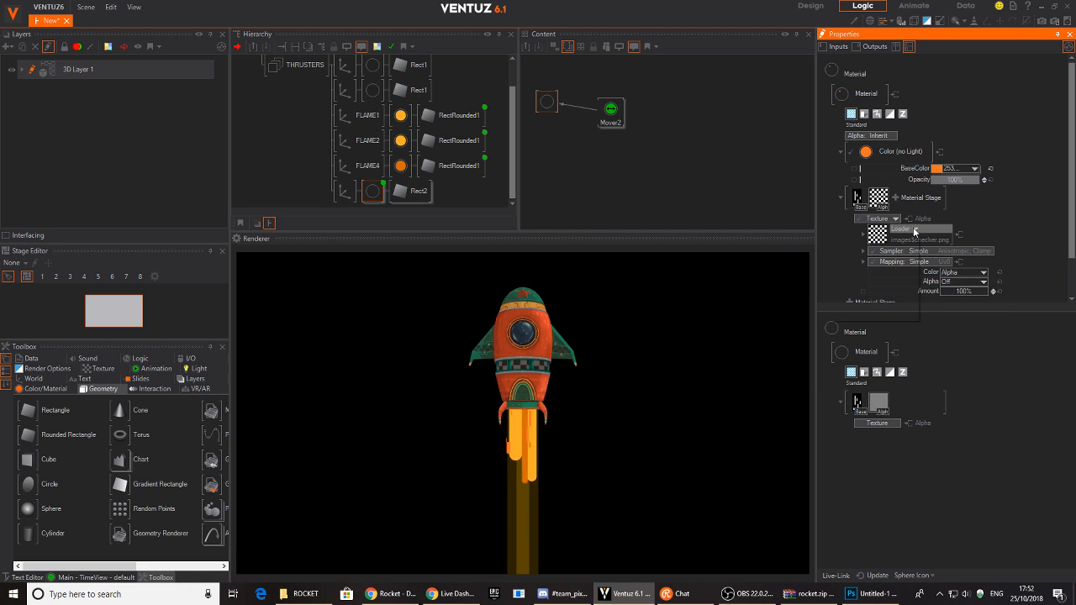
pyautogui.click(914, 231)
pyautogui.moveTo(882, 262)
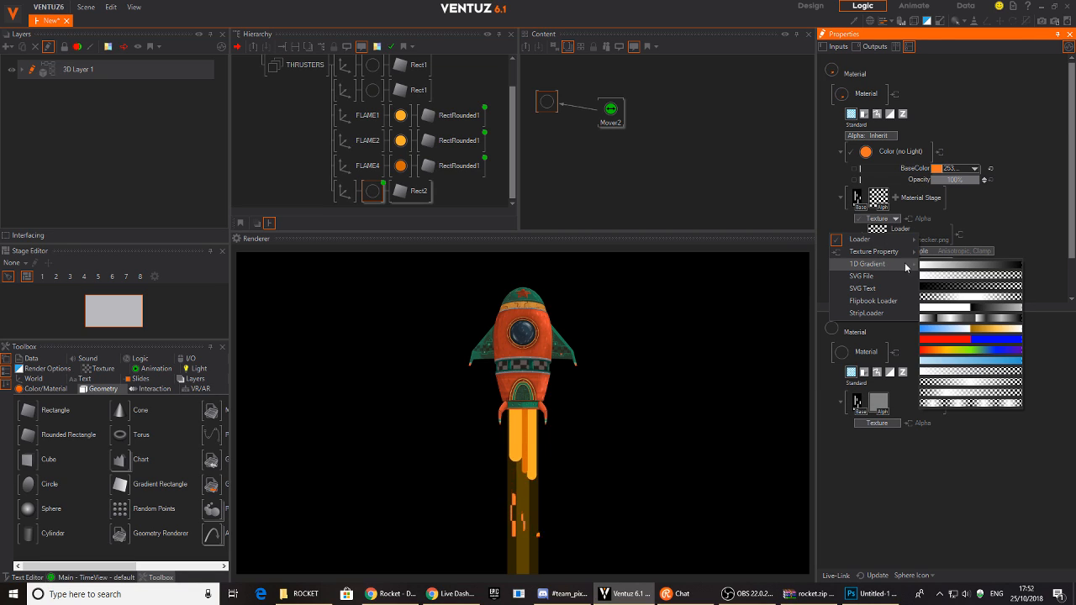
pyautogui.click(950, 279)
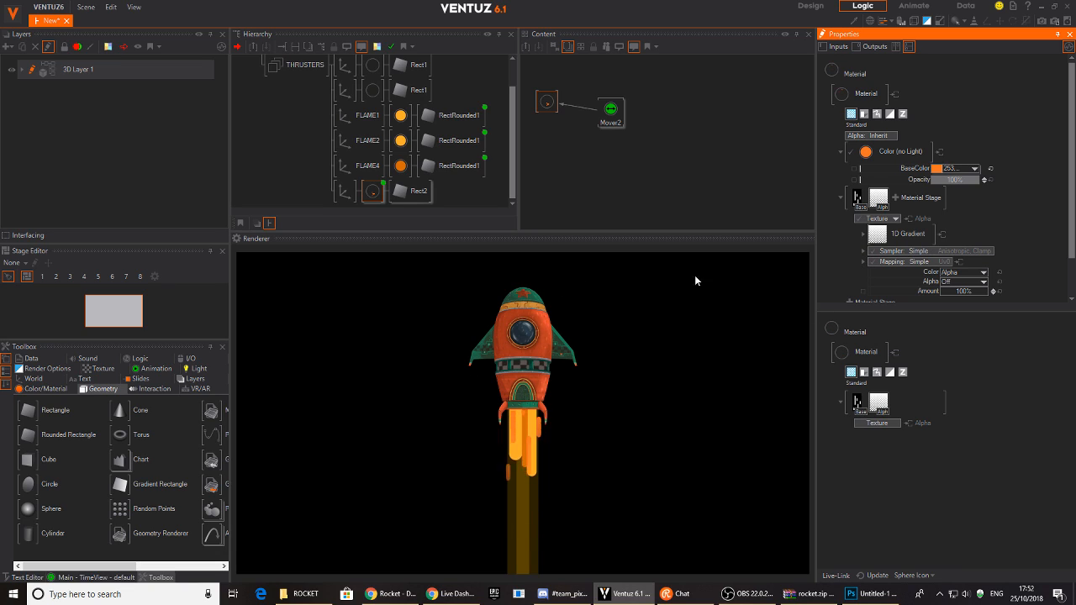
# - Adjust the alpha ramp's gradient stops, sliding the white stop further along
pyautogui.click(874, 238)
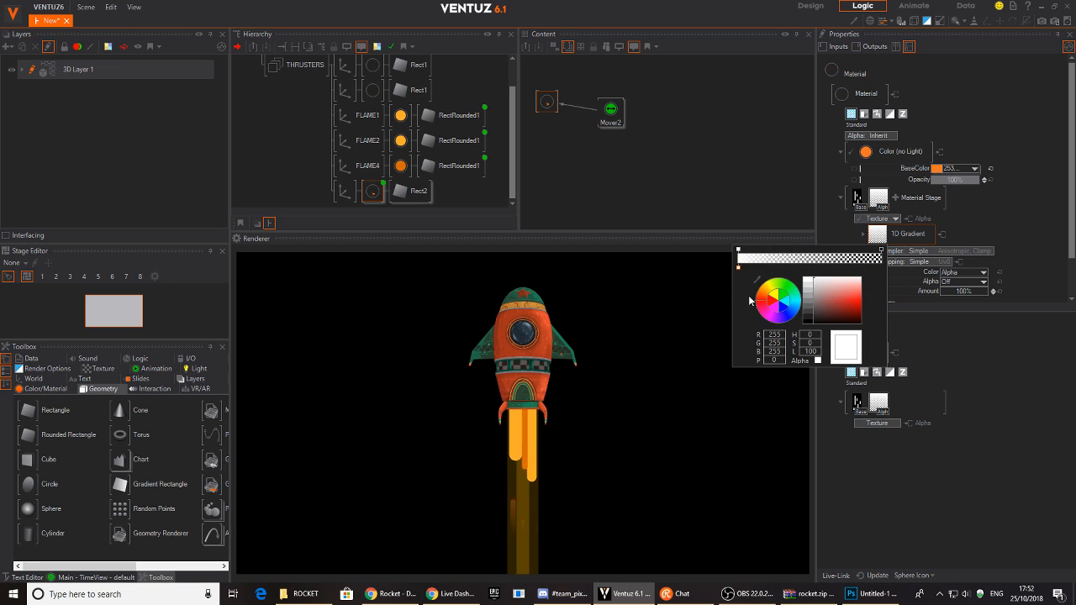
pyautogui.moveTo(740, 270); pyautogui.dragTo(714, 268)
pyautogui.moveTo(882, 251)
pyautogui.mouseDown()
pyautogui.moveTo(774, 258)
pyautogui.moveTo(881, 252)
pyautogui.mouseUp()
pyautogui.click(742, 250)
pyautogui.moveTo(744, 253); pyautogui.dragTo(828, 252)
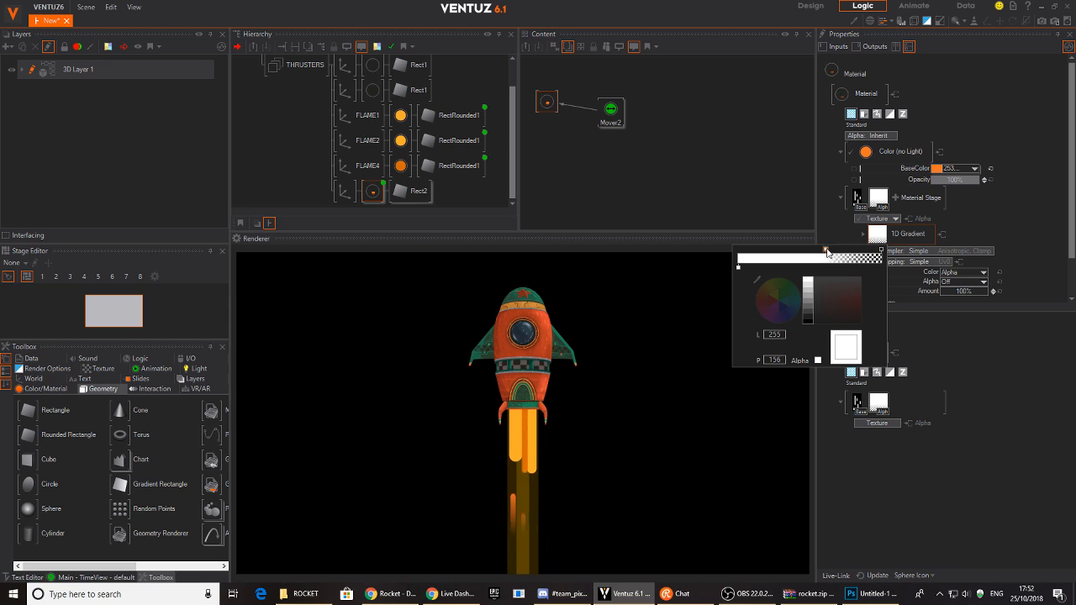
pyautogui.click(646, 204)
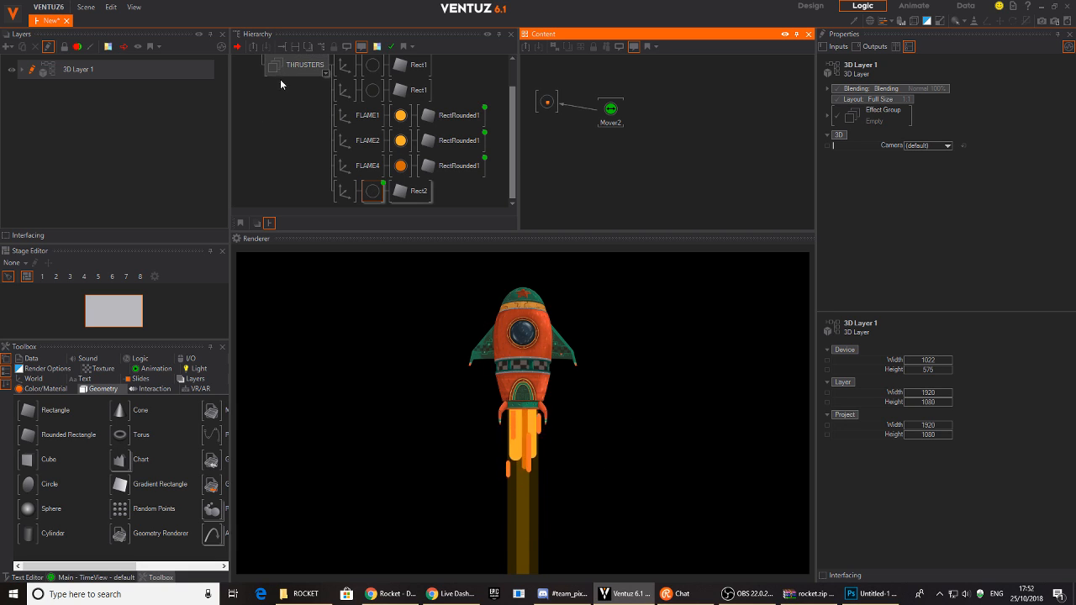
# - Insert an Axis node before the ROCKET group and lower it via Position Y
pyautogui.moveTo(280, 105); pyautogui.dragTo(292, 137, button='middle')
pyautogui.write('AX')
pyautogui.click(307, 165)
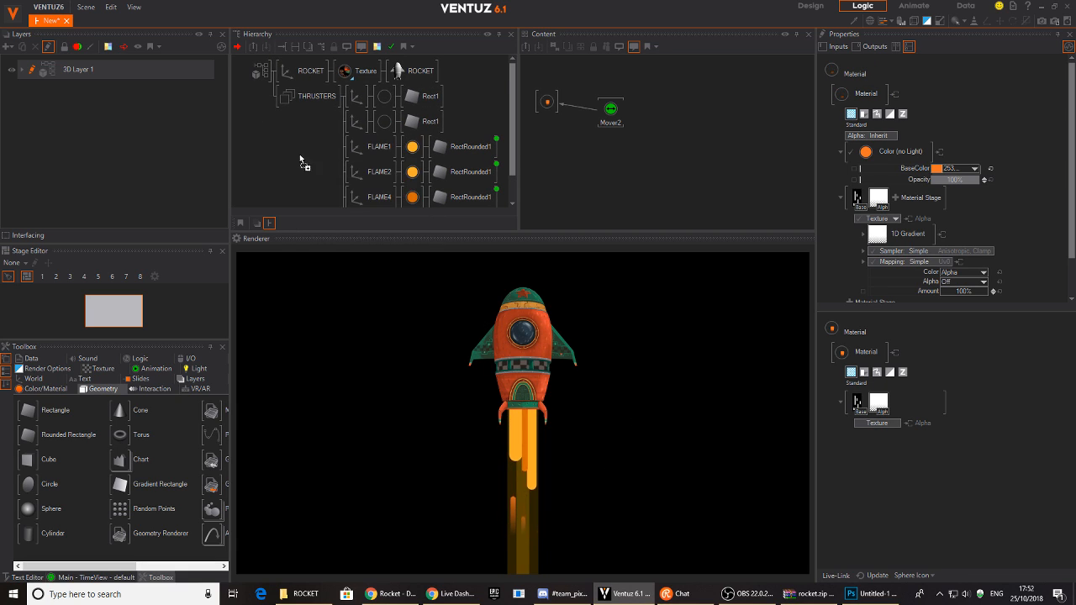
pyautogui.click(278, 80)
pyautogui.moveTo(925, 109); pyautogui.dragTo(910, 114)
# - Add a Gradient 2D layer above 3D Layer 1 and name it BG_COLOR
pyautogui.click(88, 113)
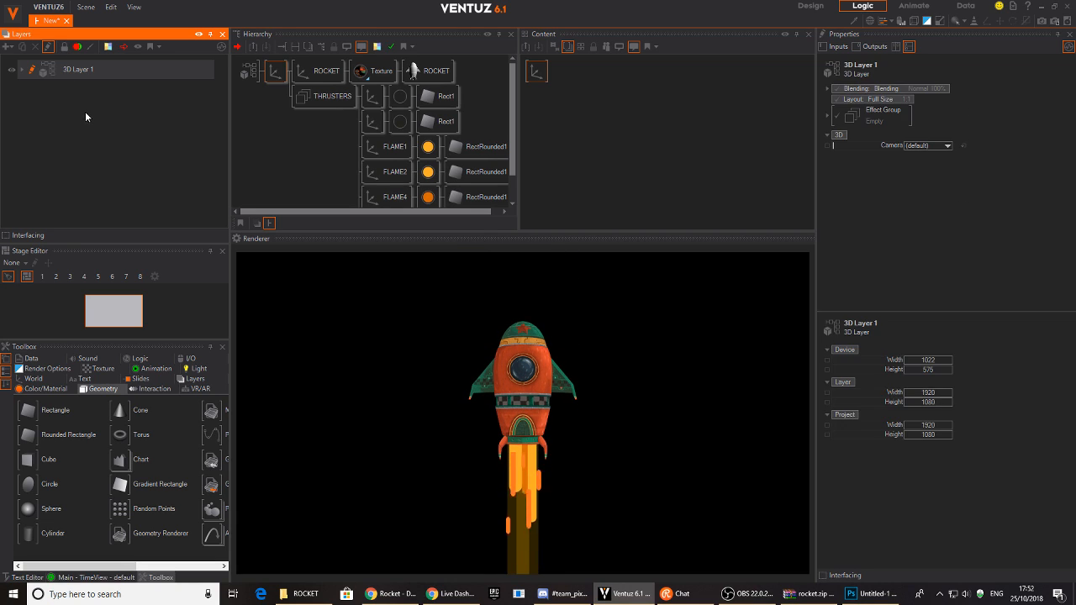
pyautogui.click(8, 47)
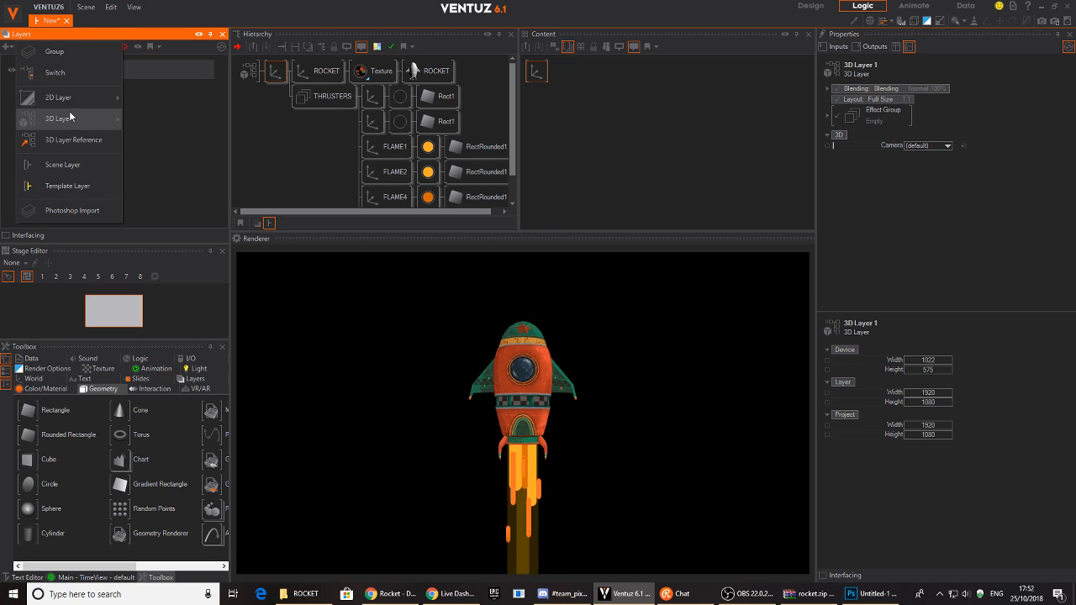
pyautogui.moveTo(84, 96)
pyautogui.click(150, 118)
pyautogui.moveTo(82, 98); pyautogui.dragTo(83, 75)
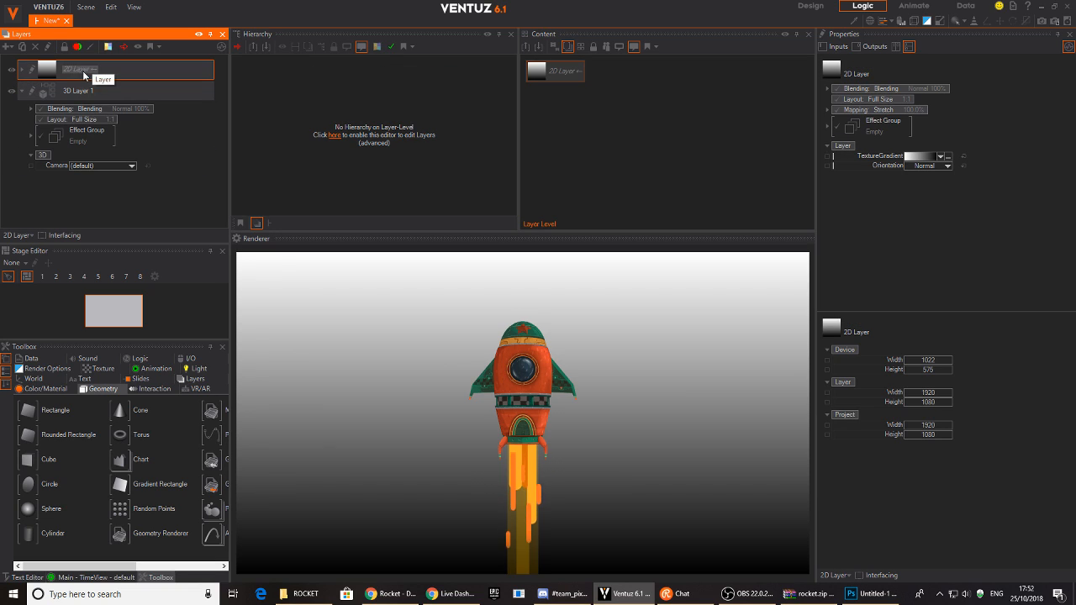
pyautogui.click(84, 70)
pyautogui.click(93, 70)
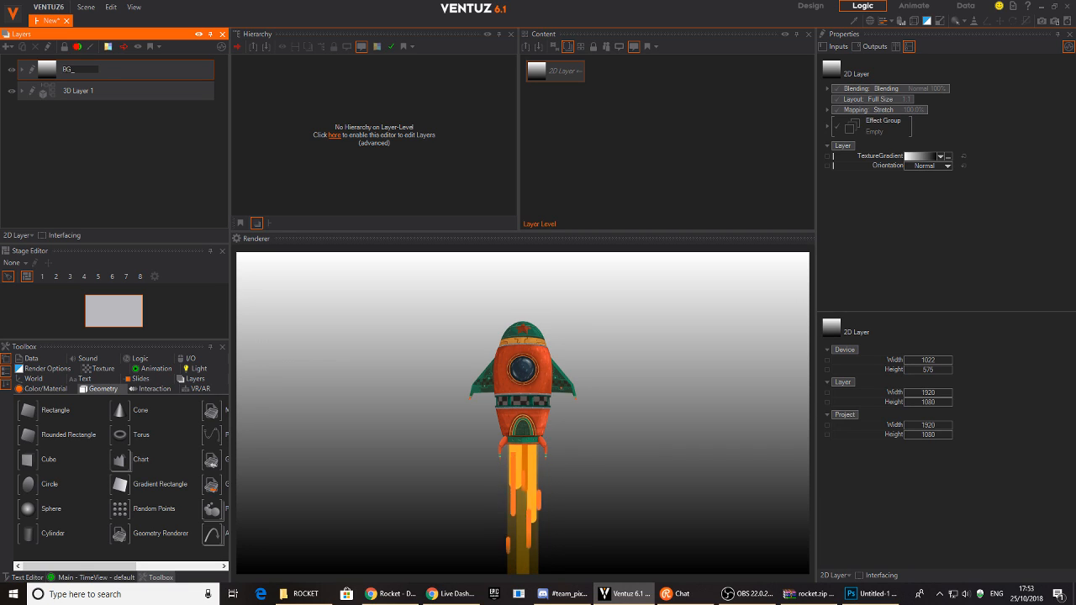
pyautogui.press('Return')
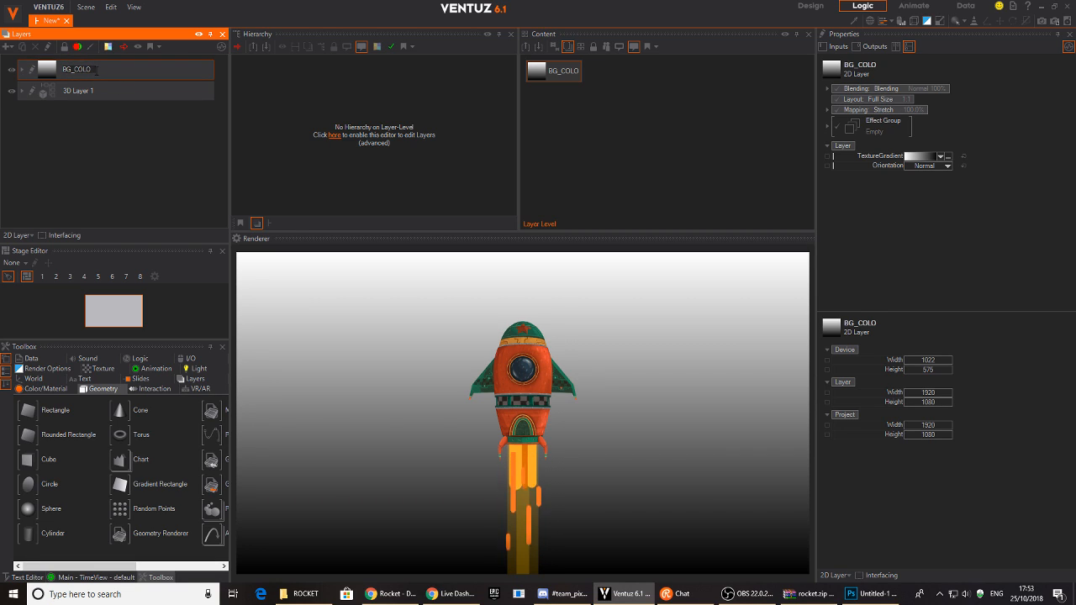
pyautogui.write('r')
pyautogui.press('Return')
pyautogui.press('Return')
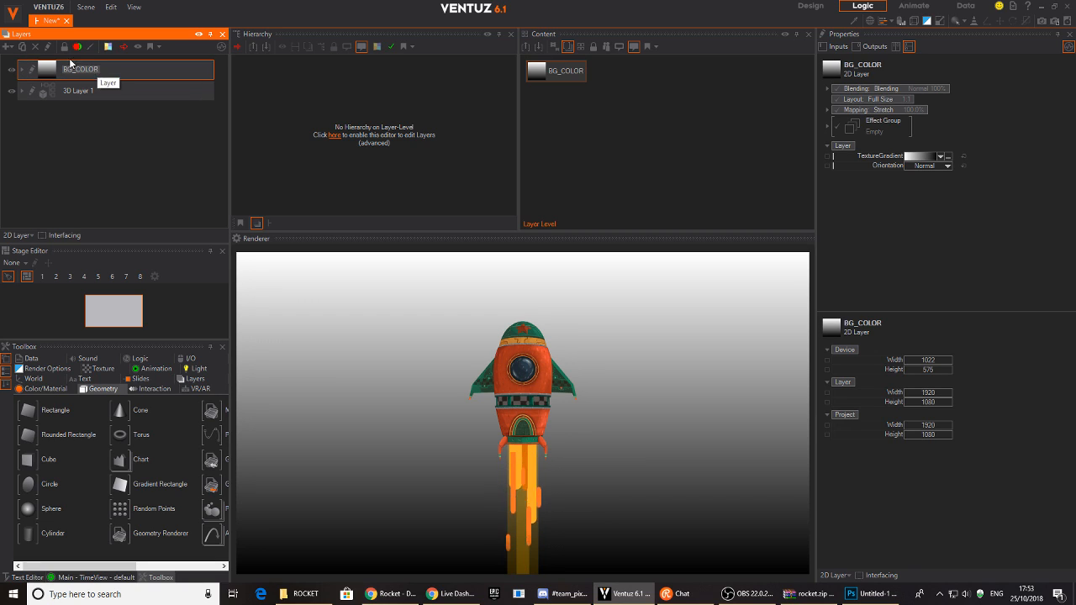
# - Set the BG_COLOR gradient from dark purple to near-black grey
pyautogui.click(45, 72)
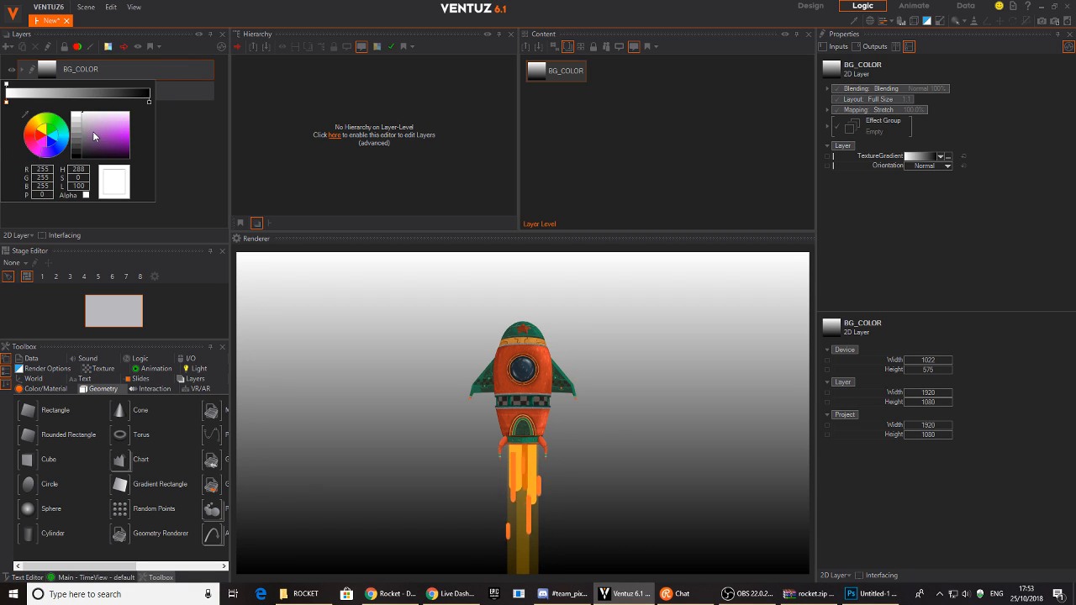
pyautogui.moveTo(130, 150); pyautogui.dragTo(131, 154)
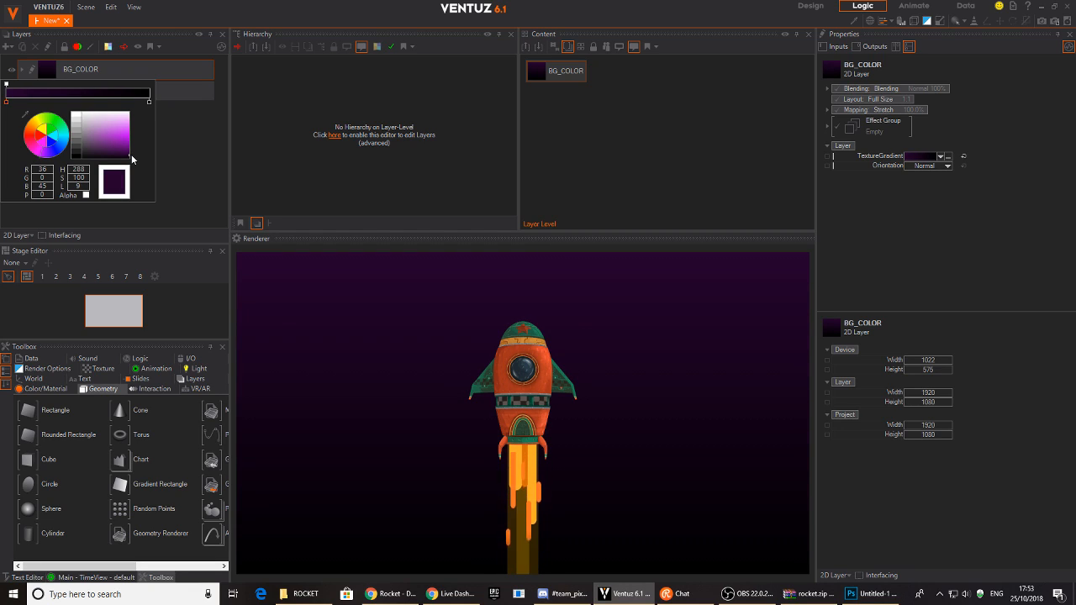
pyautogui.click(150, 104)
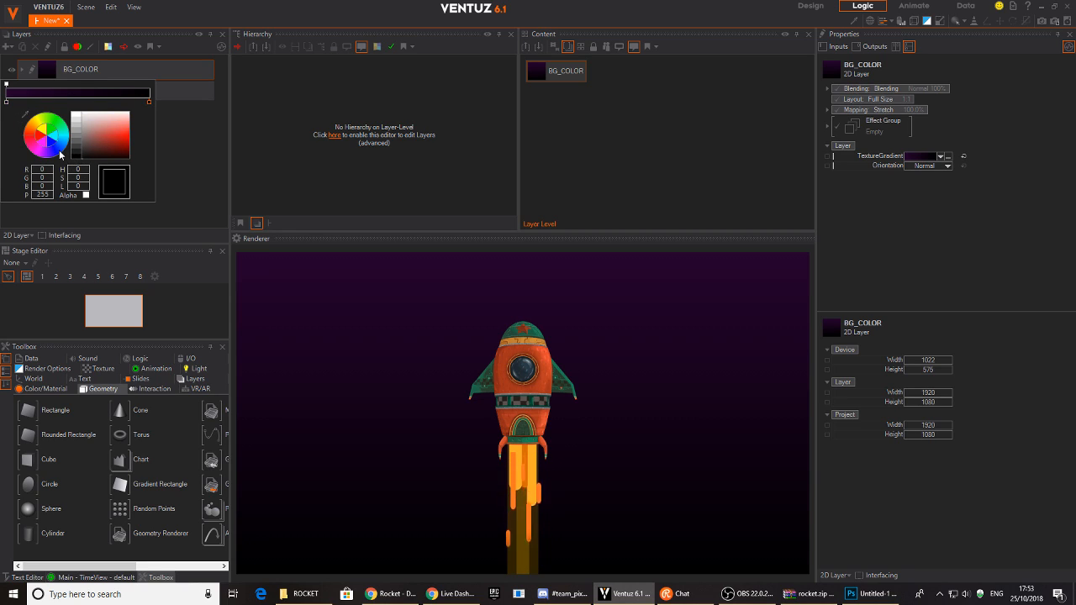
pyautogui.click(87, 160)
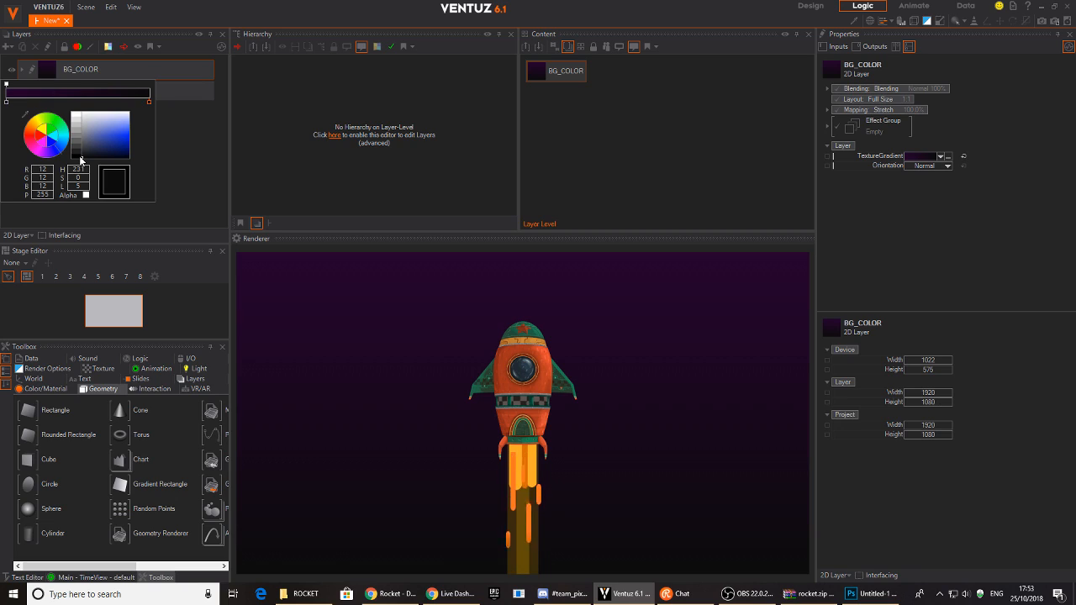
pyautogui.click(301, 101)
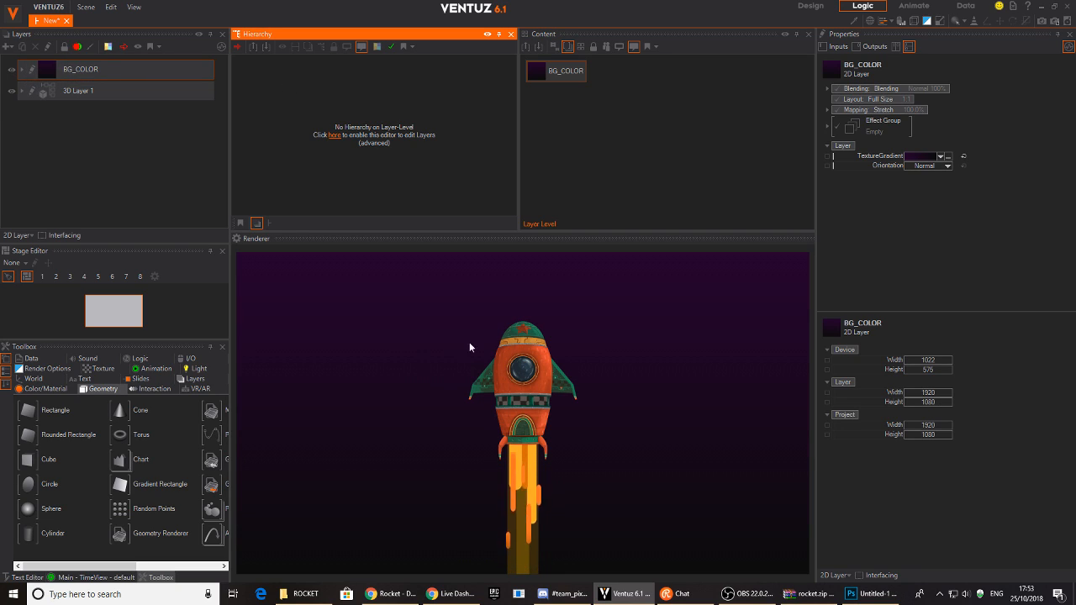
pyautogui.click(30, 94)
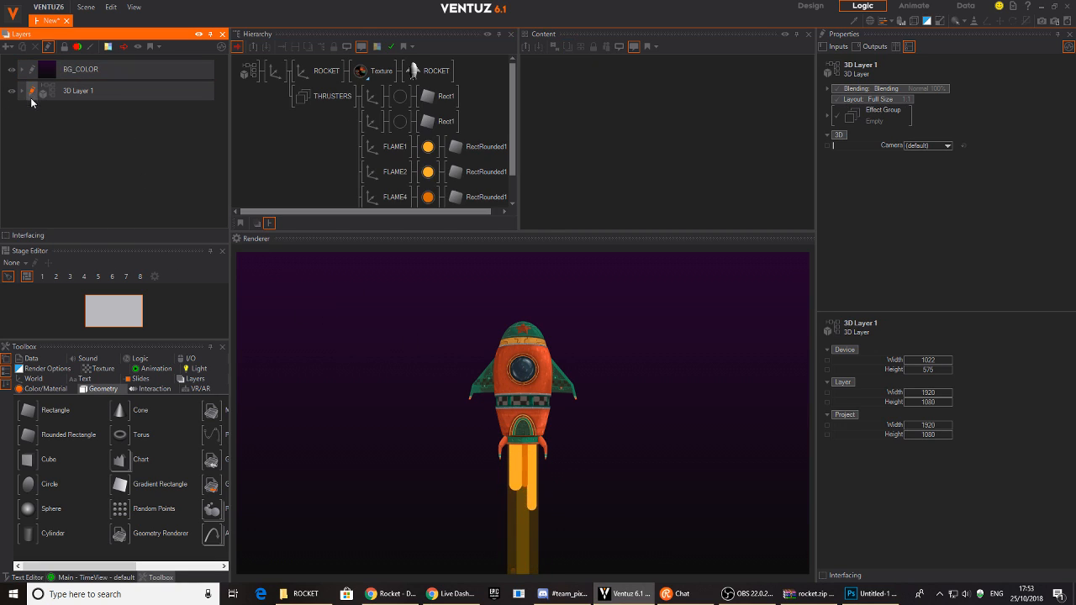
# - Add a Mover and bind the ROCKET axis's Z rotation to it
pyautogui.click(307, 72)
pyautogui.moveTo(935, 157); pyautogui.dragTo(905, 151)
pyautogui.click(608, 115)
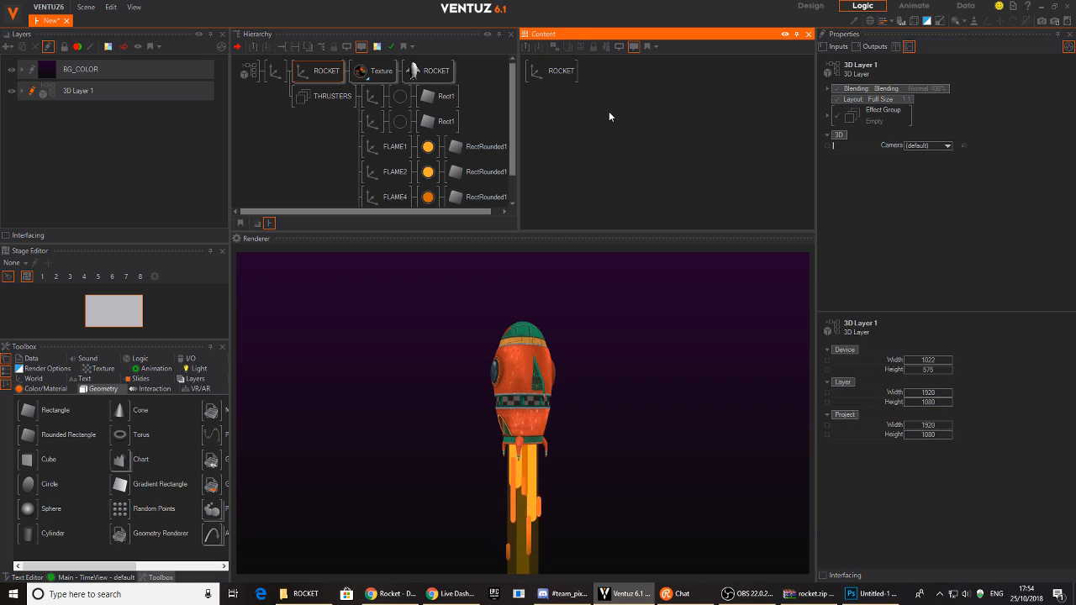
pyautogui.doubleClick(611, 111)
pyautogui.write('mover')
pyautogui.press('Return')
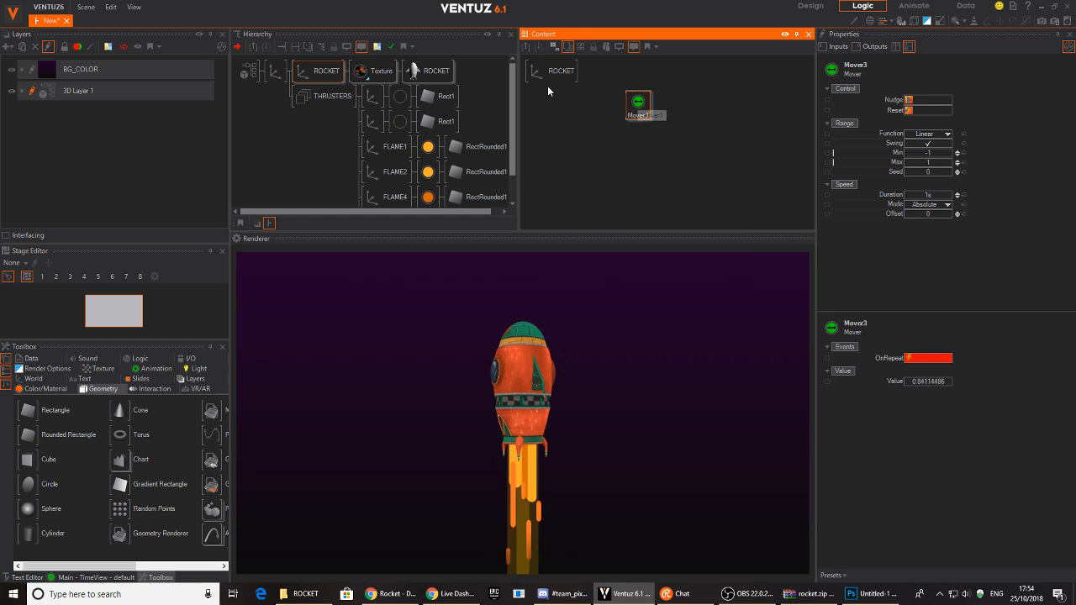
pyautogui.moveTo(553, 75); pyautogui.dragTo(609, 93)
pyautogui.moveTo(904, 158); pyautogui.dragTo(637, 102)
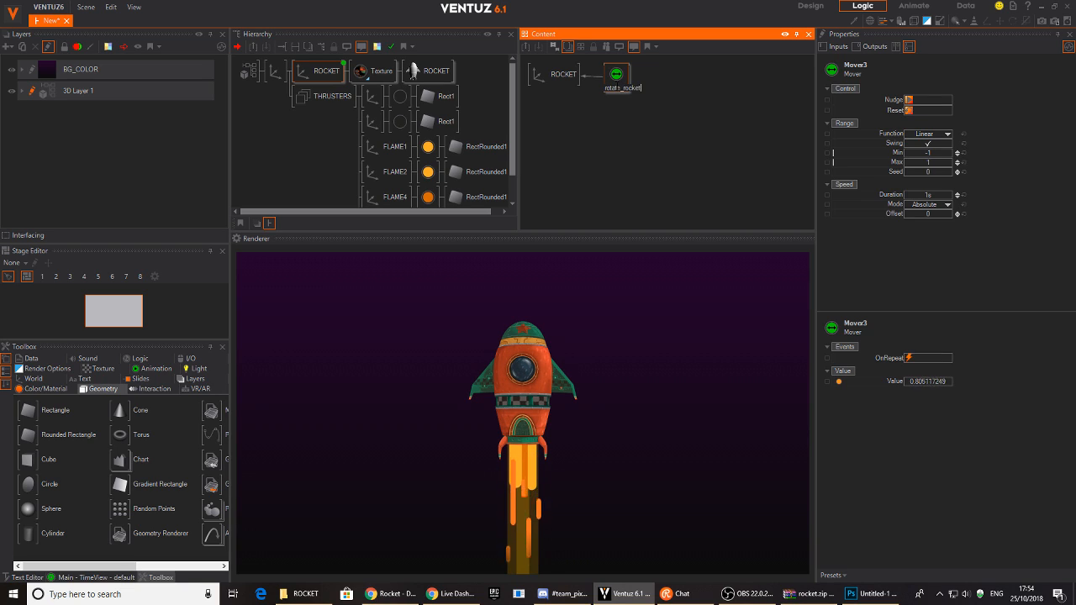
# - Name the Mover rotate_rocket, apply the Rotate CW preset, and set Duration to 13.9s
pyautogui.press('Return')
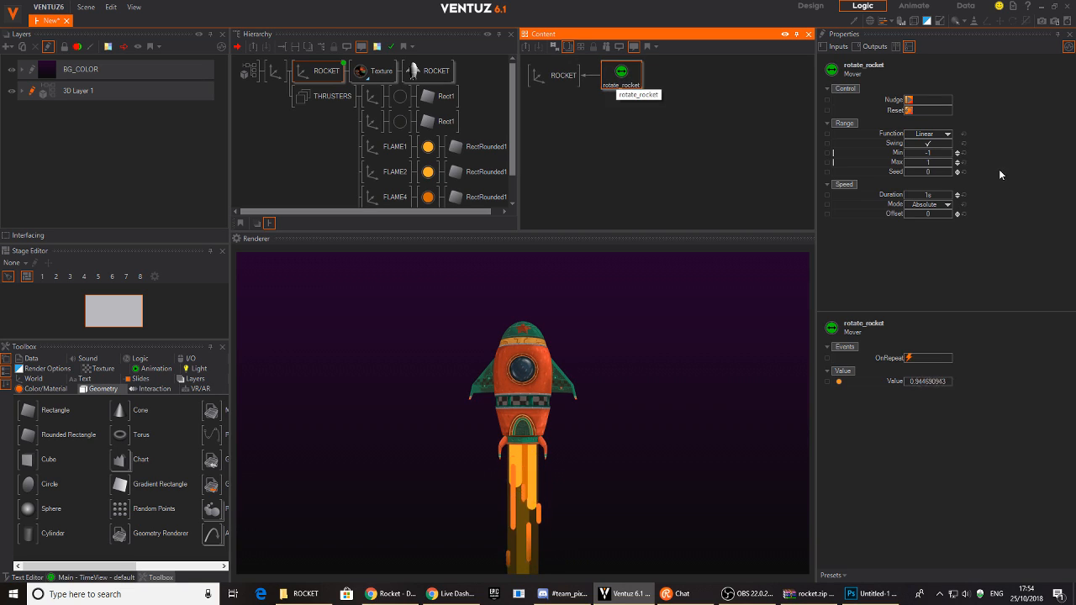
pyautogui.click(832, 575)
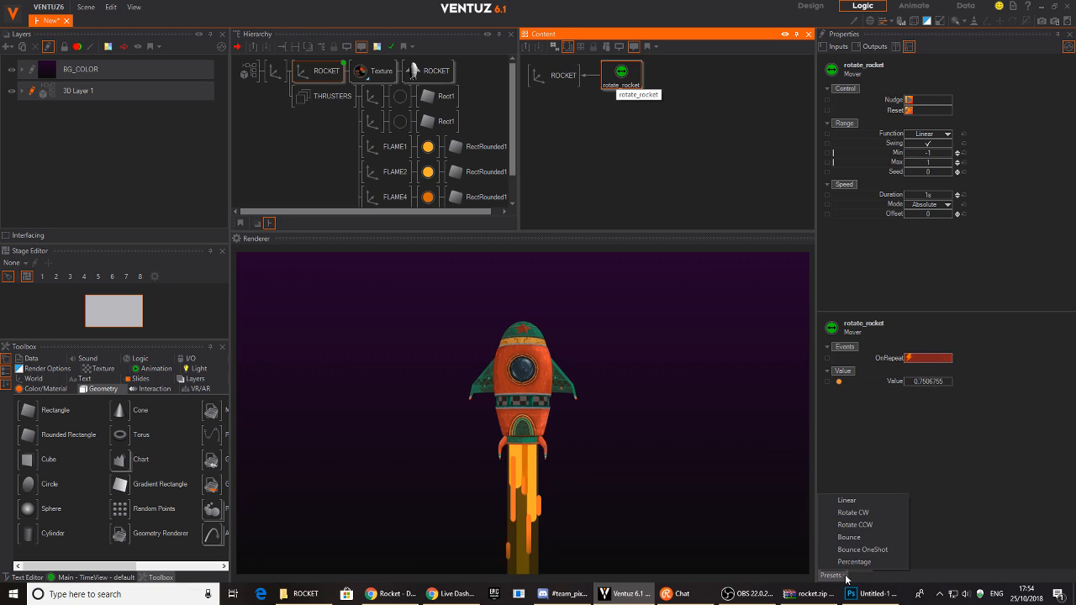
pyautogui.click(853, 513)
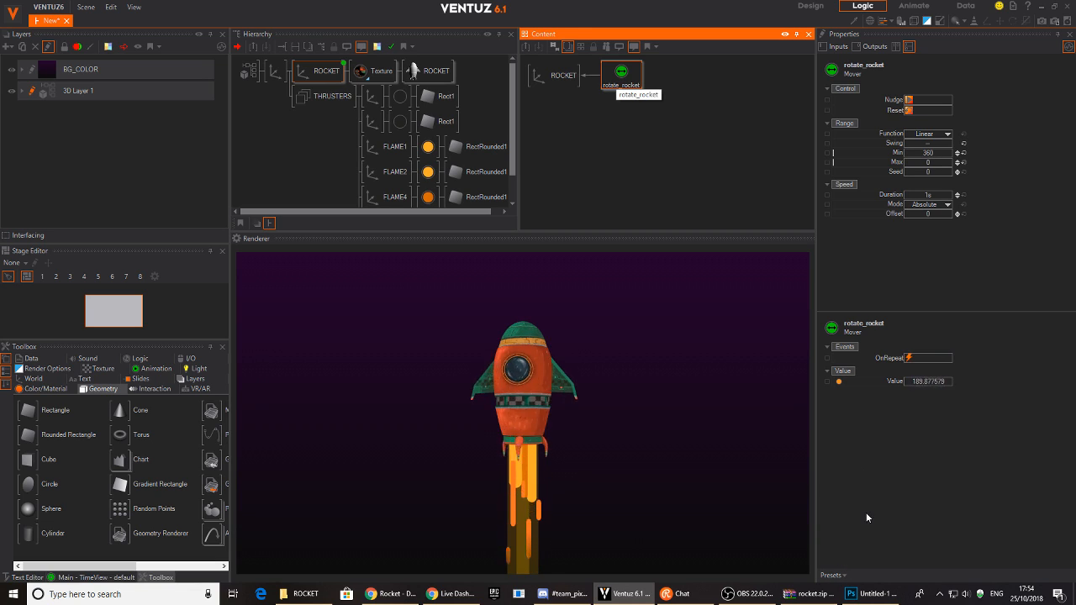
pyautogui.click(942, 198)
pyautogui.moveTo(943, 199)
pyautogui.mouseDown()
pyautogui.moveTo(920, 200)
pyautogui.moveTo(945, 199)
pyautogui.mouseUp()
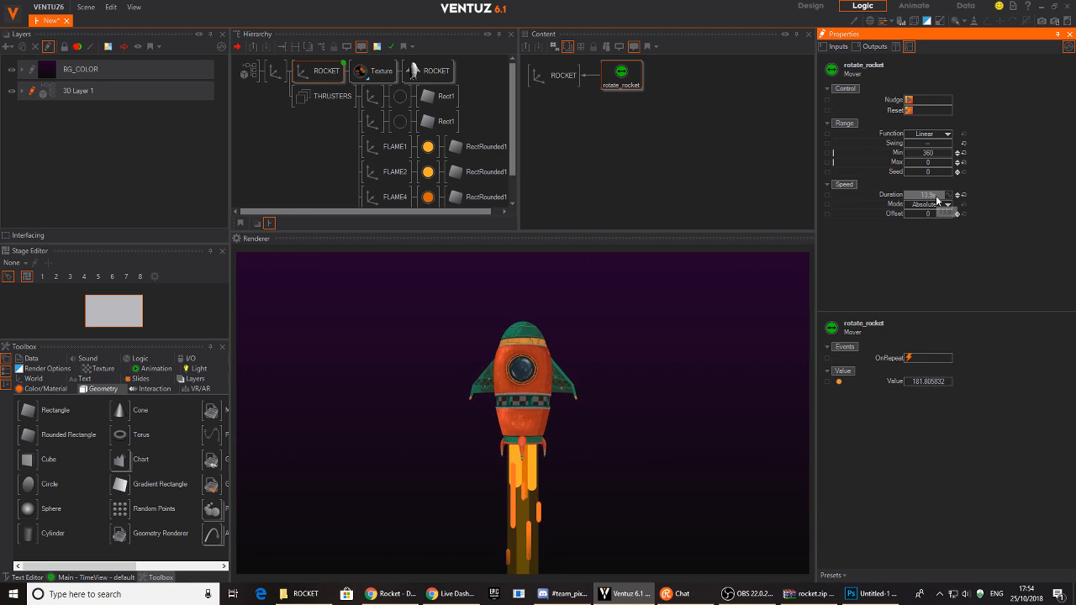
pyautogui.click(292, 153)
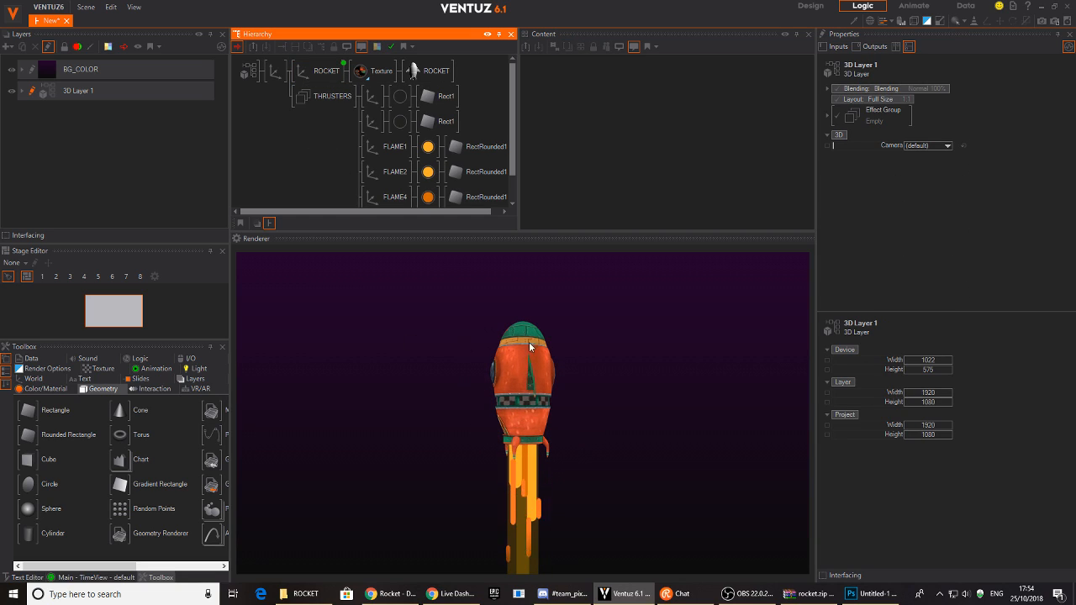
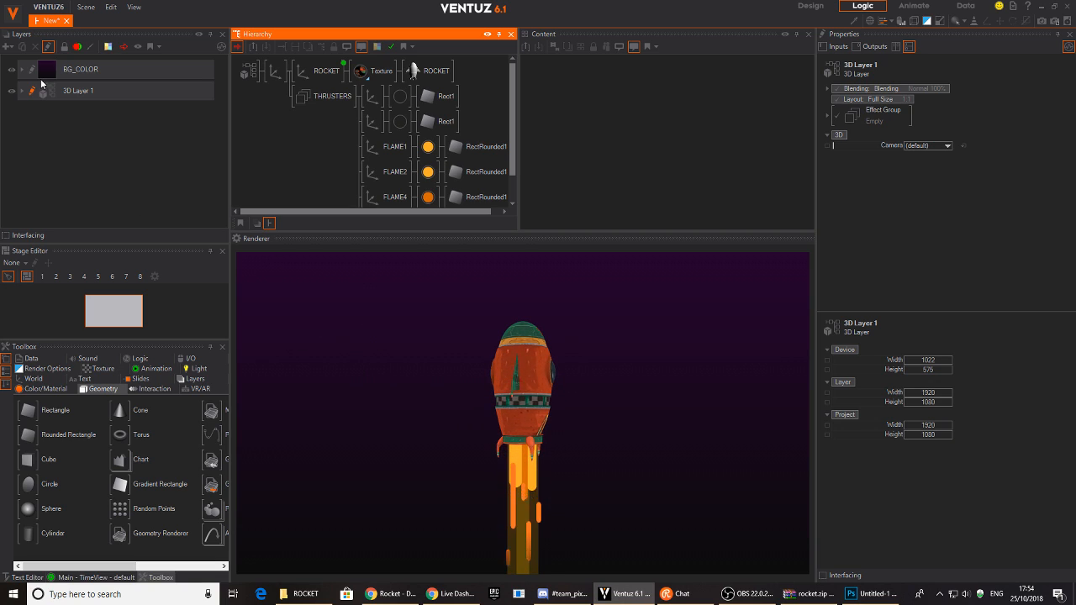
# - Add a standard 3D layer after BG_COLOR and name it STAR_PLANETS
pyautogui.click(84, 74)
pyautogui.doubleClick(72, 74)
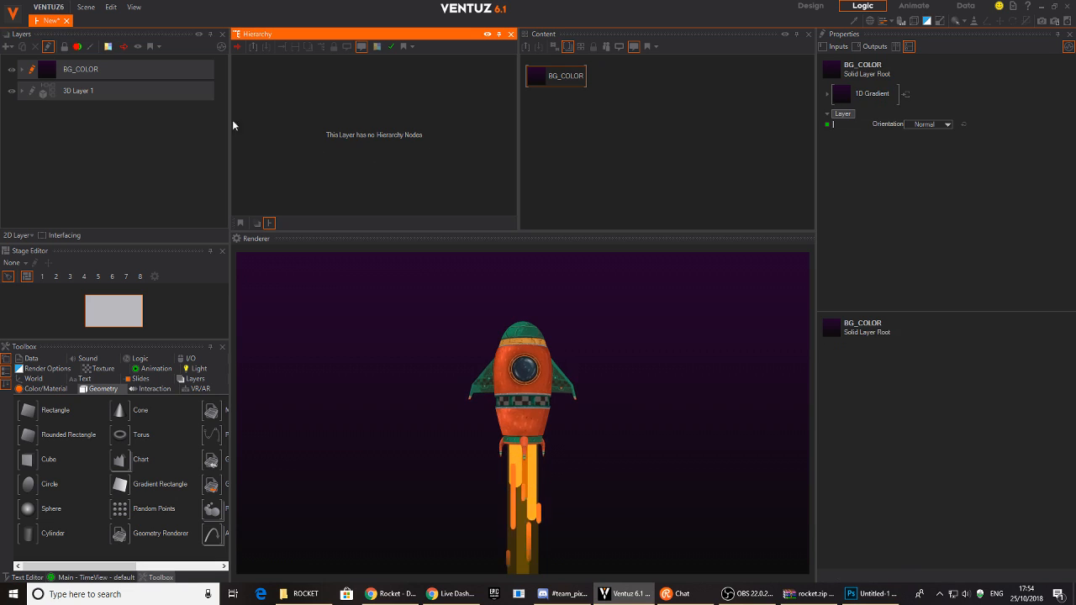
pyautogui.doubleClick(66, 71)
pyautogui.click(130, 67)
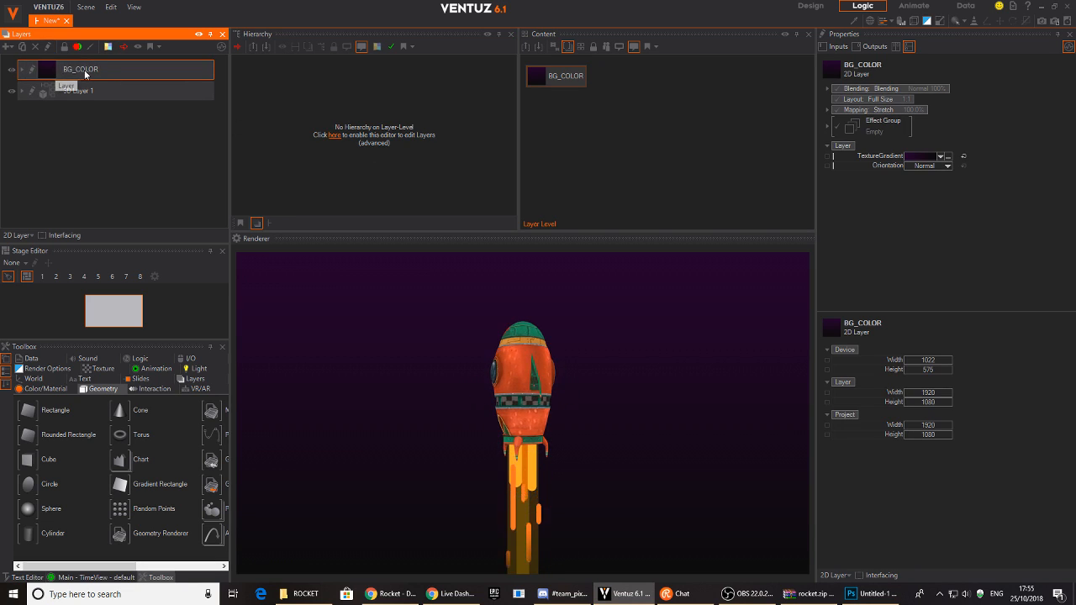
pyautogui.click(9, 47)
pyautogui.moveTo(75, 118)
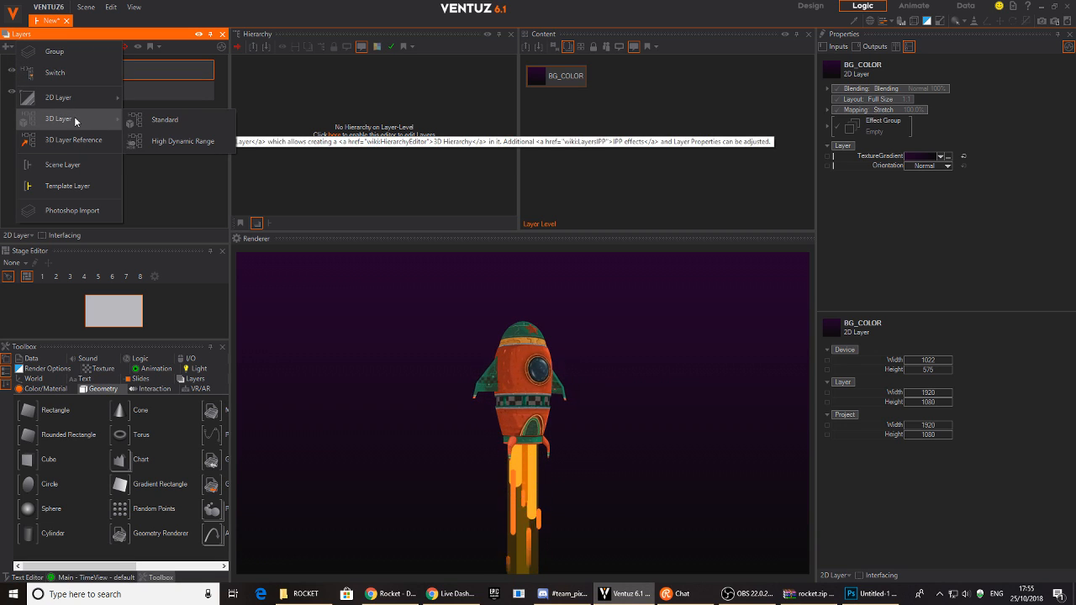
pyautogui.click(138, 121)
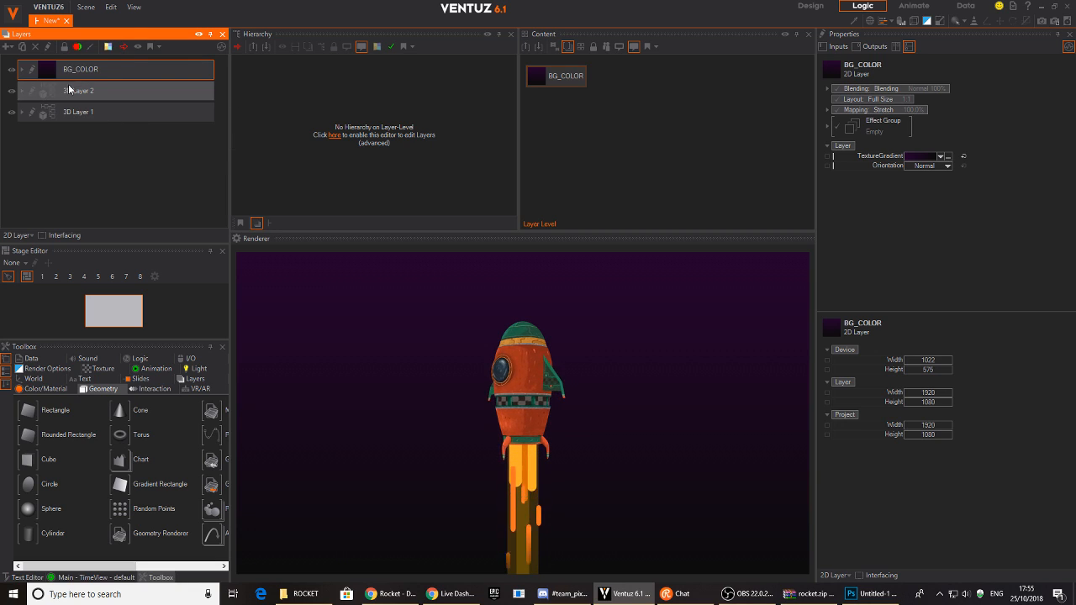
pyautogui.click(31, 97)
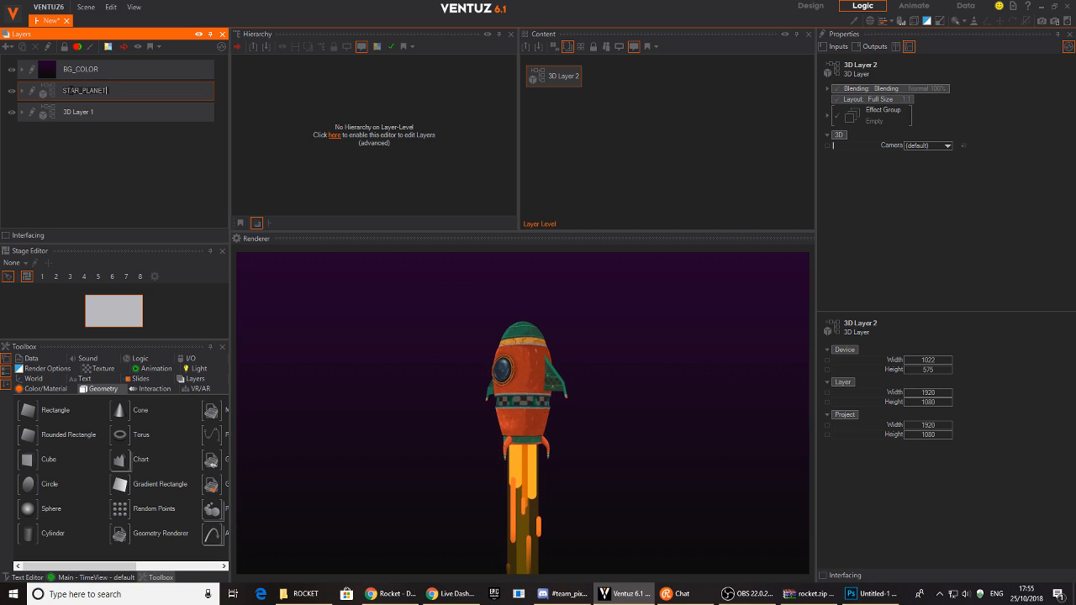
pyautogui.press('Return')
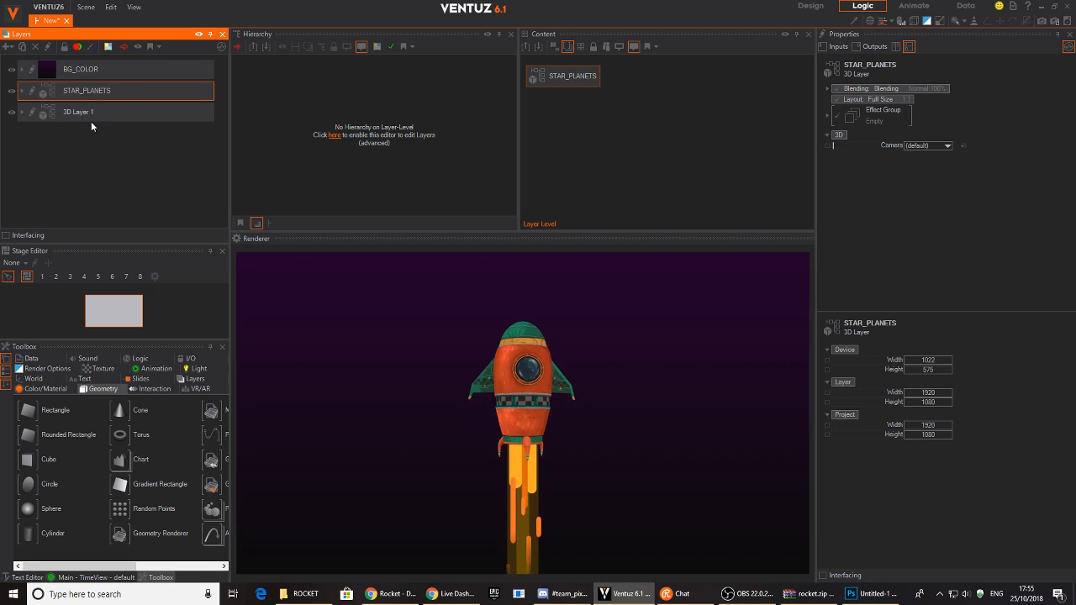
# - Rename 3D Layer 1 to ROCKET
pyautogui.doubleClick(76, 113)
pyautogui.write('ROCKET')
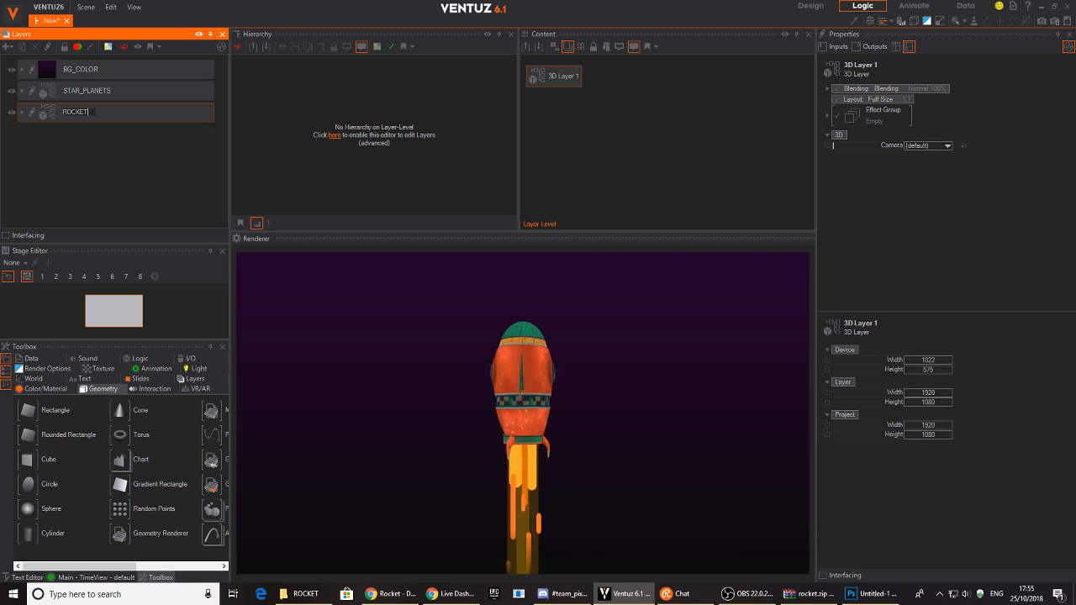
pyautogui.press('Return')
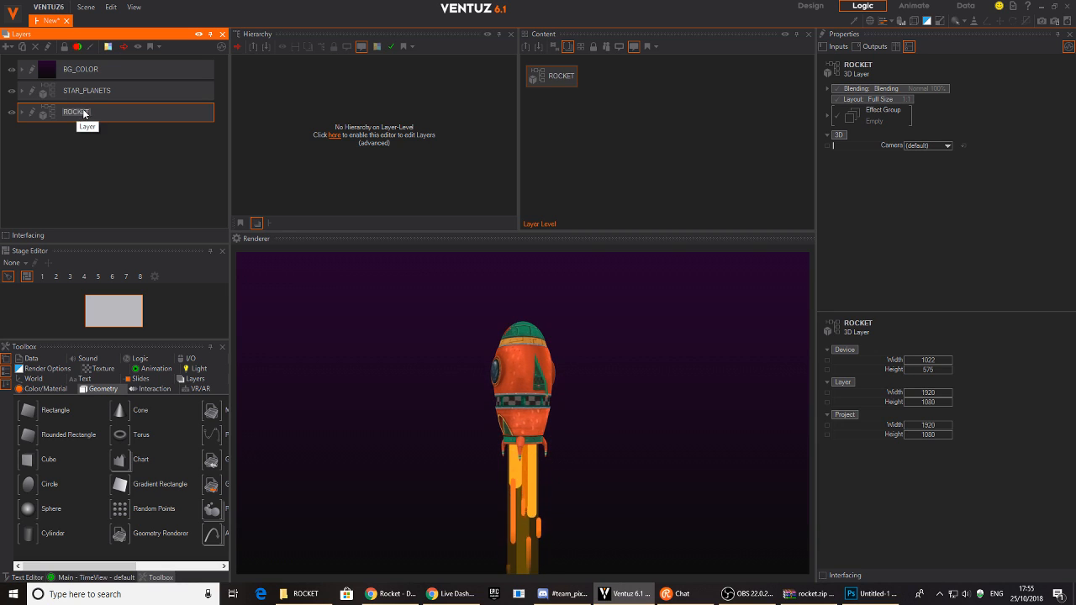
# - Open the STAR_PLANETS layer to show its empty node tree
pyautogui.click(34, 94)
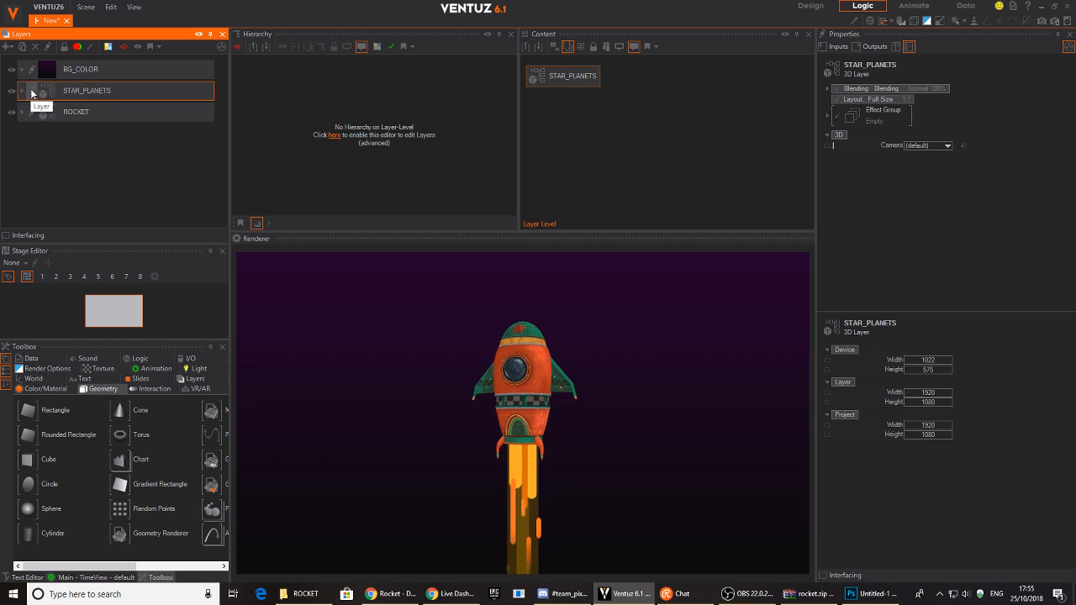
pyautogui.click(32, 90)
pyautogui.click(347, 111)
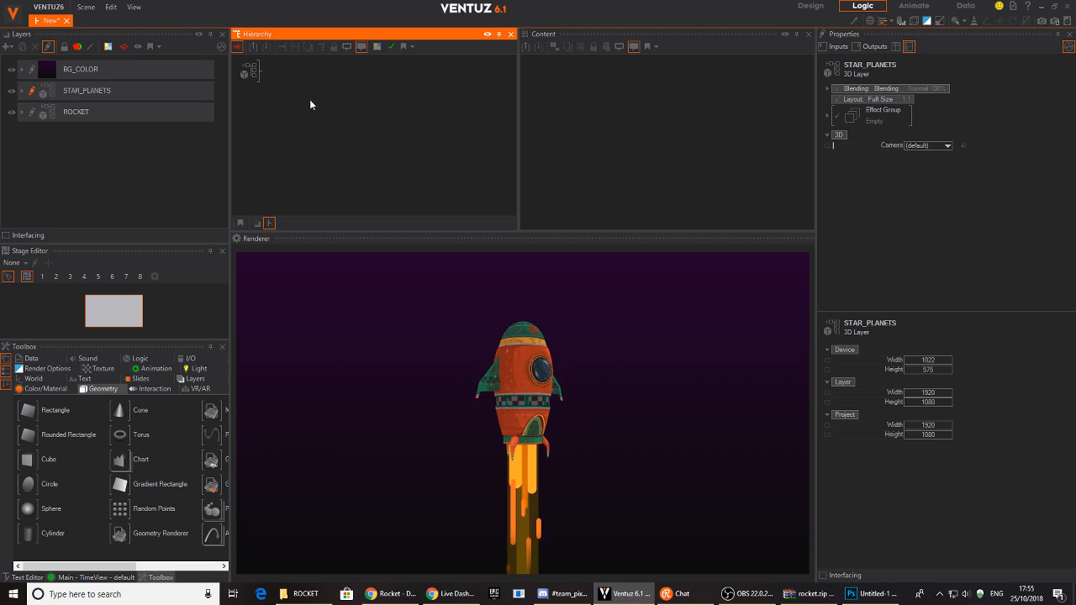
pyautogui.click(72, 75)
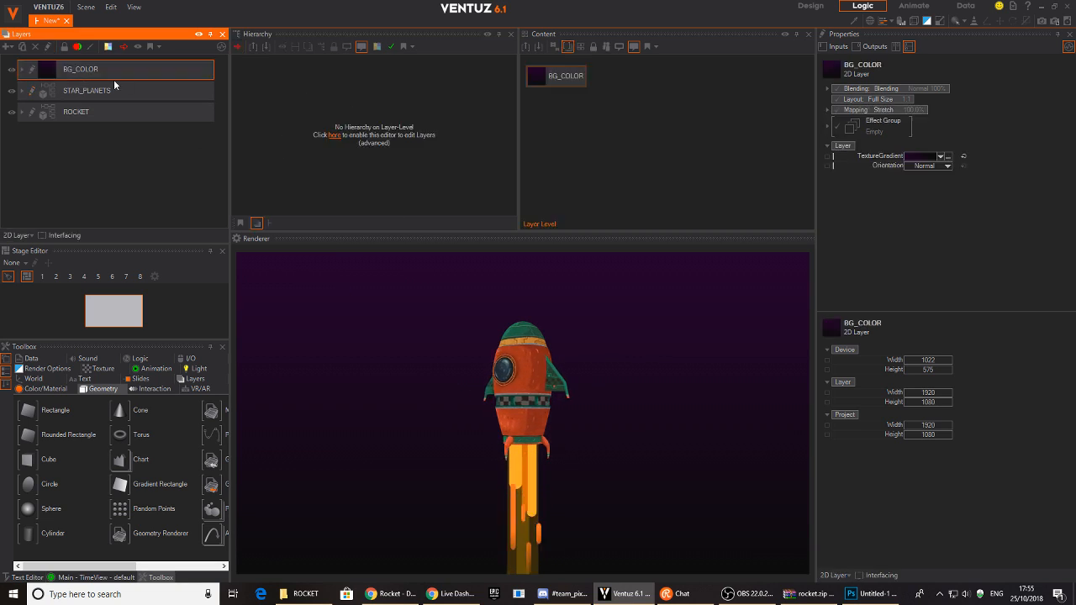
pyautogui.click(143, 93)
pyautogui.click(124, 71)
pyautogui.click(122, 101)
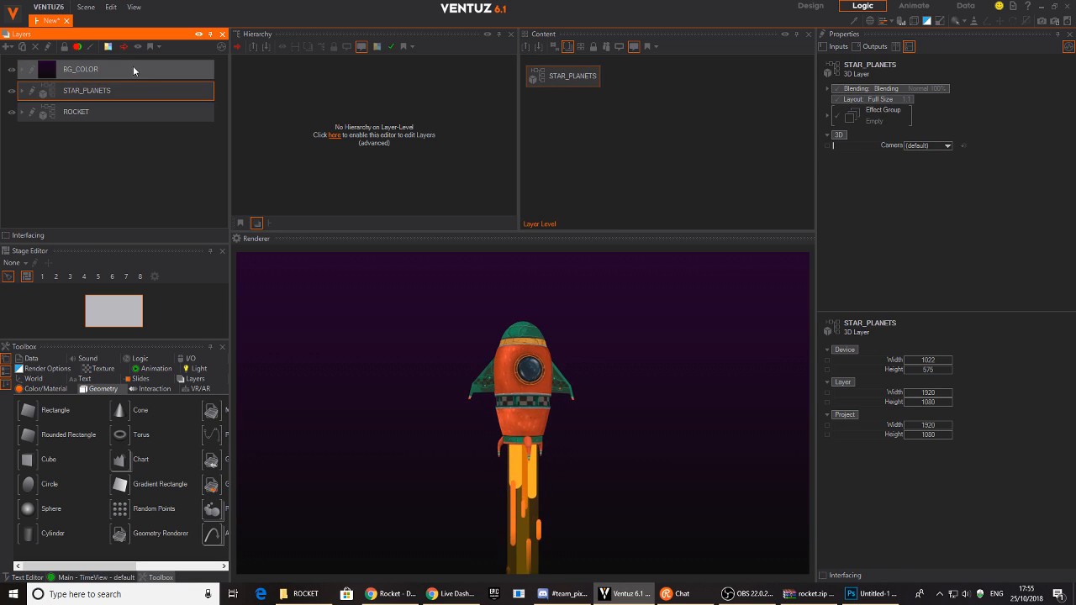
pyautogui.doubleClick(63, 93)
pyautogui.click(272, 84)
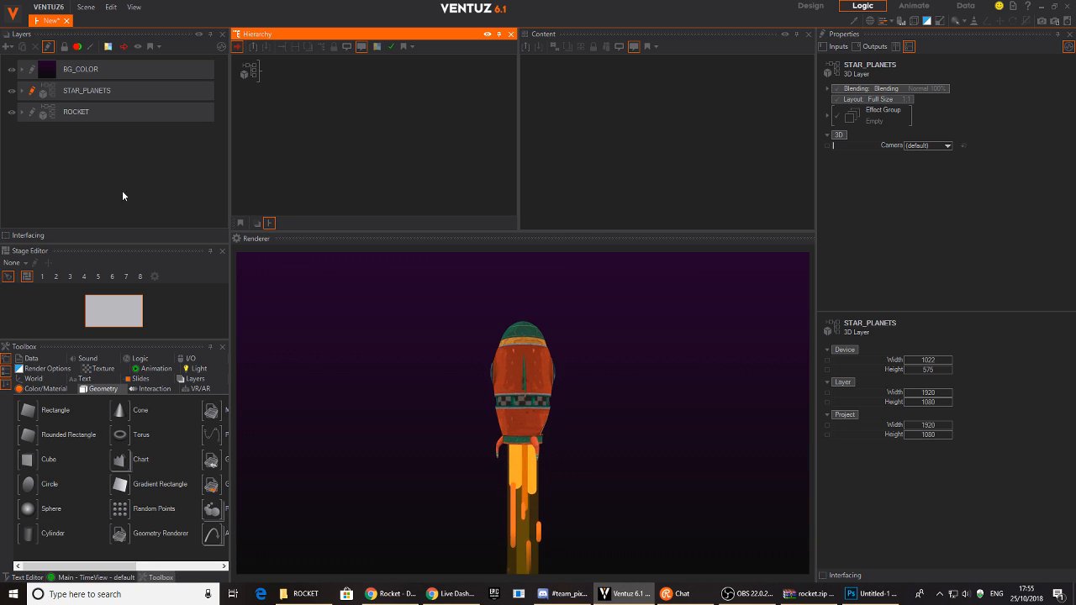
# - Bring the Rect2 streak group into STAR_PLANETS and move its axis to X -10.18
pyautogui.click(37, 112)
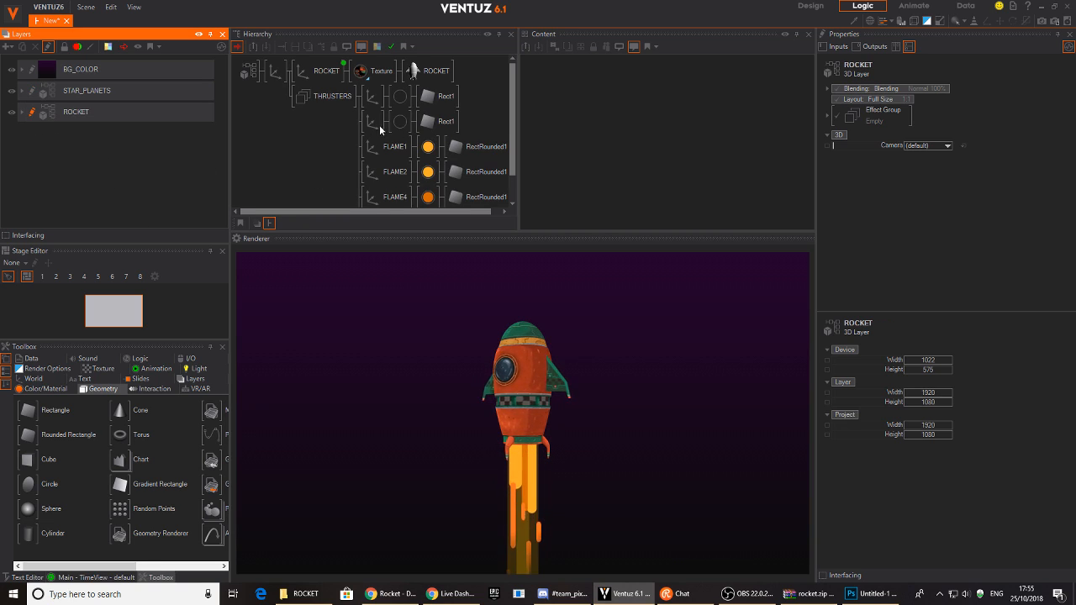
pyautogui.scroll(-1, 291, 105)
pyautogui.click(391, 191)
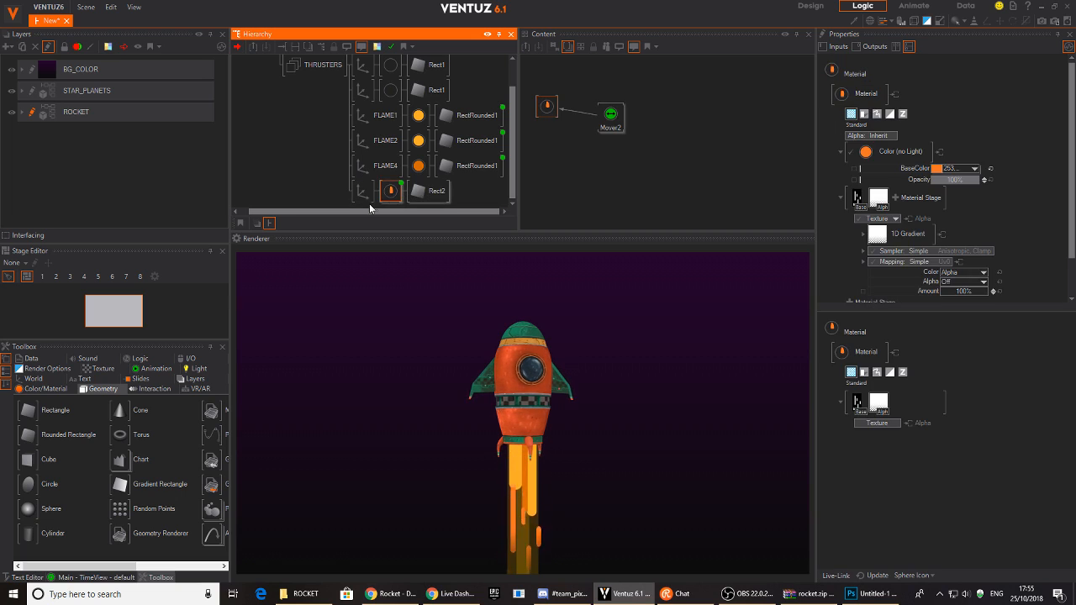
pyautogui.click(361, 192)
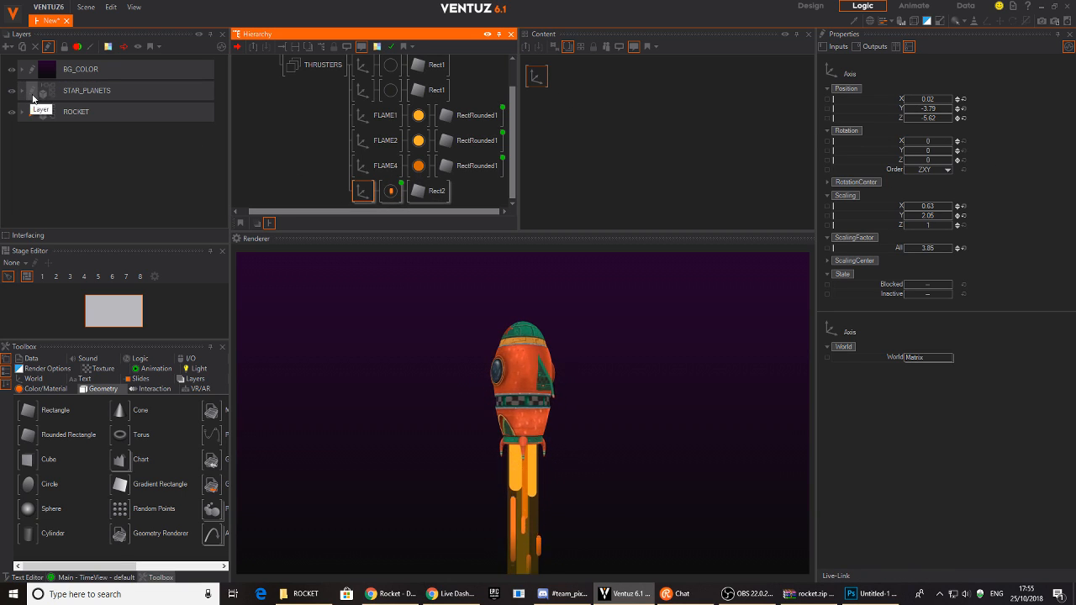
pyautogui.click(31, 96)
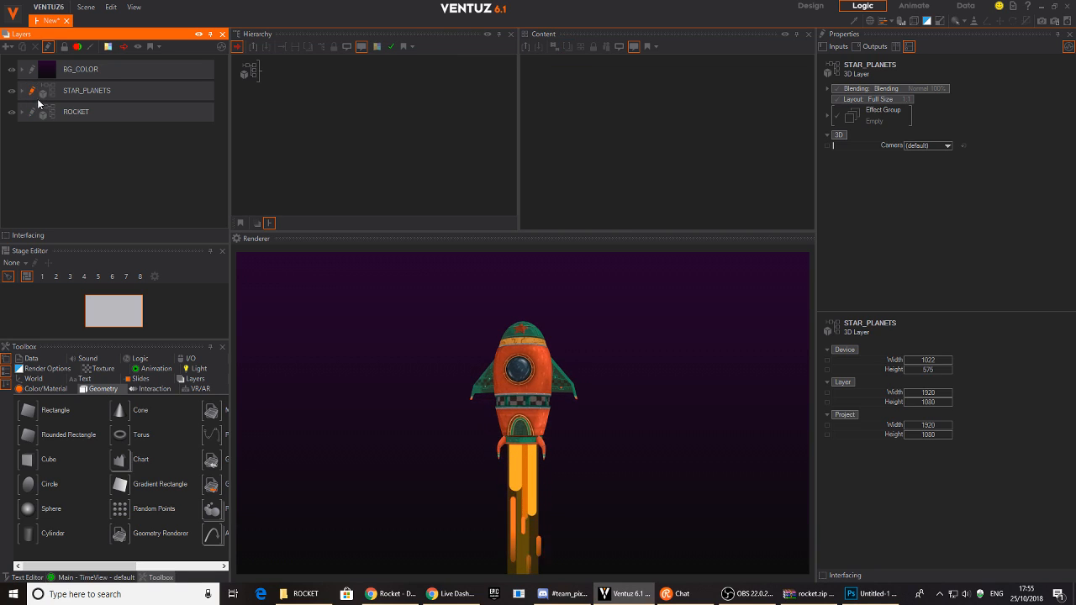
pyautogui.click(276, 74)
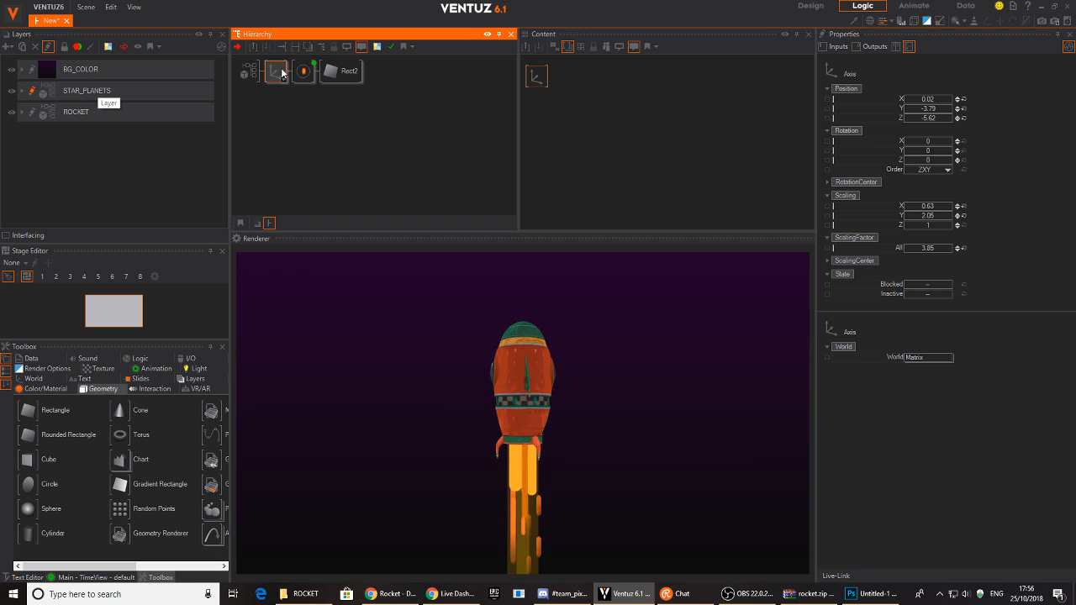
pyautogui.moveTo(933, 98)
pyautogui.mouseDown()
pyautogui.moveTo(907, 104)
pyautogui.moveTo(954, 117)
pyautogui.mouseUp()
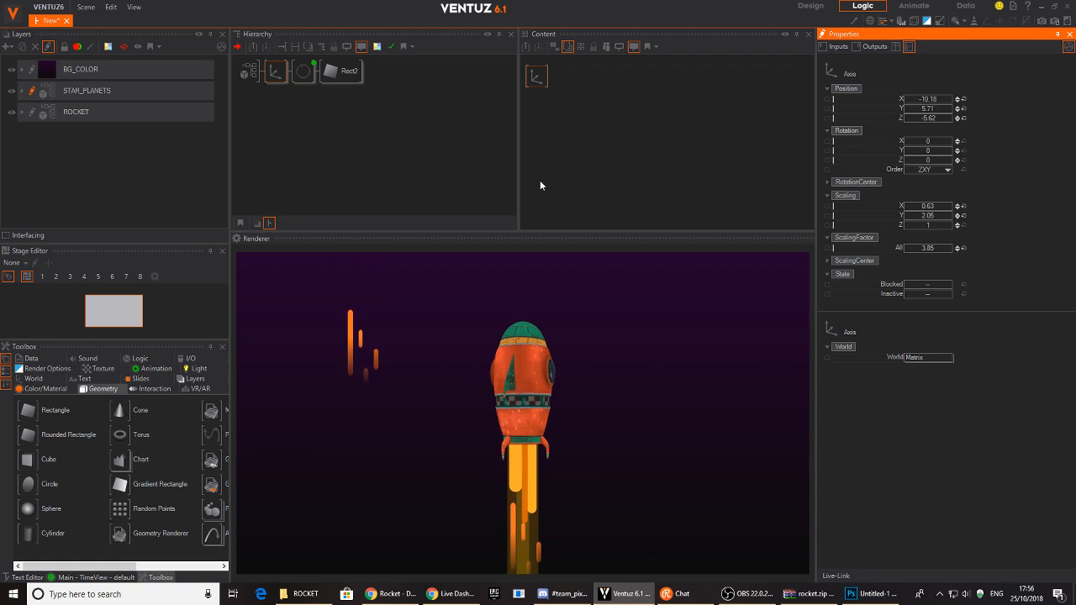
# - Set Rect2 AlignY to Top, raise the axis Y, and stretch Rect2 to SizeY 2.563
pyautogui.click(306, 78)
pyautogui.click(343, 83)
pyautogui.click(915, 21)
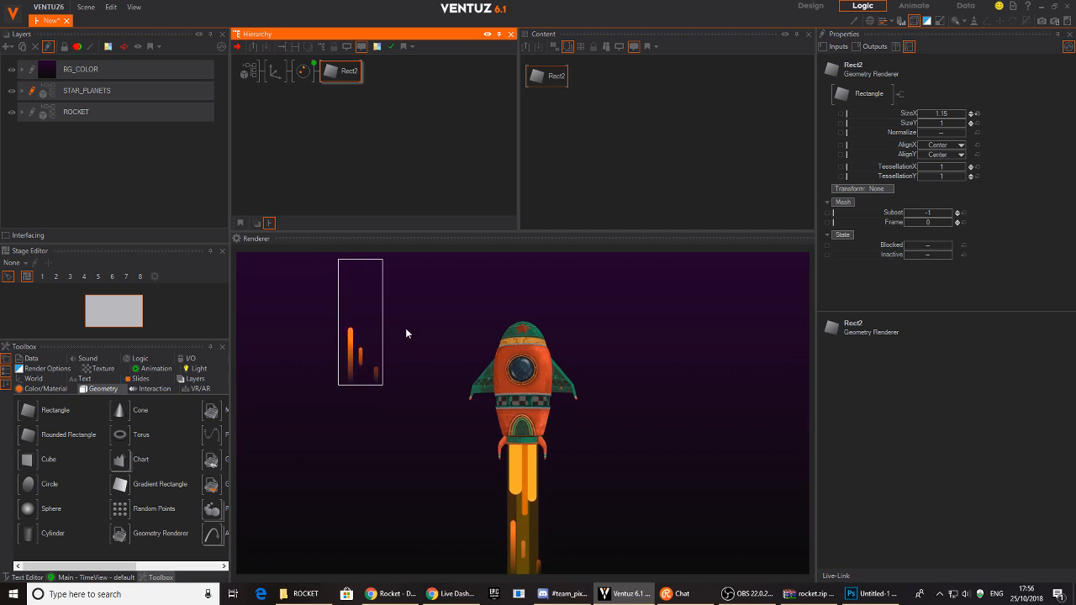
pyautogui.click(547, 77)
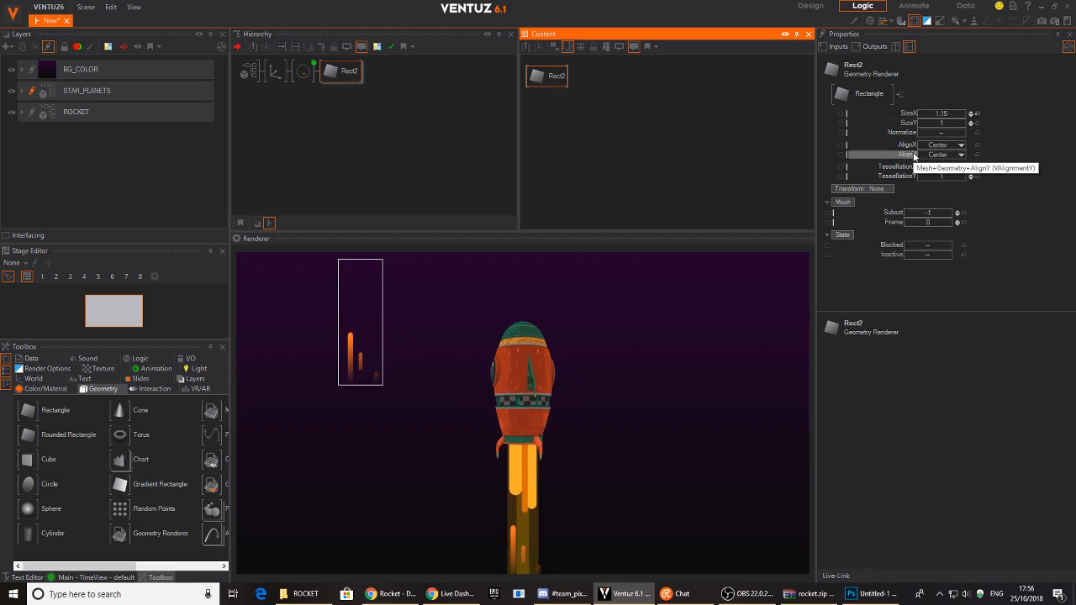
pyautogui.click(939, 155)
pyautogui.click(937, 166)
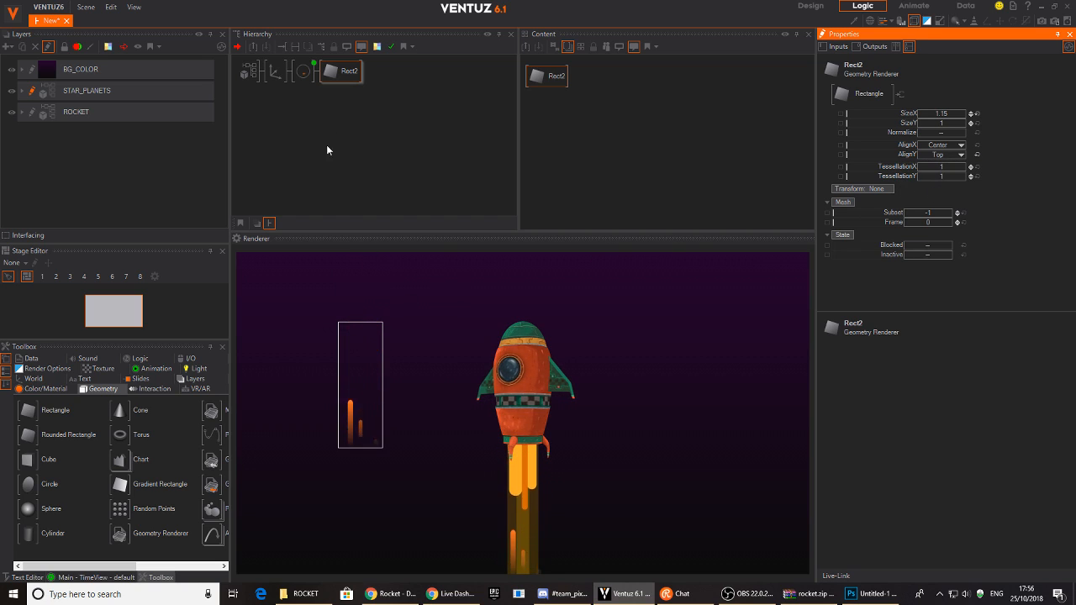
pyautogui.click(276, 71)
pyautogui.moveTo(948, 108); pyautogui.dragTo(948, 109)
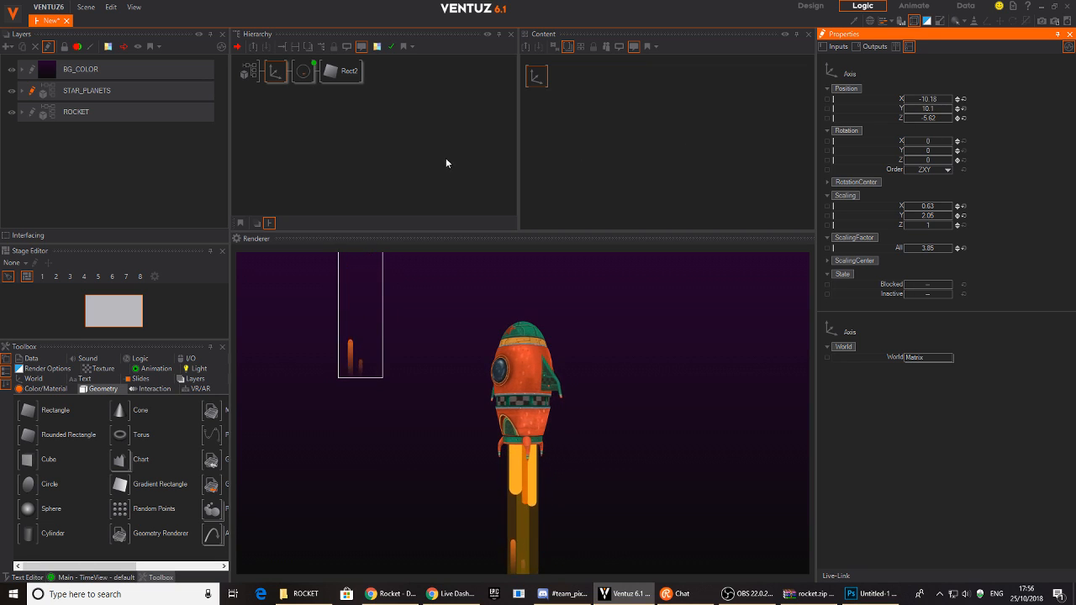
pyautogui.click(332, 72)
pyautogui.moveTo(953, 124); pyautogui.dragTo(953, 124)
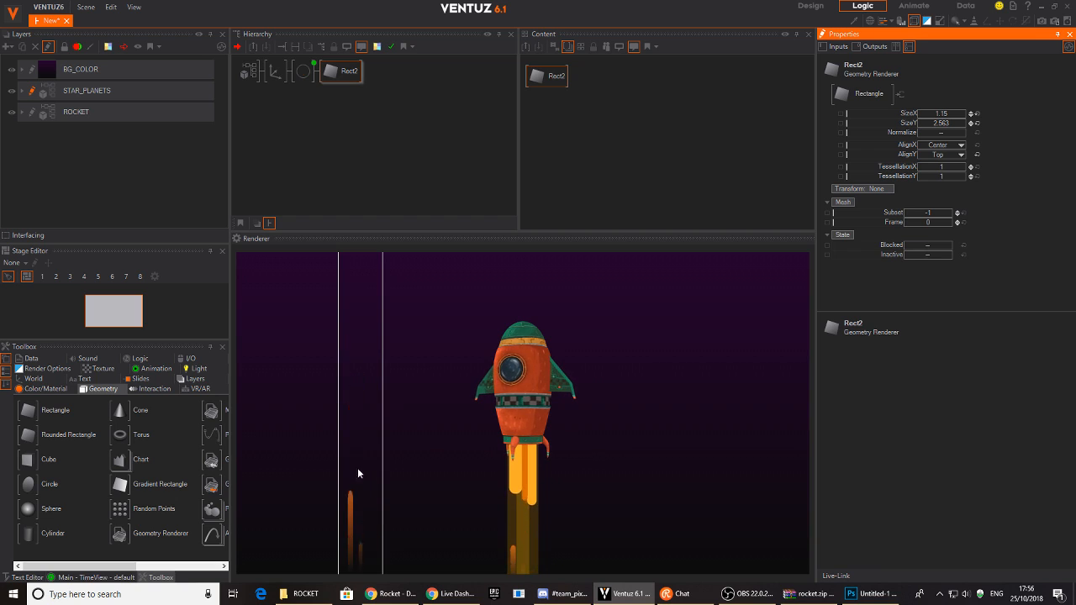
pyautogui.click(283, 123)
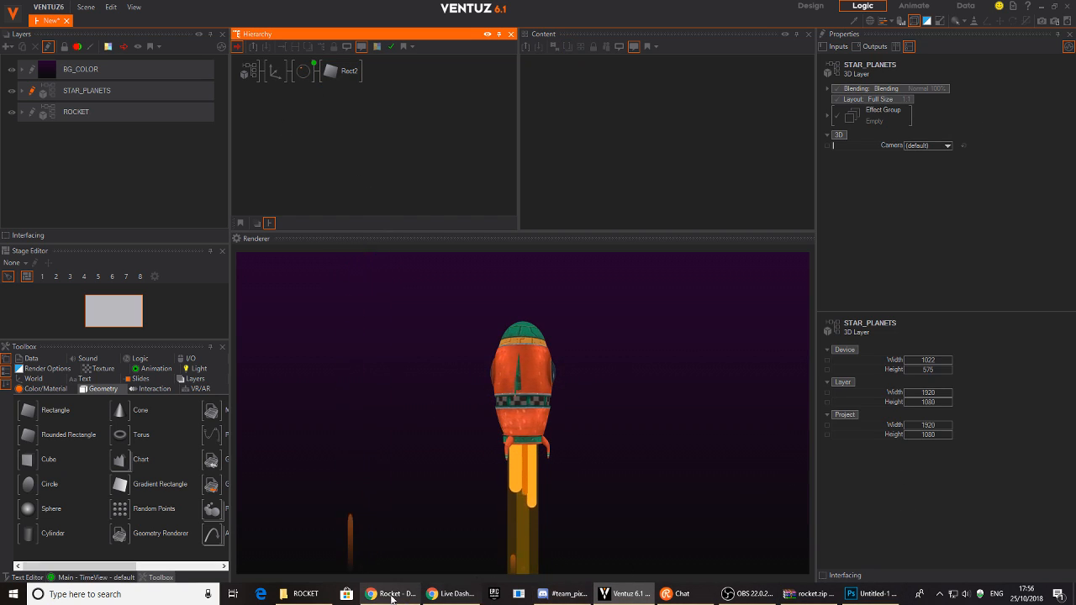
# - Hide the Rounded Rectangle 5 layer in Photoshop, then bring Chrome back to the front
pyautogui.click(871, 593)
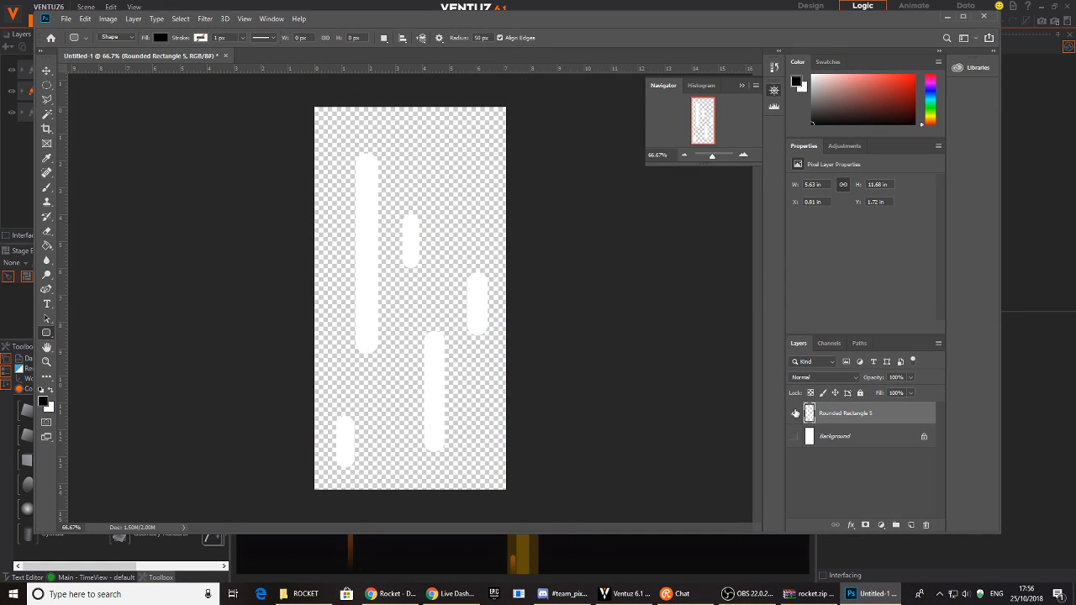
pyautogui.click(794, 414)
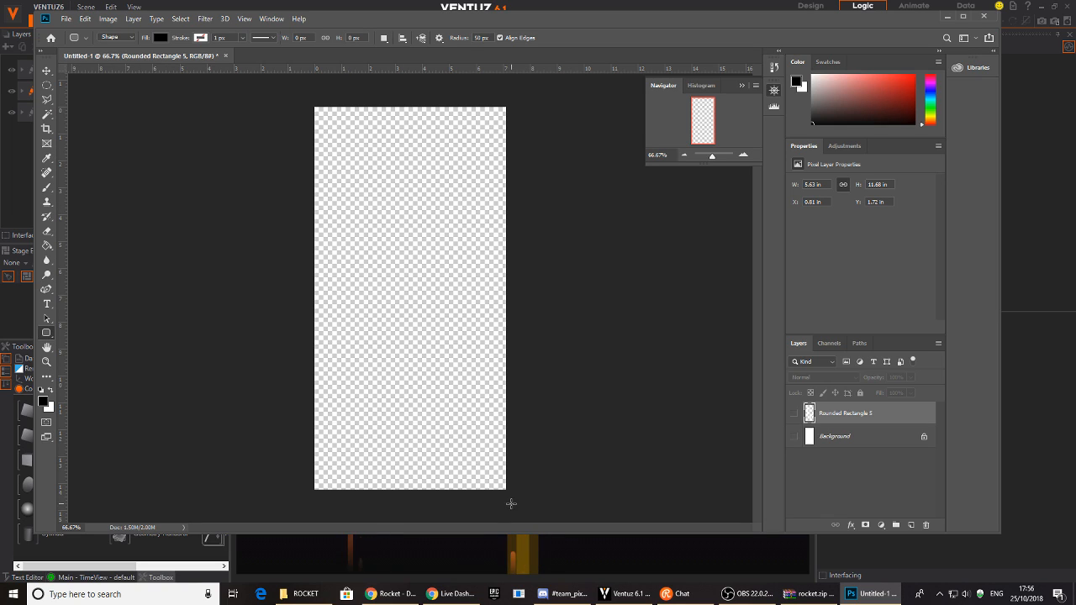
pyautogui.click(390, 593)
# - Search Google Images for 'PNG STAR', then for 'png flare'
pyautogui.click(211, 20)
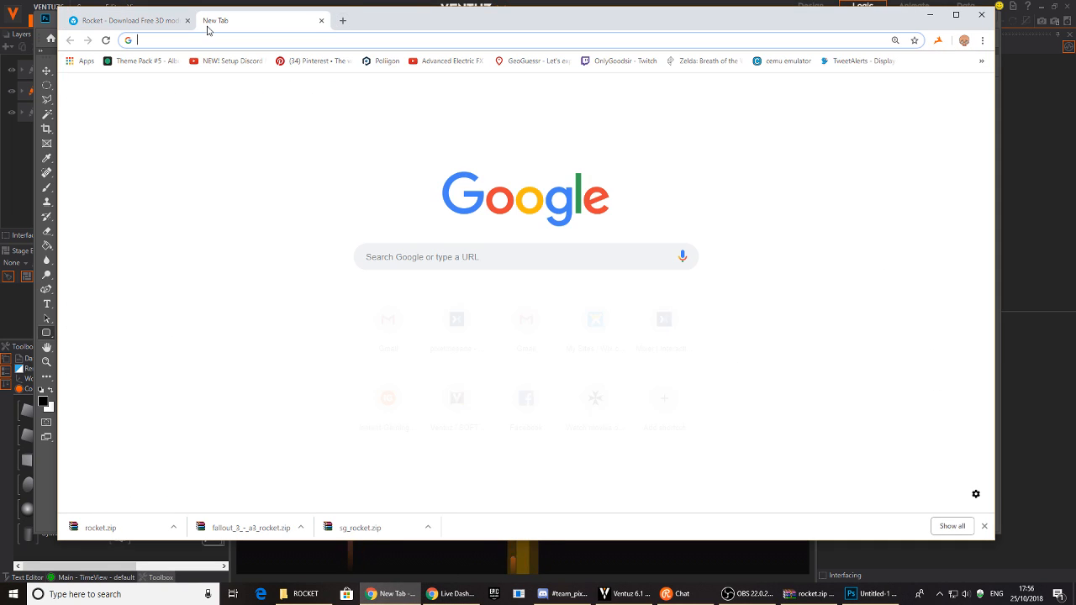
pyautogui.write('PNG STAR')
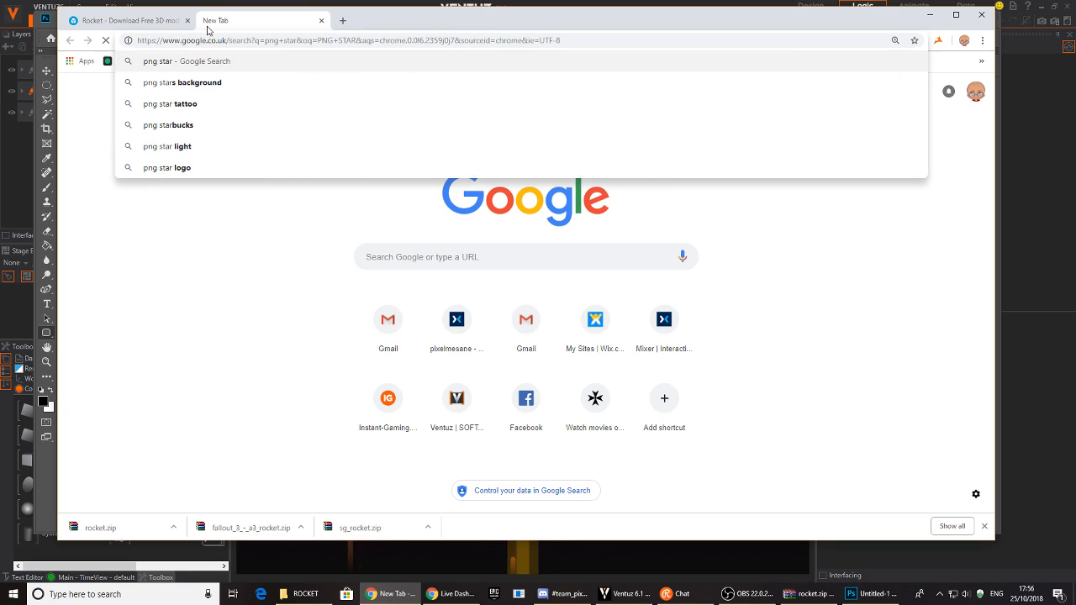
pyautogui.press('Return')
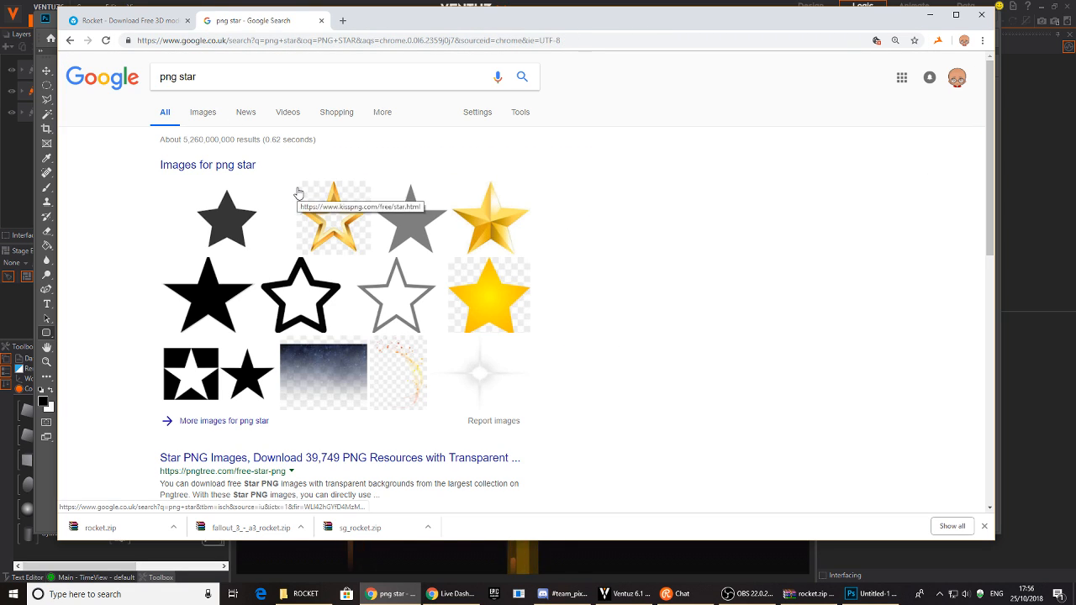
pyautogui.click(207, 122)
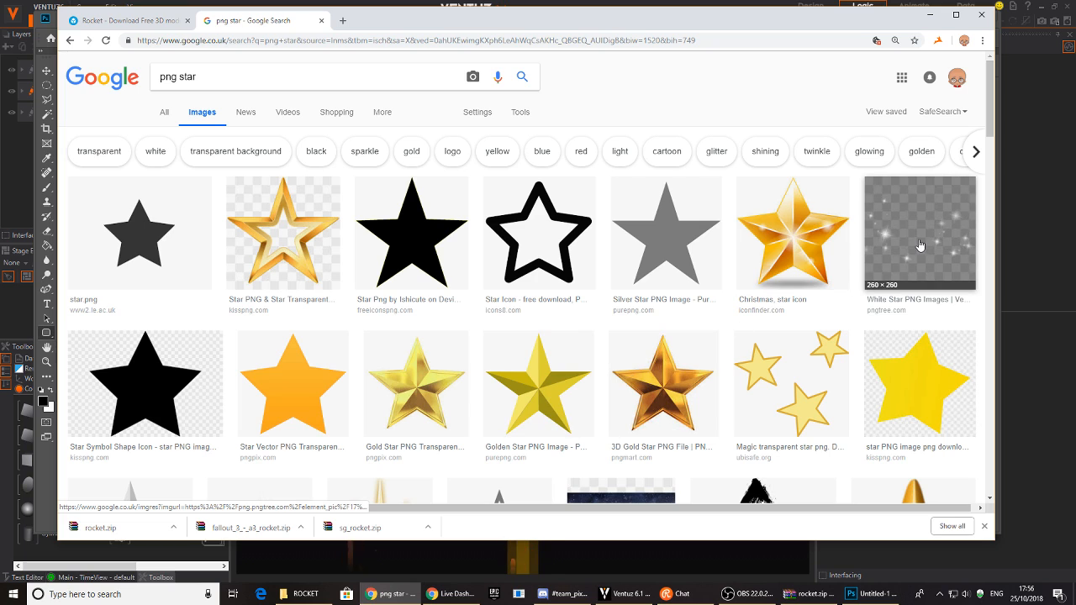
pyautogui.scroll(-5, 593, 320)
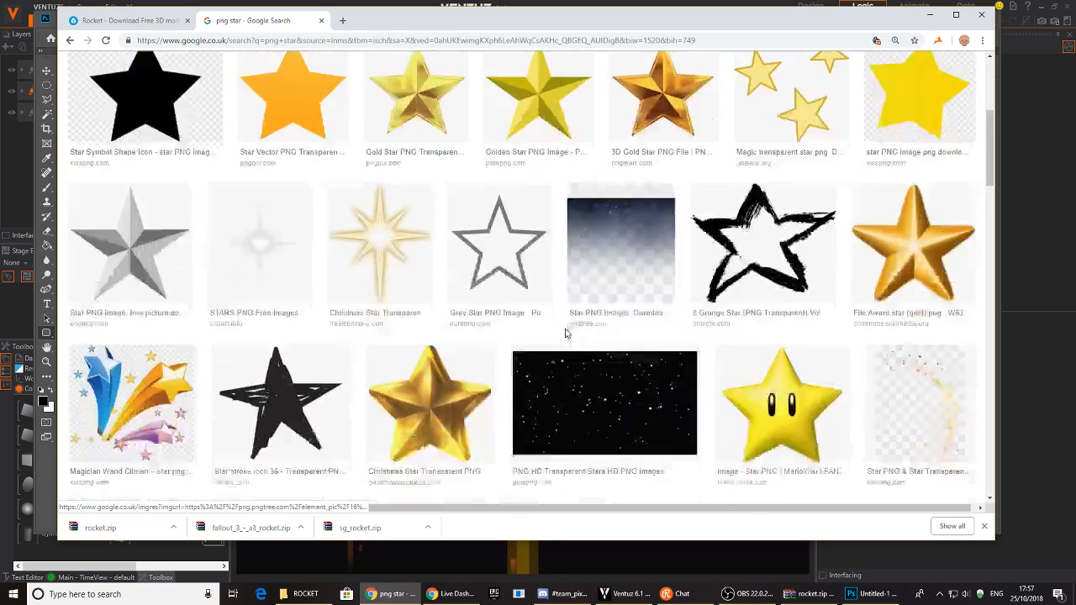
pyautogui.scroll(5, 369, 256)
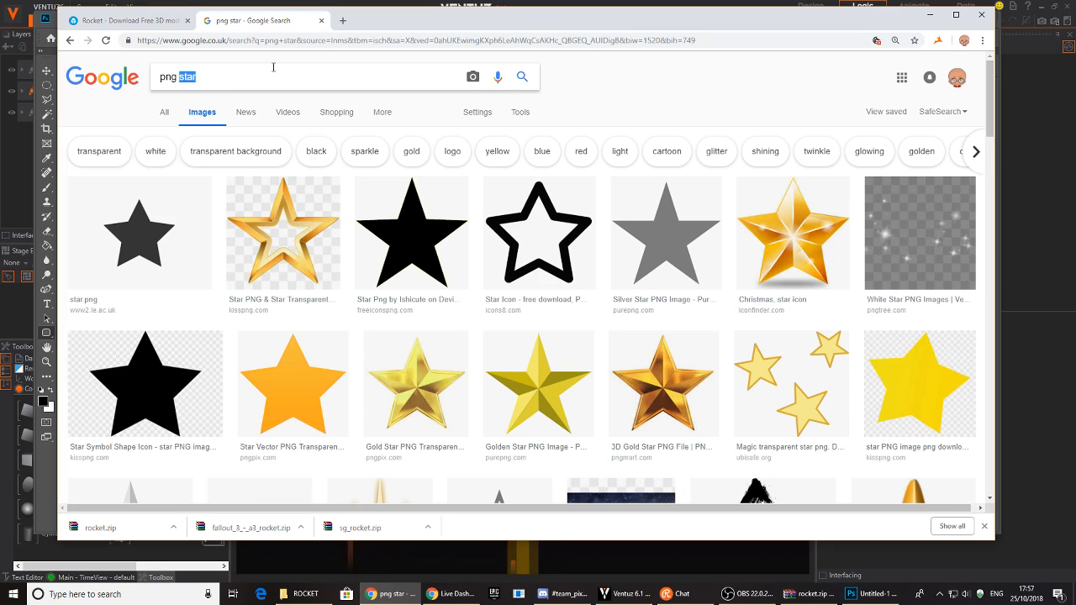
pyautogui.write('flare')
pyautogui.press('Return')
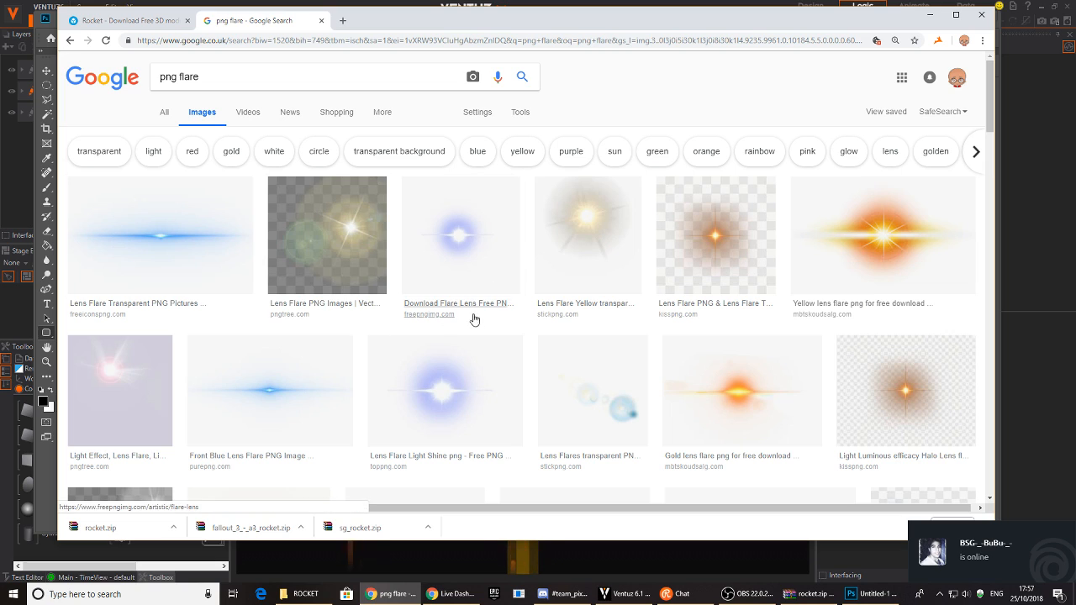
pyautogui.scroll(-5, 465, 320)
pyautogui.scroll(3, 451, 276)
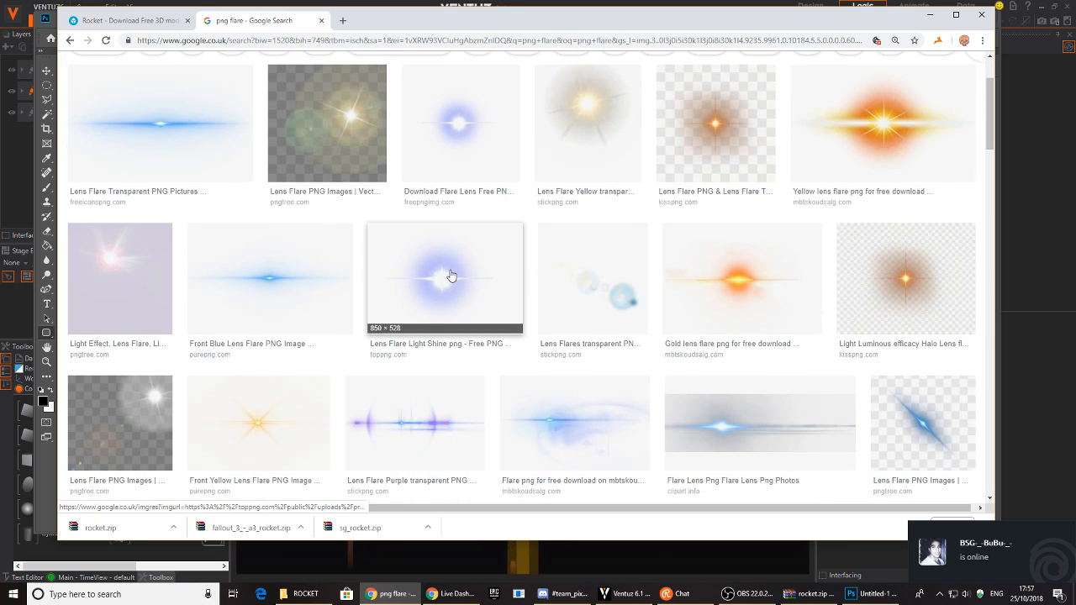
# - Try downloading the White Star image from pngtree, then close that site's tab
pyautogui.click(70, 39)
pyautogui.click(903, 239)
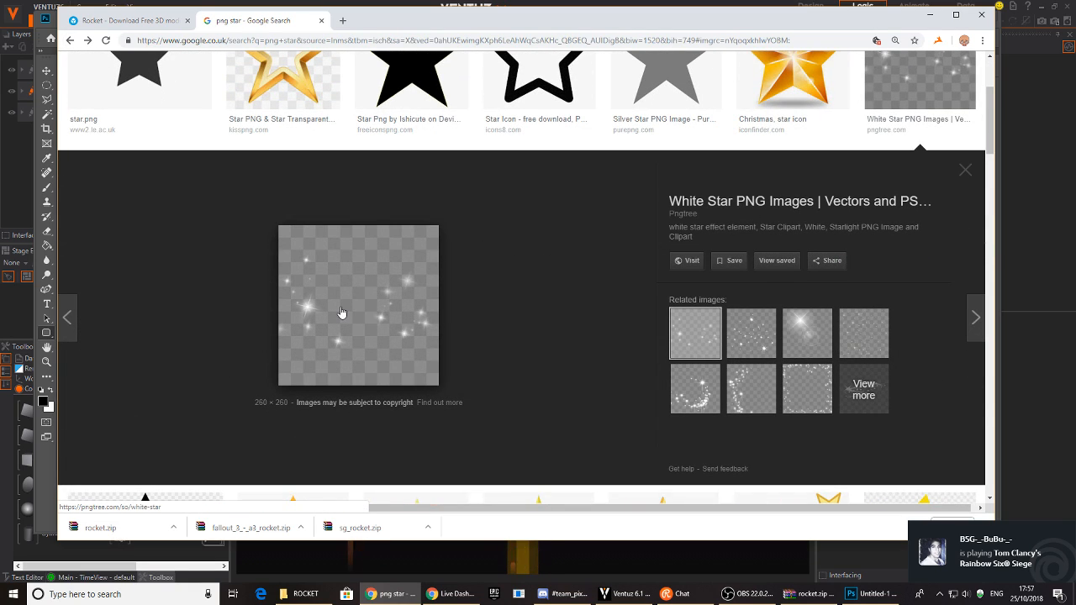
pyautogui.click(688, 262)
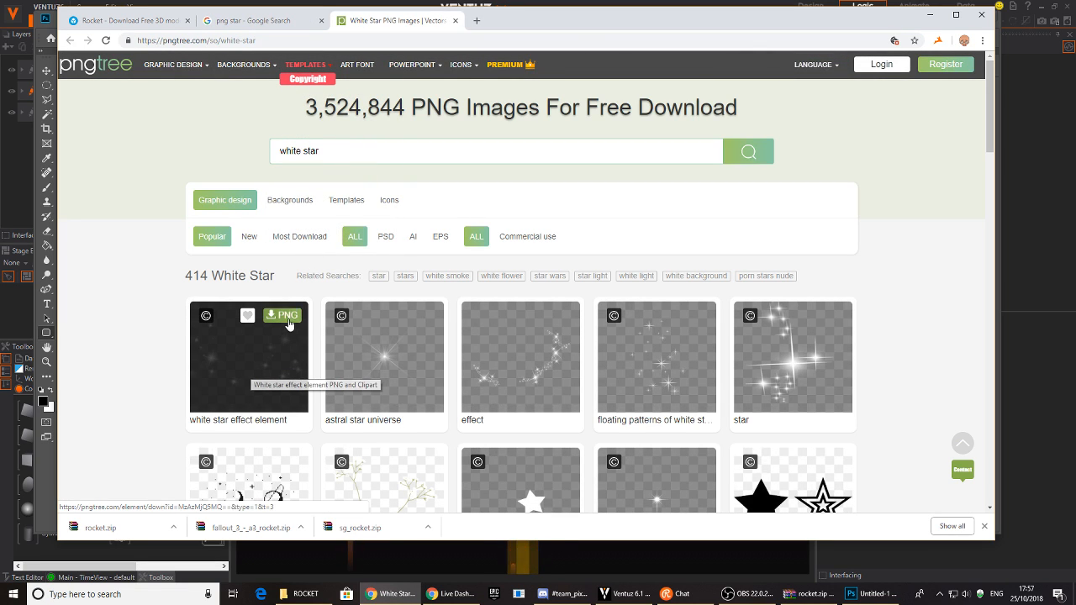
pyautogui.click(284, 315)
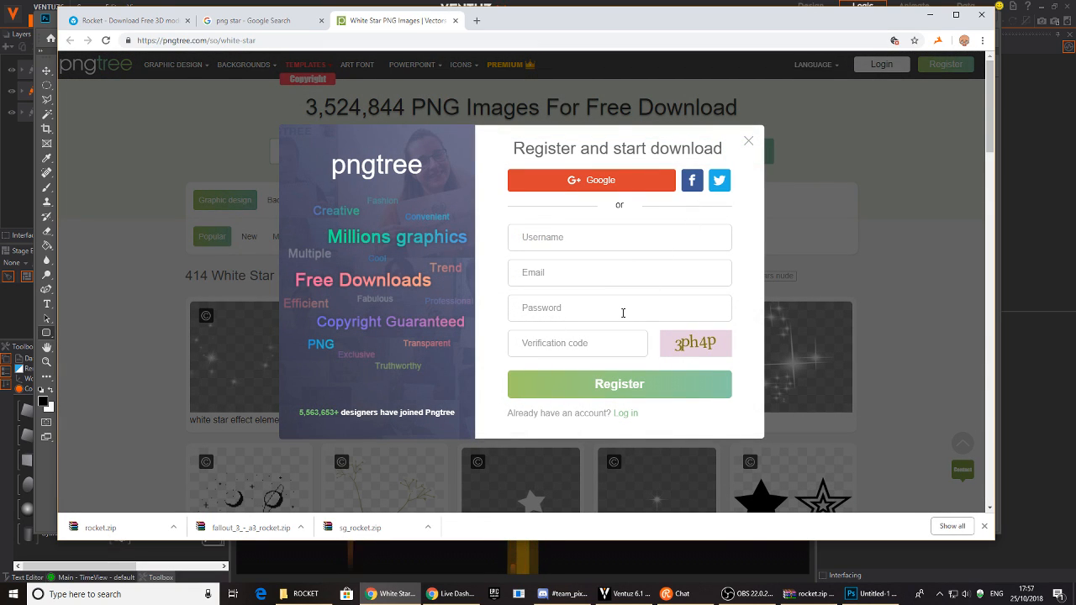
pyautogui.click(747, 142)
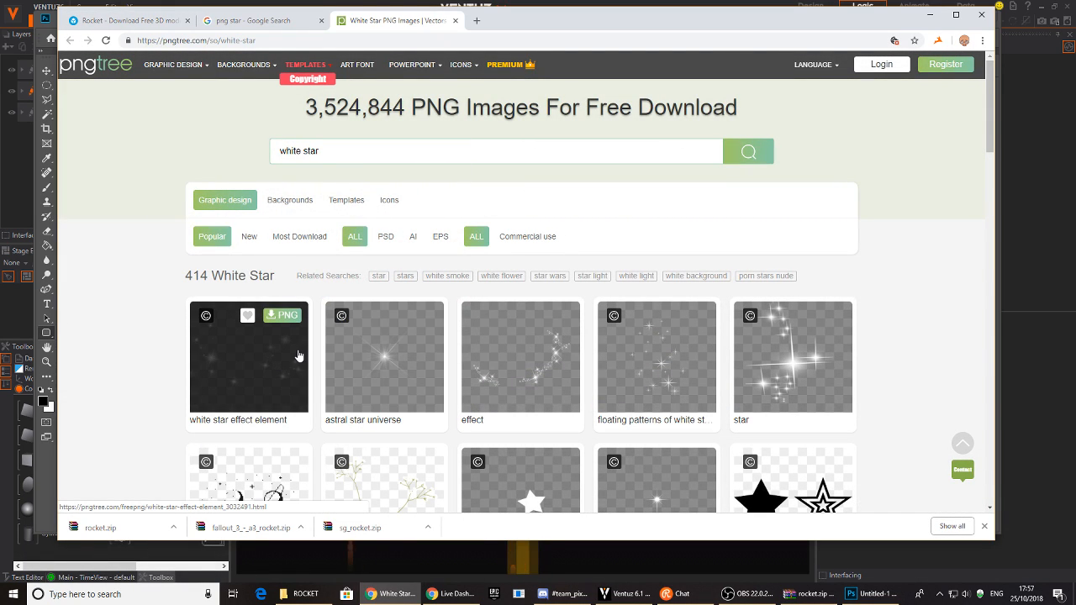
pyautogui.click(286, 316)
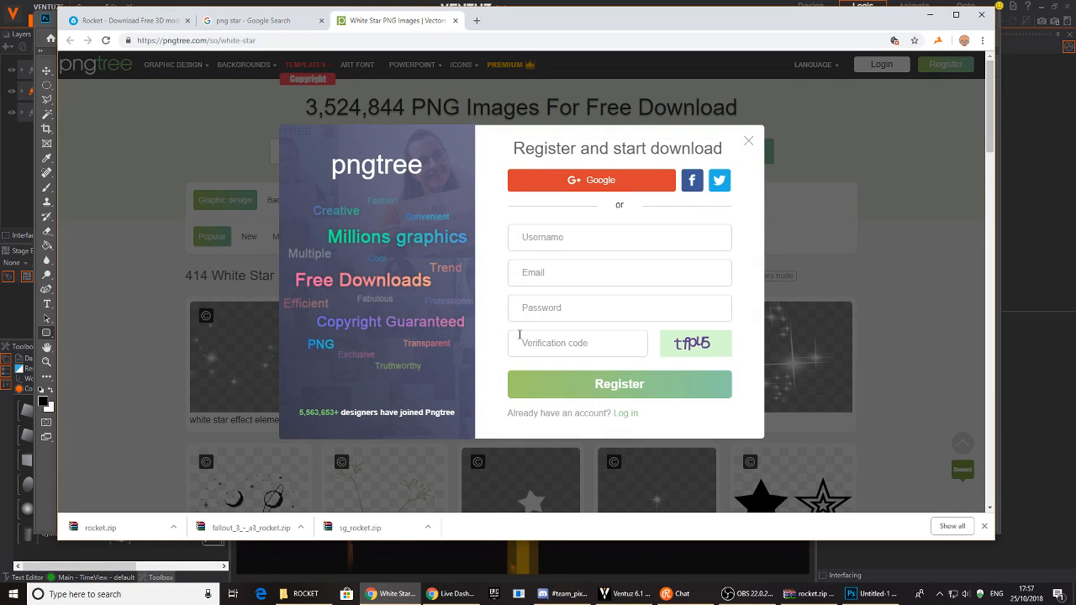
pyautogui.click(747, 142)
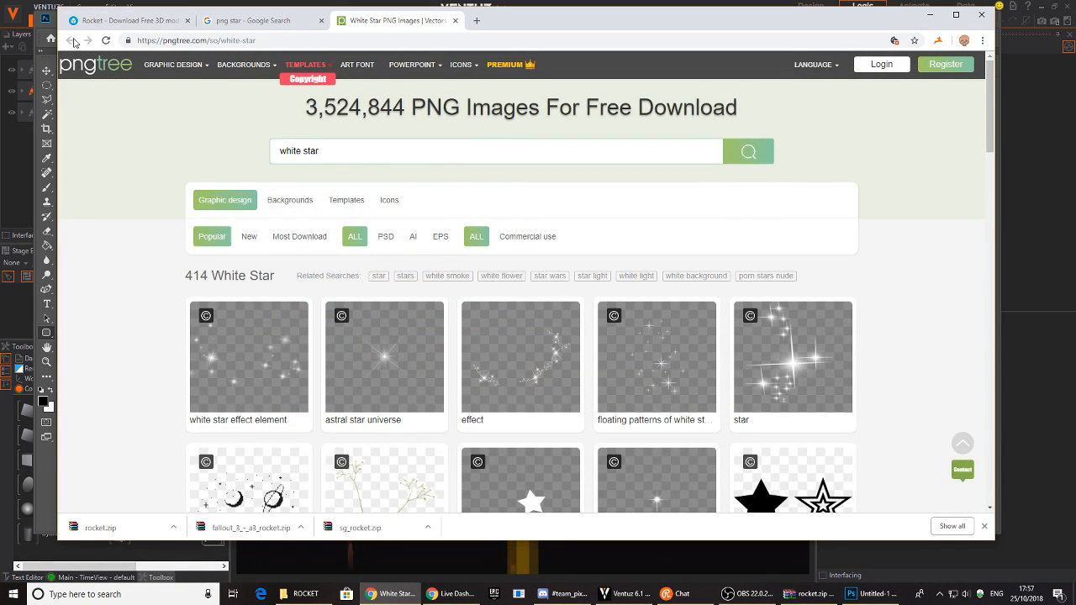
pyautogui.click(457, 20)
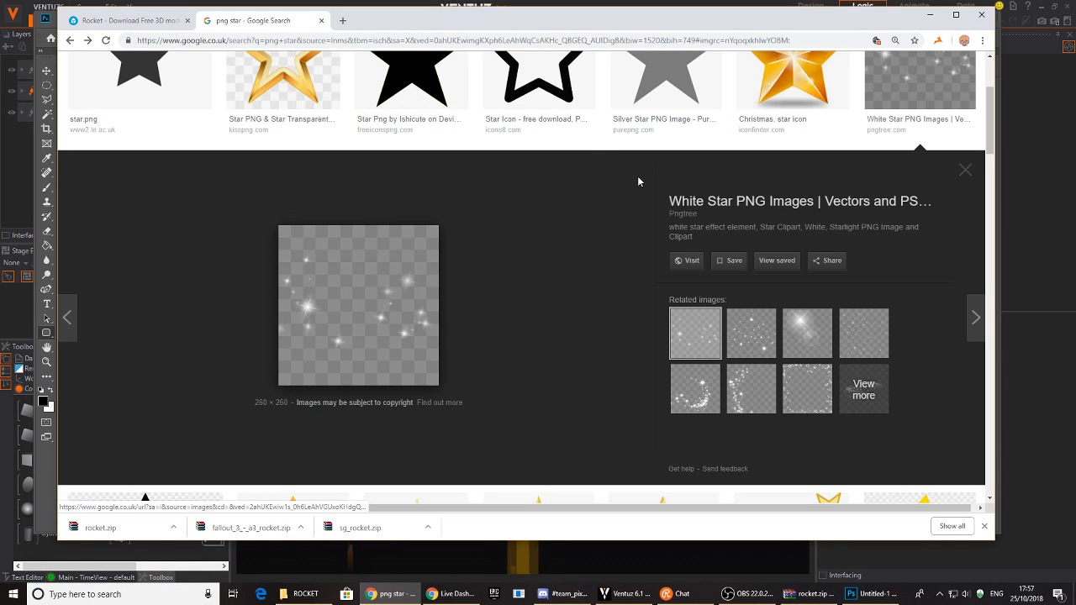
# - Search 'png flare' again, copy the orange lens flare image, and close the search tab
pyautogui.scroll(3, 610, 207)
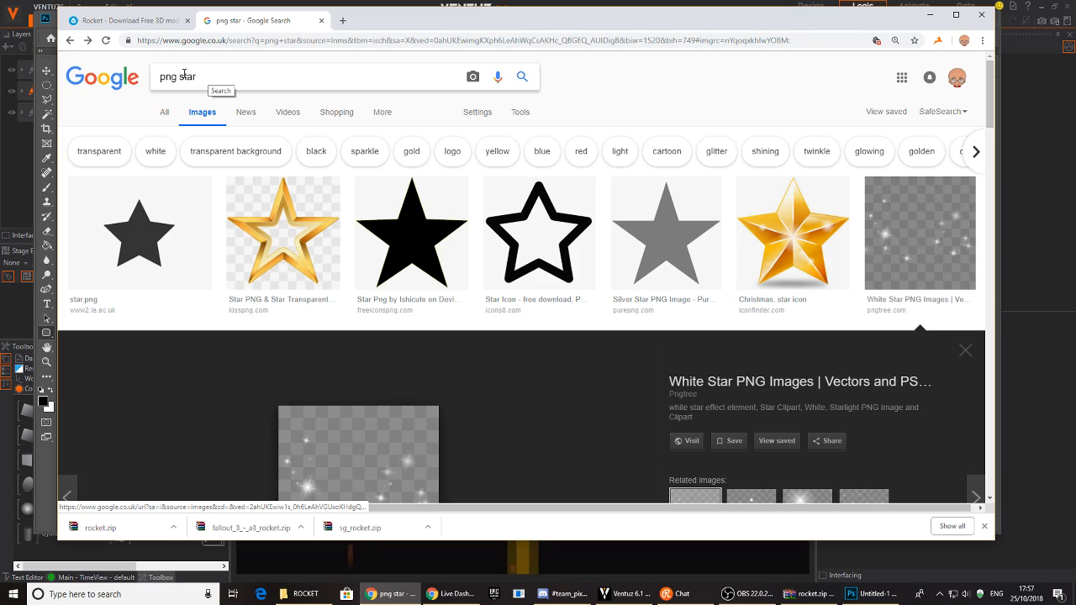
pyautogui.moveTo(180, 77); pyautogui.dragTo(295, 69)
pyautogui.write('flare')
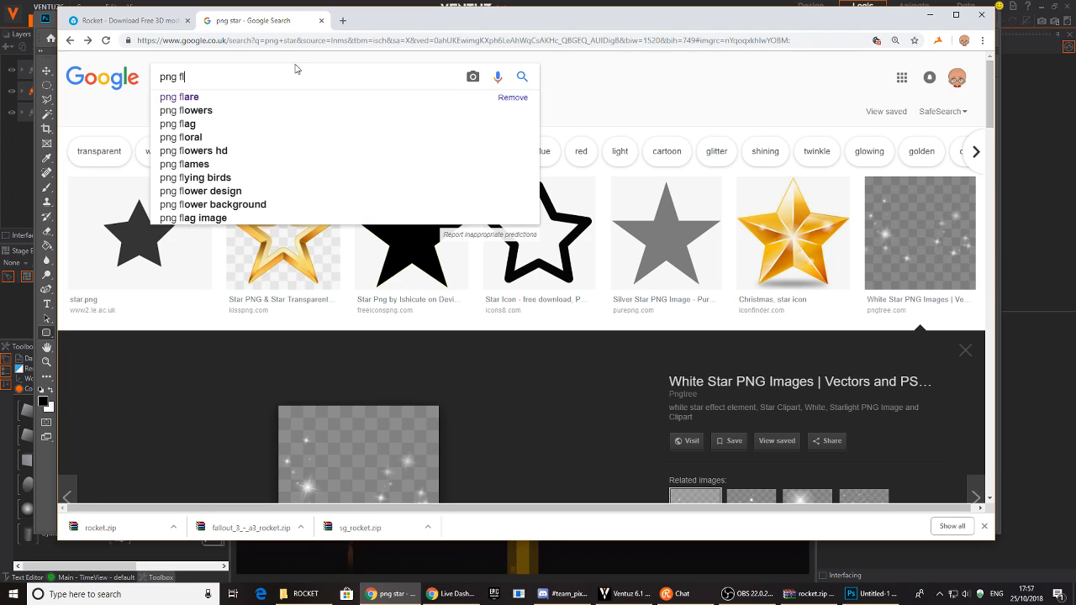
pyautogui.press('Return')
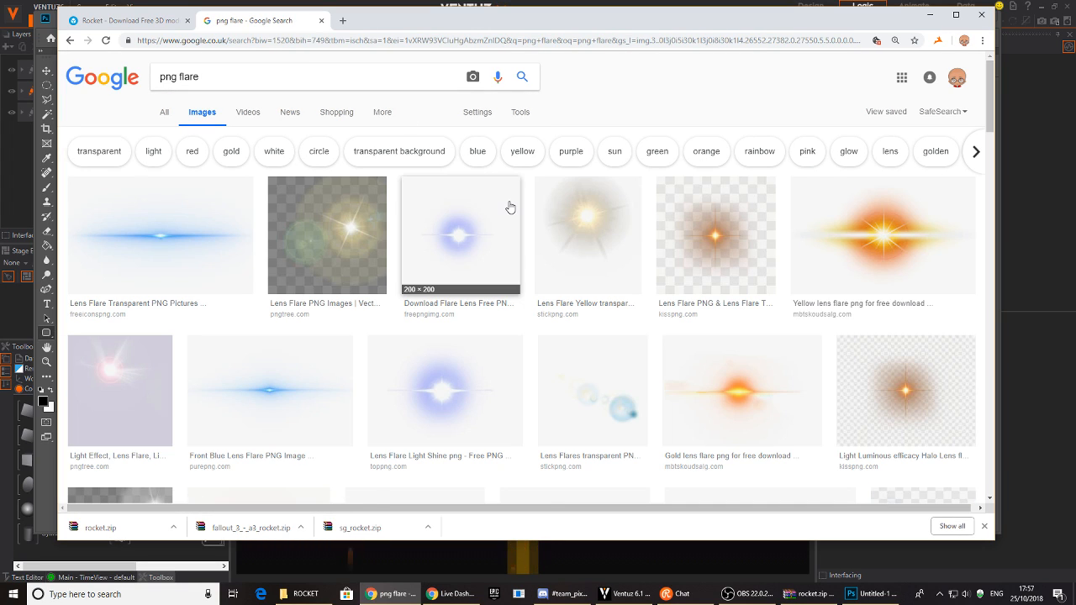
pyautogui.scroll(-6, 730, 255)
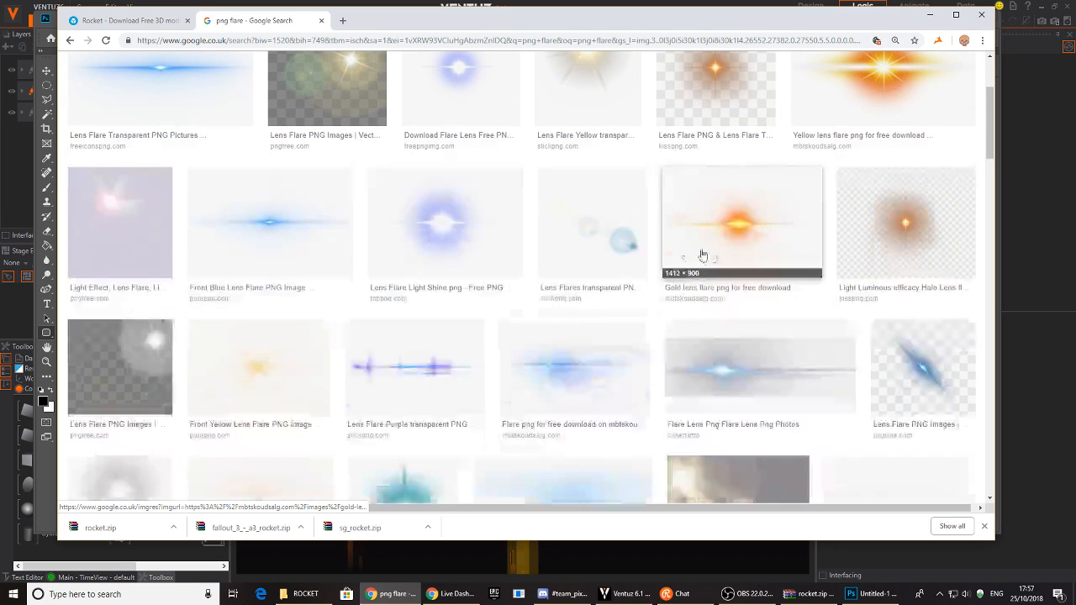
pyautogui.scroll(7, 504, 269)
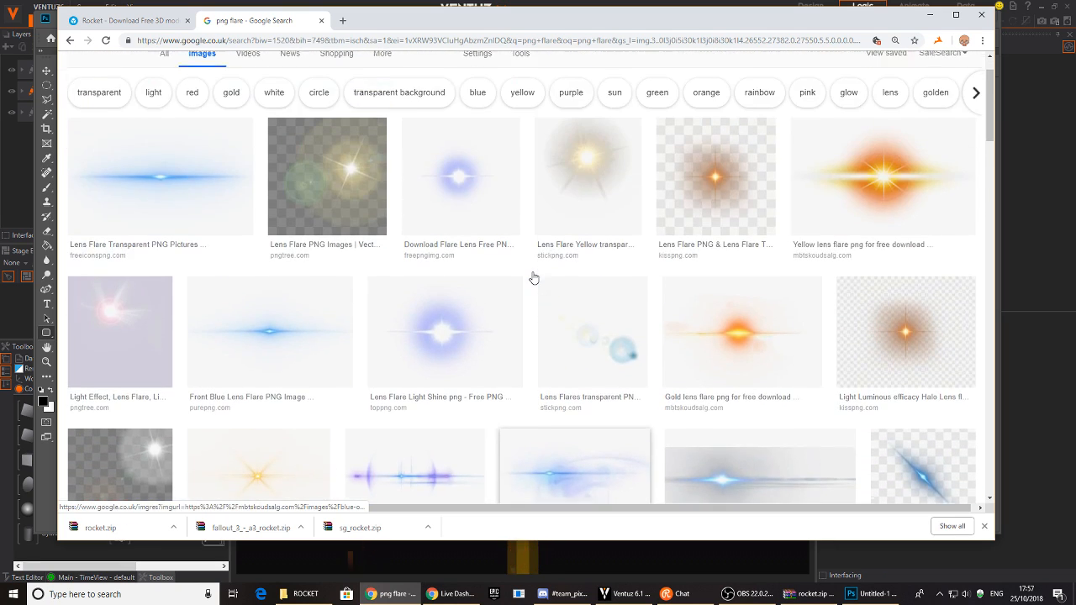
pyautogui.click(727, 191)
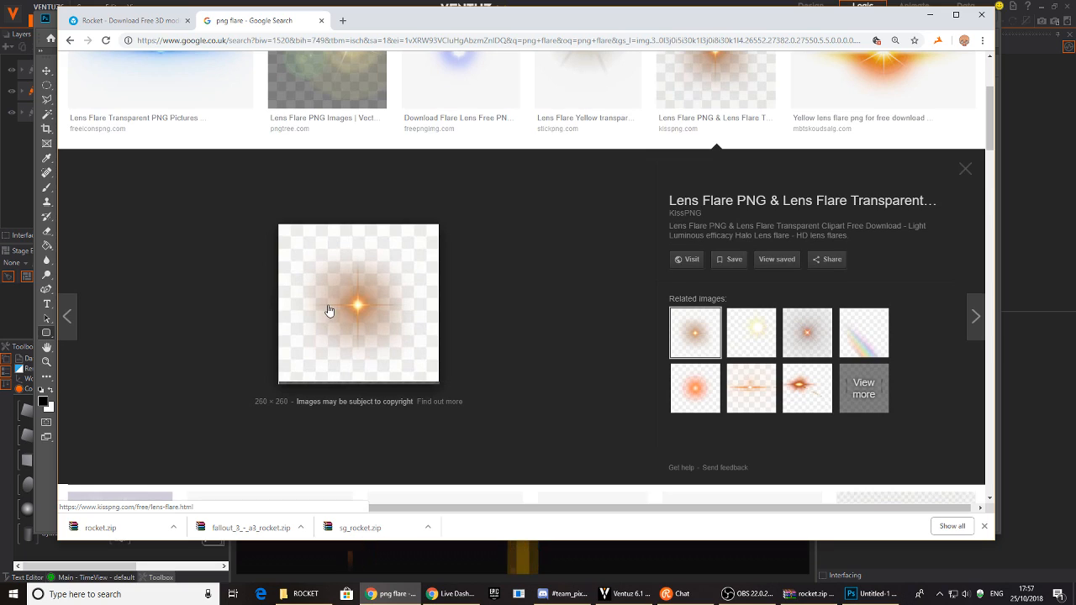
pyautogui.rightClick(368, 299)
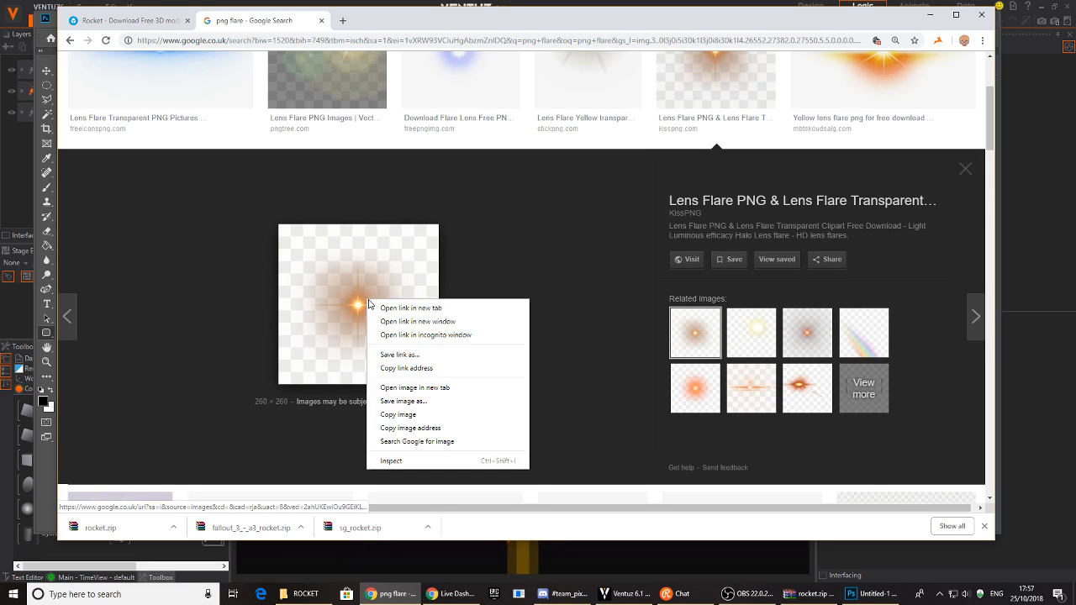
pyautogui.click(419, 414)
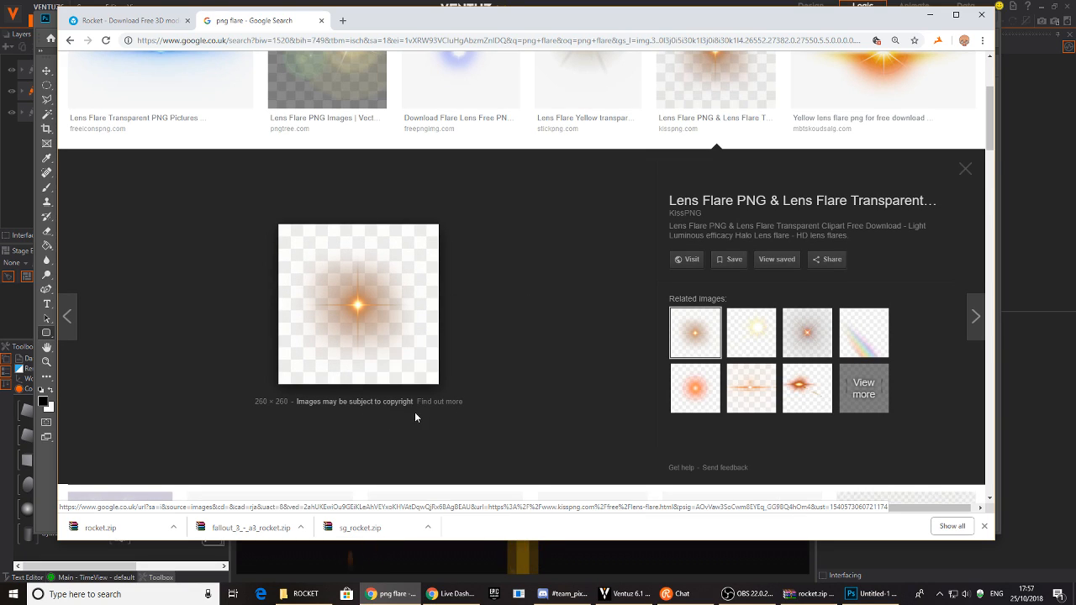
pyautogui.click(320, 20)
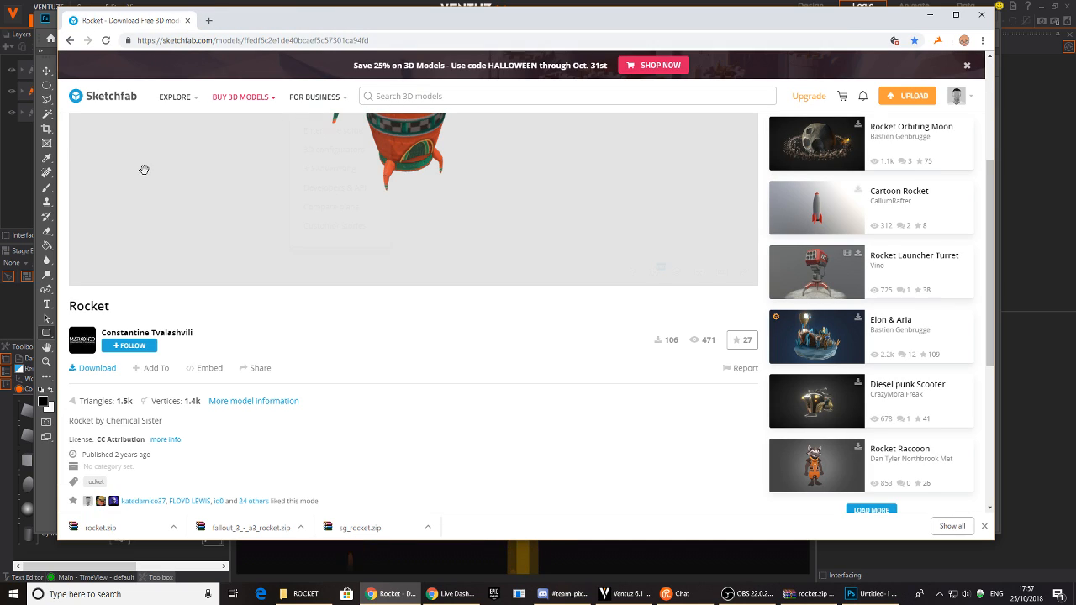
# - Paste the lens flare into the Photoshop document as Layer 1 and move it up-left
pyautogui.click(870, 593)
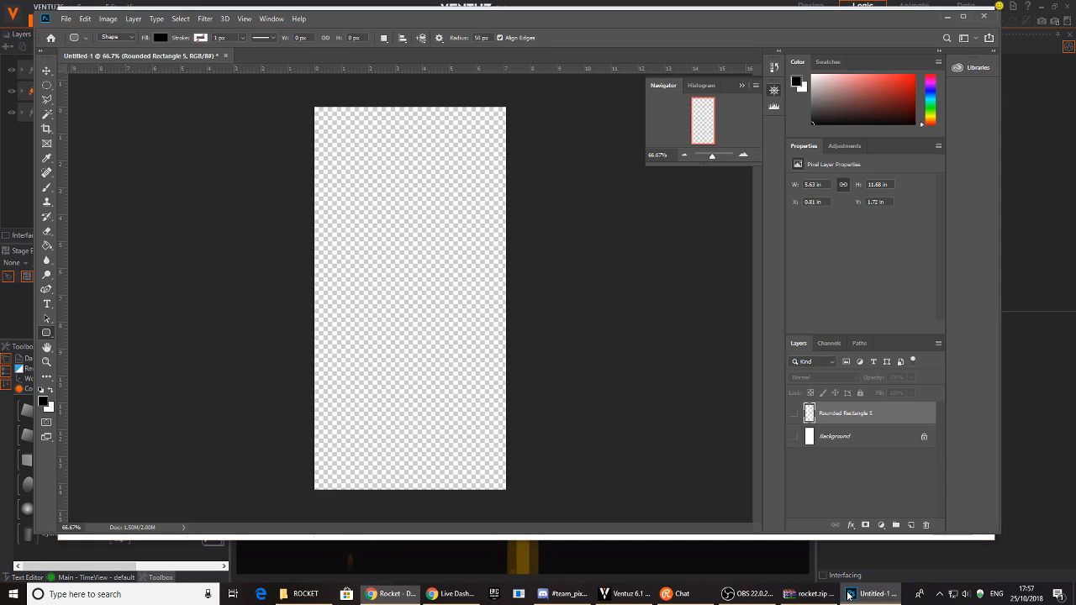
pyautogui.click(421, 324)
pyautogui.click(507, 219)
pyautogui.click(42, 72)
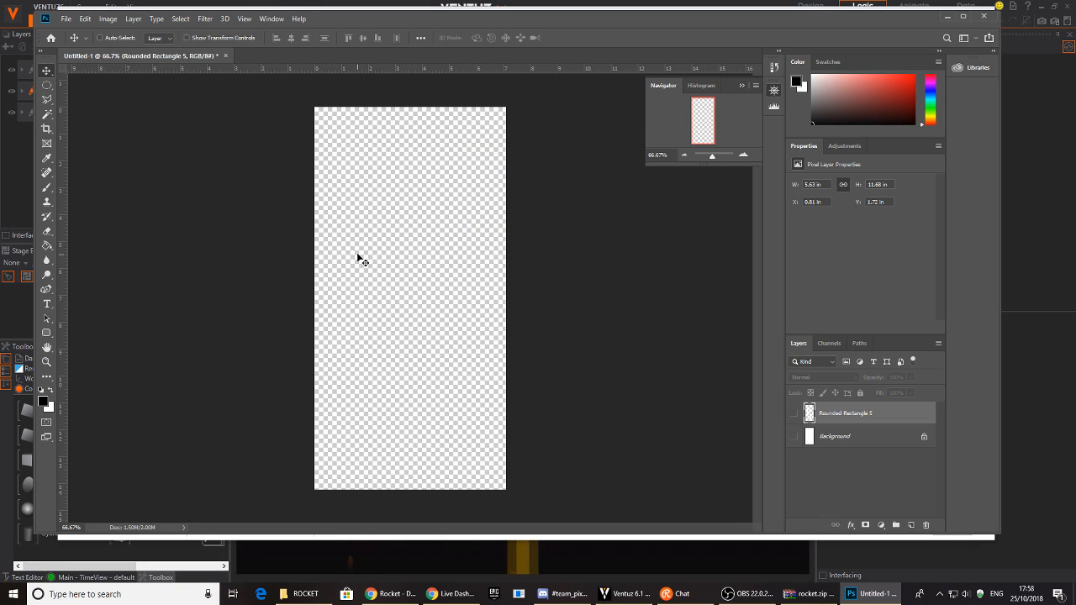
pyautogui.hotkey('ctrl', 'v')
pyautogui.moveTo(420, 322); pyautogui.dragTo(413, 268)
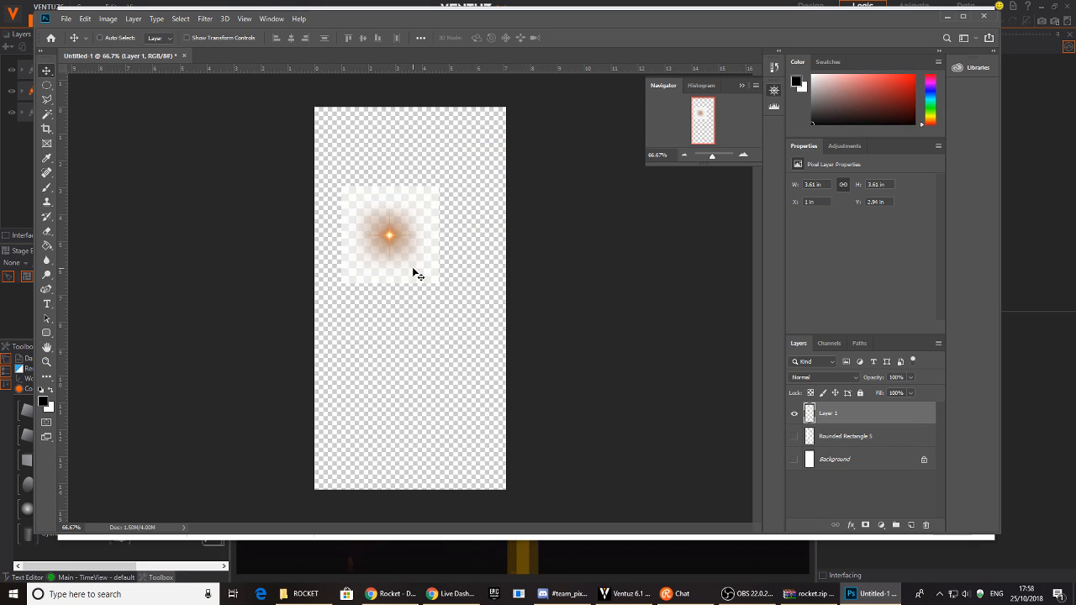
pyautogui.click(827, 343)
pyautogui.click(796, 343)
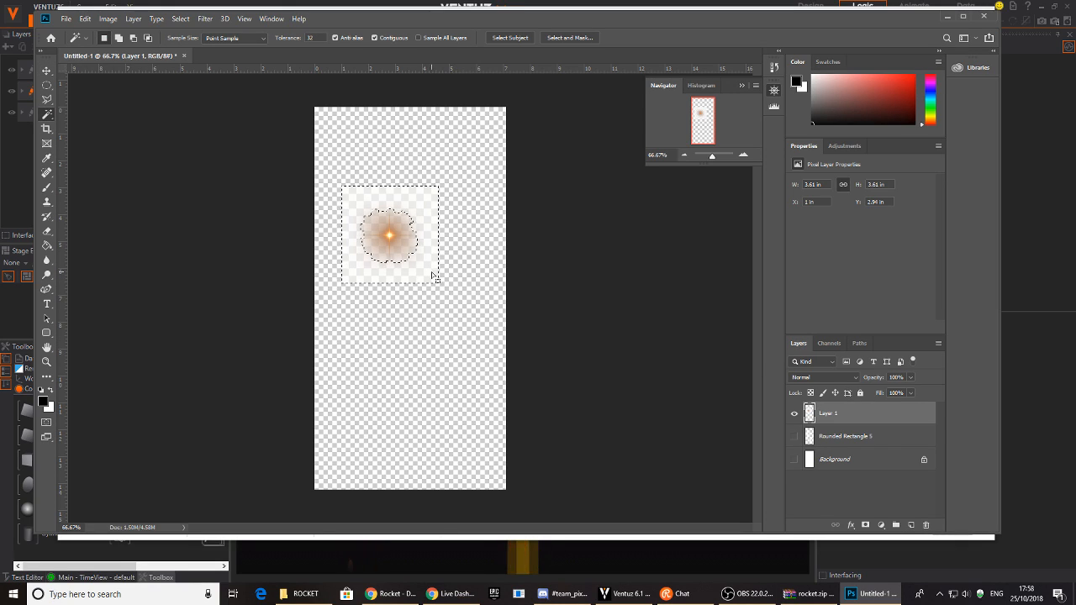
# - Cancel saving, delete the lens flare Layer 1, and bring up the YouTube Live Dashboard
pyautogui.hotkey('ctrl', 's')
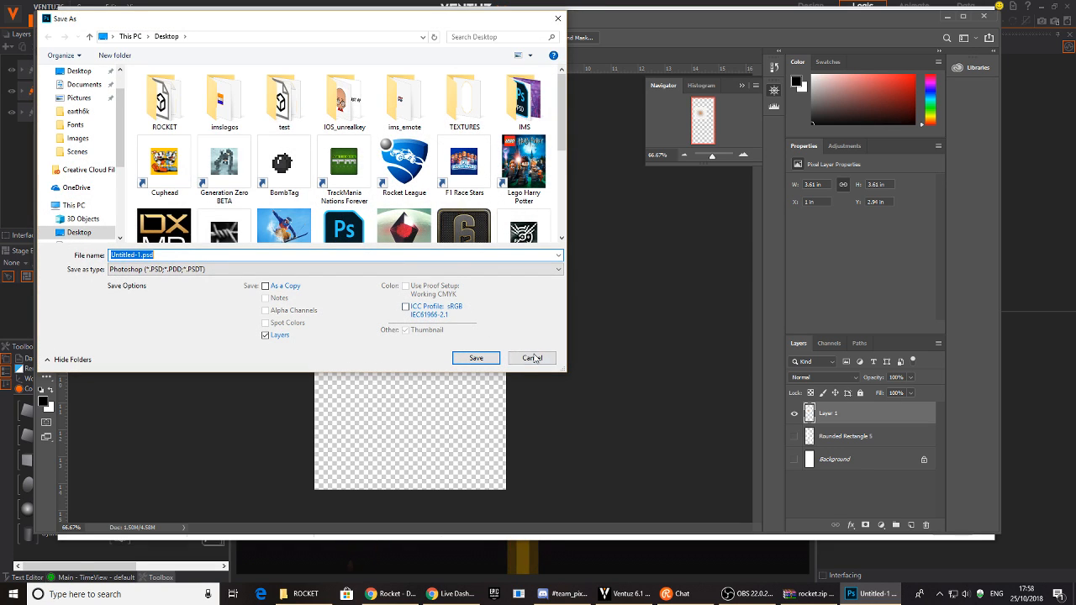
pyautogui.click(531, 358)
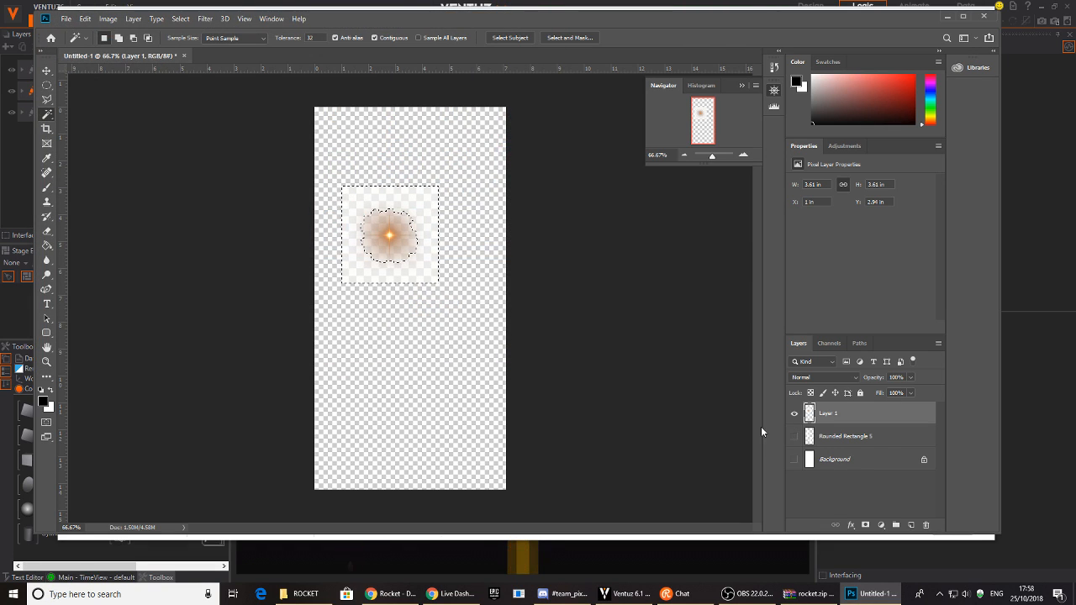
pyautogui.click(931, 529)
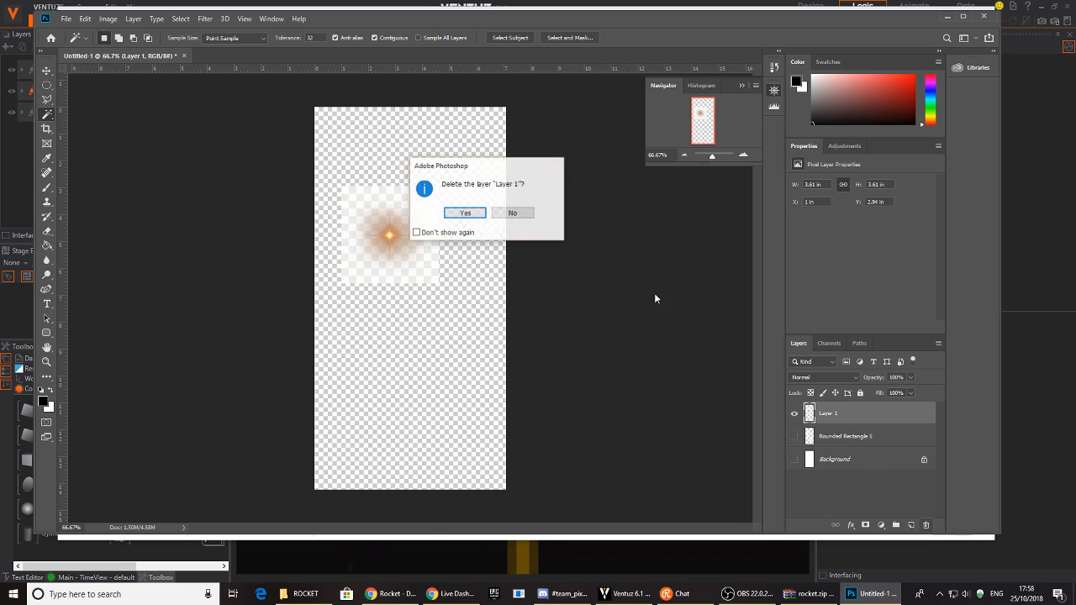
pyautogui.click(466, 213)
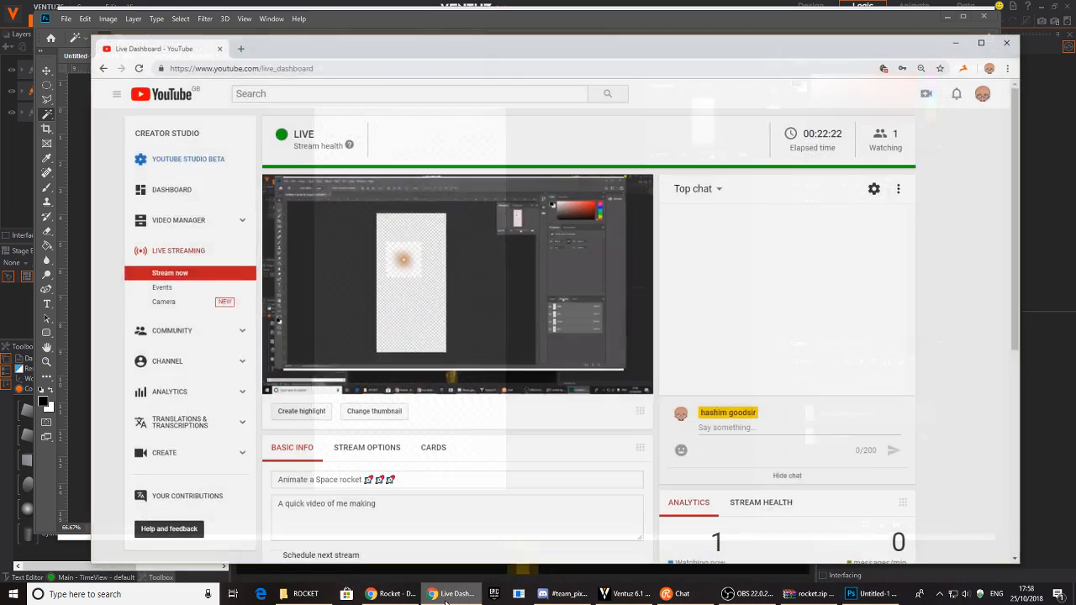
pyautogui.click(454, 593)
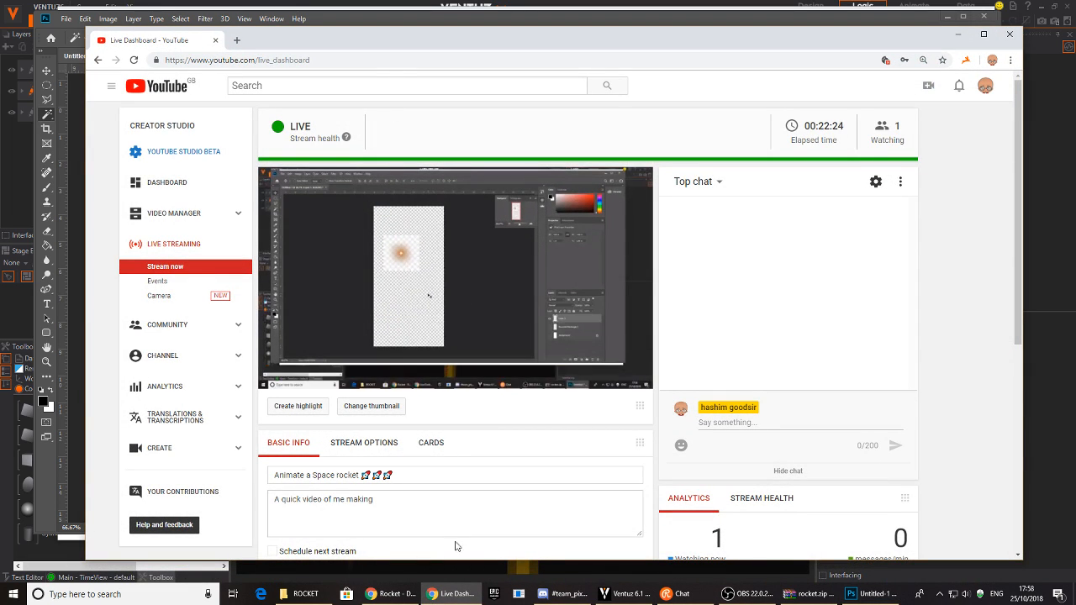
# - Search Google Images for 'flare' in a new tab
pyautogui.click(454, 593)
pyautogui.click(389, 594)
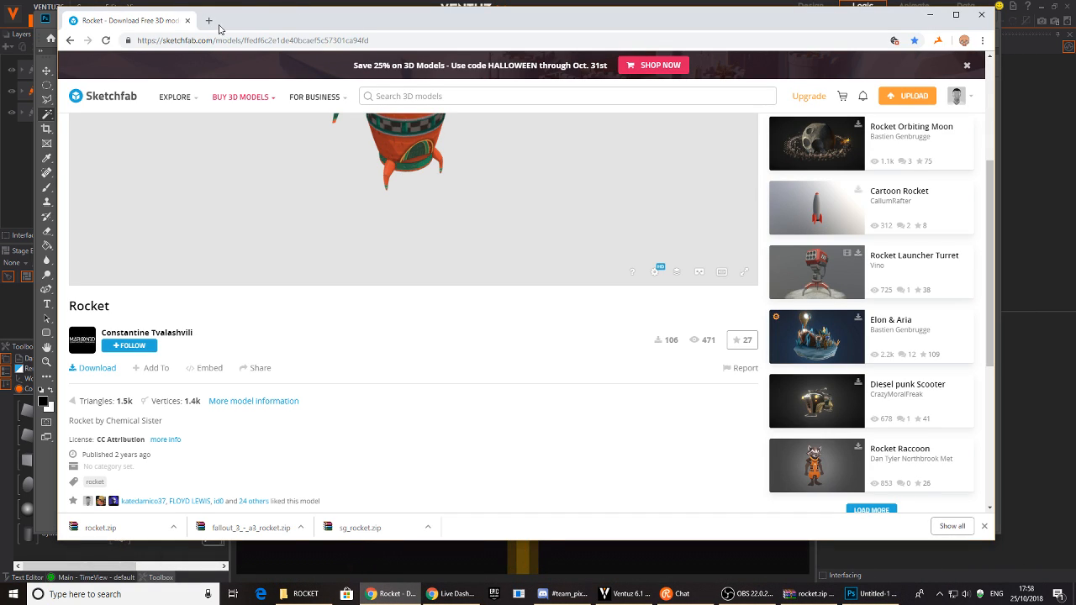
pyautogui.click(209, 21)
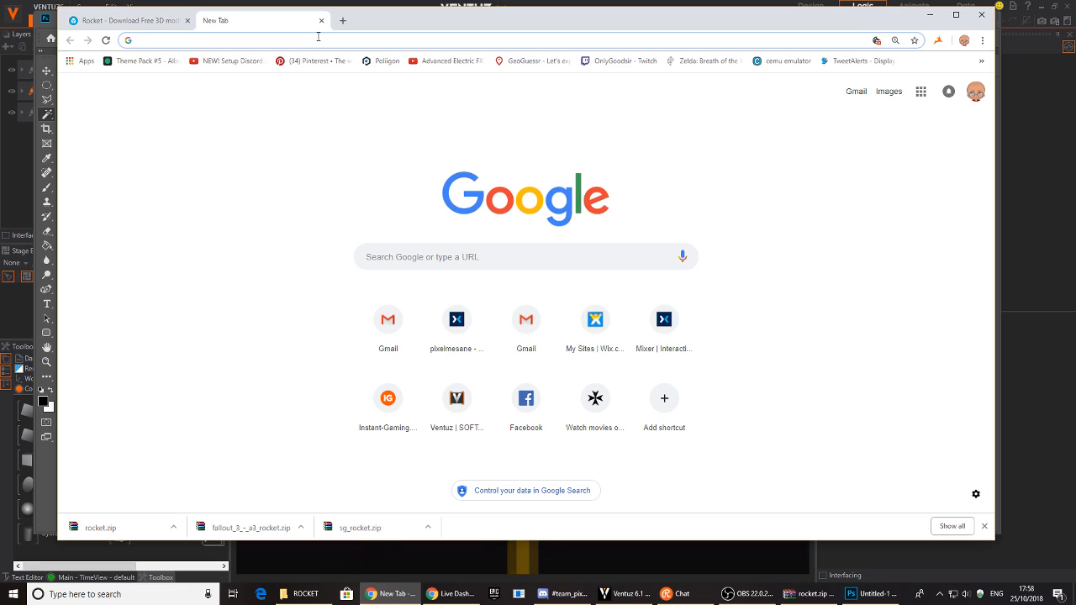
pyautogui.write('flare')
pyautogui.press('Return')
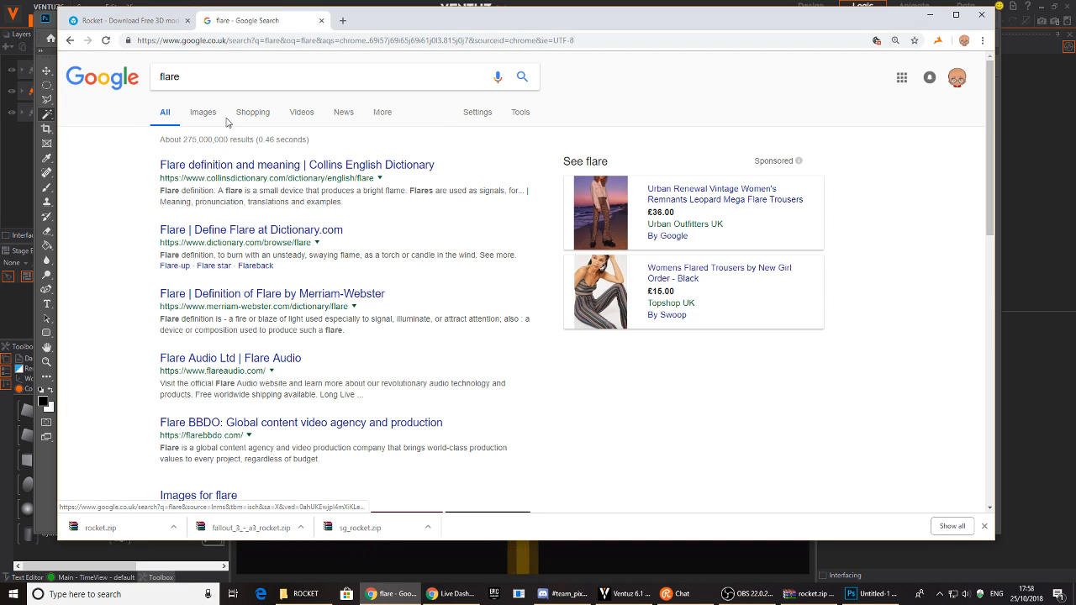
pyautogui.click(204, 113)
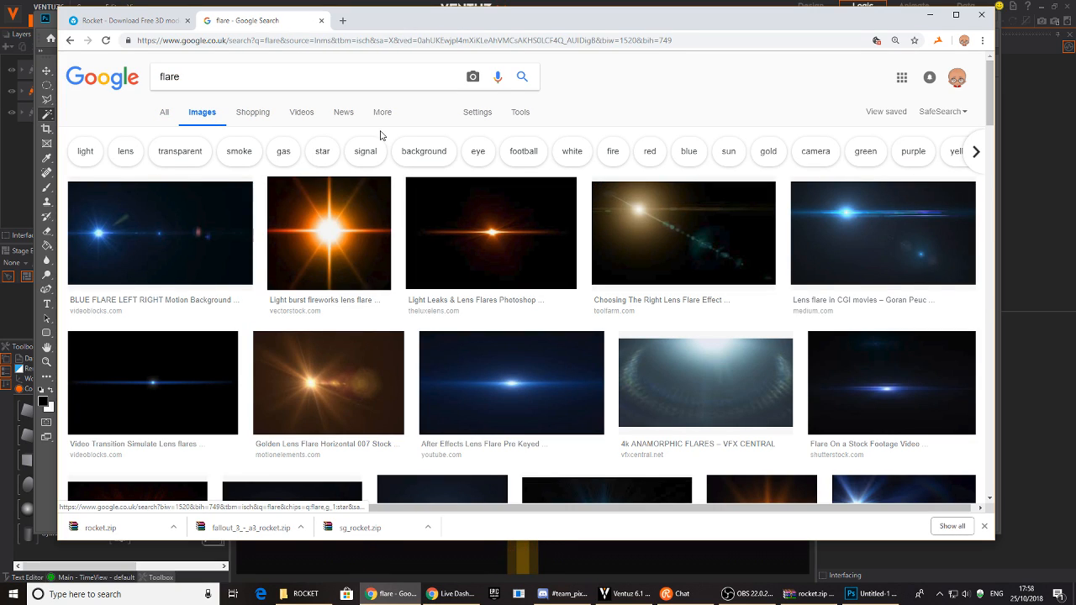
# - Narrow the flare results to the star chip and Transparent colour
pyautogui.click(318, 156)
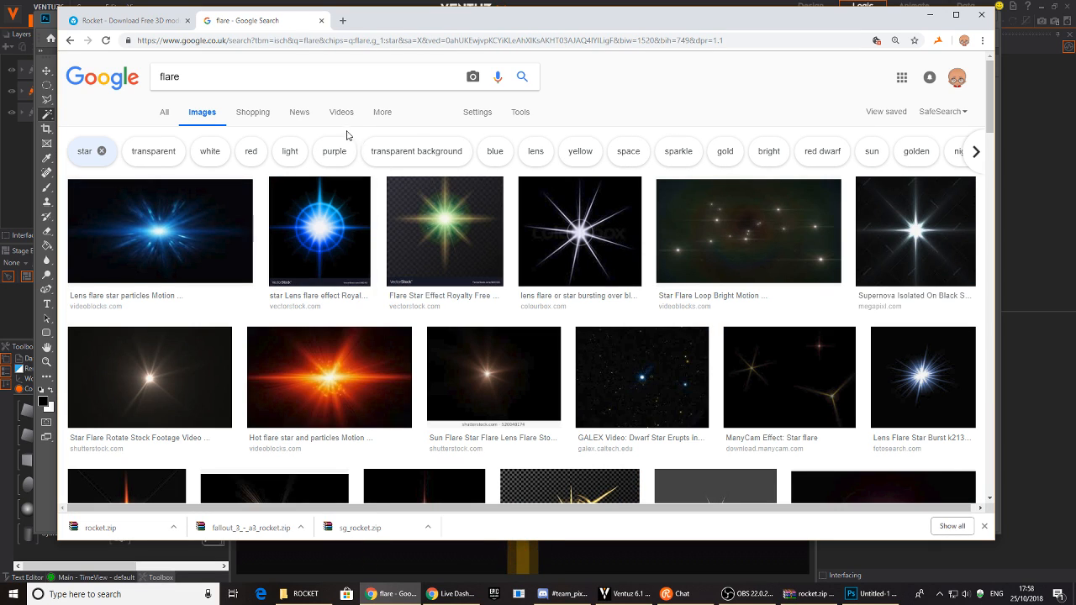
pyautogui.click(521, 113)
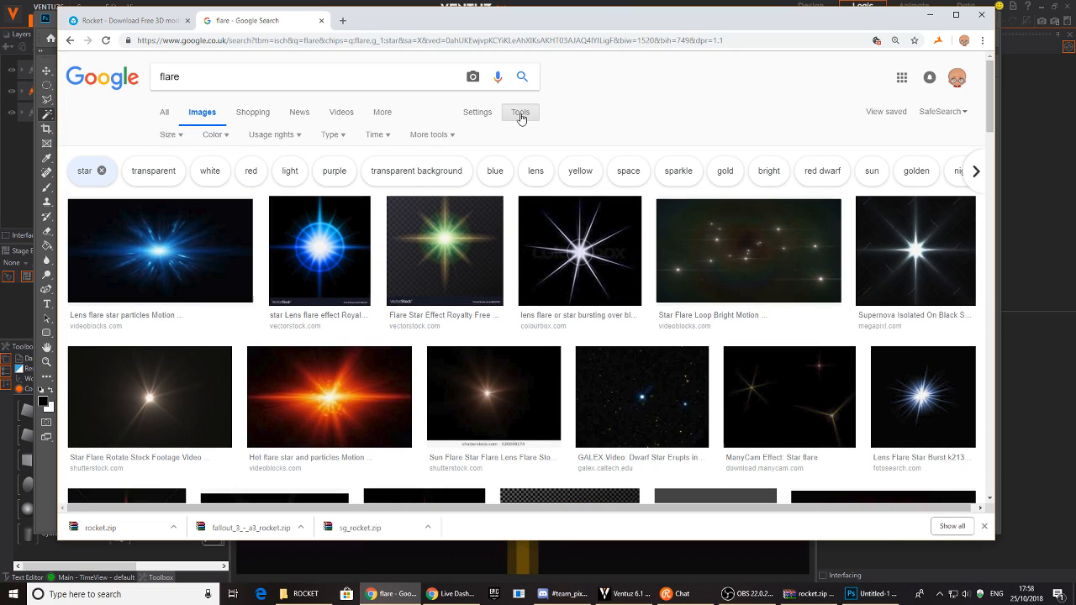
pyautogui.click(334, 135)
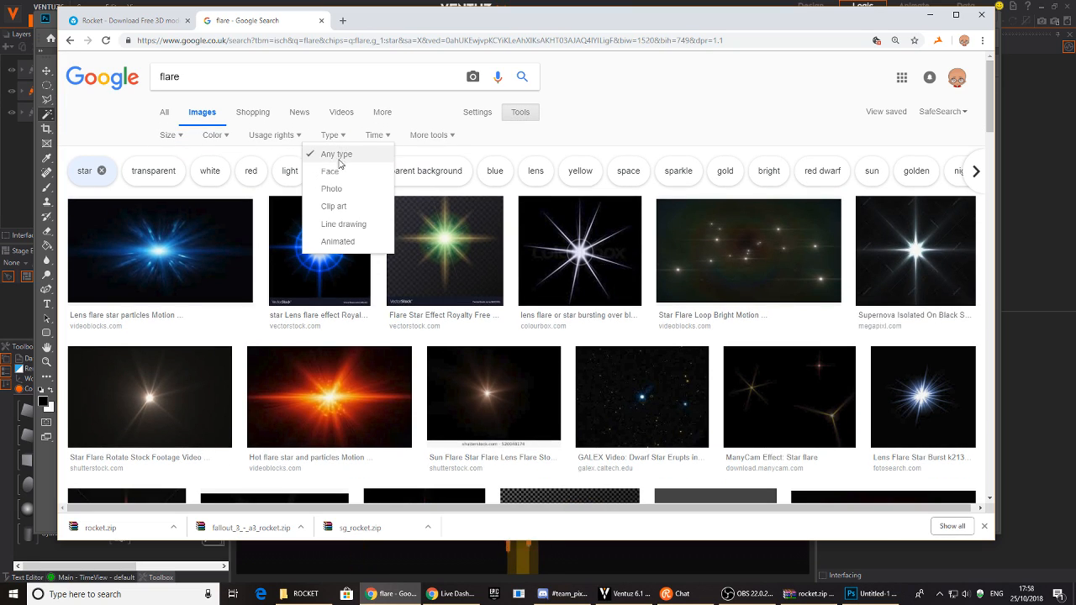
pyautogui.click(449, 137)
pyautogui.click(256, 141)
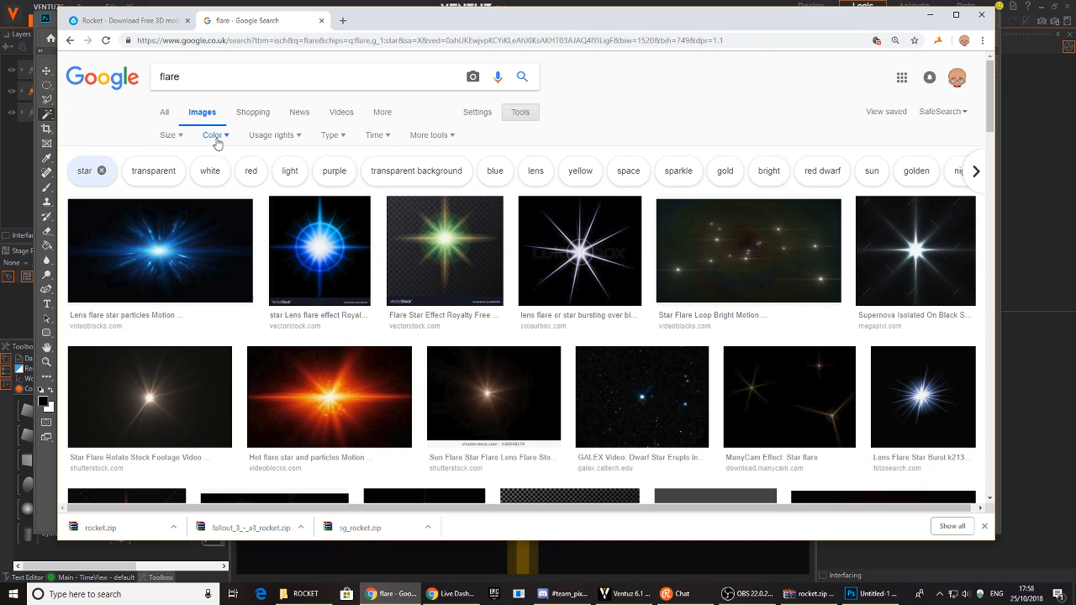
pyautogui.click(217, 144)
pyautogui.click(220, 208)
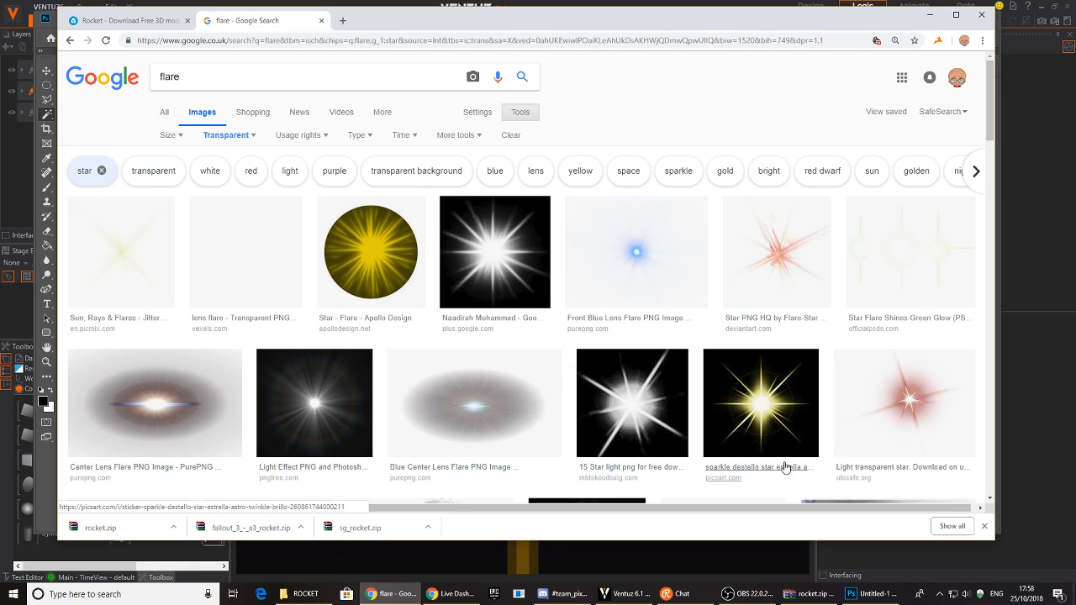
pyautogui.scroll(-3, 756, 437)
pyautogui.scroll(3, 475, 356)
pyautogui.scroll(-3, 430, 345)
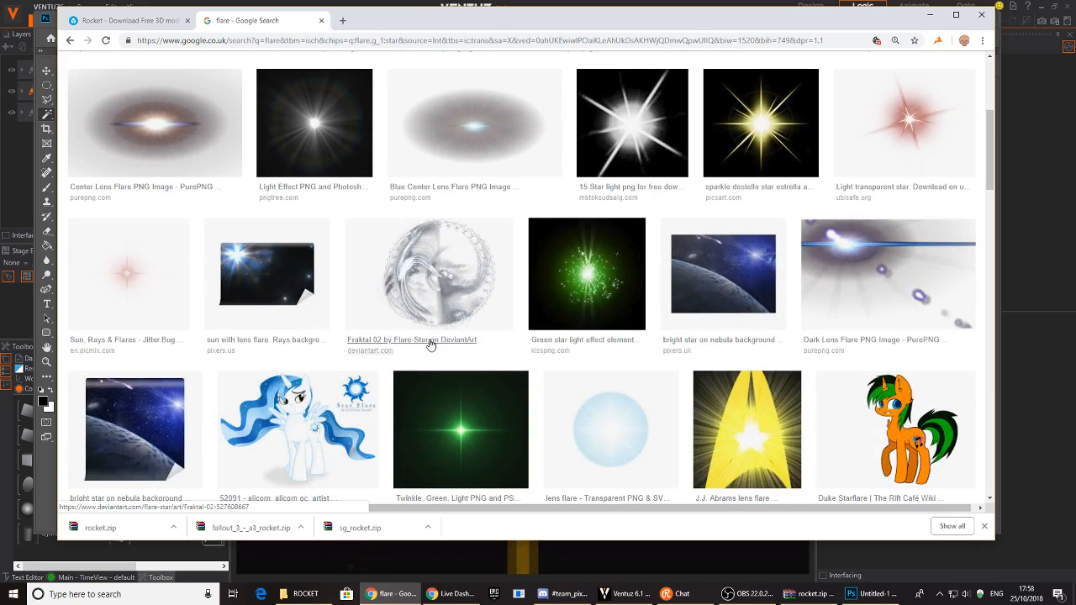
pyautogui.scroll(2, 168, 280)
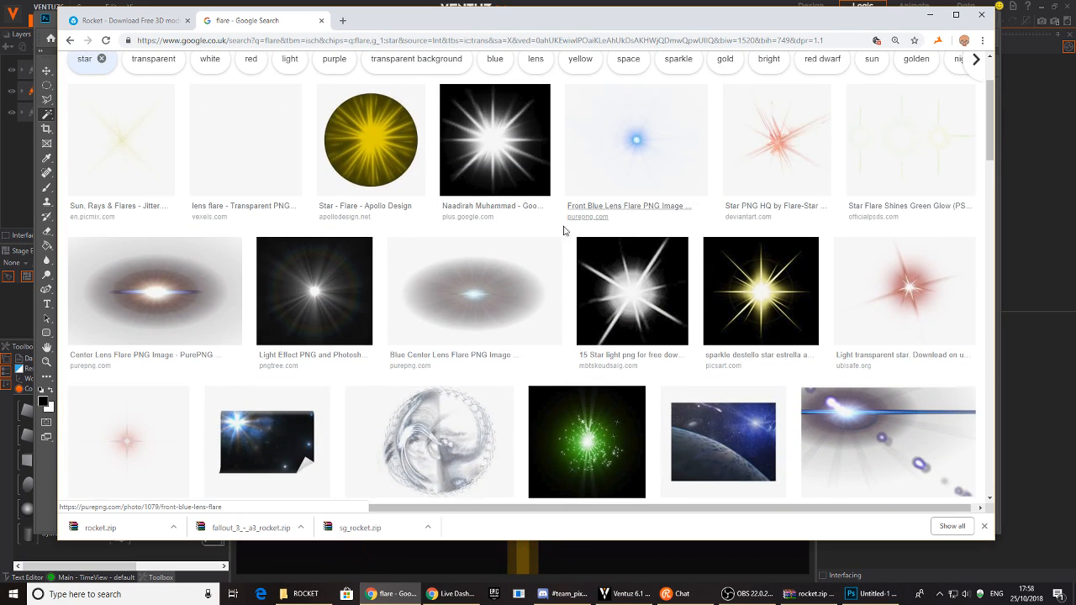
pyautogui.scroll(2, 281, 257)
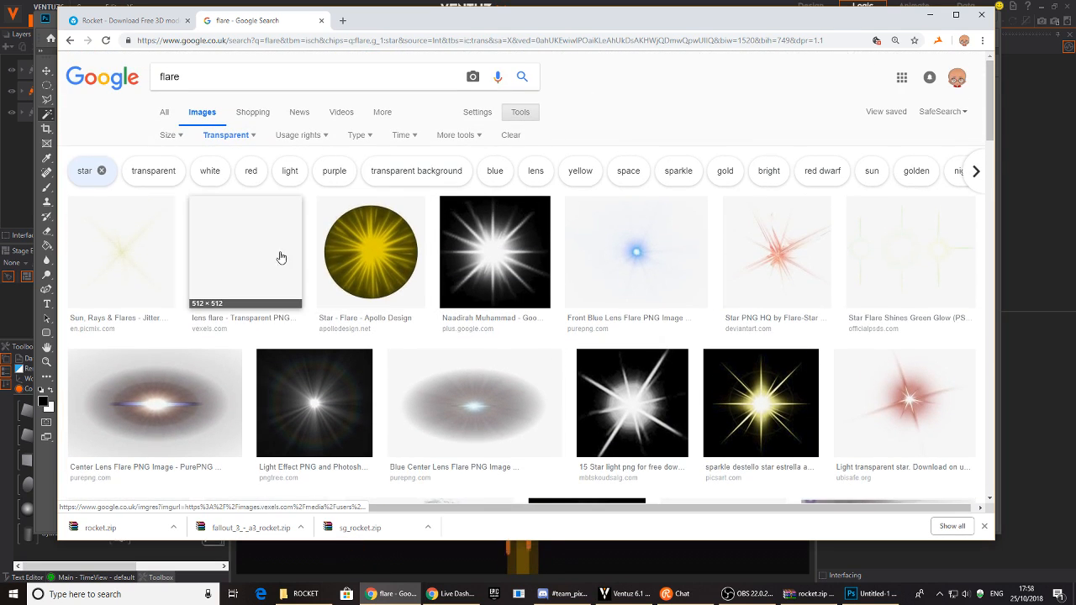
# - Preview the star lens flare on Vexels, close the tabs, and minimize Chrome
pyautogui.click(222, 251)
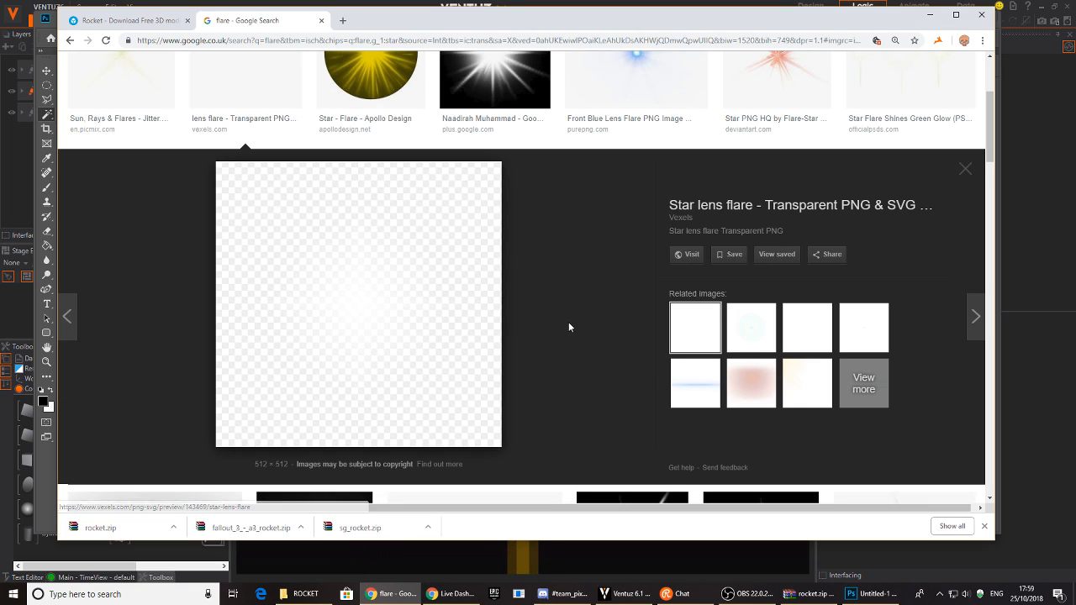
pyautogui.click(690, 255)
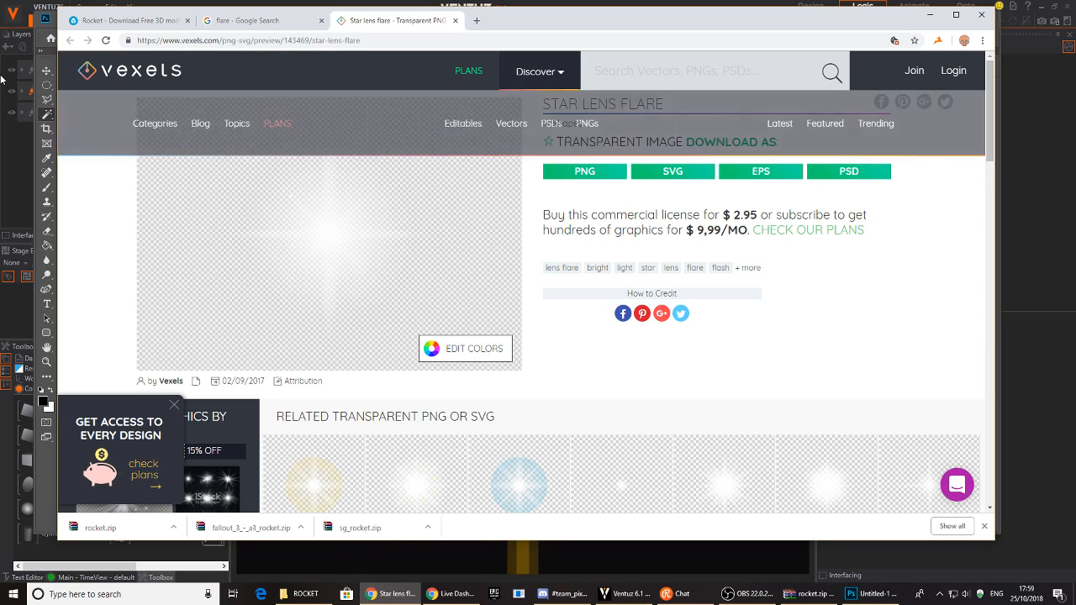
pyautogui.click(455, 20)
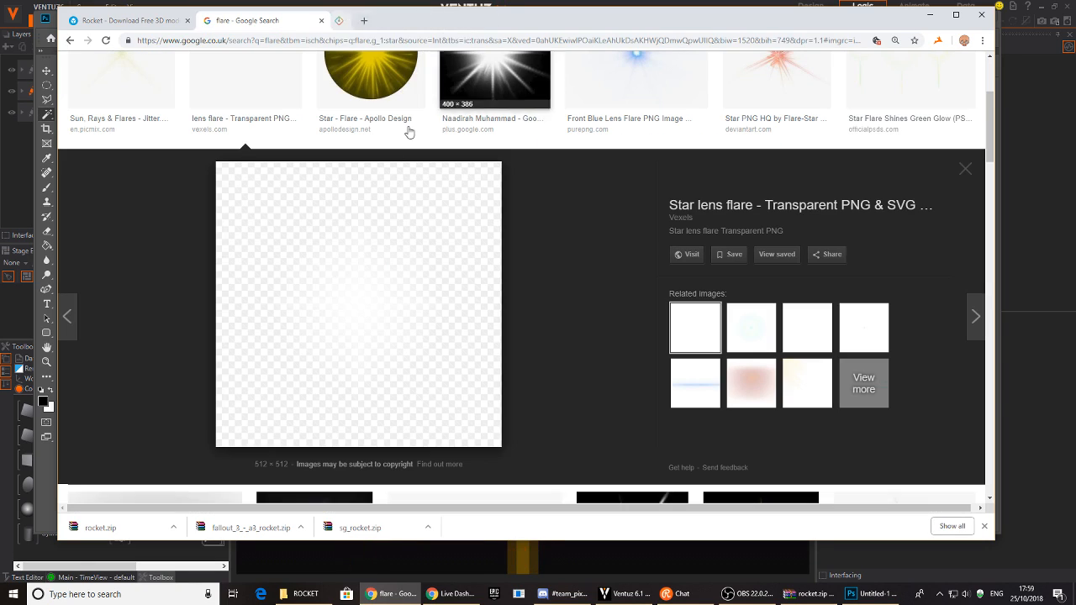
pyautogui.scroll(3, 260, 228)
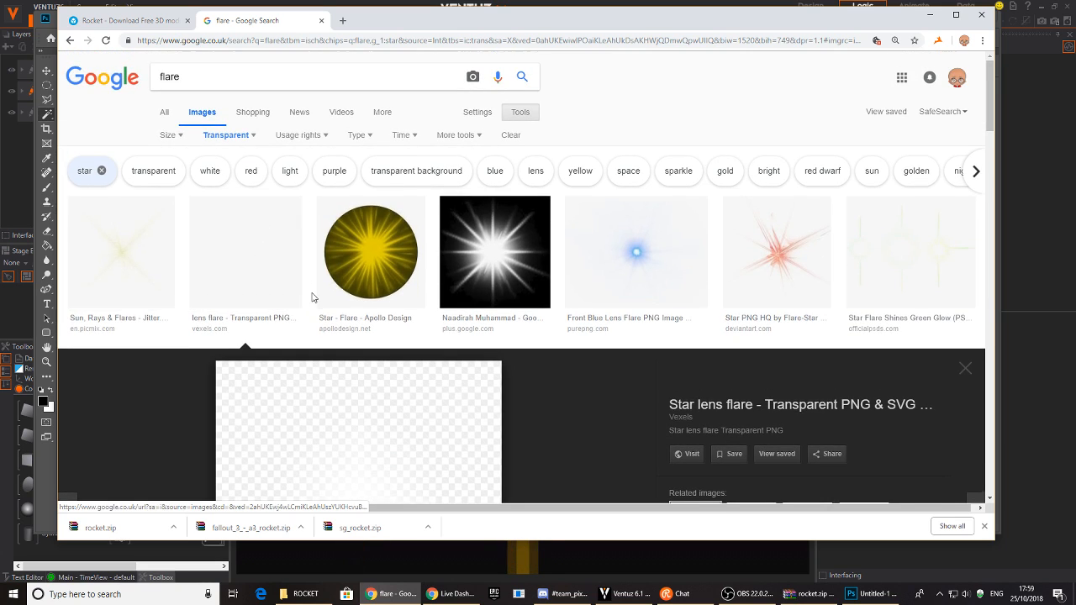
pyautogui.scroll(-6, 252, 268)
pyautogui.click(321, 20)
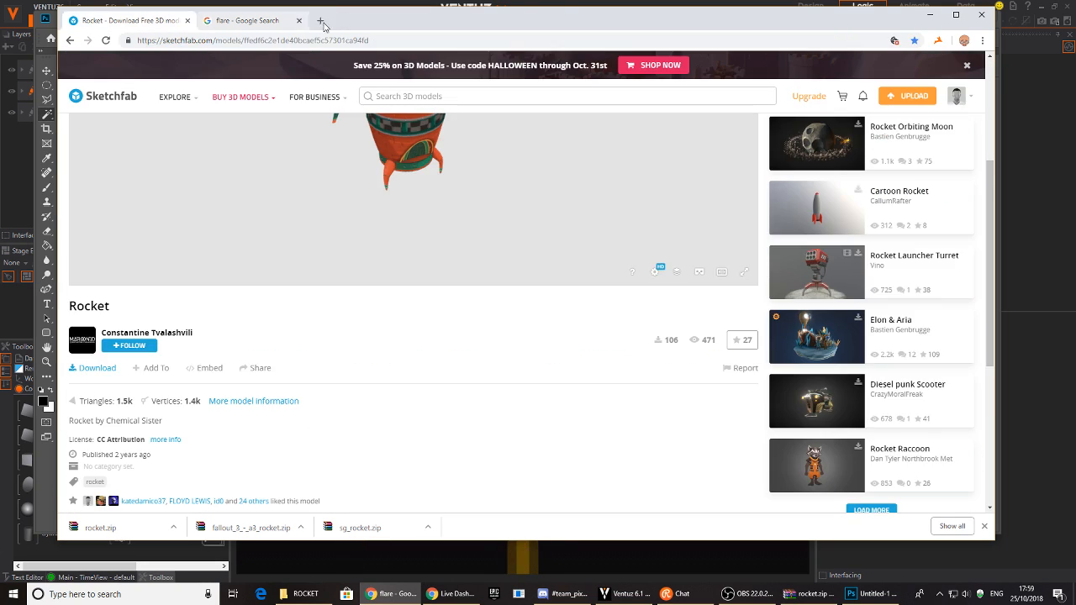
pyautogui.click(926, 16)
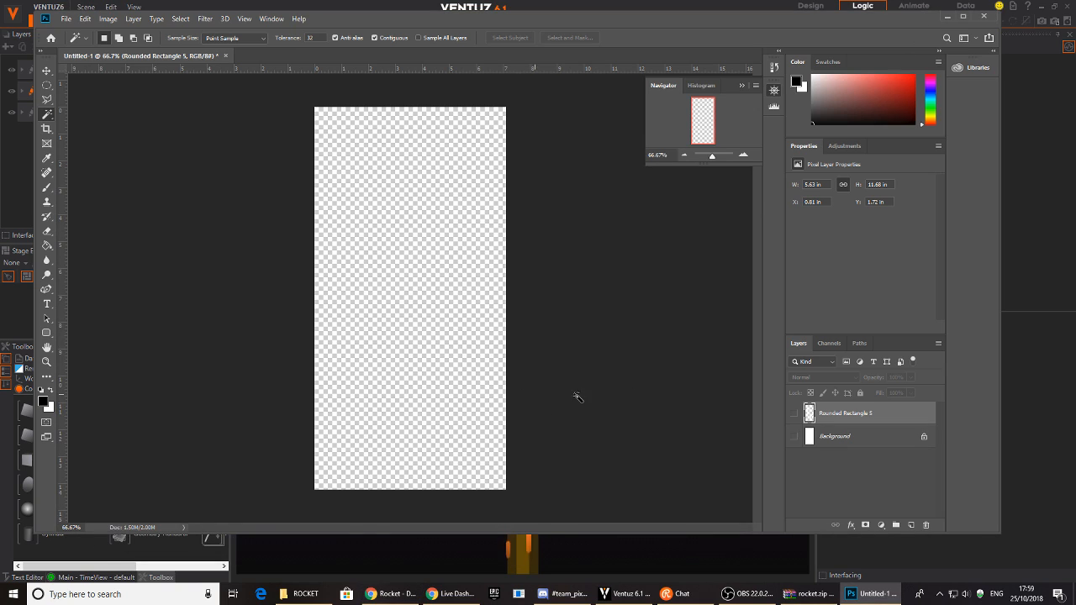
# - Float Untitled-1 in its own window and bring up Photoshop's Open dialog
pyautogui.click(653, 538)
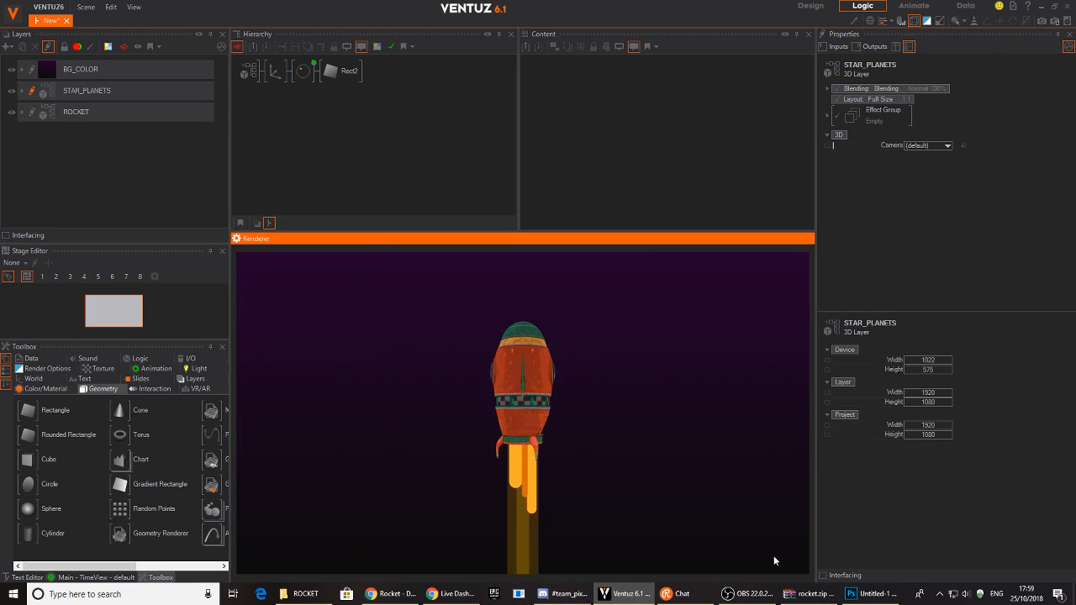
pyautogui.click(865, 593)
pyautogui.moveTo(137, 56); pyautogui.dragTo(152, 81)
pyautogui.doubleClick(499, 165)
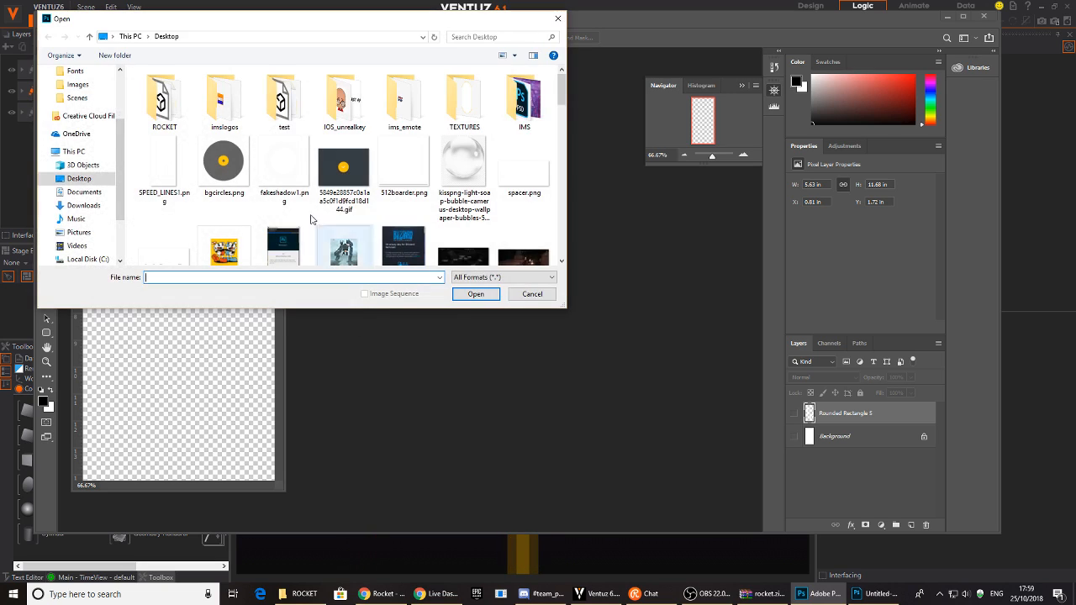
# - Browse to DATA (D:)/MY_WORK, briefly checking the 3D_WORK folder
pyautogui.scroll(-1, 119, 223)
pyautogui.scroll(-1, 119, 223)
pyautogui.click(81, 195)
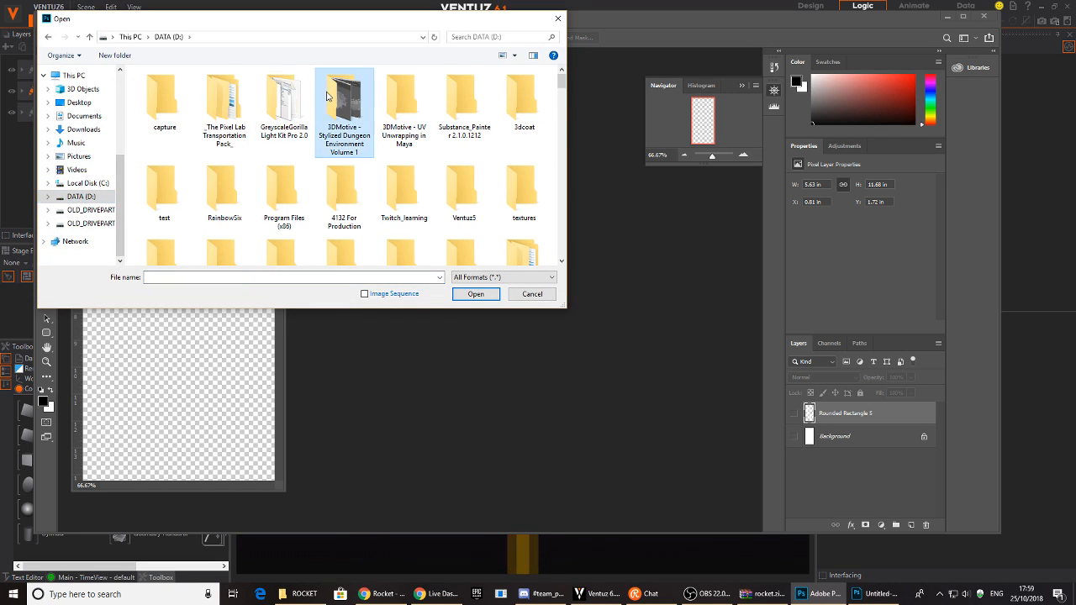
pyautogui.scroll(-3, 326, 93)
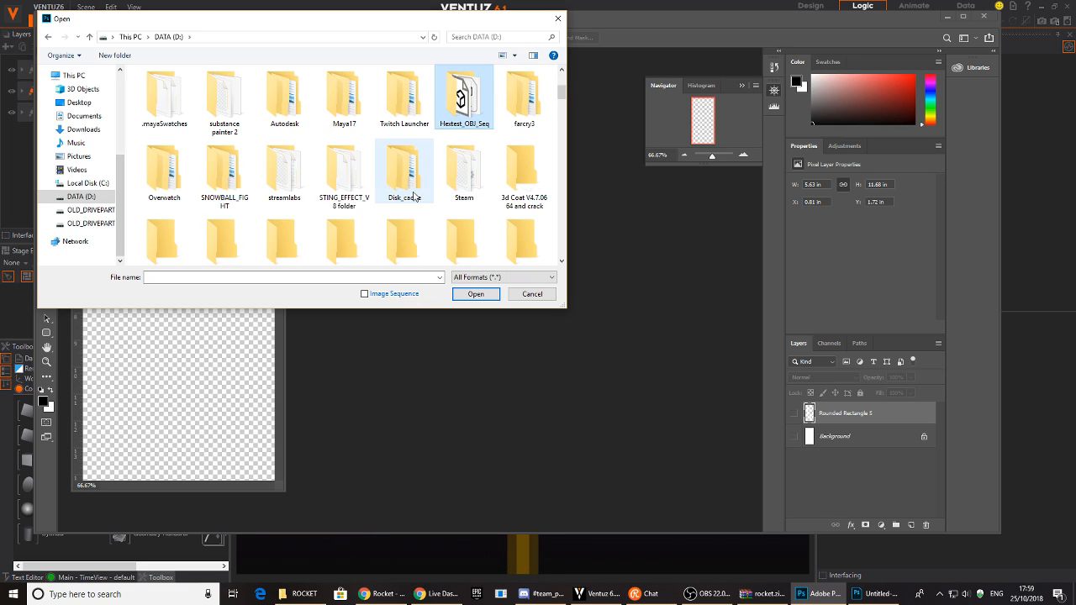
pyautogui.scroll(-5, 414, 198)
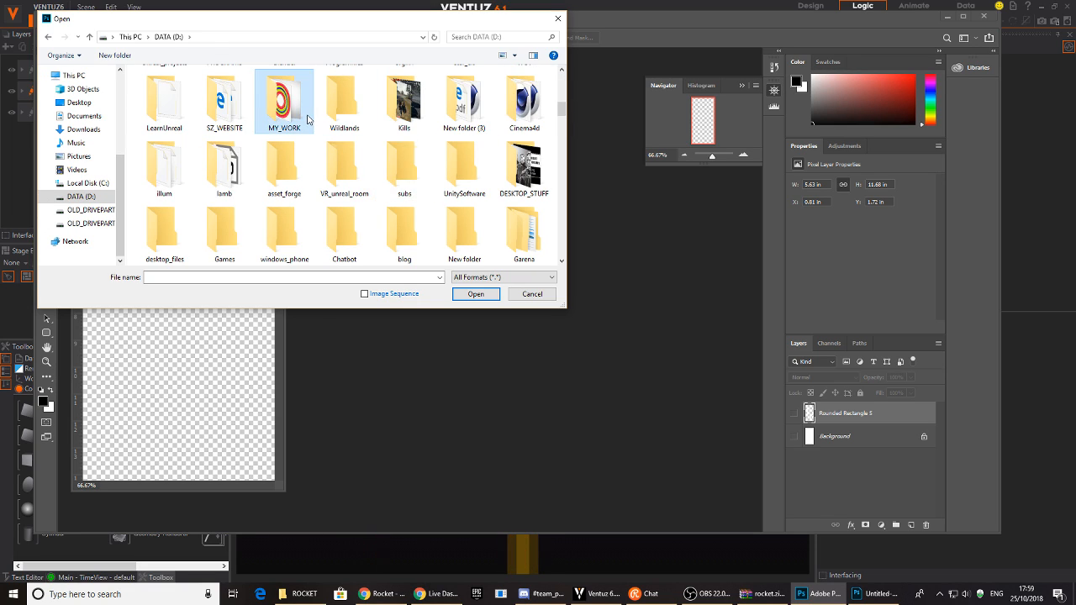
pyautogui.doubleClick(308, 119)
pyautogui.moveTo(558, 305); pyautogui.dragTo(669, 397)
pyautogui.scroll(-5, 319, 243)
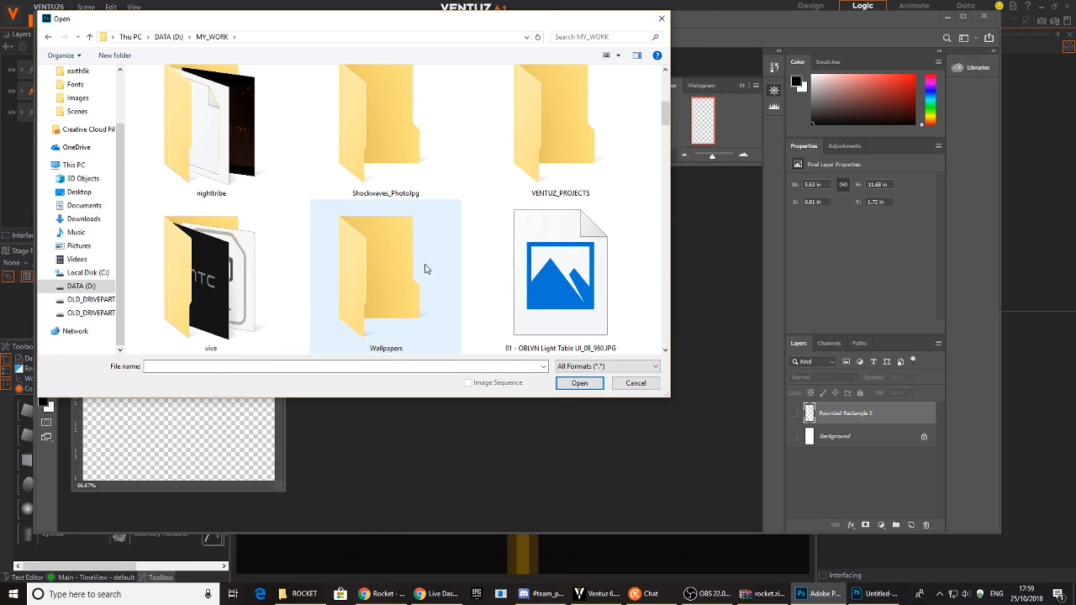
pyautogui.moveTo(666, 122); pyautogui.dragTo(671, 89)
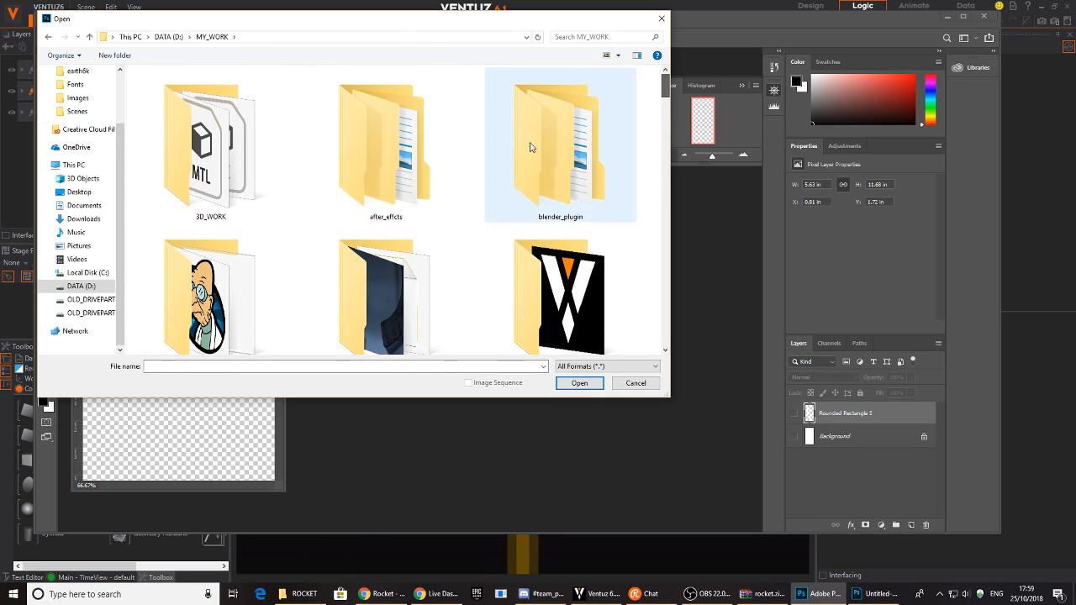
pyautogui.doubleClick(259, 164)
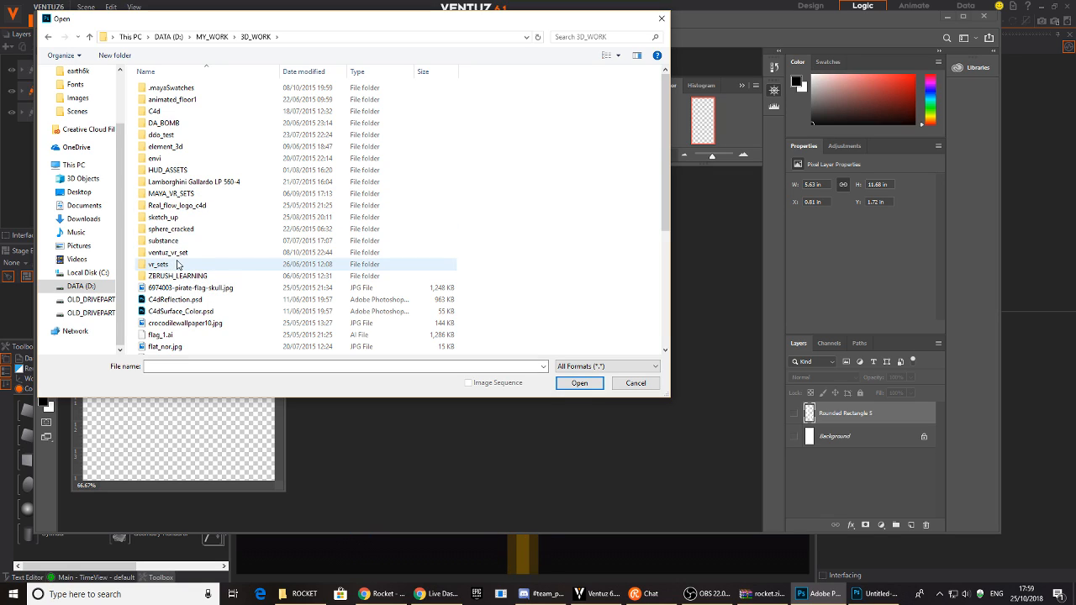
pyautogui.click(48, 39)
pyautogui.scroll(-3, 345, 228)
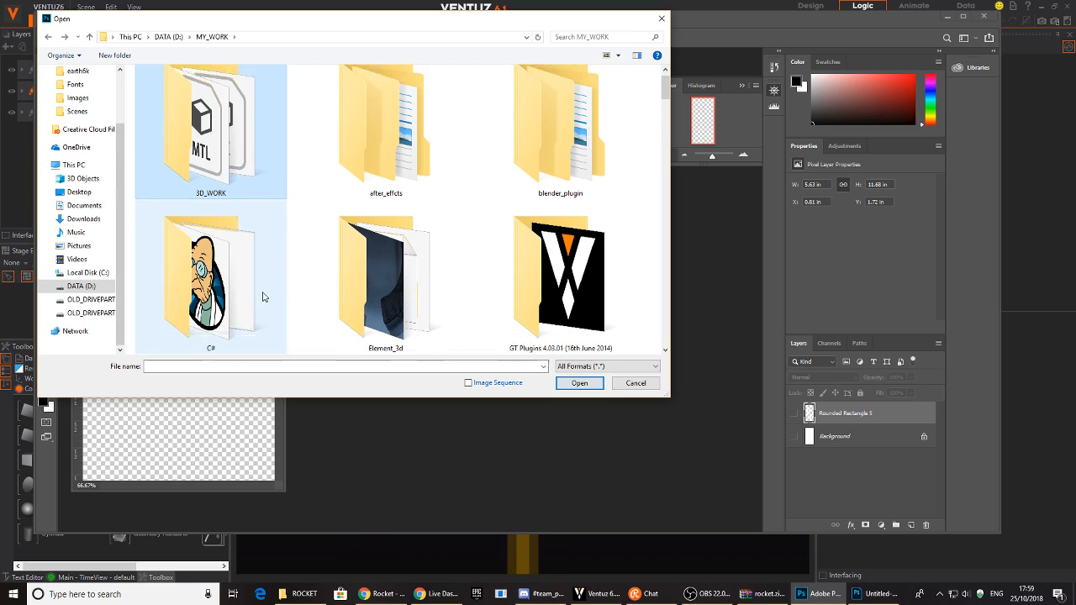
pyautogui.scroll(-3, 334, 277)
# - Open flare6a1.tif from VENTUZ_PROJECTS/textures
pyautogui.doubleClick(576, 143)
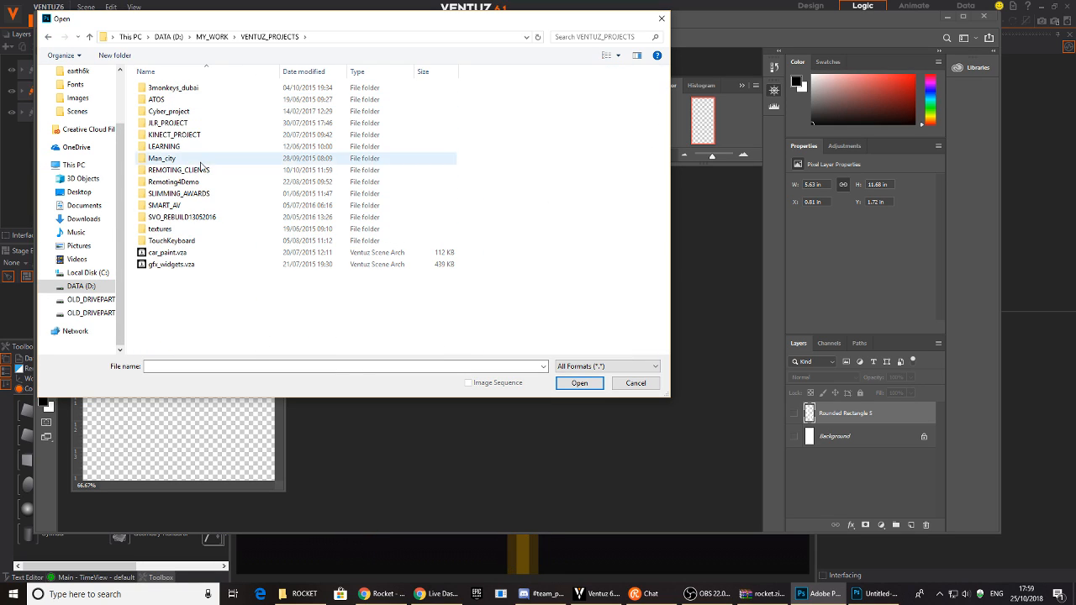
pyautogui.click(179, 231)
pyautogui.doubleClick(179, 233)
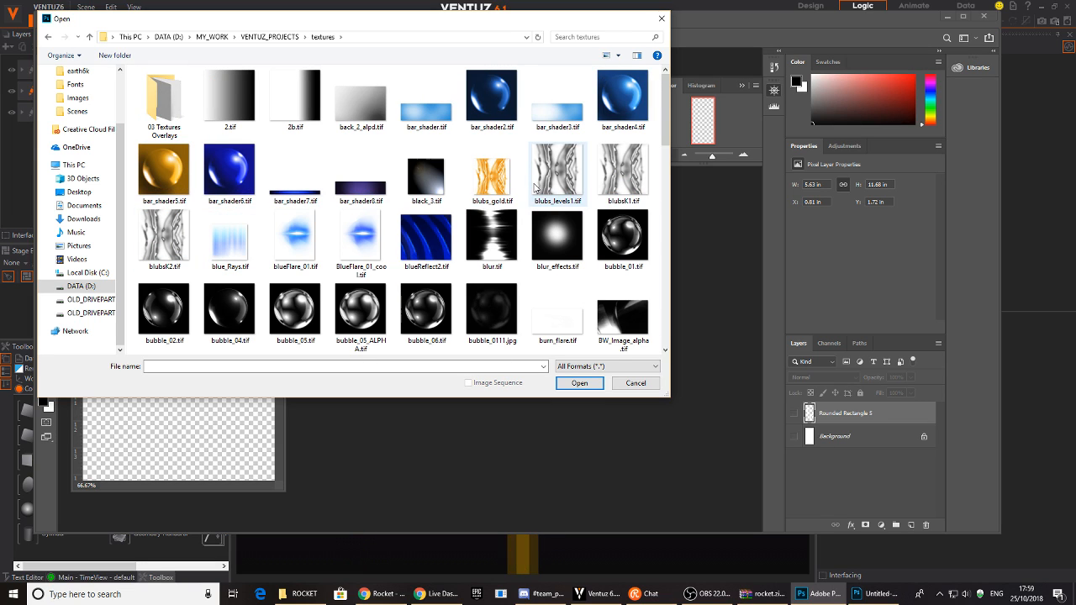
pyautogui.moveTo(666, 126); pyautogui.dragTo(668, 200)
pyautogui.click(623, 225)
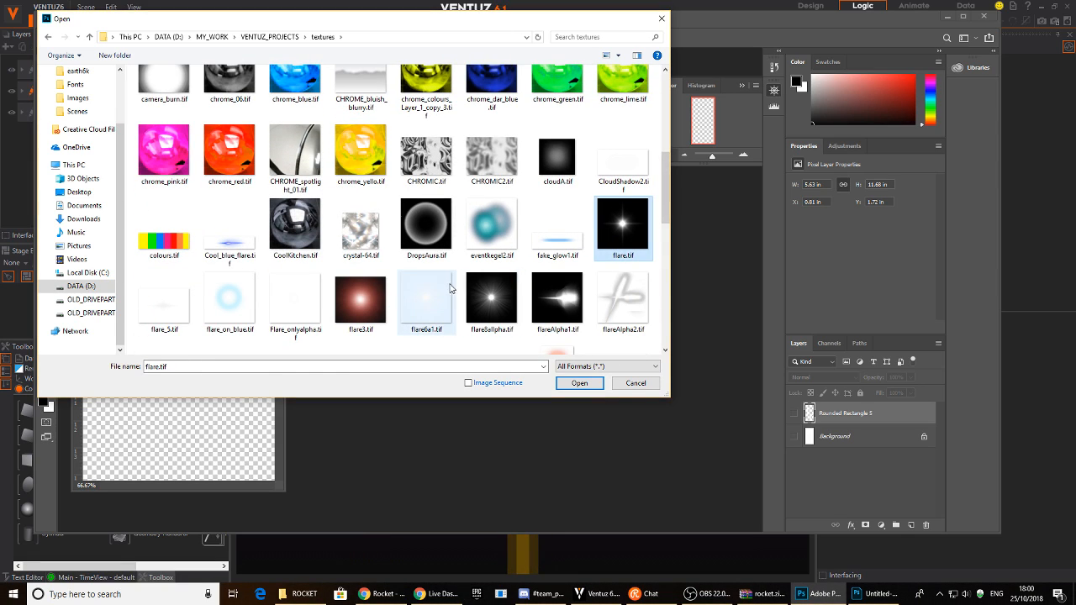
pyautogui.click(309, 314)
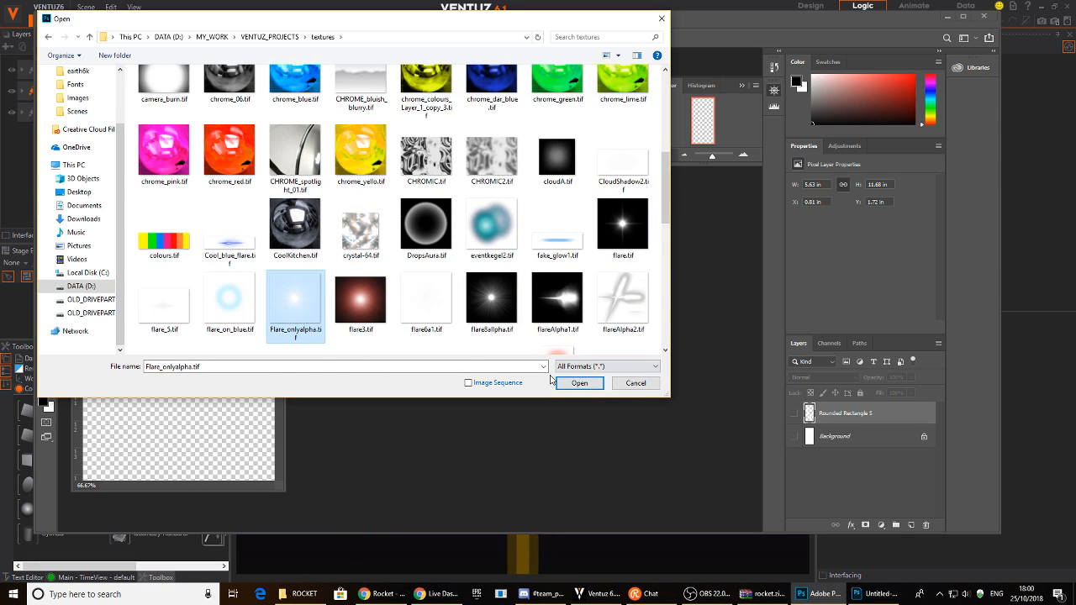
pyautogui.click(426, 299)
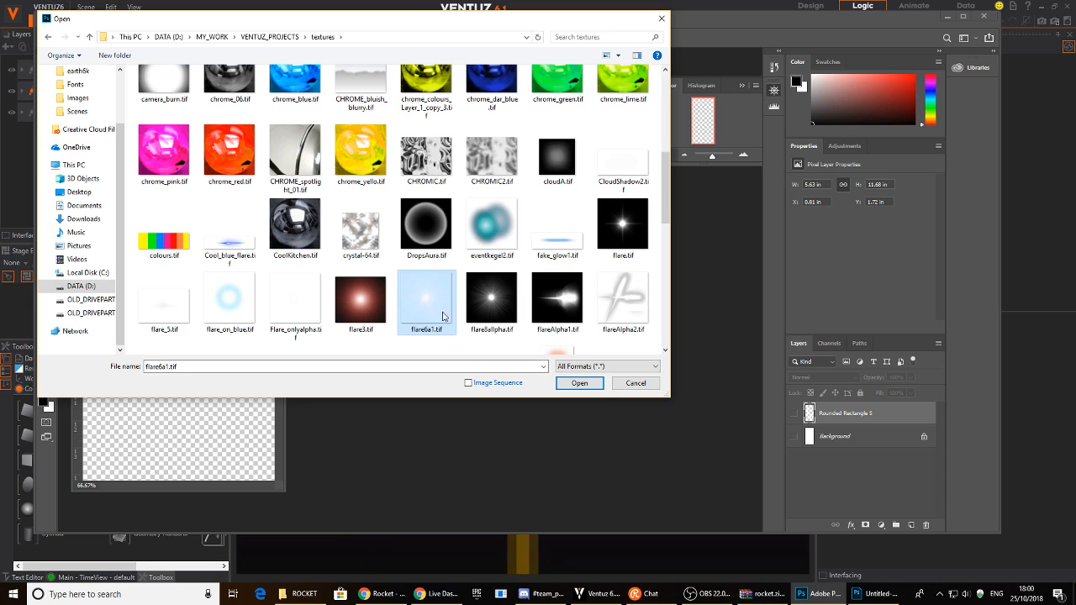
pyautogui.click(572, 382)
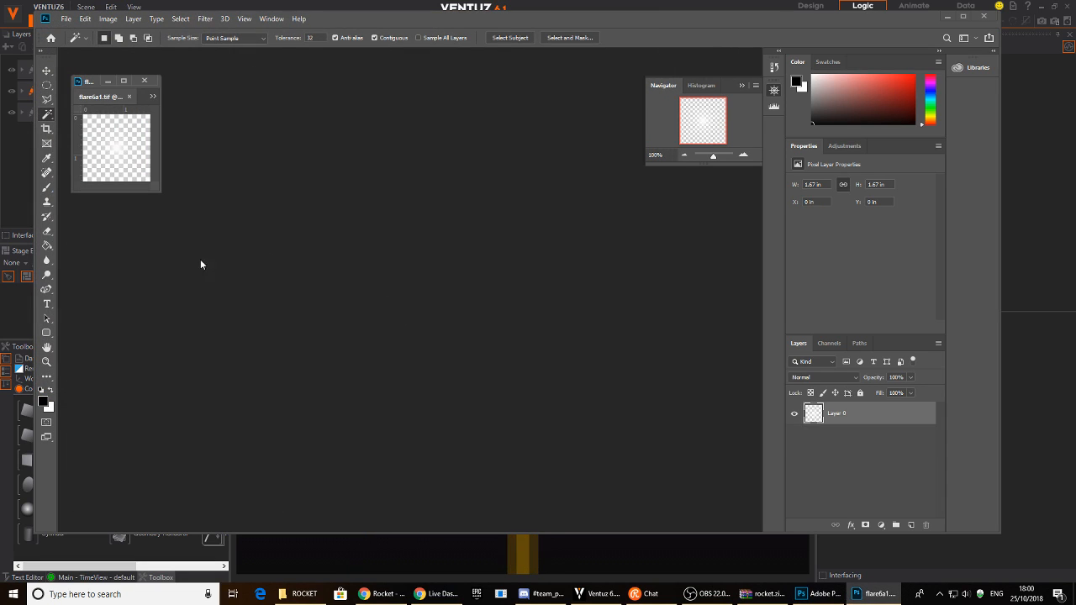
# - Copy the flare from flare6a1.tif into Untitled-1 as a new layer, then close flare6a1.tif
pyautogui.moveTo(153, 189); pyautogui.dragTo(540, 367)
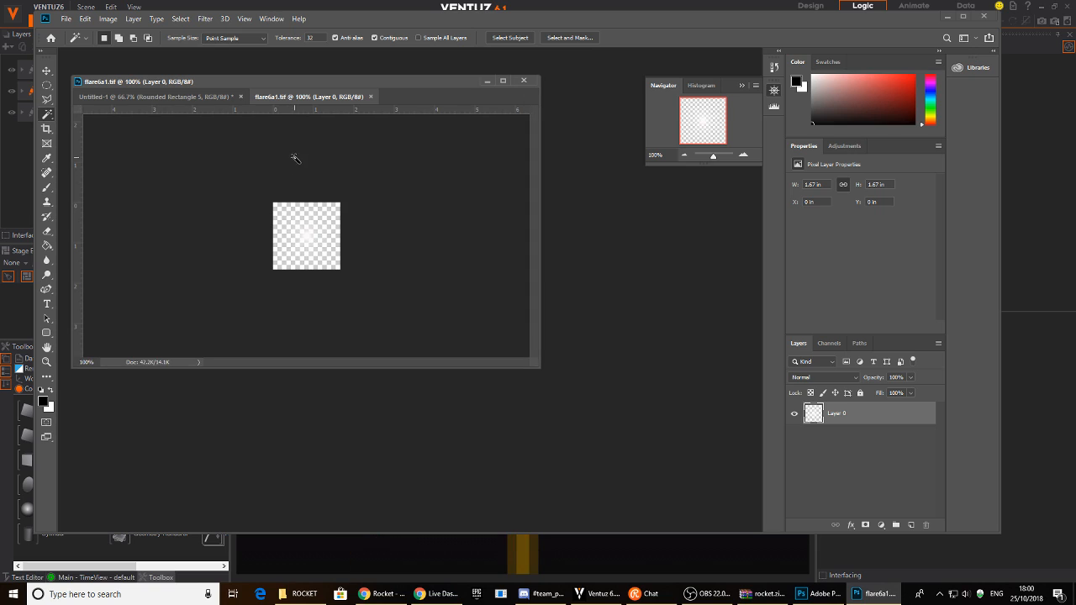
pyautogui.moveTo(301, 98); pyautogui.dragTo(470, 222)
pyautogui.click(643, 363)
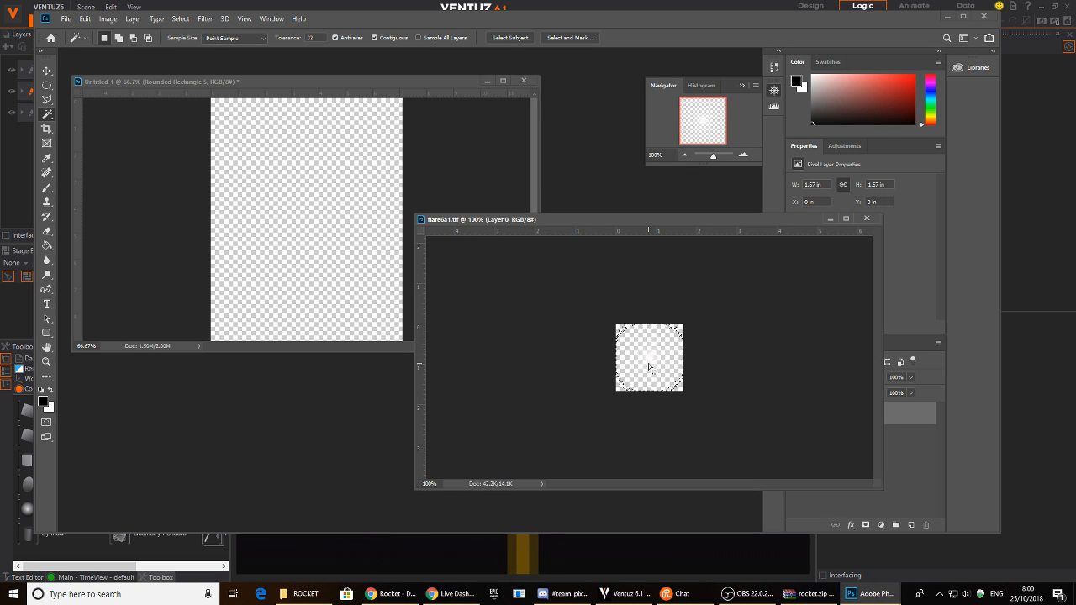
pyautogui.press('v')
pyautogui.moveTo(653, 370); pyautogui.dragTo(318, 225)
pyautogui.click(789, 217)
pyautogui.click(867, 219)
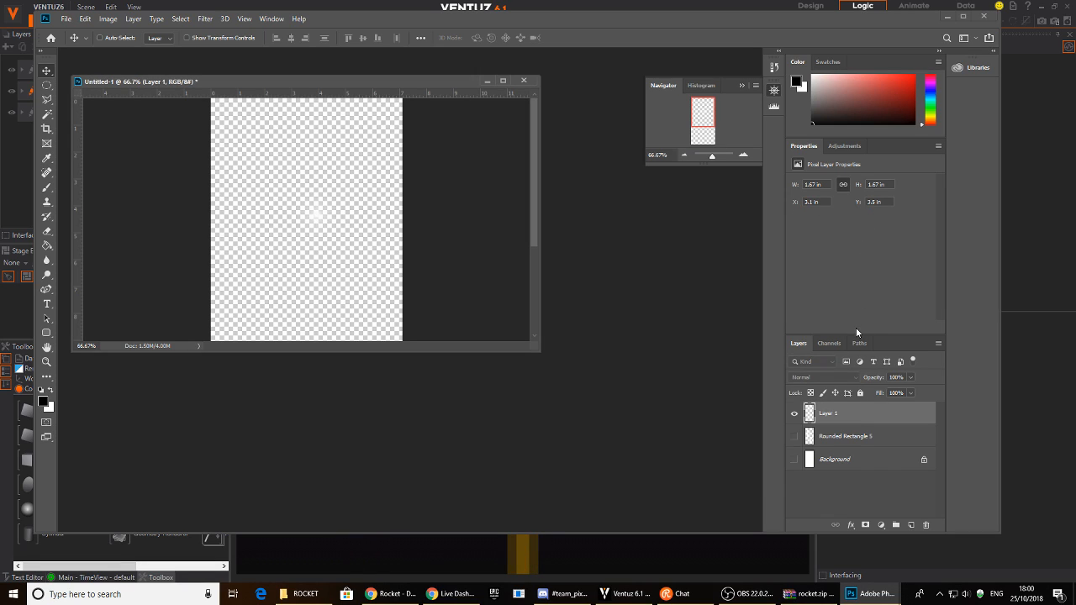
# - Show the Background layer, darken it to black with Hue/Saturation Lightness -100, and reselect Layer 1
pyautogui.click(822, 460)
pyautogui.click(794, 460)
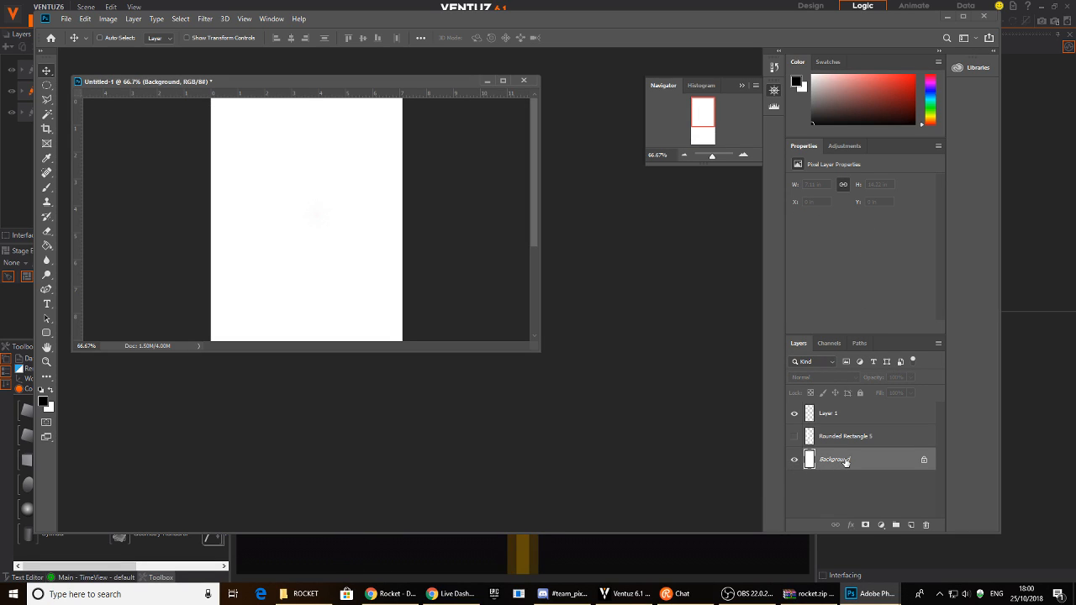
pyautogui.hotkey('ctrl', 'u')
pyautogui.moveTo(506, 251); pyautogui.dragTo(380, 246)
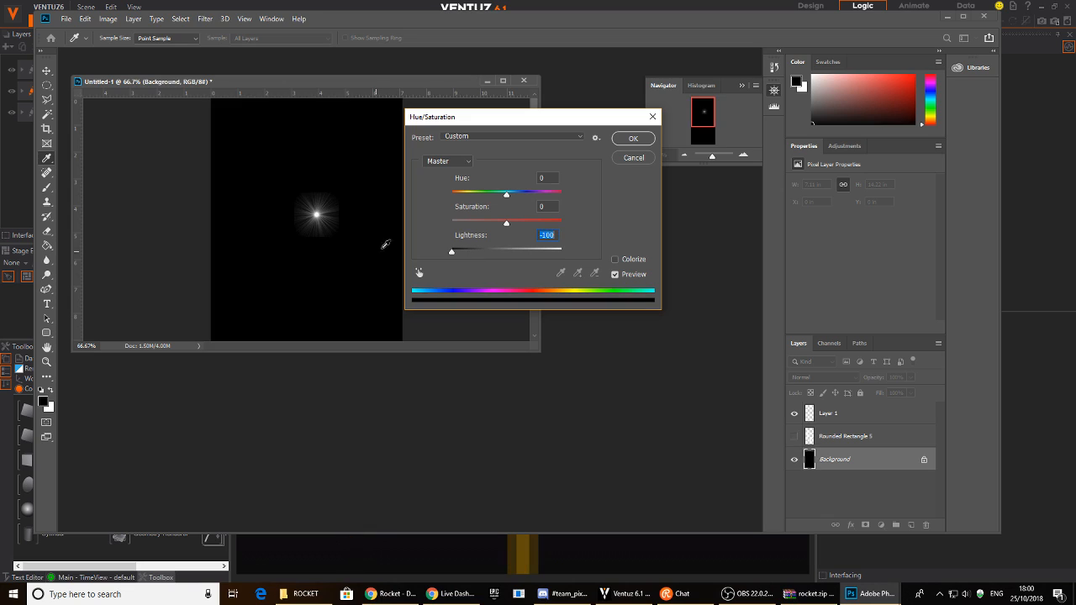
pyautogui.click(632, 139)
pyautogui.hotkey('alt', ']')
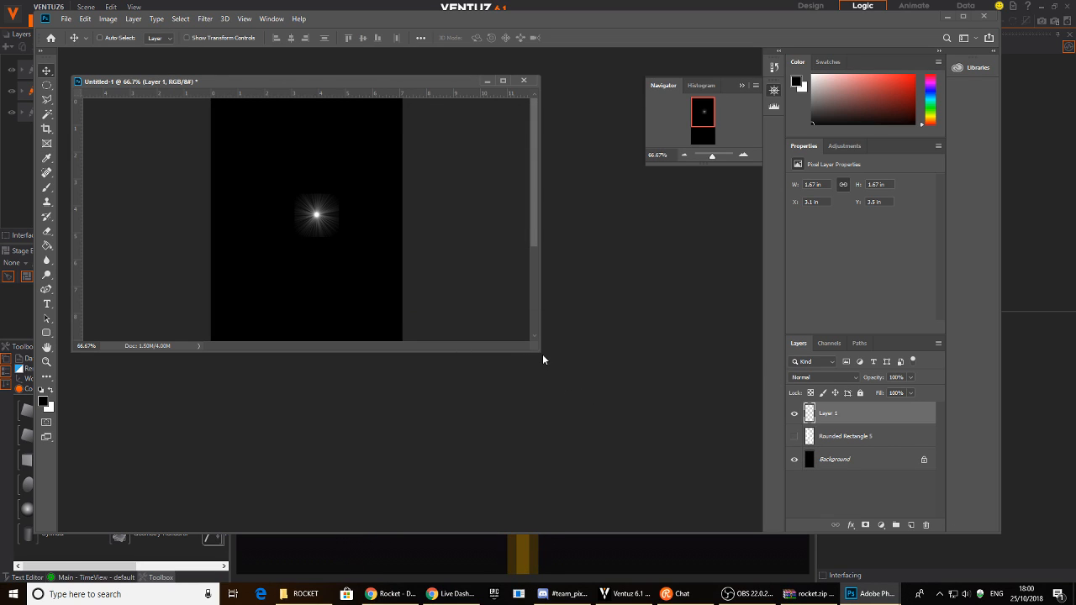
# - Enlarge the document window, move the flare left, and zoom the canvas to 300%
pyautogui.moveTo(532, 346); pyautogui.dragTo(627, 467)
pyautogui.moveTo(365, 216); pyautogui.dragTo(343, 217)
pyautogui.click(742, 156)
pyautogui.click(742, 155)
pyautogui.click(742, 155)
pyautogui.moveTo(698, 133)
pyautogui.mouseDown()
pyautogui.moveTo(701, 113)
pyautogui.moveTo(693, 117)
pyautogui.mouseUp()
# - Erase the flare's outer rays with the Eraser, undoing one stroke, to leave a smaller starburst
pyautogui.press('e')
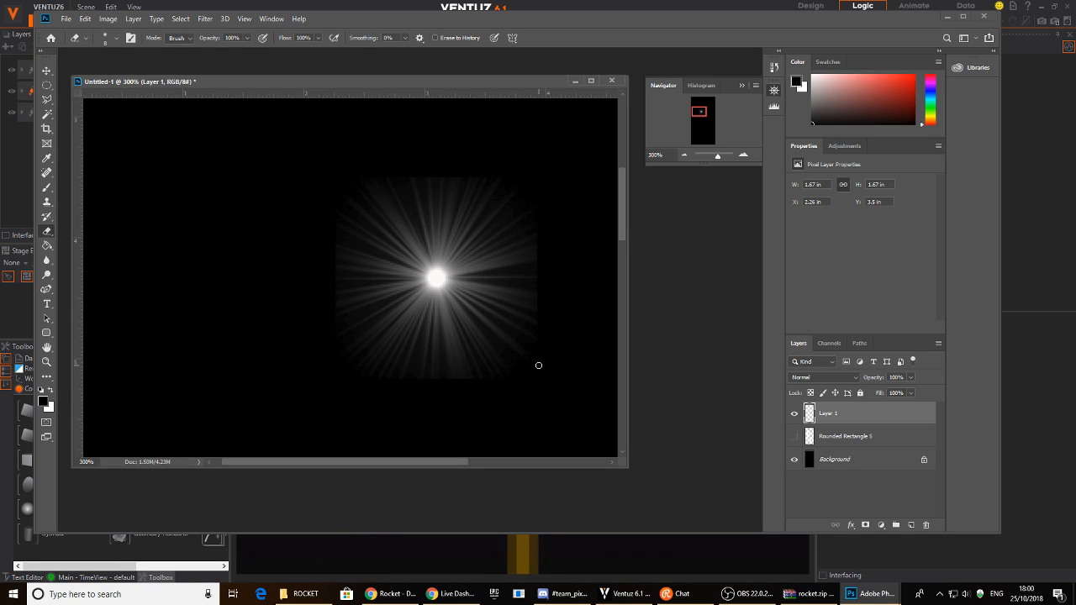
pyautogui.moveTo(485, 361)
pyautogui.mouseDown()
pyautogui.moveTo(533, 362)
pyautogui.moveTo(555, 293)
pyautogui.moveTo(535, 211)
pyautogui.moveTo(410, 180)
pyautogui.moveTo(328, 267)
pyautogui.moveTo(427, 387)
pyautogui.moveTo(372, 342)
pyautogui.moveTo(367, 320)
pyautogui.moveTo(412, 356)
pyautogui.moveTo(530, 308)
pyautogui.moveTo(490, 207)
pyautogui.moveTo(347, 294)
pyautogui.moveTo(429, 320)
pyautogui.moveTo(449, 188)
pyautogui.moveTo(365, 240)
pyautogui.moveTo(373, 320)
pyautogui.moveTo(439, 194)
pyautogui.moveTo(507, 315)
pyautogui.moveTo(394, 294)
pyautogui.moveTo(414, 192)
pyautogui.mouseUp()
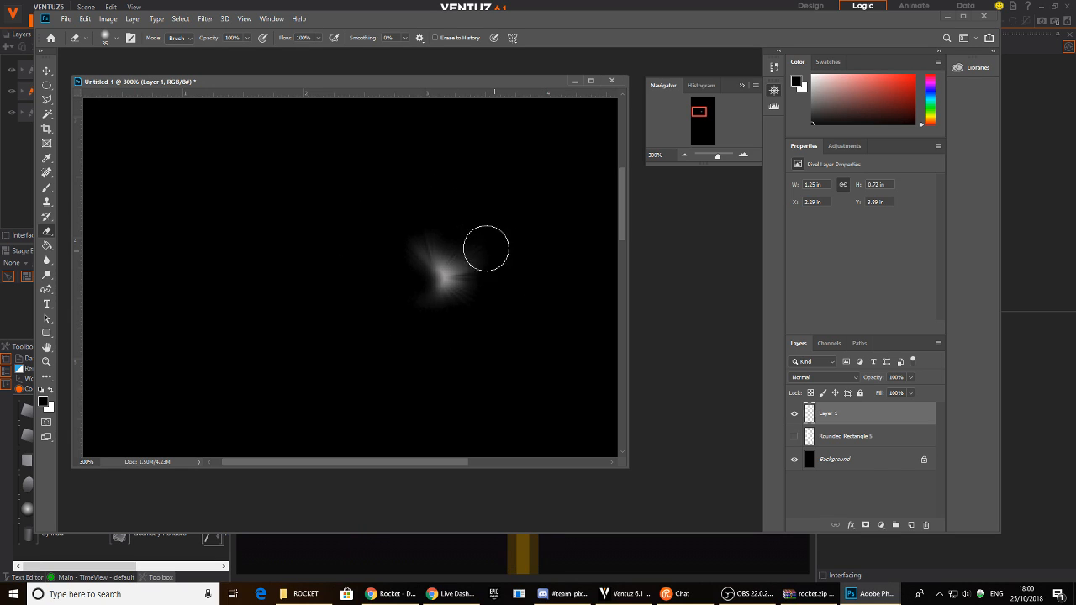
pyautogui.hotkey('ctrl', 'z')
pyautogui.moveTo(343, 218)
pyautogui.mouseDown()
pyautogui.moveTo(361, 370)
pyautogui.moveTo(372, 288)
pyautogui.moveTo(427, 328)
pyautogui.moveTo(506, 259)
pyautogui.moveTo(412, 205)
pyautogui.moveTo(478, 216)
pyautogui.moveTo(513, 333)
pyautogui.mouseUp()
pyautogui.moveTo(409, 331)
pyautogui.mouseDown()
pyautogui.moveTo(346, 254)
pyautogui.moveTo(394, 216)
pyautogui.moveTo(493, 271)
pyautogui.moveTo(469, 314)
pyautogui.moveTo(410, 331)
pyautogui.mouseUp()
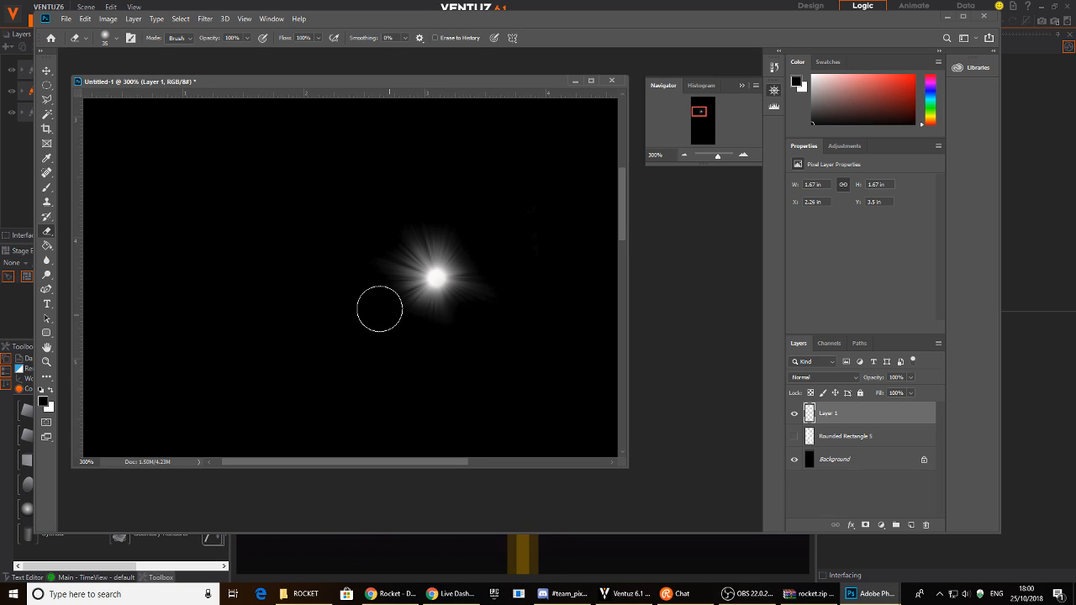
# - Apply a Zoom radial blur of amount 31 with a shifted centre to the flare, then zoom out to 66.67%
pyautogui.click(46, 70)
pyautogui.click(205, 18)
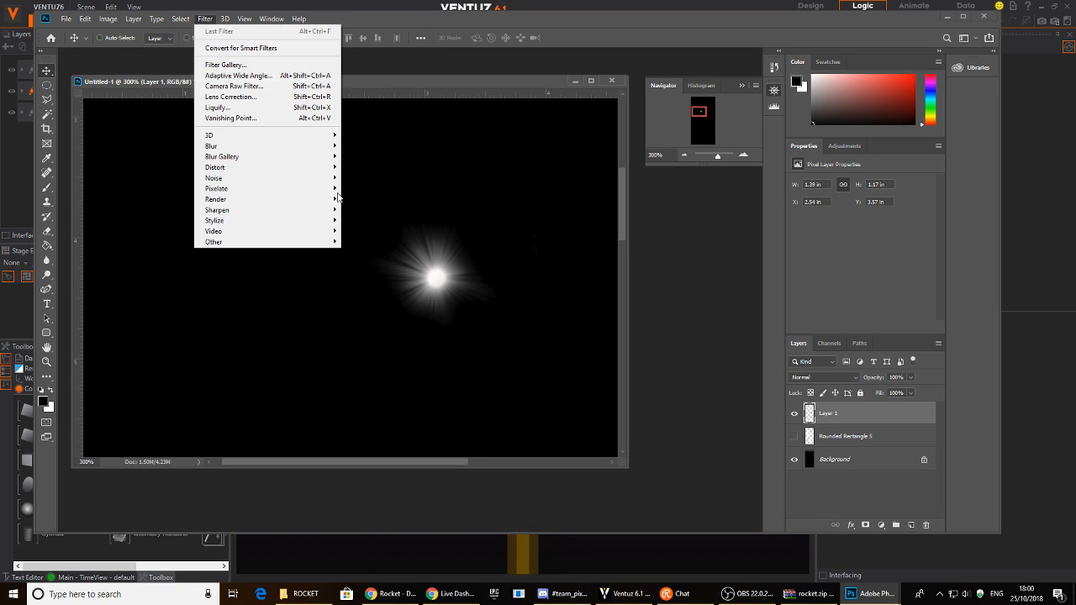
pyautogui.moveTo(211, 145)
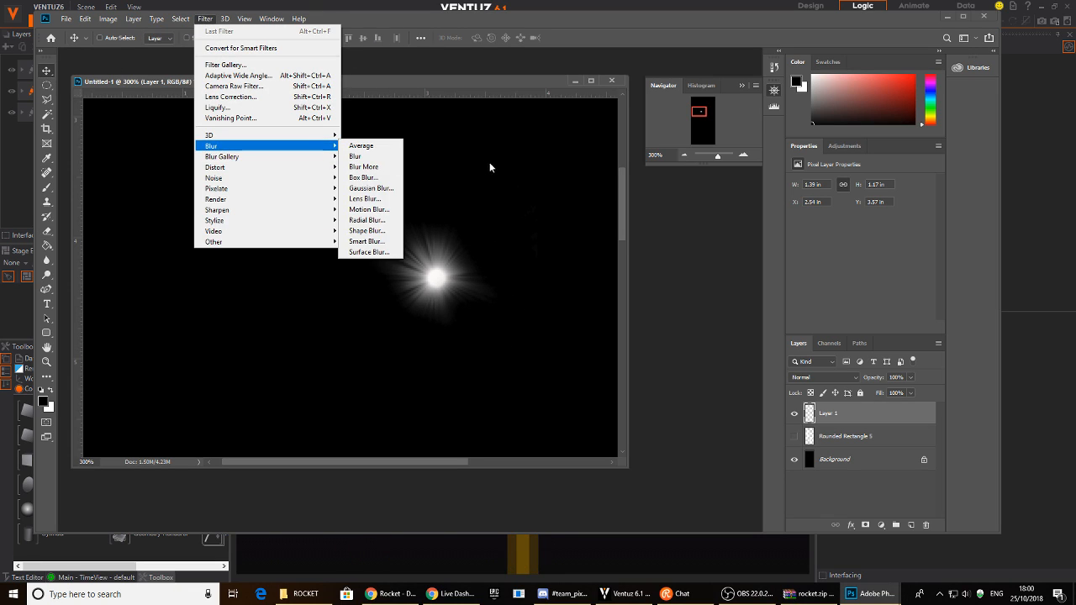
pyautogui.click(368, 220)
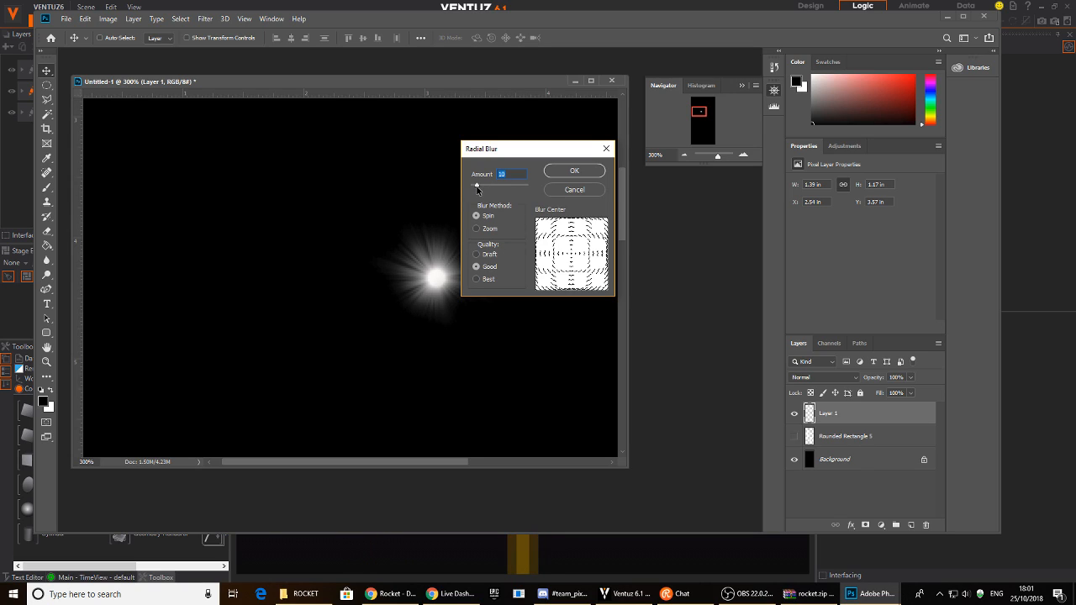
pyautogui.moveTo(478, 188); pyautogui.dragTo(489, 189)
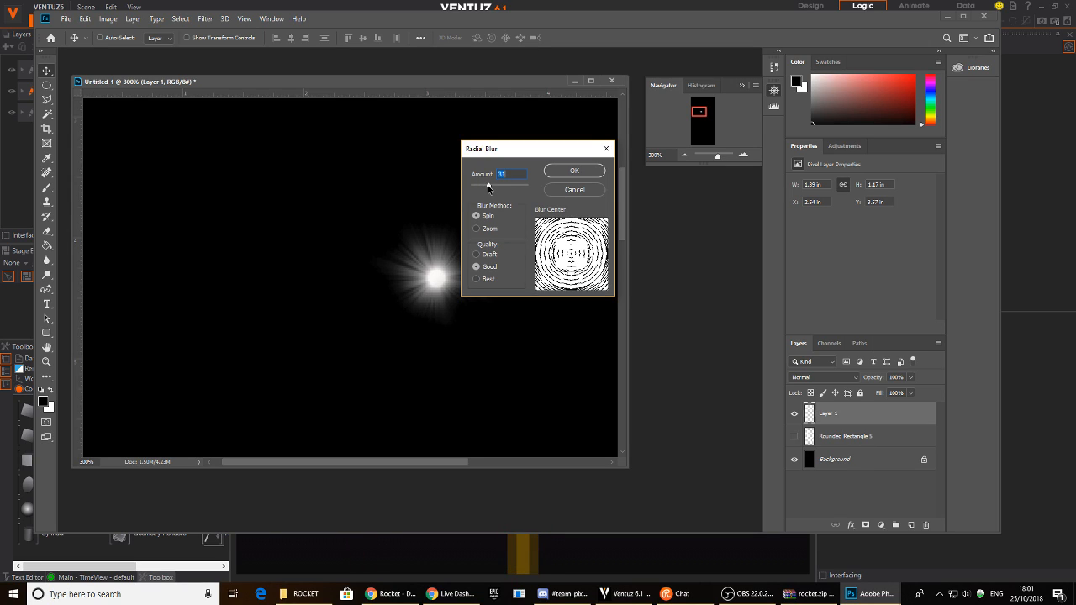
pyautogui.click(477, 229)
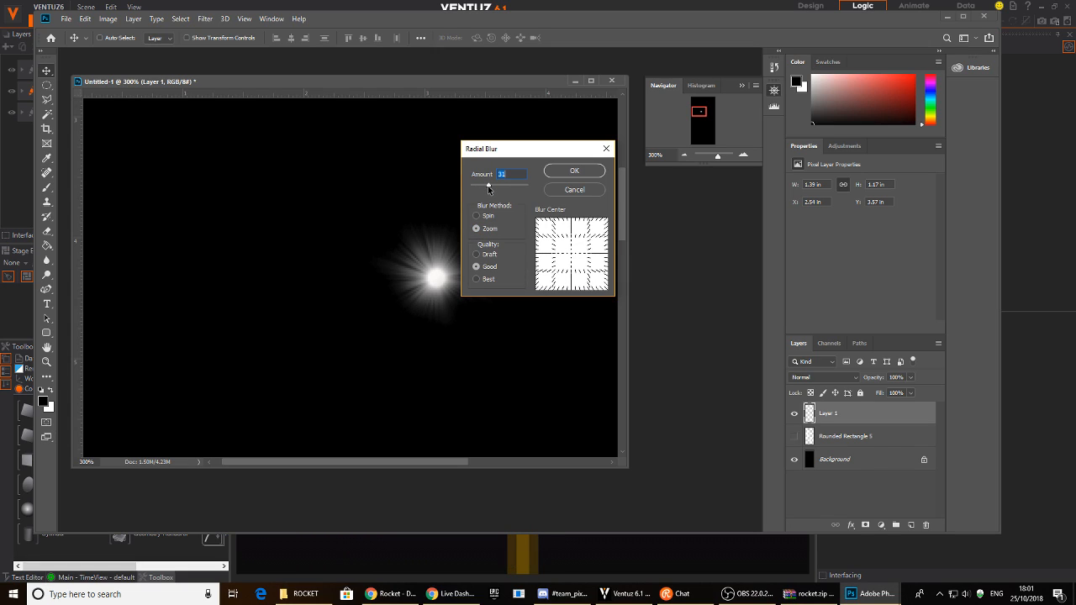
pyautogui.moveTo(577, 250)
pyautogui.mouseDown()
pyautogui.moveTo(559, 229)
pyautogui.moveTo(588, 256)
pyautogui.moveTo(574, 235)
pyautogui.mouseUp()
pyautogui.click(577, 171)
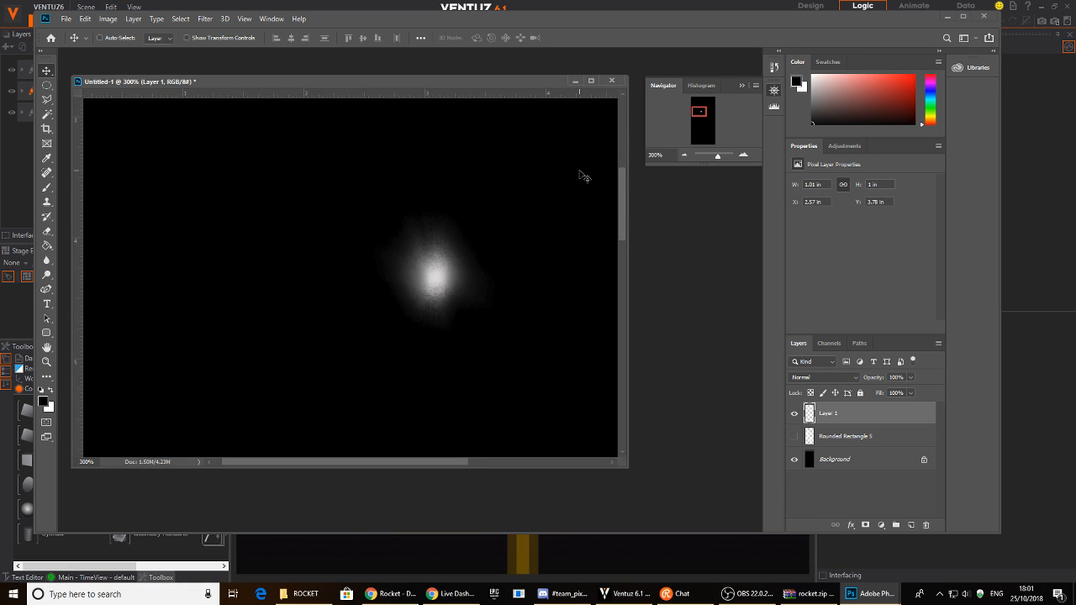
pyautogui.click(683, 154)
pyautogui.click(684, 155)
pyautogui.click(683, 154)
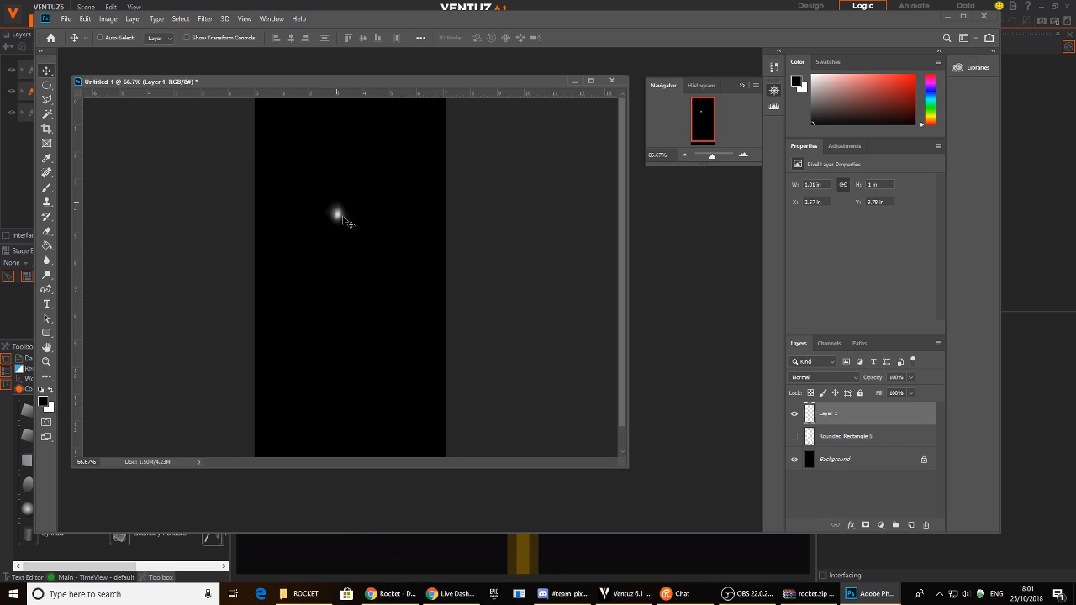
# - Move the glow up-left, duplicate it below, and shrink the copy to about 56%
pyautogui.click(682, 156)
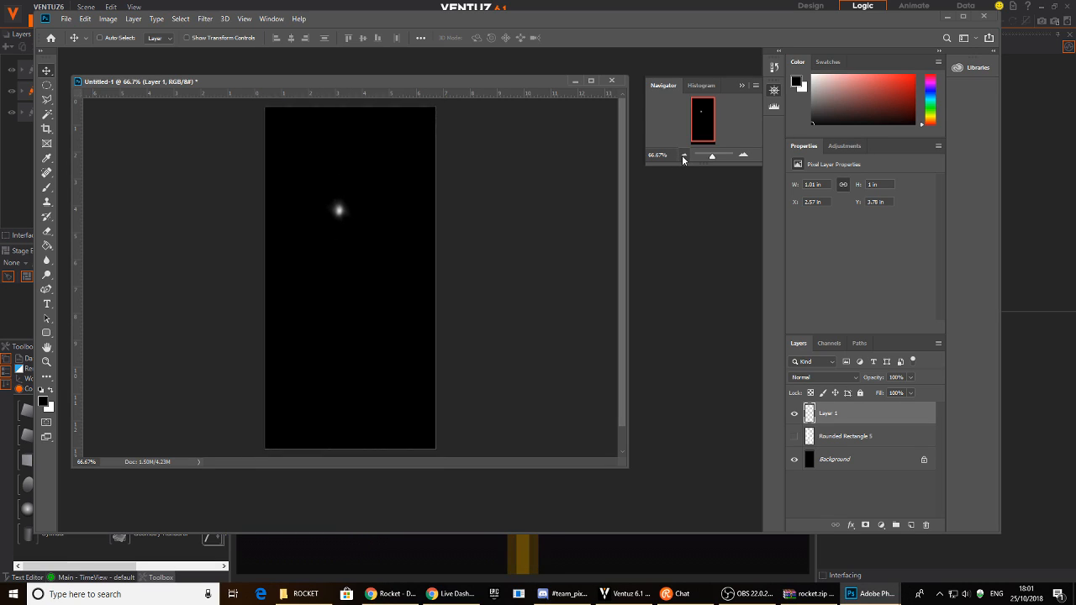
pyautogui.moveTo(333, 228); pyautogui.dragTo(301, 182)
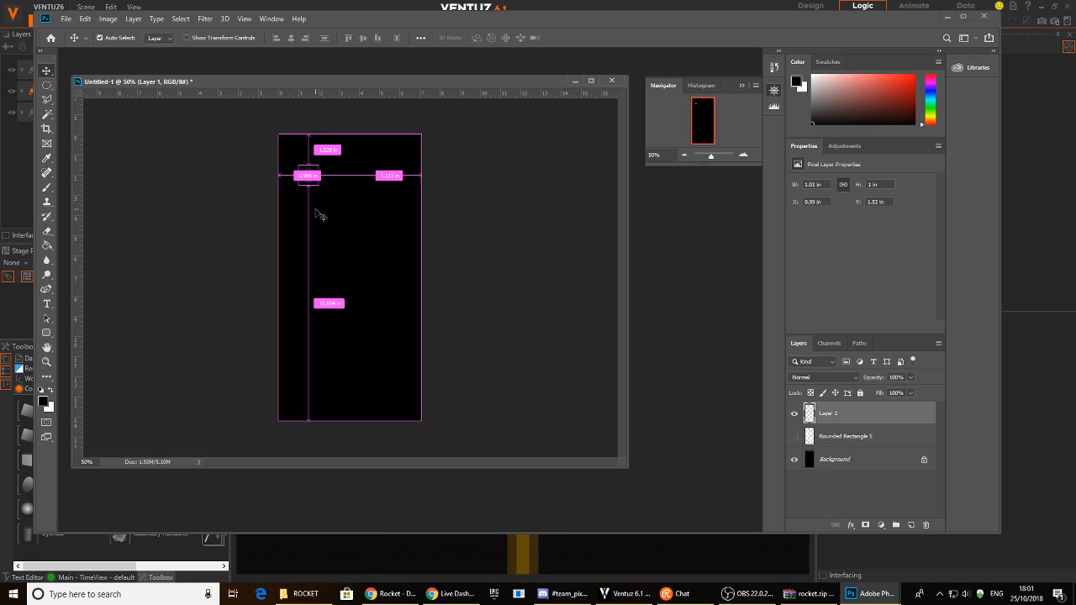
pyautogui.keyDown('alt'); pyautogui.moveTo(328, 221); pyautogui.dragTo(335, 307); pyautogui.keyUp('alt')
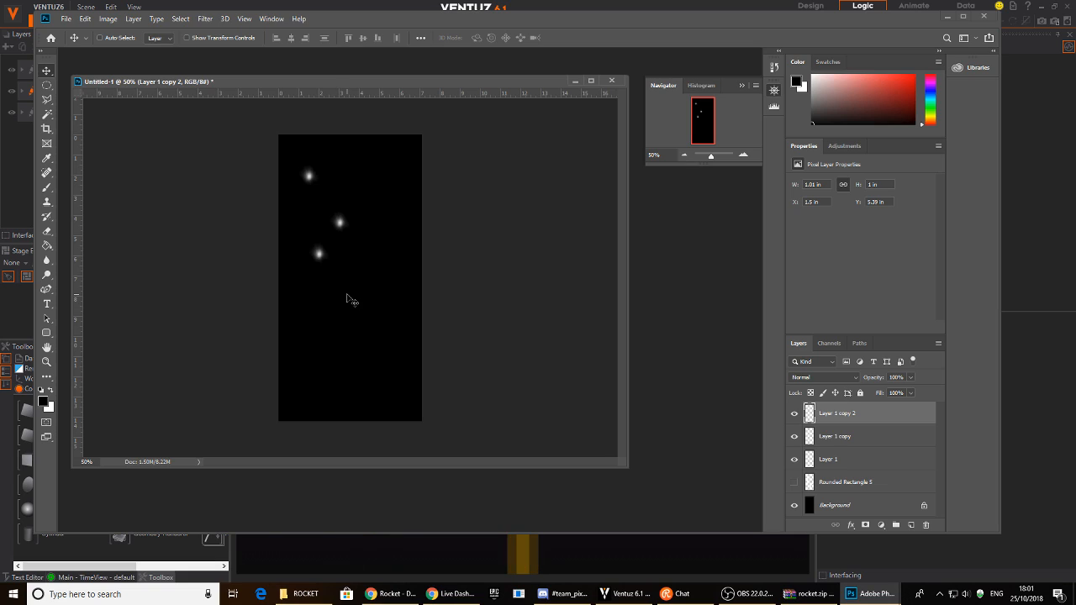
pyautogui.hotkey('ctrl', 't')
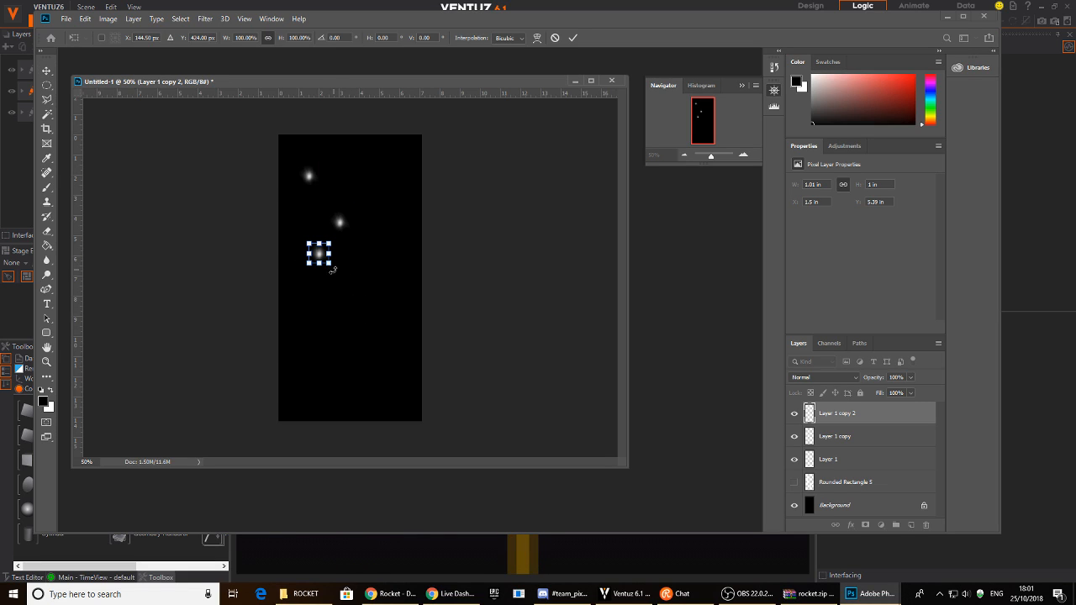
pyautogui.moveTo(331, 266); pyautogui.dragTo(320, 254)
pyautogui.press('Return')
pyautogui.press('ctrl')
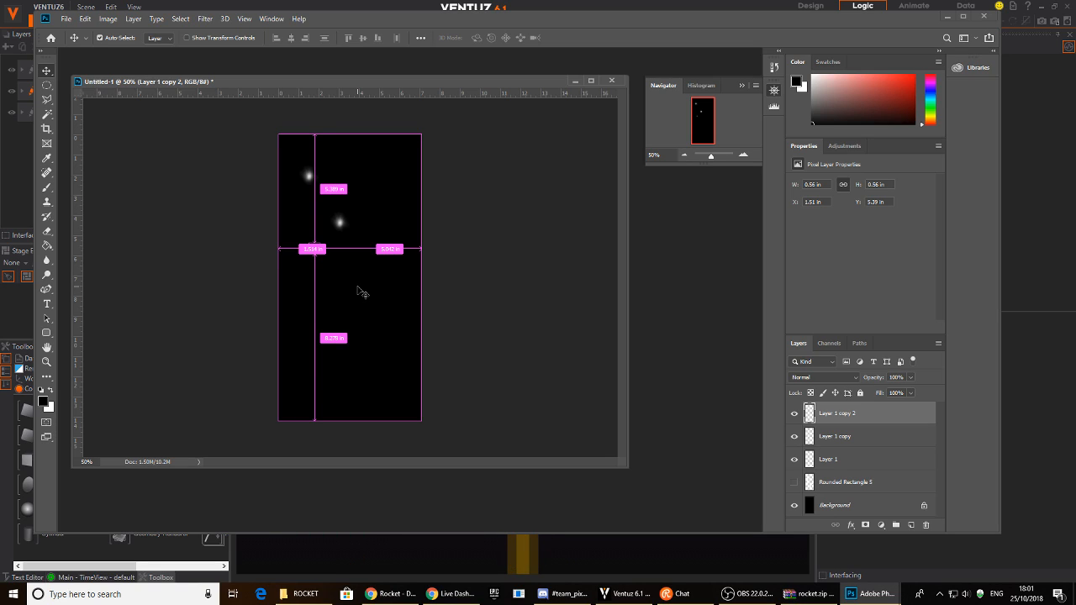
# - Duplicate the glow toward the lower right and stretch it into a tall vertical streak
pyautogui.keyDown('alt'); pyautogui.moveTo(348, 293); pyautogui.dragTo(415, 380); pyautogui.keyUp('alt')
pyautogui.hotkey('ctrl', 't')
pyautogui.moveTo(385, 343)
pyautogui.mouseDown()
pyautogui.moveTo(396, 356)
pyautogui.moveTo(381, 343)
pyautogui.moveTo(375, 377)
pyautogui.moveTo(379, 347)
pyautogui.mouseUp()
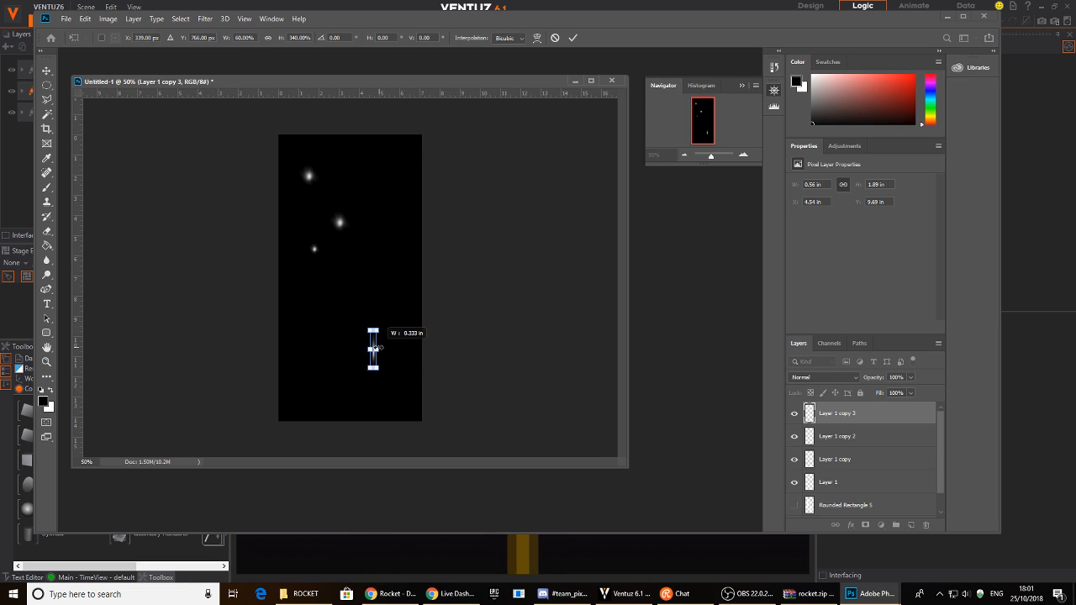
pyautogui.press('Return')
pyautogui.hotkey('shift', 'Up')
pyautogui.hotkey('shift', 'Up')
pyautogui.hotkey('shift', 'Up')
pyautogui.hotkey('shift', 'Up')
pyautogui.hotkey('shift', 'Up')
pyautogui.hotkey('shift', 'Up')
pyautogui.hotkey('shift', 'Up')
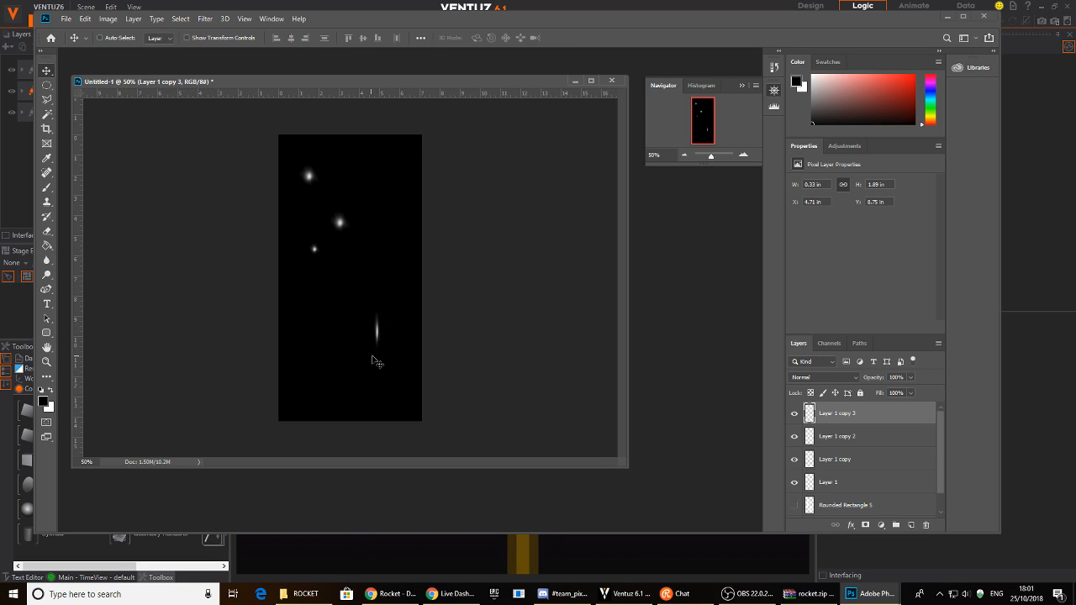
# - Duplicate the streak toward the upper left and shorten the copies into shorter streaks
pyautogui.keyDown('alt'); pyautogui.moveTo(381, 361); pyautogui.dragTo(348, 181); pyautogui.keyUp('alt')
pyautogui.hotkey('ctrl', 't')
pyautogui.press('Return')
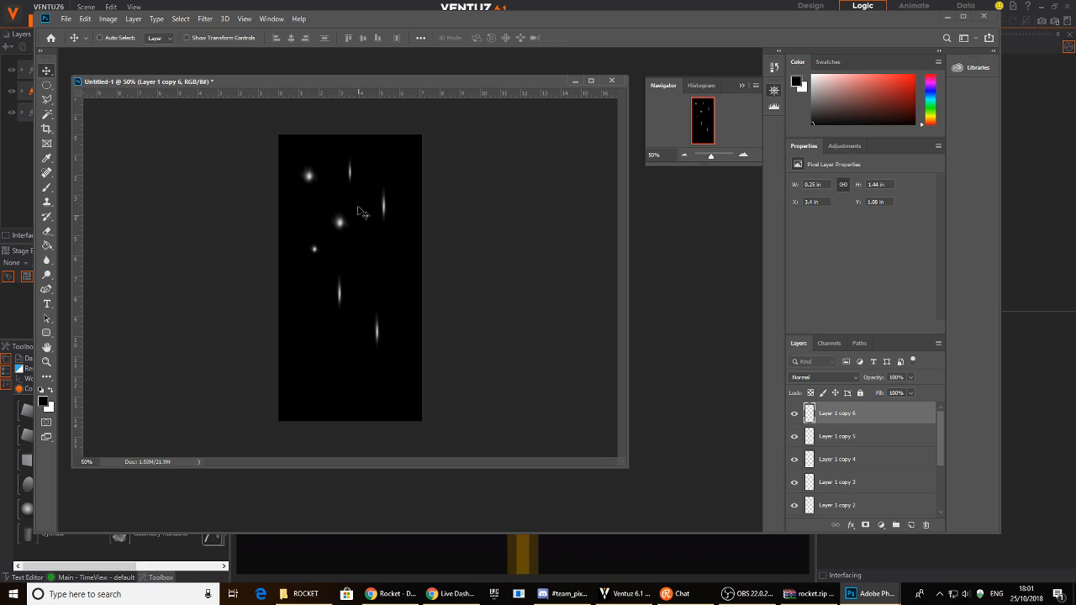
pyautogui.hotkey('ctrl', 't')
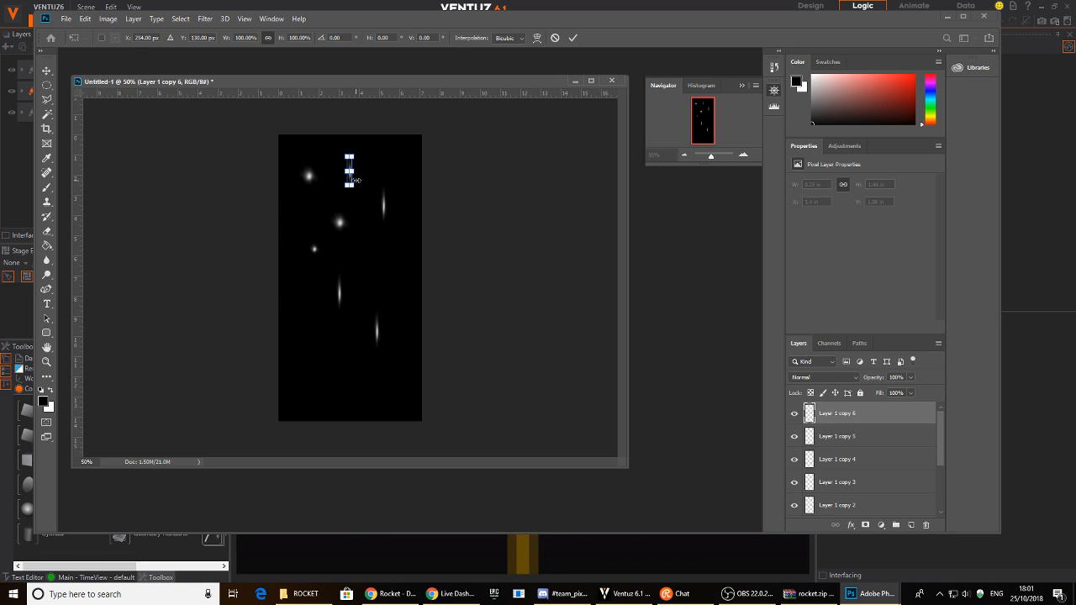
pyautogui.moveTo(357, 185); pyautogui.dragTo(357, 179)
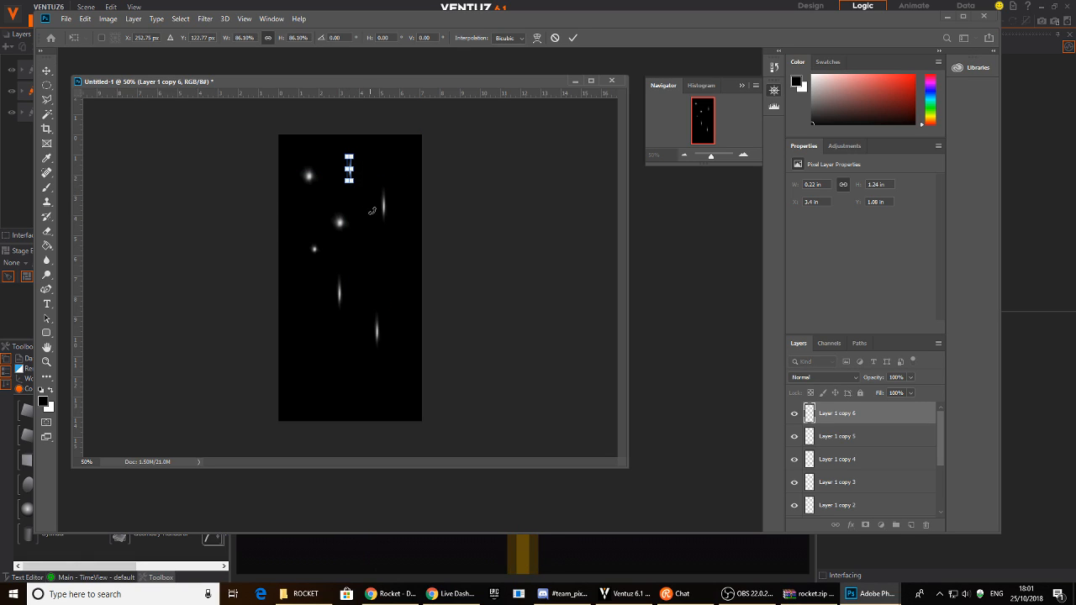
pyautogui.press('Return')
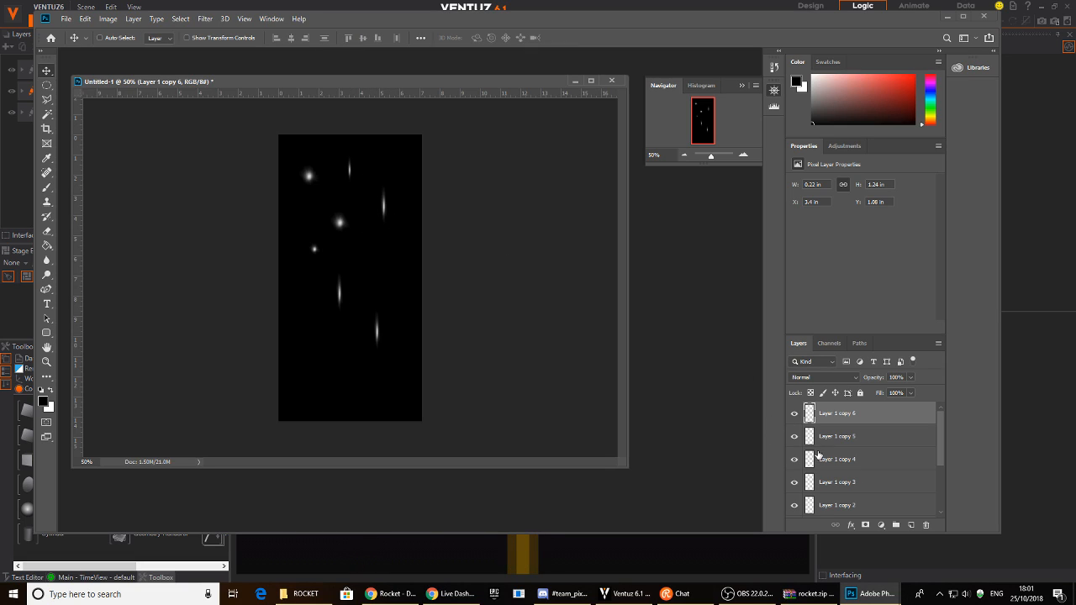
# - Hide the round-glow layers, duplicate the four streaks up to Layer 1 copy 10, and hide Background
pyautogui.scroll(-3, 791, 443)
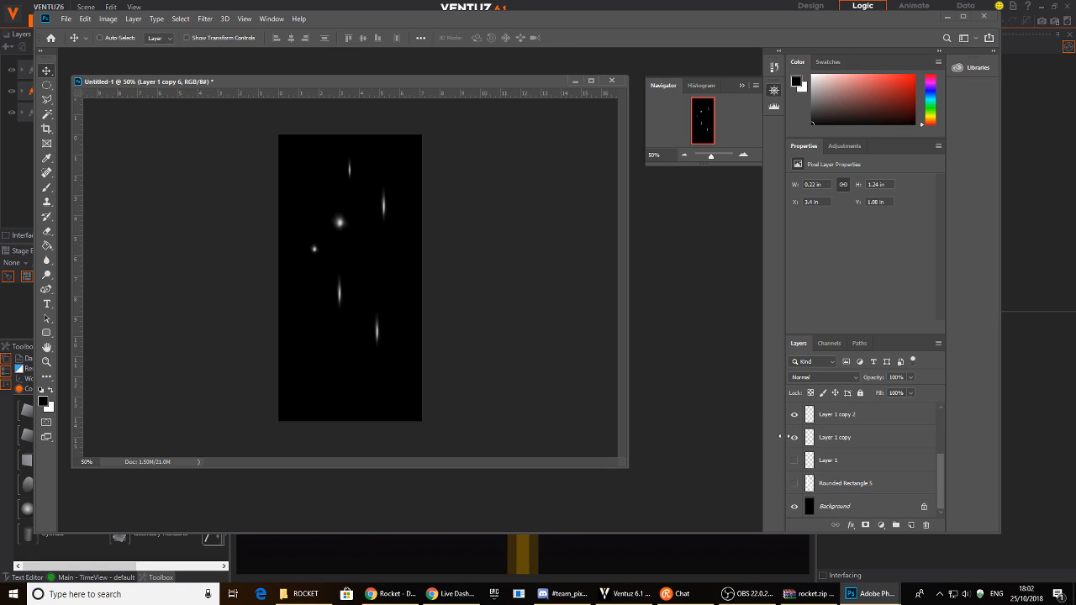
pyautogui.click(794, 415)
pyautogui.scroll(3, 850, 414)
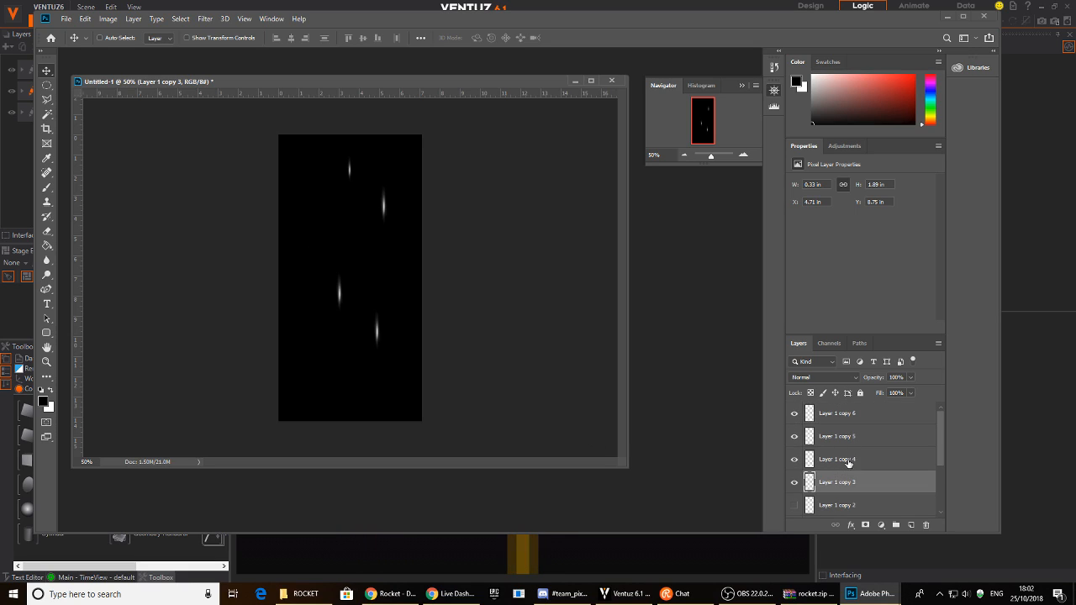
pyautogui.keyDown('shift'); pyautogui.click(852, 418); pyautogui.keyUp('shift')
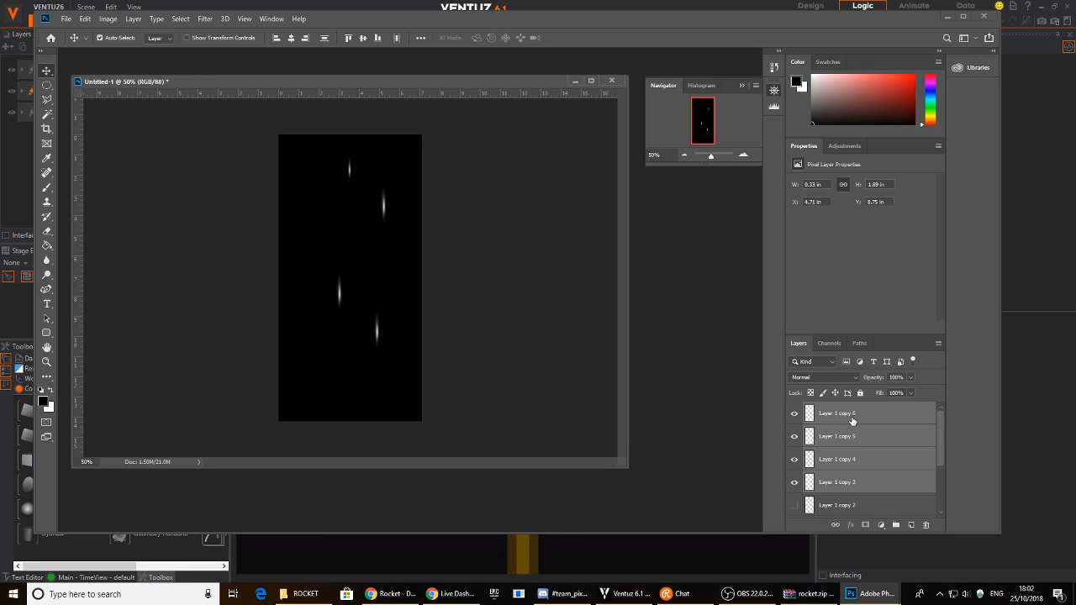
pyautogui.keyDown('ctrl'); pyautogui.keyDown('alt'); pyautogui.moveTo(408, 247); pyautogui.dragTo(343, 333); pyautogui.keyUp('alt'); pyautogui.keyUp('ctrl')
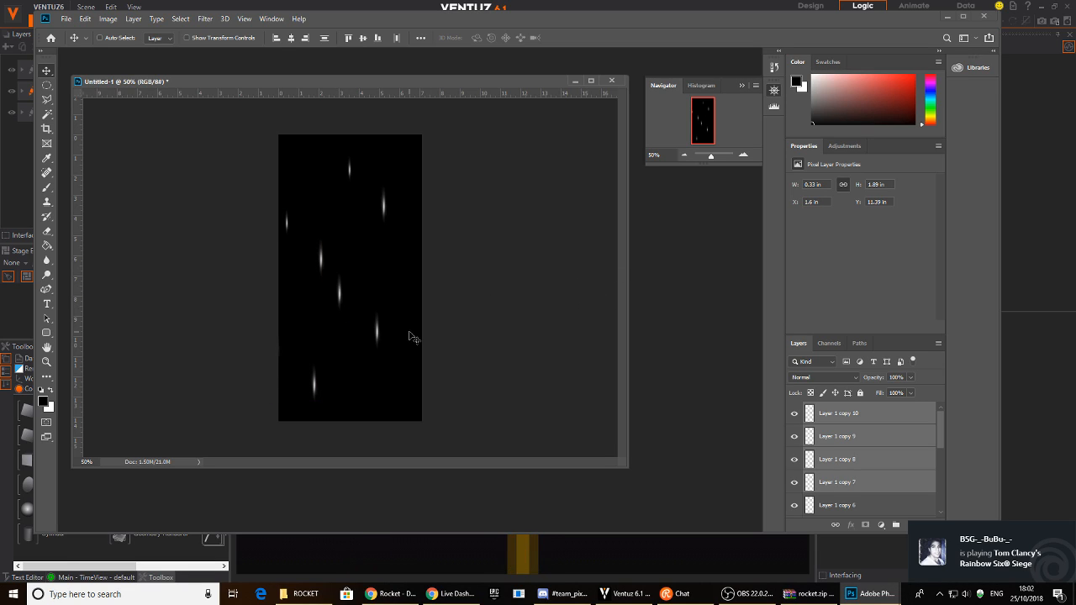
pyautogui.scroll(-5, 840, 470)
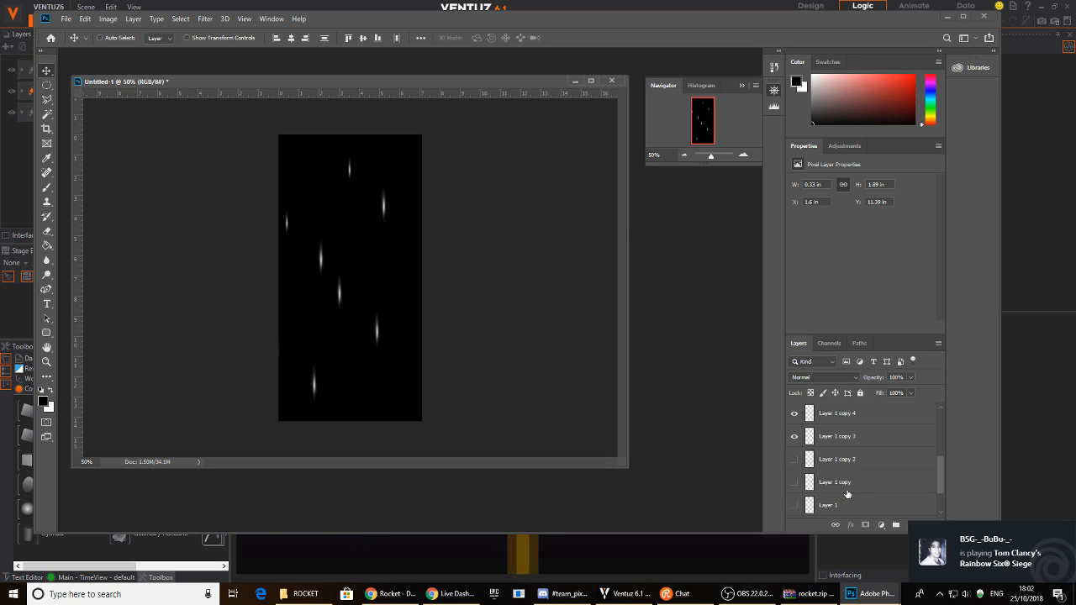
pyautogui.click(793, 506)
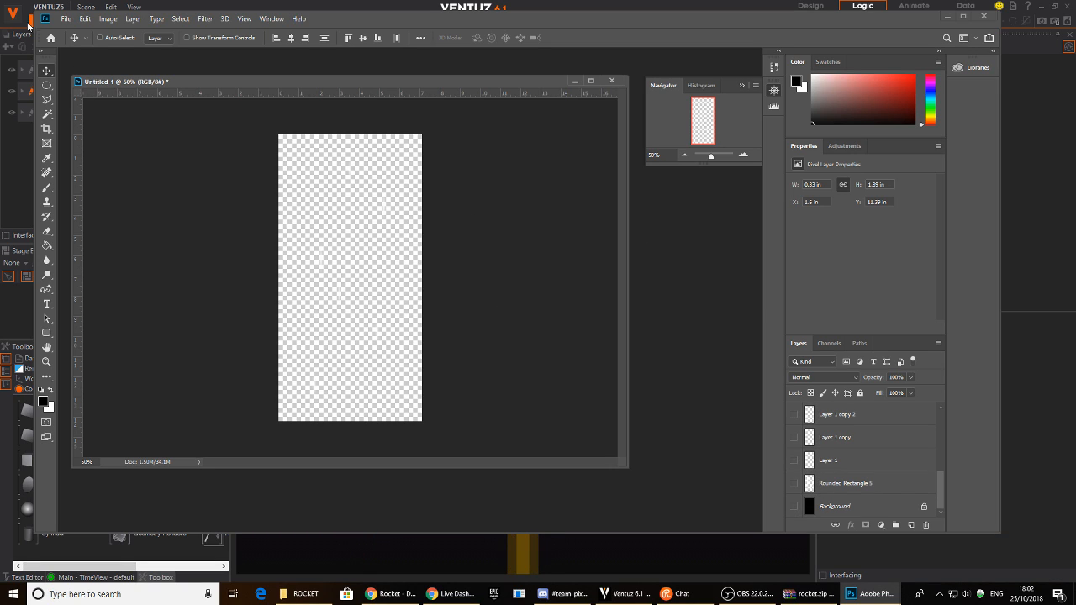
# - Begin a Save As to the Desktop and dismiss the Maximize Compatibility prompt
pyautogui.click(65, 21)
pyautogui.click(101, 144)
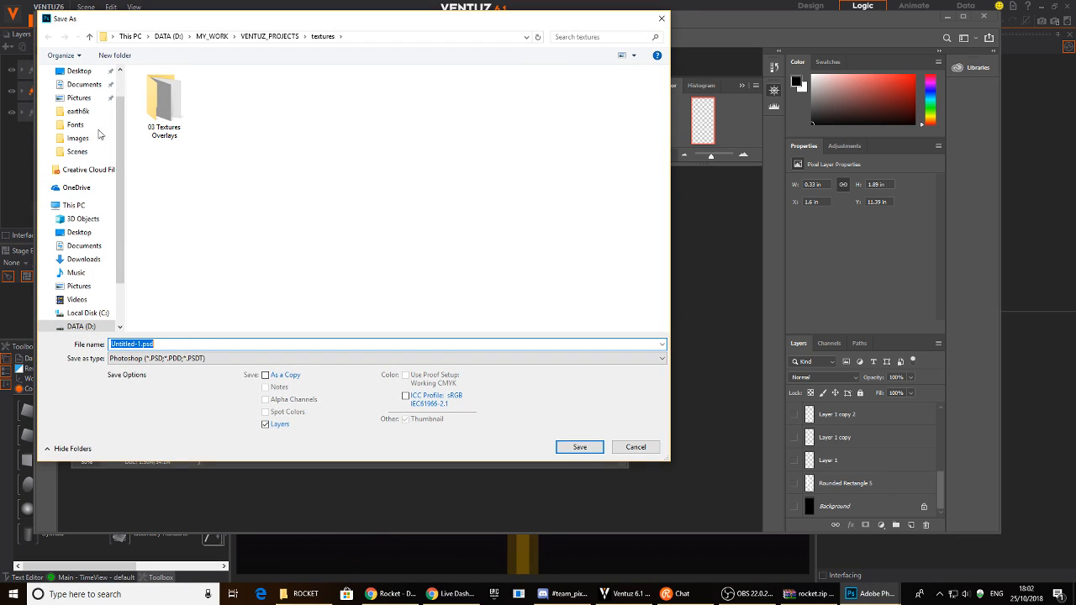
pyautogui.click(79, 71)
pyautogui.write('ster')
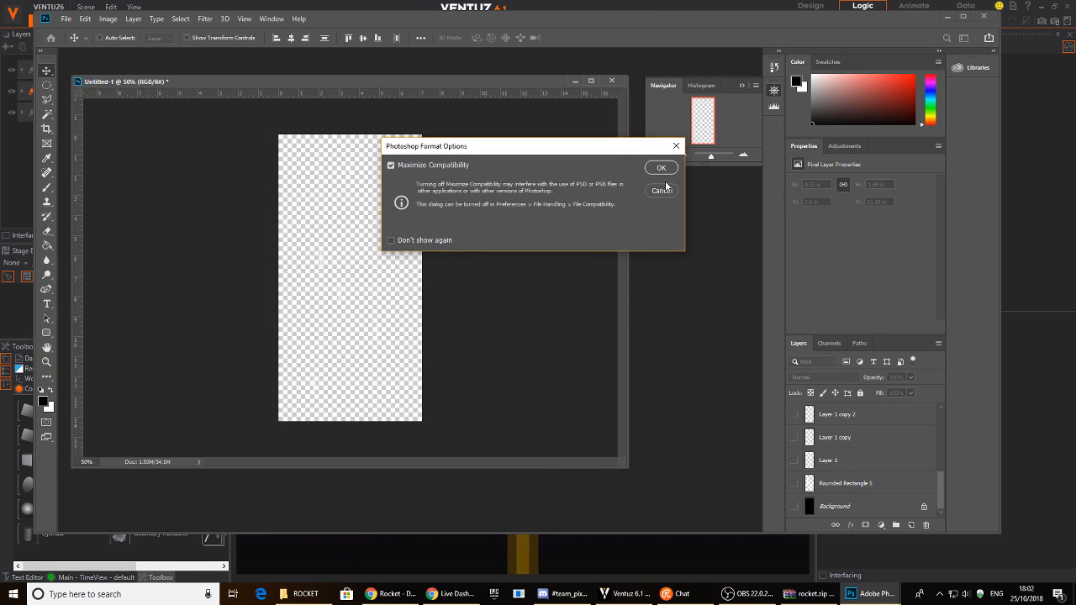
pyautogui.click(661, 192)
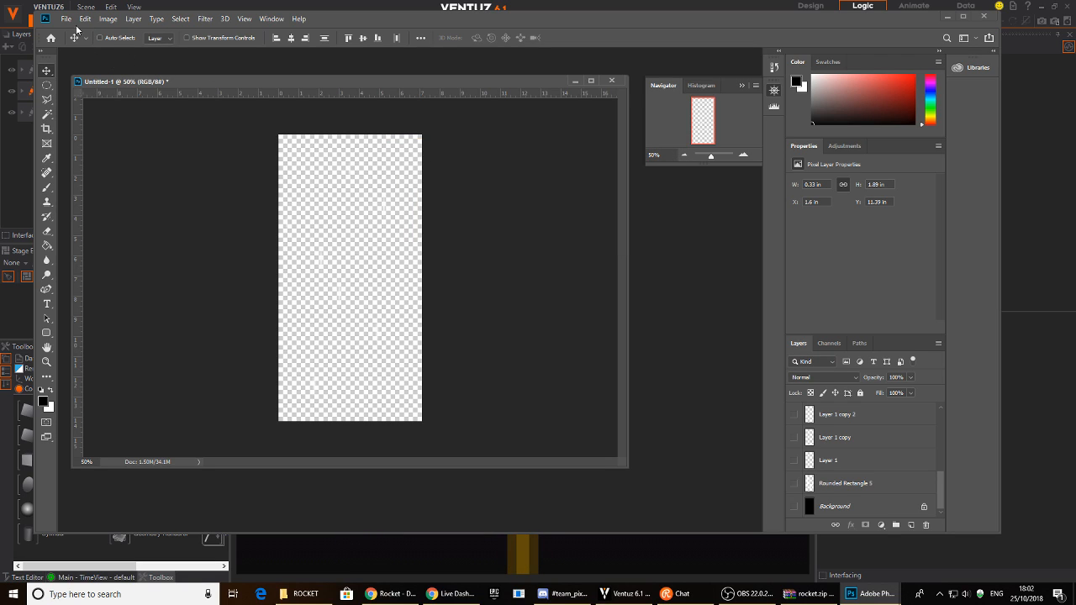
# - Save the streak texture to the Desktop as stars_moving.png, then bring Ventuz to the front
pyautogui.click(66, 19)
pyautogui.click(99, 144)
pyautogui.click(211, 358)
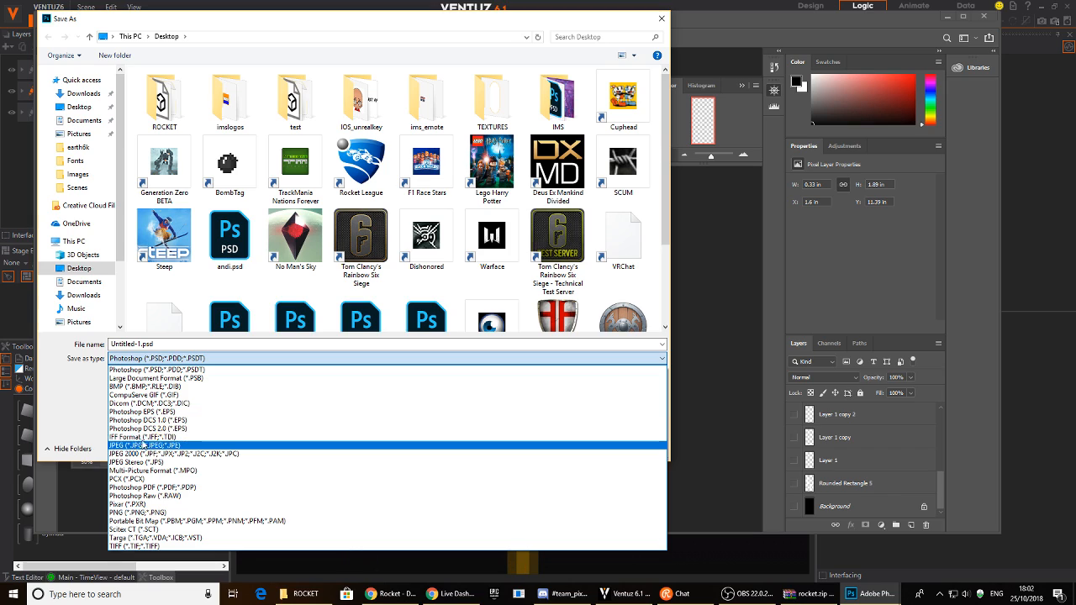
pyautogui.click(139, 512)
pyautogui.doubleClick(173, 345)
pyautogui.write('sto')
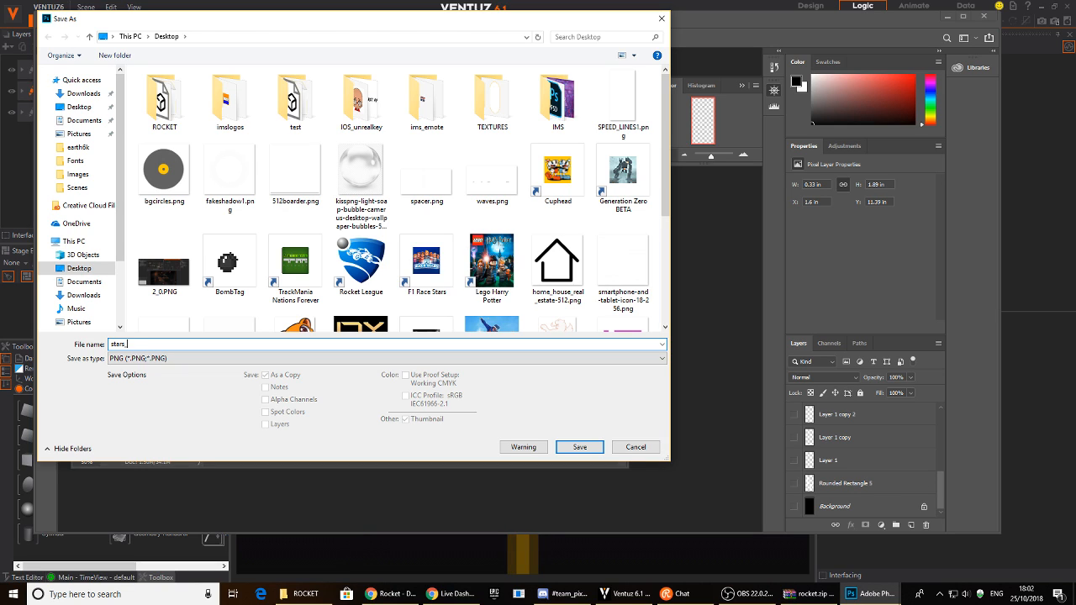
pyautogui.press('Return')
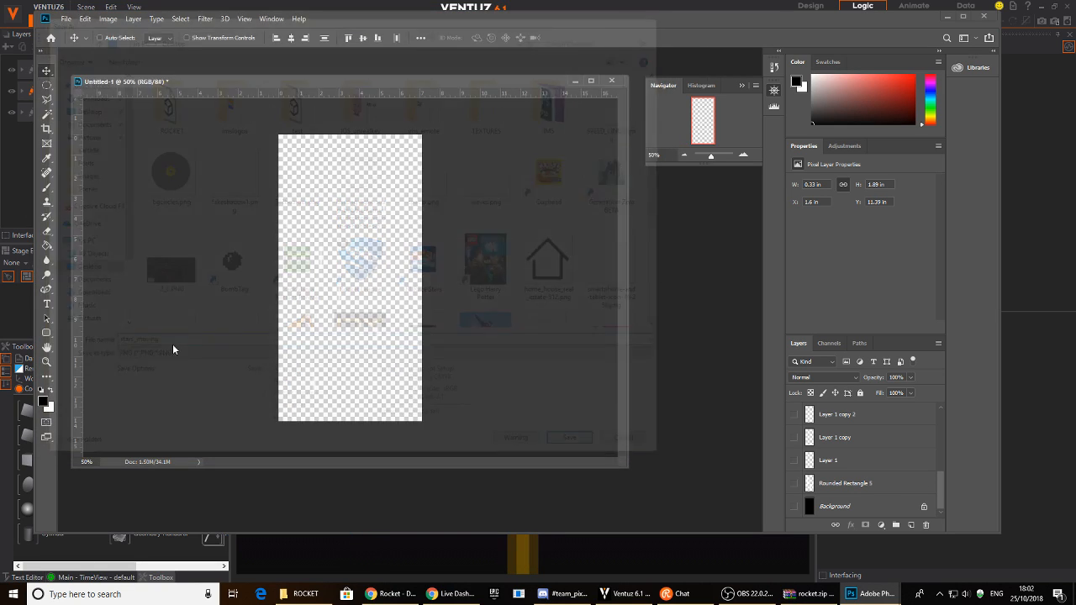
pyautogui.click(597, 171)
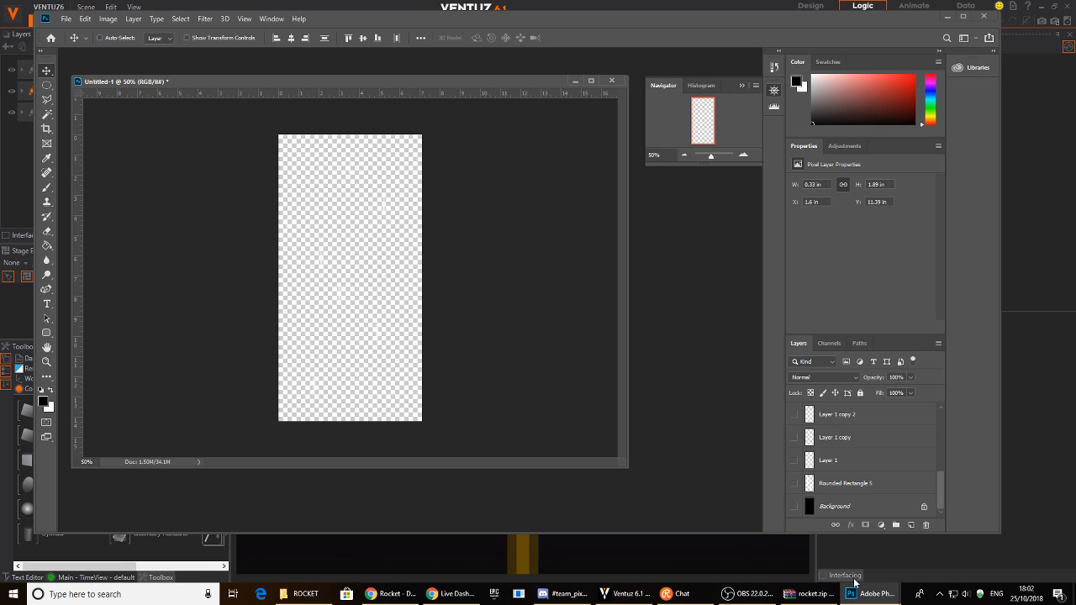
pyautogui.click(947, 17)
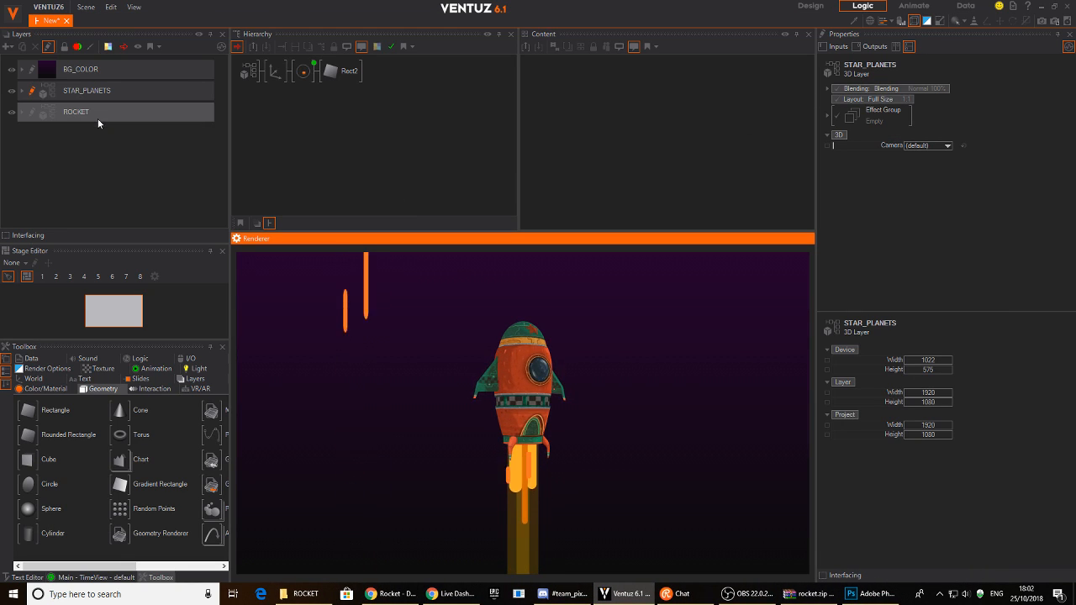
# - Replace the streak material's SPEED_LINES1.png texture with stars_moving.png from the Desktop
pyautogui.click(267, 75)
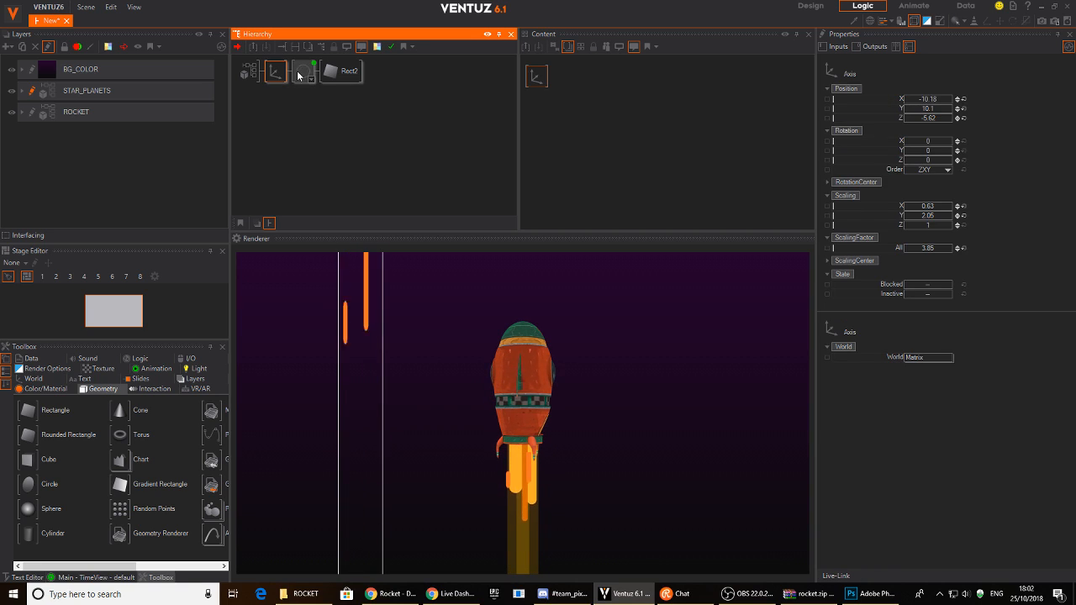
pyautogui.click(303, 70)
pyautogui.click(544, 107)
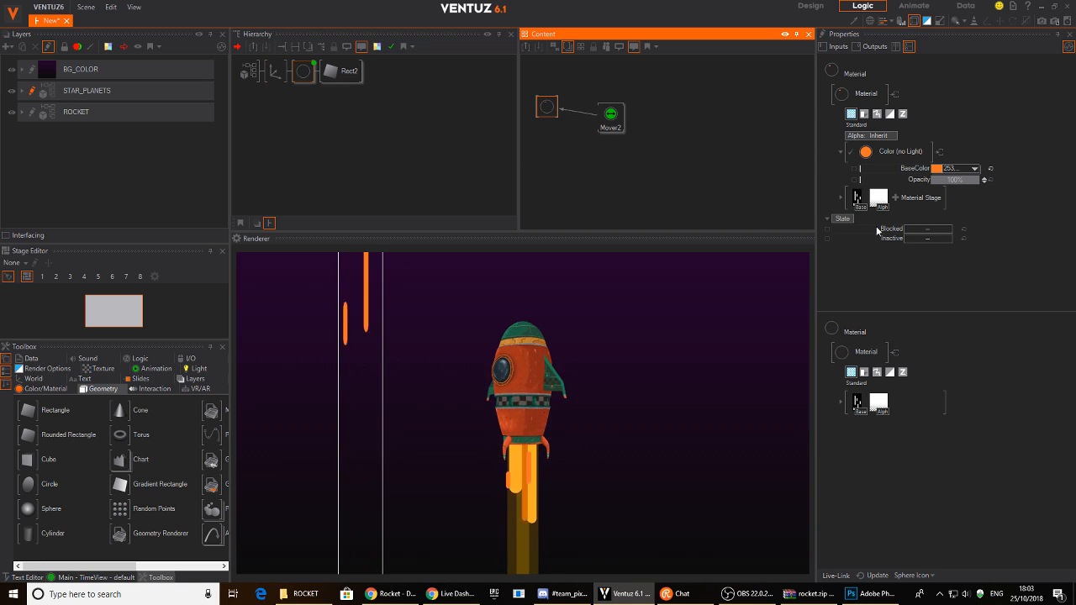
pyautogui.click(857, 198)
pyautogui.click(860, 196)
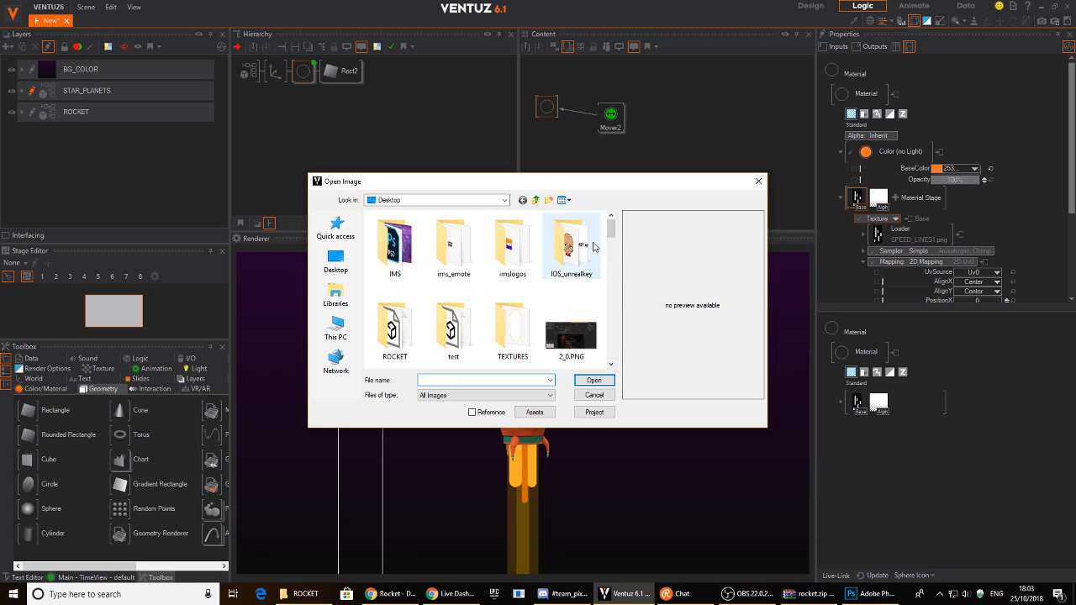
pyautogui.scroll(-10, 612, 240)
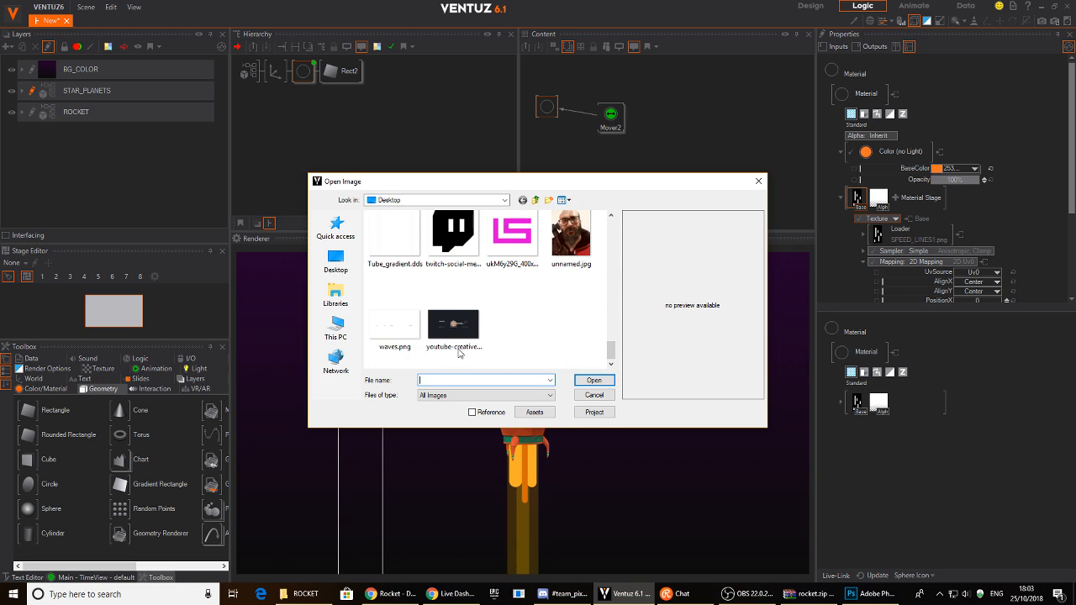
pyautogui.write('s')
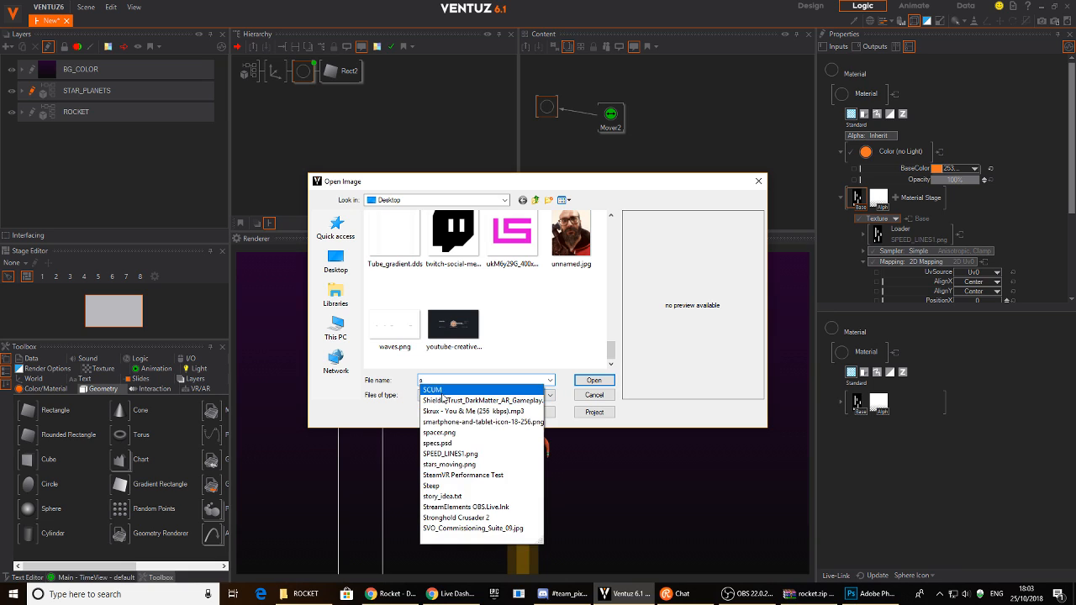
pyautogui.write('ta')
pyautogui.click(445, 400)
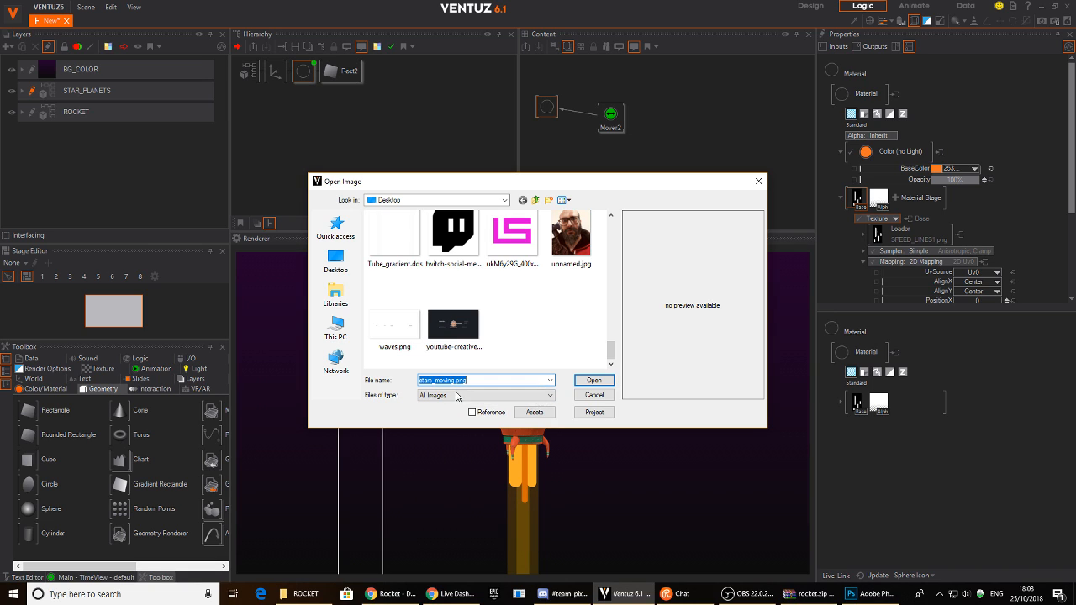
pyautogui.click(577, 382)
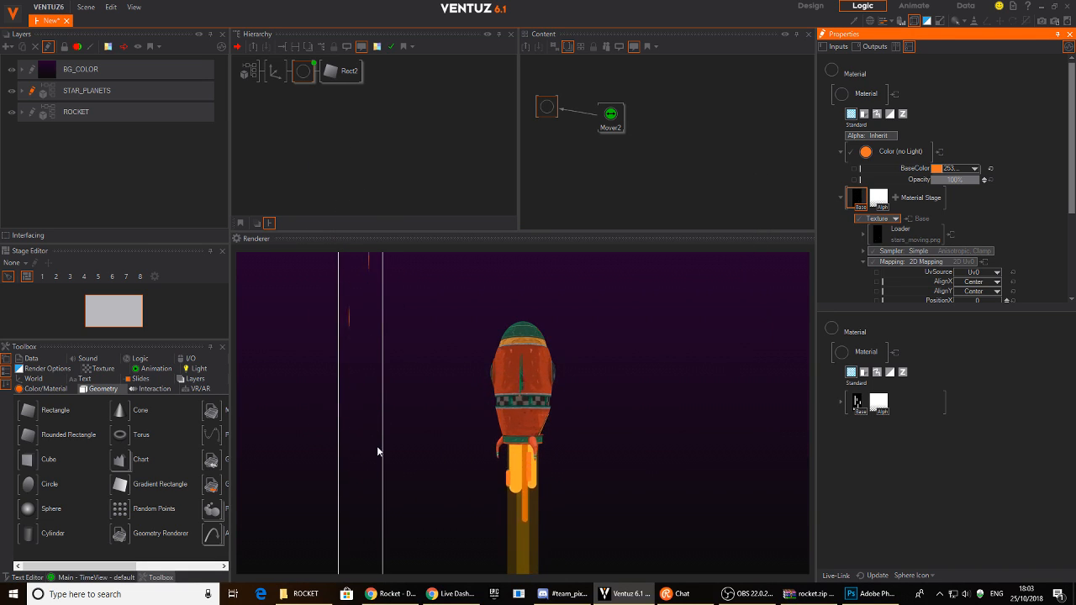
# - Make the streak material's BaseColor white and raise Mover2's Duration from 1s to 6.9s
pyautogui.click(307, 73)
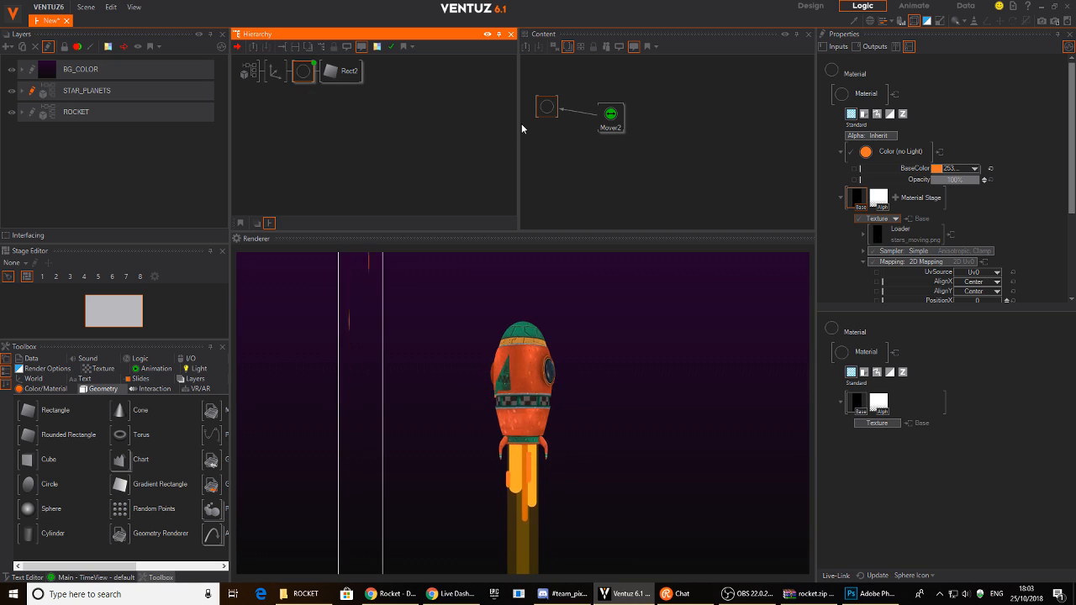
pyautogui.click(990, 169)
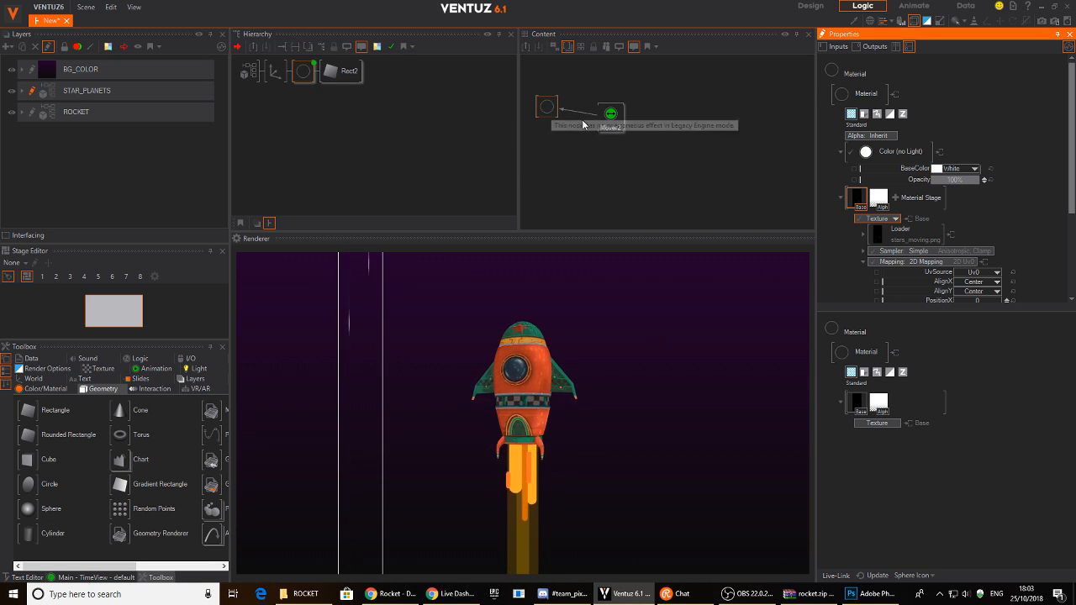
pyautogui.click(612, 118)
pyautogui.moveTo(610, 117); pyautogui.dragTo(626, 109)
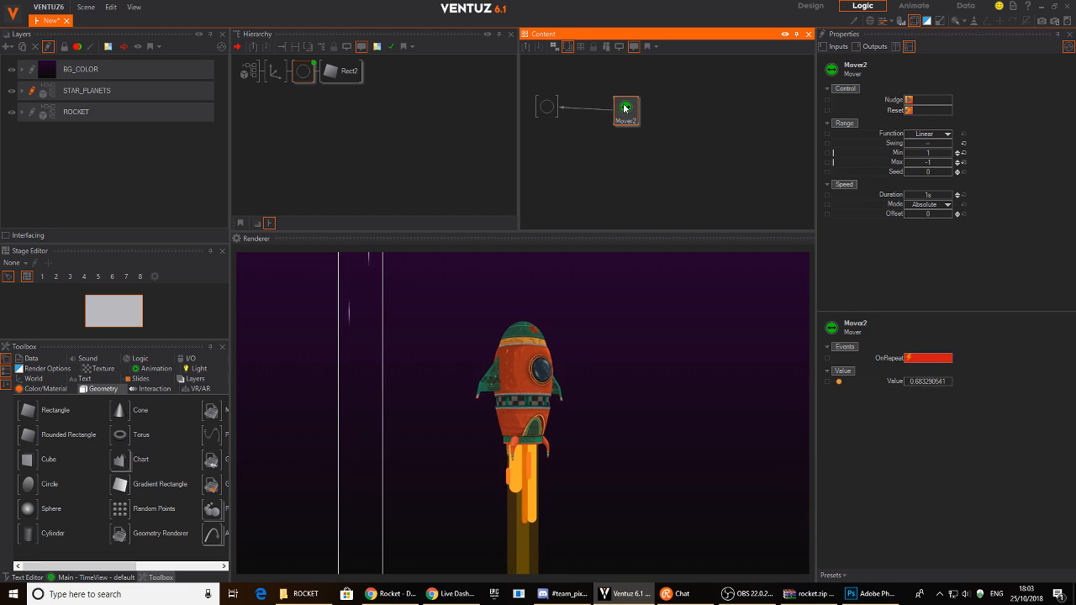
pyautogui.moveTo(928, 195); pyautogui.dragTo(945, 198)
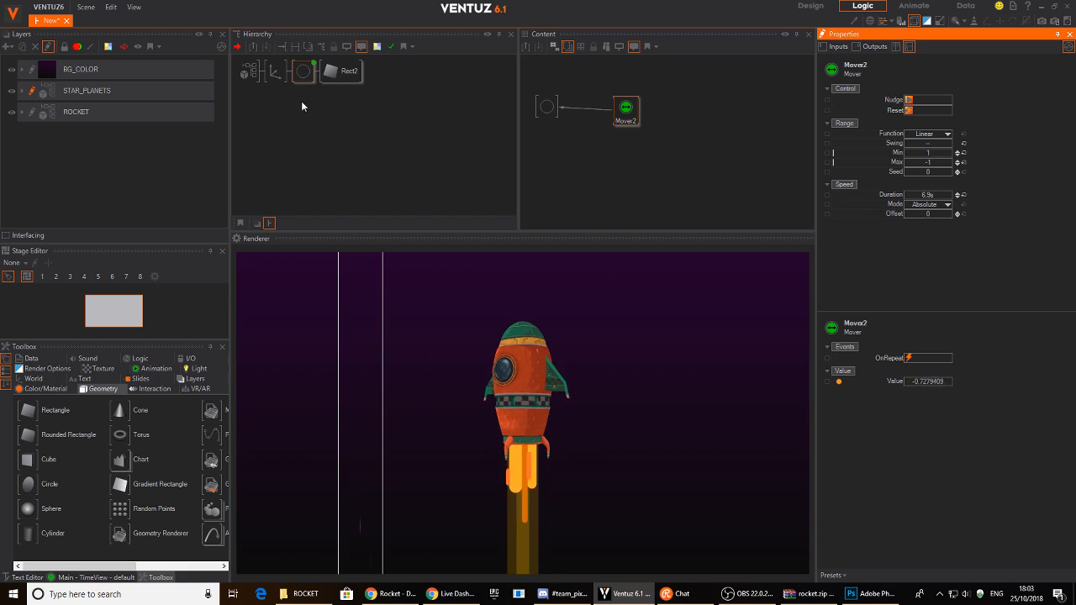
pyautogui.click(334, 76)
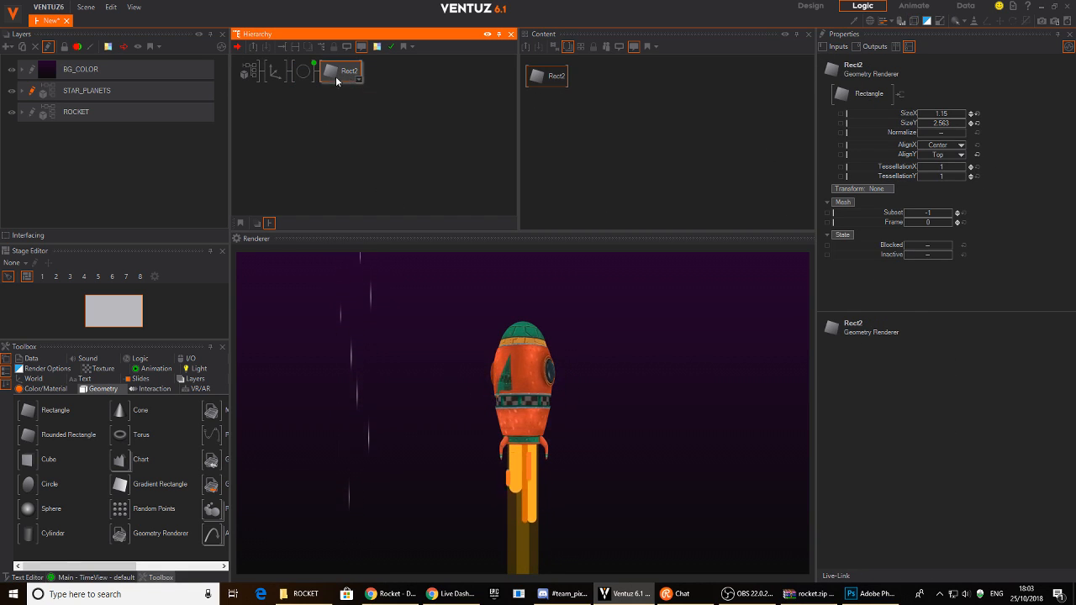
pyautogui.click(278, 75)
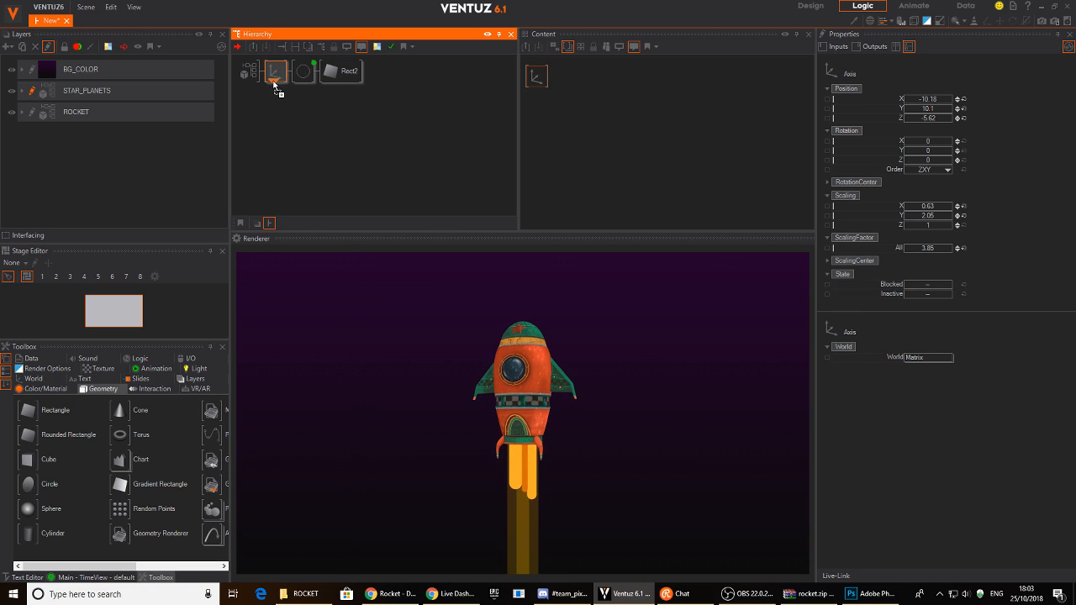
# - Change the copied streak's Mover2 Offset so it falls out of step, and open its material texture settings
pyautogui.click(302, 96)
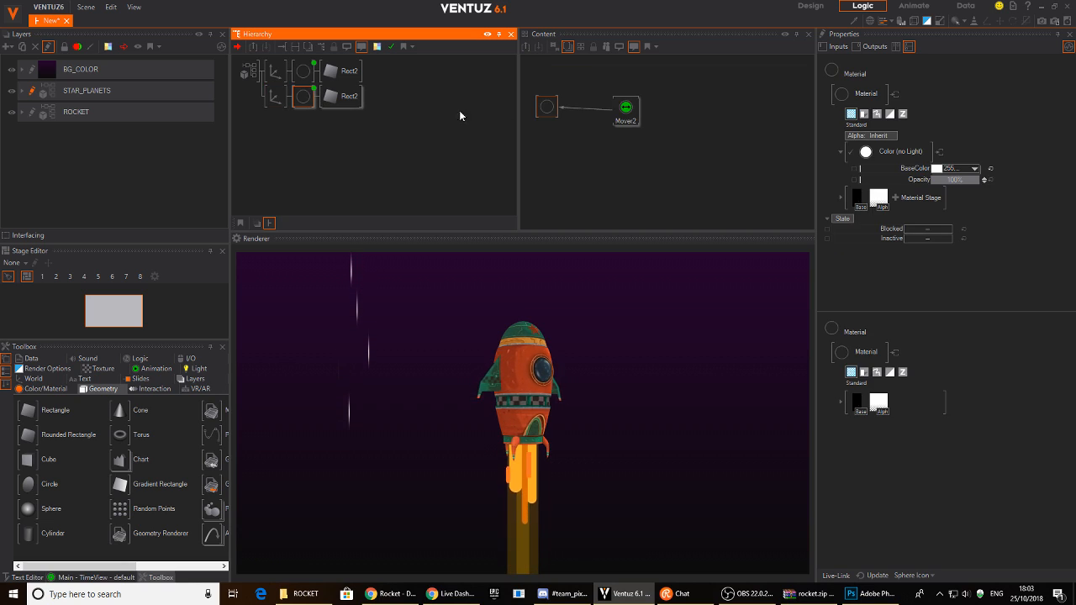
pyautogui.click(632, 111)
pyautogui.click(931, 213)
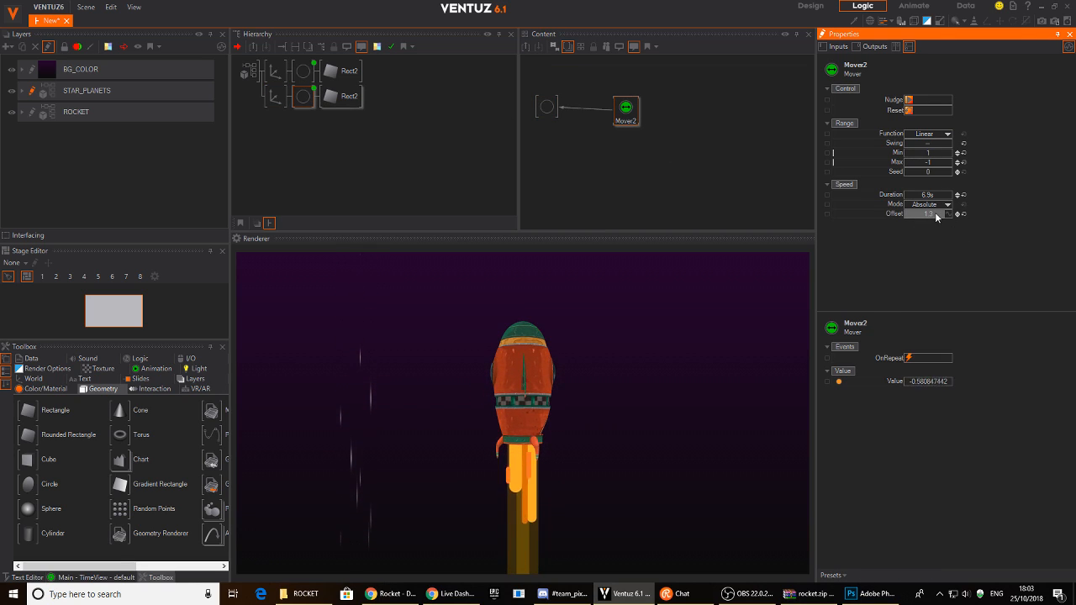
pyautogui.moveTo(913, 213); pyautogui.dragTo(915, 211)
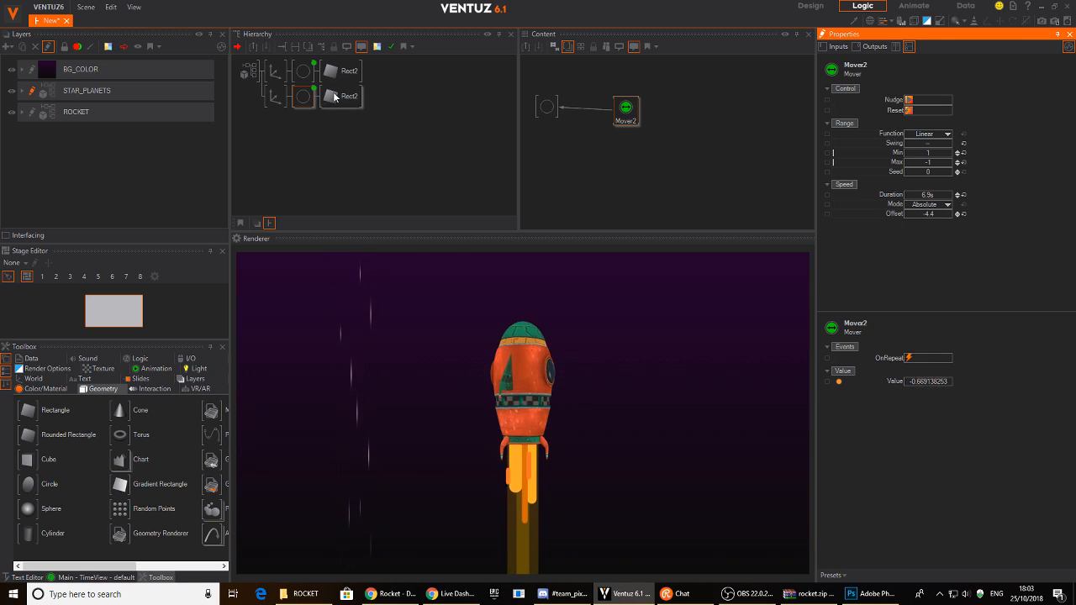
pyautogui.click(546, 107)
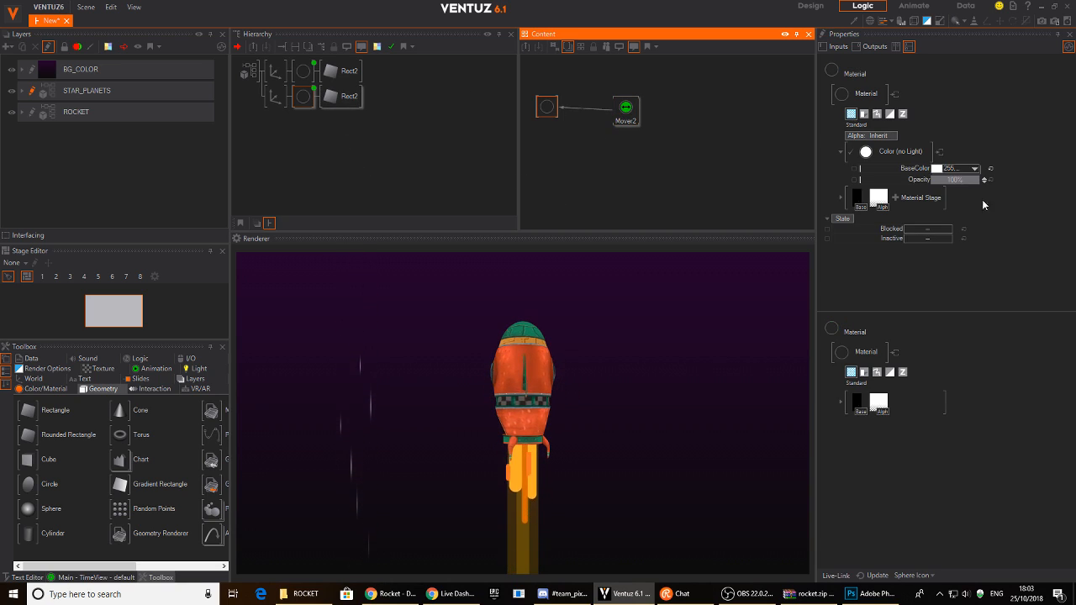
pyautogui.click(840, 198)
pyautogui.scroll(-3, 989, 230)
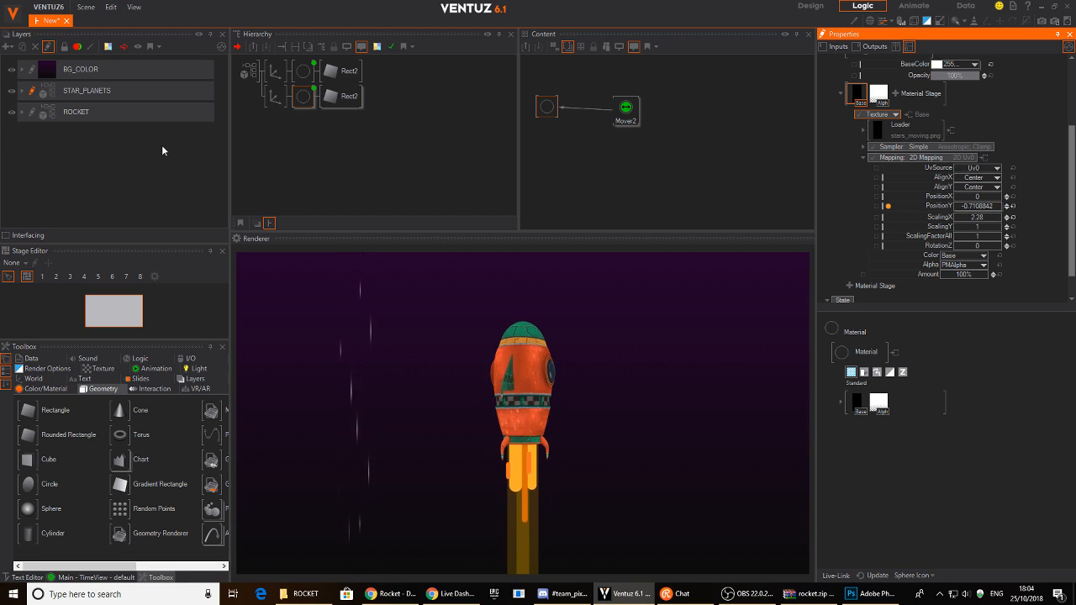
# - Select both streak Axis nodes and duplicate them, making four Axis/Rect2 streak groups
pyautogui.click(280, 134)
pyautogui.click(276, 97)
pyautogui.keyDown('ctrl'); pyautogui.click(276, 77); pyautogui.keyUp('ctrl')
pyautogui.keyDown('ctrl'); pyautogui.moveTo(276, 106); pyautogui.dragTo(276, 149); pyautogui.keyUp('ctrl')
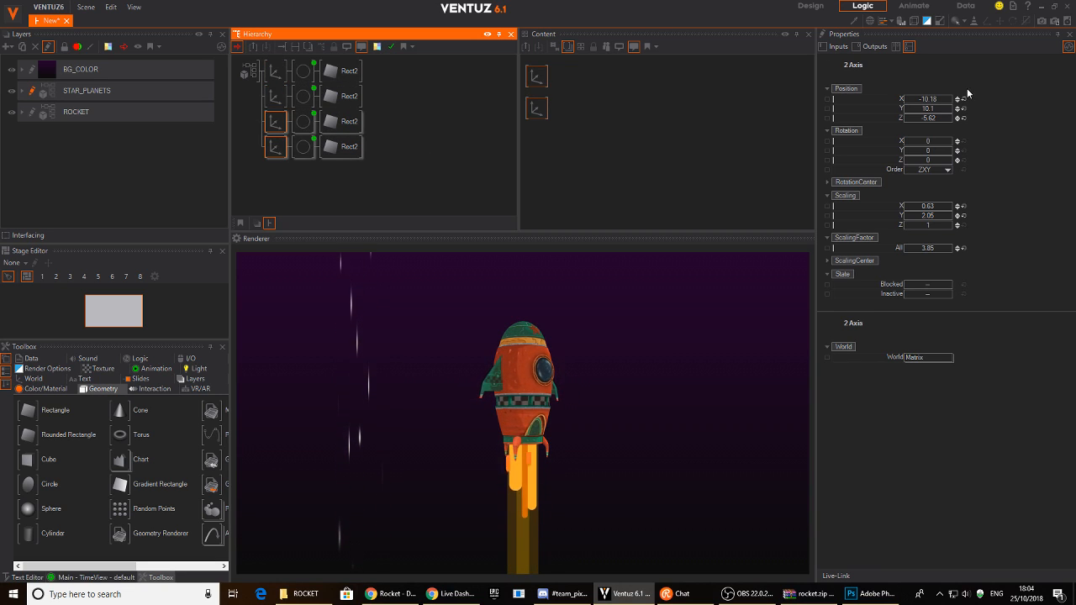
# - Move the bottom streak copy far left, then duplicate it and shift the new copy right
pyautogui.click(929, 99)
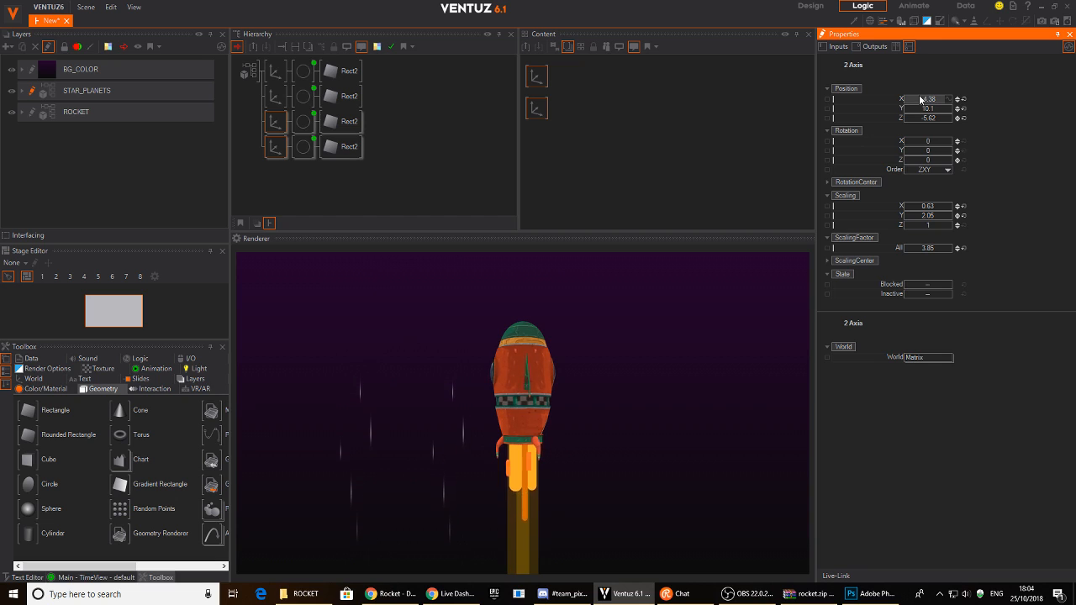
pyautogui.click(276, 147)
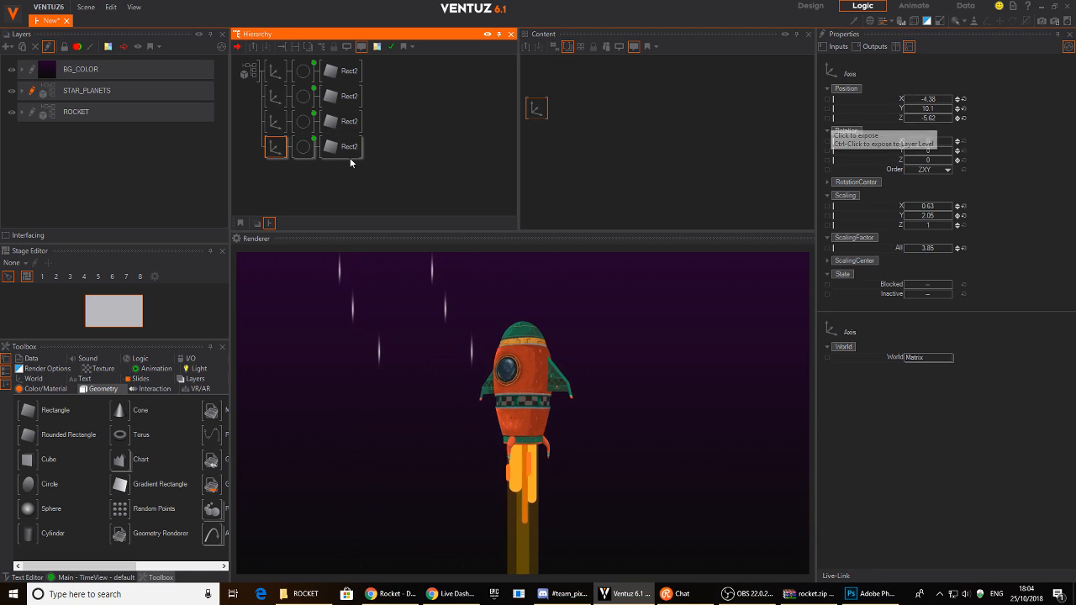
pyautogui.moveTo(931, 101); pyautogui.dragTo(905, 104)
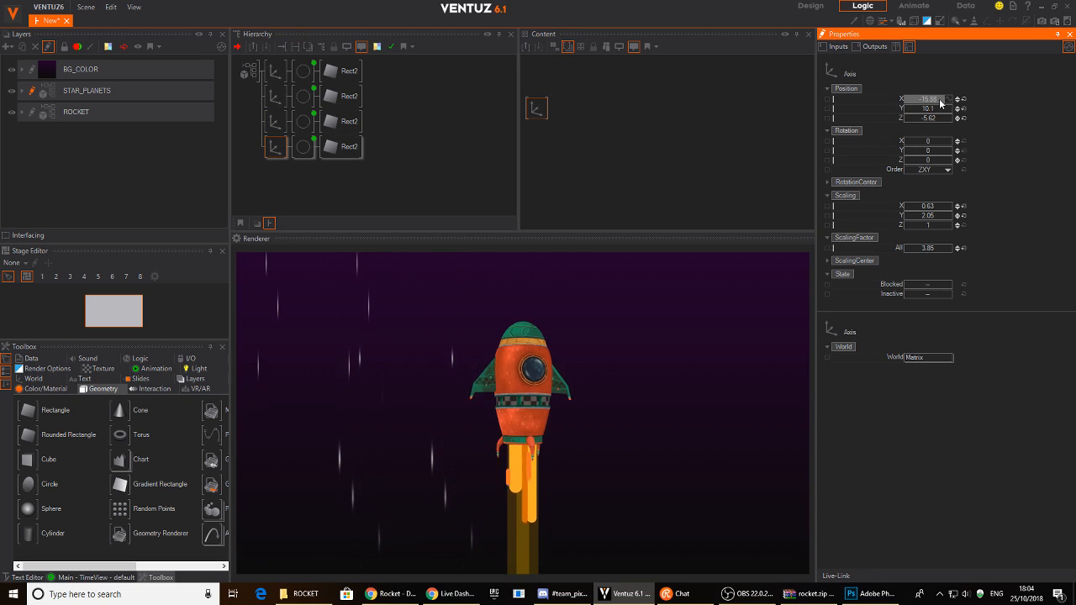
pyautogui.click(286, 165)
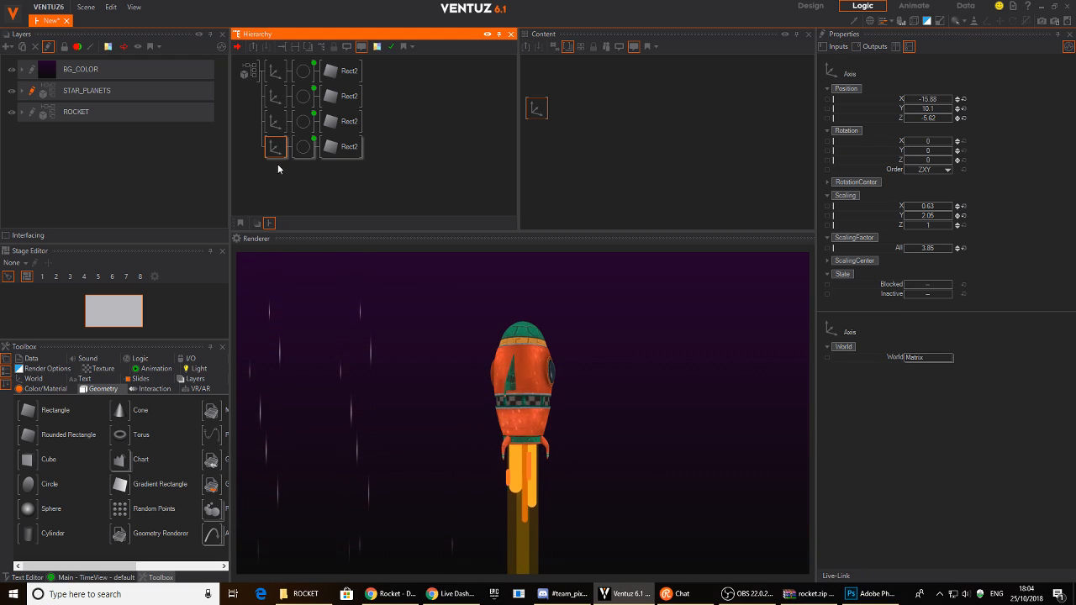
pyautogui.keyDown('ctrl'); pyautogui.moveTo(275, 165); pyautogui.dragTo(273, 169); pyautogui.keyUp('ctrl')
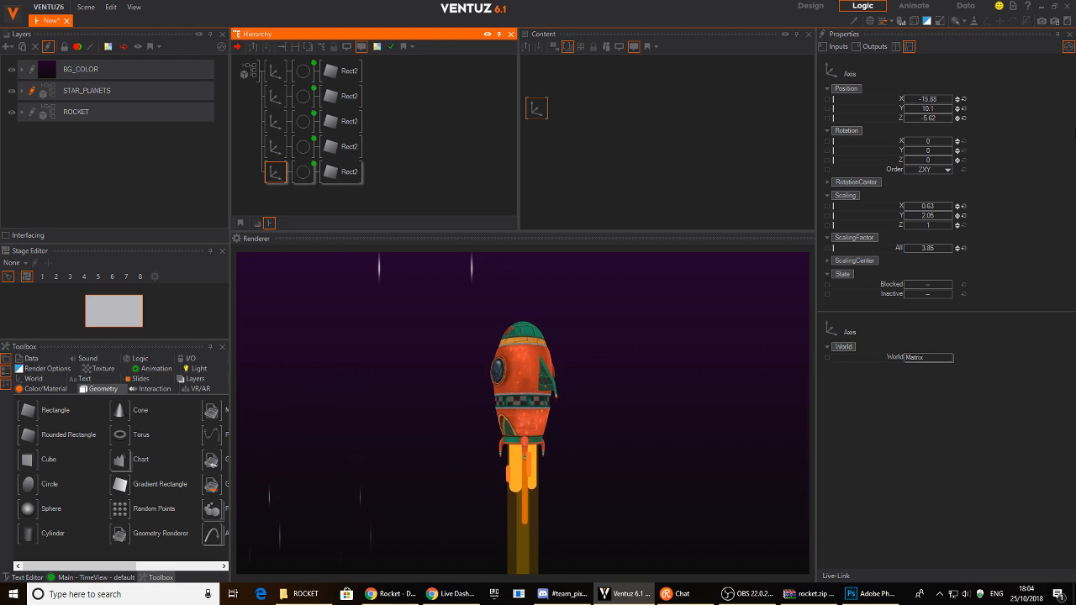
pyautogui.moveTo(938, 100); pyautogui.dragTo(953, 100)
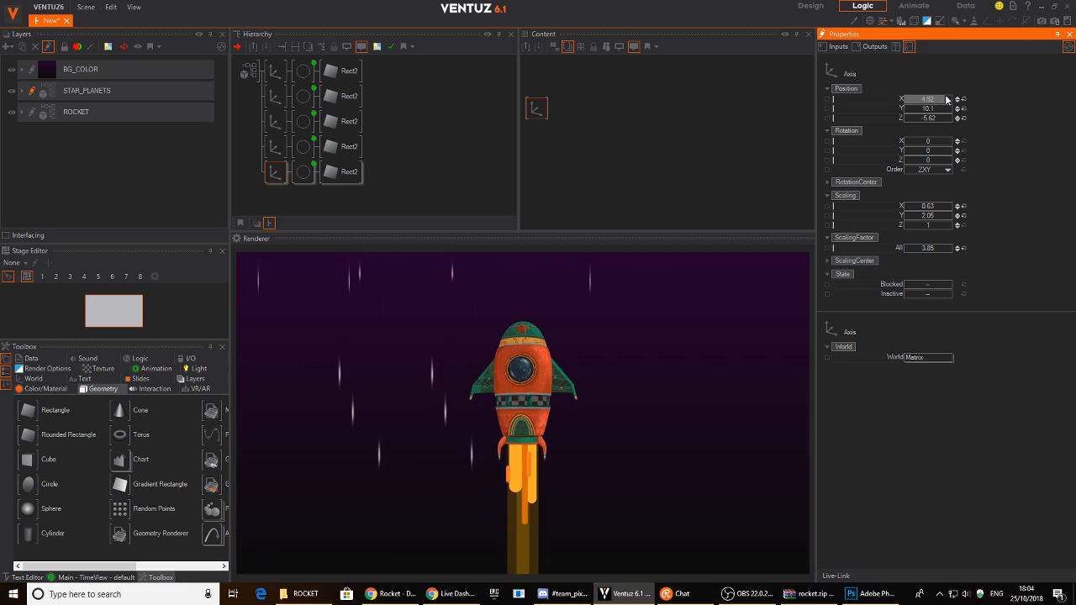
# - Duplicate the bottom streak row as a sixth row and adjust its Position X
pyautogui.click(275, 183)
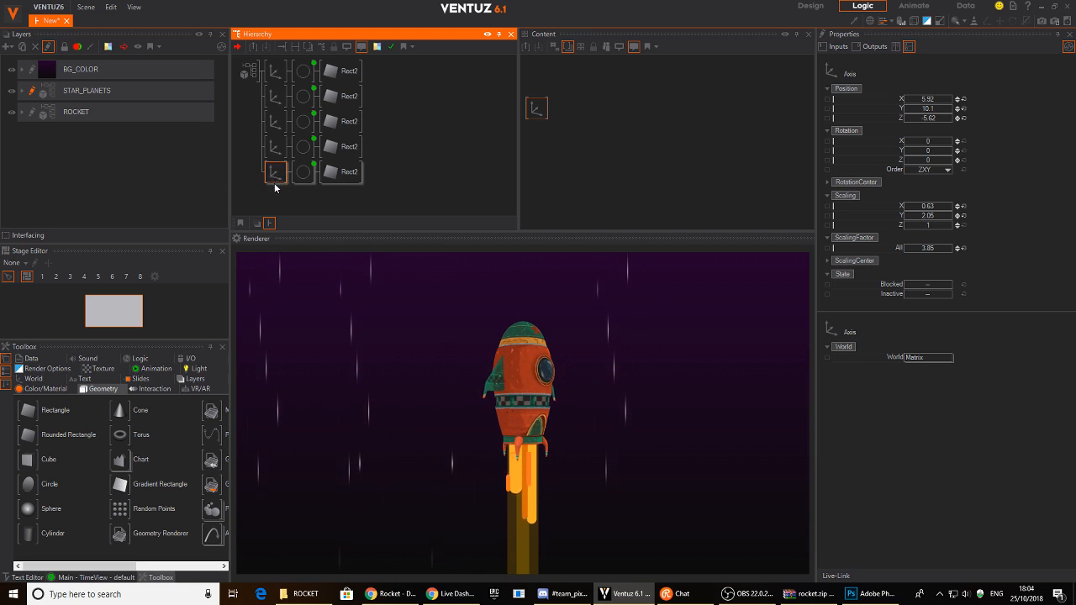
pyautogui.keyDown('ctrl'); pyautogui.moveTo(275, 184); pyautogui.dragTo(278, 191); pyautogui.keyUp('ctrl')
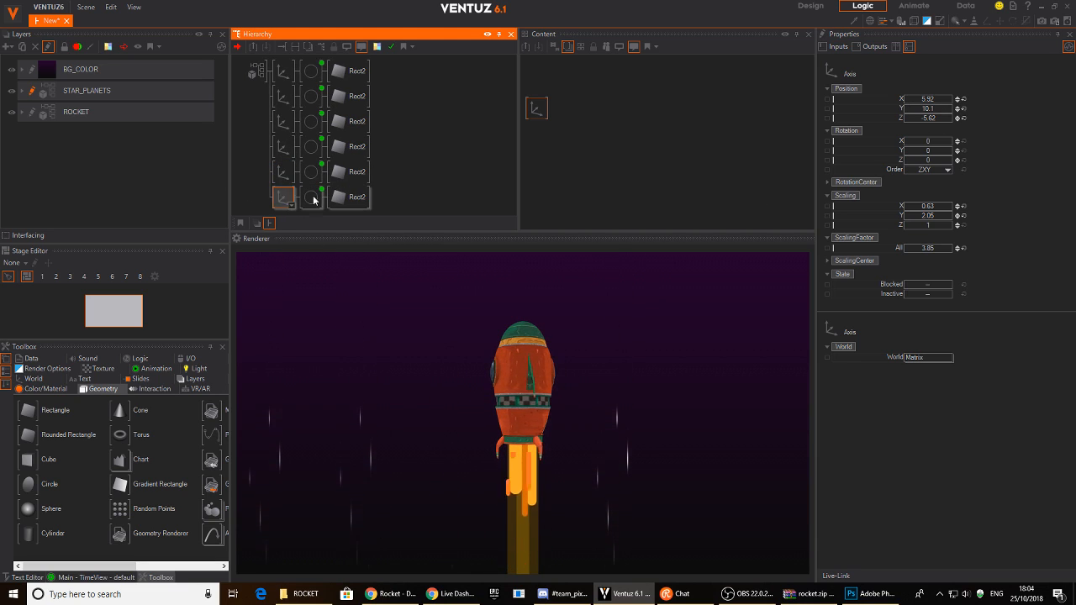
pyautogui.click(924, 101)
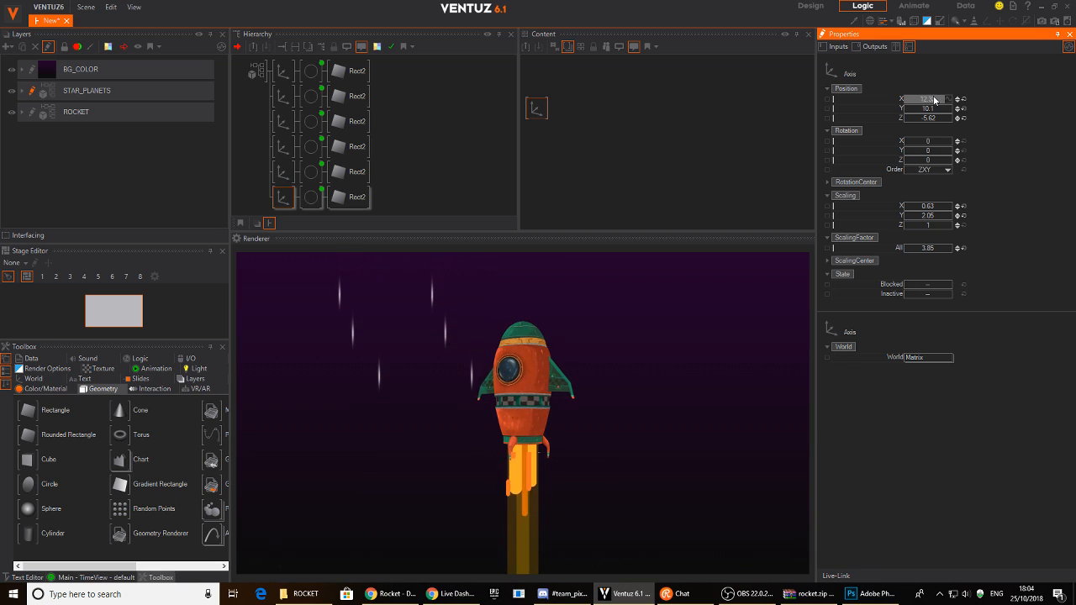
pyautogui.click(311, 197)
# - Offset the new streak's Mover2 to about -1.6 and select all six streak materials
pyautogui.click(625, 109)
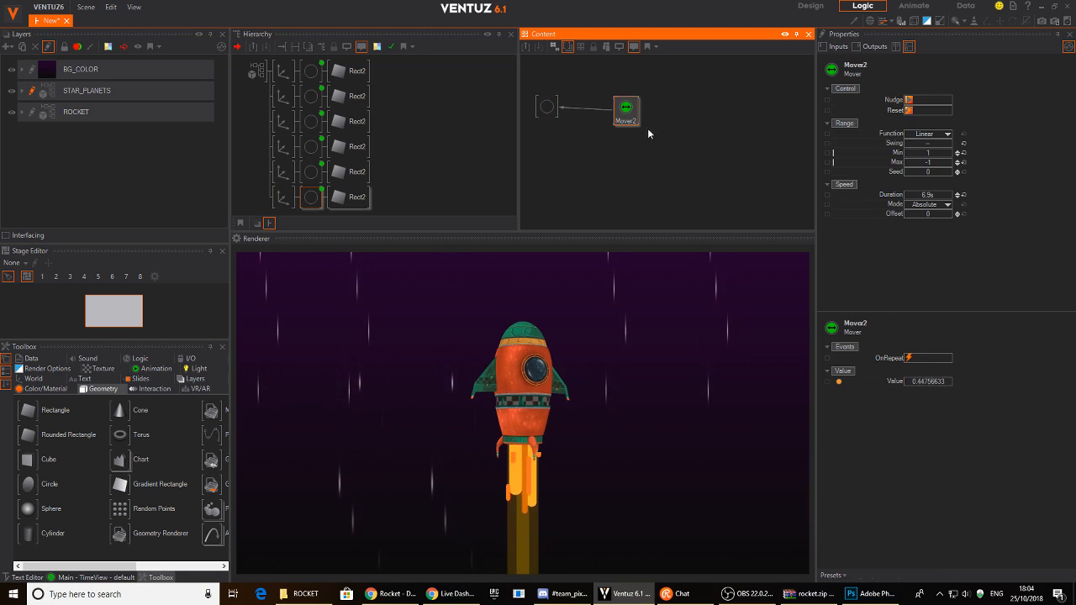
pyautogui.moveTo(935, 218); pyautogui.dragTo(928, 214)
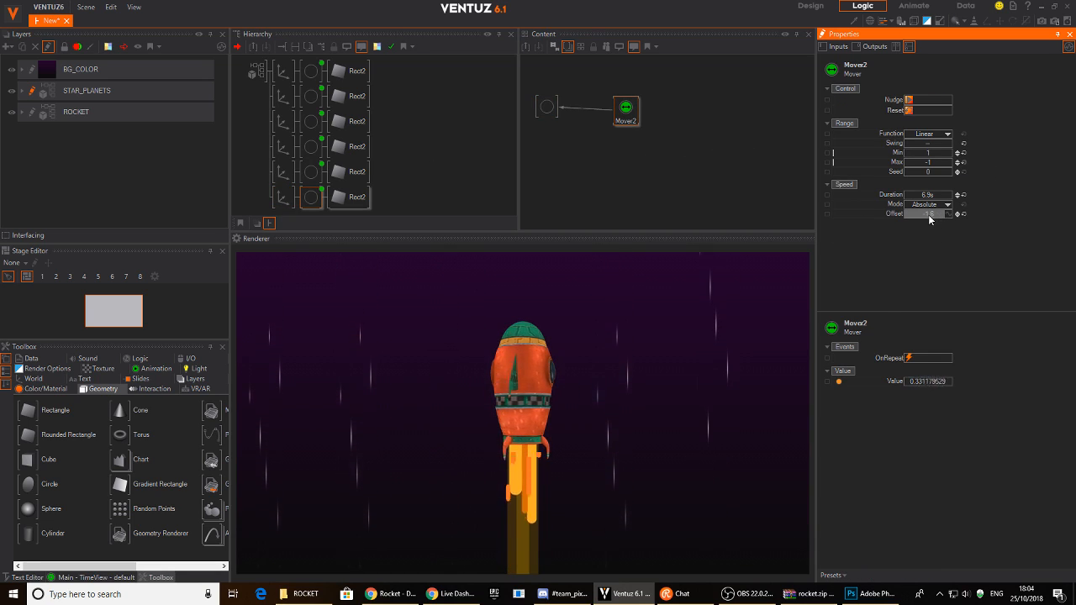
pyautogui.click(311, 172)
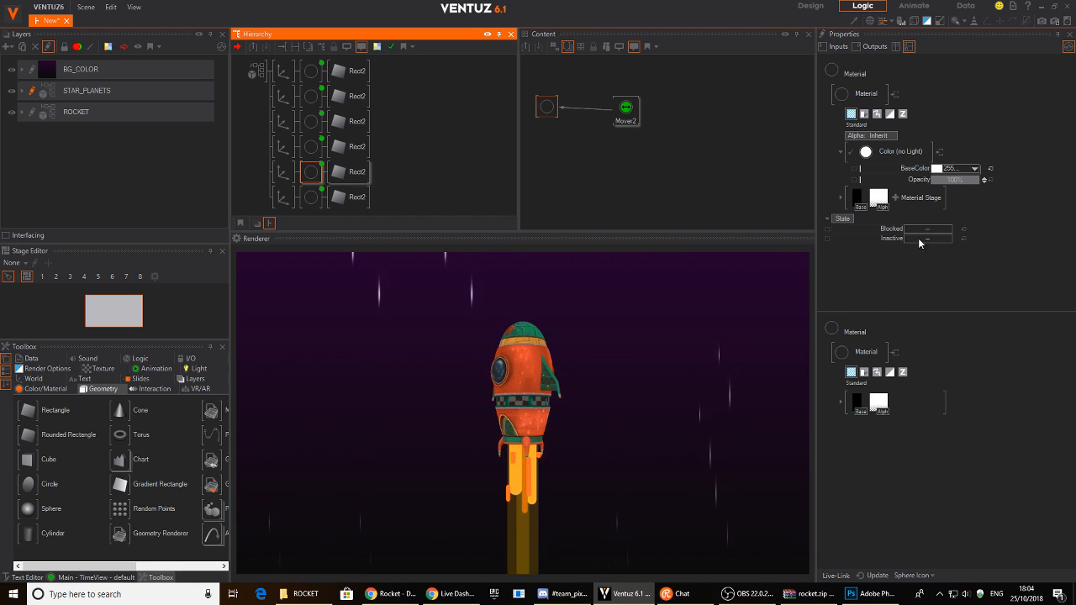
pyautogui.keyDown('ctrl'); pyautogui.click(311, 197); pyautogui.keyUp('ctrl')
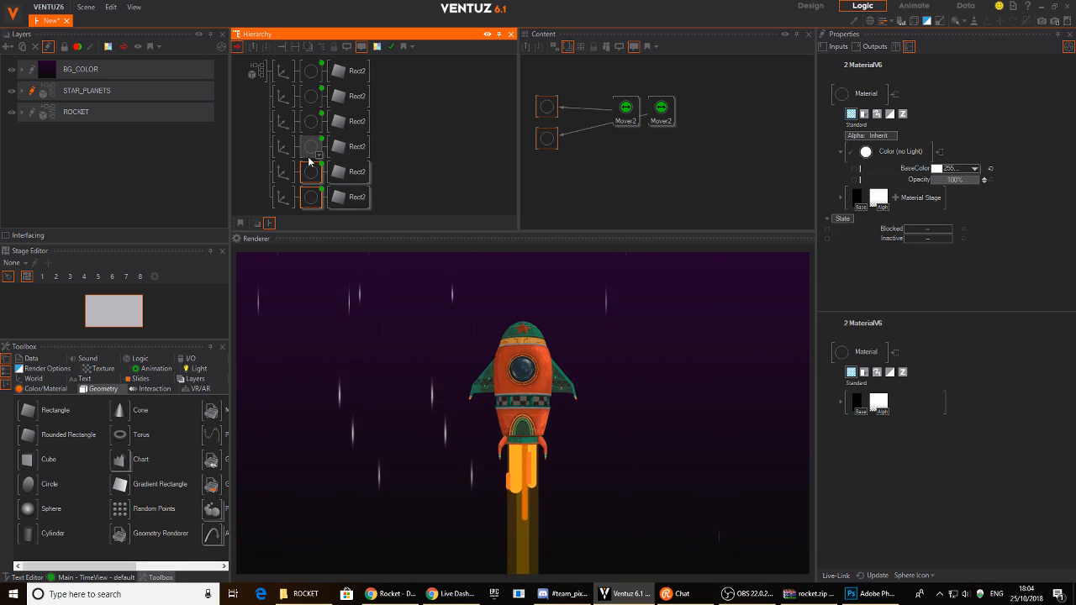
pyautogui.keyDown('ctrl'); pyautogui.click(311, 146); pyautogui.keyUp('ctrl')
pyautogui.keyDown('ctrl'); pyautogui.click(311, 121); pyautogui.keyUp('ctrl')
pyautogui.keyDown('ctrl'); pyautogui.click(311, 95); pyautogui.keyUp('ctrl')
pyautogui.keyDown('ctrl'); pyautogui.click(311, 71); pyautogui.keyUp('ctrl')
# - Set the six streak materials' Base texture sampler to Simple Wrap
pyautogui.scroll(-2, 642, 138)
pyautogui.moveTo(597, 214); pyautogui.dragTo(546, 75)
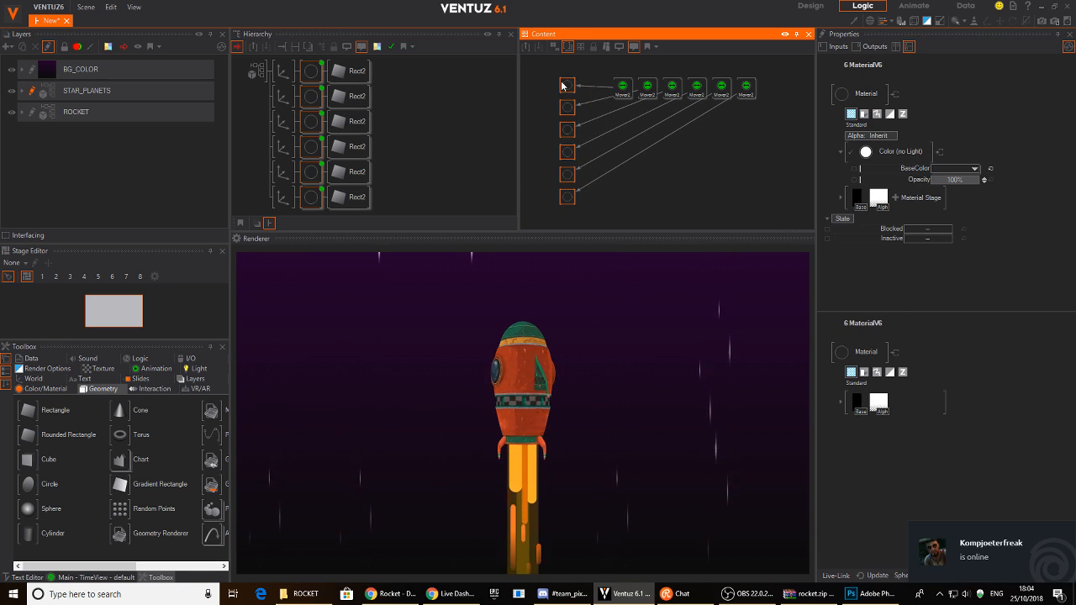
pyautogui.click(856, 198)
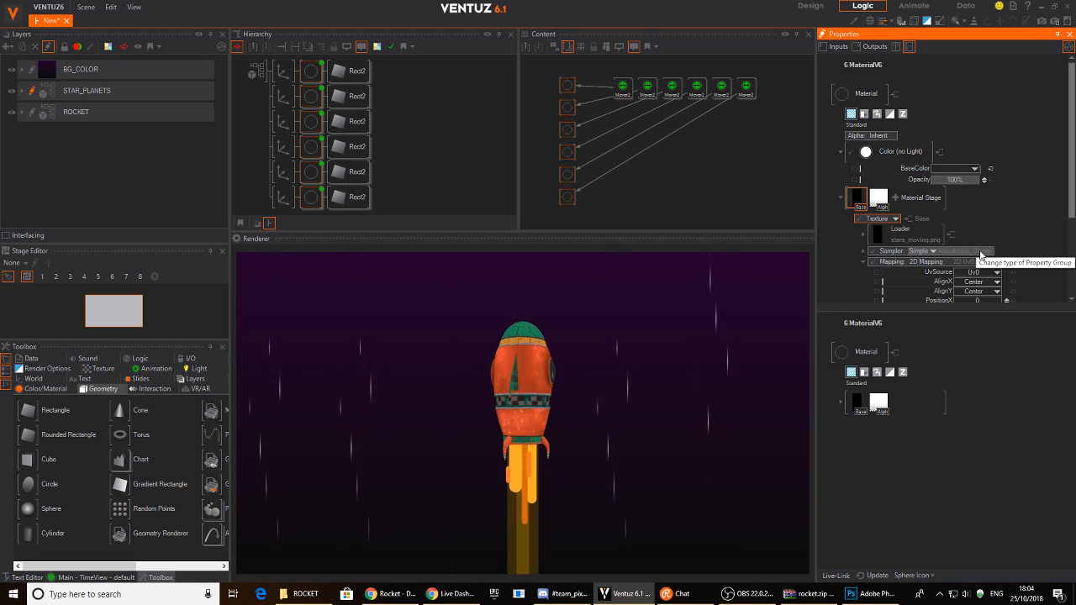
pyautogui.click(933, 250)
pyautogui.moveTo(931, 263)
pyautogui.click(975, 291)
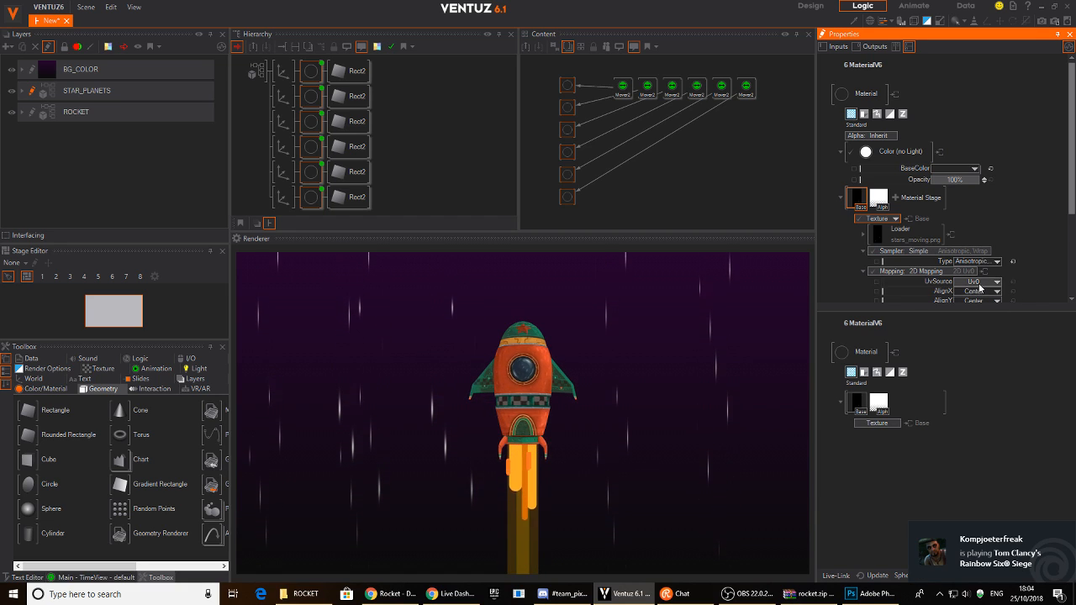
pyautogui.click(420, 143)
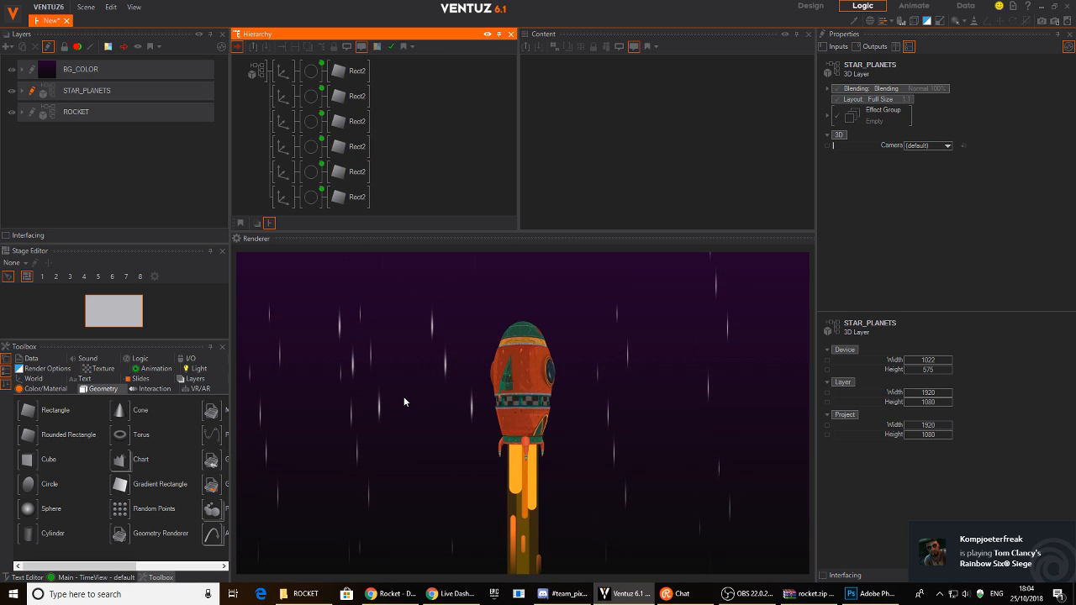
# - On the ROCKET layer, set the exhaust trail material's sampler to Anisotropic Wrap
pyautogui.click(526, 514)
pyautogui.scroll(-3, 403, 142)
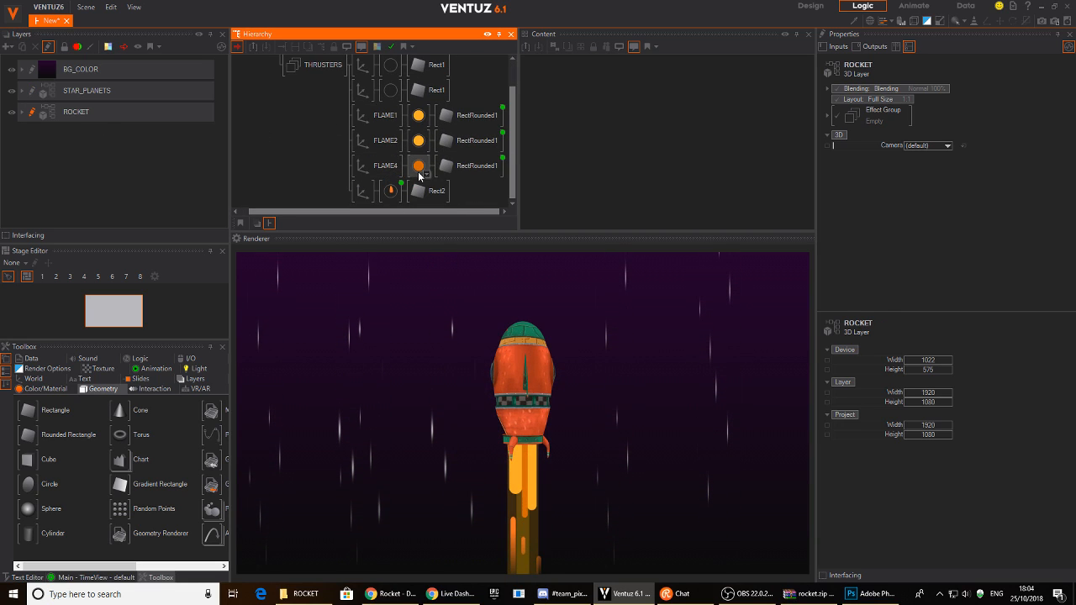
pyautogui.click(390, 191)
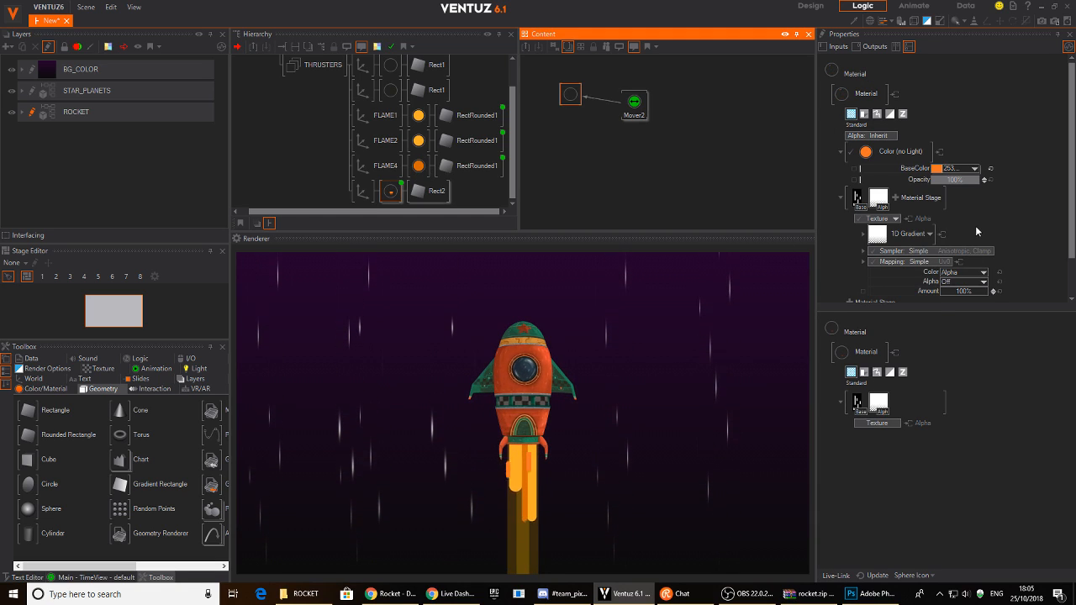
pyautogui.scroll(-1, 975, 225)
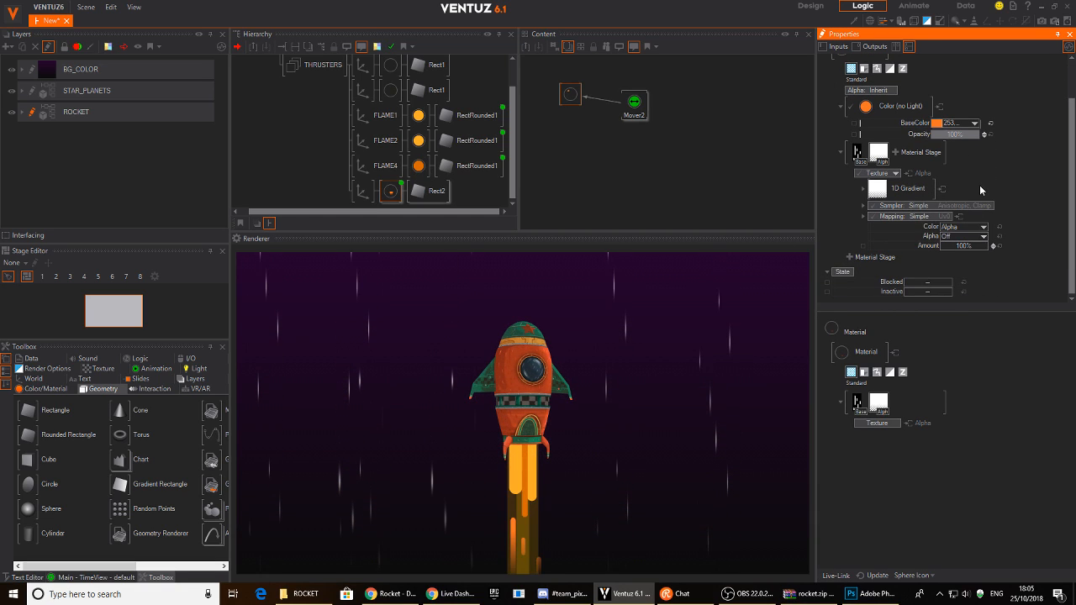
pyautogui.click(979, 205)
pyautogui.click(978, 215)
pyautogui.click(982, 245)
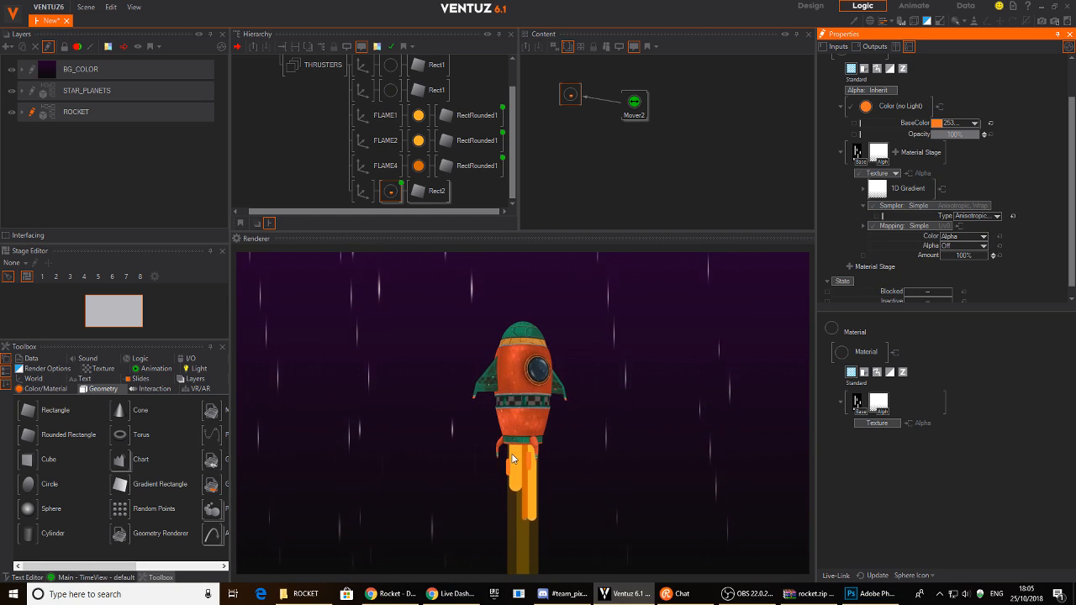
# - Change the exhaust trail axis Position Y from -3.79 to -3.34
pyautogui.click(361, 193)
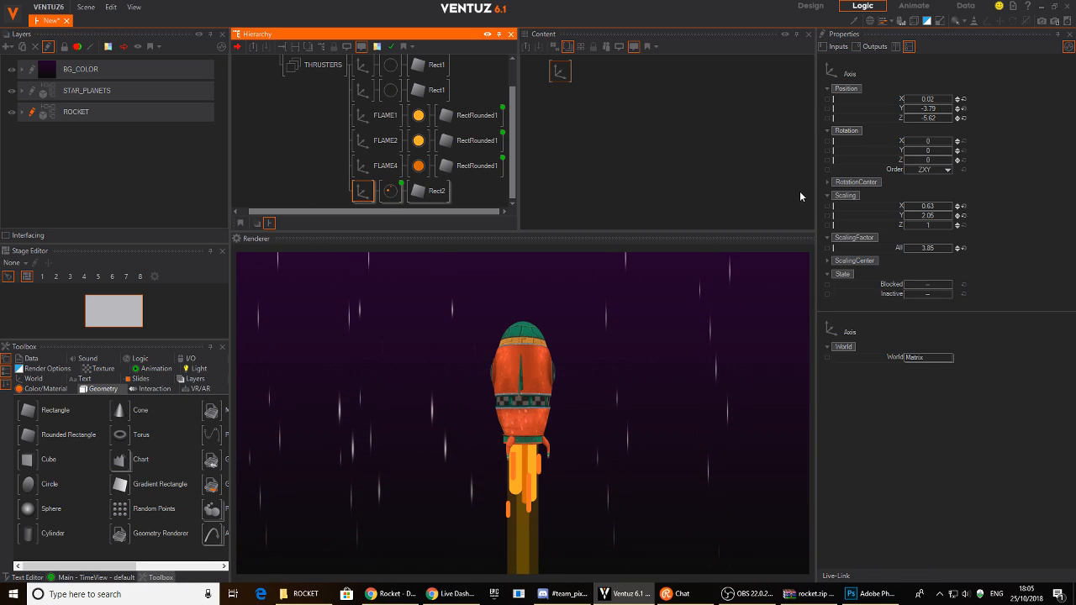
pyautogui.click(947, 115)
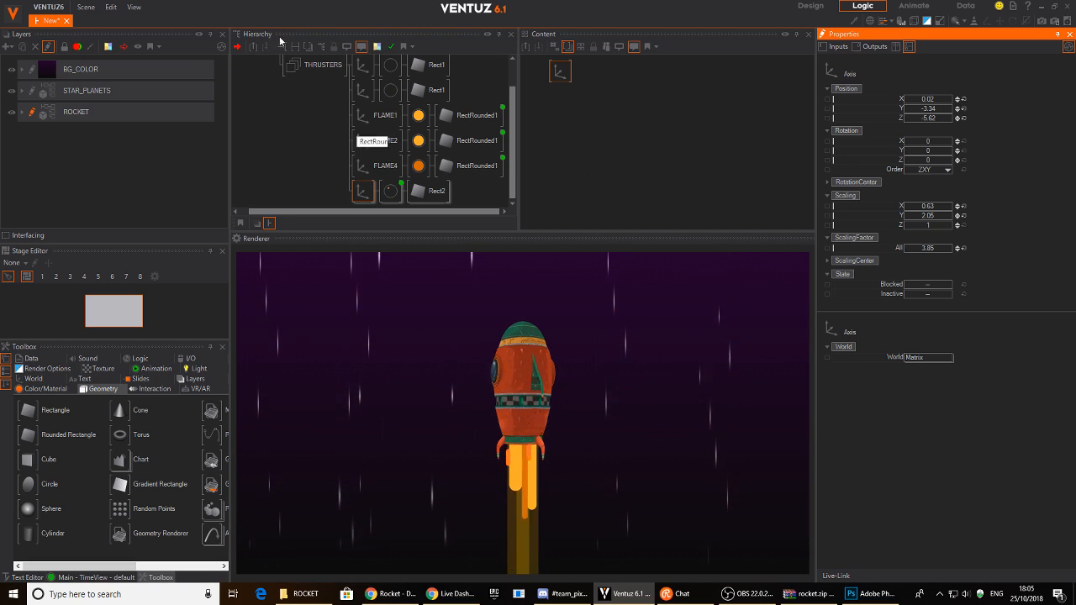
pyautogui.click(322, 147)
pyautogui.scroll(1, 316, 157)
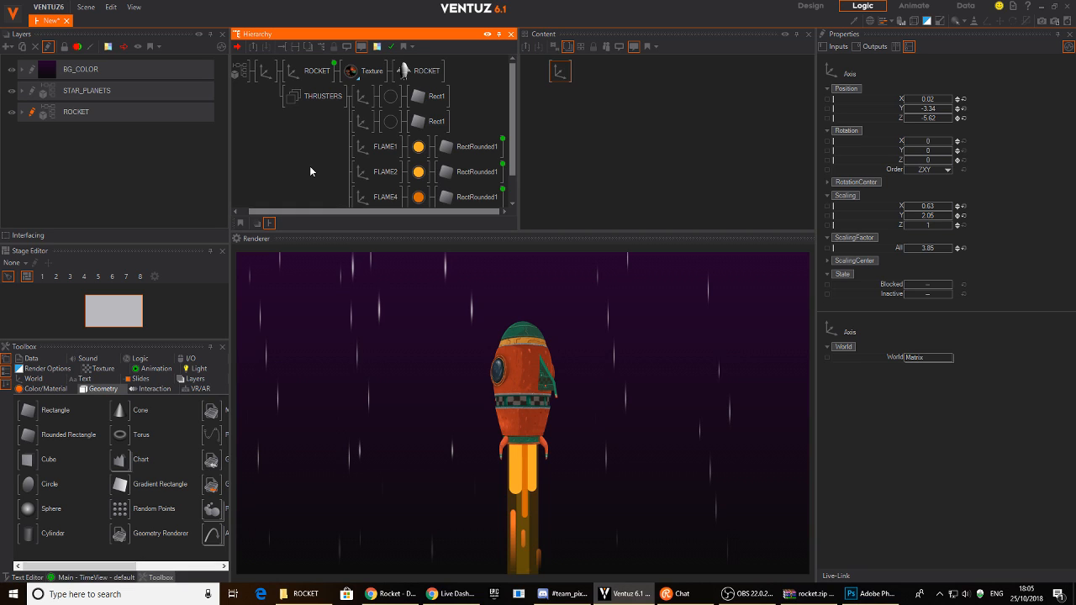
# - Return to the STAR_PLANETS layer and select all six streak materials
pyautogui.click(87, 90)
pyautogui.click(302, 70)
pyautogui.keyDown('ctrl'); pyautogui.click(307, 97); pyautogui.keyUp('ctrl')
pyautogui.keyDown('ctrl'); pyautogui.click(306, 122); pyautogui.keyUp('ctrl')
pyautogui.keyDown('ctrl'); pyautogui.click(306, 147); pyautogui.keyUp('ctrl')
pyautogui.keyDown('ctrl'); pyautogui.click(306, 172); pyautogui.keyUp('ctrl')
pyautogui.keyDown('ctrl'); pyautogui.click(305, 196); pyautogui.keyUp('ctrl')
# - Line up the six Mover2 nodes in a column beside their streak material inputs, then bring up Photoshop
pyautogui.click(698, 130)
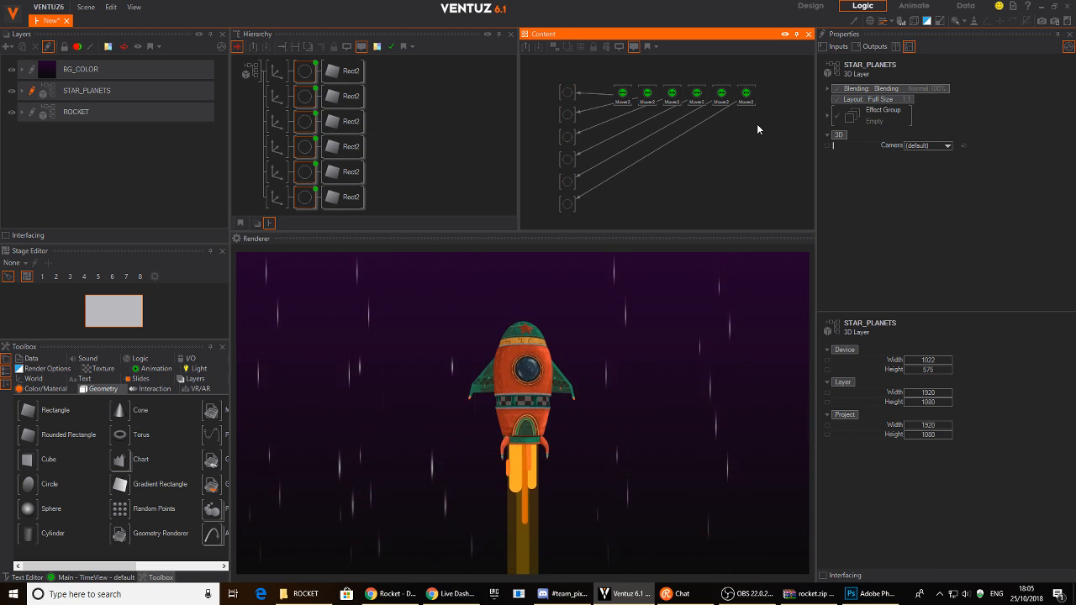
pyautogui.moveTo(745, 92); pyautogui.dragTo(617, 202)
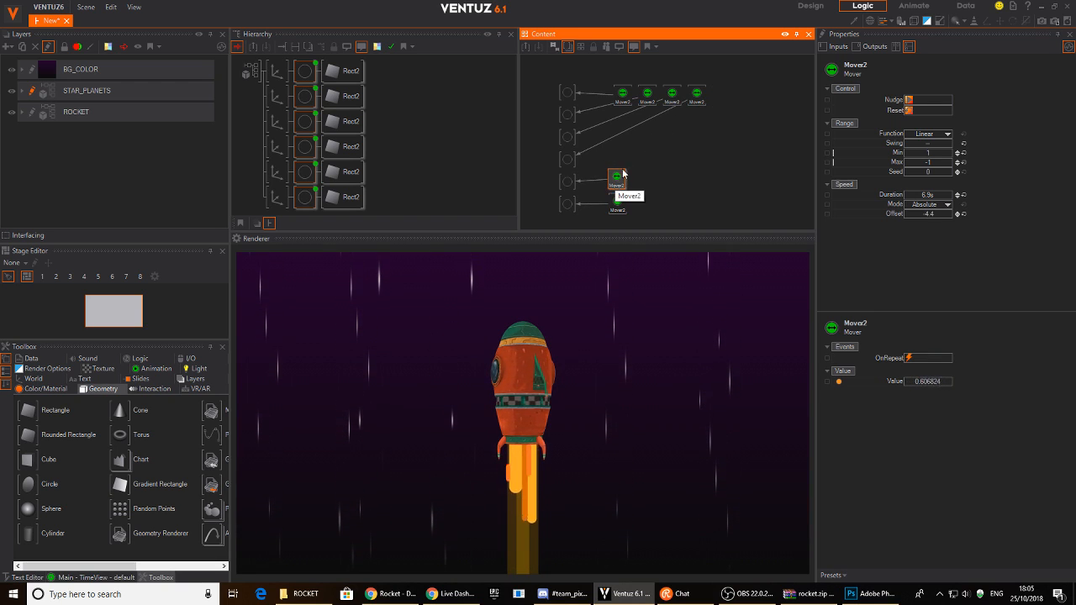
pyautogui.moveTo(698, 99); pyautogui.dragTo(617, 161)
pyautogui.moveTo(674, 94); pyautogui.dragTo(618, 136)
pyautogui.moveTo(641, 98)
pyautogui.mouseDown()
pyautogui.moveTo(609, 119)
pyautogui.moveTo(622, 91)
pyautogui.mouseUp()
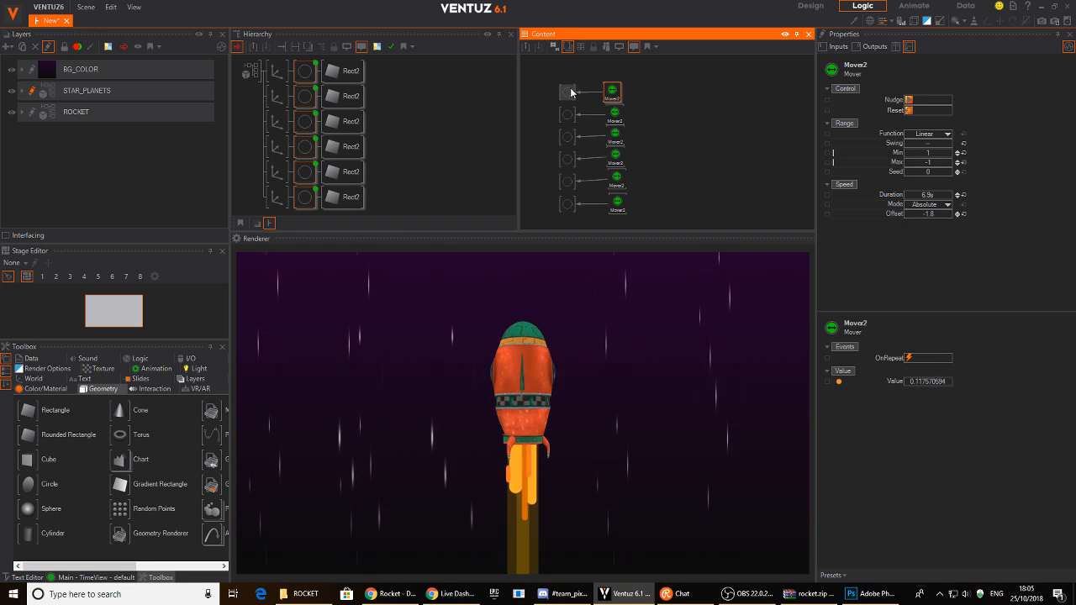
pyautogui.click(572, 92)
pyautogui.click(613, 118)
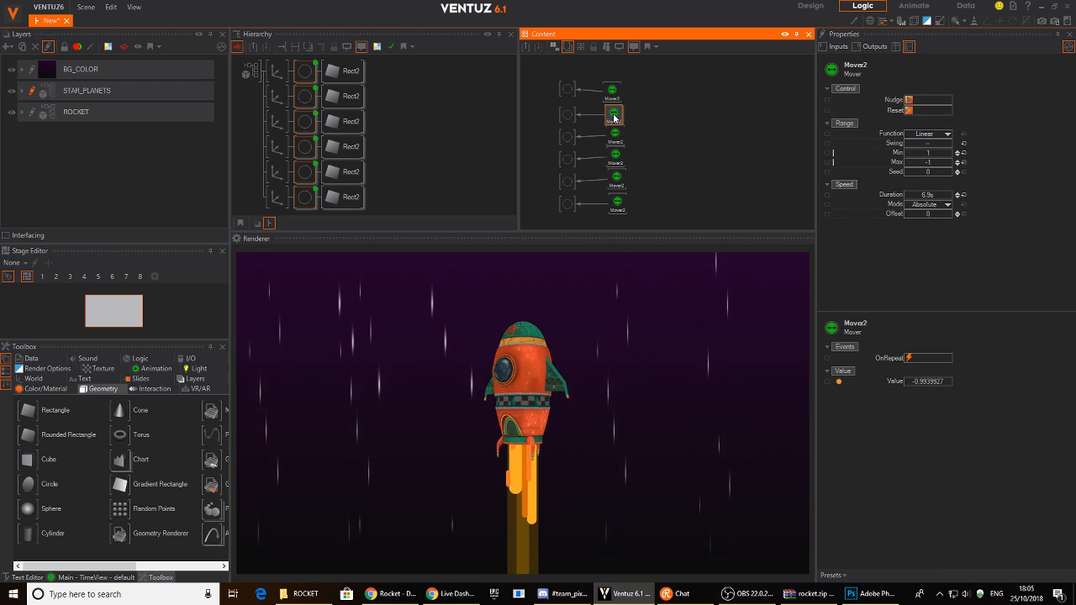
pyautogui.moveTo(614, 117); pyautogui.dragTo(614, 113)
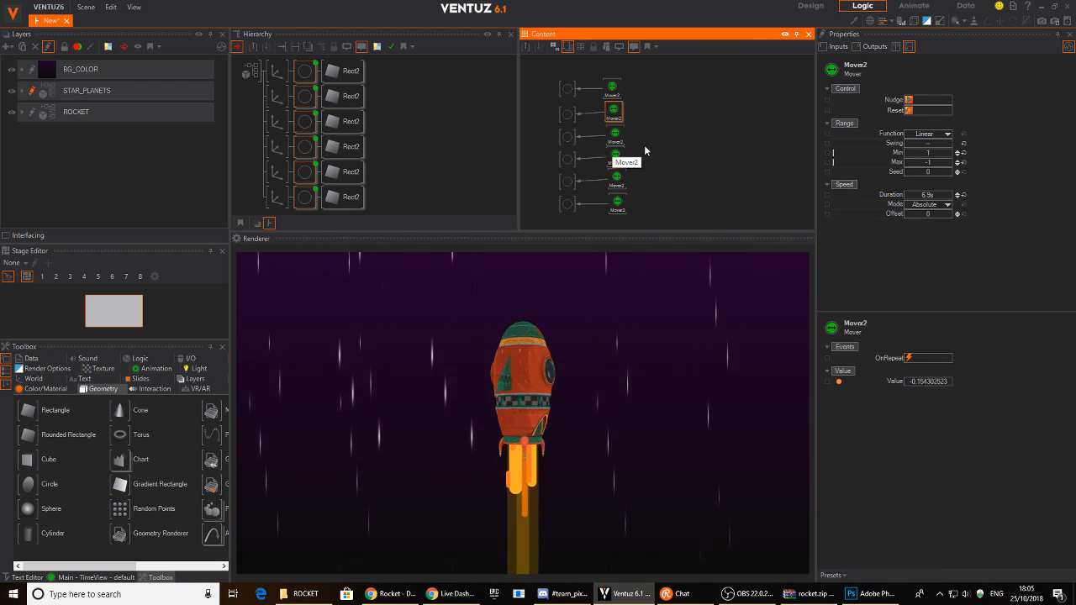
pyautogui.click(890, 598)
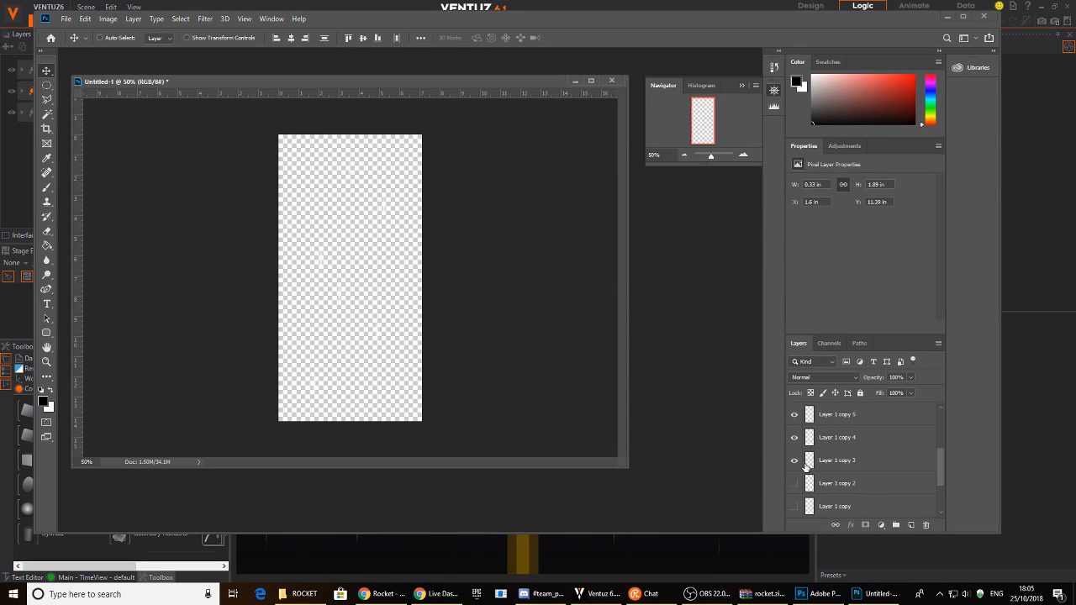
# - Toggle Layer 1's white bars off and show the black Background layer
pyautogui.scroll(-3, 793, 454)
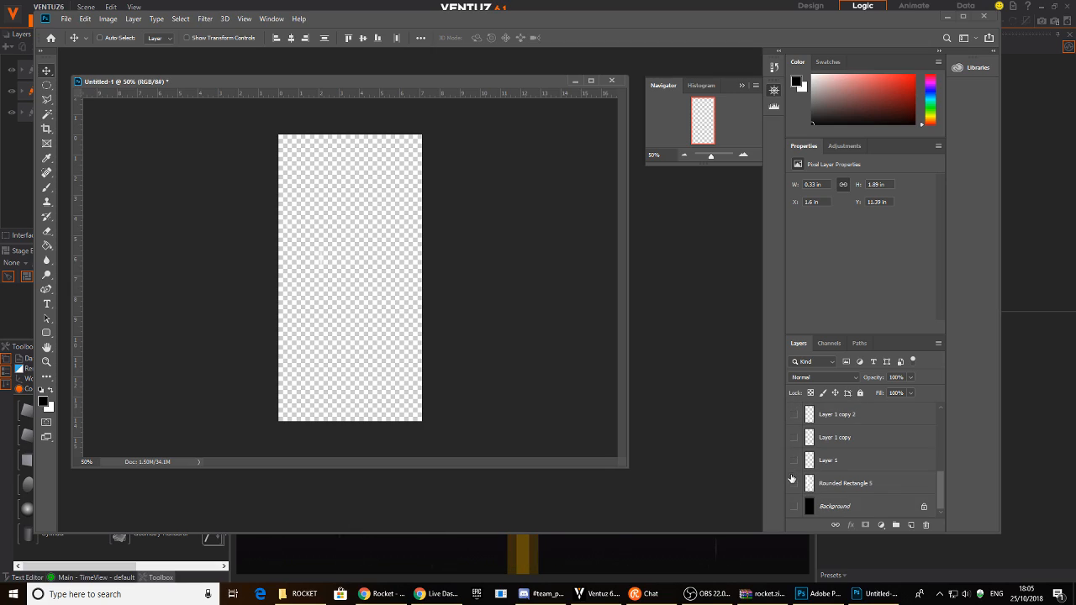
pyautogui.click(794, 460)
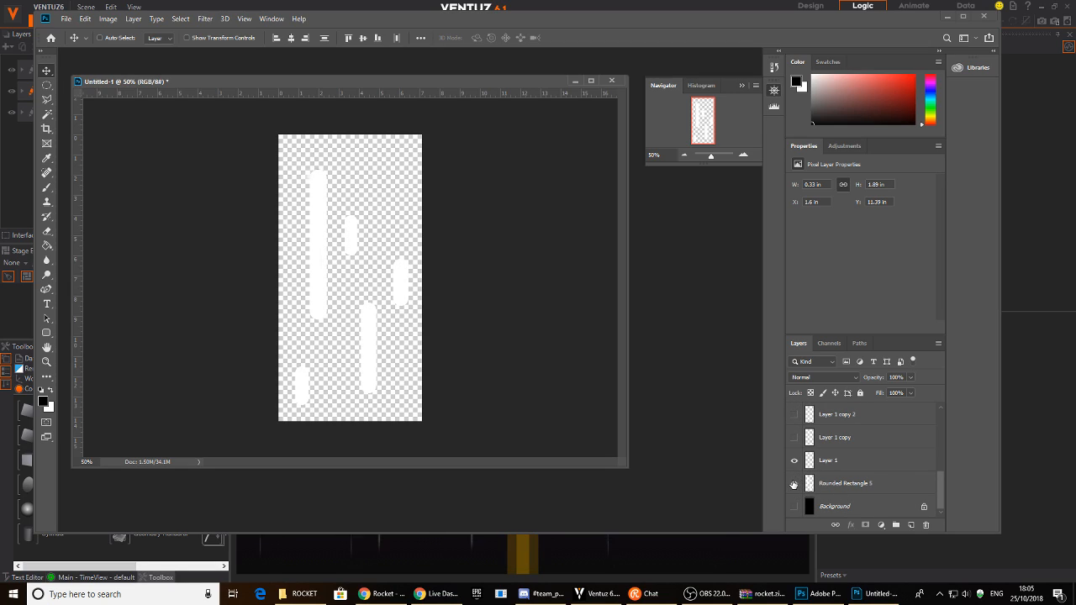
pyautogui.click(794, 461)
pyautogui.click(795, 507)
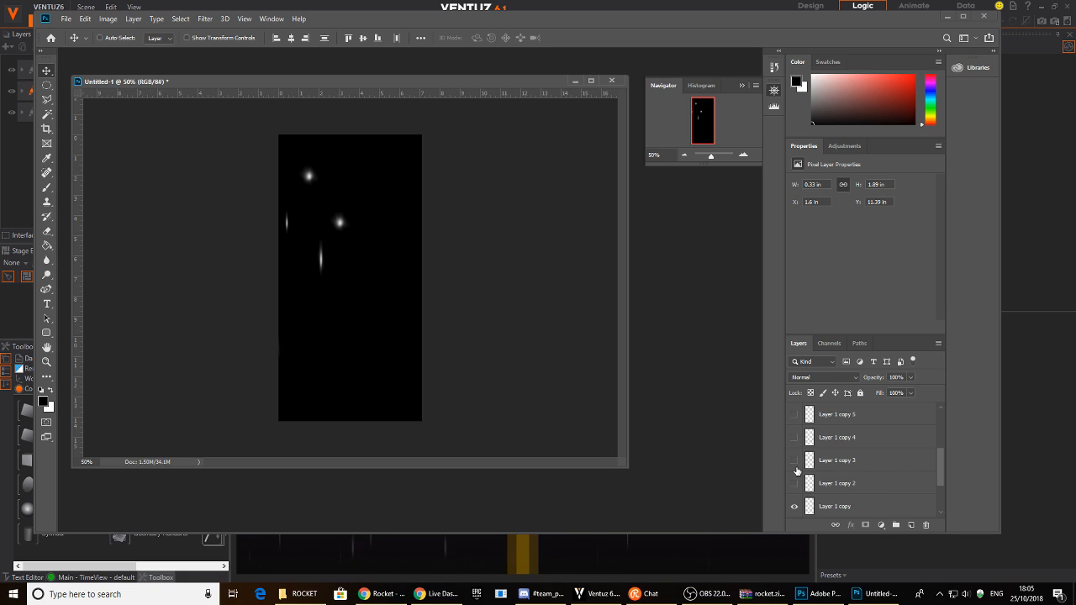
pyautogui.scroll(5, 797, 471)
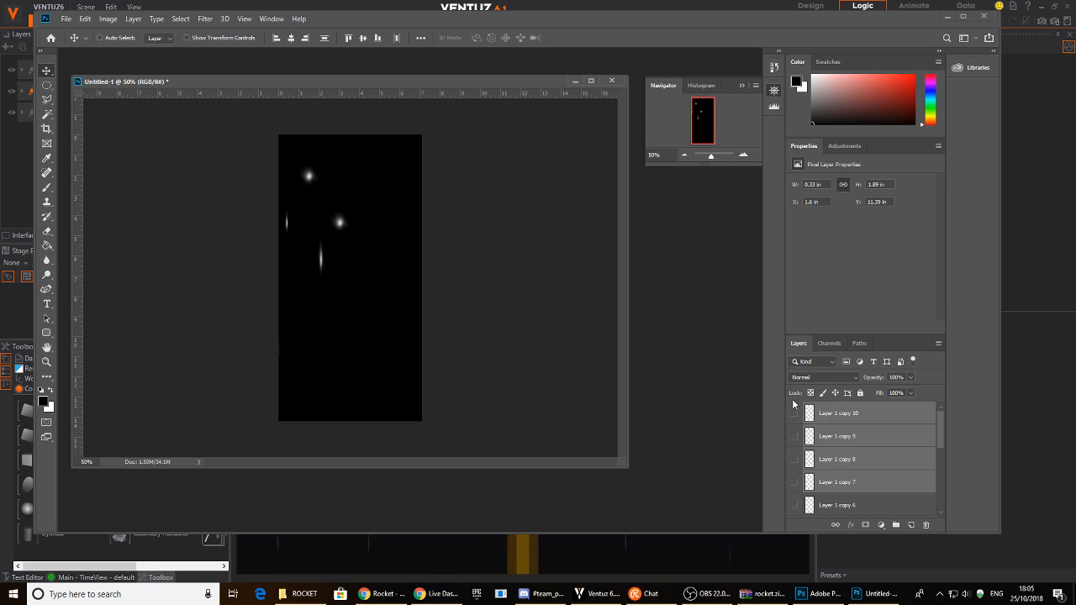
pyautogui.scroll(-8, 850, 461)
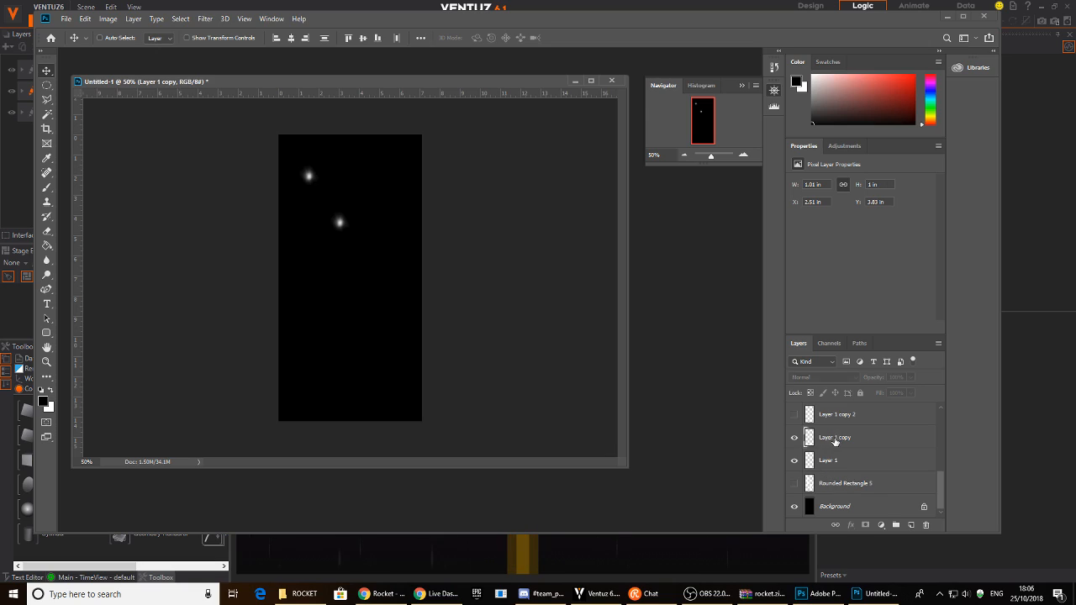
# - Reposition the Layer 1 copy, copy 12 and copy 11 glow dots across the tall canvas
pyautogui.click(831, 440)
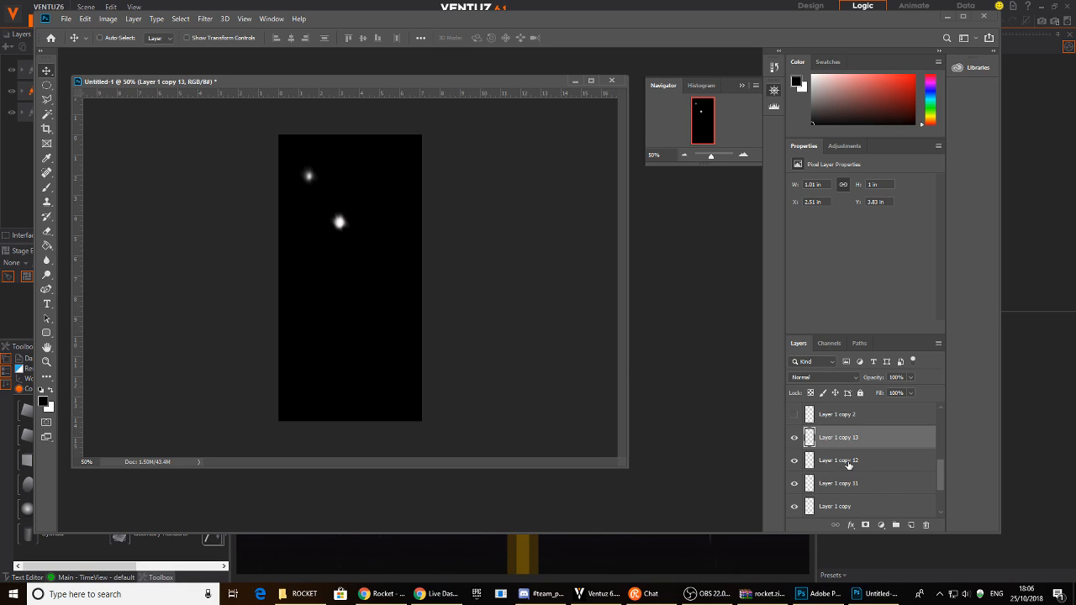
pyautogui.keyDown('alt'); pyautogui.moveTo(351, 245); pyautogui.dragTo(401, 243); pyautogui.keyUp('alt')
pyautogui.click(845, 460)
pyautogui.moveTo(373, 336); pyautogui.dragTo(345, 380)
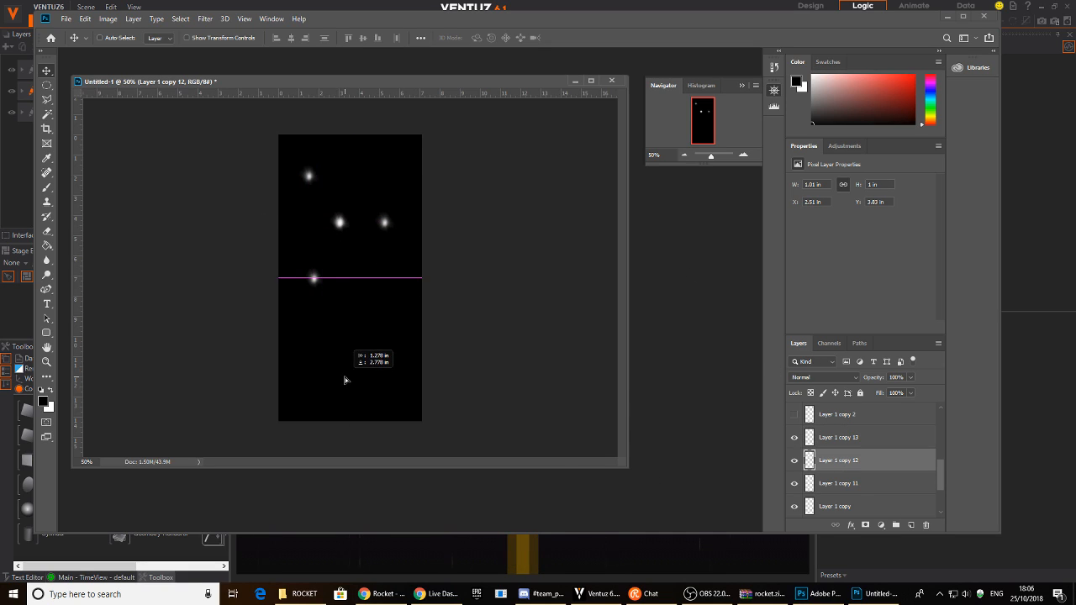
pyautogui.click(841, 483)
pyautogui.moveTo(369, 302); pyautogui.dragTo(395, 378)
pyautogui.scroll(-1, 836, 461)
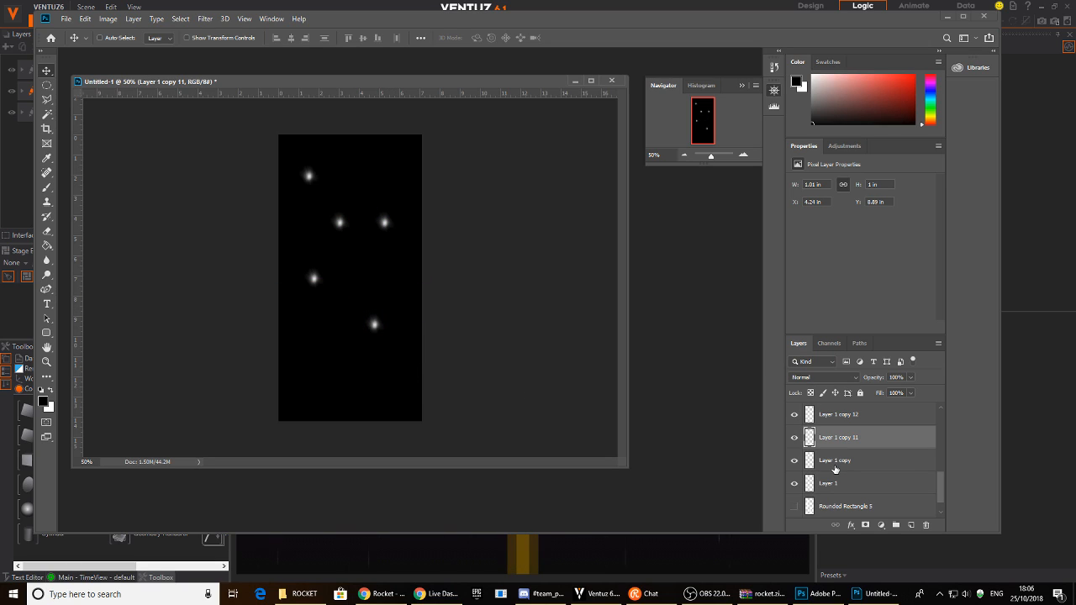
pyautogui.click(837, 461)
pyautogui.moveTo(400, 388); pyautogui.dragTo(422, 328)
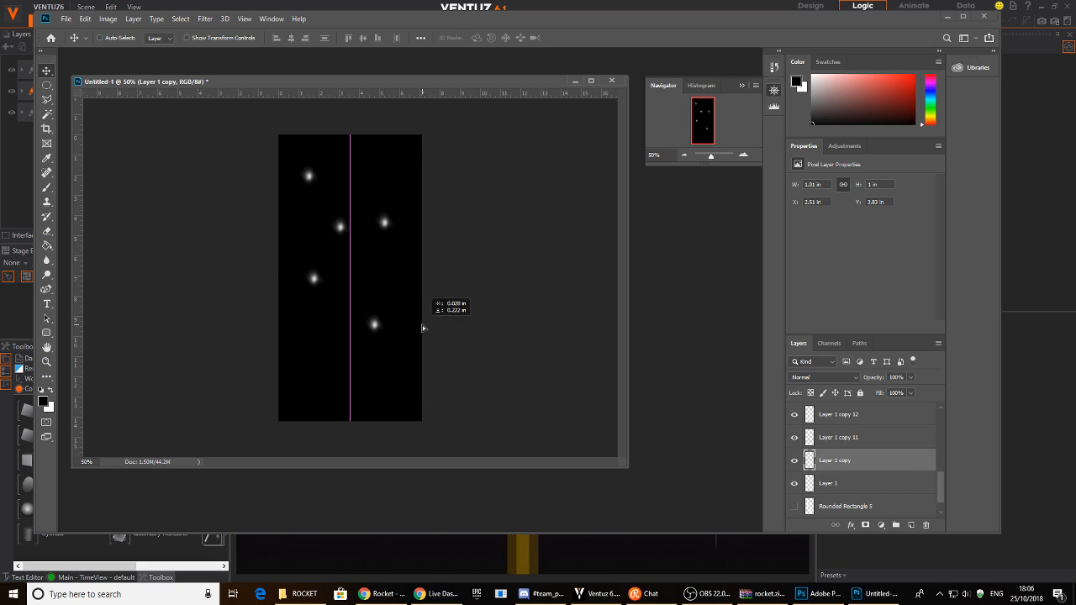
pyautogui.moveTo(363, 354); pyautogui.dragTo(365, 442)
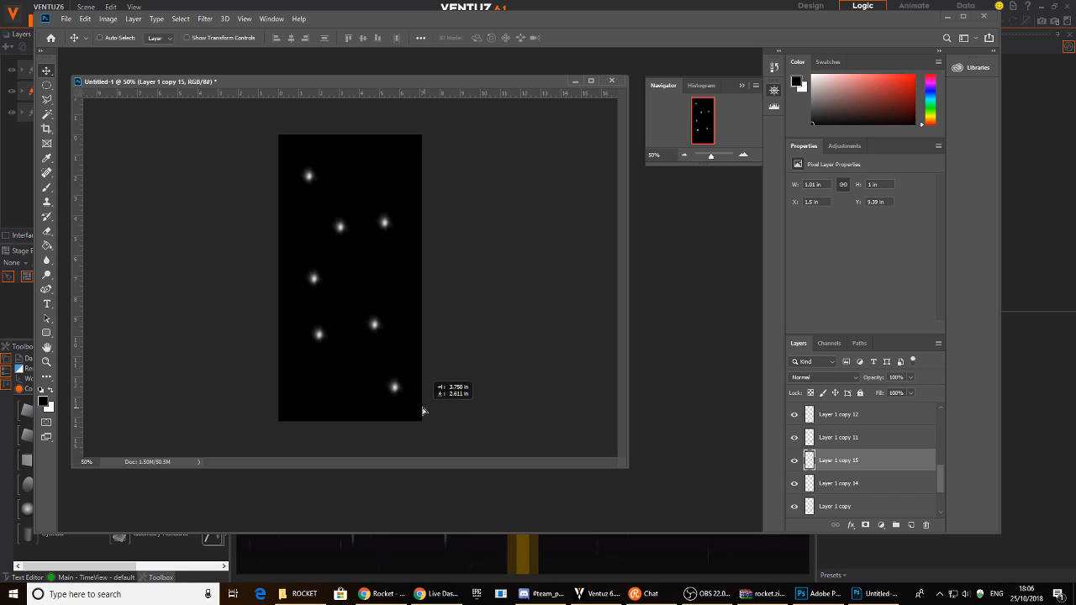
pyautogui.moveTo(323, 393); pyautogui.dragTo(320, 410)
pyautogui.moveTo(335, 346); pyautogui.dragTo(401, 150)
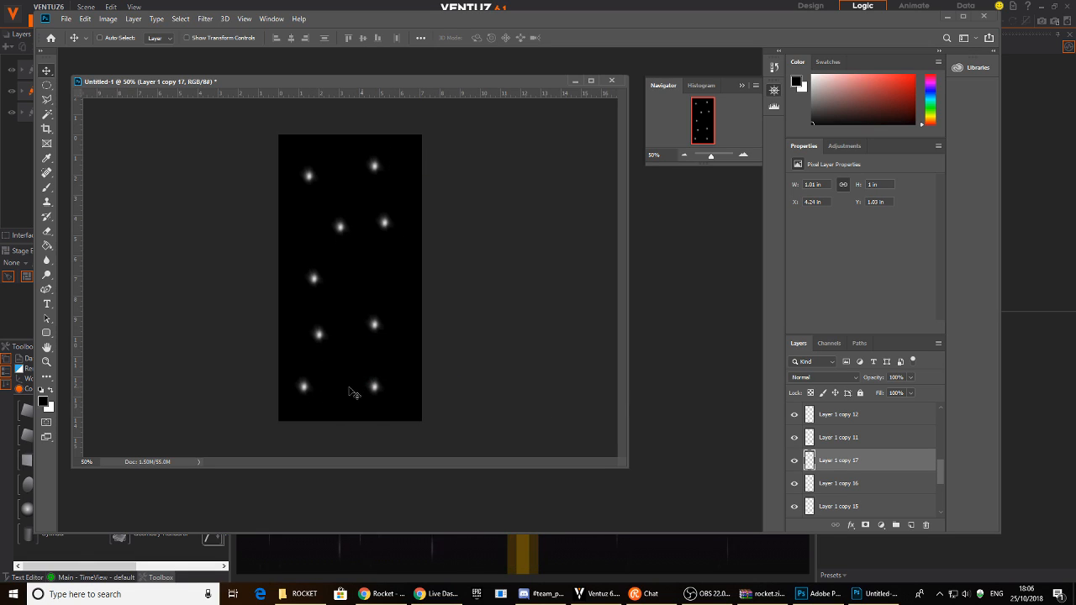
# - Hide Layer 1 copy 16 and shift the copy 11 and copy 15 glow dots into new spots
pyautogui.click(794, 484)
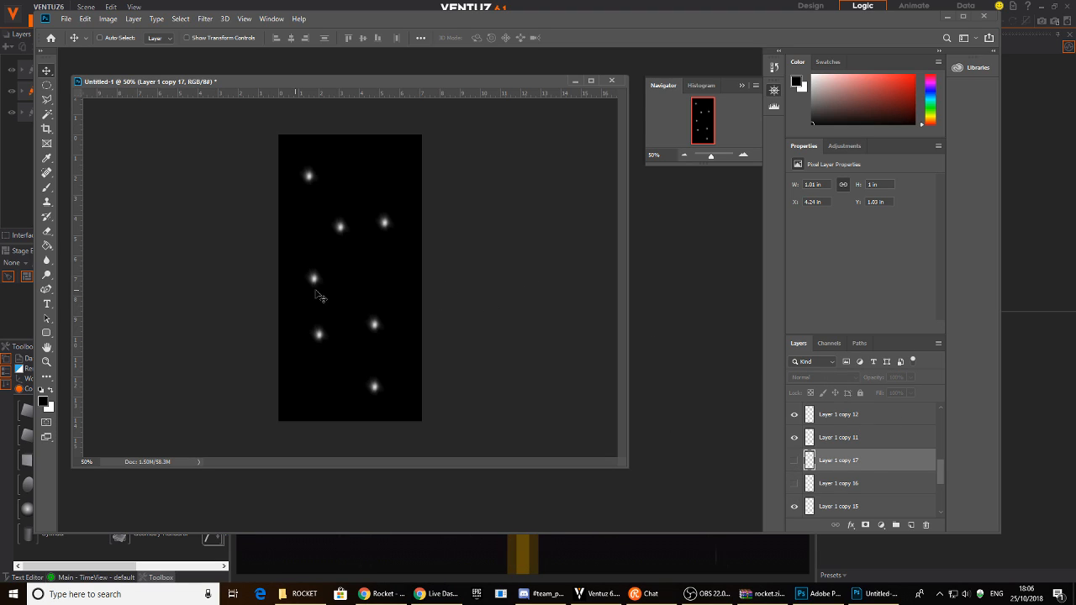
pyautogui.click(849, 440)
pyautogui.moveTo(338, 307); pyautogui.dragTo(364, 311)
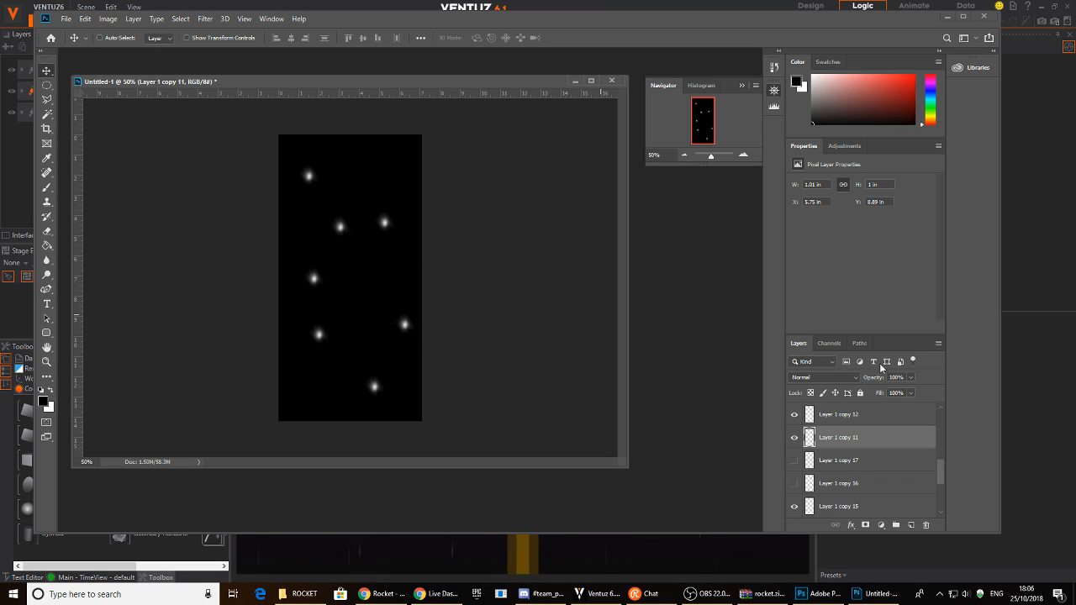
pyautogui.click(847, 499)
pyautogui.moveTo(288, 331); pyautogui.dragTo(253, 334)
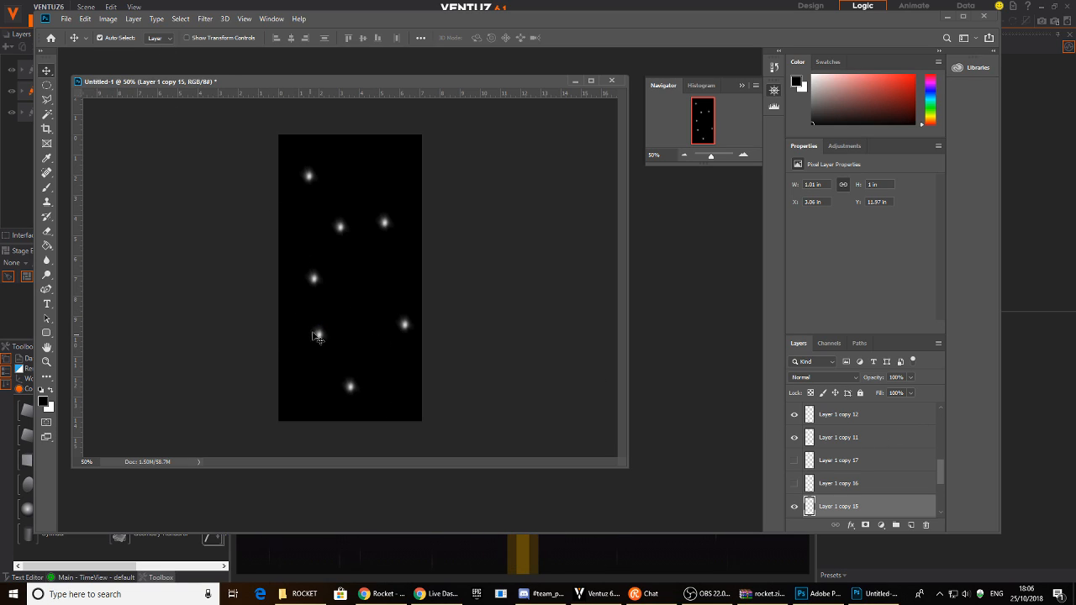
pyautogui.moveTo(315, 281); pyautogui.dragTo(304, 281)
pyautogui.moveTo(327, 333); pyautogui.dragTo(317, 333)
pyautogui.moveTo(349, 260); pyautogui.dragTo(325, 222)
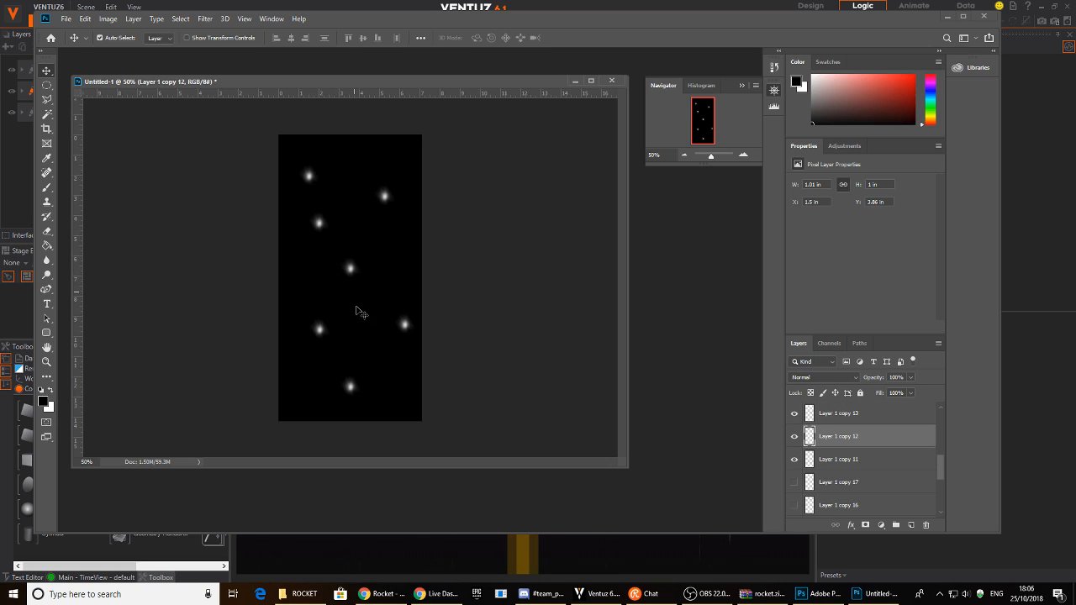
pyautogui.moveTo(357, 393); pyautogui.dragTo(370, 407)
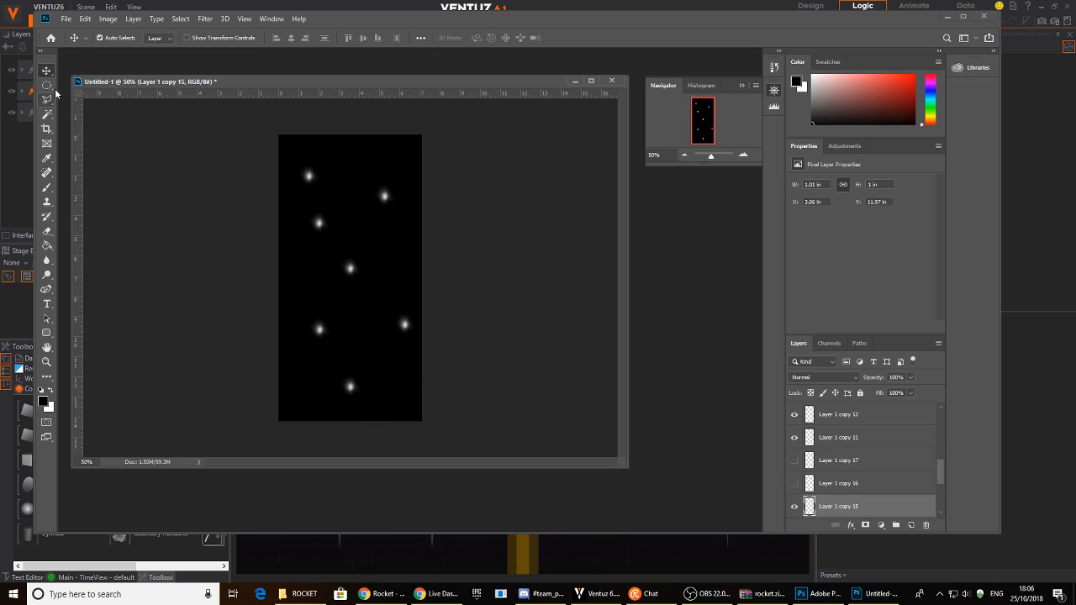
pyautogui.scroll(-5, 924, 491)
# - Hide the black Background layer and start a Save As in PNG format
pyautogui.click(793, 507)
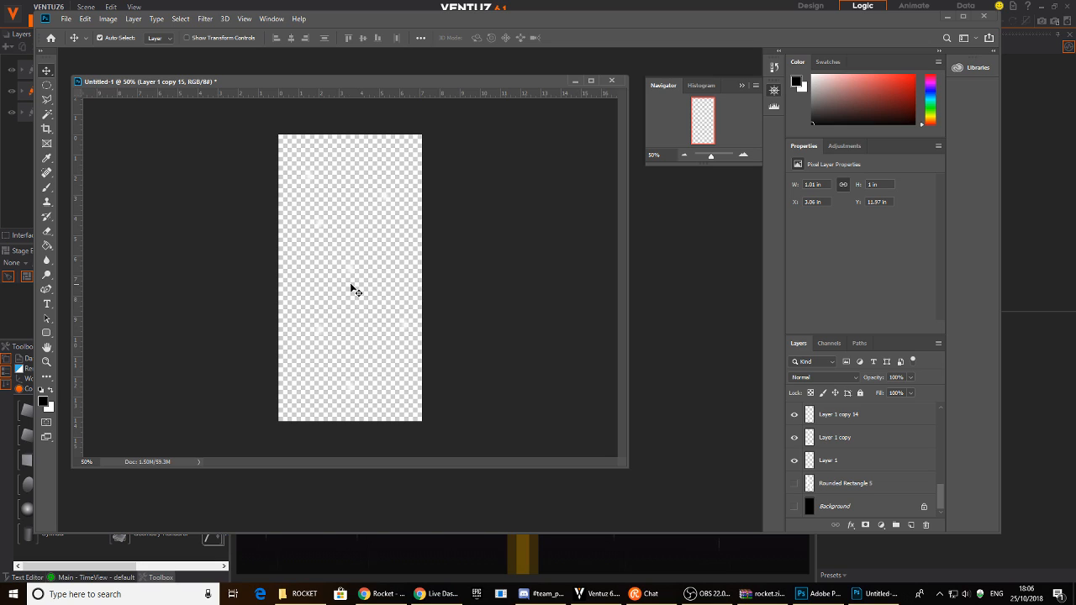
pyautogui.click(65, 19)
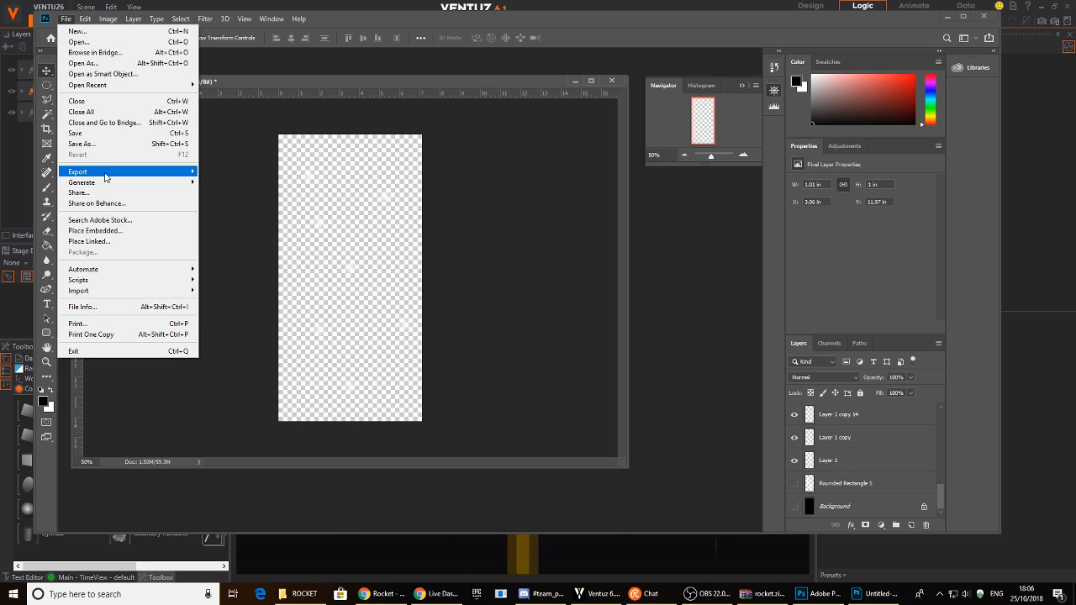
pyautogui.click(108, 150)
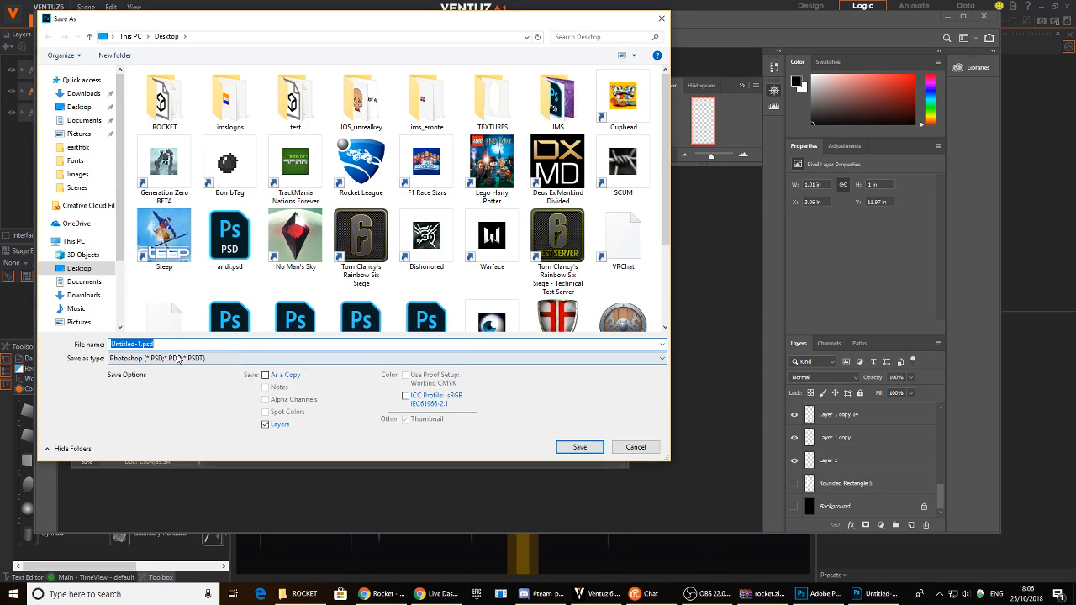
pyautogui.click(176, 358)
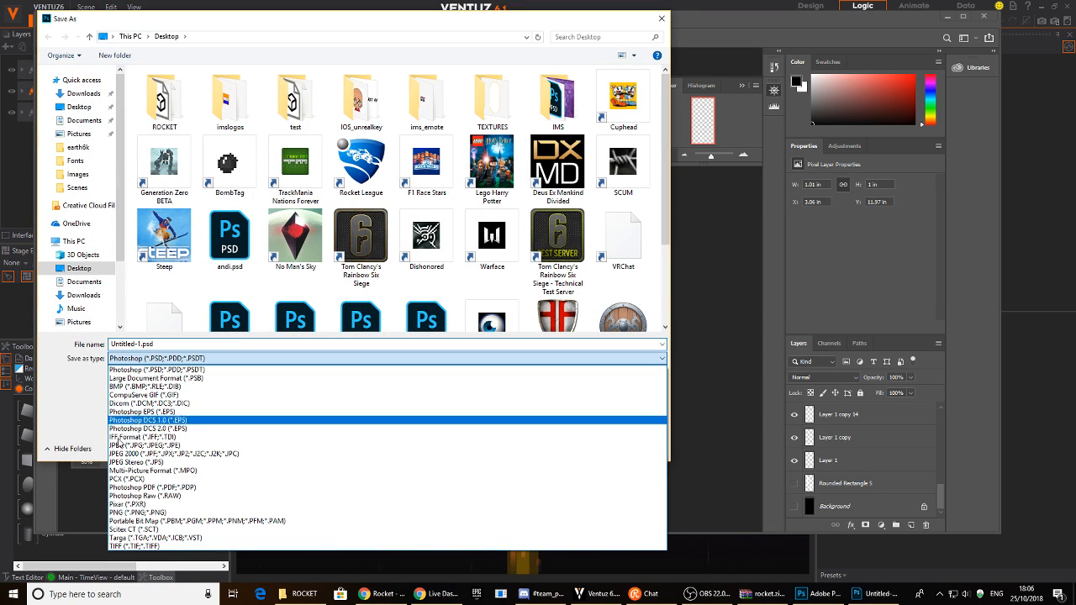
pyautogui.click(134, 510)
pyautogui.tripleClick(179, 343)
pyautogui.write('st')
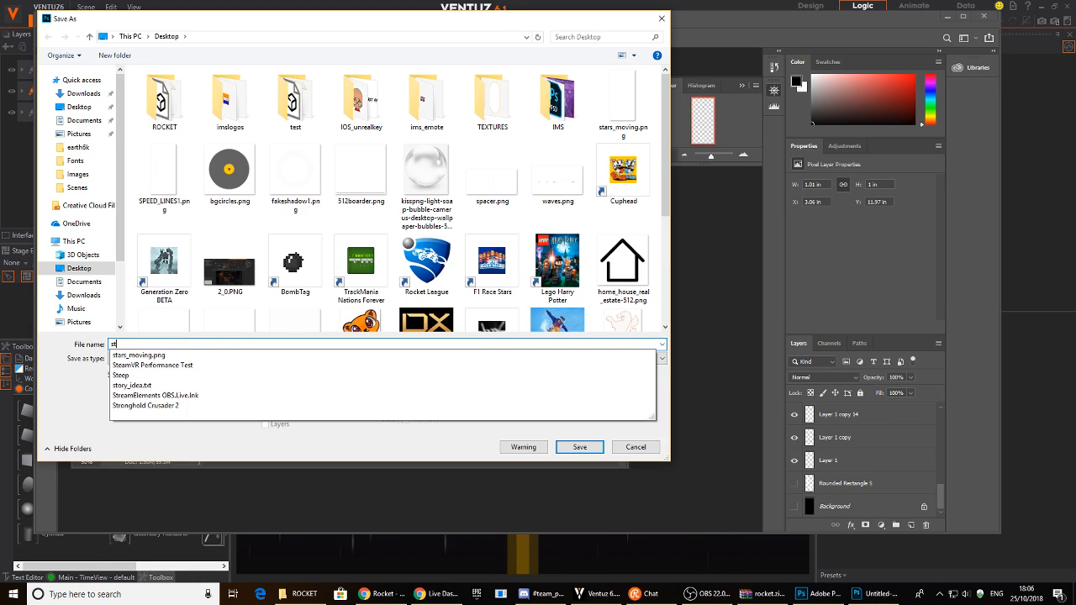
pyautogui.write('ar')
# - Save the texture to the Desktop as stars_moving2.png with default PNG options, then minimize Photoshop
pyautogui.click(168, 355)
pyautogui.click(168, 358)
pyautogui.click(166, 347)
pyautogui.click(150, 344)
pyautogui.write('2.png')
pyautogui.click(580, 446)
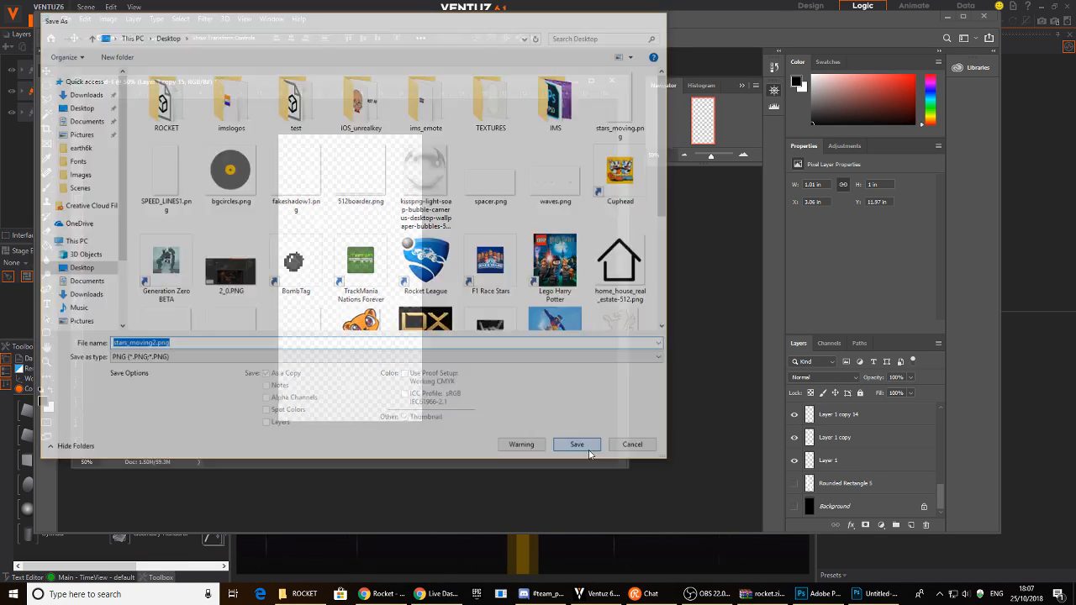
pyautogui.click(602, 176)
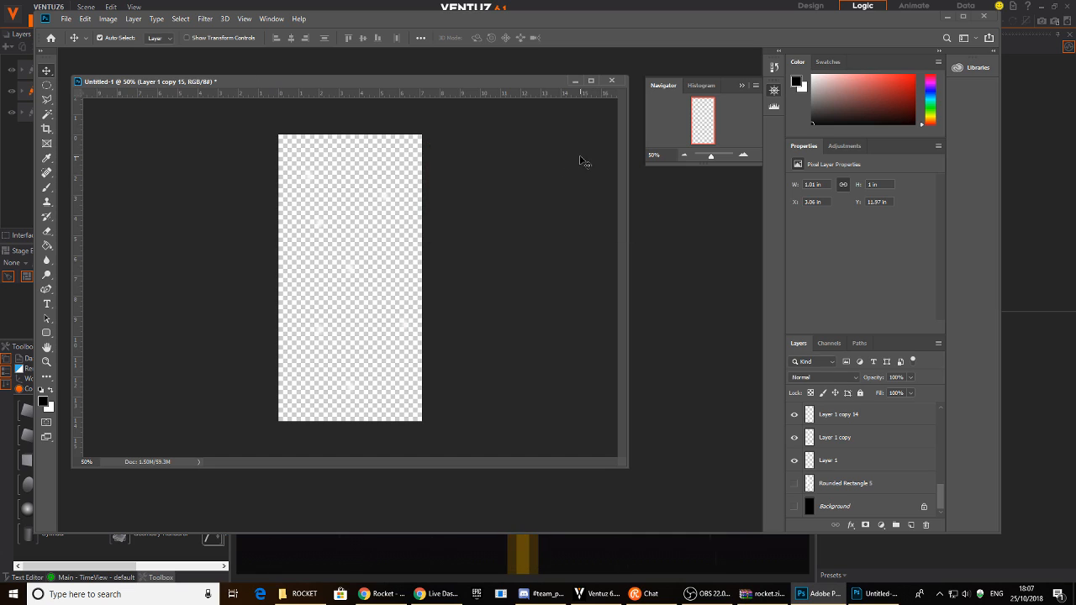
pyautogui.click(947, 16)
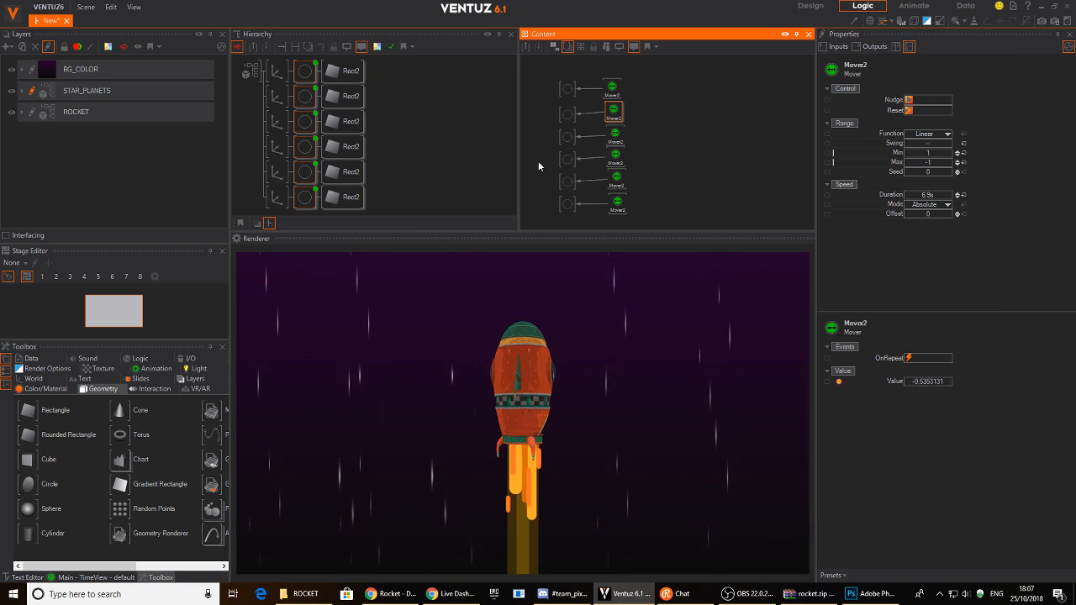
# - Load stars_moving2.png as the texture of all six star material nodes
pyautogui.moveTo(560, 75); pyautogui.dragTo(677, 209)
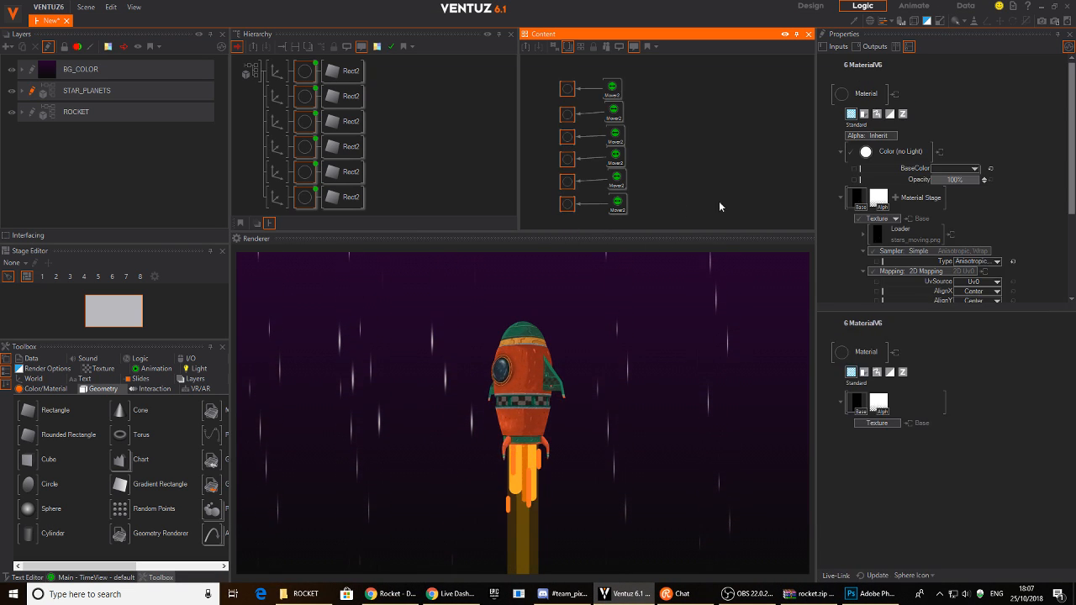
pyautogui.click(873, 202)
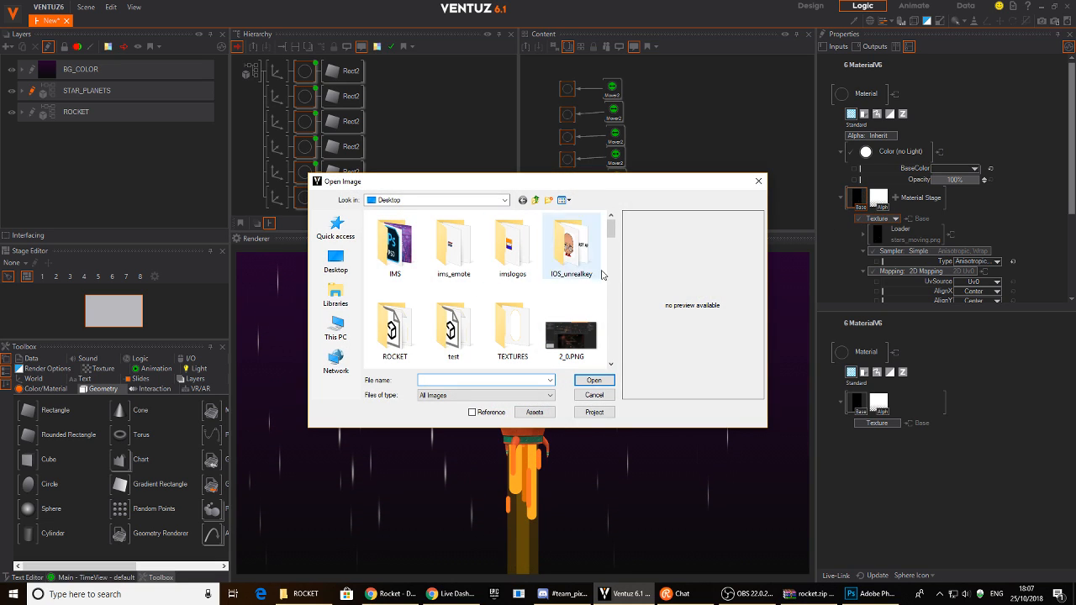
pyautogui.moveTo(612, 233); pyautogui.dragTo(610, 353)
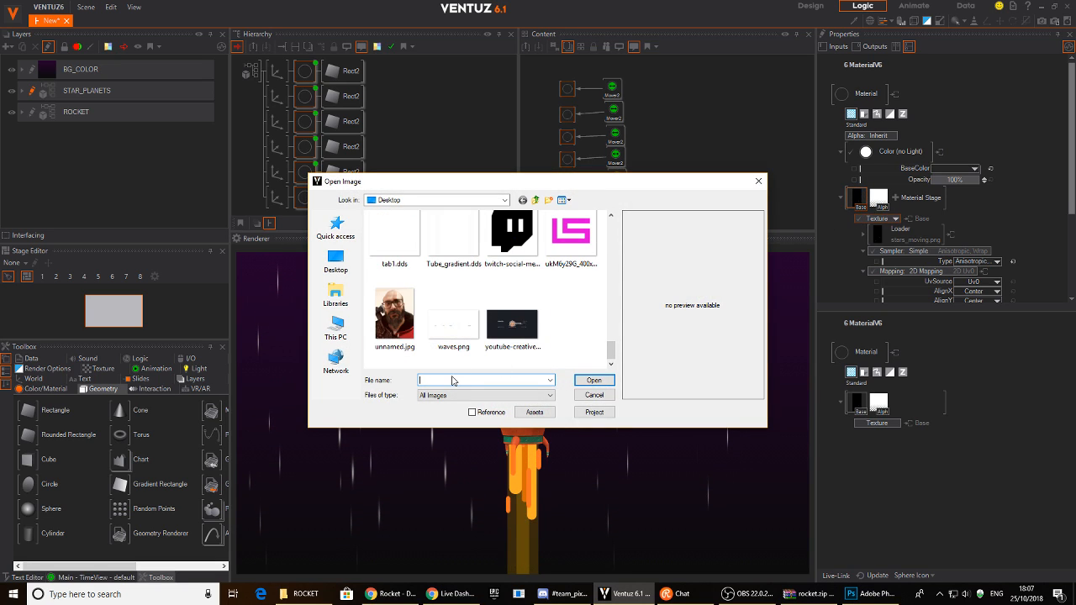
pyautogui.write('sta')
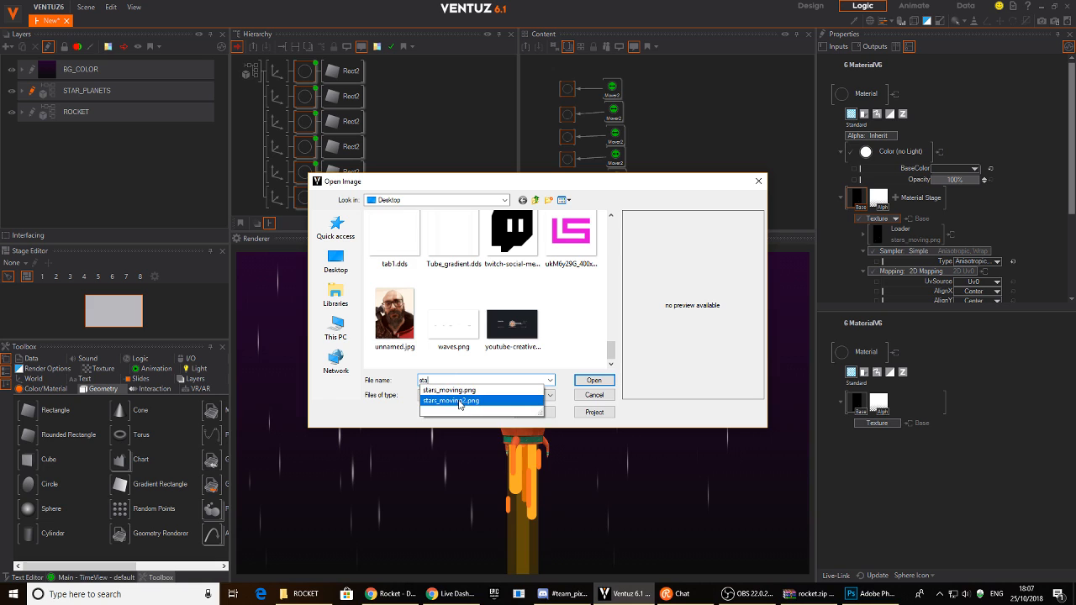
pyautogui.click(459, 402)
pyautogui.click(592, 381)
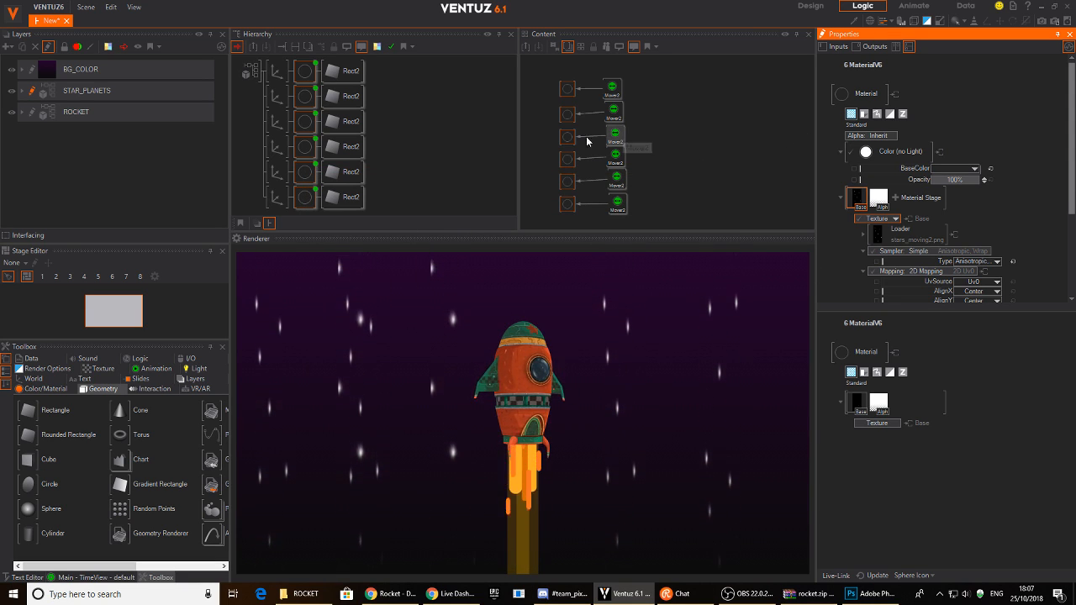
# - Verify the materials' Loader texture source now points to stars_moving2.png
pyautogui.moveTo(543, 144); pyautogui.dragTo(650, 144, button='middle')
pyautogui.click(627, 126)
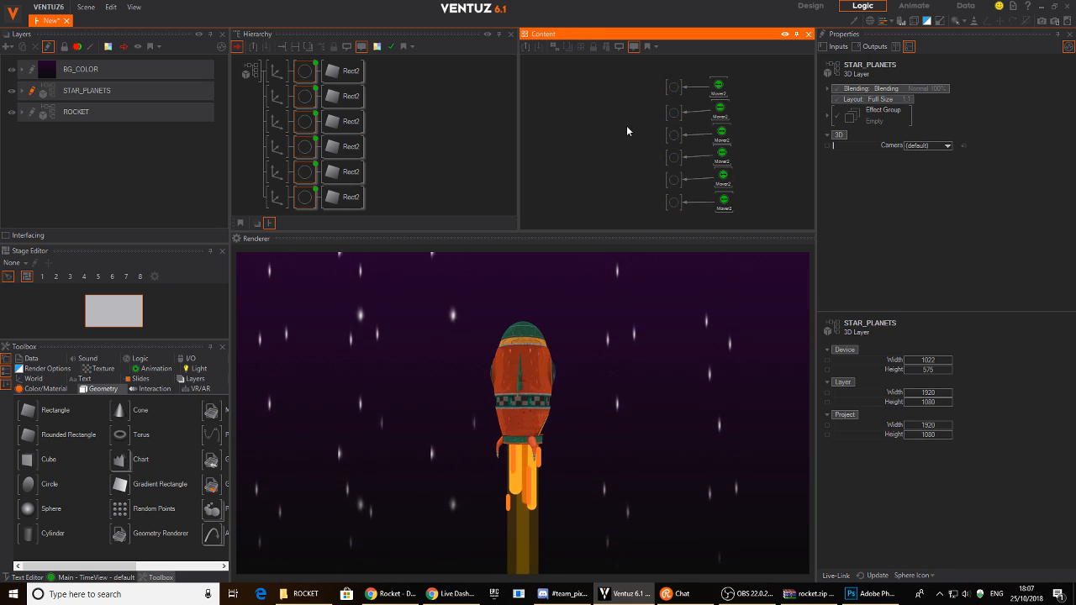
pyautogui.click(673, 87)
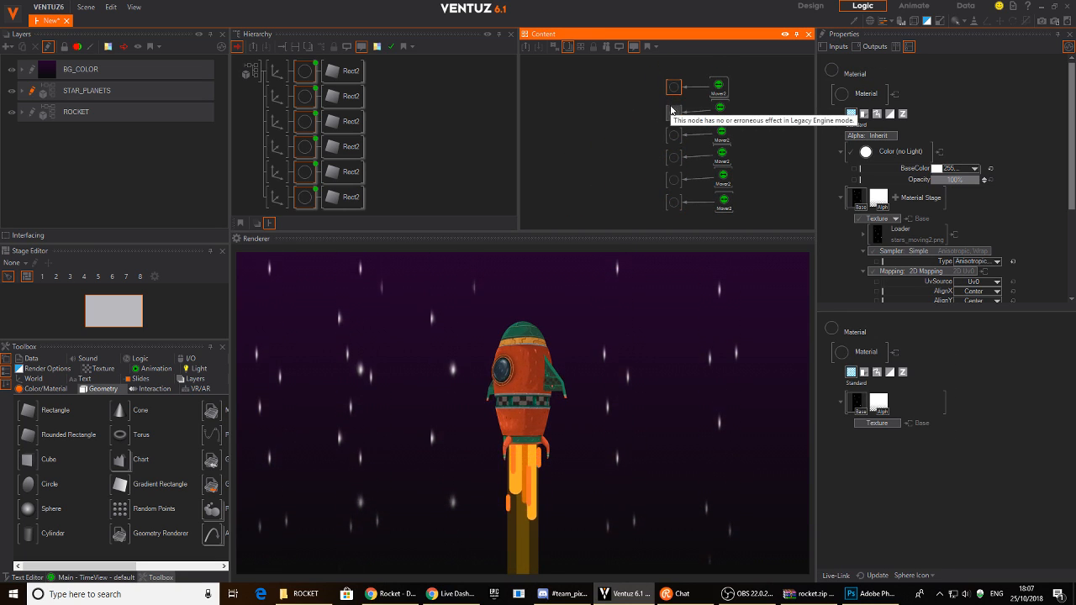
pyautogui.click(914, 229)
pyautogui.click(905, 241)
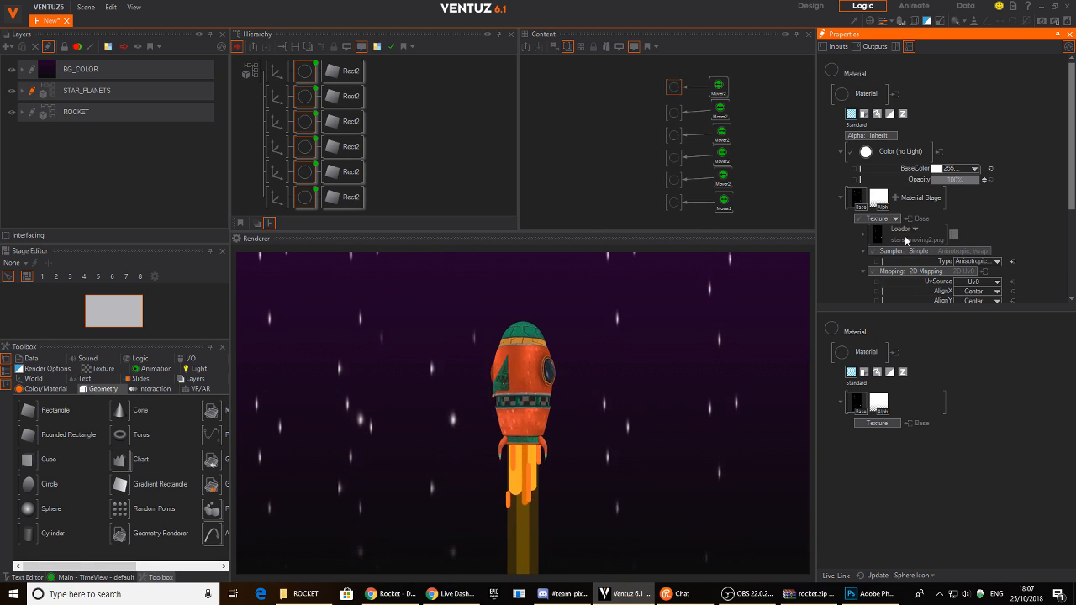
pyautogui.click(863, 234)
pyautogui.click(973, 251)
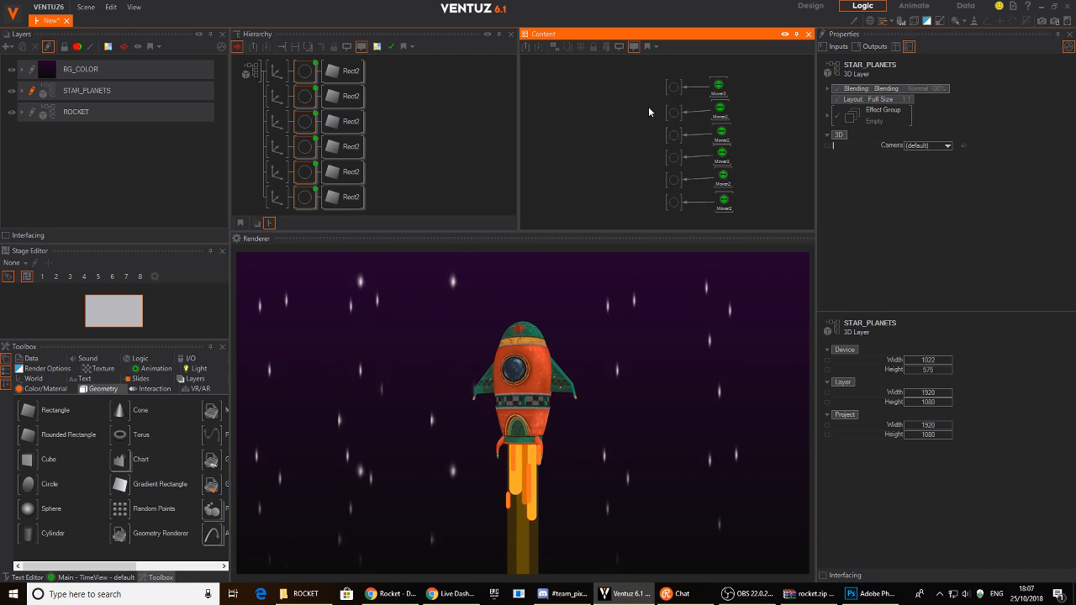
pyautogui.moveTo(646, 105); pyautogui.dragTo(680, 216)
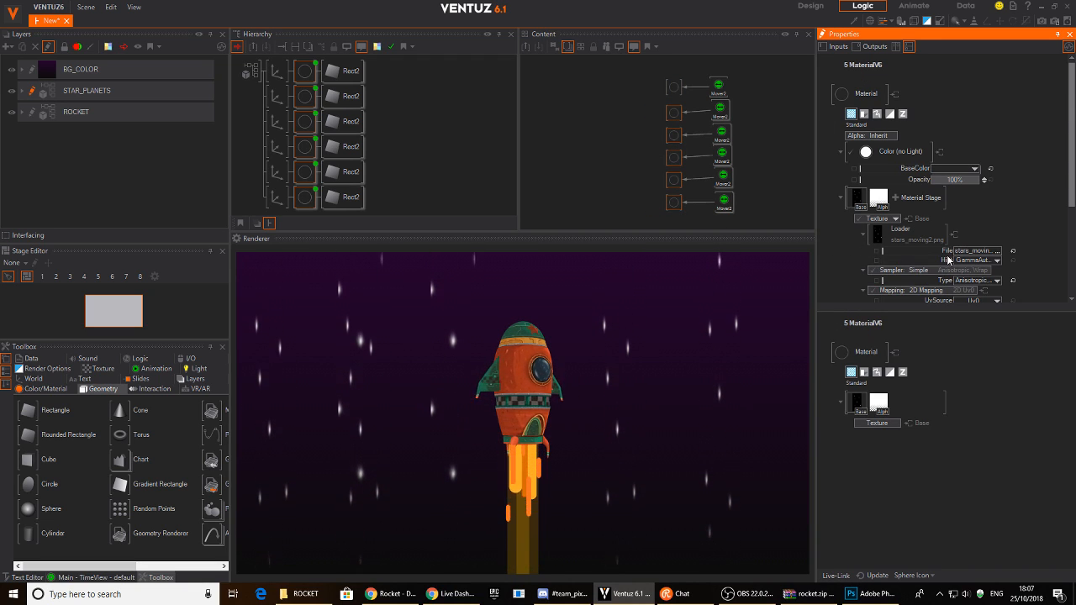
pyautogui.click(967, 251)
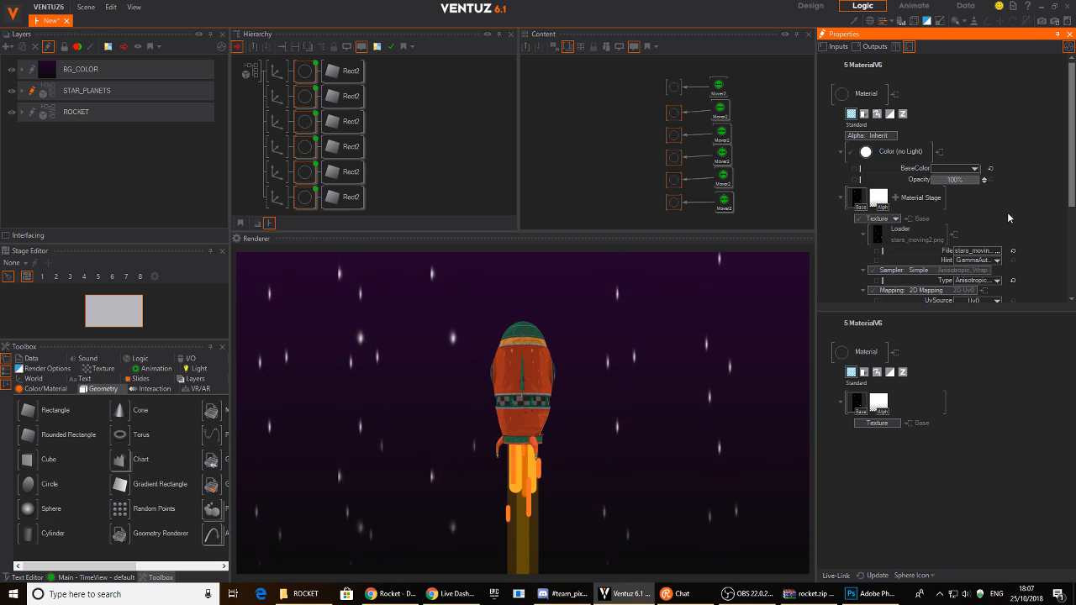
pyautogui.click(674, 112)
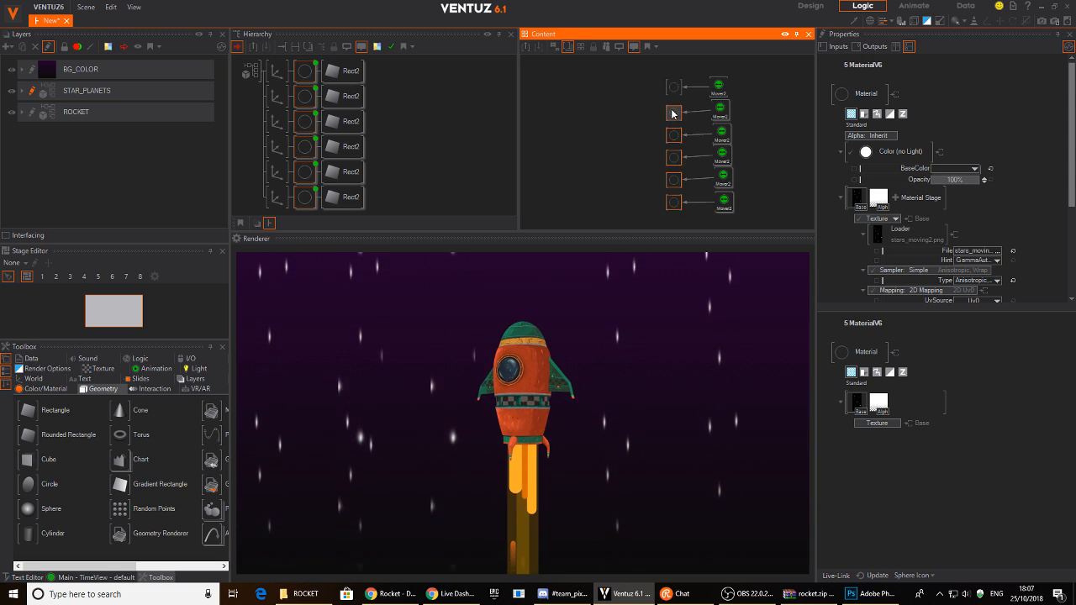
pyautogui.click(856, 198)
pyautogui.click(965, 251)
pyautogui.click(607, 150)
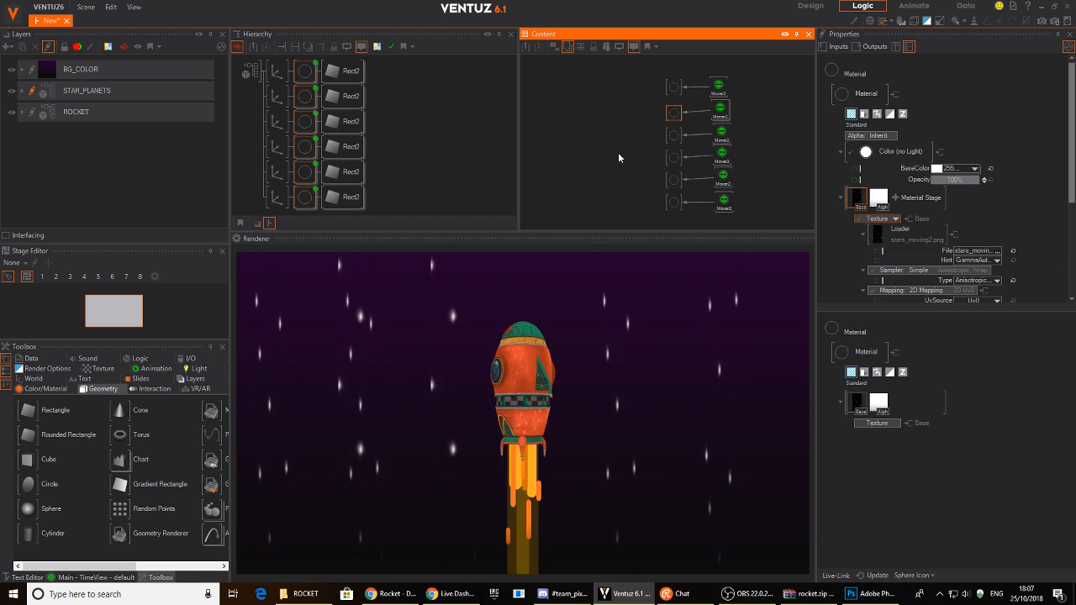
# - Lower the opacity of all six star materials to about 29.6%
pyautogui.click(445, 146)
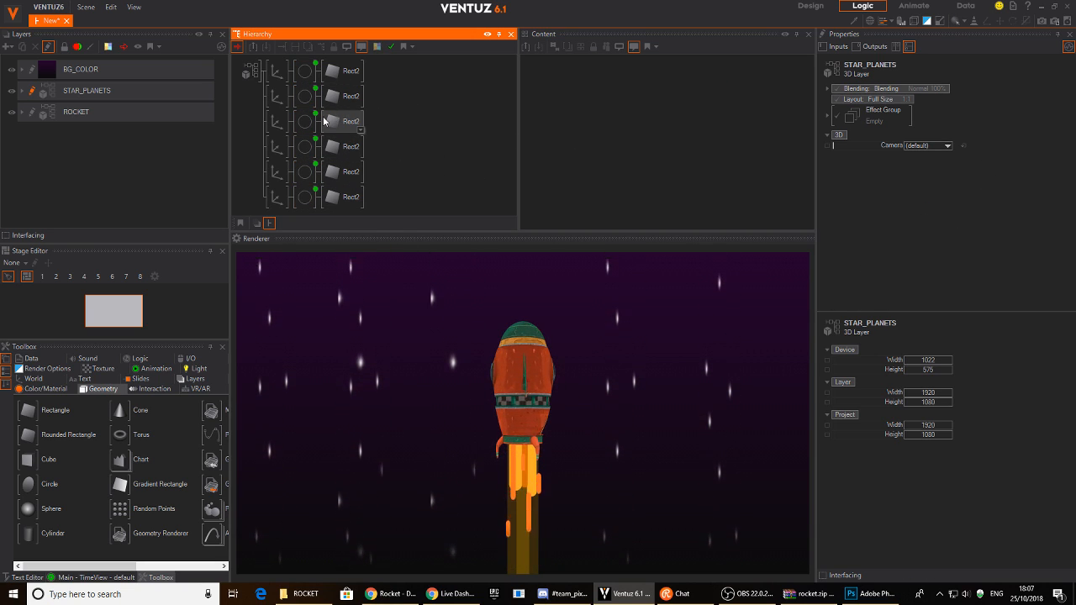
pyautogui.click(305, 73)
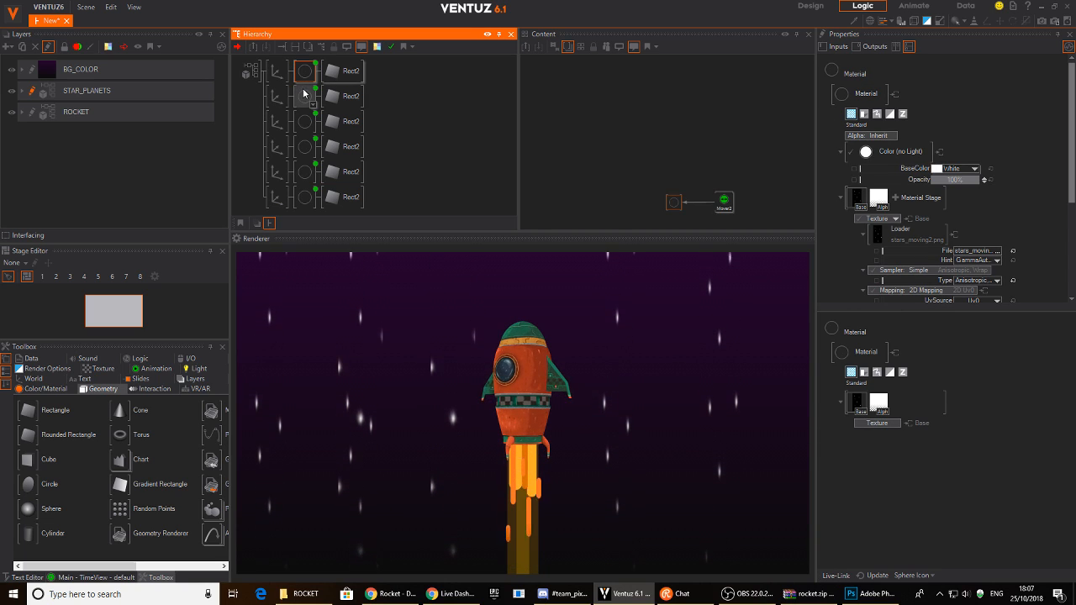
pyautogui.keyDown('ctrl'); pyautogui.click(305, 96); pyautogui.keyUp('ctrl')
pyautogui.keyDown('ctrl'); pyautogui.click(305, 121); pyautogui.keyUp('ctrl')
pyautogui.keyDown('ctrl'); pyautogui.click(305, 146); pyautogui.keyUp('ctrl')
pyautogui.keyDown('ctrl'); pyautogui.click(305, 171); pyautogui.keyUp('ctrl')
pyautogui.keyDown('ctrl'); pyautogui.click(305, 196); pyautogui.keyUp('ctrl')
pyautogui.click(652, 76)
pyautogui.moveTo(652, 73); pyautogui.dragTo(681, 217)
pyautogui.click(967, 179)
pyautogui.moveTo(967, 179); pyautogui.dragTo(932, 180)
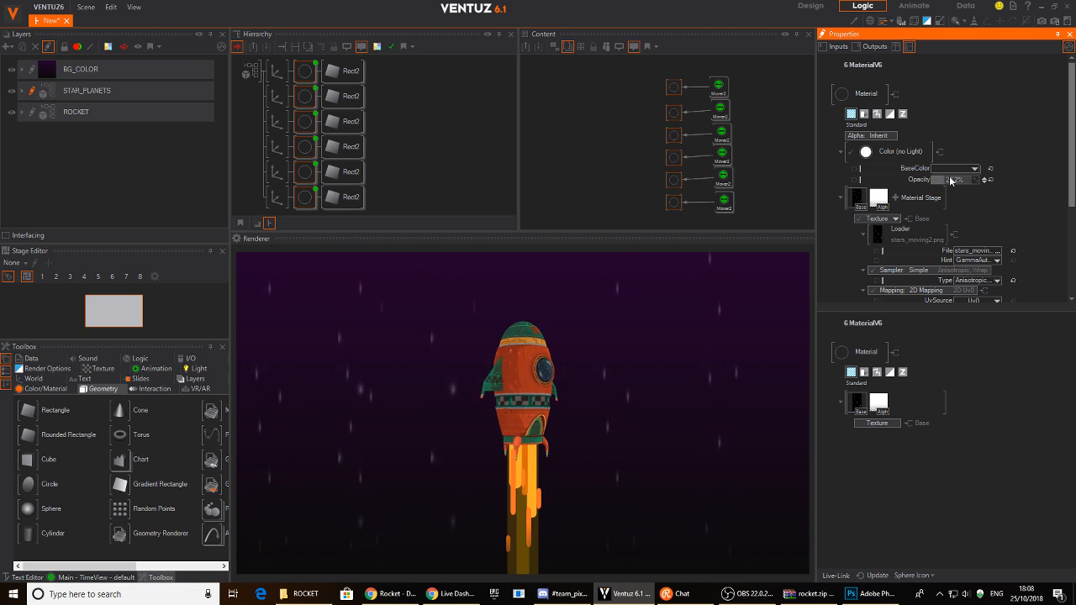
# - Push the third star streak further back in depth and review its material texture settings
pyautogui.click(251, 145)
pyautogui.click(271, 120)
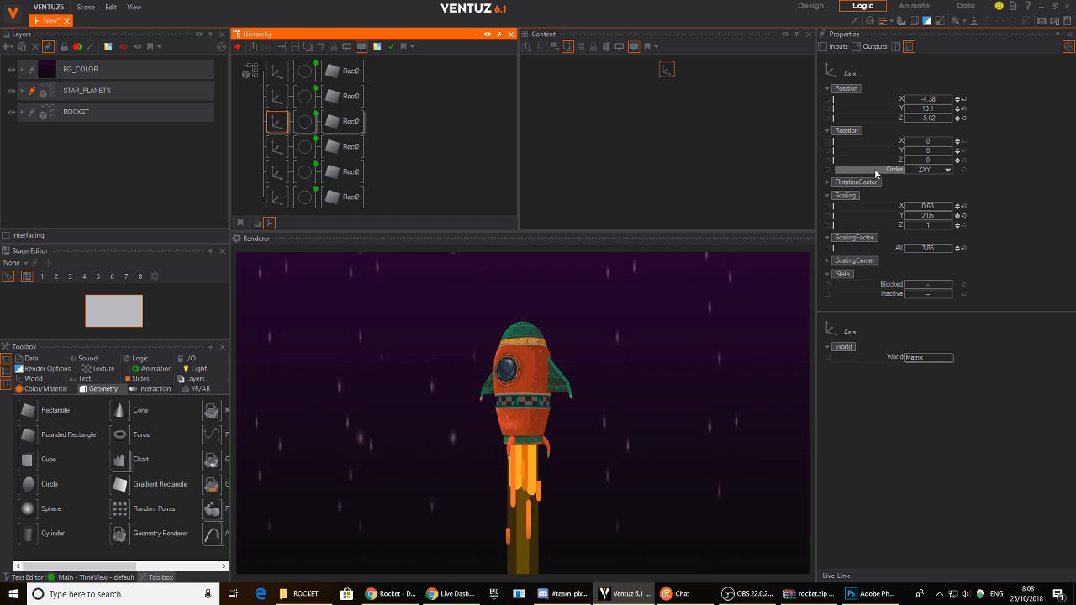
pyautogui.moveTo(928, 118); pyautogui.dragTo(915, 123)
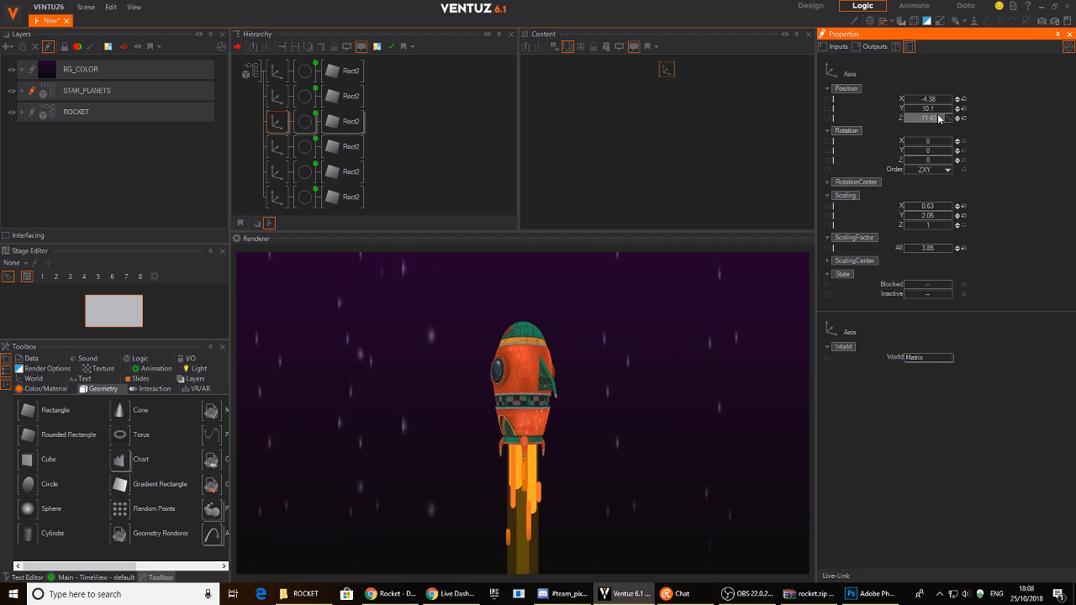
pyautogui.click(301, 122)
pyautogui.click(682, 164)
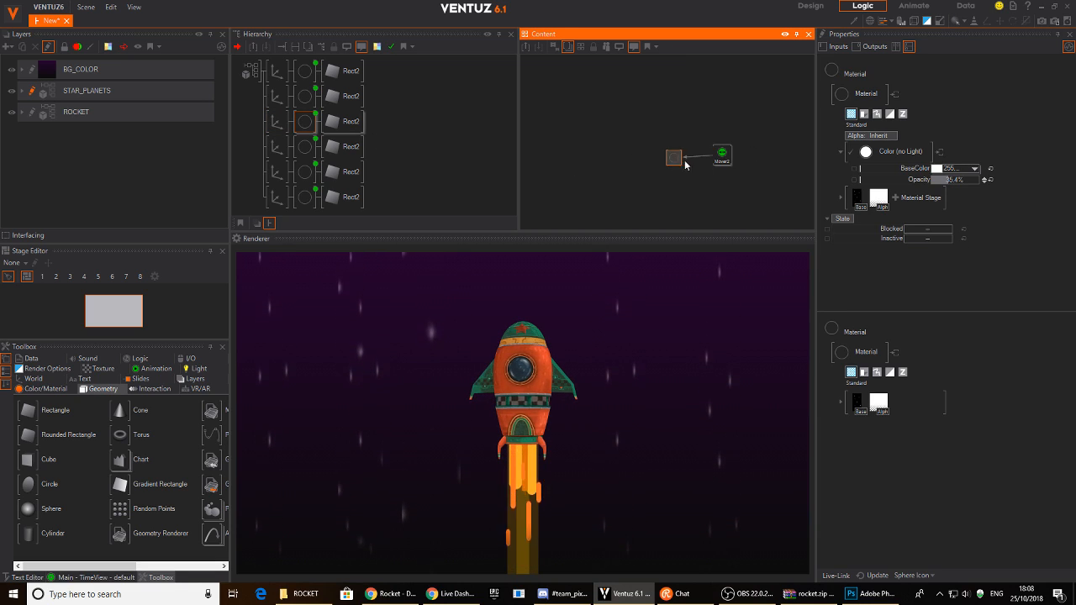
pyautogui.click(856, 199)
pyautogui.scroll(-2, 1008, 252)
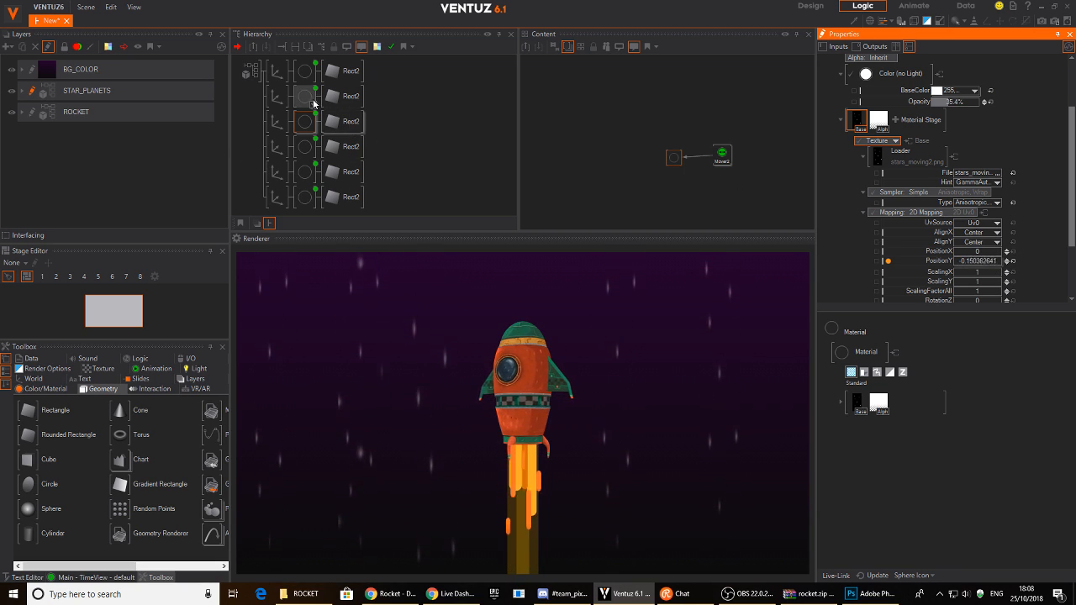
# - Move the second streak forward to Z 1.78, adjust the bottom one, and push the fifth to Z -9.72
pyautogui.click(277, 122)
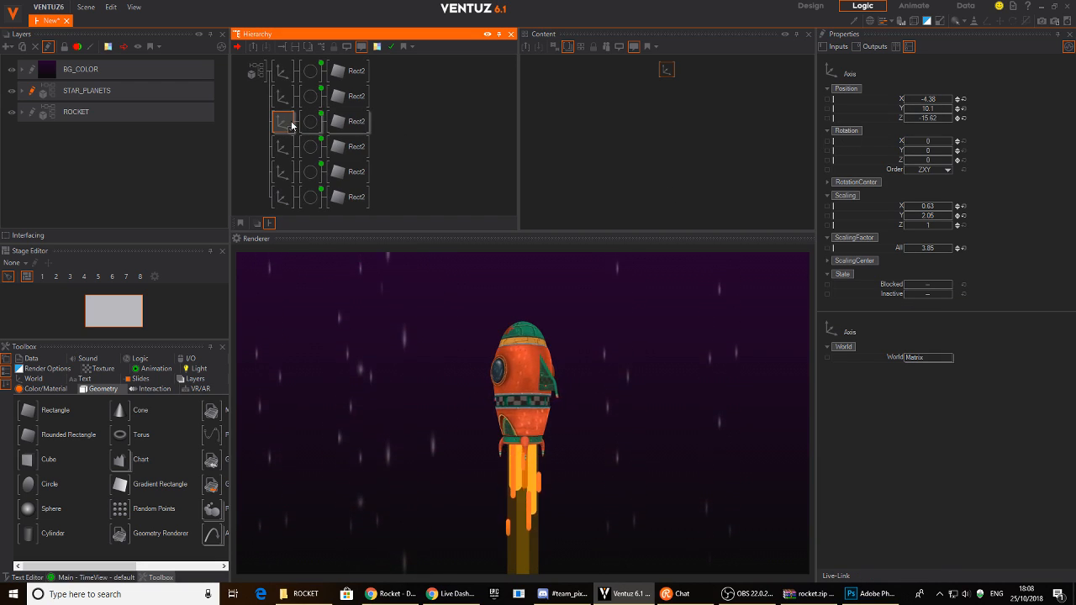
pyautogui.click(283, 196)
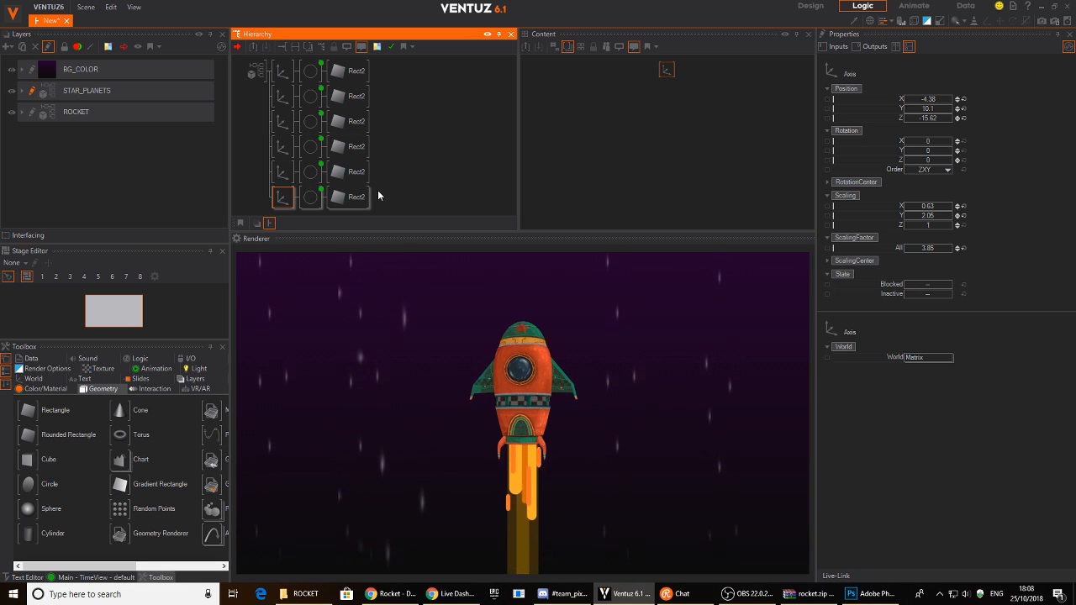
pyautogui.click(283, 96)
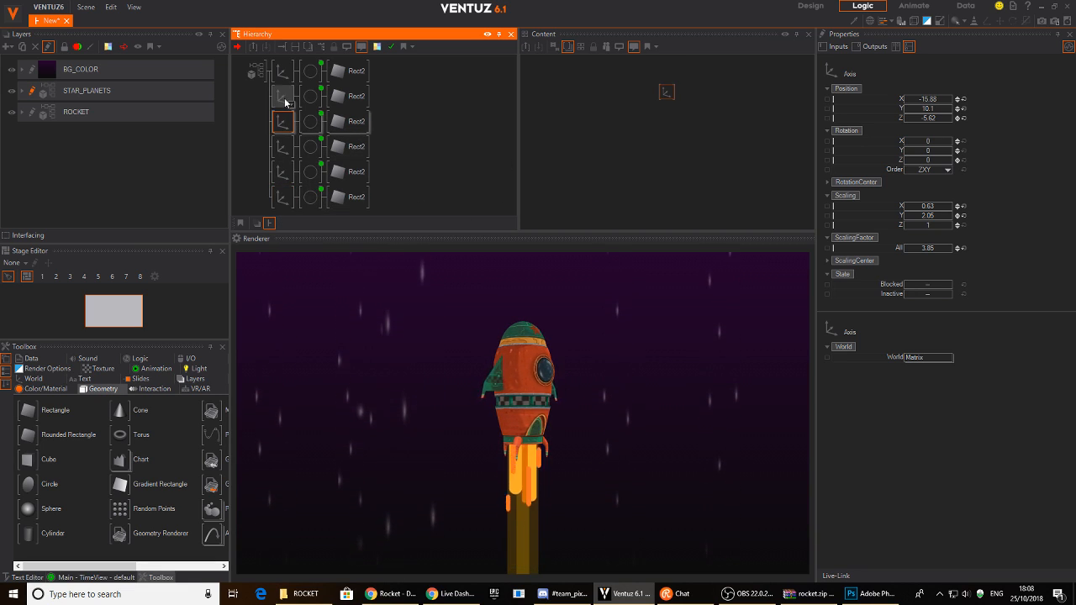
pyautogui.moveTo(924, 118); pyautogui.dragTo(938, 100)
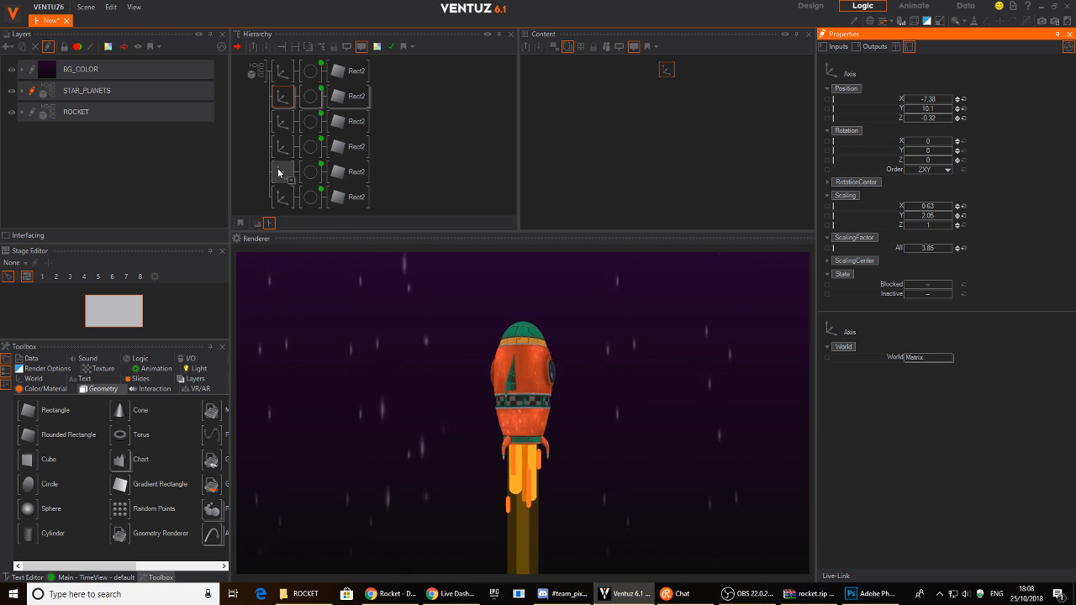
pyautogui.click(282, 196)
pyautogui.click(930, 98)
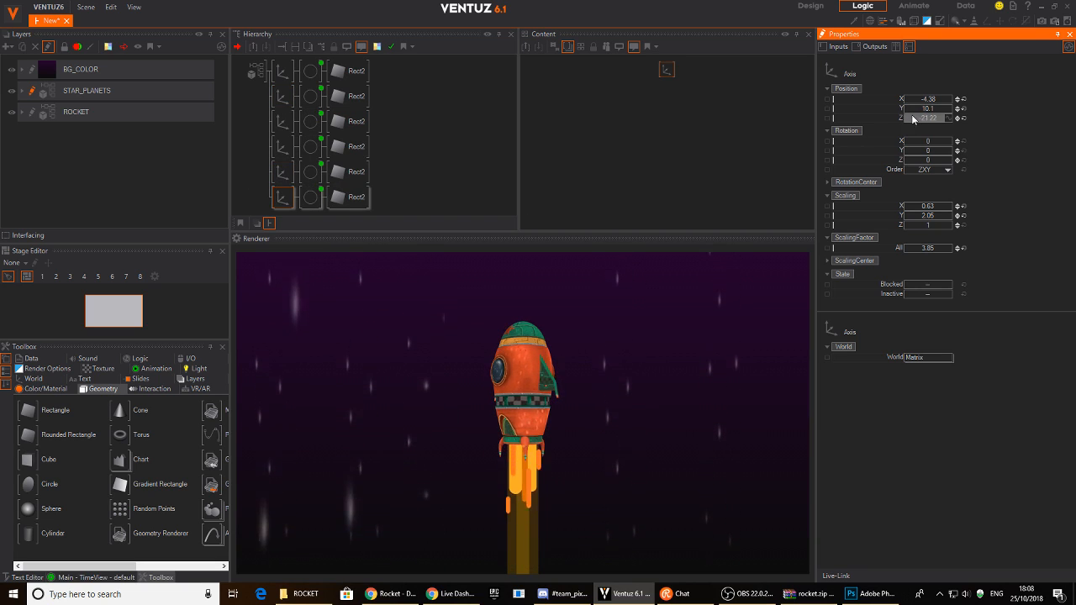
pyautogui.click(283, 135)
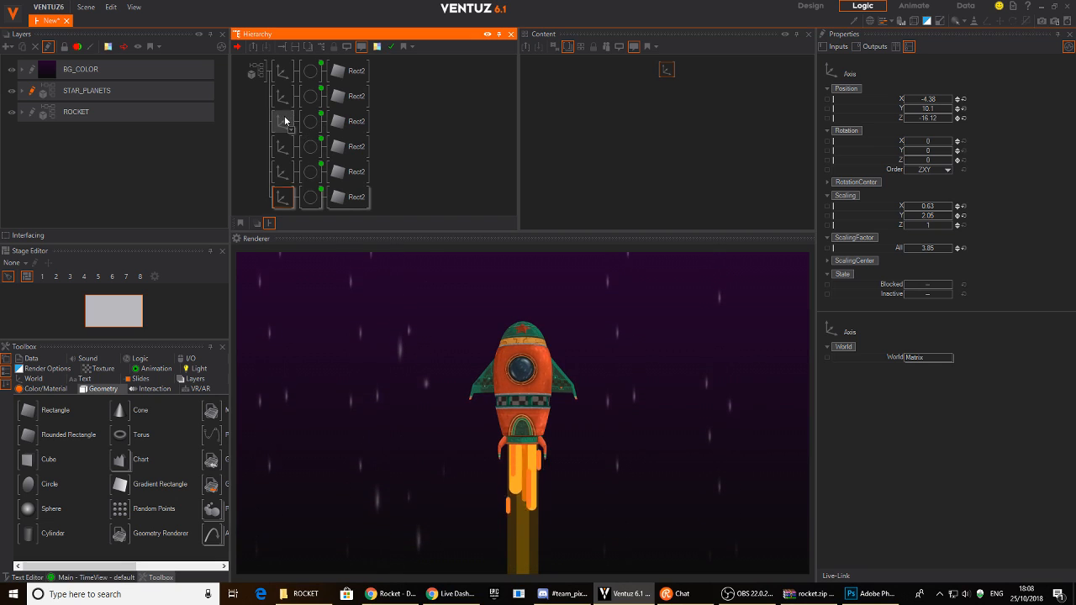
pyautogui.click(283, 173)
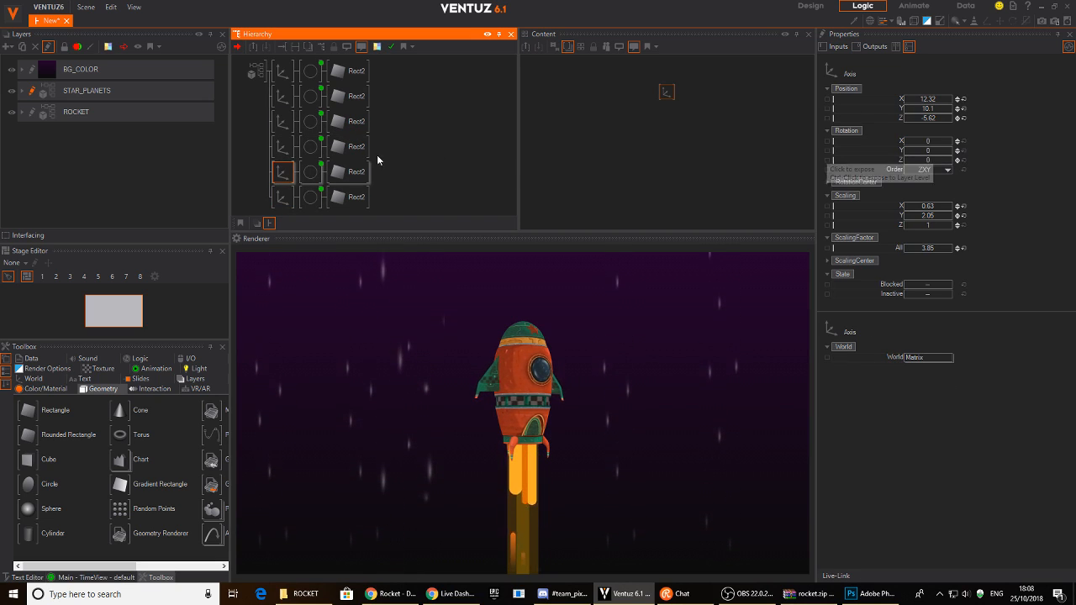
pyautogui.click(925, 119)
pyautogui.moveTo(925, 121); pyautogui.dragTo(914, 117)
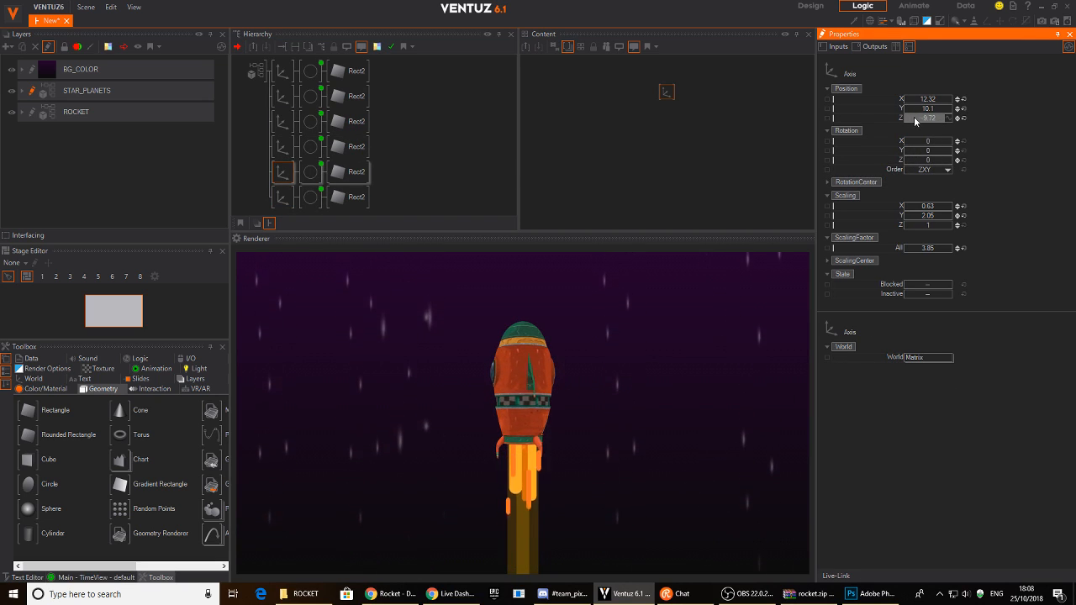
# - Set the fifth streak's Mover2 offset to -5 and adjust its cycle duration
pyautogui.click(310, 171)
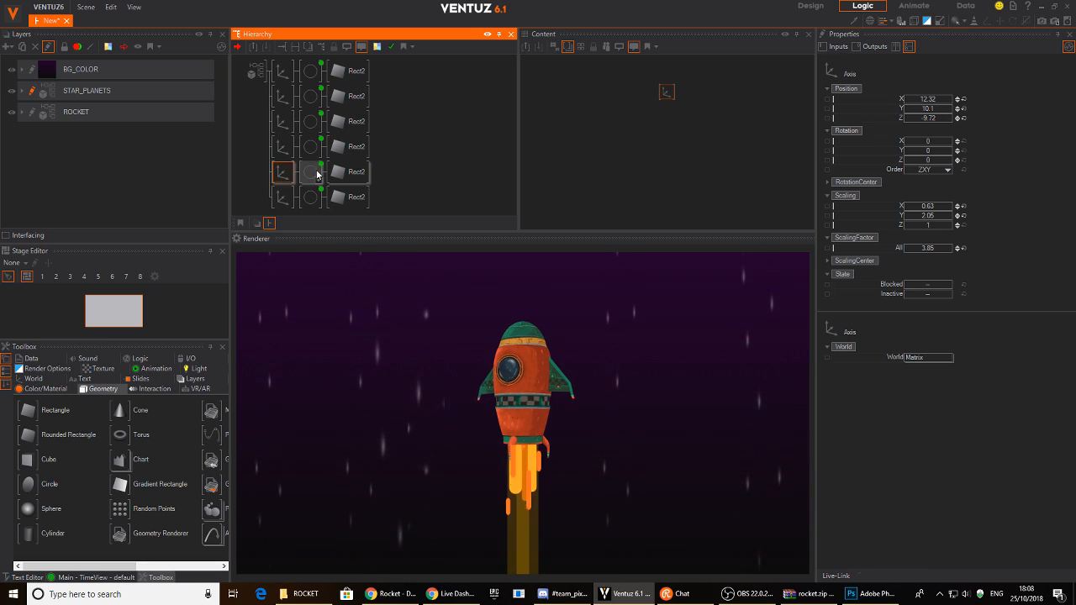
pyautogui.click(718, 87)
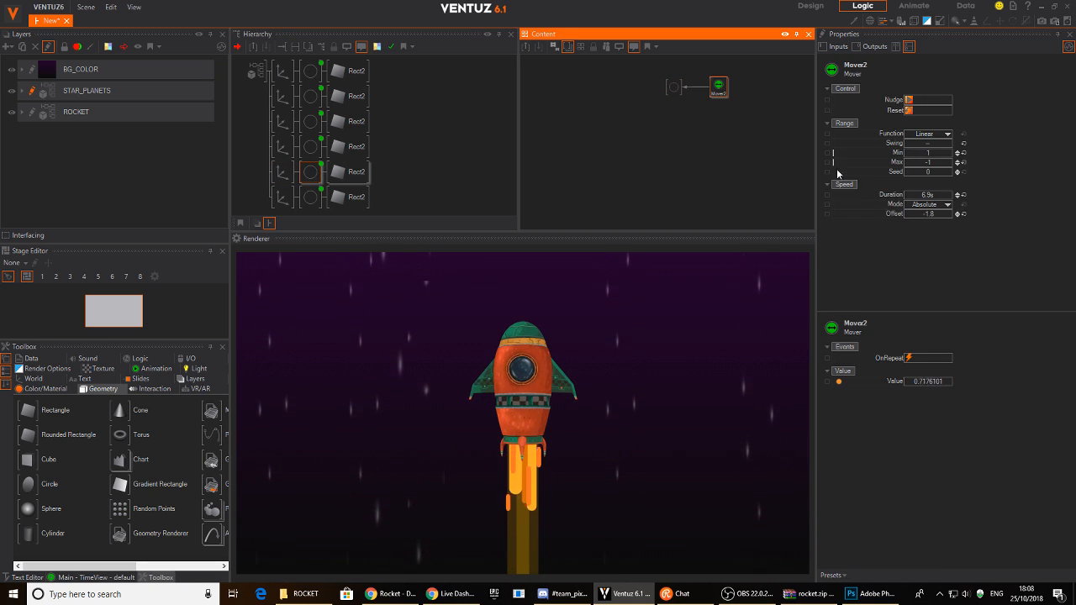
pyautogui.click(928, 214)
pyautogui.moveTo(928, 215); pyautogui.dragTo(672, 370)
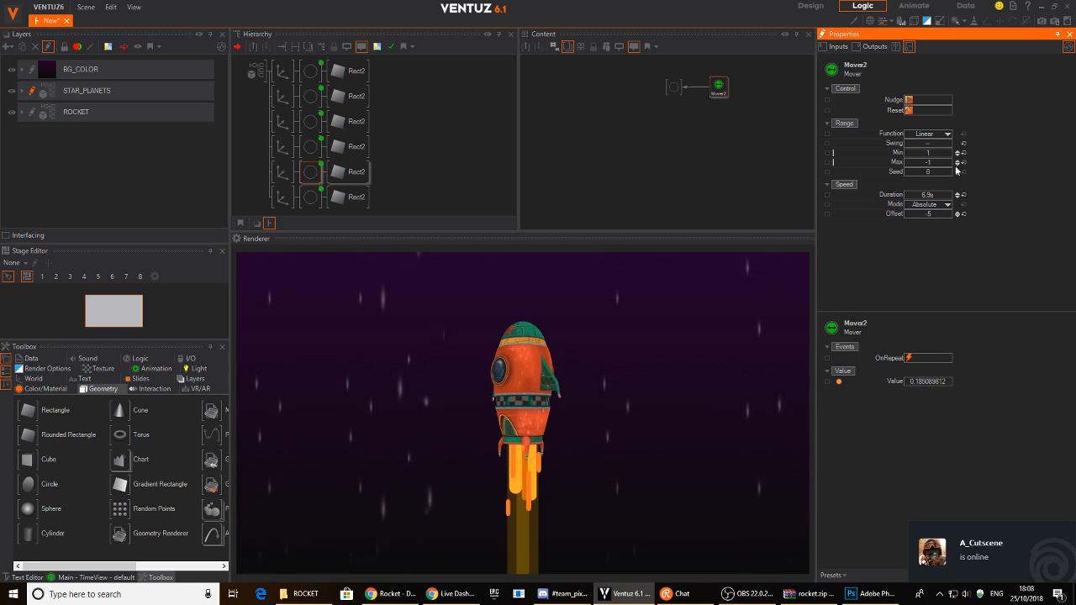
pyautogui.moveTo(950, 197); pyautogui.dragTo(933, 200)
pyautogui.click(264, 86)
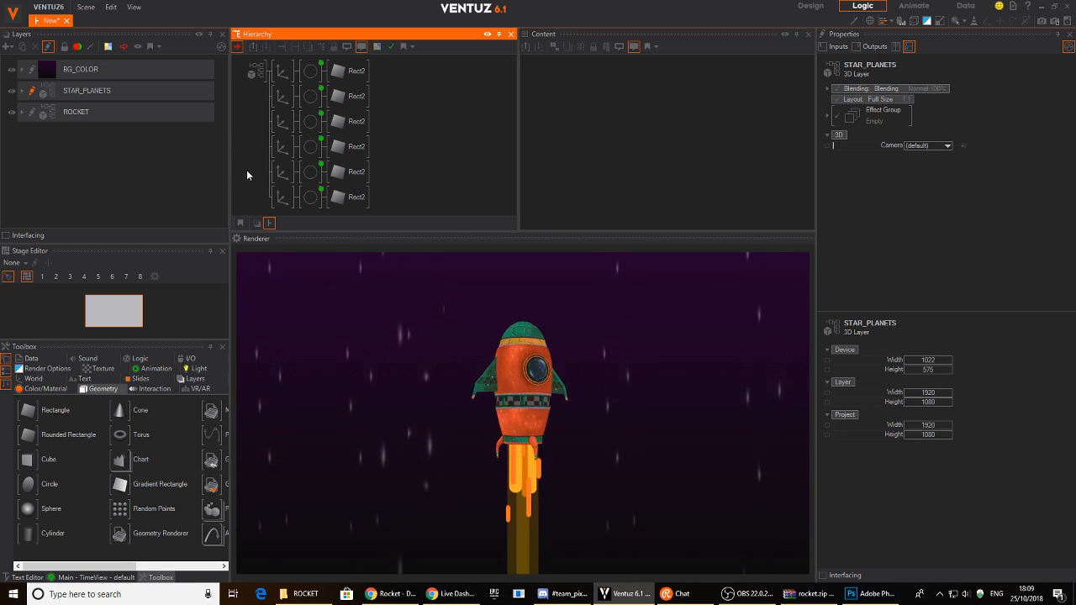
# - Add a Group node named STARS_MOVING above the six star streak nodes and collapse it
pyautogui.doubleClick(254, 143)
pyautogui.write('group')
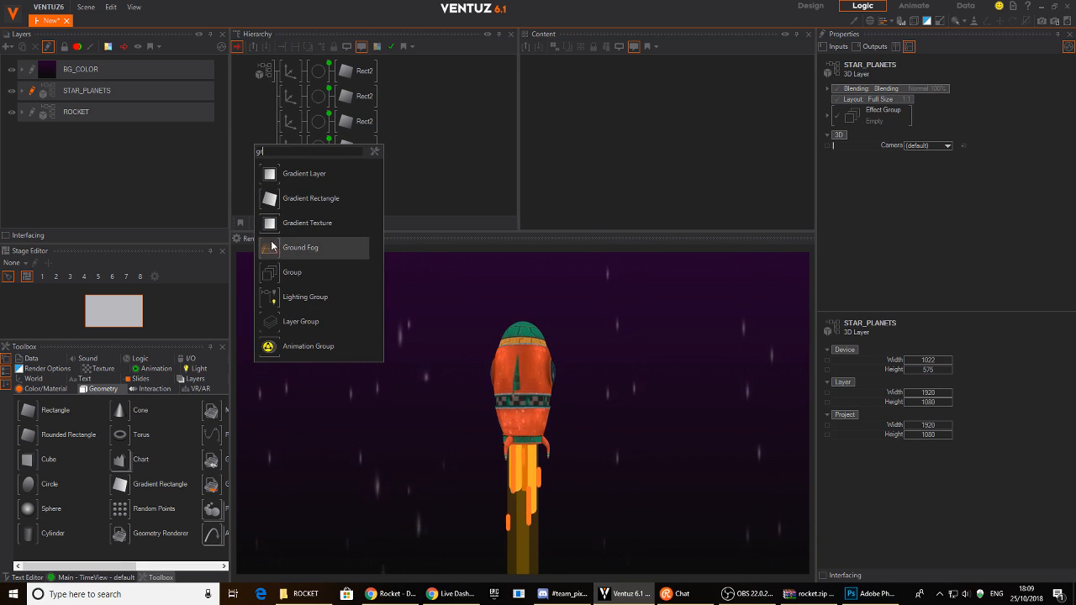
pyautogui.click(281, 194)
pyautogui.click(282, 75)
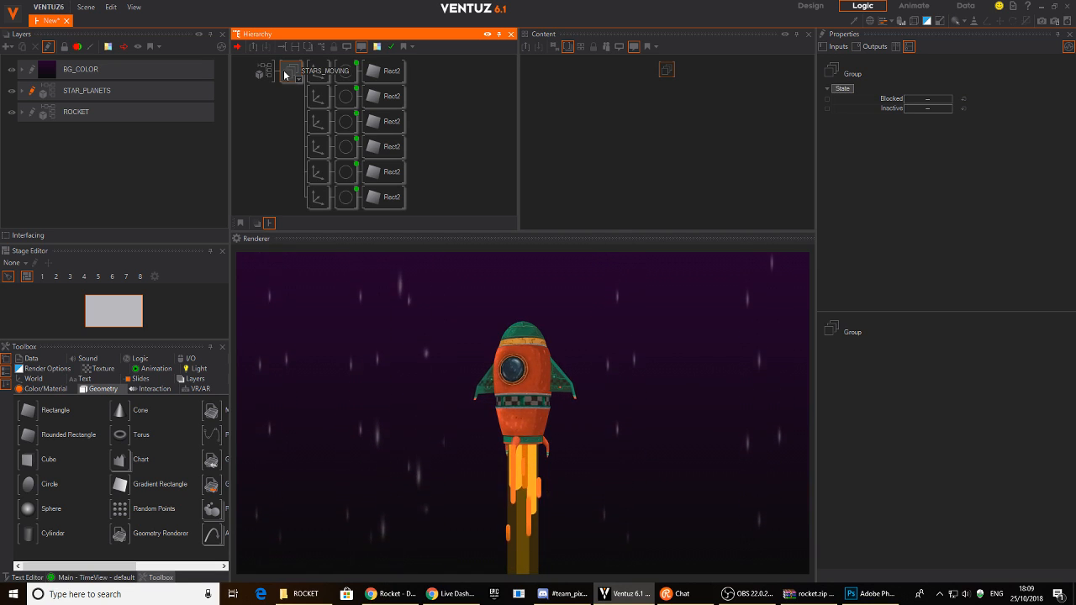
pyautogui.press('Return')
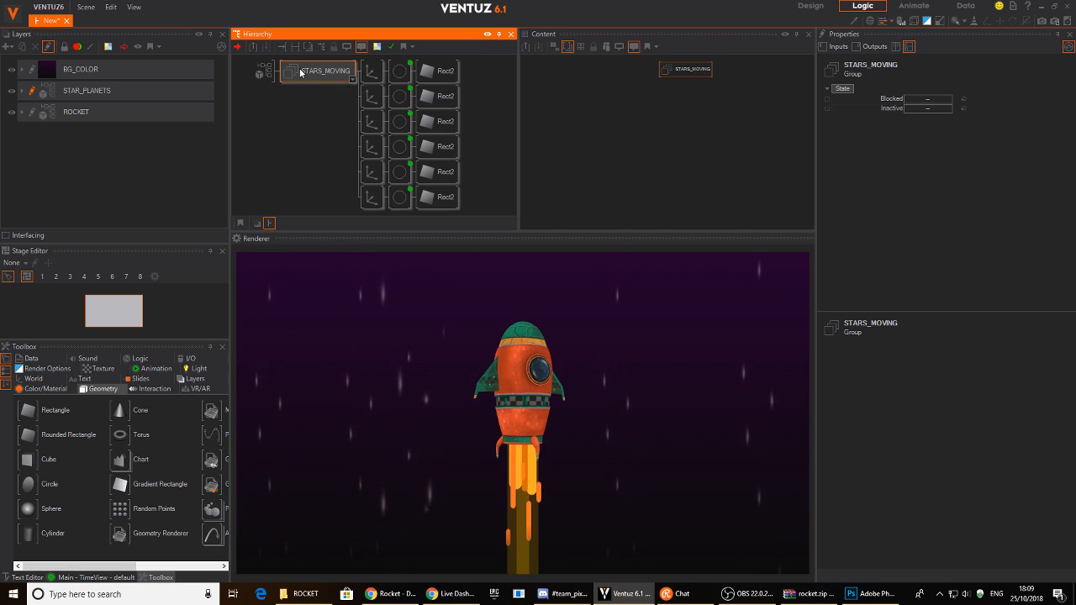
pyautogui.doubleClick(299, 74)
pyautogui.doubleClick(299, 74)
pyautogui.doubleClick(299, 74)
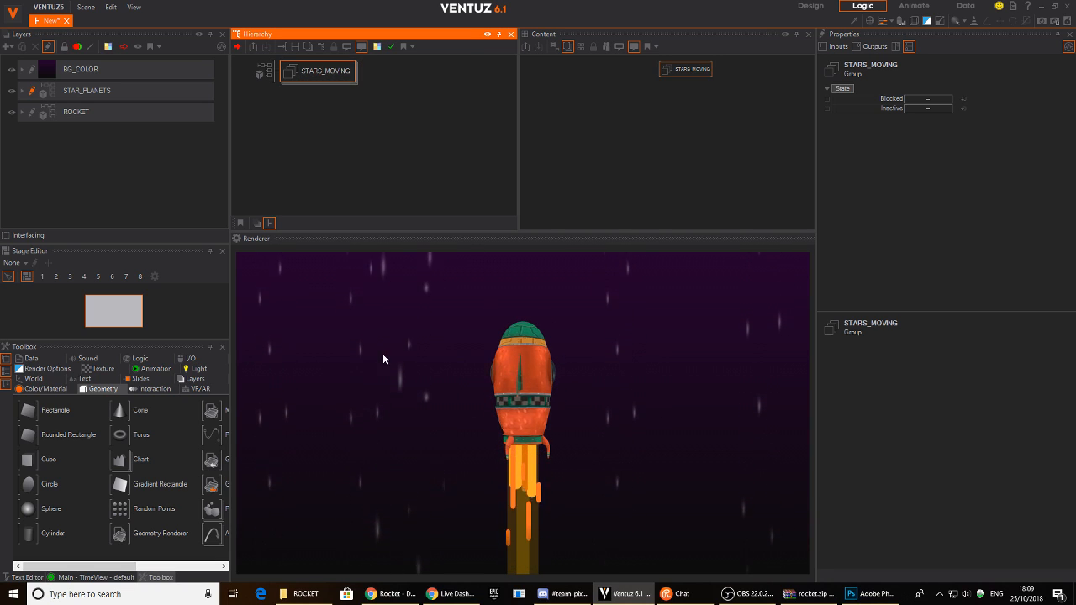
pyautogui.click(293, 103)
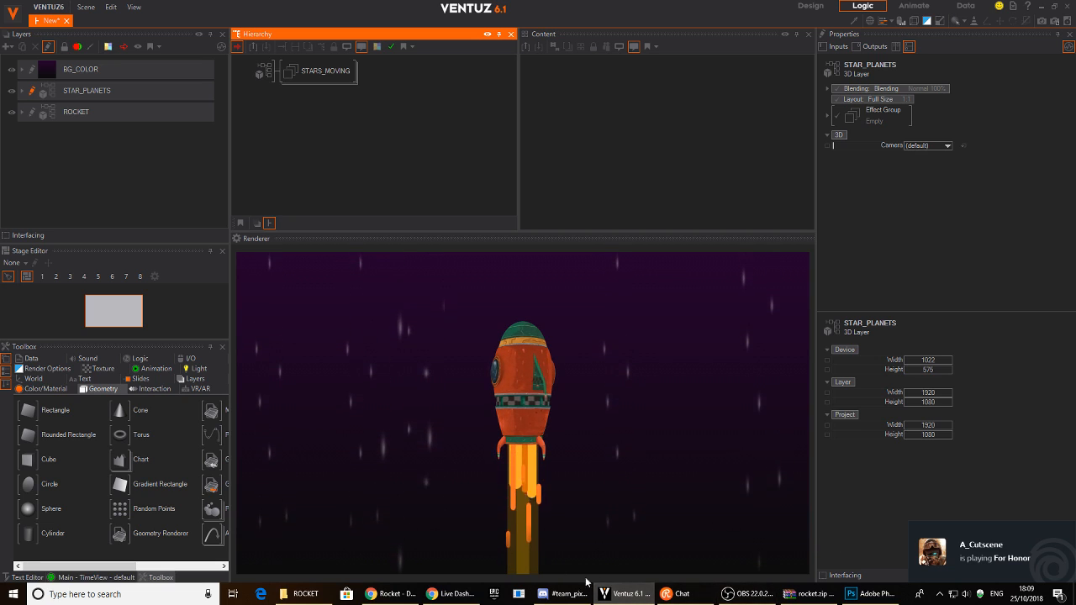
# - In Photoshop, close the old Untitled-1 document without saving
pyautogui.click(858, 598)
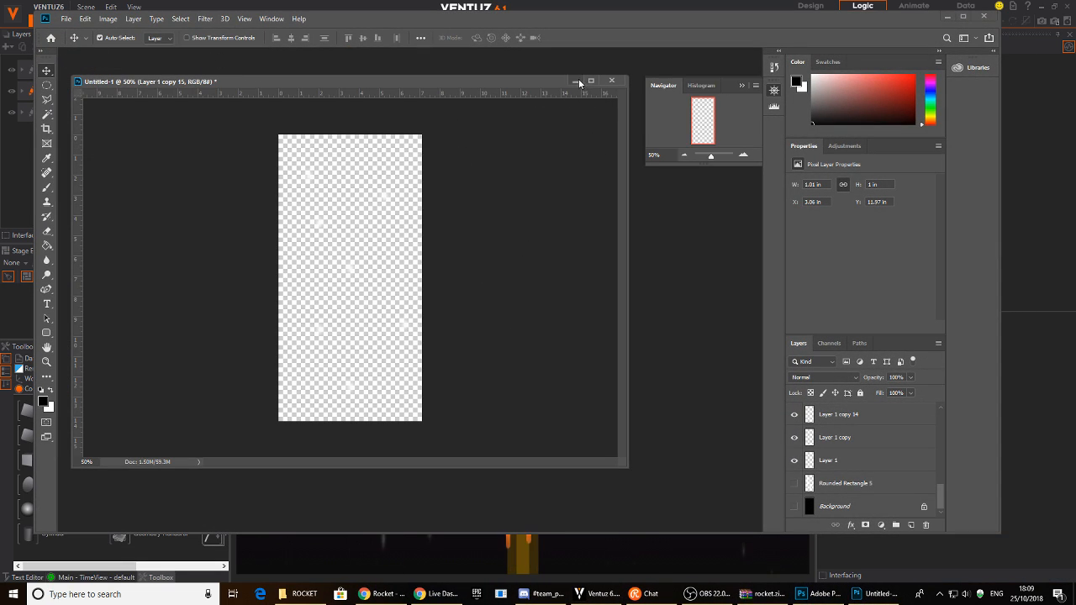
pyautogui.click(612, 80)
pyautogui.click(530, 217)
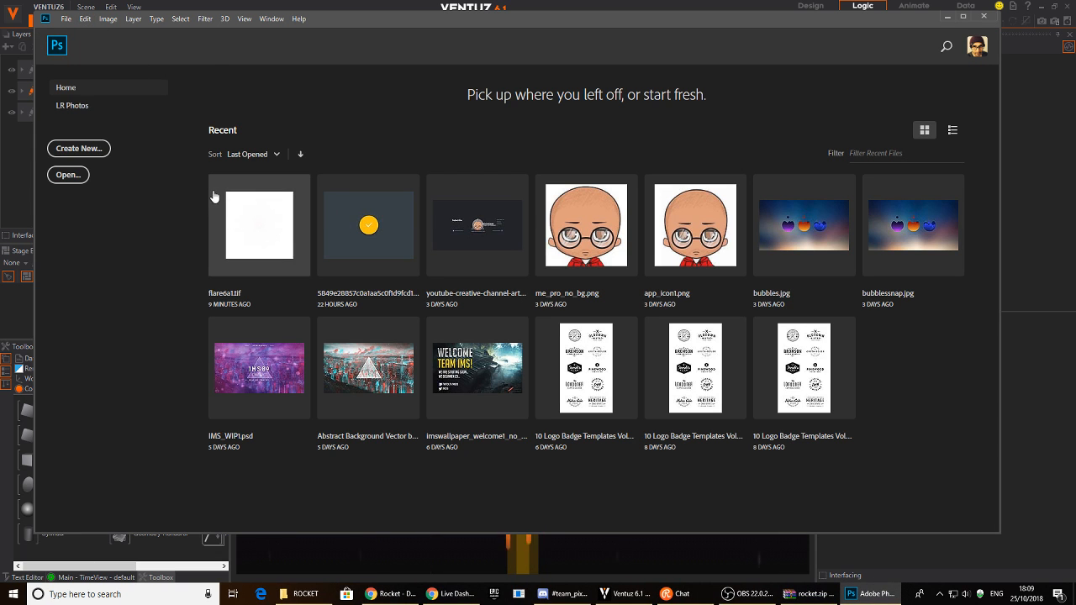
# - Create a new 1024 × 1024 px document with a white background
pyautogui.click(79, 149)
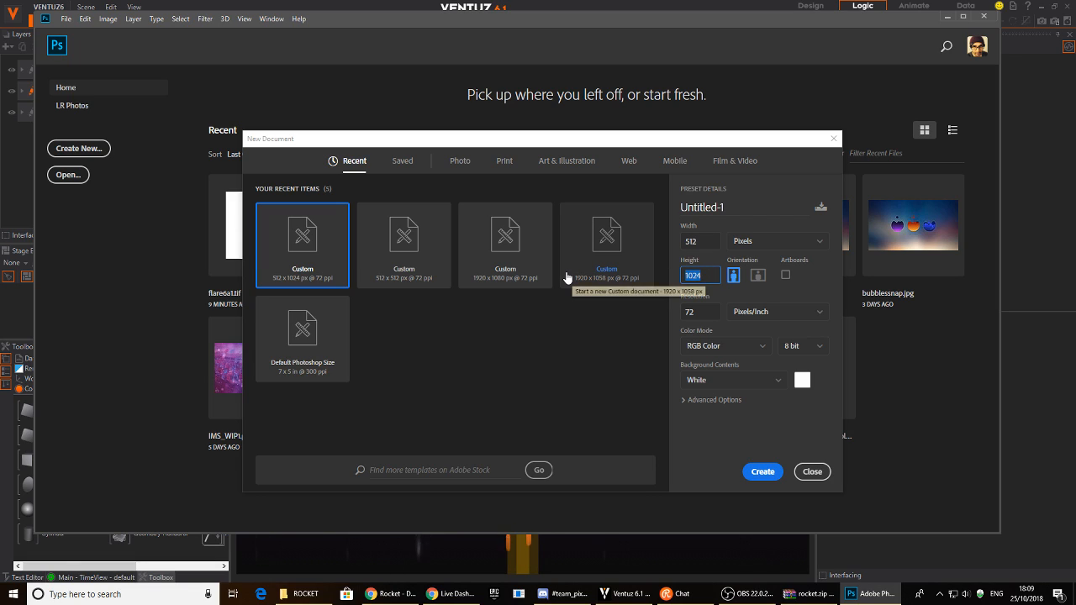
pyautogui.write('10')
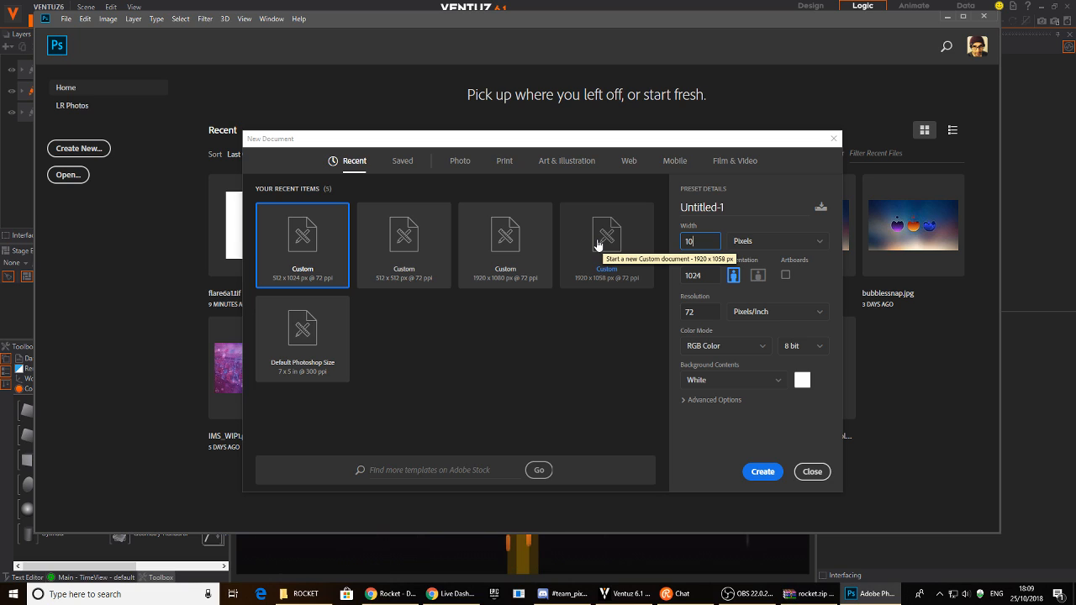
pyautogui.click(761, 472)
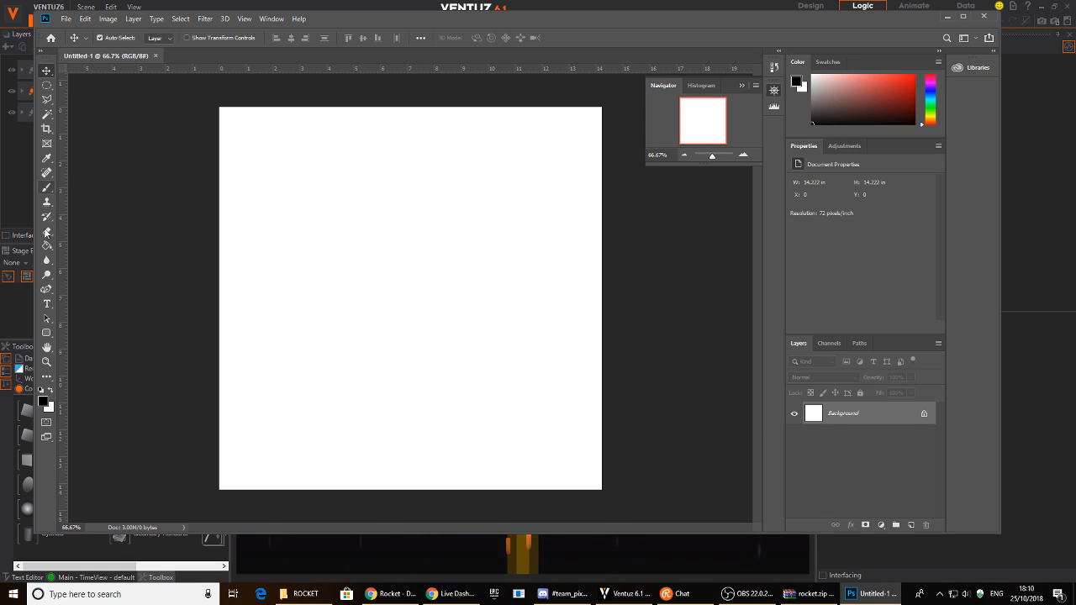
# - Draw five black rounded-rectangle streaks of varying lengths scattered across the canvas
pyautogui.click(47, 333)
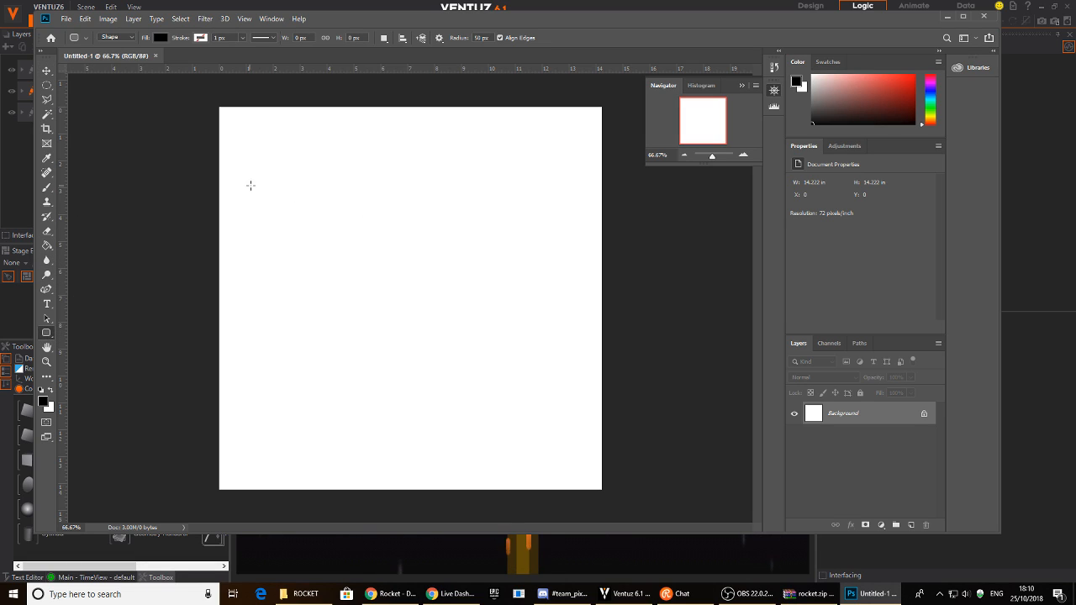
pyautogui.moveTo(343, 217); pyautogui.dragTo(366, 224)
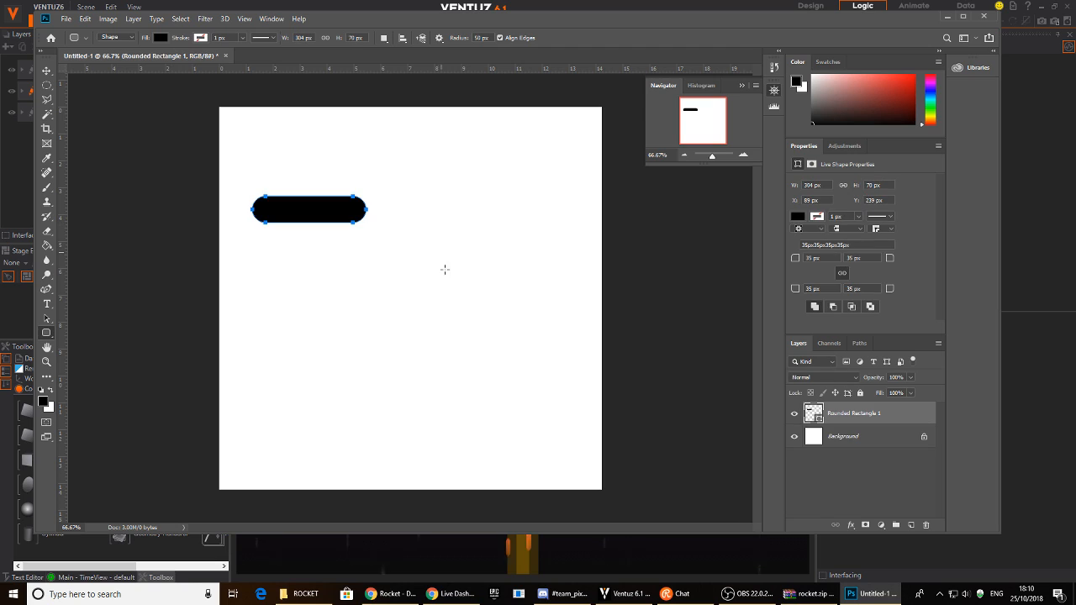
pyautogui.moveTo(474, 302); pyautogui.dragTo(575, 323)
pyautogui.moveTo(307, 377); pyautogui.dragTo(402, 400)
pyautogui.moveTo(451, 136); pyautogui.dragTo(513, 152)
pyautogui.moveTo(439, 464); pyautogui.dragTo(555, 435)
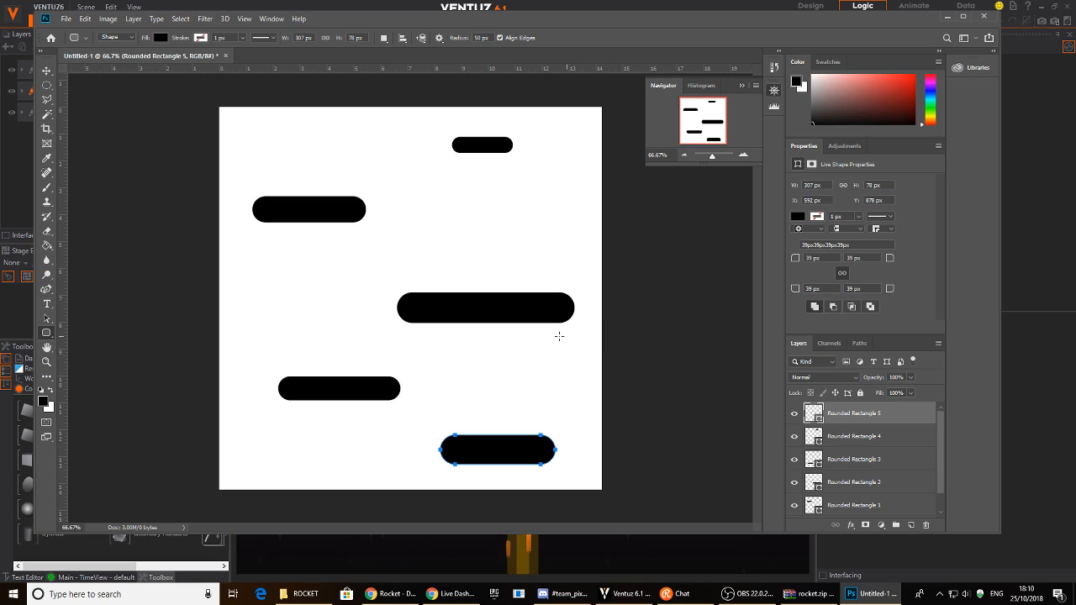
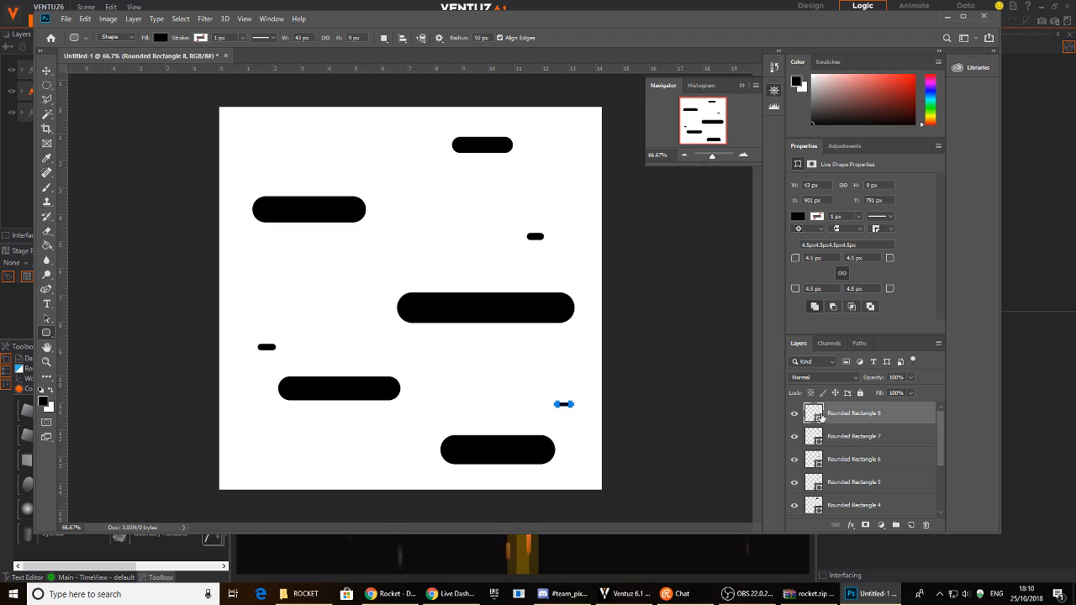
# - Merge the rounded-rectangle layers into one rasterized layer and raise Lightness to +88 for pale grey
pyautogui.scroll(-3, 890, 460)
pyautogui.keyDown('shift'); pyautogui.click(877, 483); pyautogui.keyUp('shift')
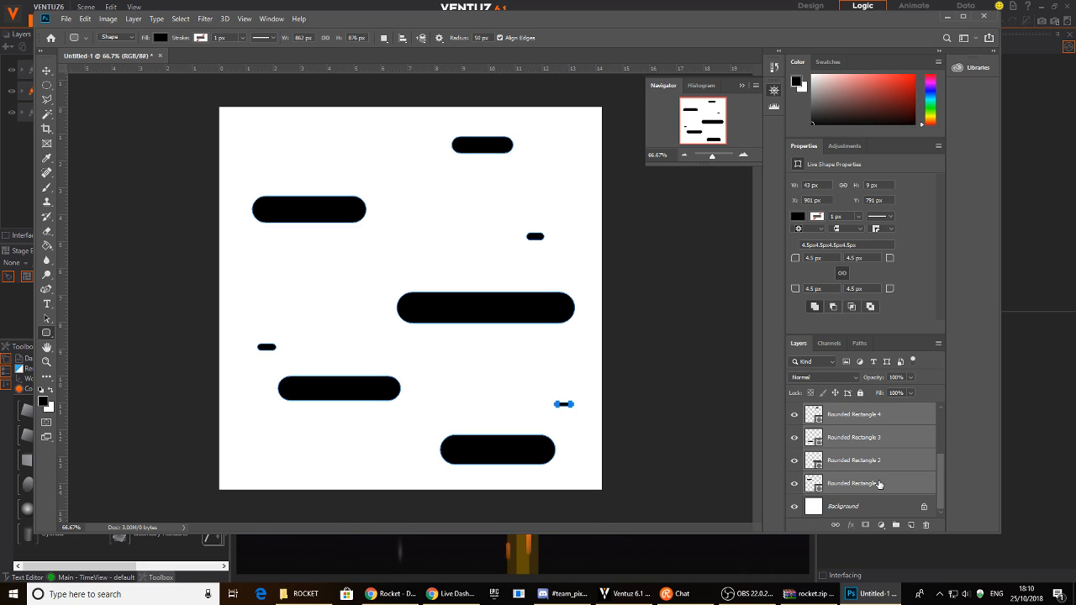
pyautogui.hotkey('ctrl', 'e')
pyautogui.rightClick(869, 415)
pyautogui.click(916, 279)
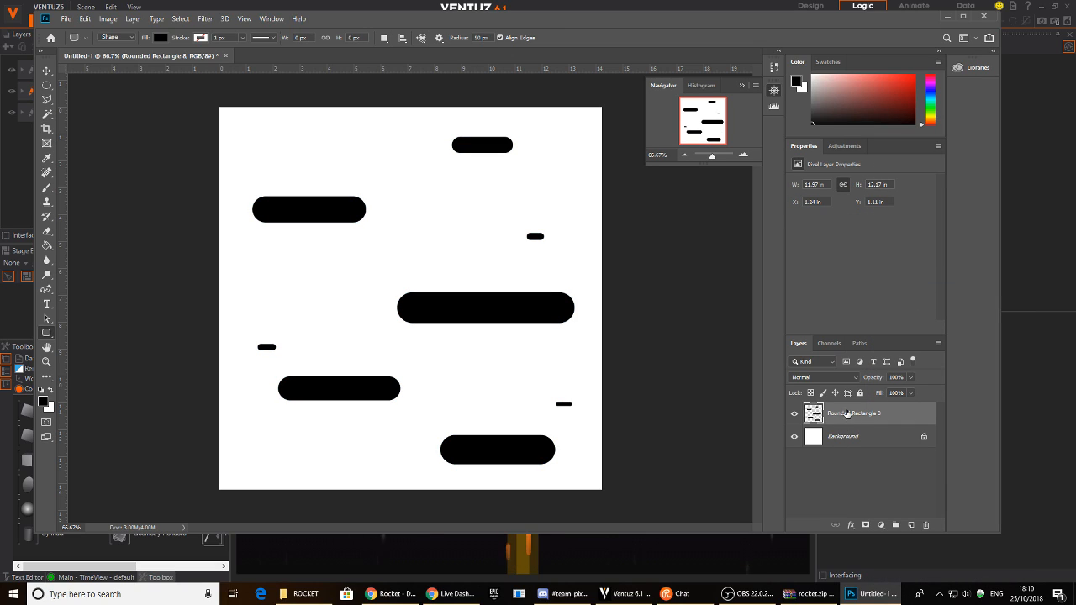
pyautogui.hotkey('ctrl', 'u')
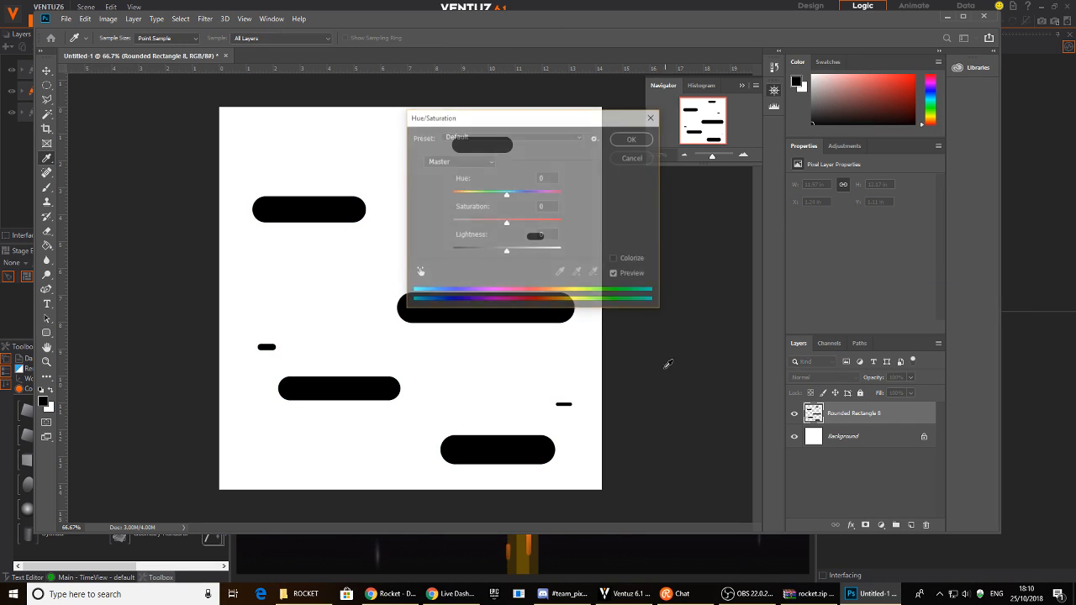
pyautogui.moveTo(509, 256); pyautogui.dragTo(551, 256)
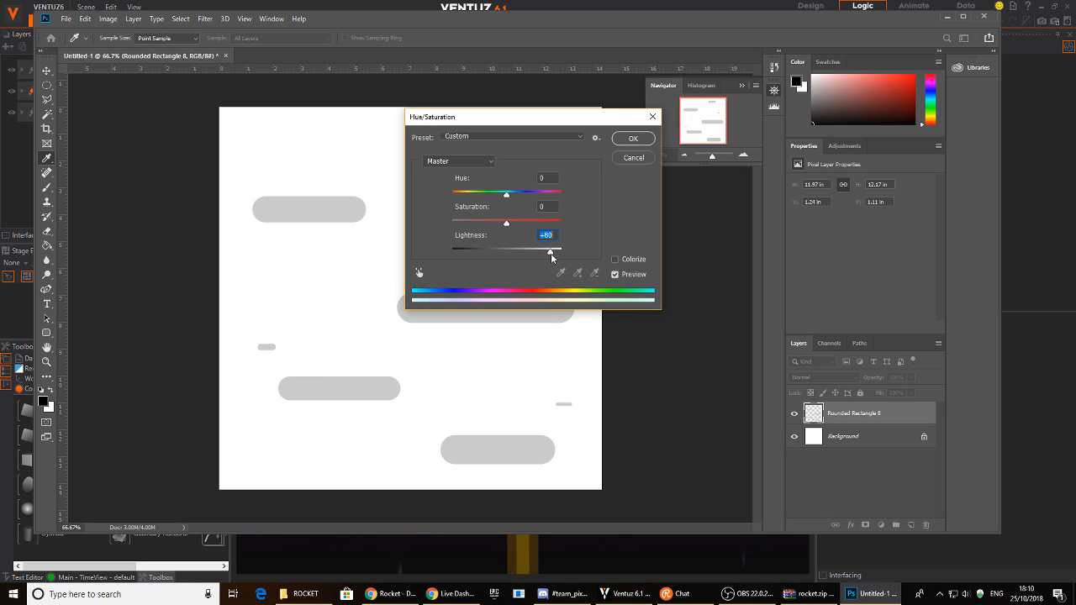
pyautogui.click(634, 139)
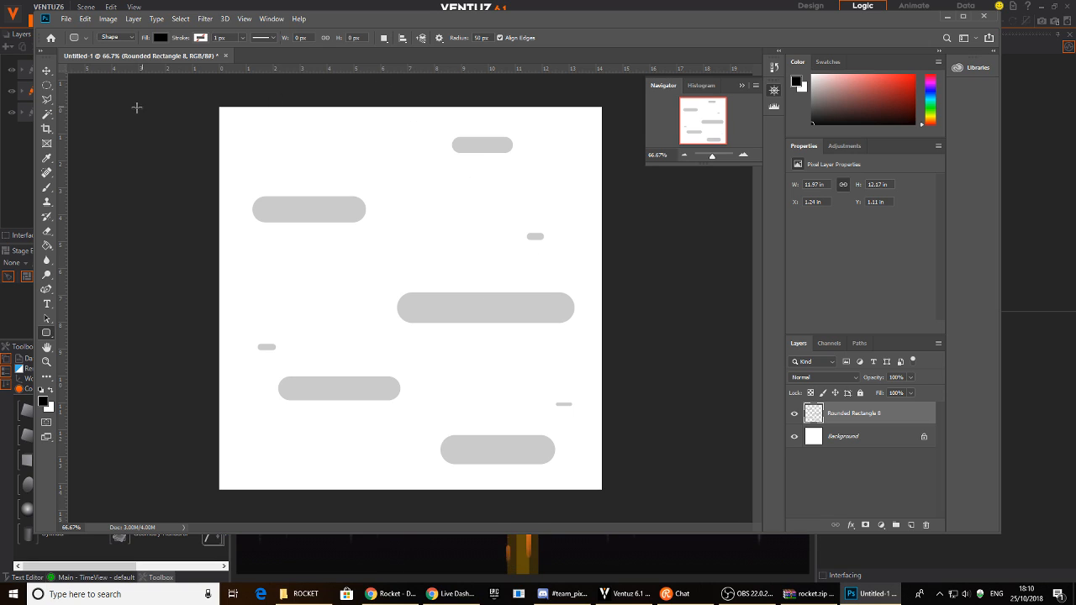
pyautogui.click(47, 71)
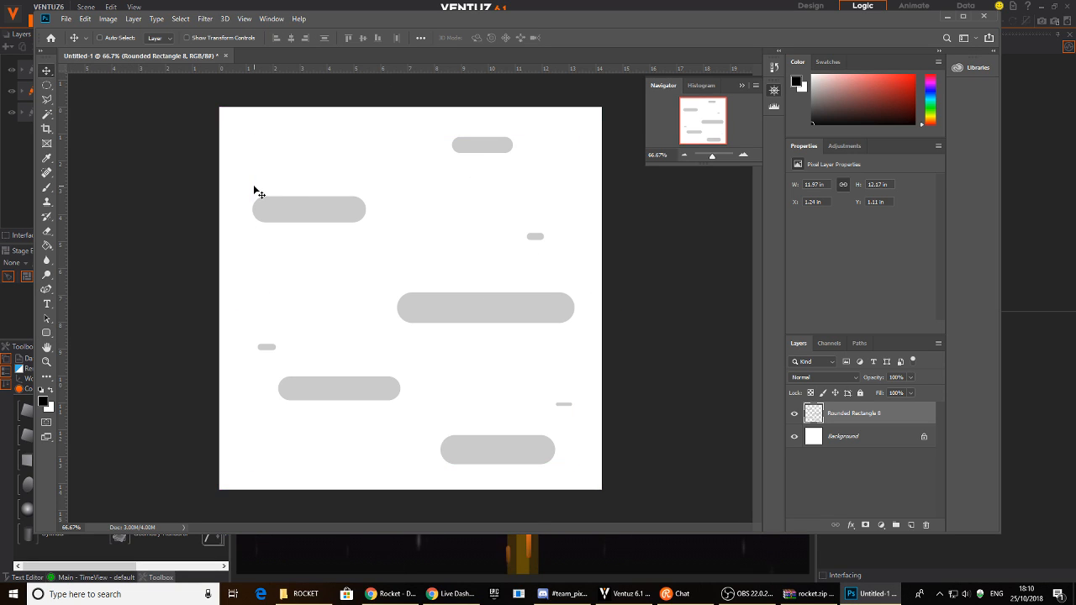
# - Save the grey-stripes image to the Desktop as PNG file planet_texture1
pyautogui.hotkey('ctrl', 's')
pyautogui.click(168, 359)
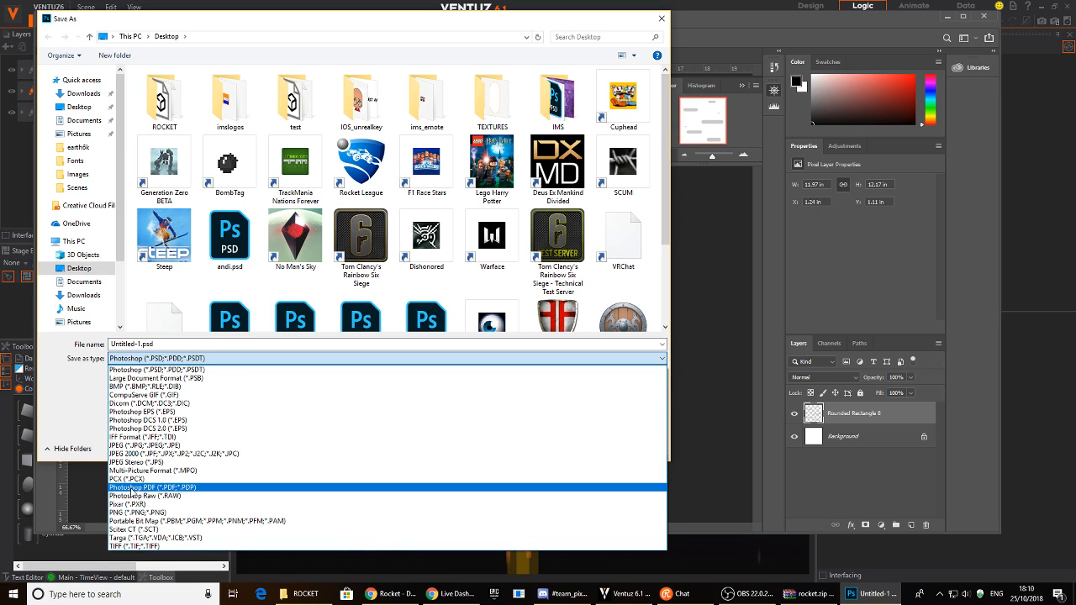
pyautogui.click(135, 512)
pyautogui.tripleClick(173, 345)
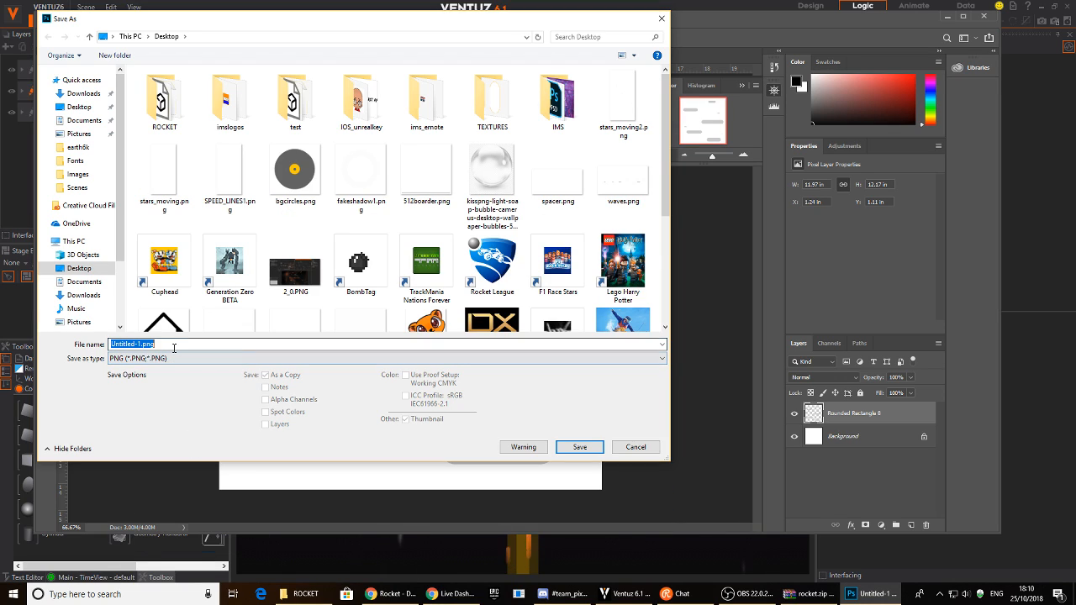
pyautogui.write('planet_texture1')
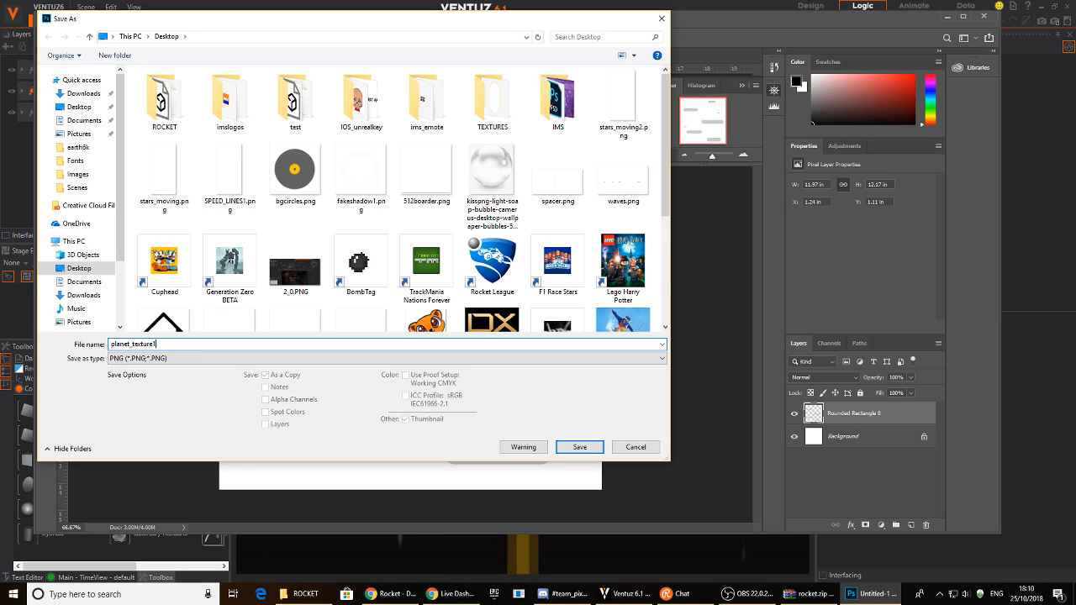
pyautogui.press('Return')
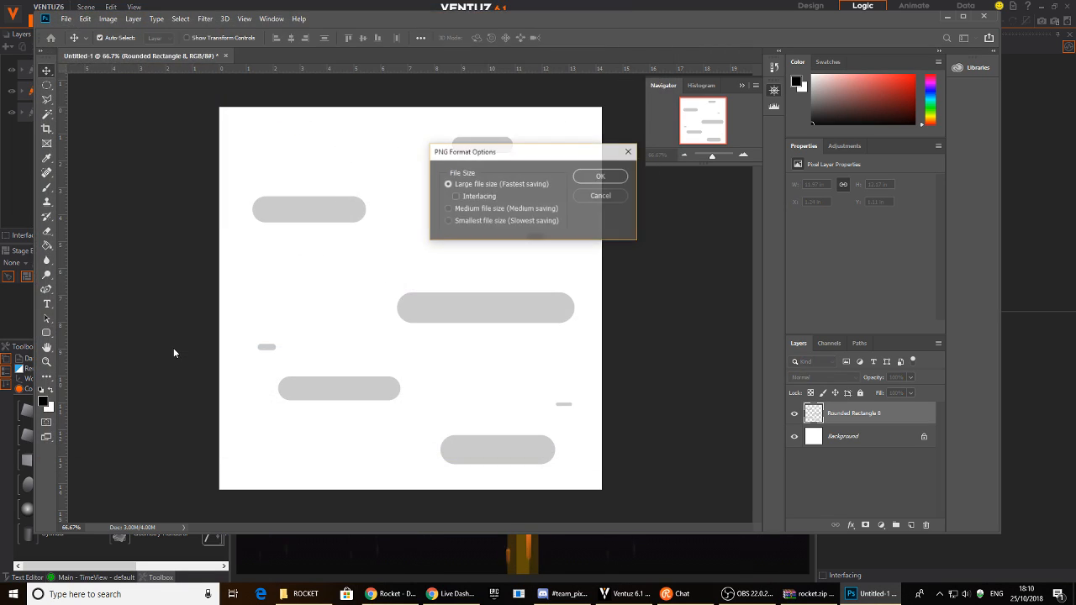
pyautogui.click(599, 177)
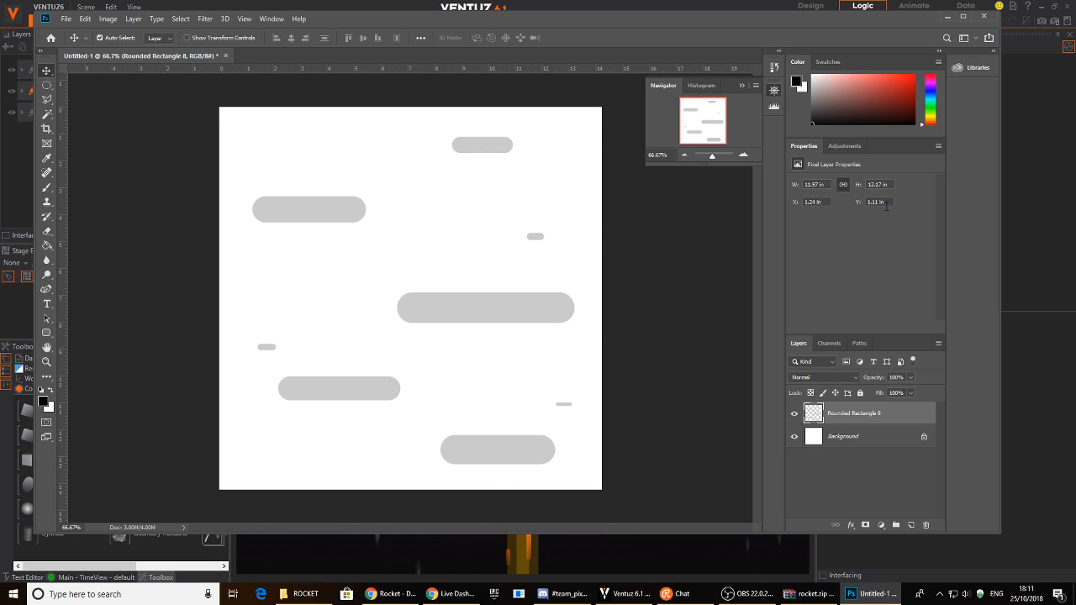
# - Back in Ventuz, add an Axis node after STARS_MOVING with a Sphere under it
pyautogui.click(946, 16)
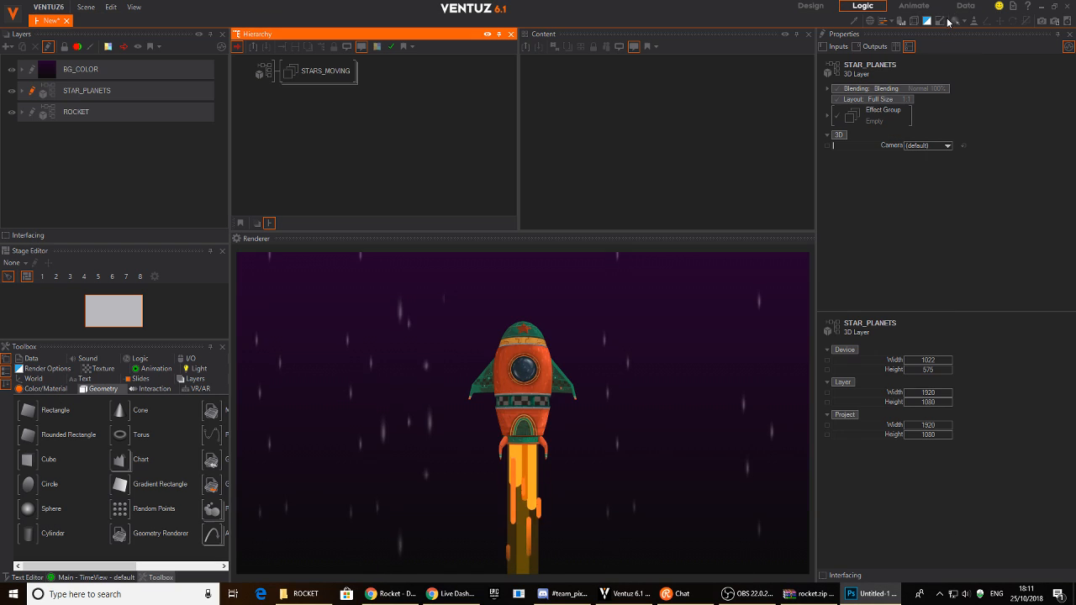
pyautogui.rightClick(320, 132)
pyautogui.click(357, 160)
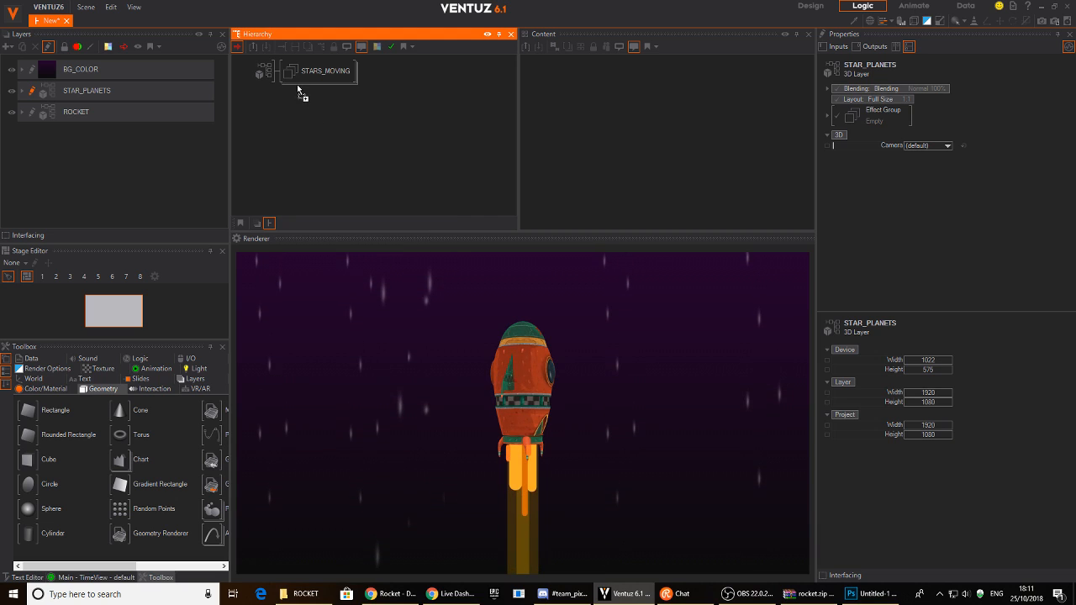
pyautogui.rightClick(299, 115)
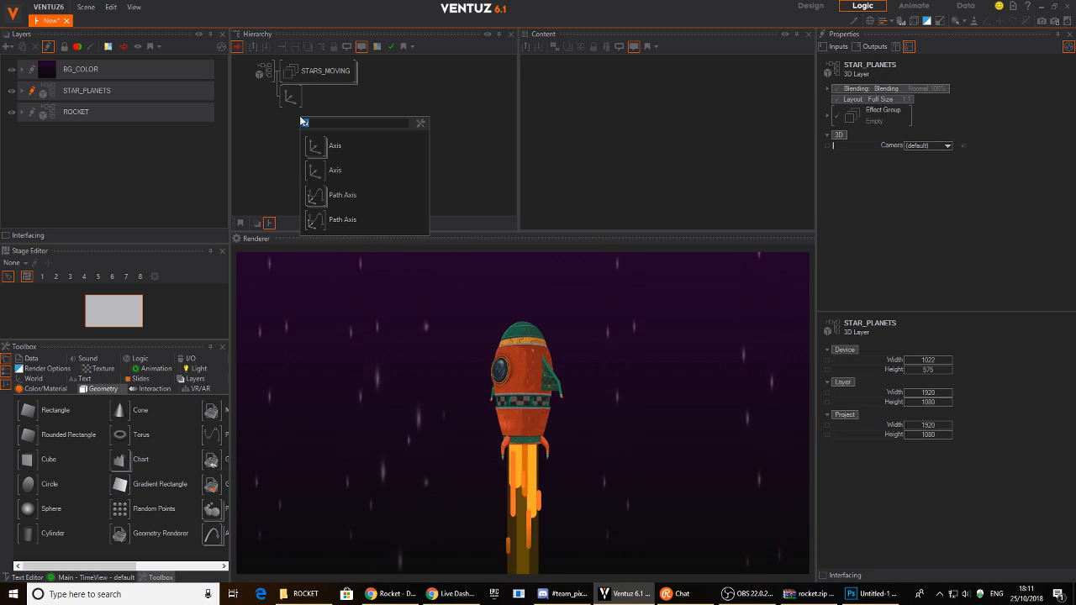
pyautogui.write('sp')
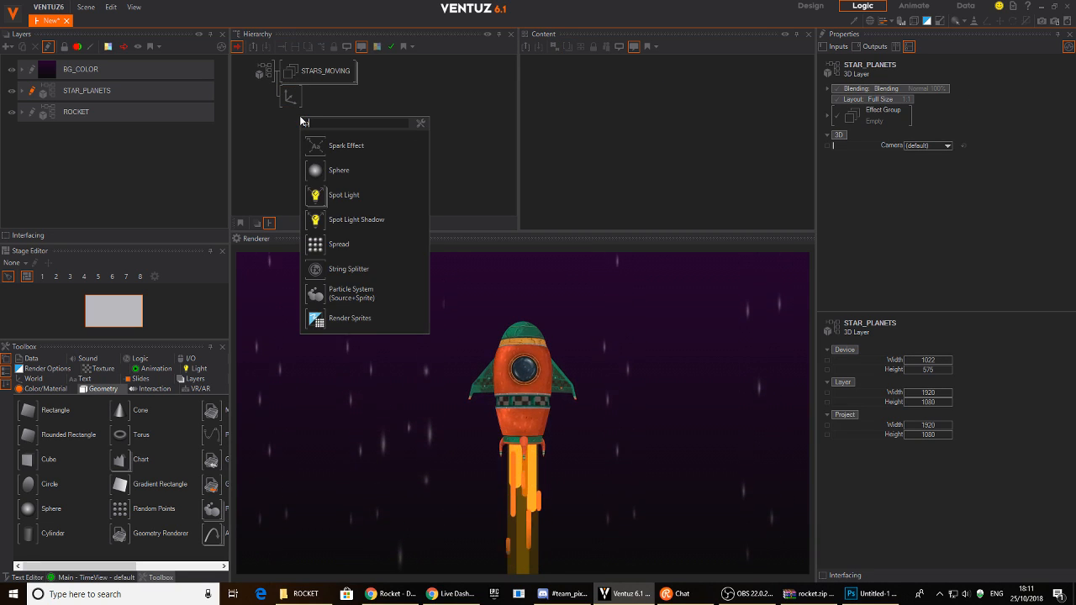
pyautogui.click(313, 168)
# - Move the Axis above STARS_MOVING and place the sphere at X 13.2, Y 5.7, scale 3.89
pyautogui.click(290, 100)
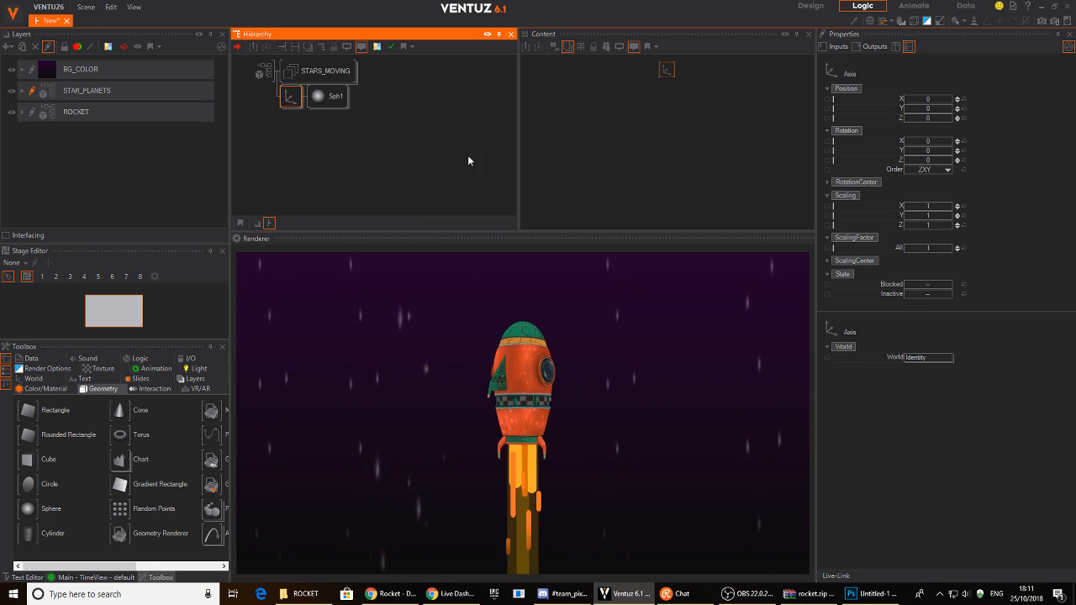
pyautogui.moveTo(955, 247); pyautogui.dragTo(951, 247)
pyautogui.moveTo(928, 99); pyautogui.dragTo(899, 108)
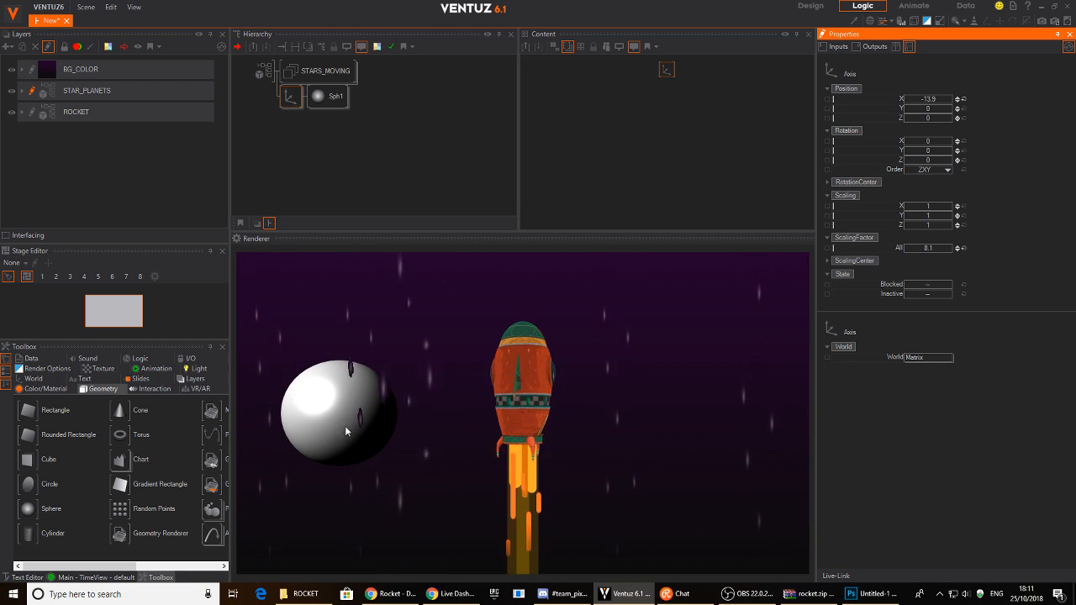
pyautogui.moveTo(289, 96); pyautogui.dragTo(296, 69)
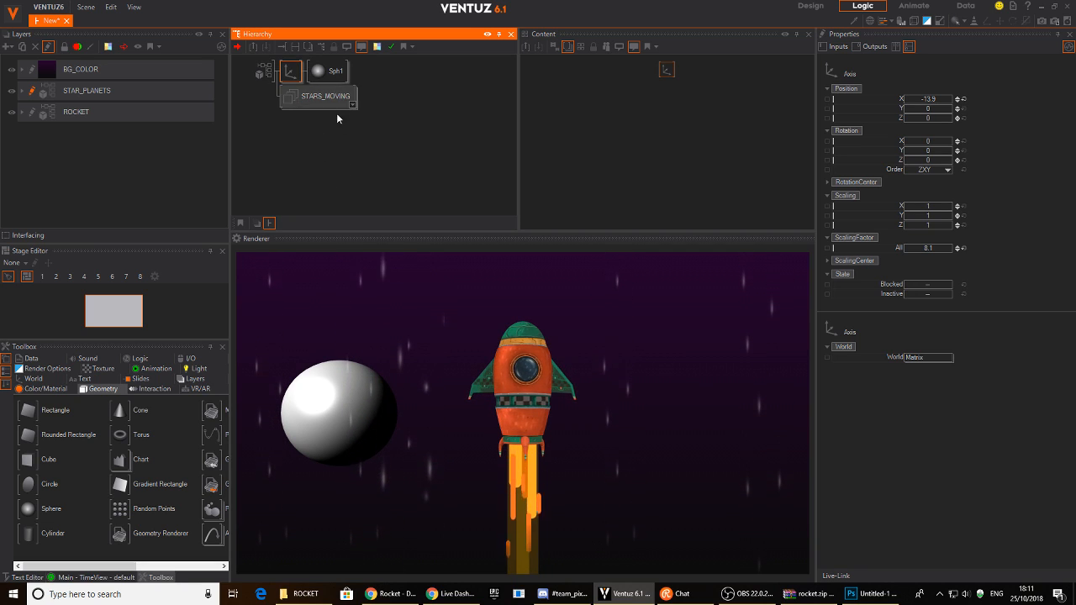
pyautogui.click(299, 105)
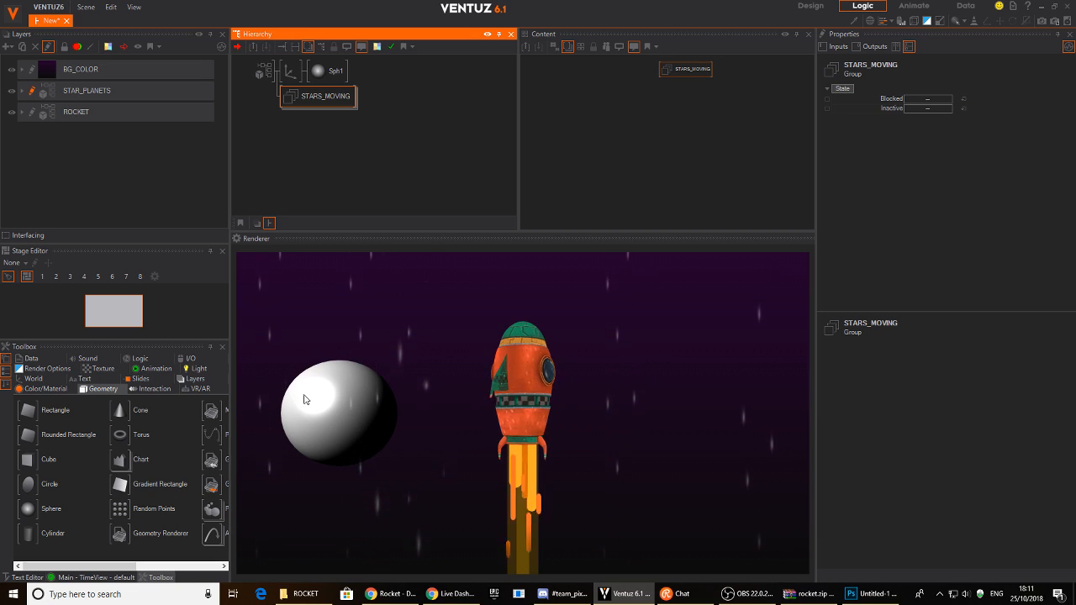
pyautogui.click(290, 73)
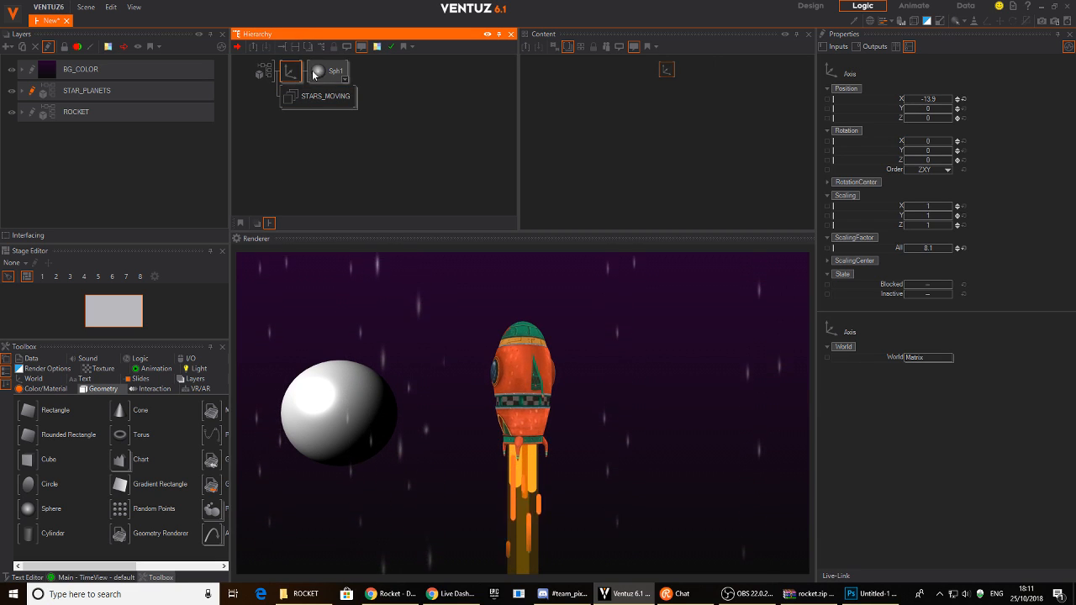
pyautogui.moveTo(928, 99); pyautogui.dragTo(957, 105)
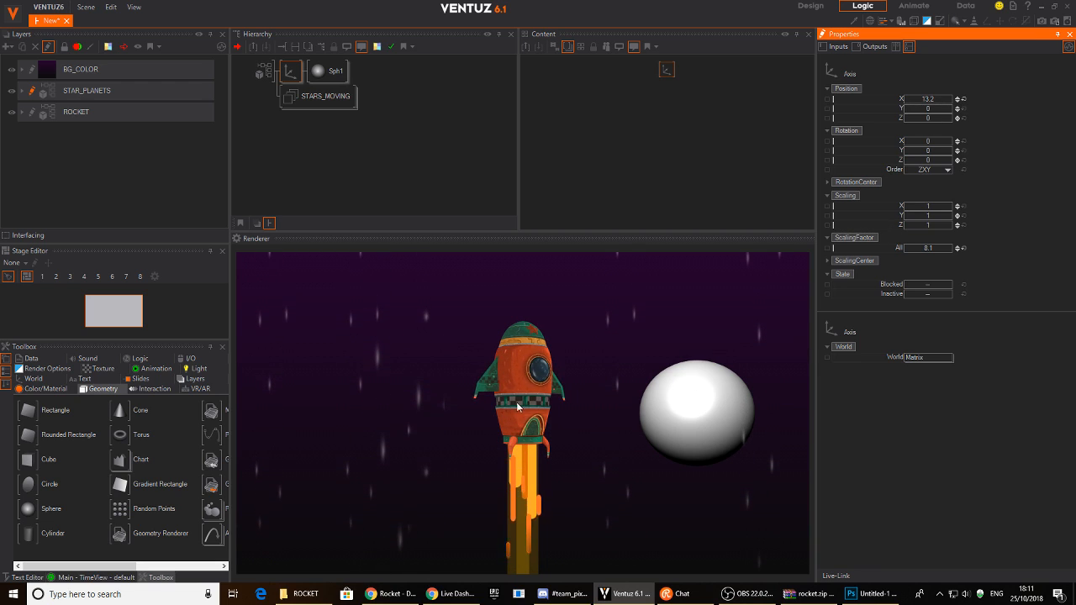
pyautogui.moveTo(924, 248)
pyautogui.mouseDown()
pyautogui.moveTo(912, 251)
pyautogui.moveTo(922, 250)
pyautogui.mouseUp()
pyautogui.moveTo(933, 109); pyautogui.dragTo(951, 119)
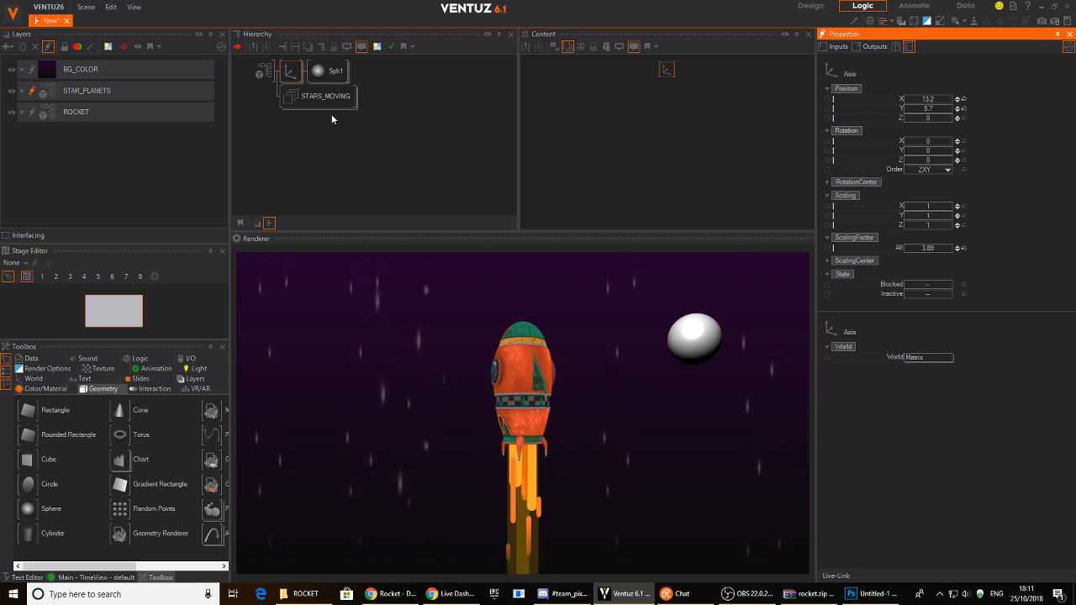
pyautogui.doubleClick(345, 147)
# - Insert a Color material node before the sphere
pyautogui.write('col')
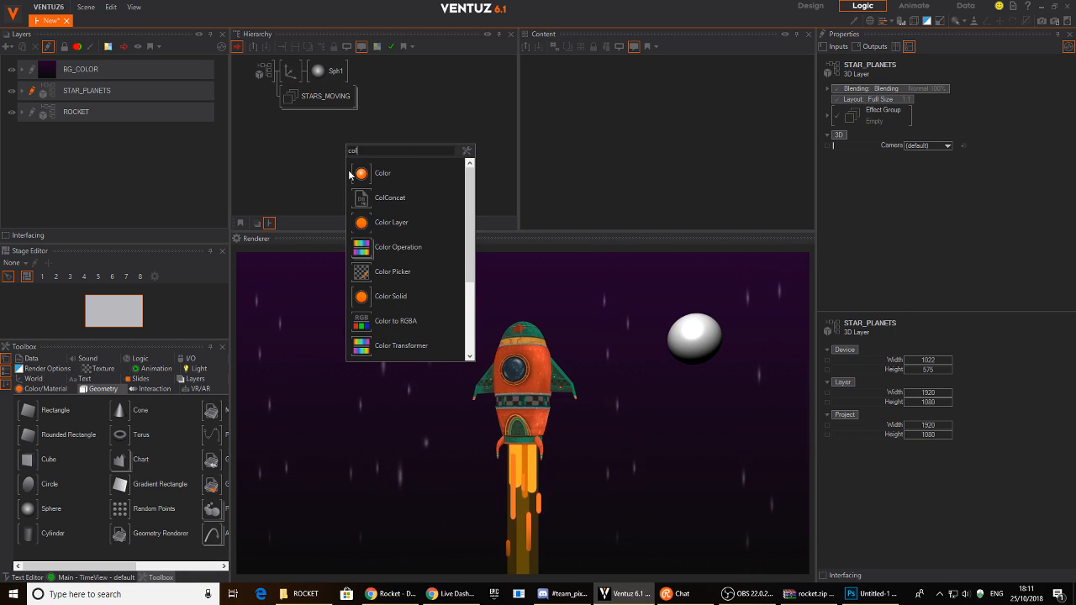
pyautogui.click(370, 295)
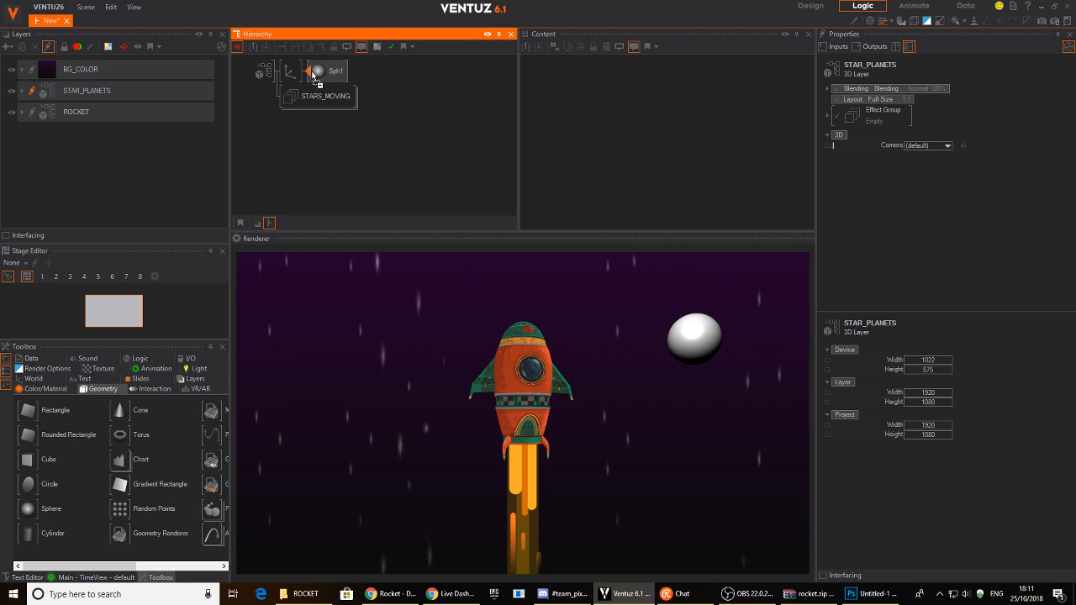
pyautogui.click(313, 75)
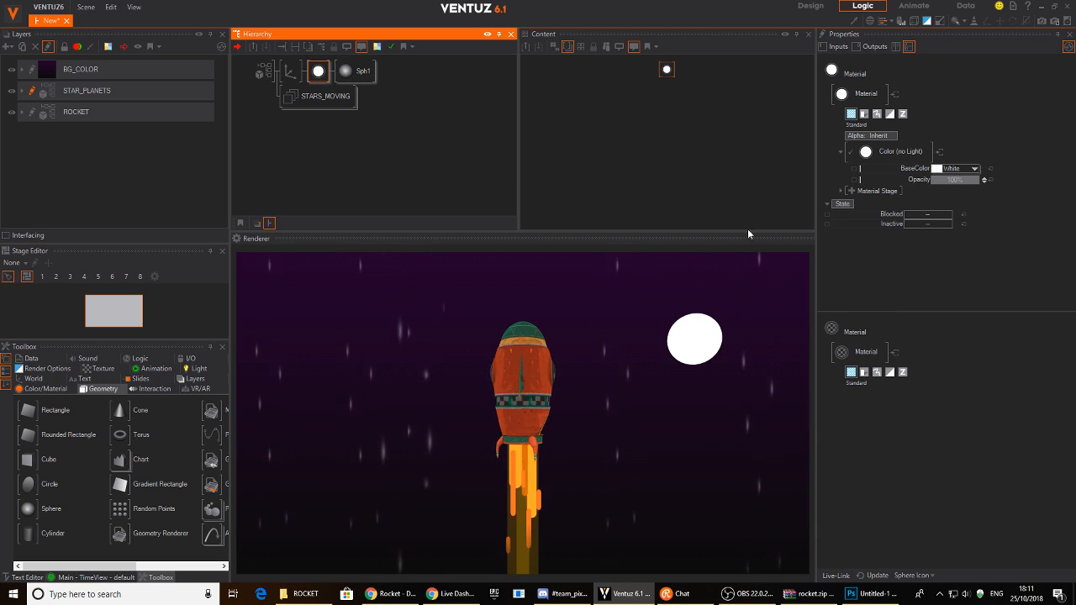
# - Add a base texture stage to the material loading planet_texture1.png from the Desktop
pyautogui.click(850, 191)
pyautogui.moveTo(832, 194)
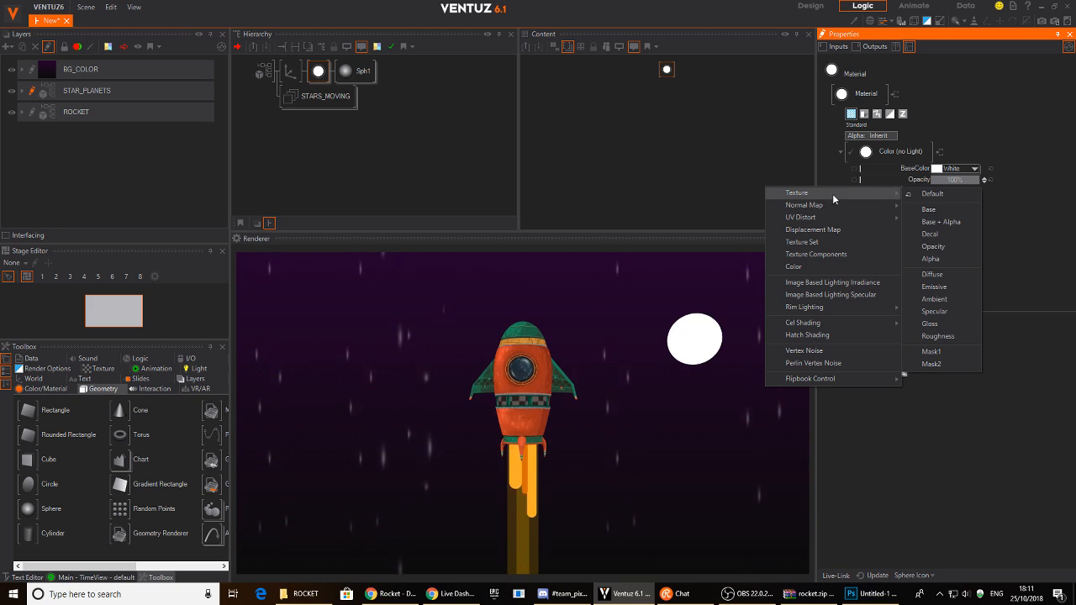
pyautogui.click(944, 210)
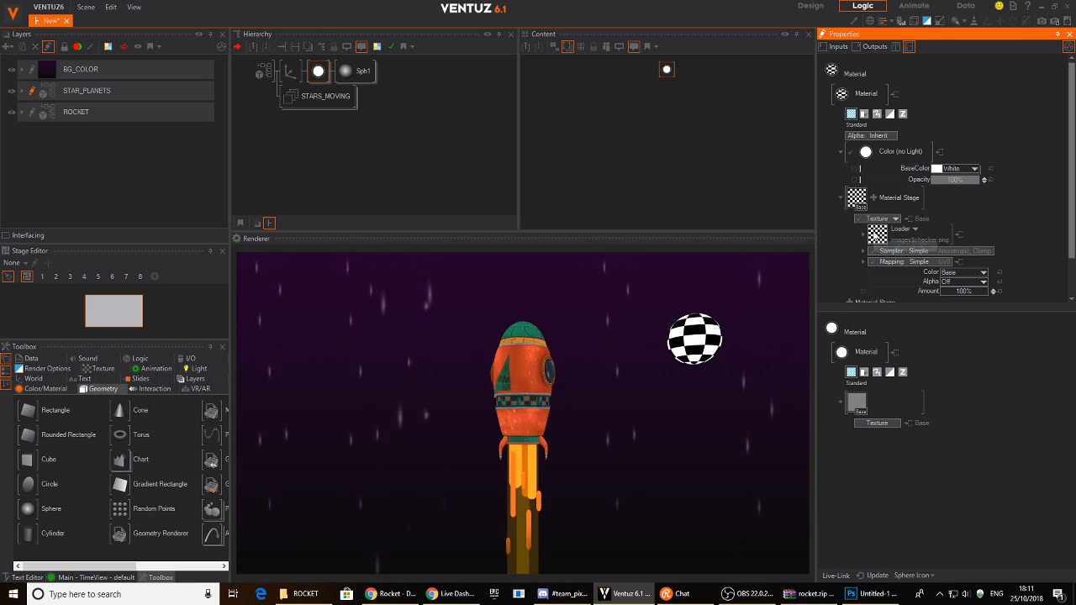
pyautogui.click(908, 240)
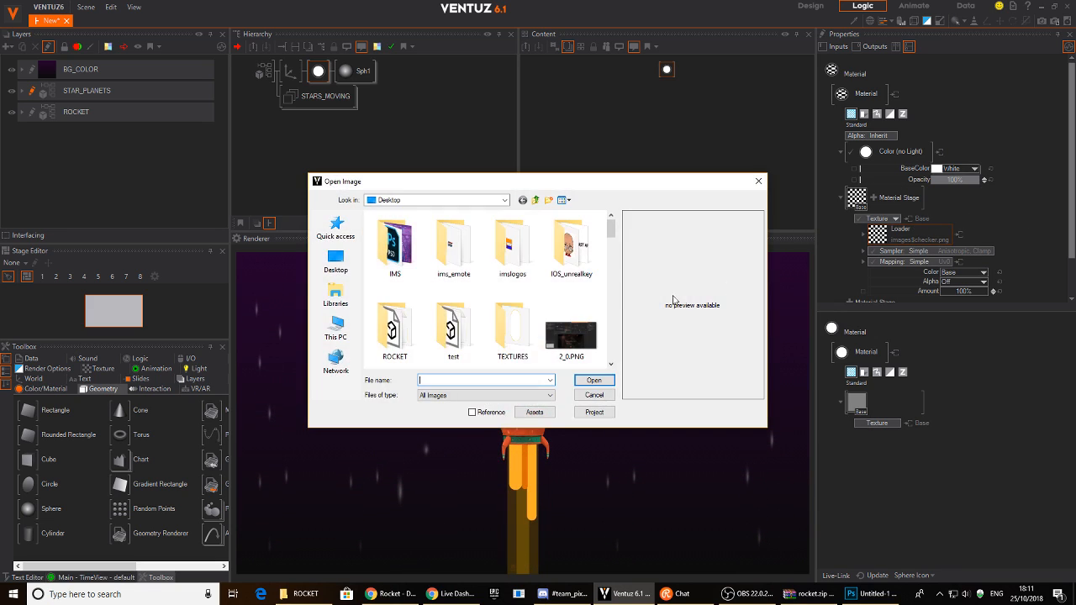
pyautogui.click(335, 260)
pyautogui.scroll(-3, 605, 245)
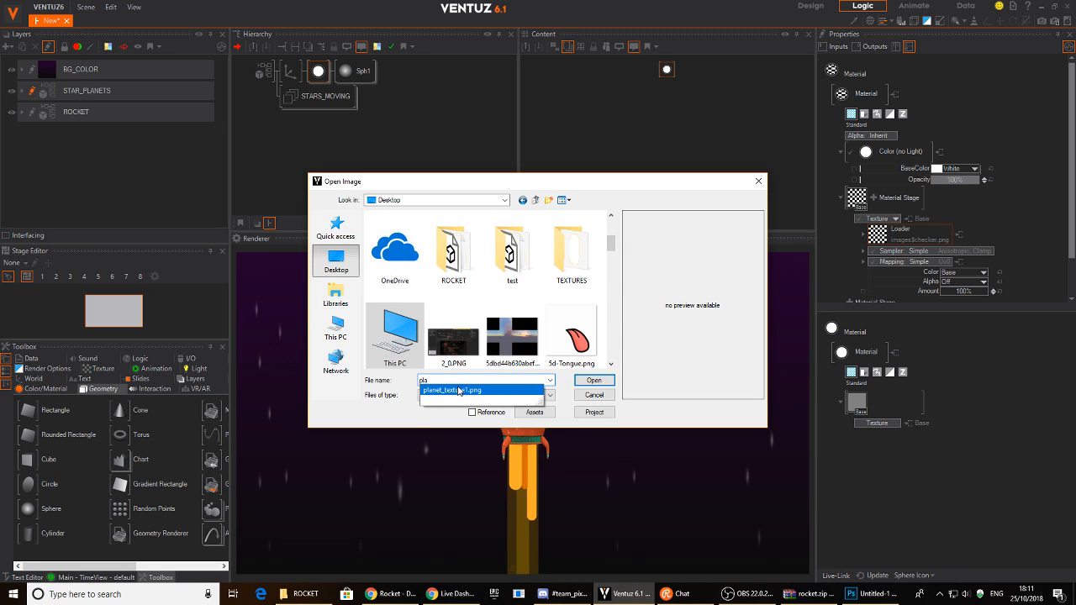
pyautogui.click(591, 381)
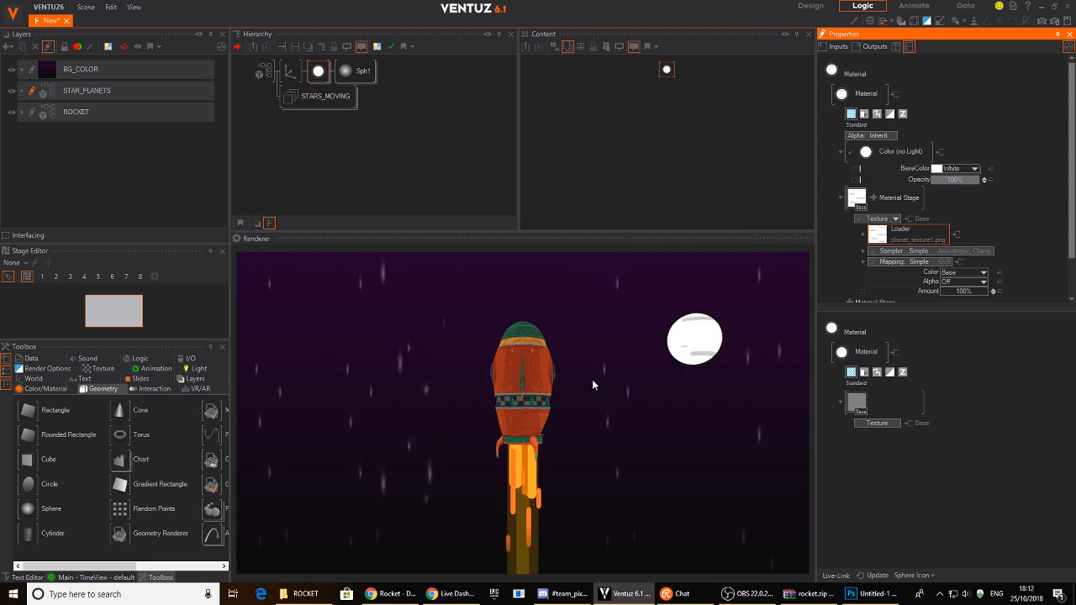
# - Set the texture sampler to Wrap and mapping to 2D UV0, scaled 0.37 by 0.755
pyautogui.scroll(-2, 966, 210)
pyautogui.click(967, 210)
pyautogui.moveTo(913, 223)
pyautogui.click(974, 250)
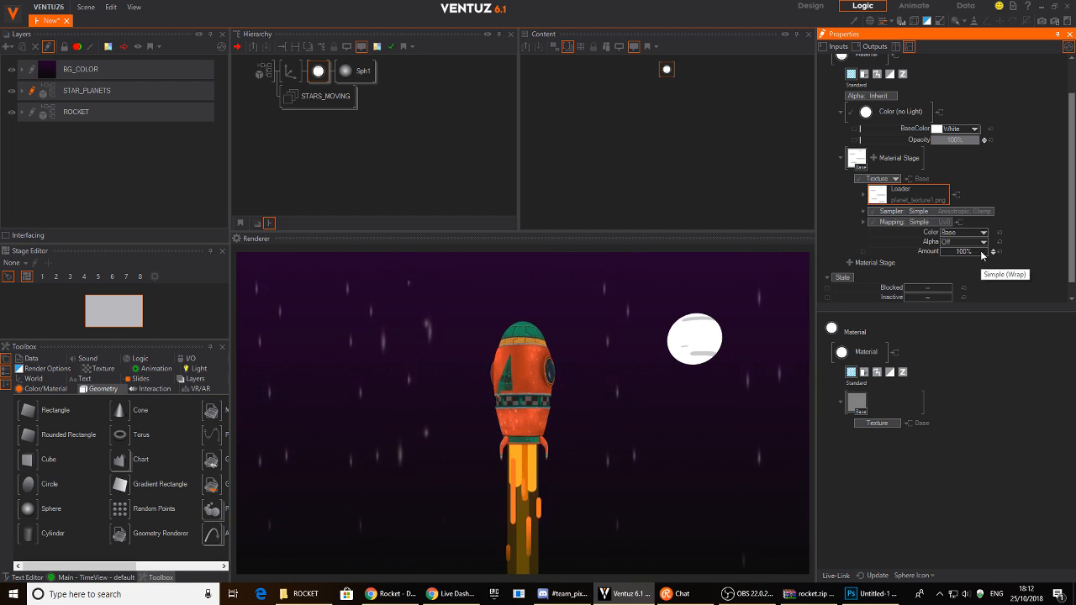
pyautogui.scroll(-1, 933, 214)
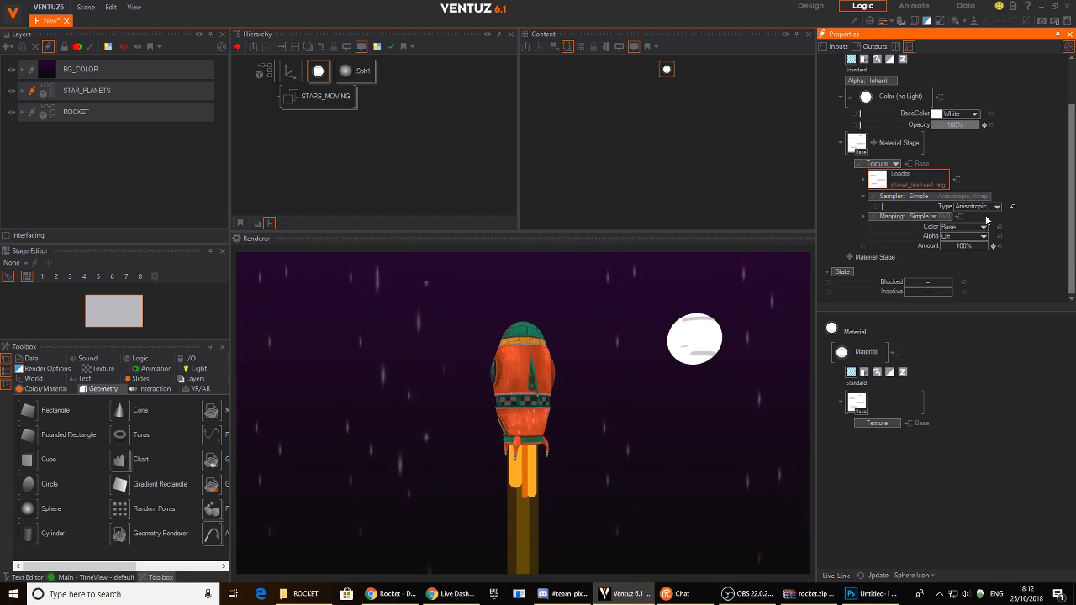
pyautogui.click(935, 219)
pyautogui.moveTo(903, 238)
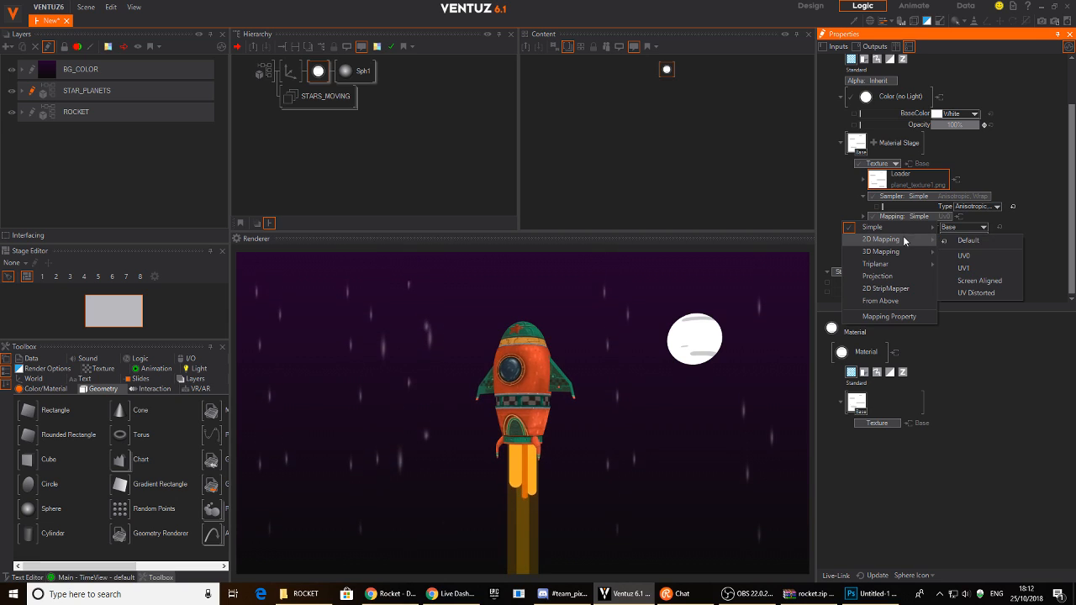
pyautogui.click(976, 258)
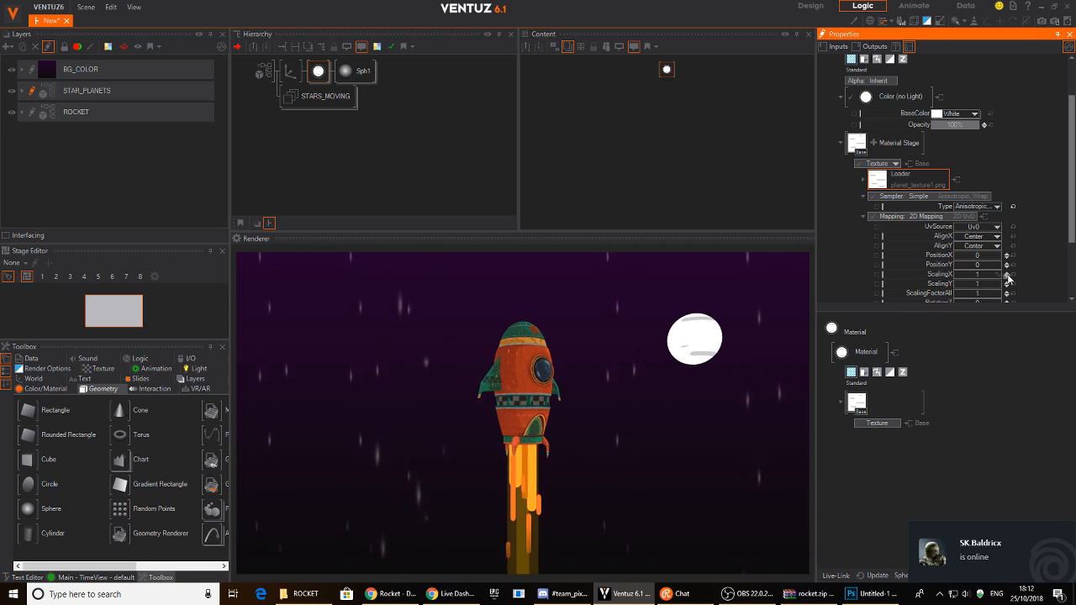
pyautogui.scroll(-5, 955, 274)
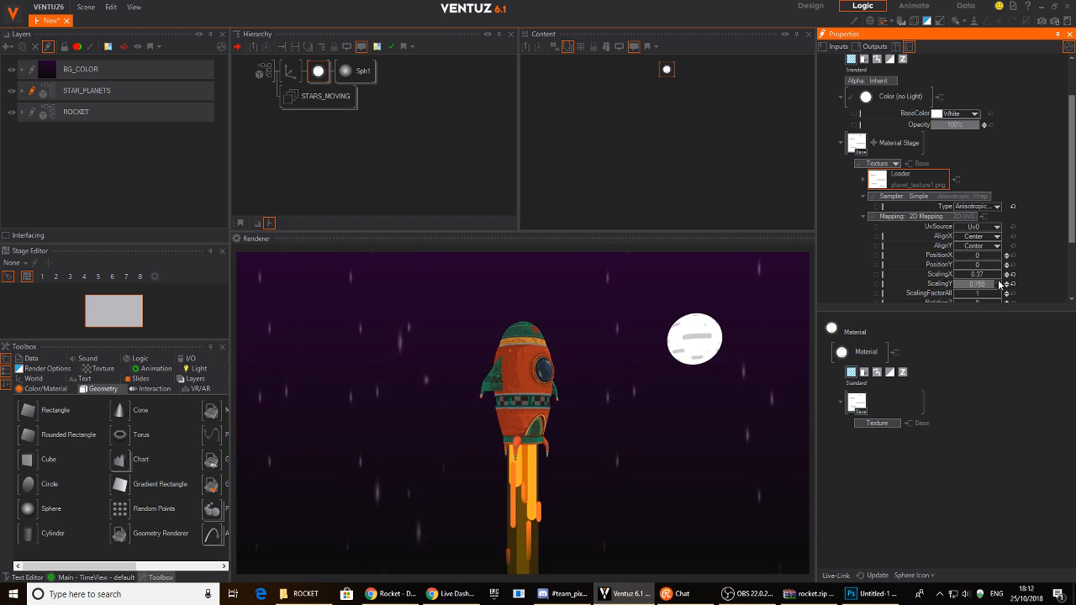
# - Tint the planet's base colour orange (239, 183, 0)
pyautogui.click(976, 115)
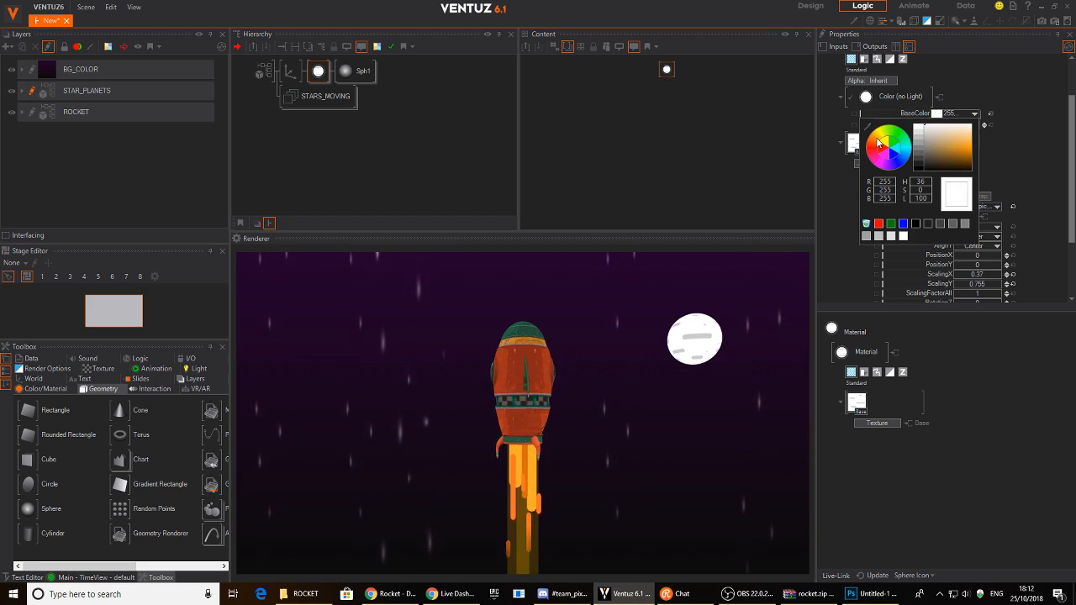
pyautogui.moveTo(921, 149); pyautogui.dragTo(989, 148)
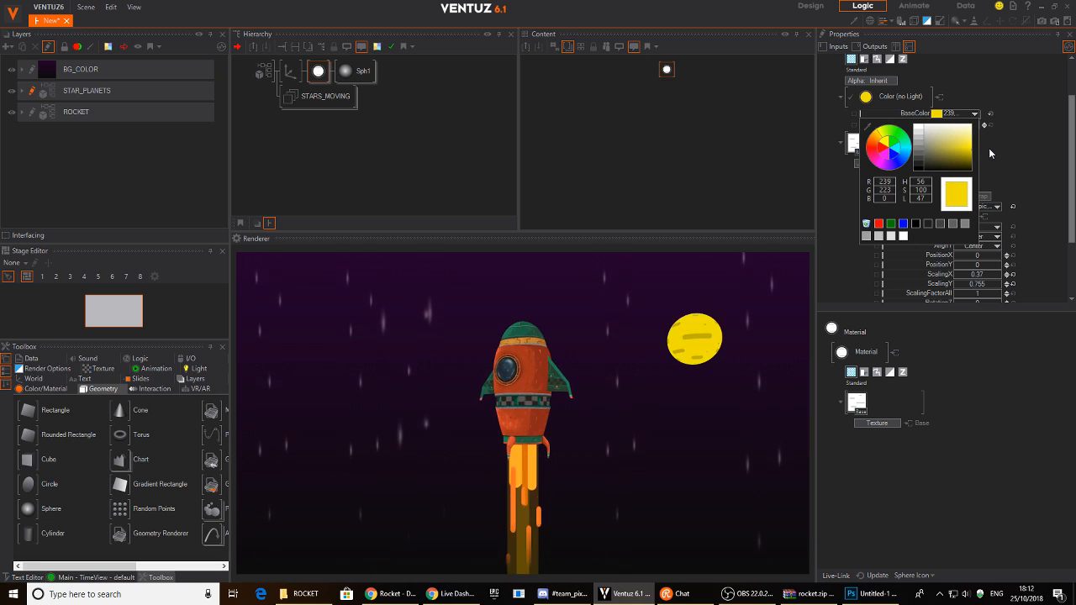
pyautogui.moveTo(872, 150); pyautogui.dragTo(878, 140)
pyautogui.click(1027, 146)
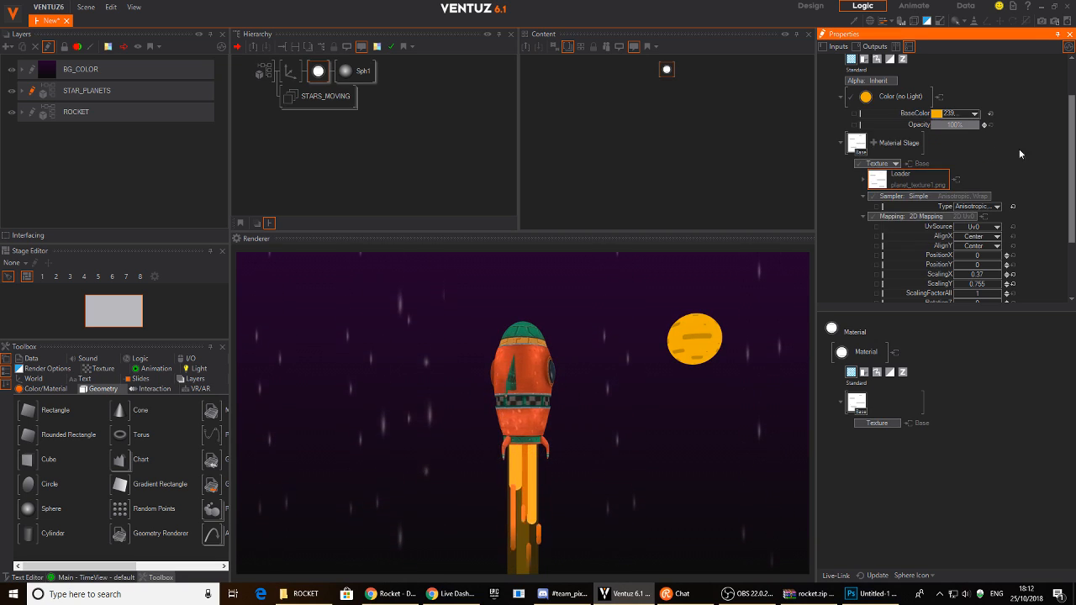
pyautogui.scroll(2, 981, 168)
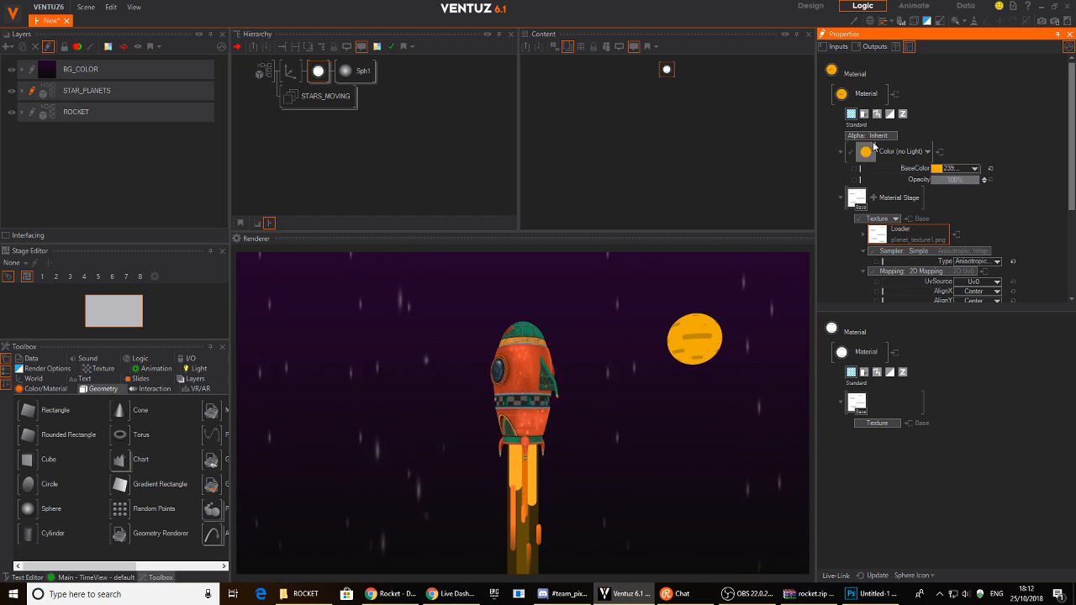
# - Switch the planet material's lighting to Gouraud
pyautogui.click(890, 137)
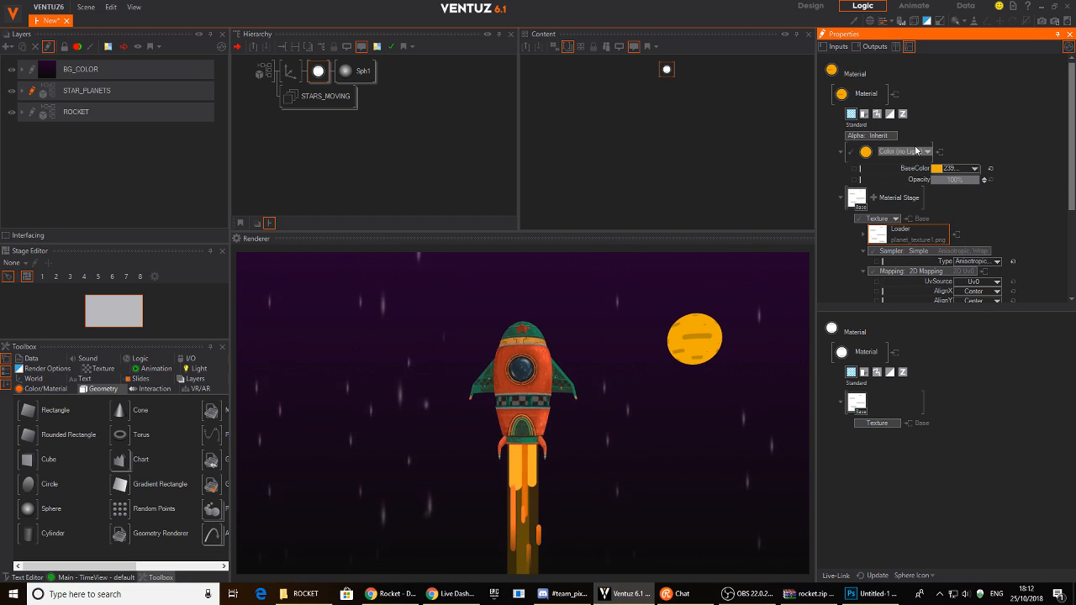
pyautogui.click(917, 151)
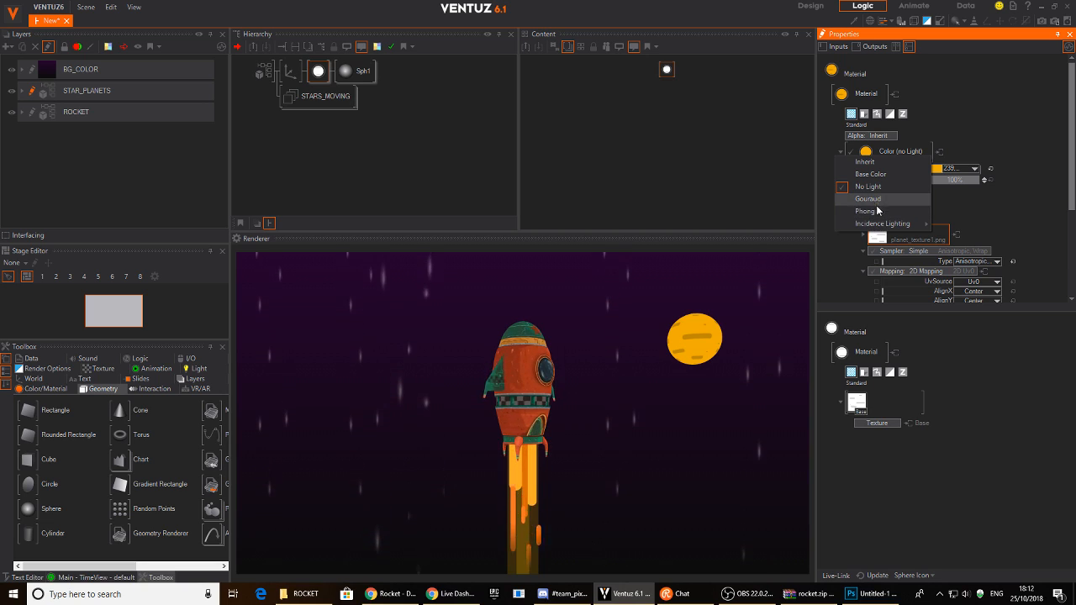
pyautogui.click(876, 199)
pyautogui.scroll(-1, 993, 102)
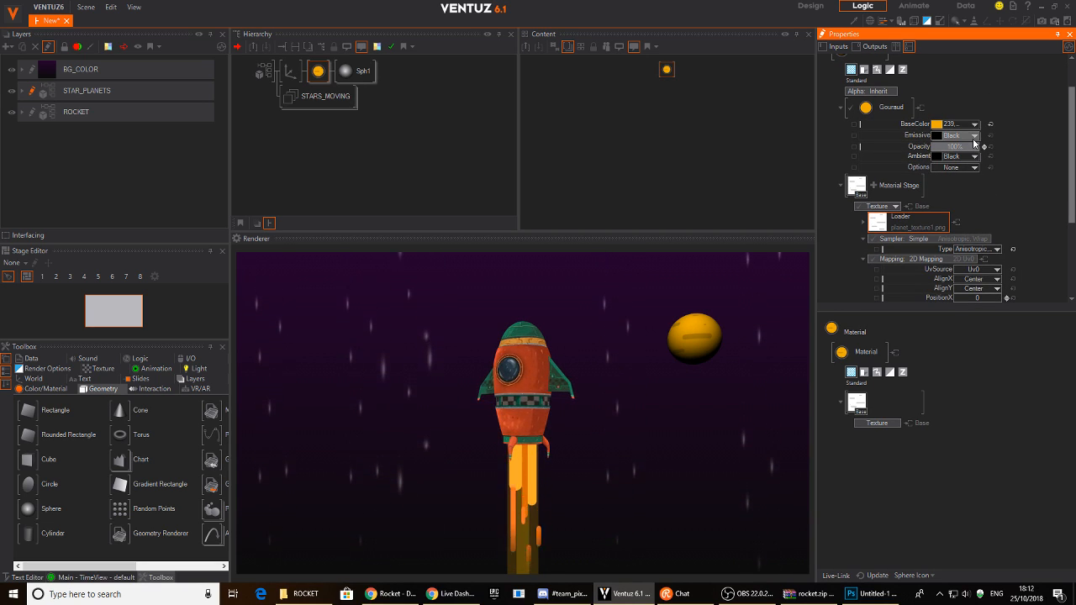
# - Give the planet an orange-red emissive of 212, 60, 22 and rotate its axis to 268 on Y
pyautogui.click(974, 157)
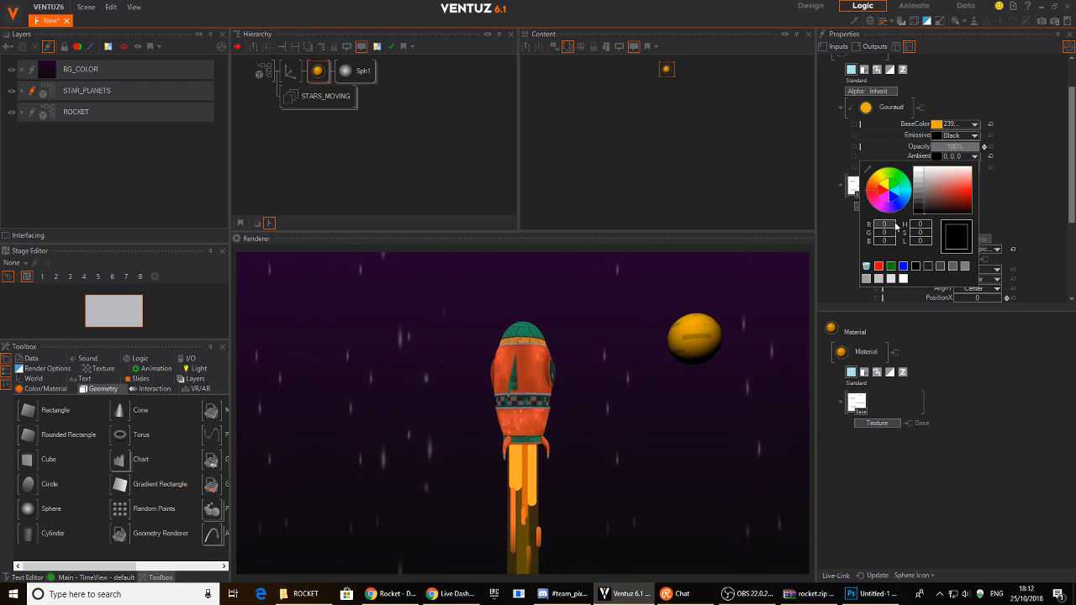
pyautogui.click(992, 140)
pyautogui.click(972, 135)
pyautogui.moveTo(922, 178); pyautogui.dragTo(964, 175)
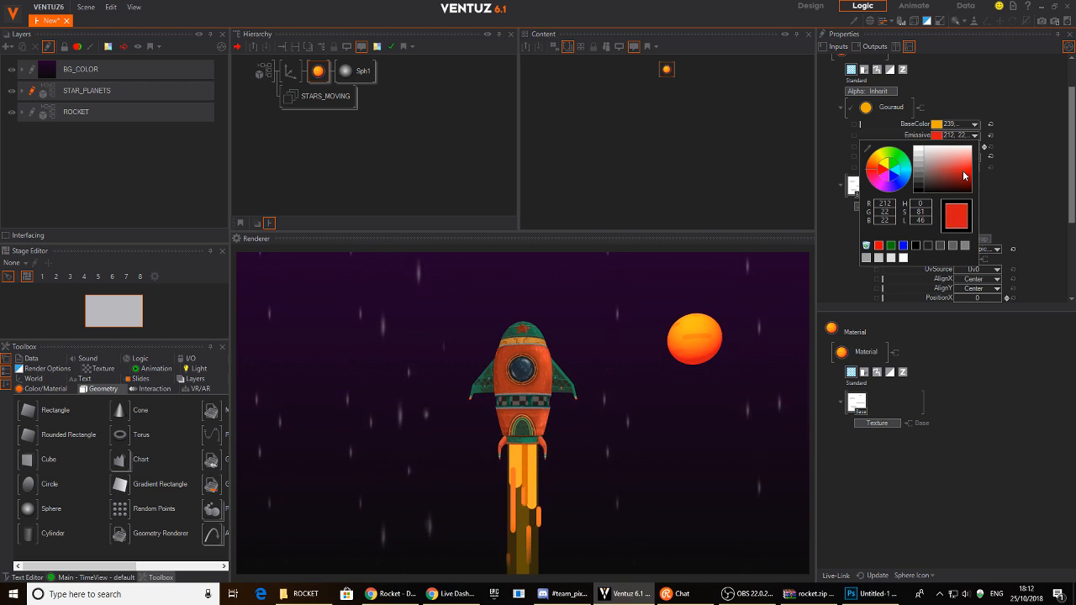
pyautogui.moveTo(880, 172); pyautogui.dragTo(873, 169)
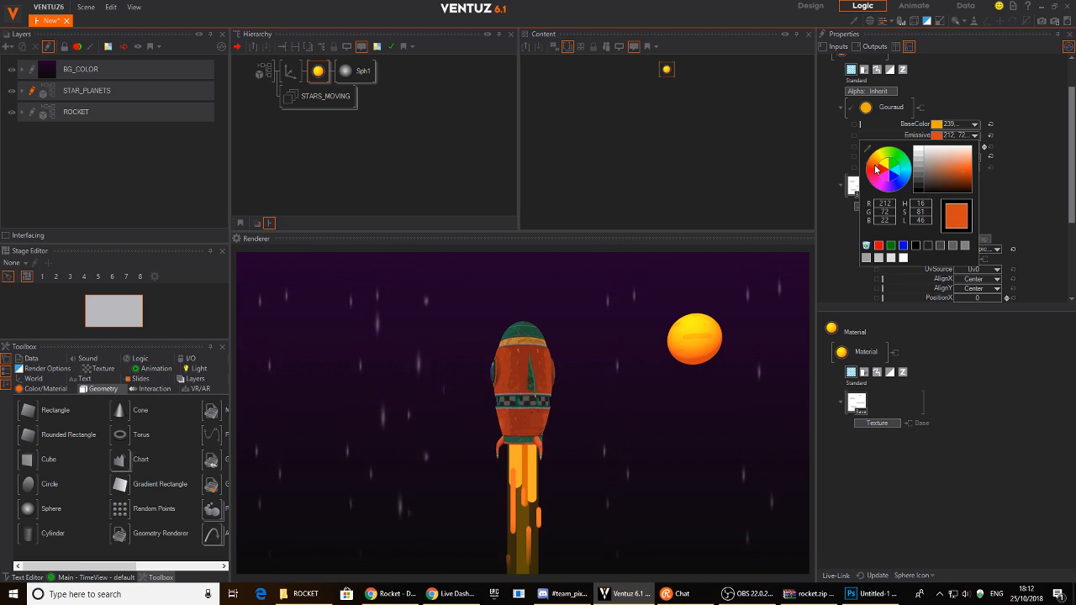
pyautogui.moveTo(876, 168); pyautogui.dragTo(877, 169)
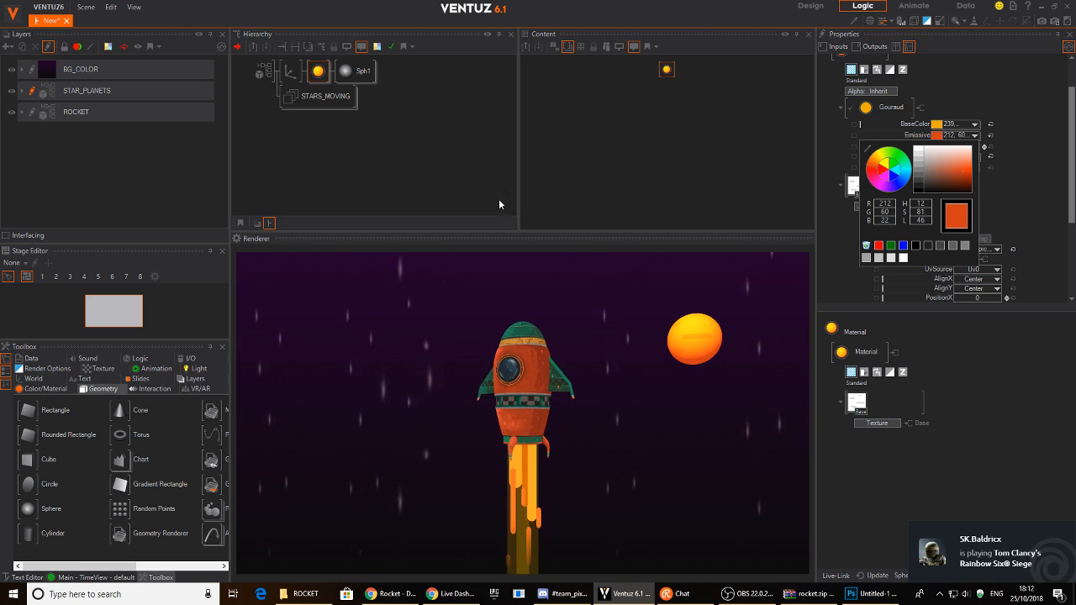
pyautogui.click(290, 72)
pyautogui.moveTo(924, 154); pyautogui.dragTo(951, 155)
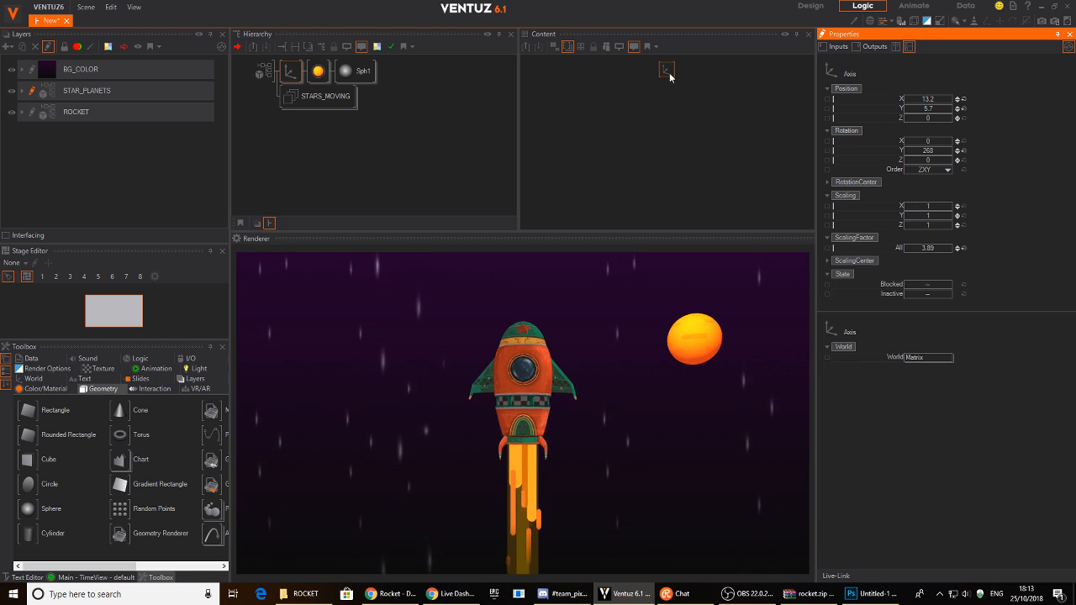
# - Place the planet's axis at Position Y 3.3 with Y rotation 299
pyautogui.click(283, 75)
pyautogui.moveTo(668, 71); pyautogui.dragTo(594, 97)
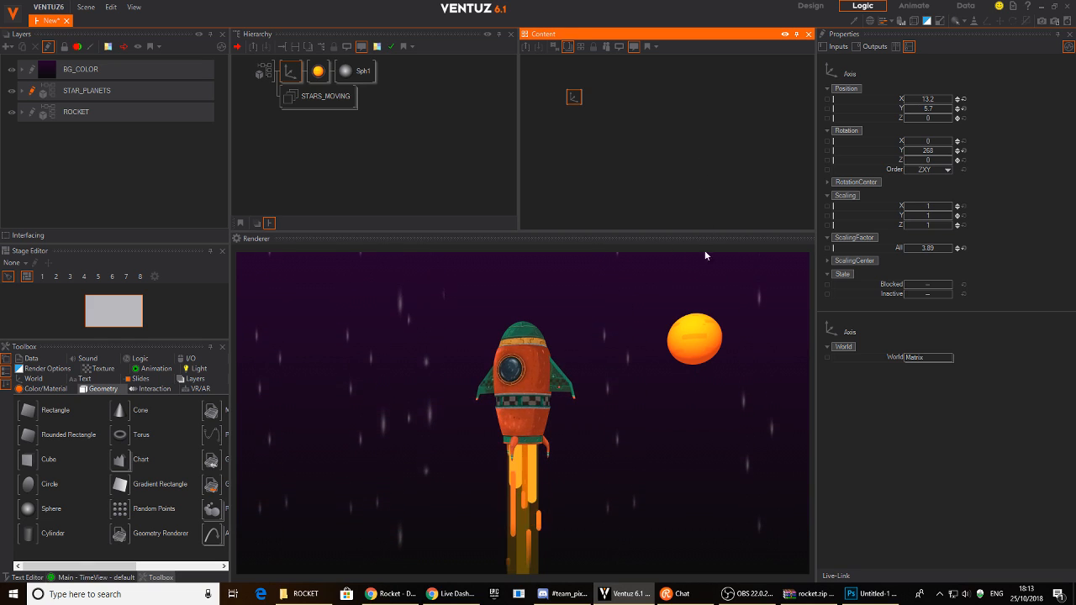
pyautogui.moveTo(957, 108); pyautogui.dragTo(918, 117)
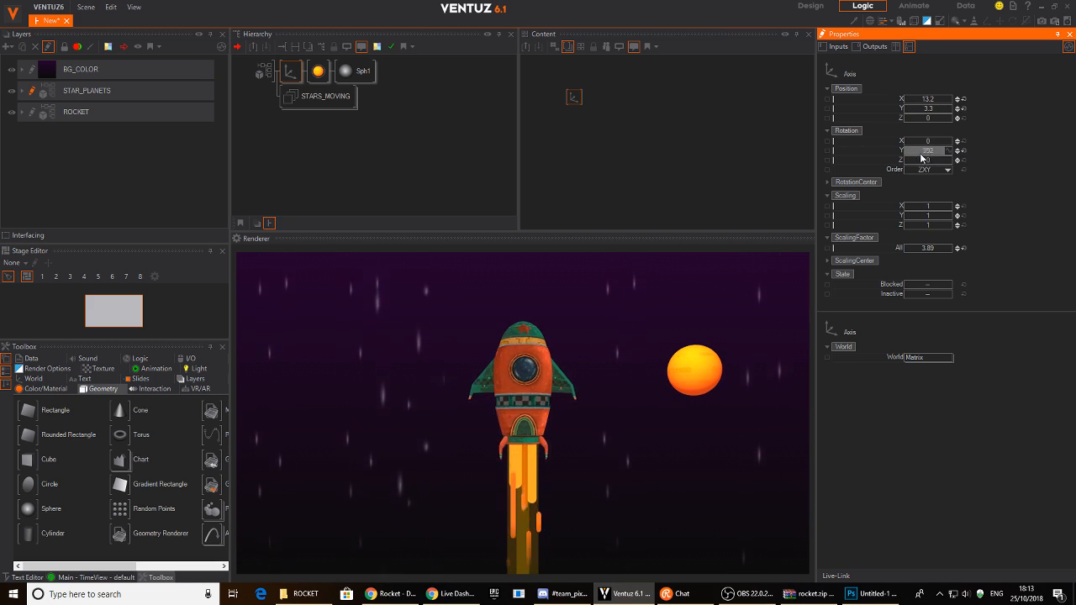
pyautogui.click(288, 70)
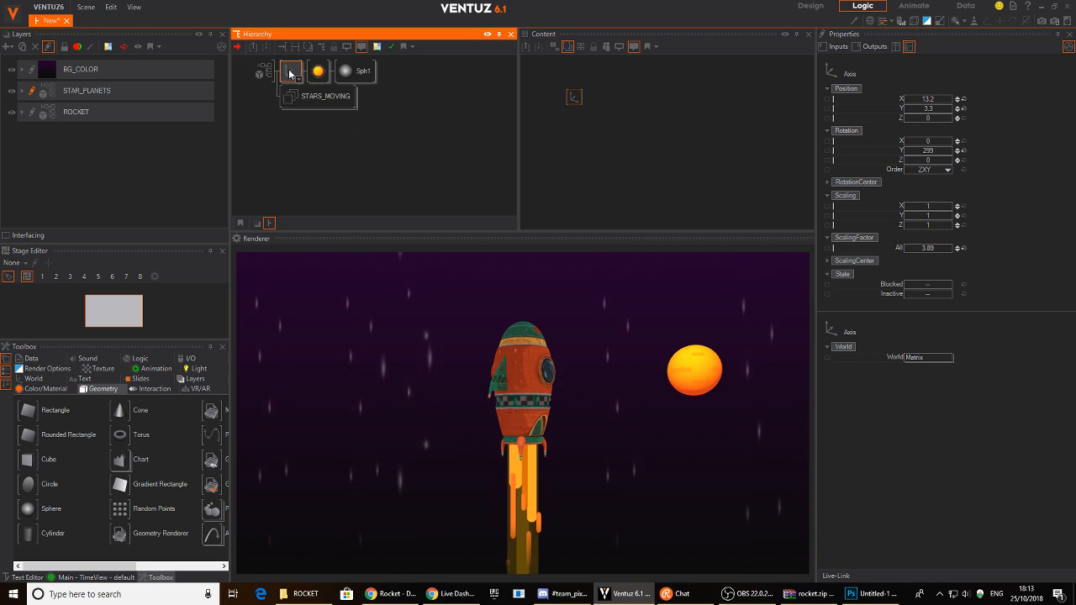
# - Search the Content graph's node list for a Mover node
pyautogui.click(600, 115)
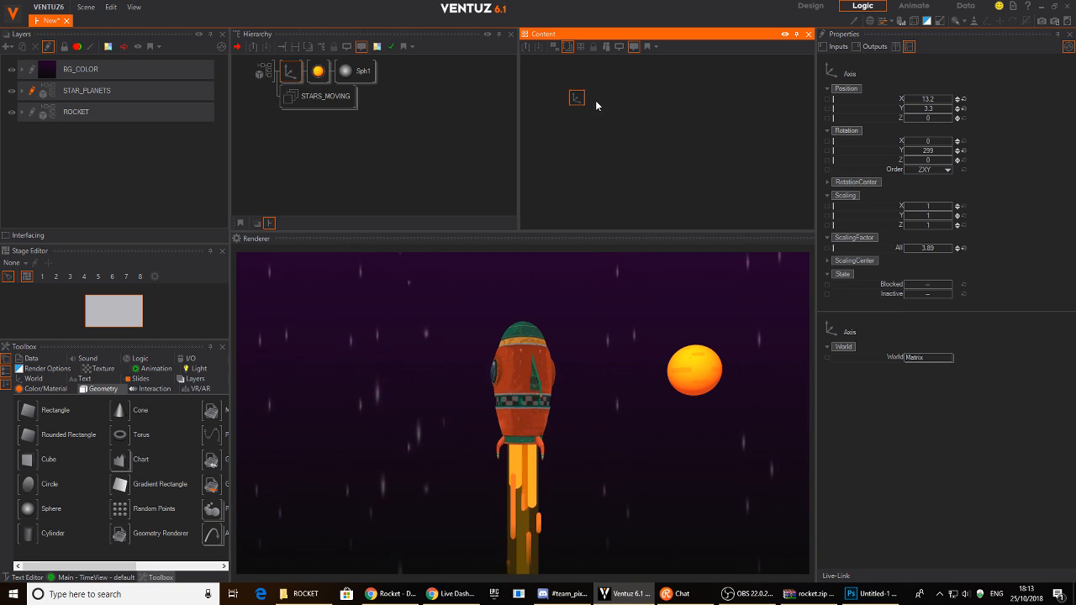
pyautogui.write('colmov')
pyautogui.press('Down')
# - Add the Mover node and bind the axis's Y rotation to it
pyautogui.press('Return')
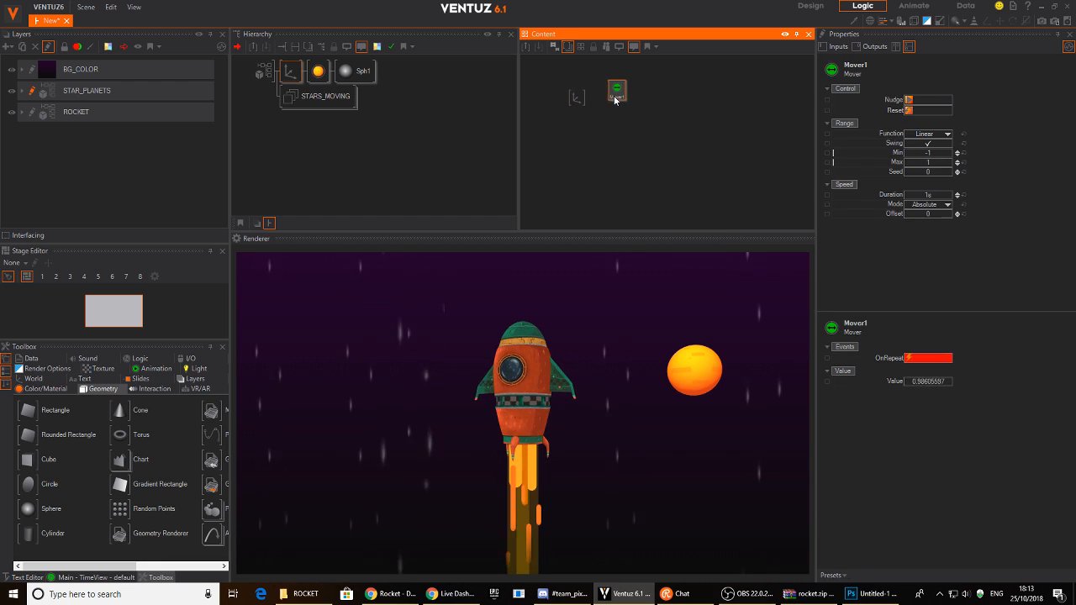
pyautogui.click(578, 98)
pyautogui.moveTo(900, 151); pyautogui.dragTo(660, 129)
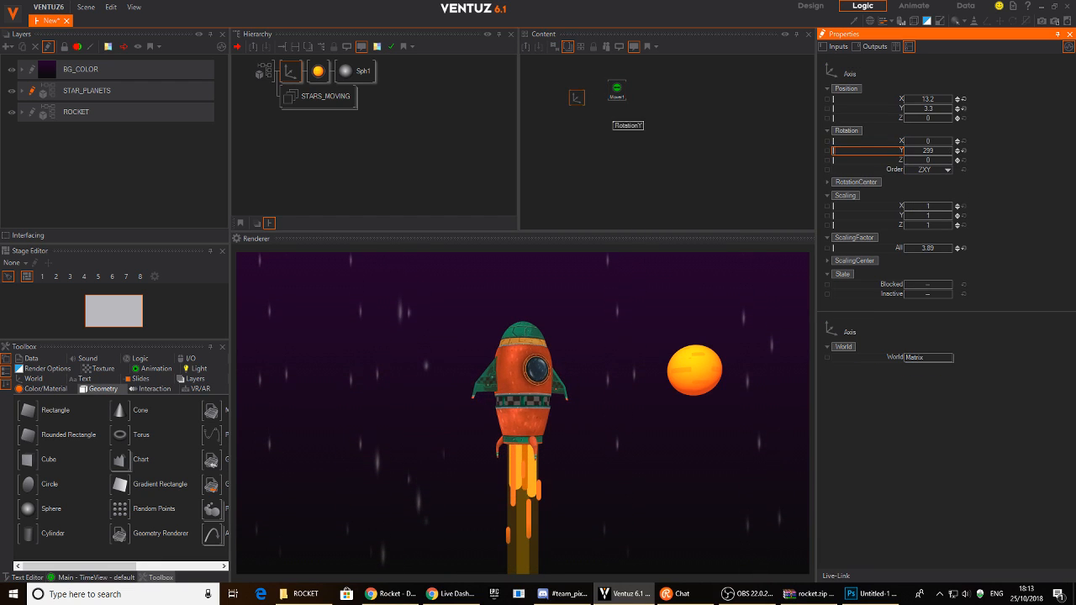
pyautogui.moveTo(616, 87); pyautogui.dragTo(614, 98)
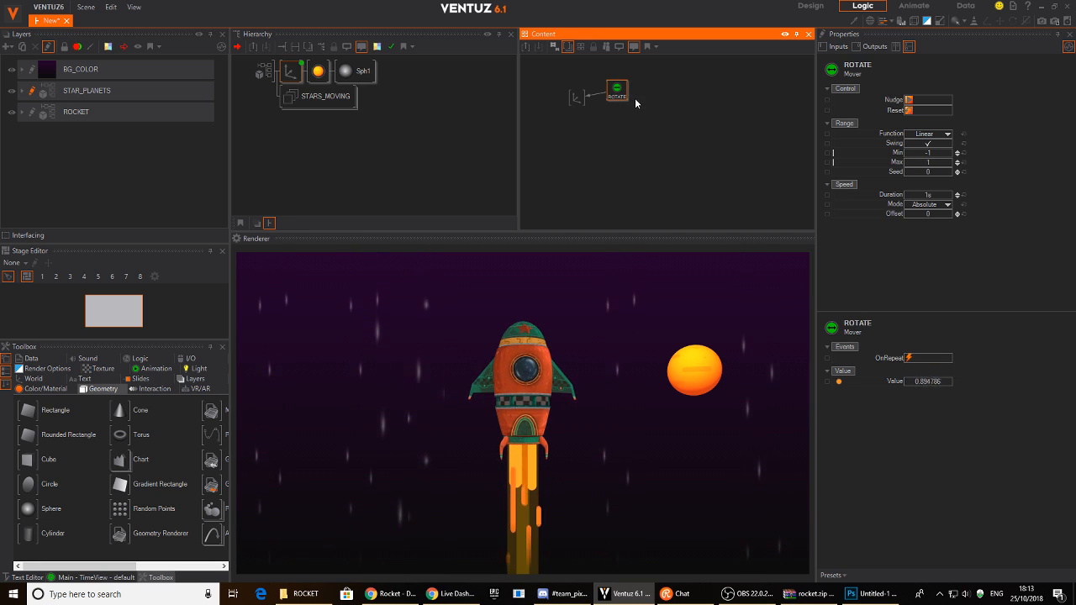
# - Add a second Mover node, Y_POS, to the Content graph
pyautogui.doubleClick(607, 117)
pyautogui.moveTo(621, 168); pyautogui.dragTo(613, 125)
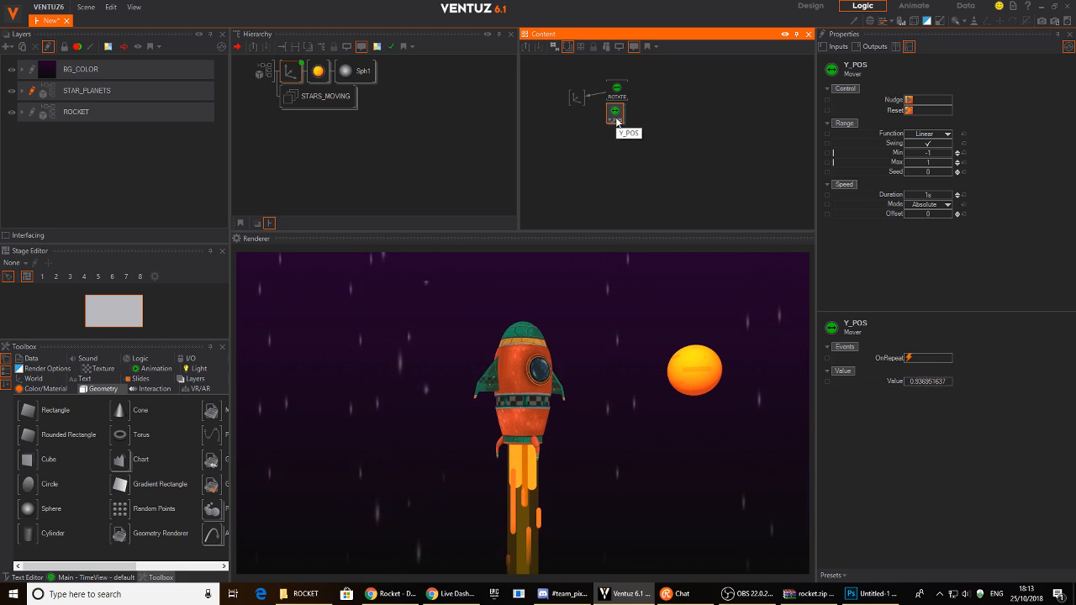
pyautogui.click(616, 143)
pyautogui.moveTo(615, 115); pyautogui.dragTo(616, 118)
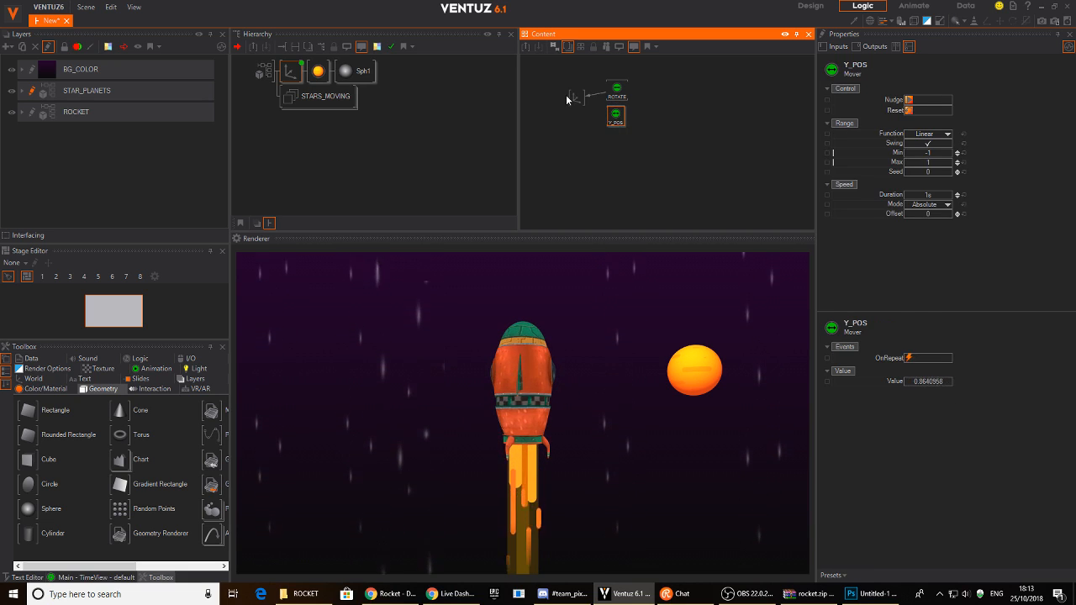
# - Apply the Rotate CW preset (360 to 0) to the ROTATE mover with an 8.5 s duration
pyautogui.click(575, 99)
pyautogui.click(615, 99)
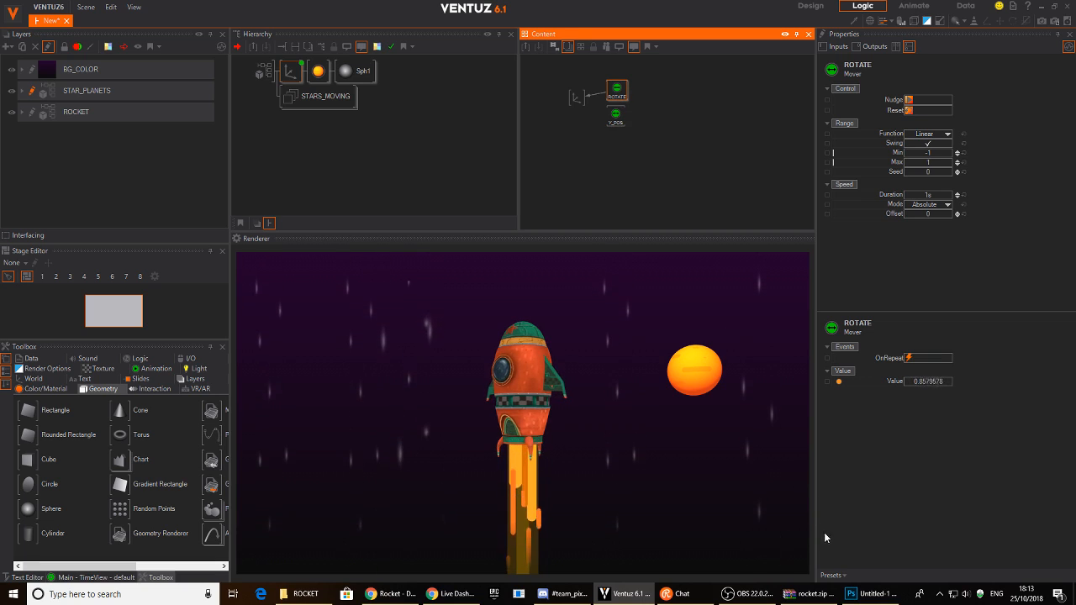
pyautogui.click(828, 576)
pyautogui.click(869, 514)
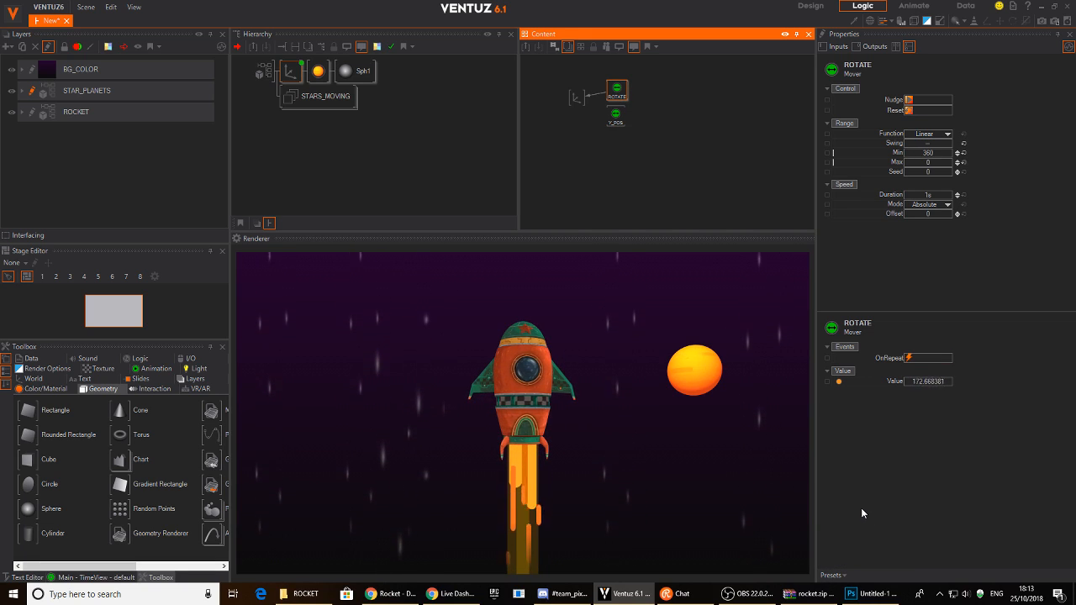
pyautogui.click(933, 198)
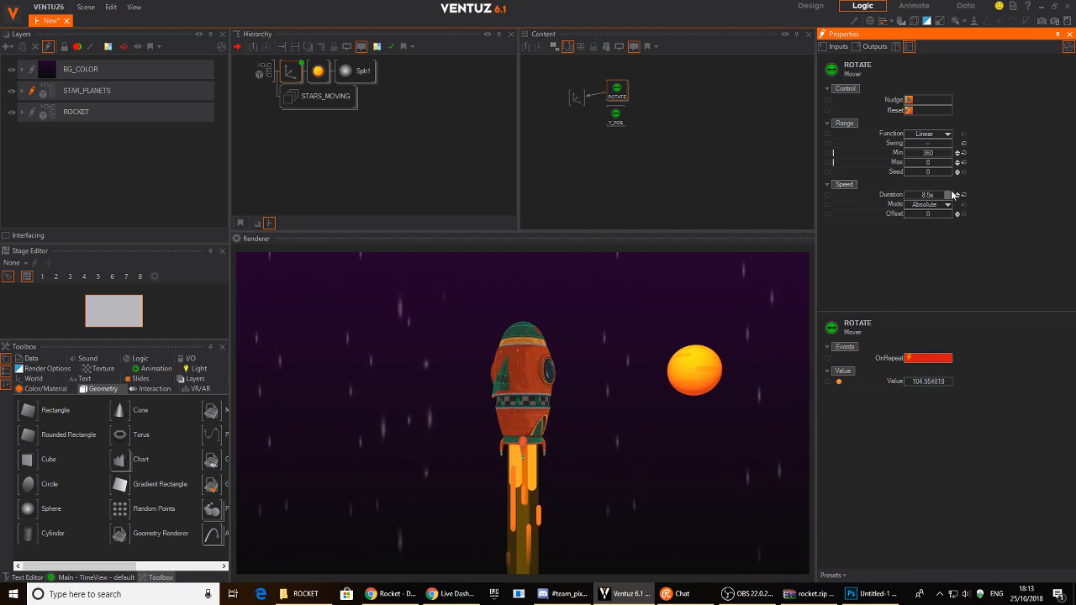
pyautogui.click(620, 113)
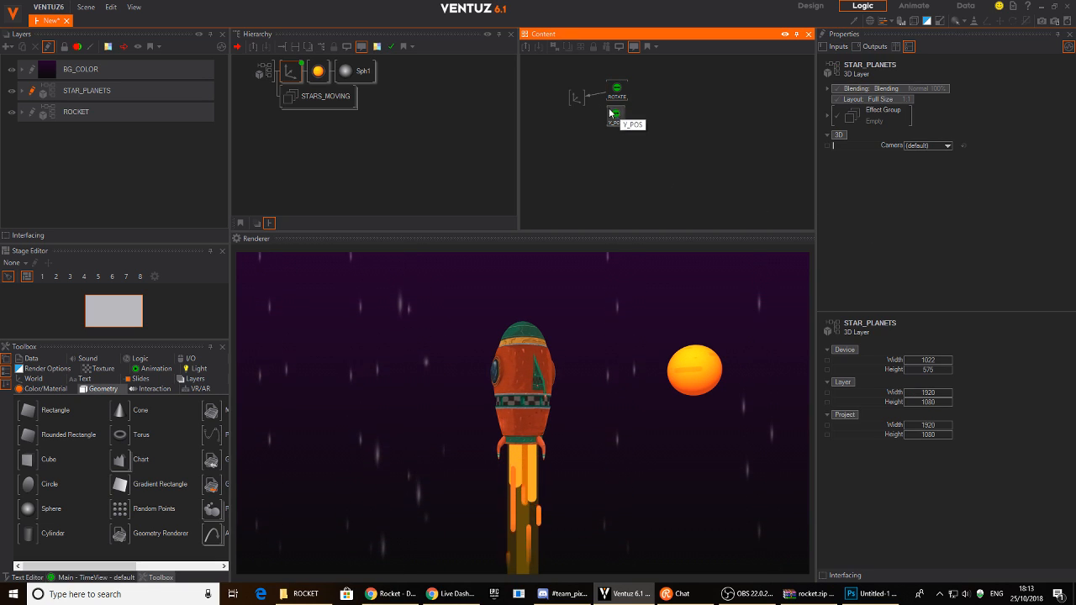
pyautogui.click(616, 116)
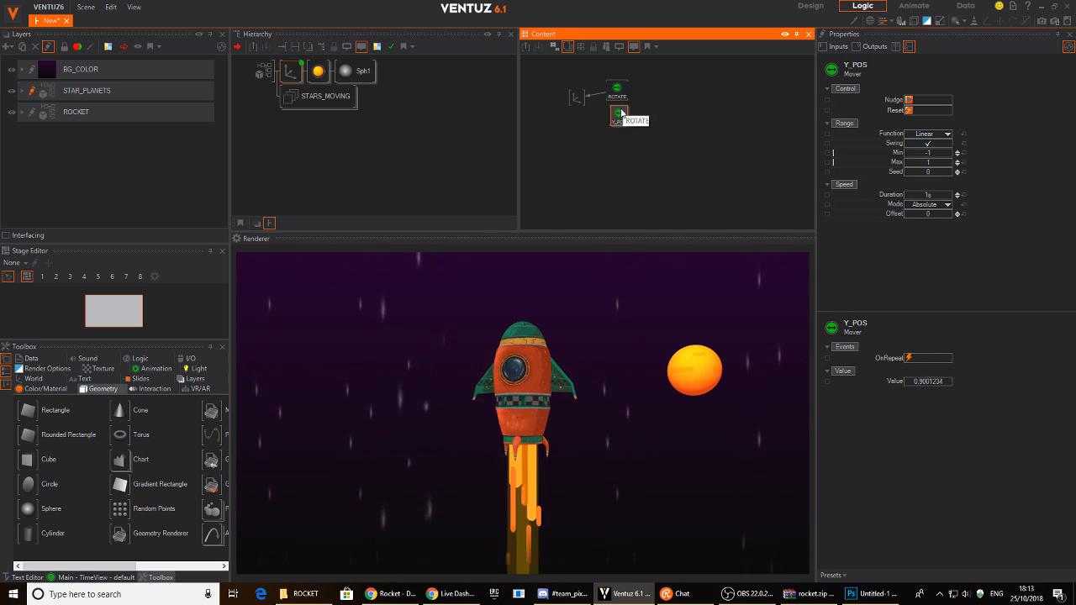
pyautogui.click(571, 111)
# - Drag the planet axis's Position Y up and down to test heights
pyautogui.click(576, 97)
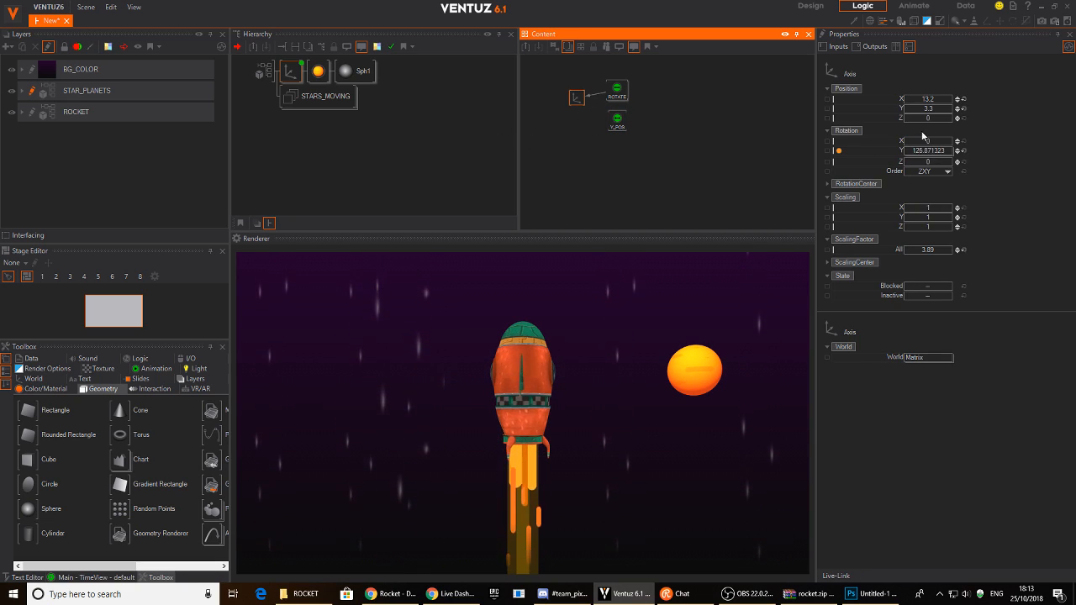
pyautogui.moveTo(923, 116); pyautogui.dragTo(954, 116)
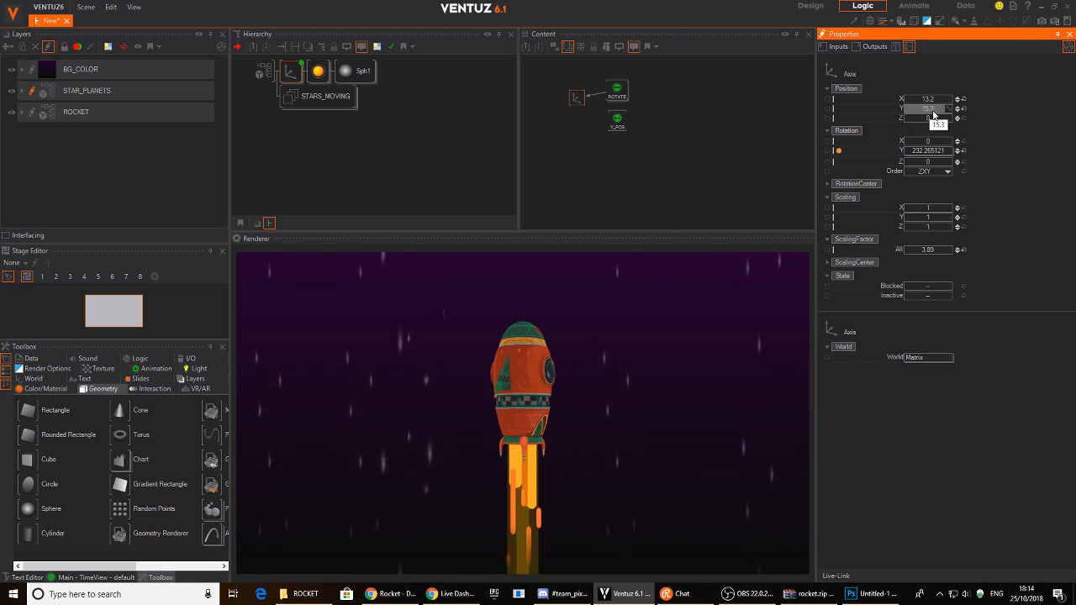
pyautogui.moveTo(927, 115); pyautogui.dragTo(905, 116)
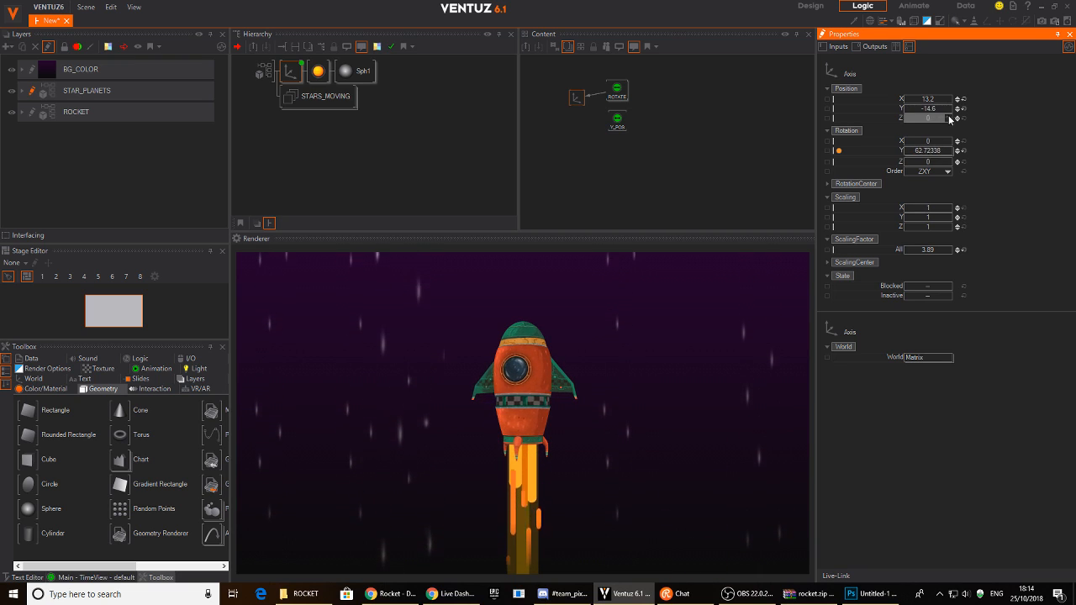
pyautogui.moveTo(929, 114)
pyautogui.mouseDown()
pyautogui.moveTo(951, 108)
pyautogui.moveTo(932, 117)
pyautogui.mouseUp()
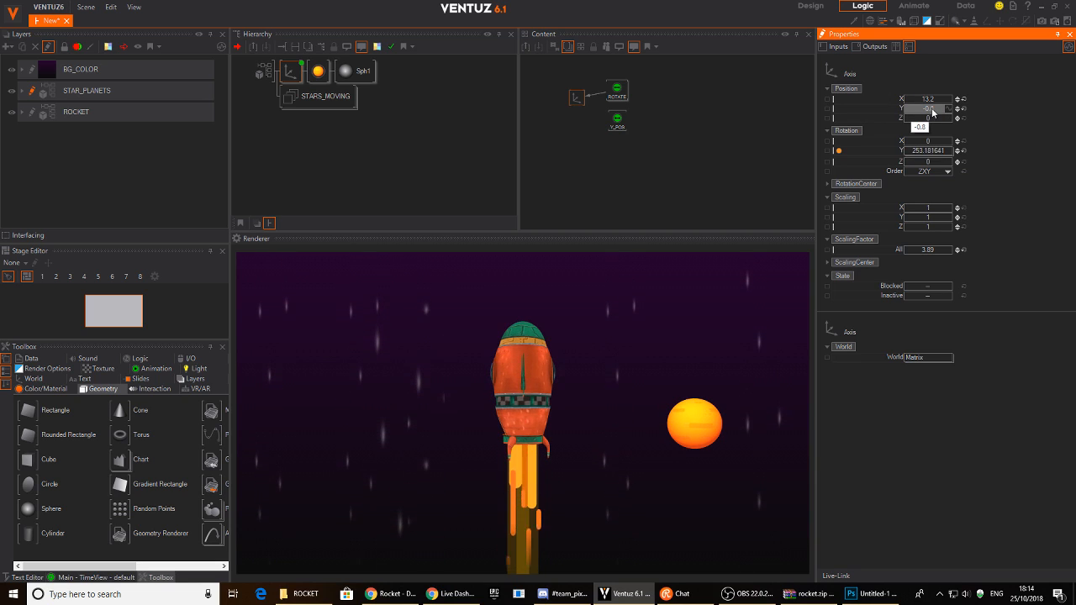
# - Set the Y_POS mover range to Min 14 and Max -14
pyautogui.click(616, 119)
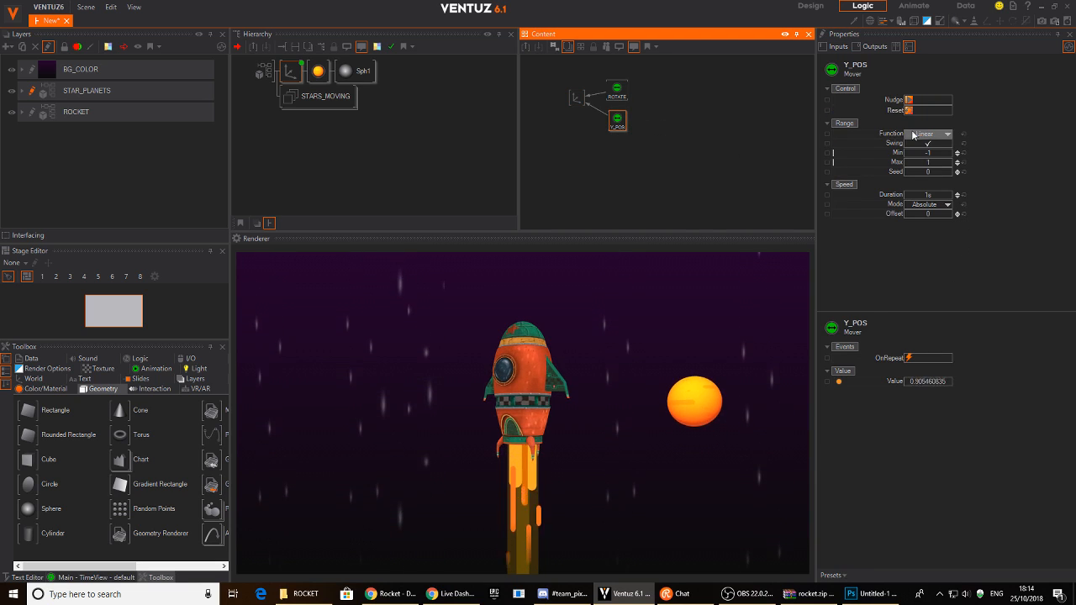
pyautogui.doubleClick(927, 152)
pyautogui.write('14')
pyautogui.press('Return')
pyautogui.doubleClick(928, 162)
pyautogui.write('-1')
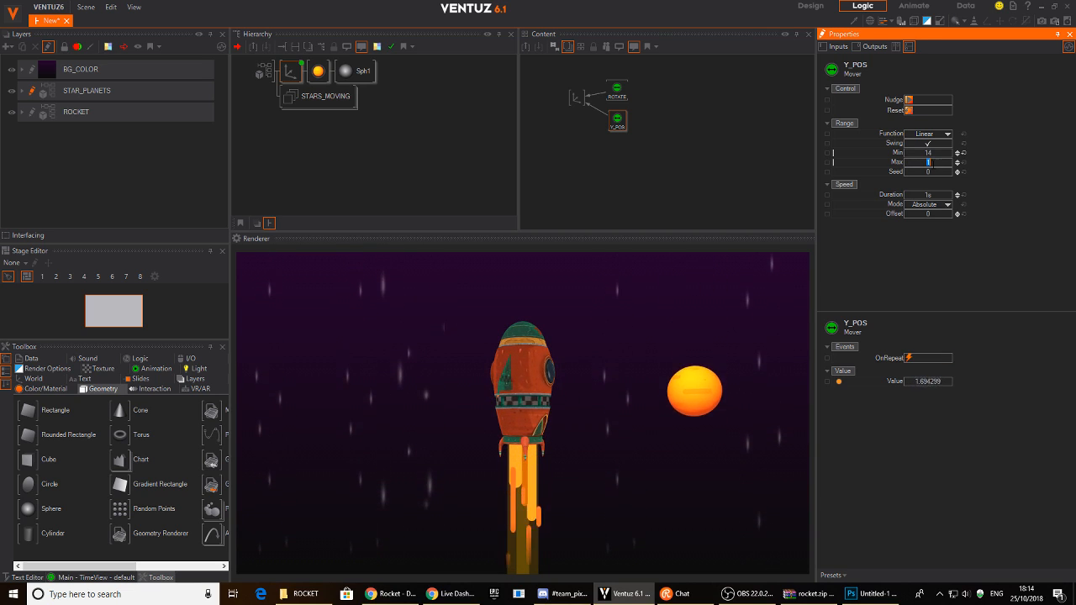
pyautogui.write('4')
pyautogui.press('Return')
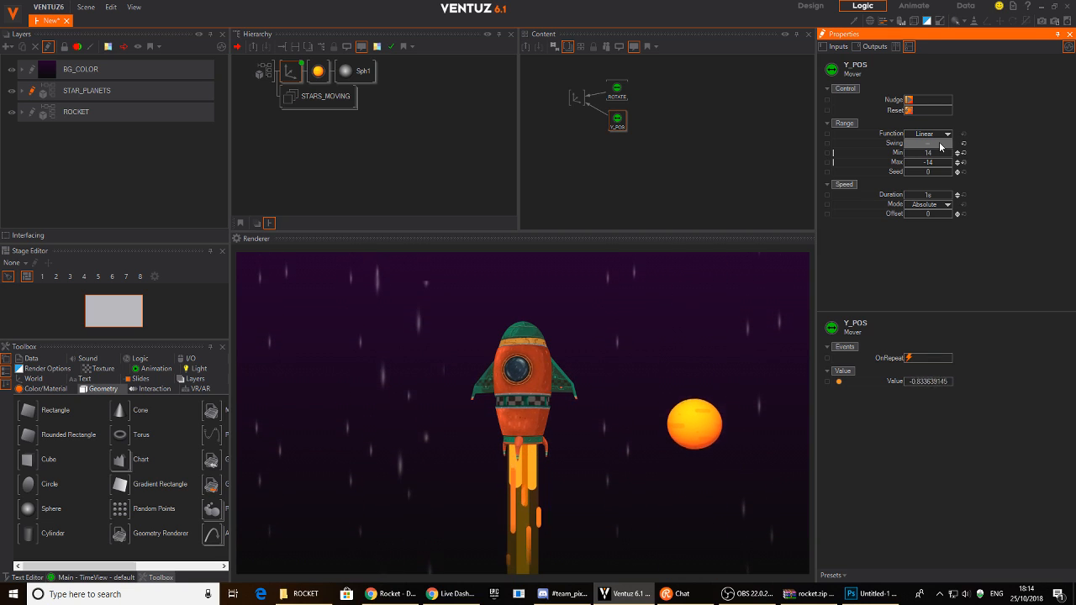
# - Set the Y_POS mover duration to 8.4 s
pyautogui.doubleClick(937, 194)
pyautogui.write('4.5')
pyautogui.press('Return')
pyautogui.moveTo(943, 195); pyautogui.dragTo(924, 198)
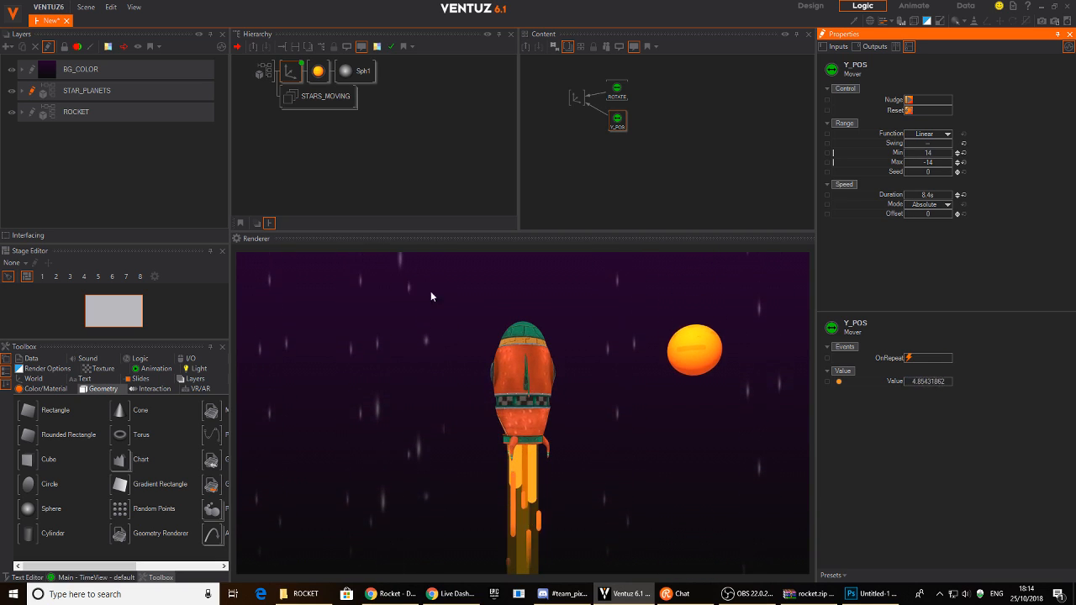
pyautogui.doubleClick(324, 98)
pyautogui.scroll(1, 315, 133)
# - Merge the planet's Axis into a container named PLANET1
pyautogui.doubleClick(308, 97)
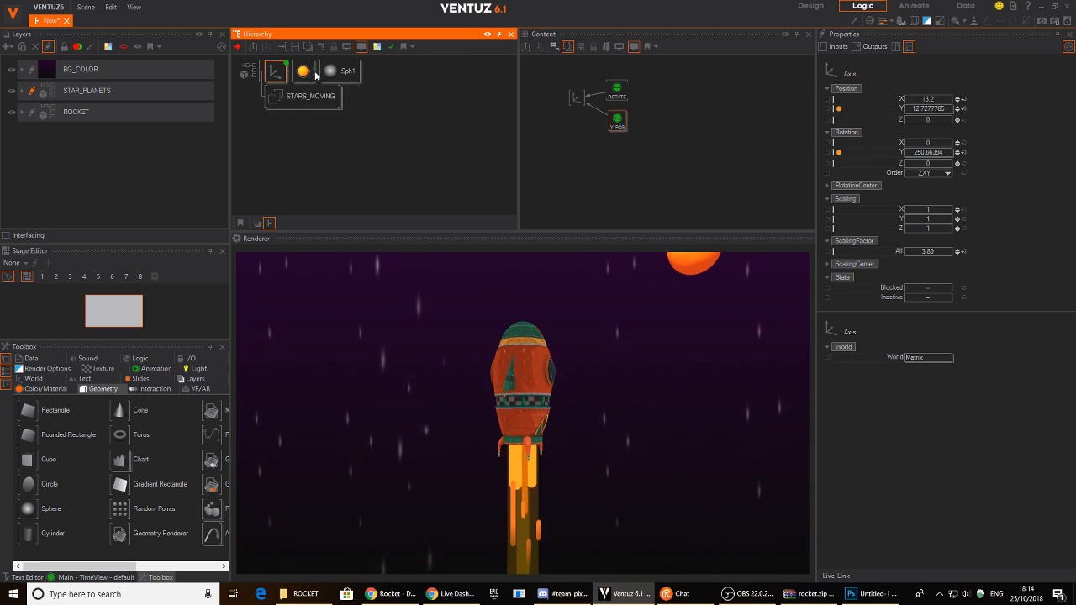
pyautogui.click(274, 74)
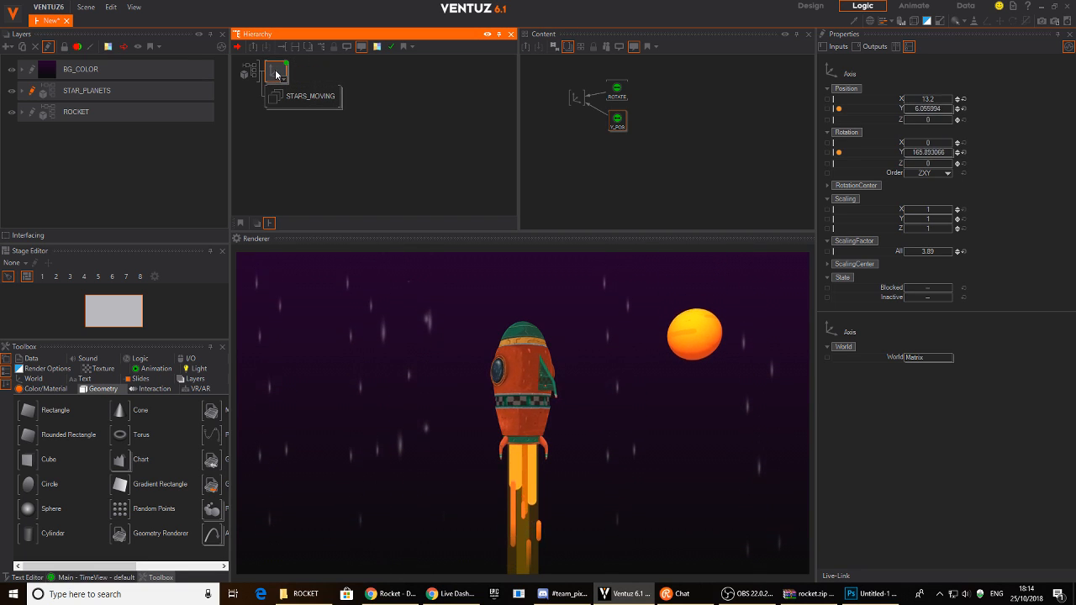
pyautogui.rightClick(271, 69)
pyautogui.click(273, 71)
pyautogui.click(274, 73)
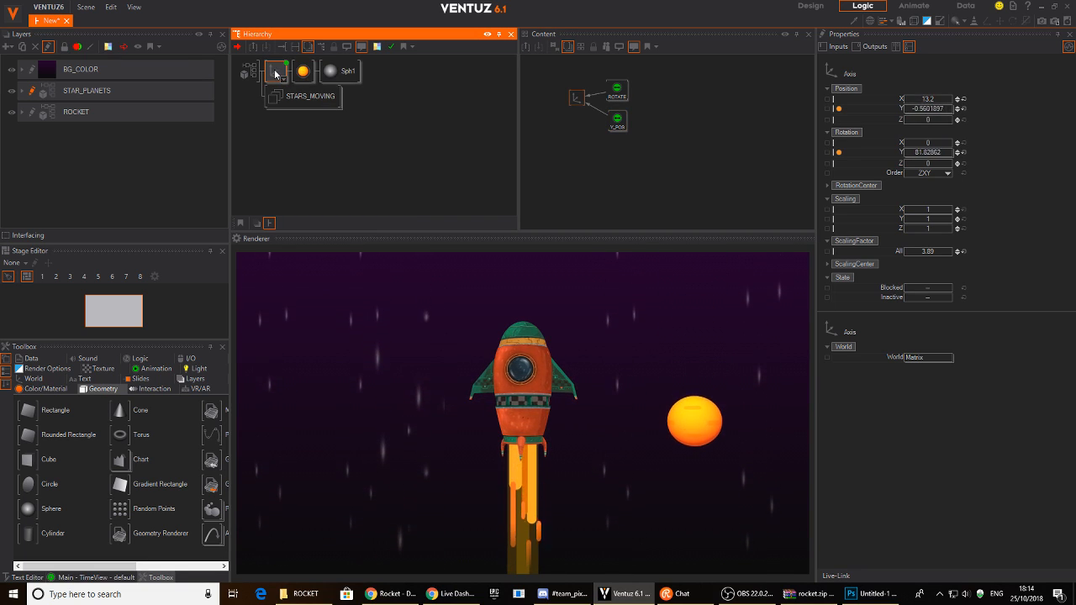
pyautogui.rightClick(274, 74)
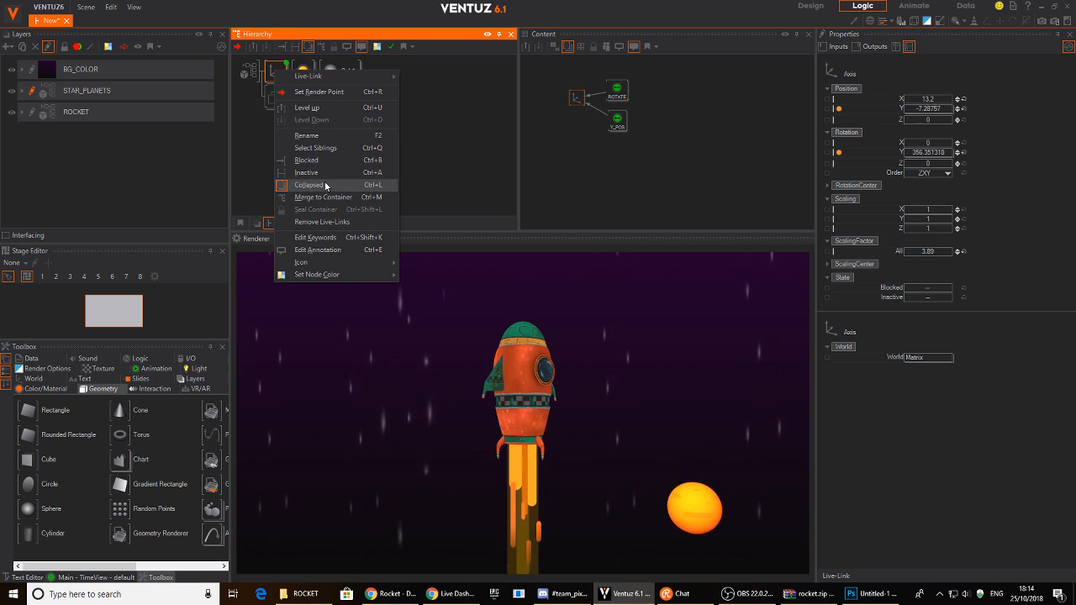
pyautogui.click(324, 196)
pyautogui.doubleClick(274, 74)
pyautogui.write('PLANET1')
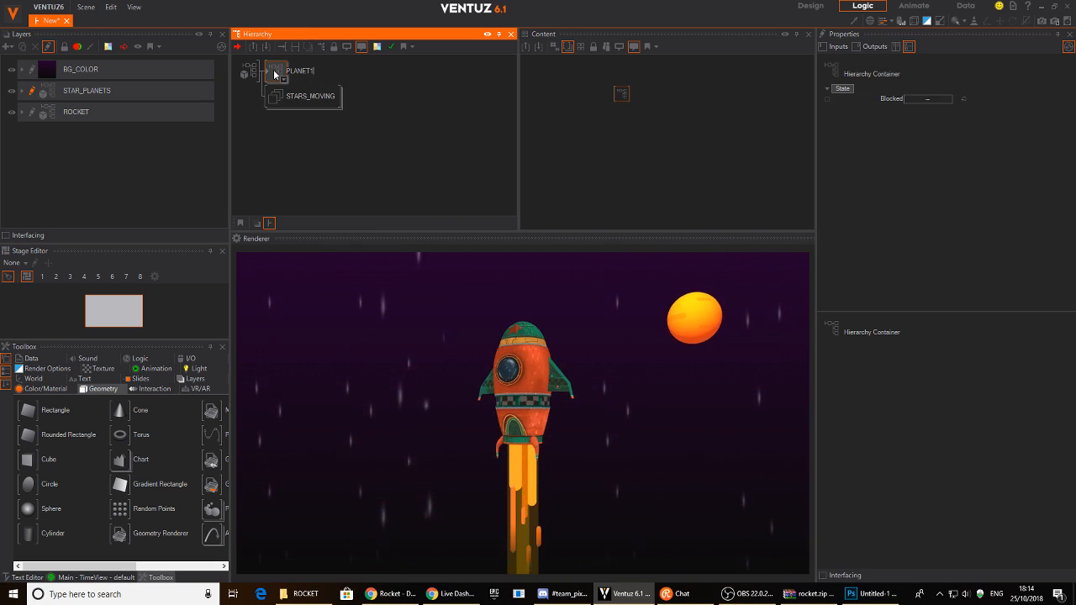
pyautogui.press('Return')
# - Inside PLANET1, expose the axis position and Y_POS duration, offset, Min and Max
pyautogui.doubleClick(272, 73)
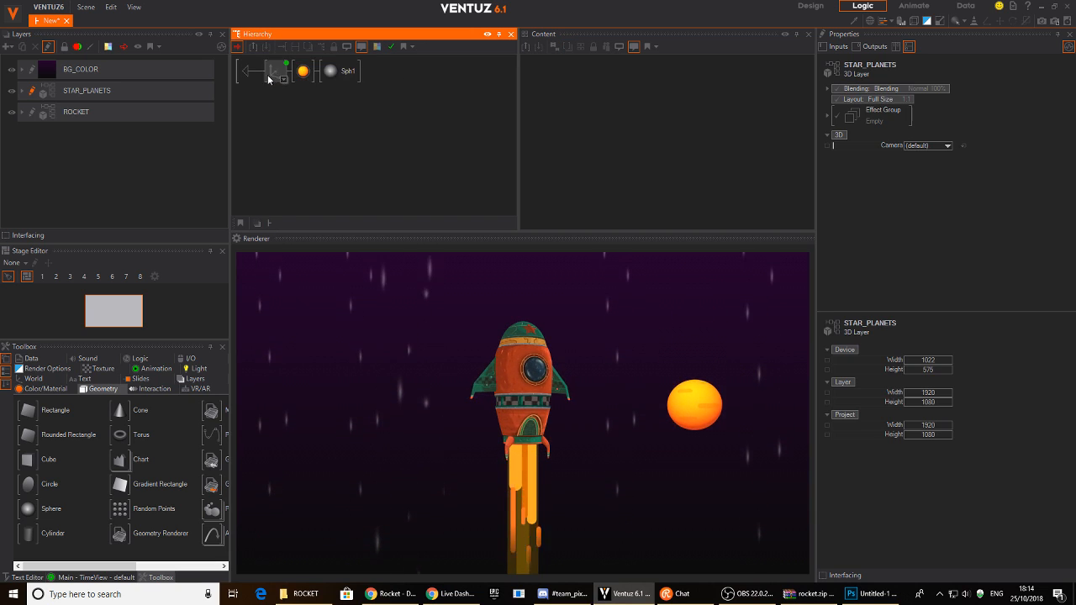
pyautogui.click(275, 72)
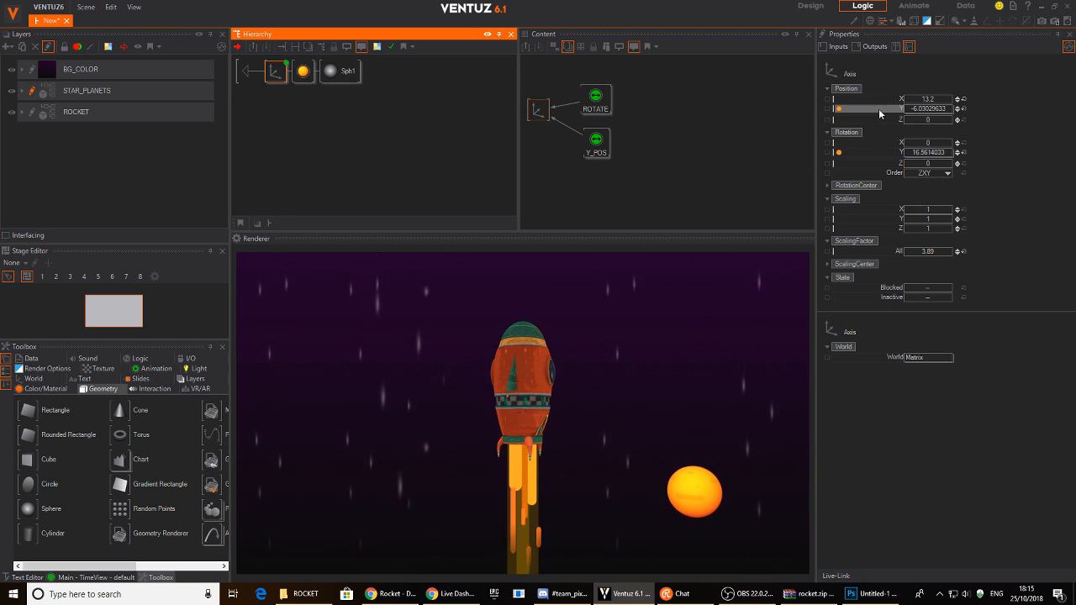
pyautogui.click(828, 99)
pyautogui.click(614, 156)
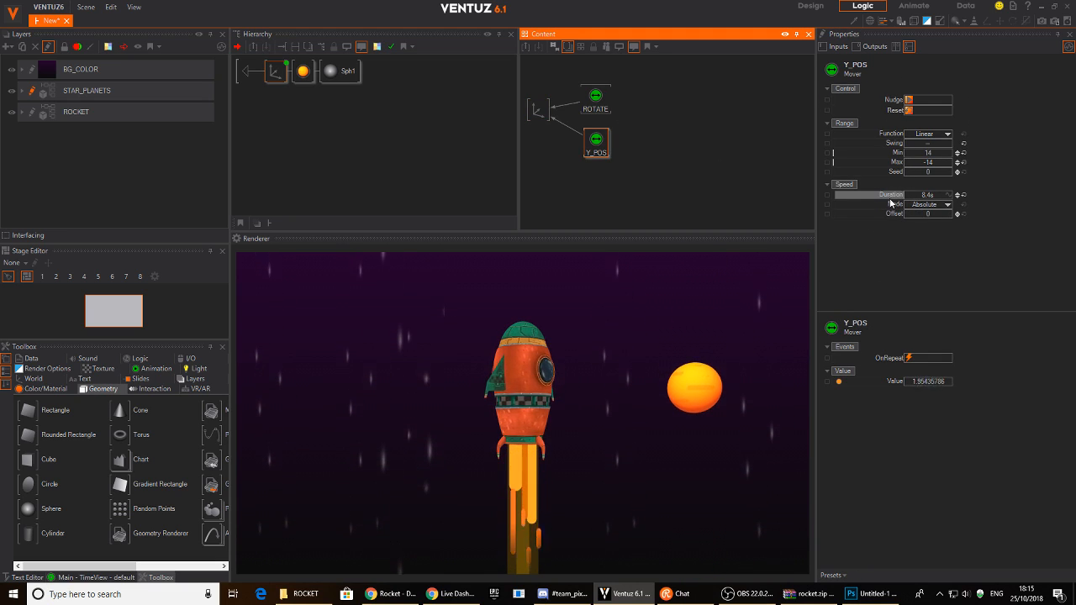
pyautogui.click(828, 195)
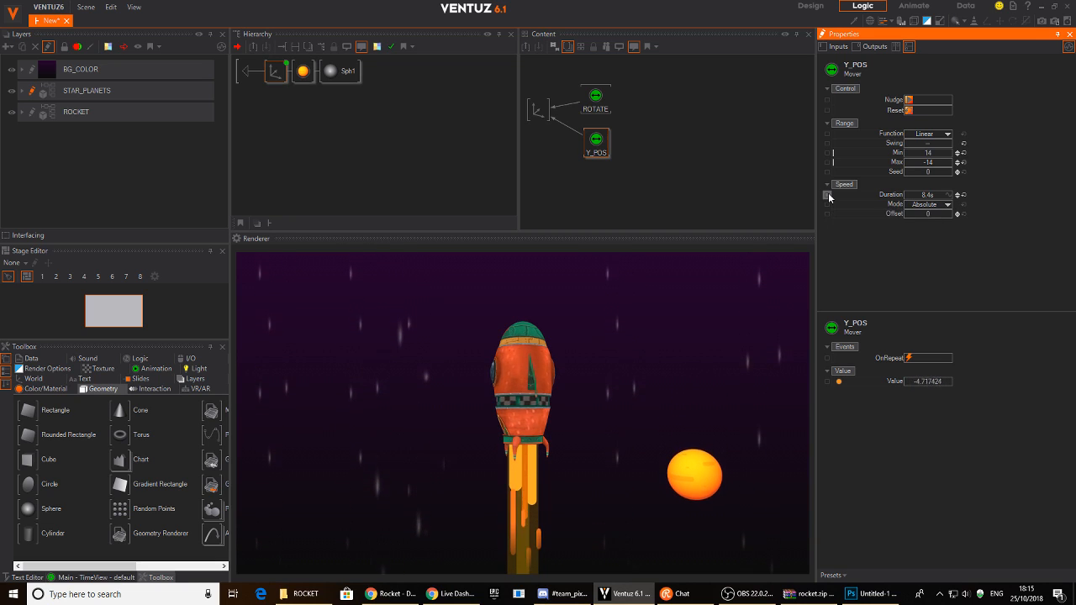
pyautogui.click(827, 214)
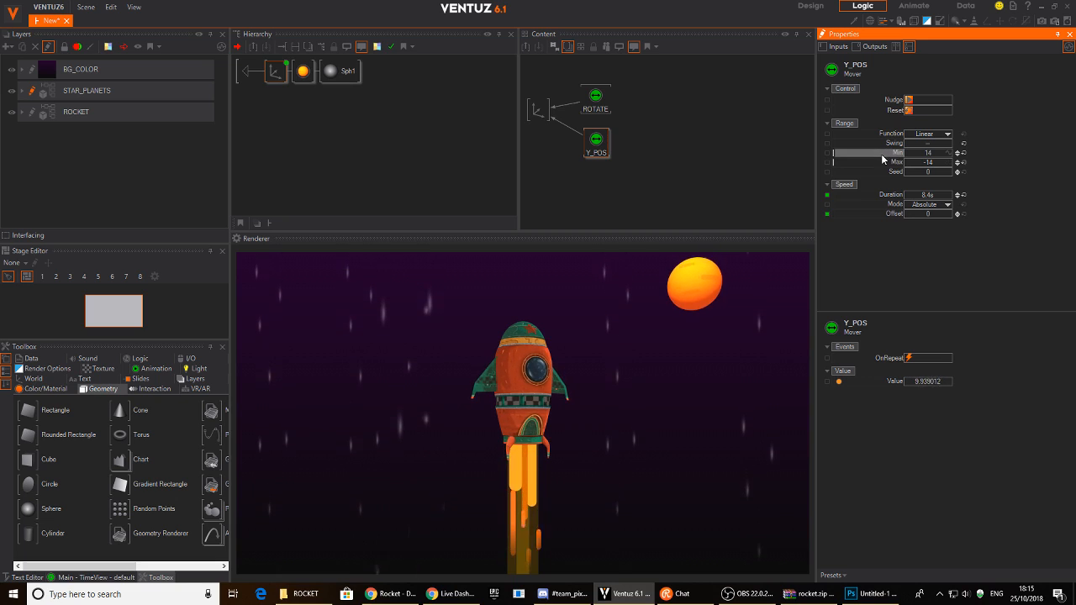
pyautogui.click(828, 153)
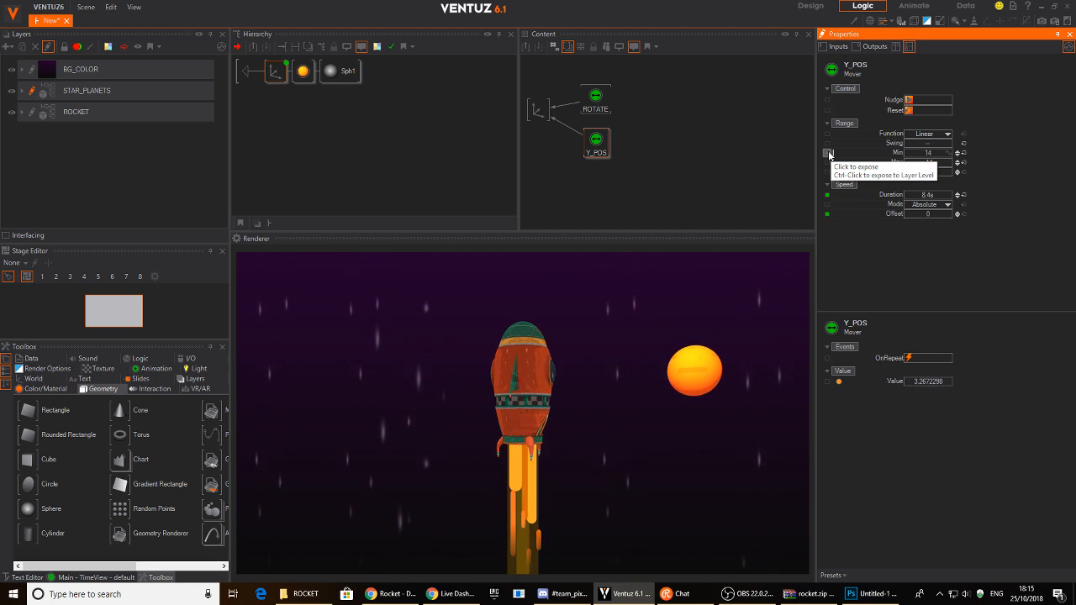
pyautogui.click(828, 162)
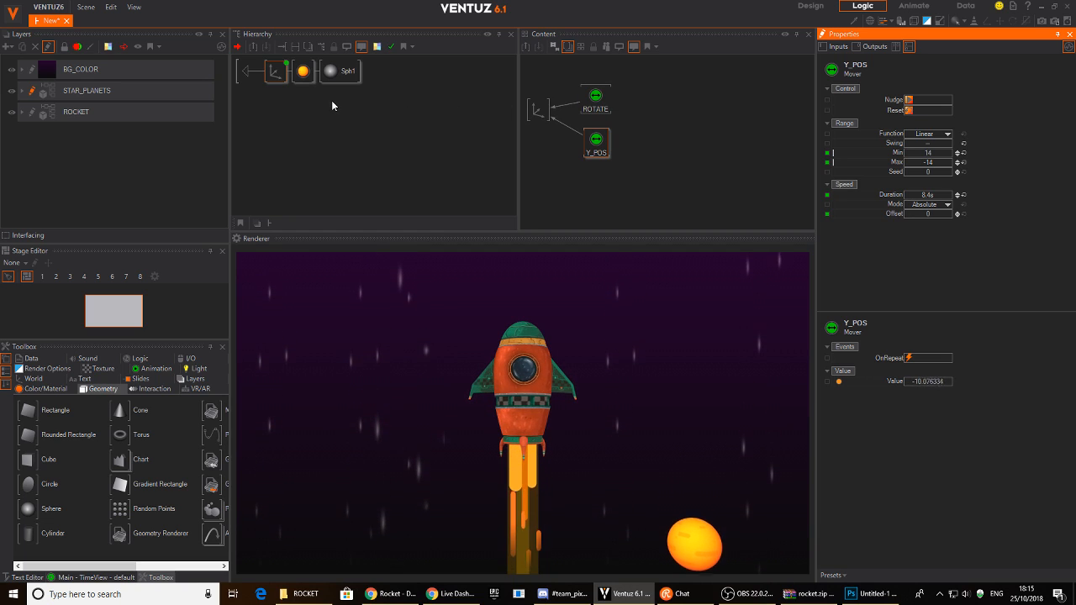
# - Expose the material's base and emissive colours, then return above PLANET1
pyautogui.click(304, 72)
pyautogui.moveTo(673, 72); pyautogui.dragTo(663, 84)
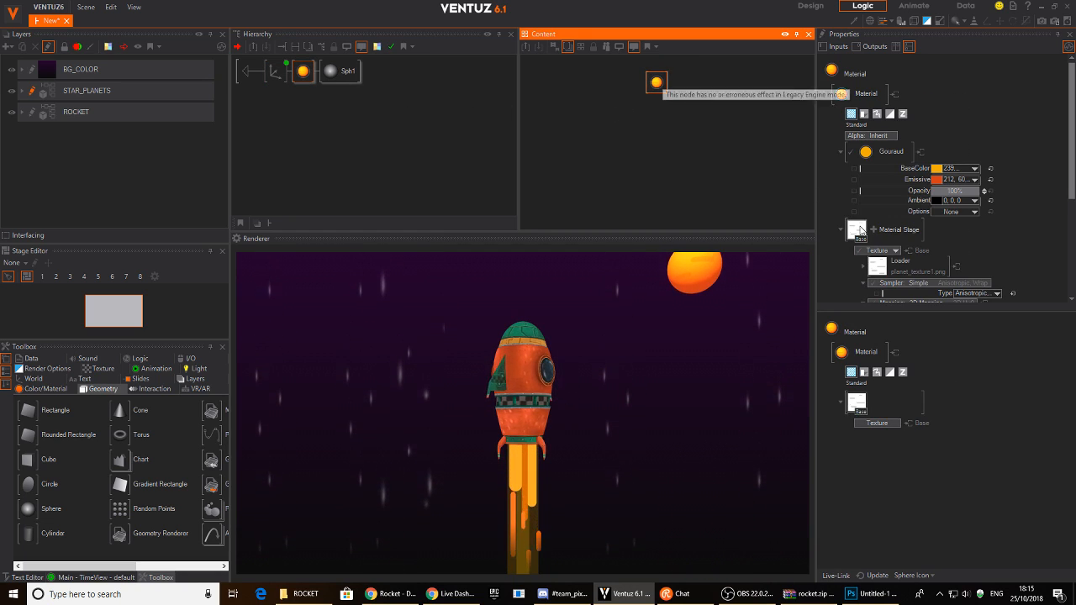
pyautogui.click(853, 169)
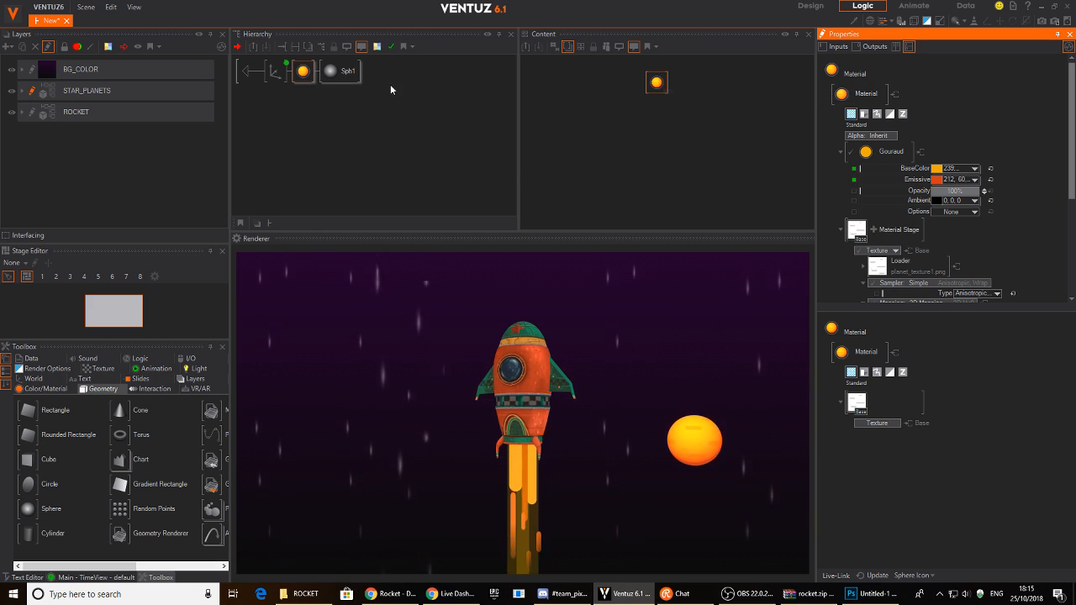
pyautogui.click(249, 71)
# - Duplicate PLANET1 as PLANET2 and move it left to Position X -13.9
pyautogui.click(285, 74)
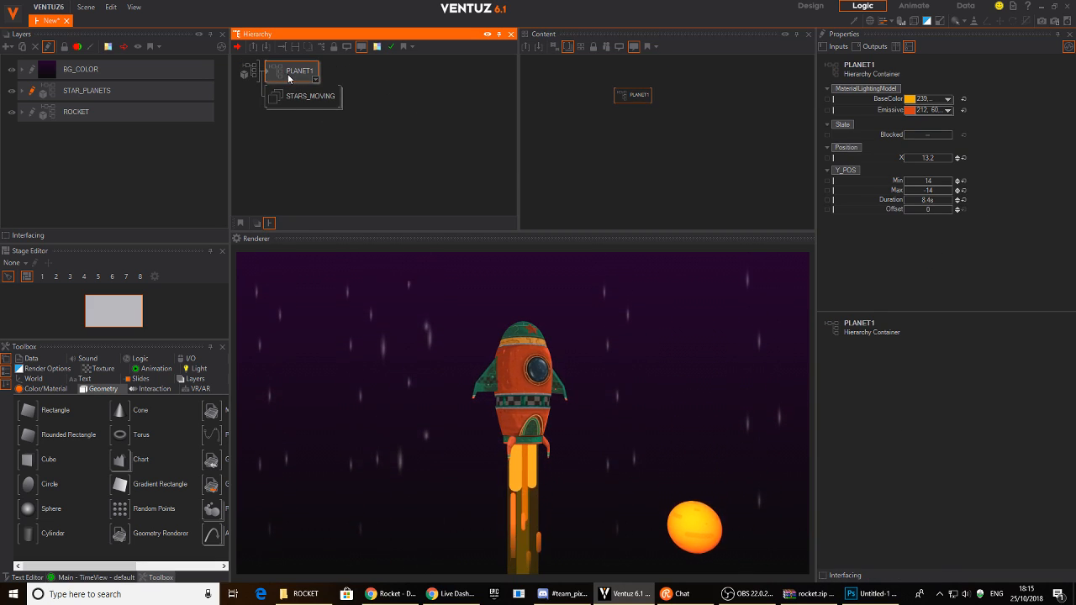
pyautogui.keyDown('ctrl'); pyautogui.moveTo(283, 67); pyautogui.dragTo(285, 96); pyautogui.keyUp('ctrl')
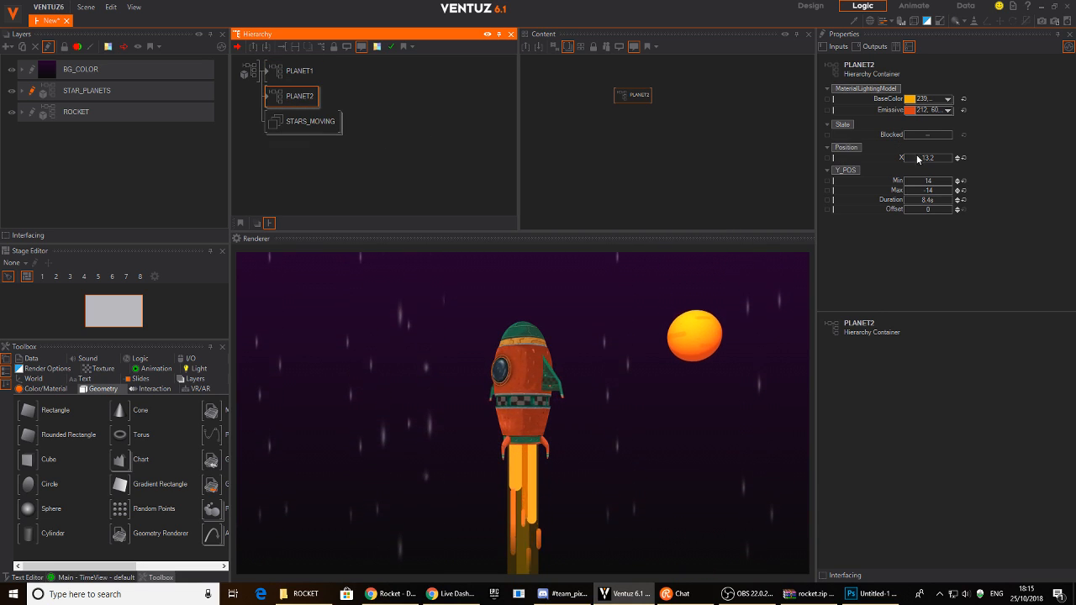
pyautogui.moveTo(930, 156); pyautogui.dragTo(909, 153)
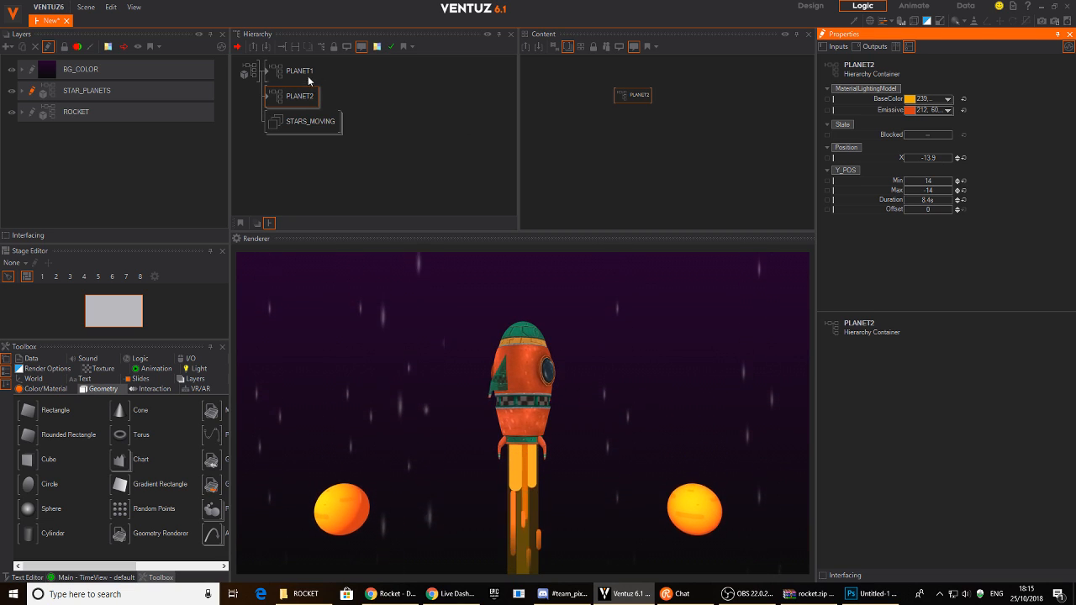
# - Publish the planet axis node's ScalingFactor as a container property
pyautogui.click(267, 74)
pyautogui.doubleClick(267, 74)
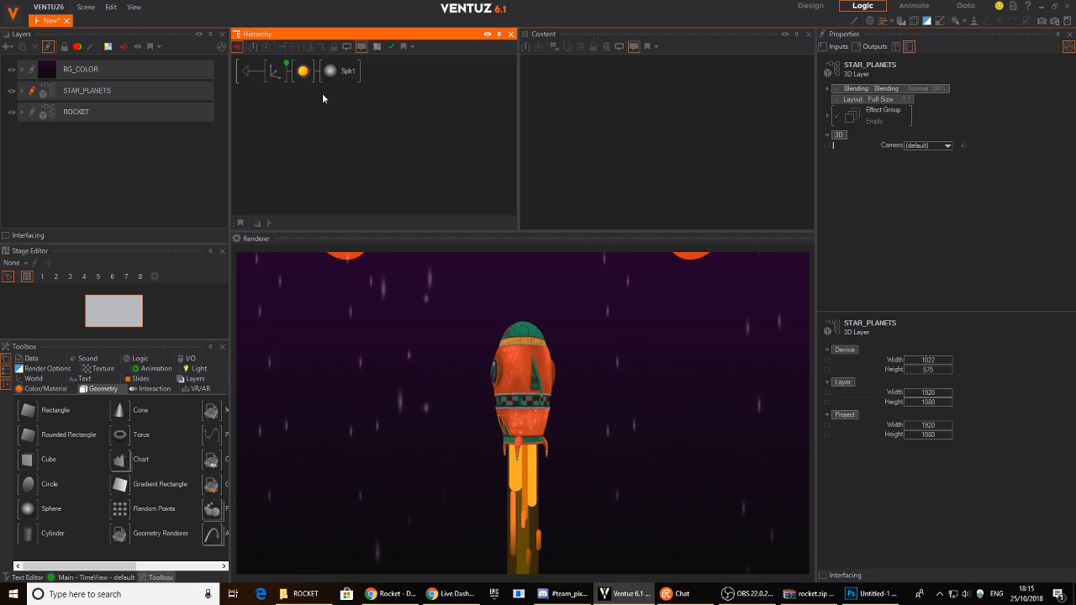
pyautogui.click(278, 74)
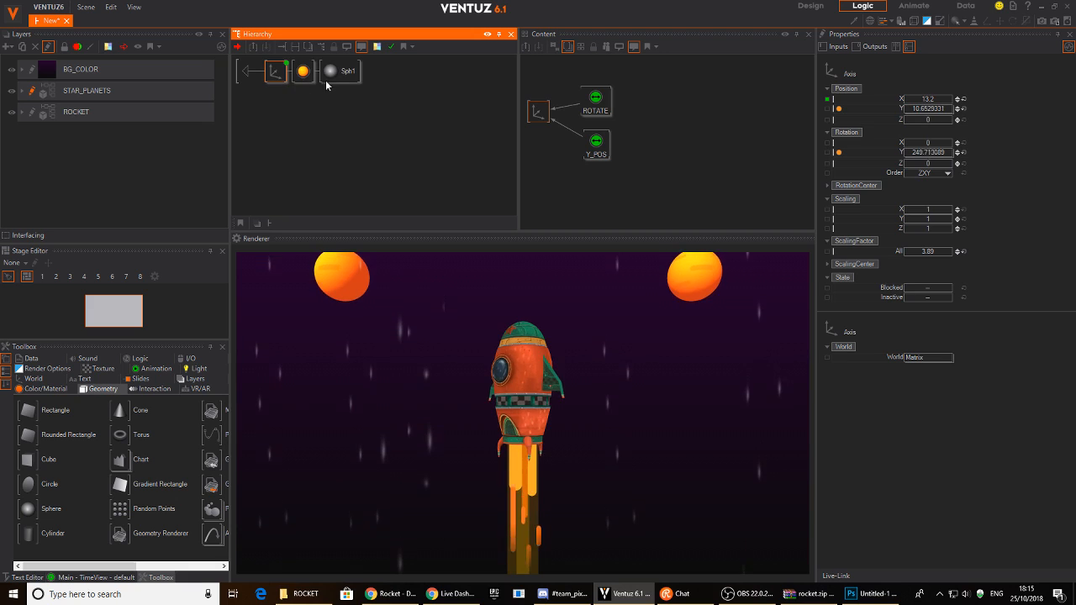
pyautogui.click(538, 111)
pyautogui.click(832, 251)
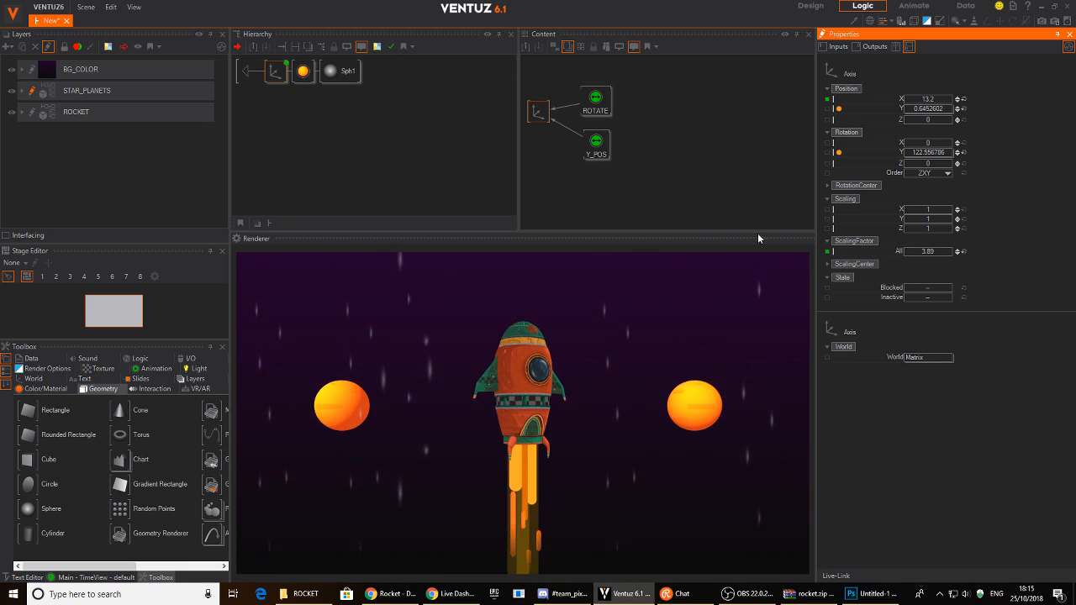
pyautogui.click(243, 71)
# - Set PLANET2's published ScalingFactor to 2.27
pyautogui.click(294, 72)
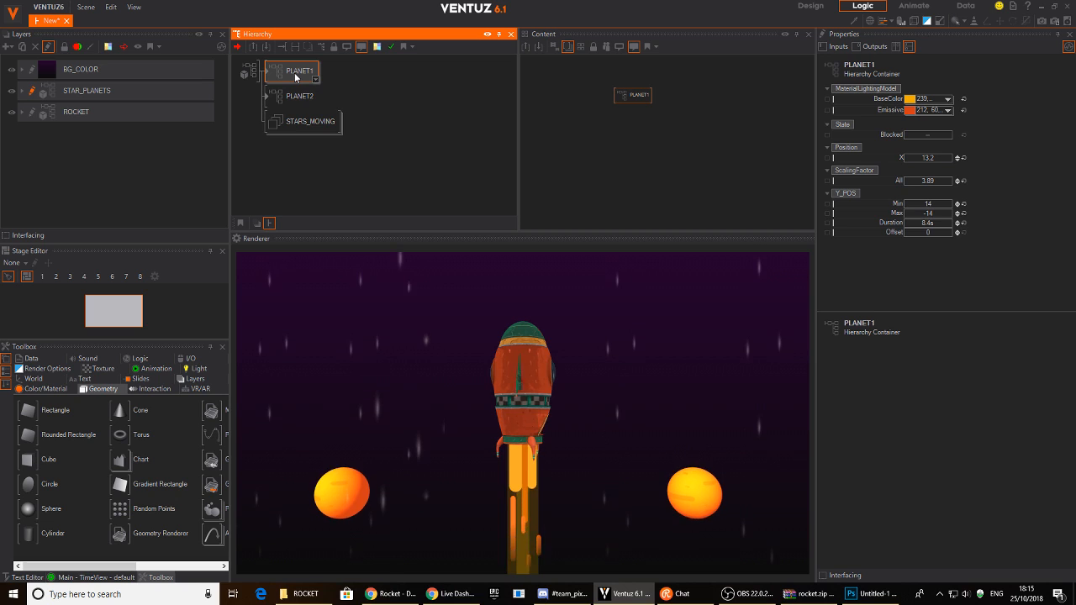
pyautogui.rightClick(294, 73)
pyautogui.click(296, 98)
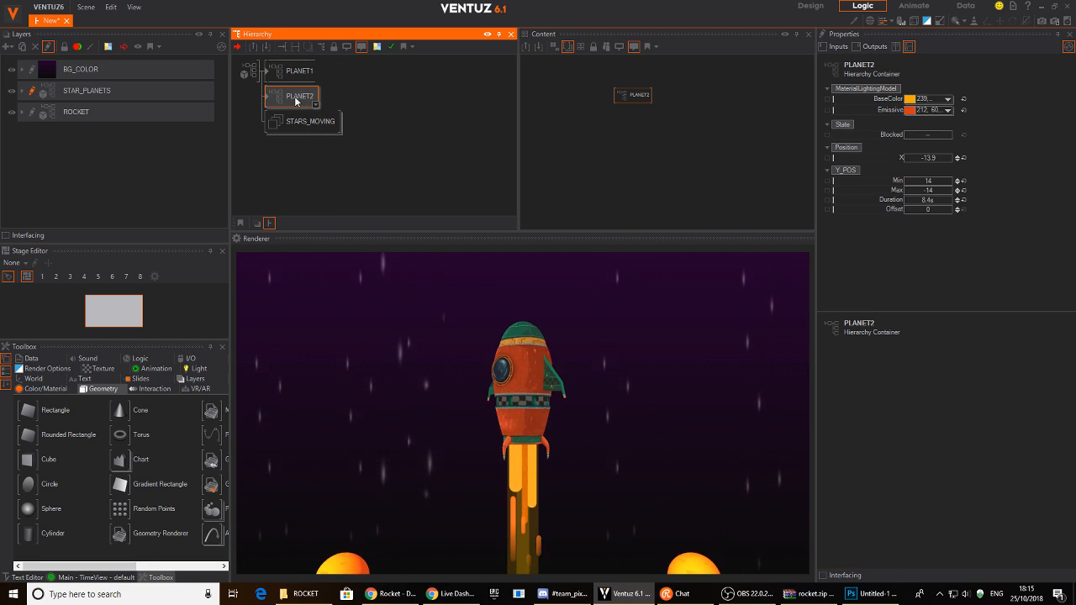
pyautogui.rightClick(285, 96)
pyautogui.click(312, 102)
pyautogui.click(300, 71)
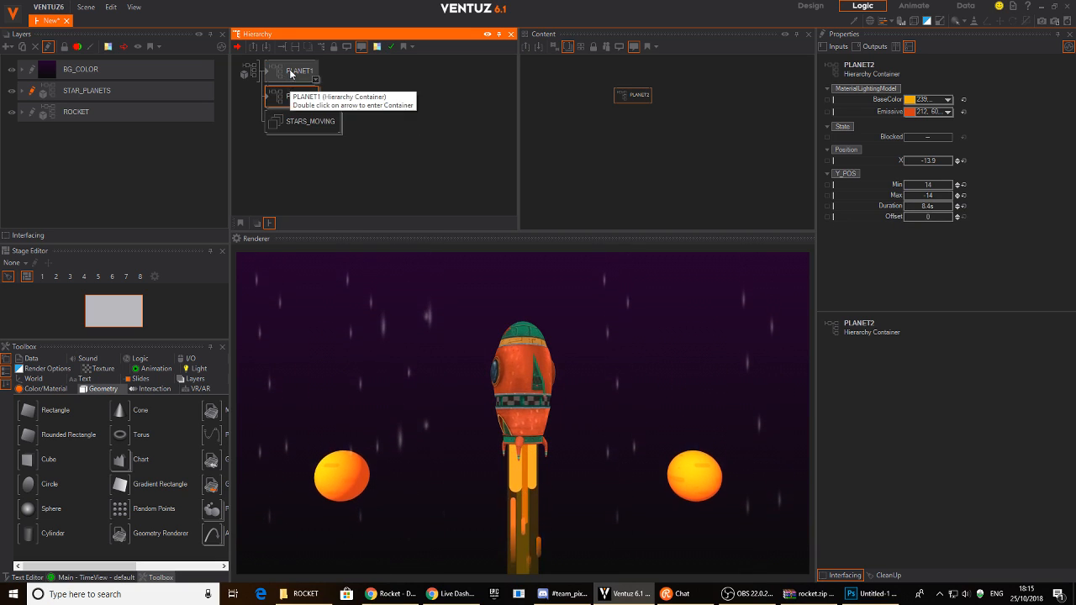
pyautogui.click(300, 96)
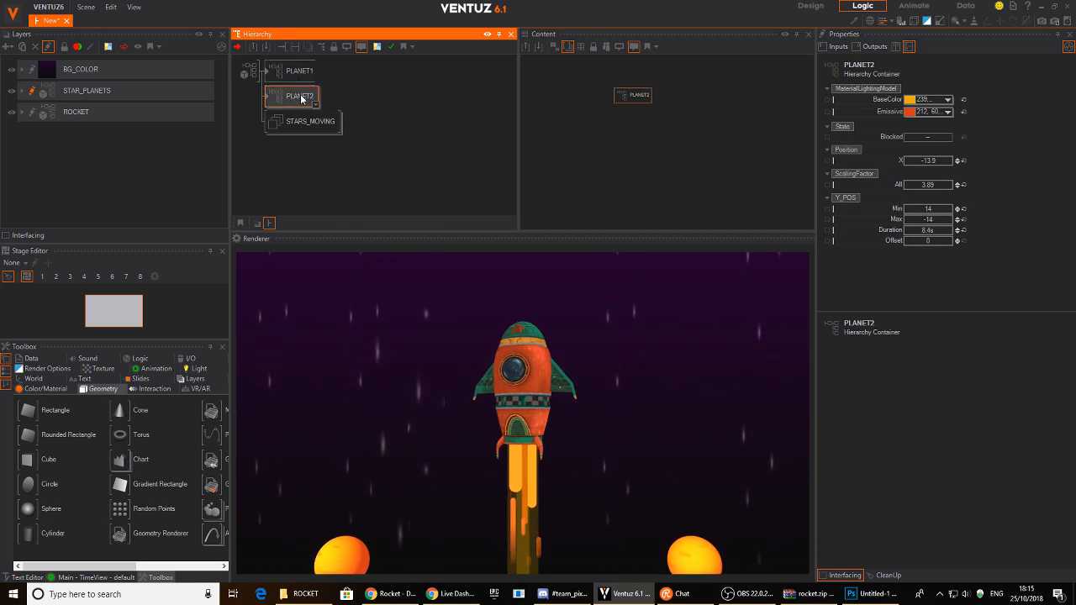
pyautogui.click(929, 185)
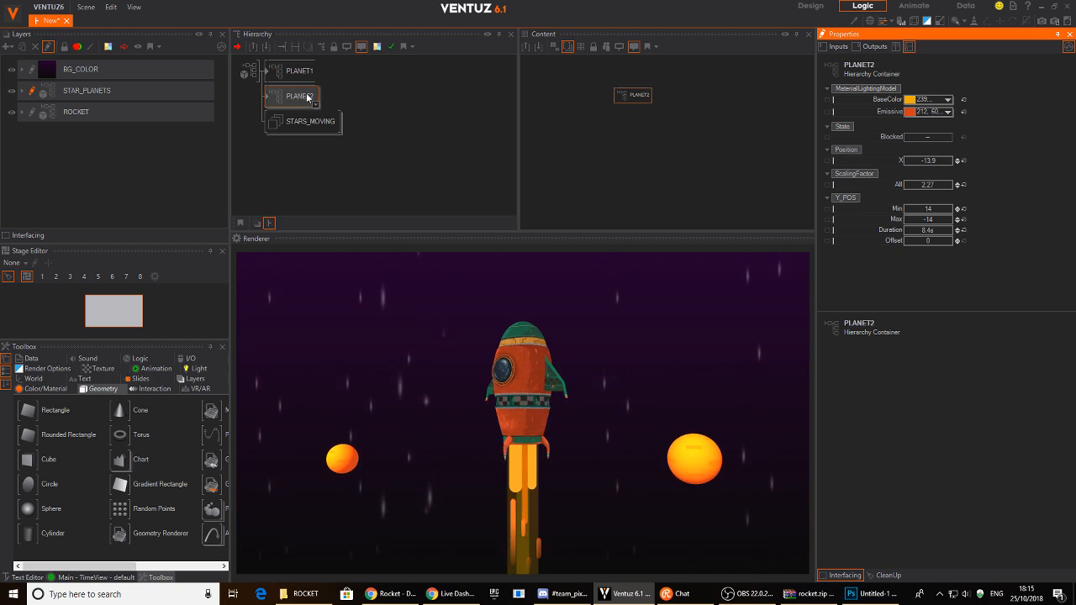
pyautogui.doubleClick(270, 98)
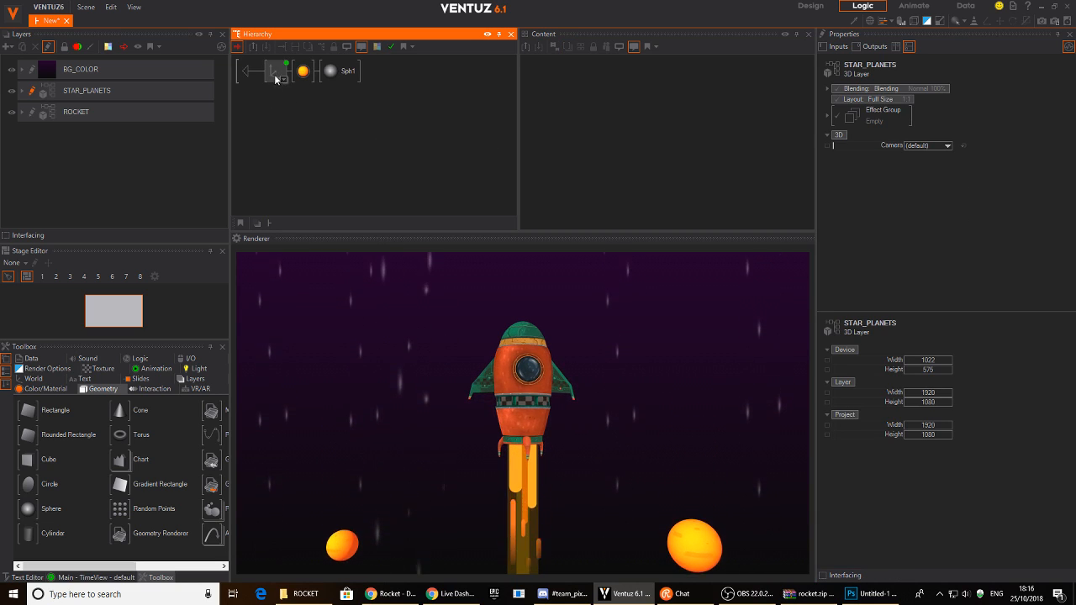
# - Make PLANET2's BaseColor a dark blue
pyautogui.click(248, 73)
pyautogui.doubleClick(249, 75)
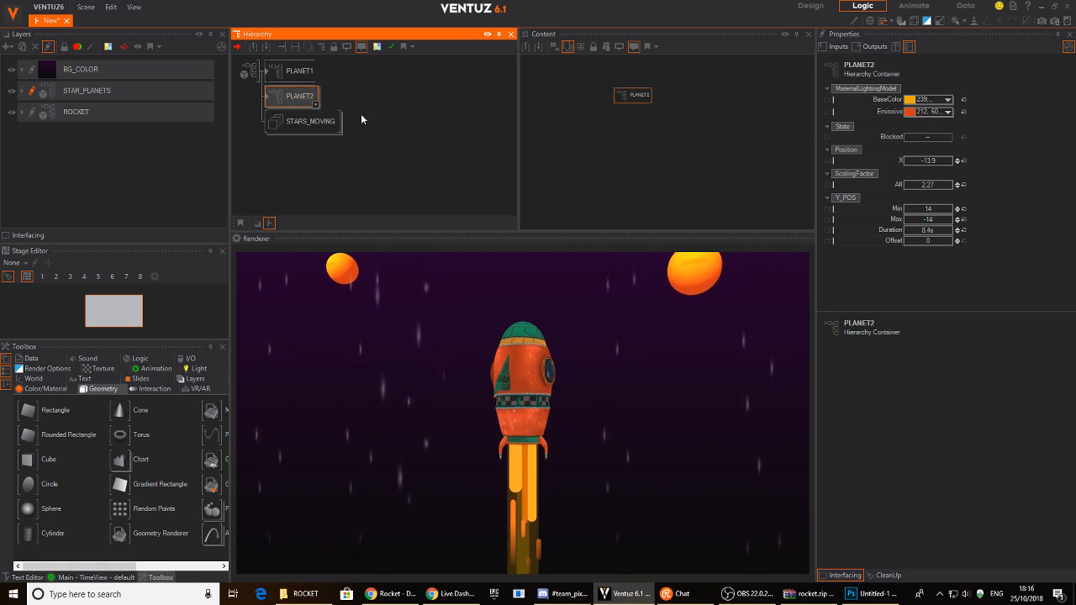
pyautogui.click(947, 100)
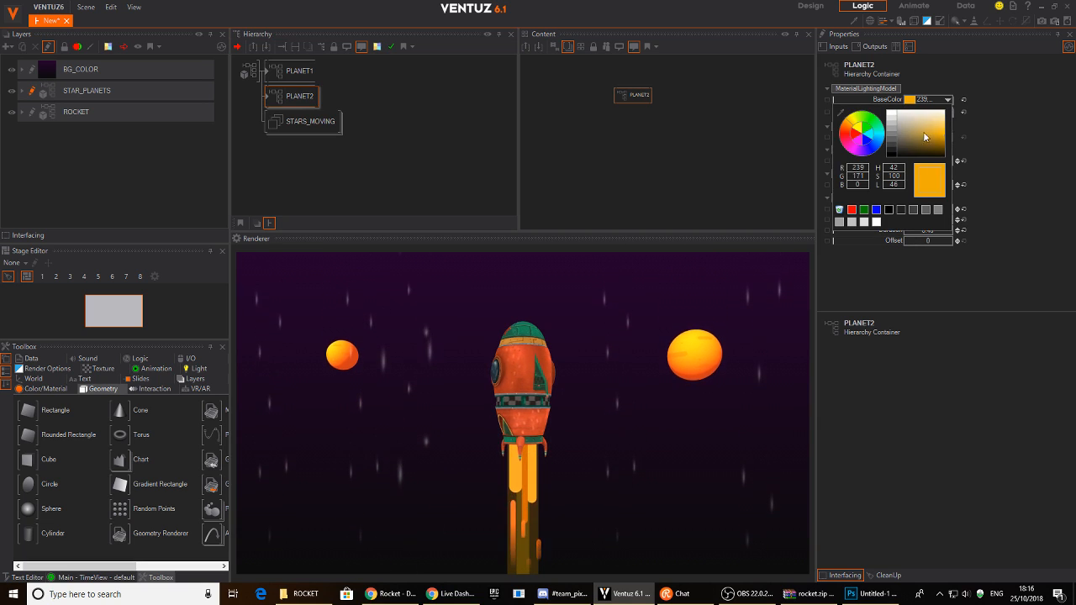
pyautogui.click(875, 142)
pyautogui.moveTo(928, 139); pyautogui.dragTo(948, 141)
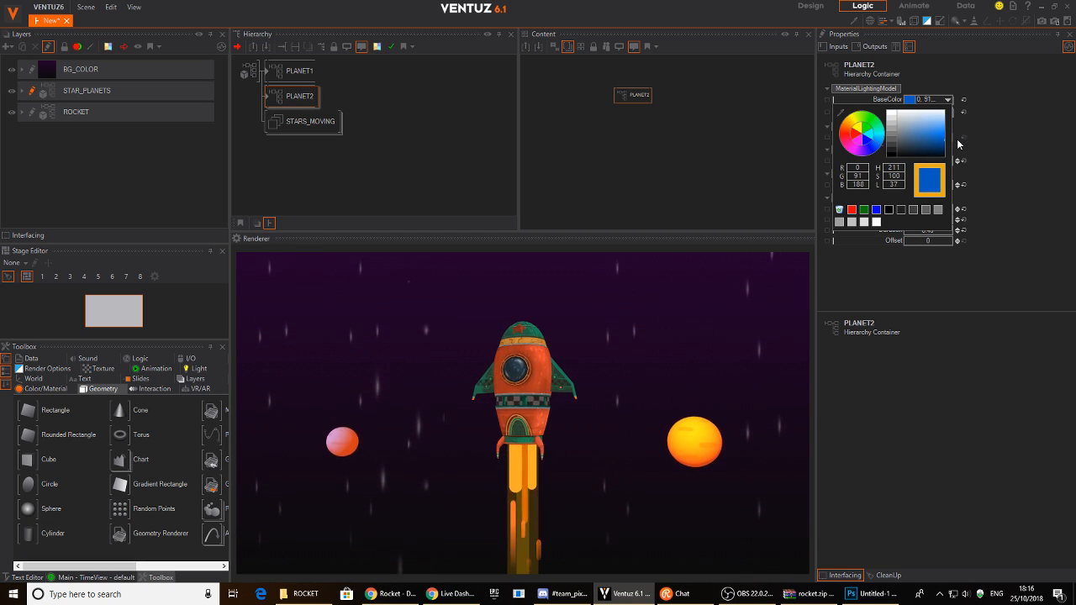
pyautogui.click(957, 147)
# - Turn PLANET2's Emissive glow blue and fine-tune the base colour's hue
pyautogui.click(948, 111)
pyautogui.moveTo(878, 143); pyautogui.dragTo(888, 160)
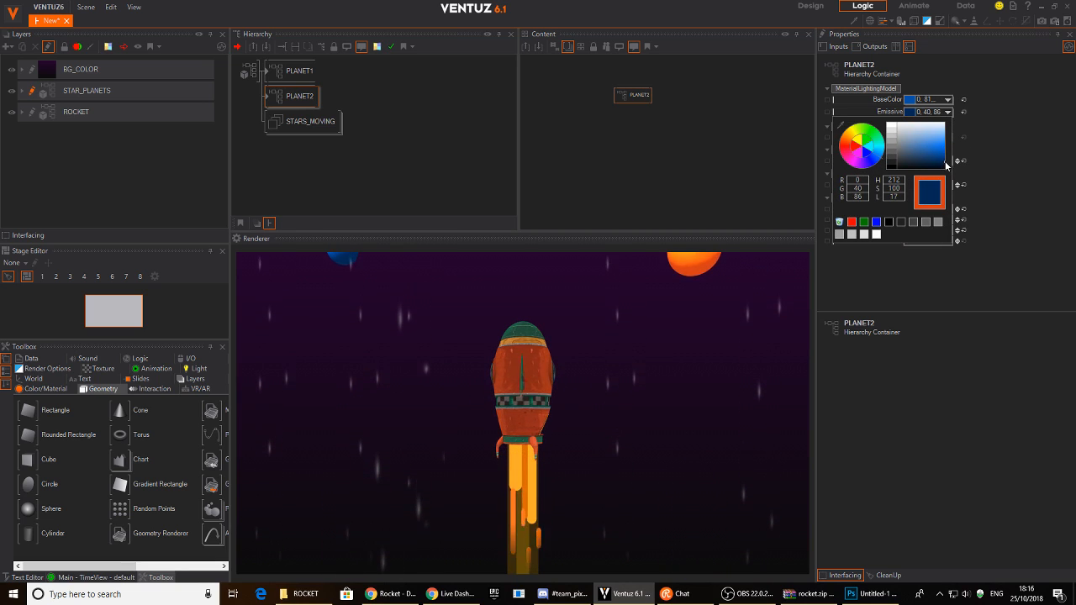
pyautogui.moveTo(939, 164); pyautogui.dragTo(937, 163)
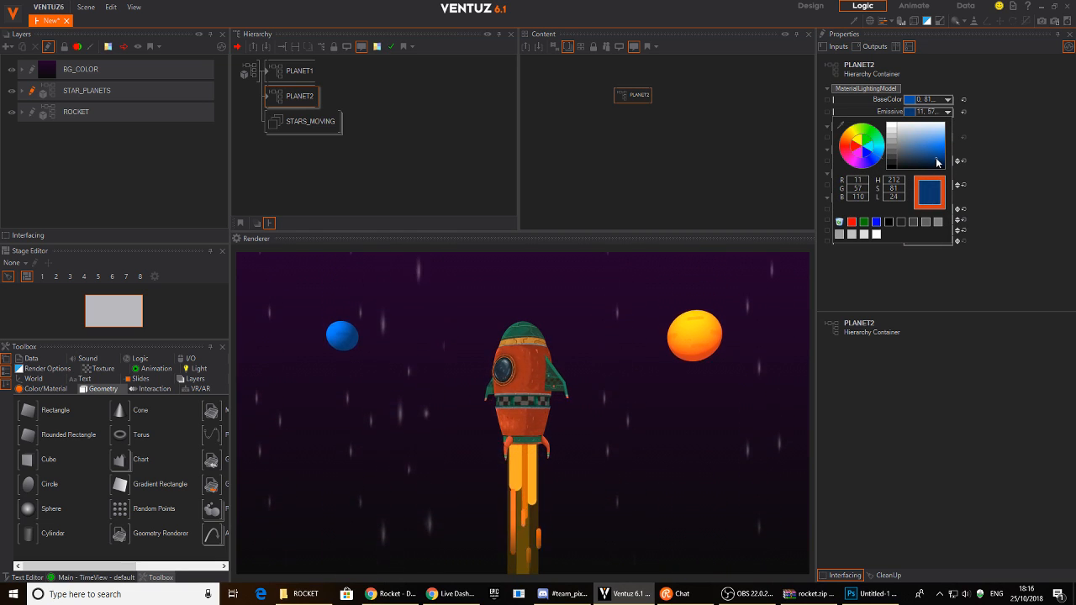
pyautogui.click(964, 122)
pyautogui.click(948, 99)
pyautogui.moveTo(879, 150)
pyautogui.mouseDown()
pyautogui.moveTo(867, 148)
pyautogui.moveTo(872, 135)
pyautogui.mouseUp()
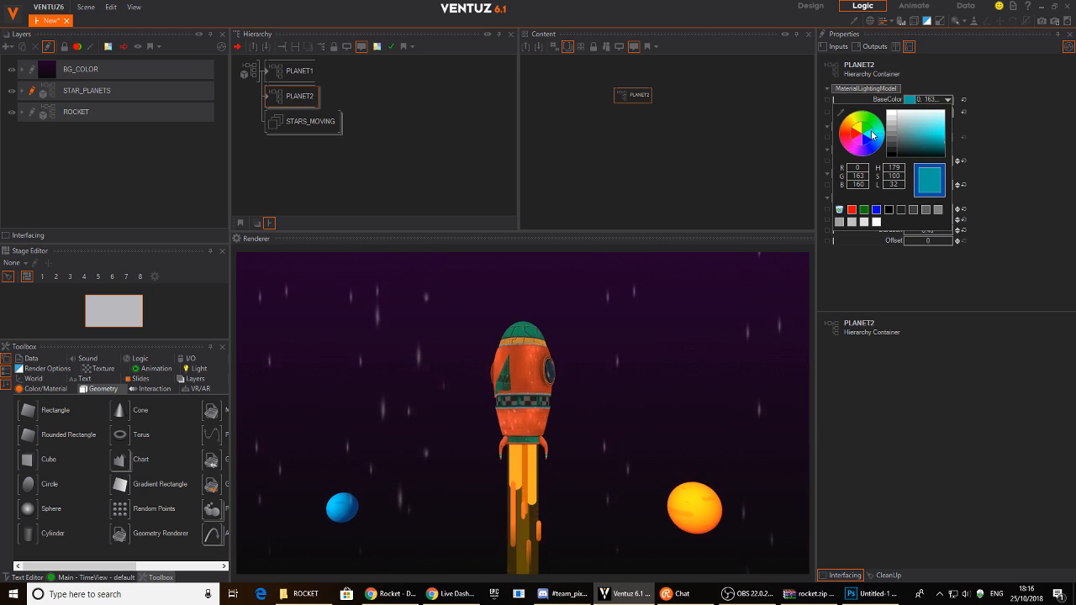
pyautogui.click(1046, 86)
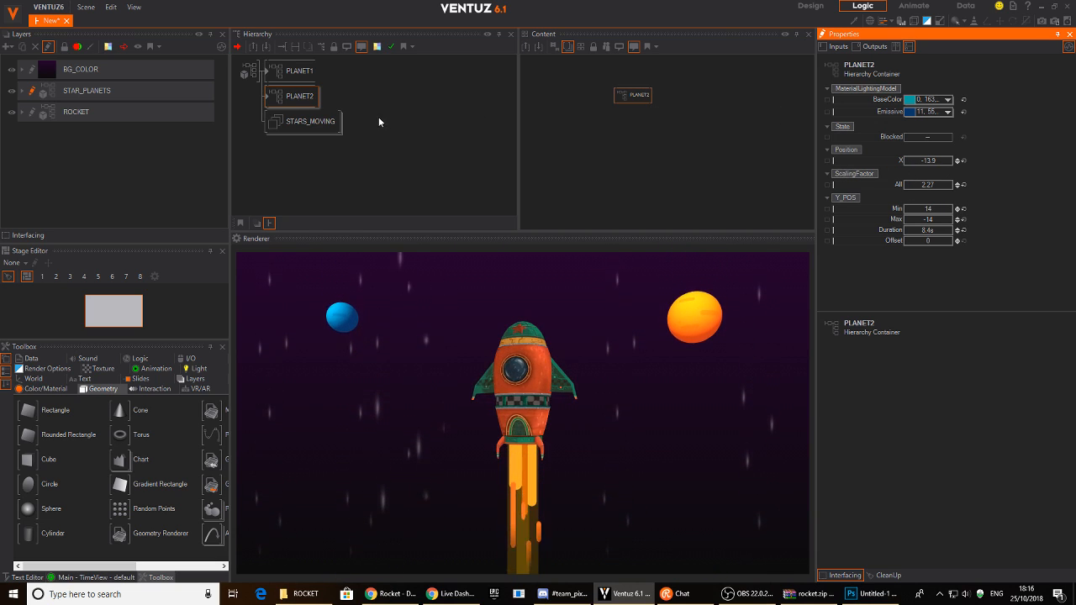
# - Set PLANET2's Y_POS Duration to 8.2 s and Offset to 3.3
pyautogui.click(296, 96)
pyautogui.click(647, 106)
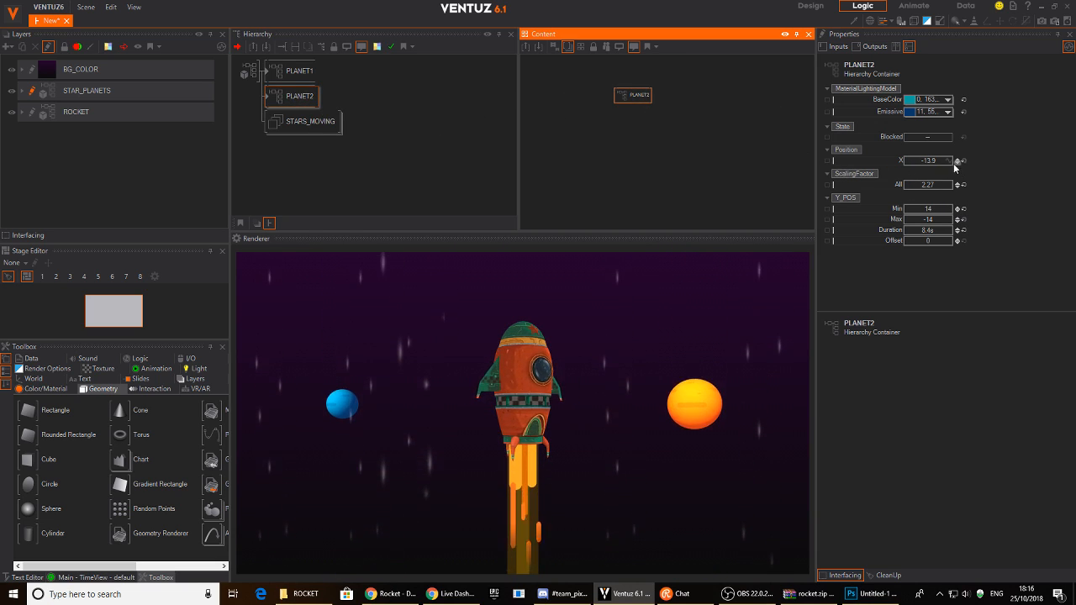
pyautogui.click(957, 232)
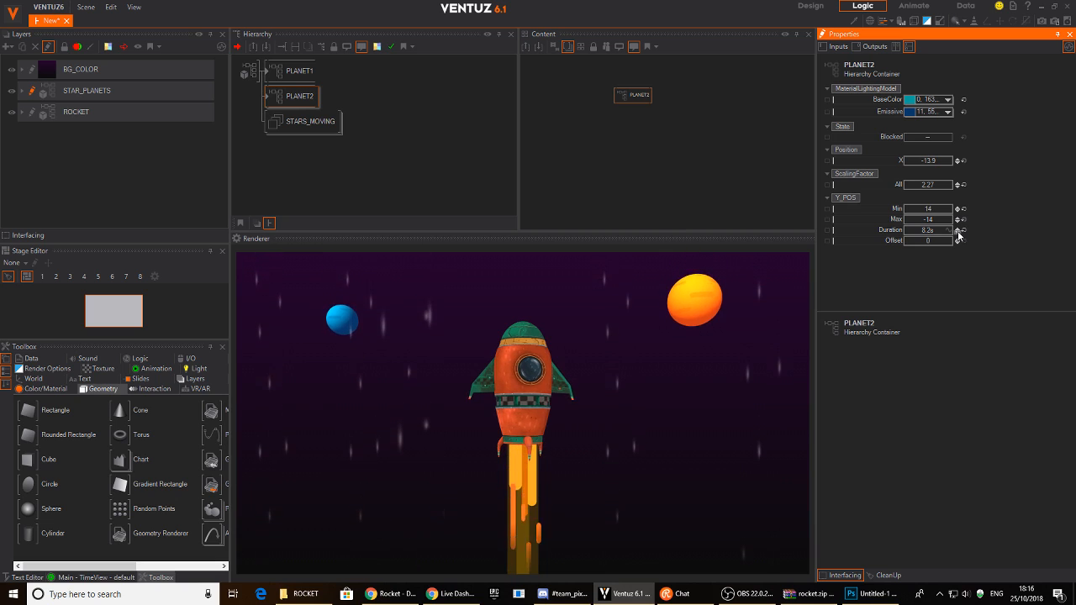
pyautogui.moveTo(944, 239); pyautogui.dragTo(945, 230)
pyautogui.click(293, 98)
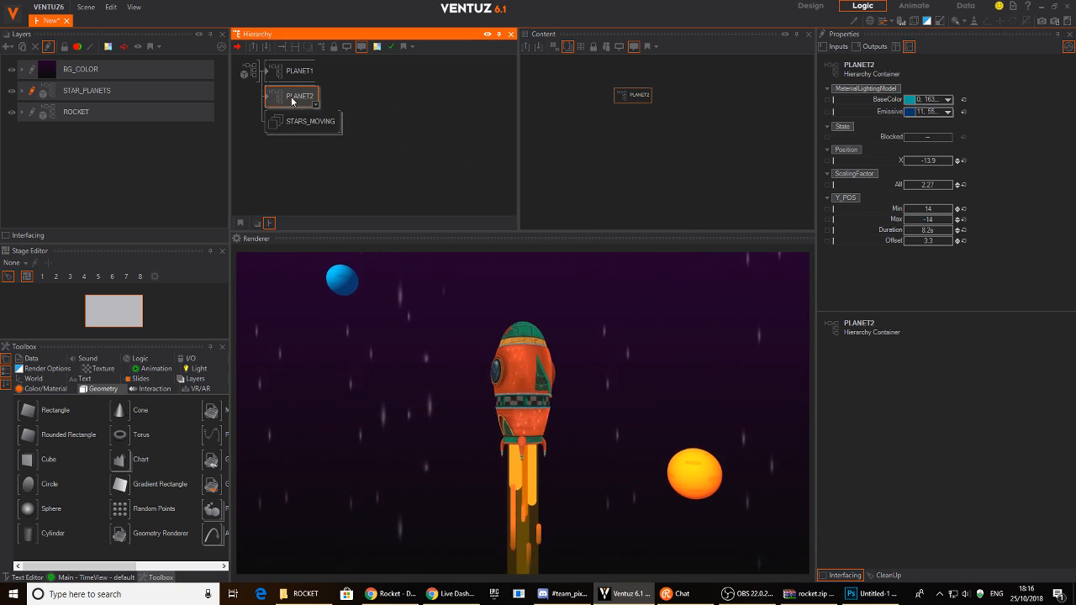
# - Duplicate PLANET2 into PLANET3 at Position X 20.3 with a green BaseColor
pyautogui.keyDown('ctrl'); pyautogui.moveTo(287, 105); pyautogui.dragTo(287, 123); pyautogui.keyUp('ctrl')
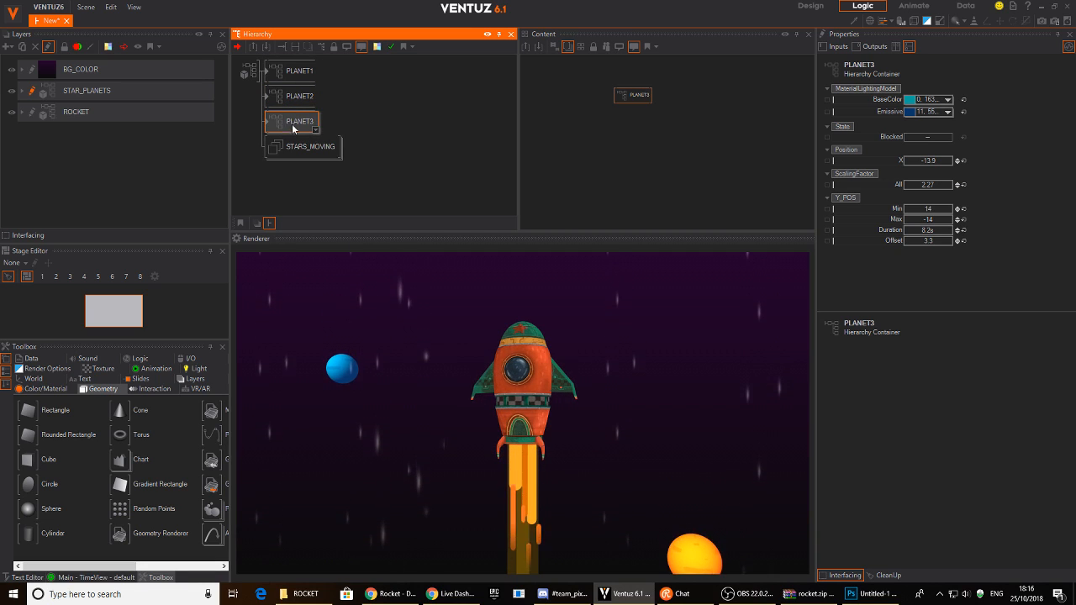
pyautogui.moveTo(925, 163); pyautogui.dragTo(952, 168)
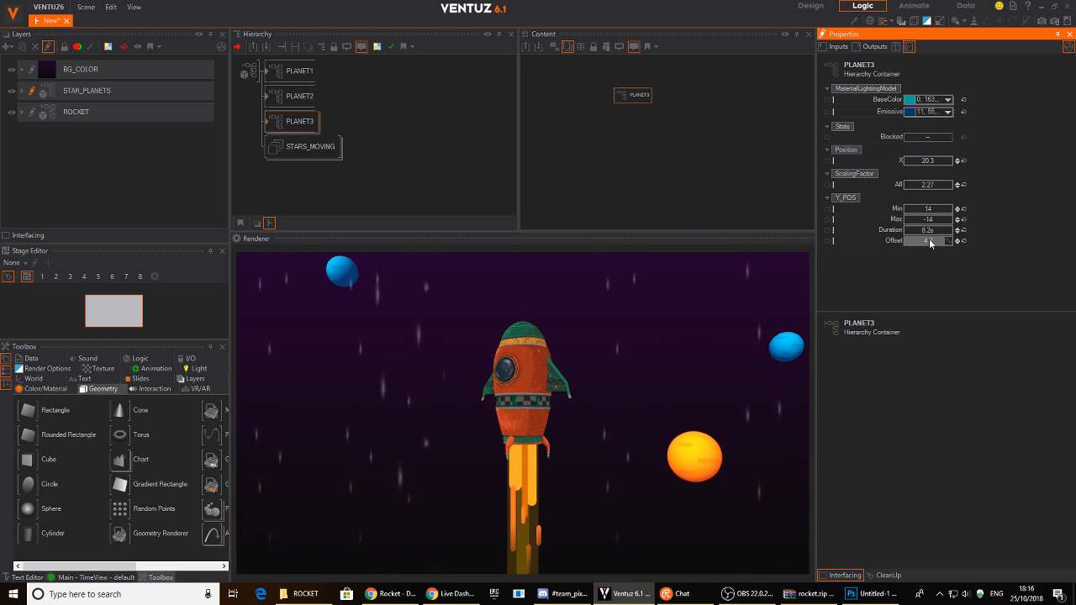
pyautogui.click(947, 99)
pyautogui.click(875, 125)
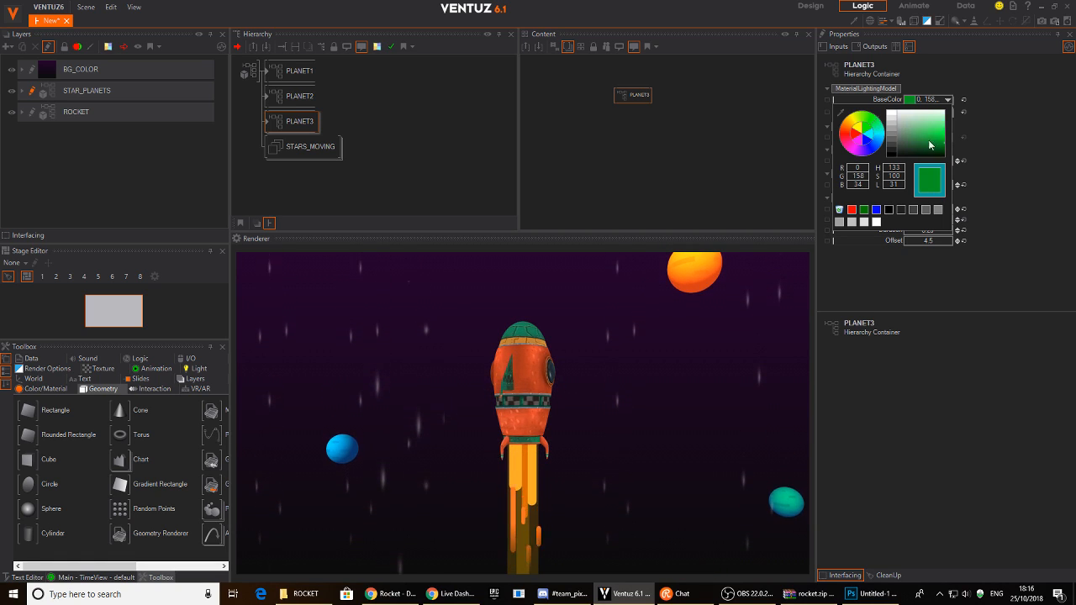
pyautogui.click(963, 123)
# - Shift PLANET3's Emissive glow toward teal
pyautogui.click(947, 111)
pyautogui.moveTo(879, 141); pyautogui.dragTo(882, 151)
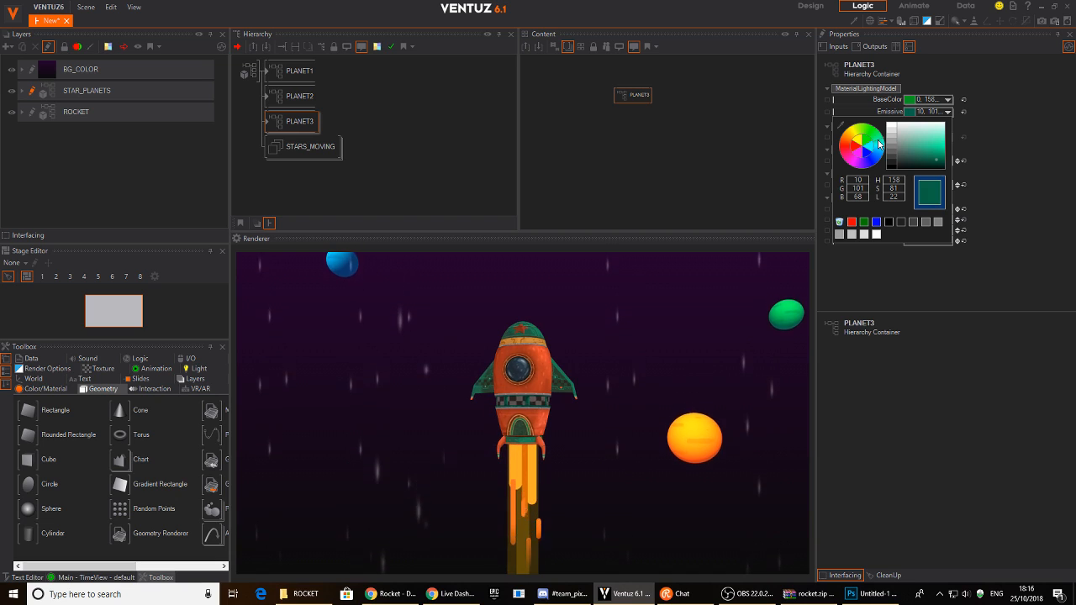
pyautogui.click(825, 148)
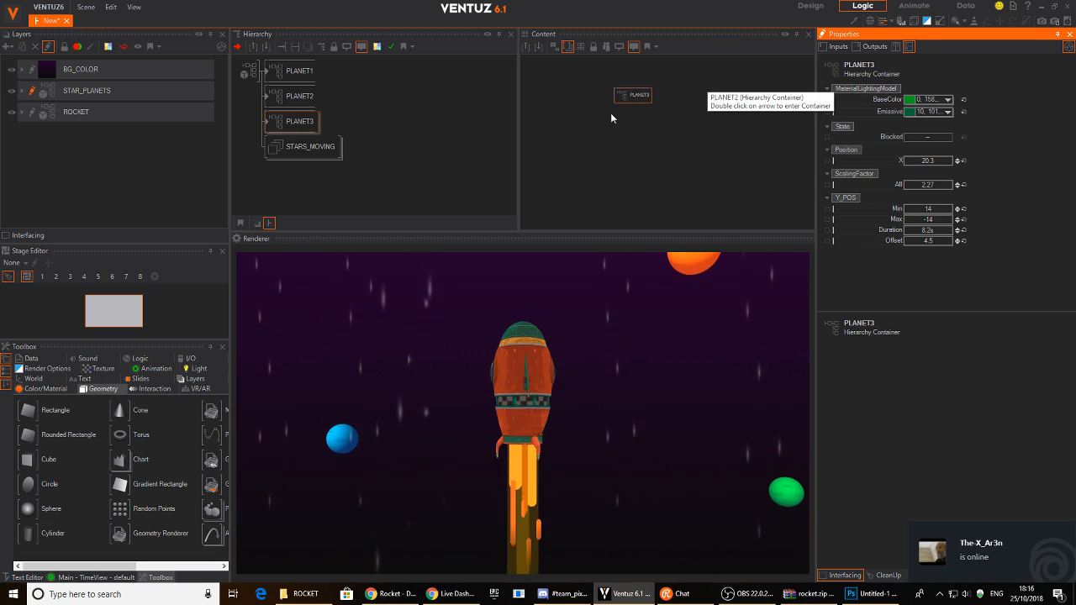
pyautogui.click(395, 135)
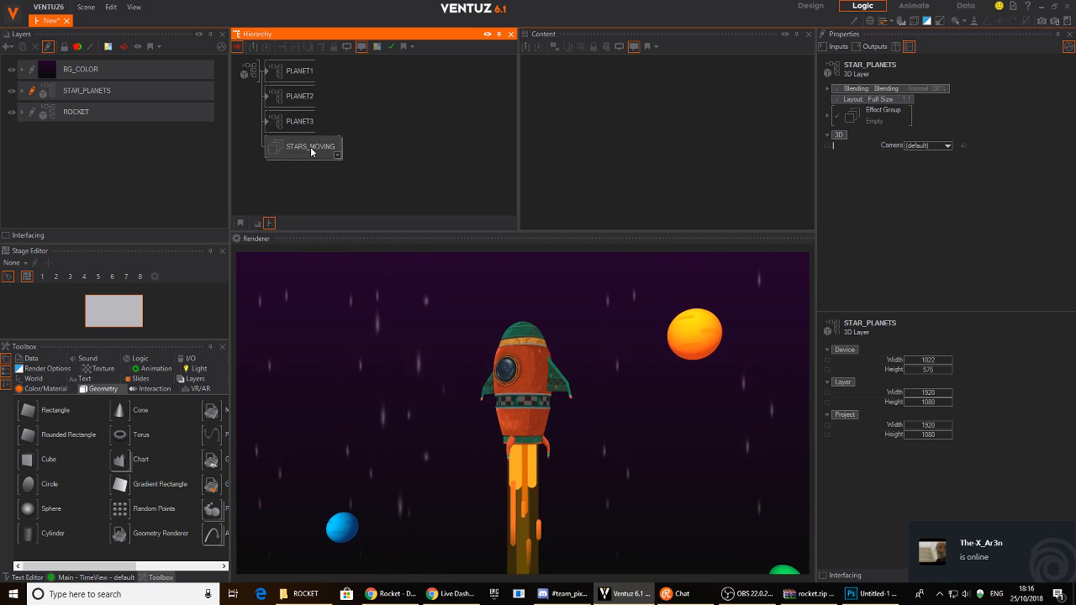
# - Inspect STARS_MOVING's Rect2 star rectangles, then reselect the STAR_PLANETS layer
pyautogui.click(100, 161)
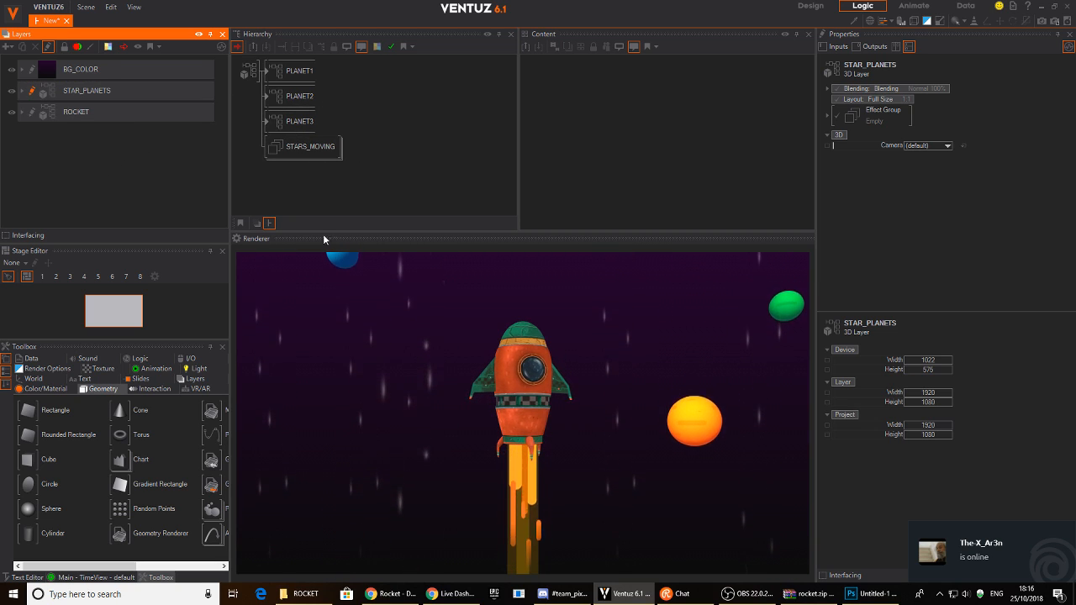
pyautogui.click(168, 91)
pyautogui.doubleClick(310, 146)
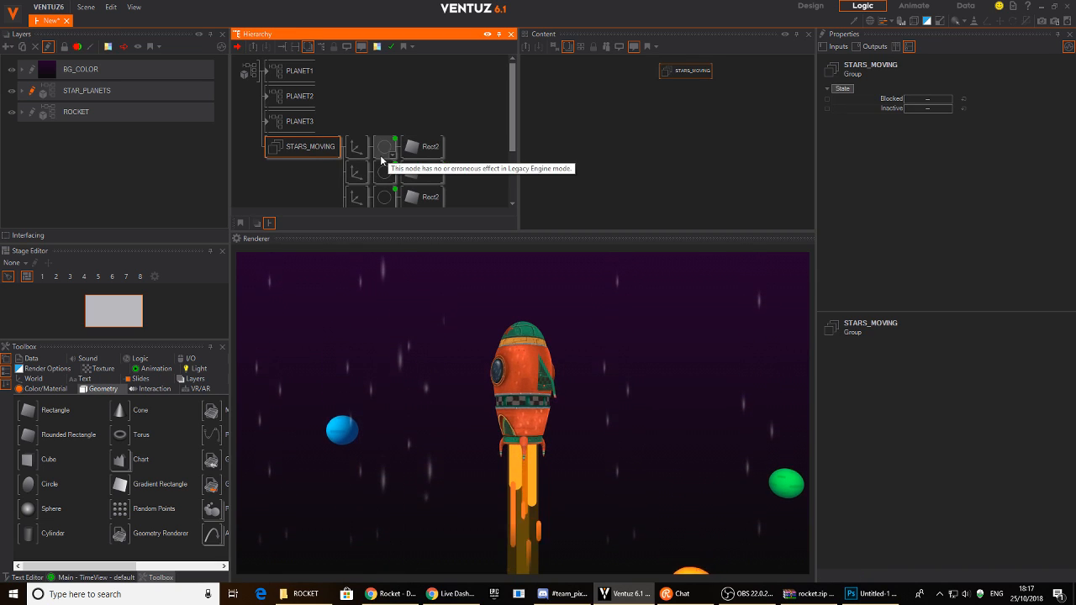
pyautogui.scroll(-3, 395, 156)
pyautogui.scroll(2, 375, 135)
pyautogui.scroll(-1, 373, 128)
pyautogui.scroll(1, 370, 121)
pyautogui.scroll(-2, 381, 120)
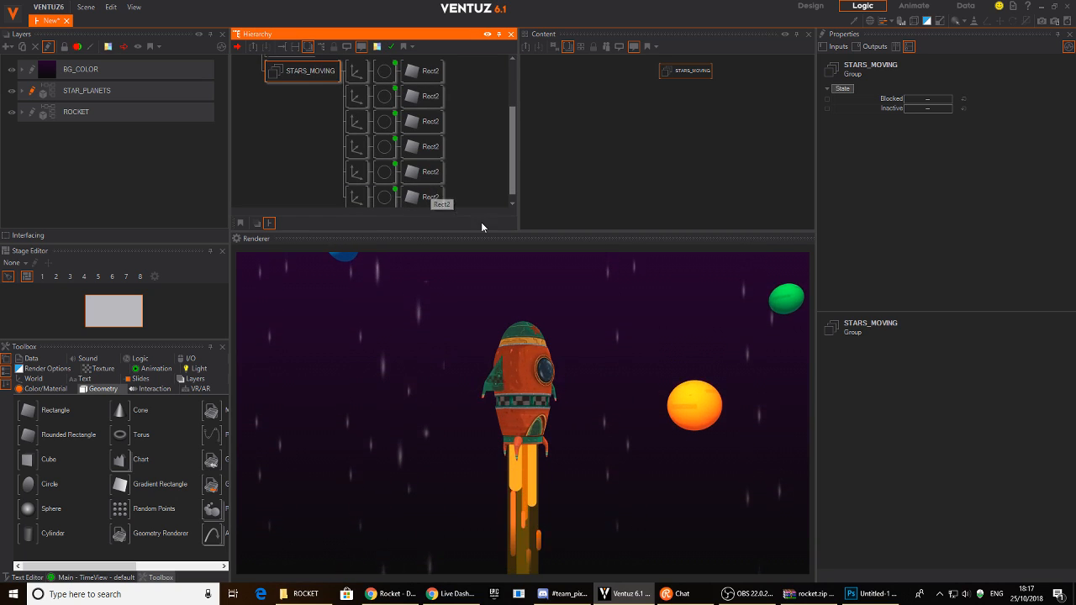
pyautogui.scroll(3, 289, 147)
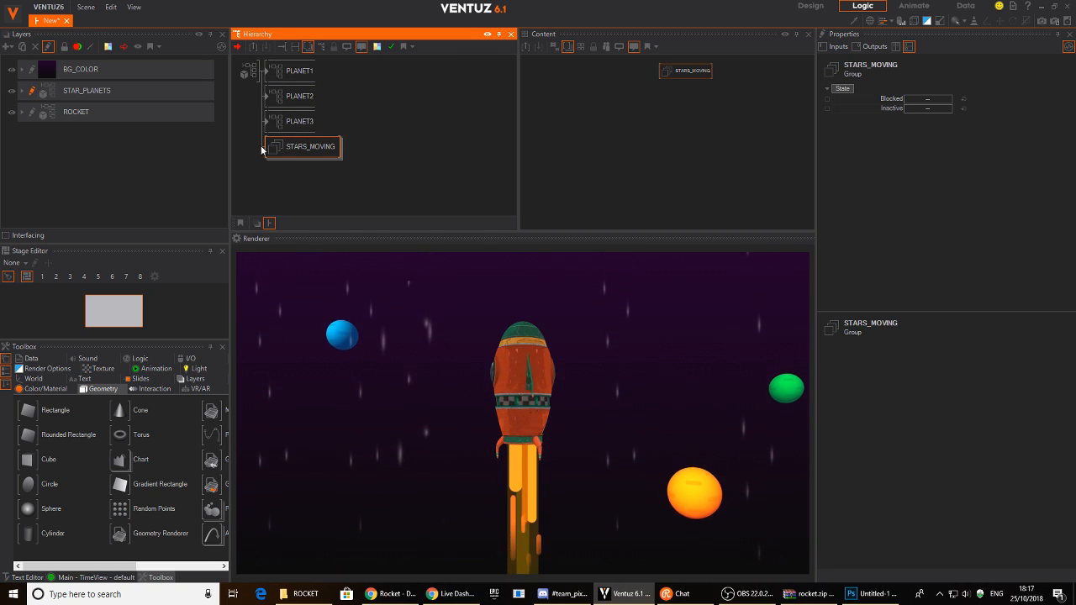
pyautogui.click(80, 91)
pyautogui.click(12, 92)
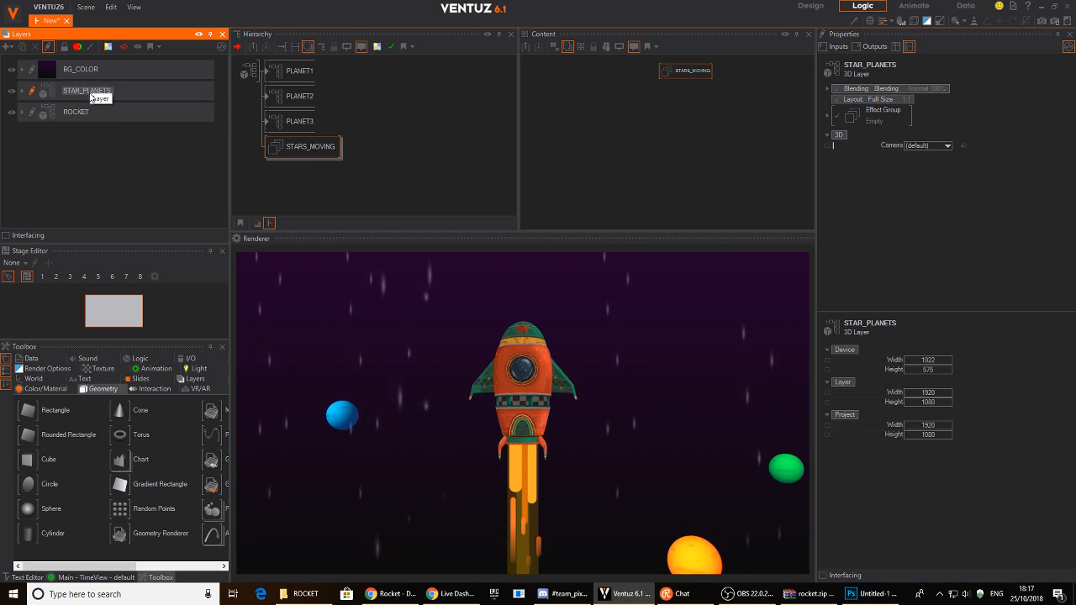
# - Add a new Group layer and move it to the top of the layer list
pyautogui.click(7, 46)
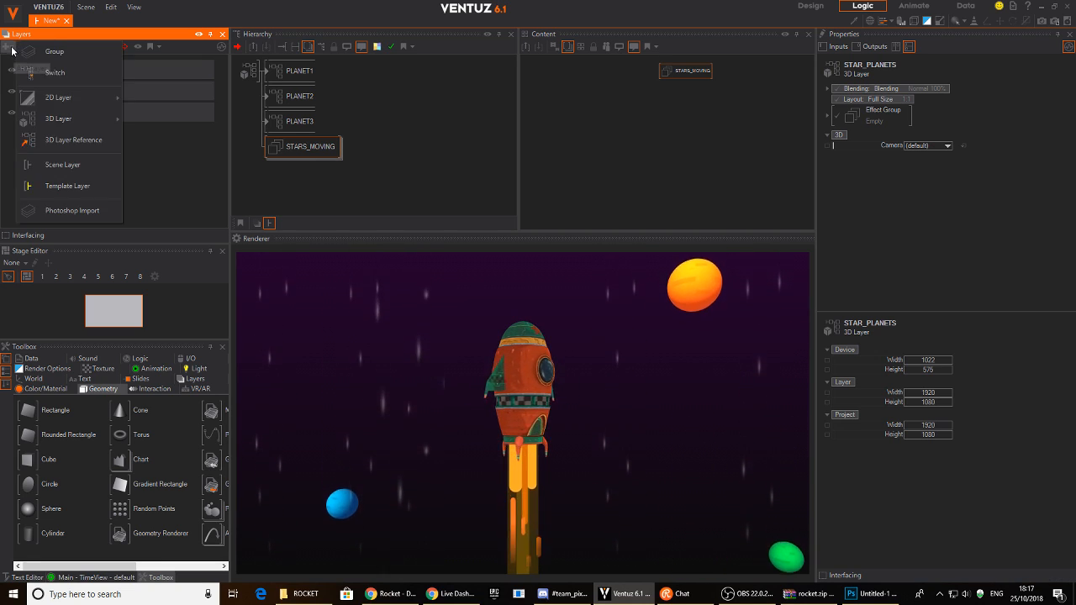
pyautogui.click(67, 53)
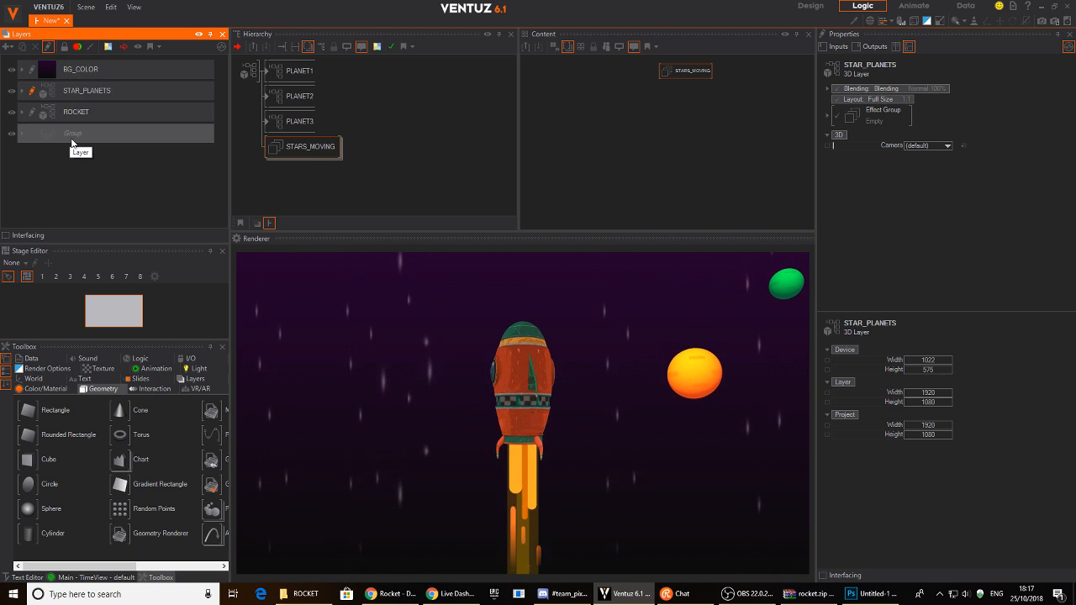
pyautogui.moveTo(71, 75); pyautogui.dragTo(71, 67)
# - Put BG_COLOR, STAR_PLANETS and ROCKET inside the new Group
pyautogui.click(102, 110)
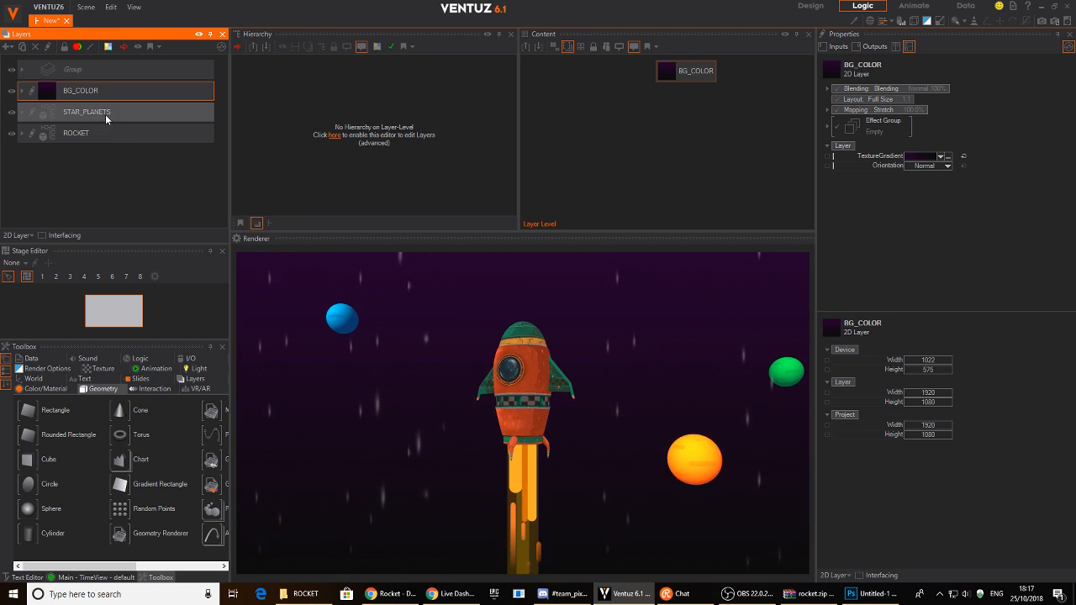
pyautogui.click(109, 90)
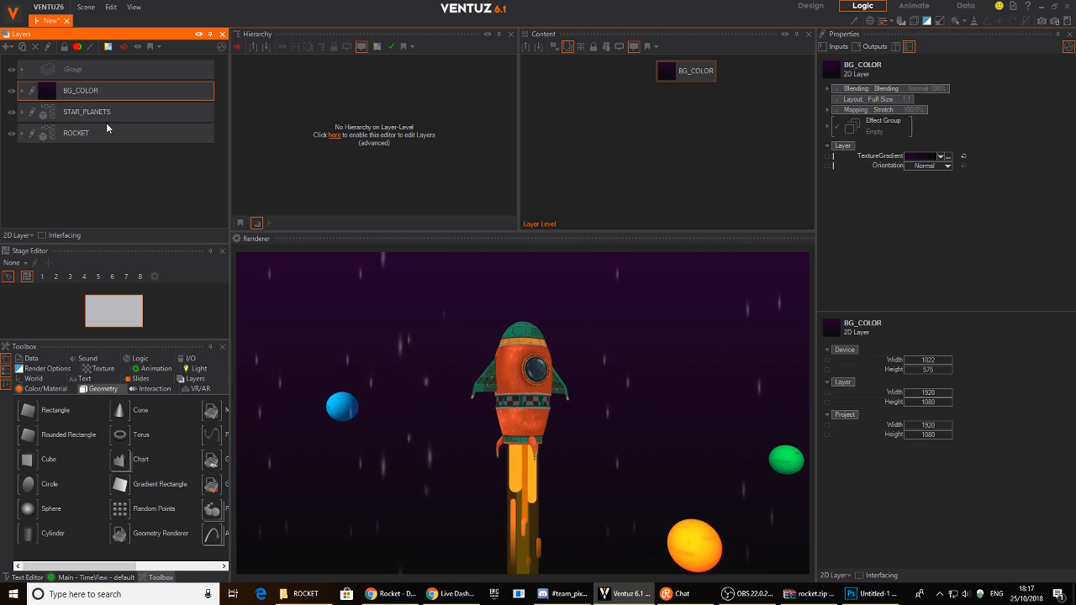
pyautogui.keyDown('ctrl'); pyautogui.click(110, 118); pyautogui.keyUp('ctrl')
pyautogui.keyDown('ctrl'); pyautogui.click(119, 134); pyautogui.keyUp('ctrl')
pyautogui.moveTo(120, 134)
pyautogui.mouseDown()
pyautogui.moveTo(119, 68)
pyautogui.moveTo(109, 142)
pyautogui.mouseUp()
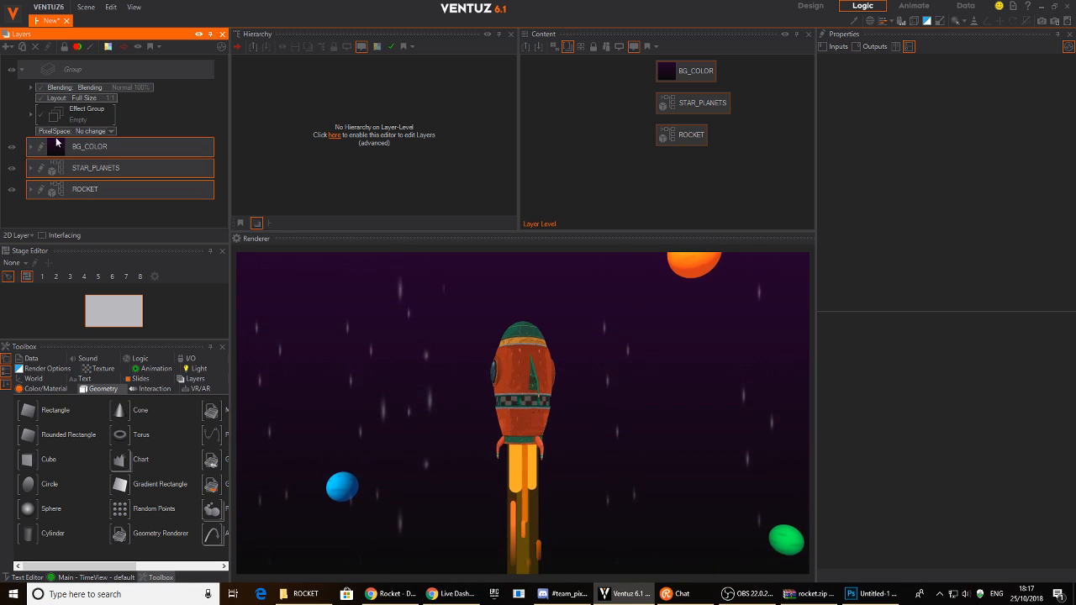
# - Add a Glare effect to the Group with Diameter about 52.4
pyautogui.click(31, 115)
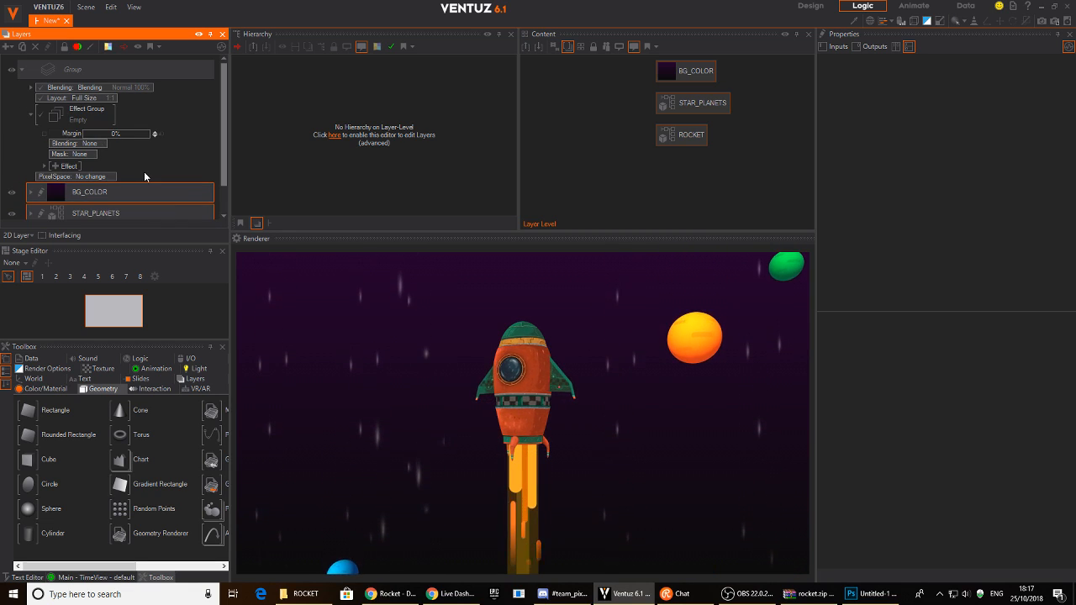
pyautogui.scroll(-1, 67, 166)
pyautogui.click(56, 155)
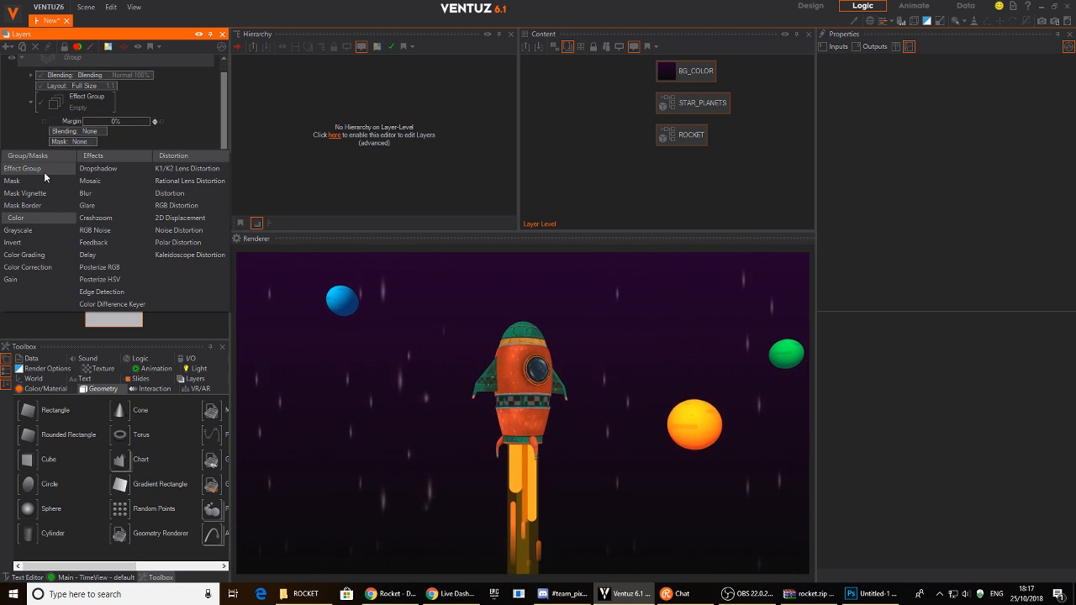
pyautogui.click(93, 205)
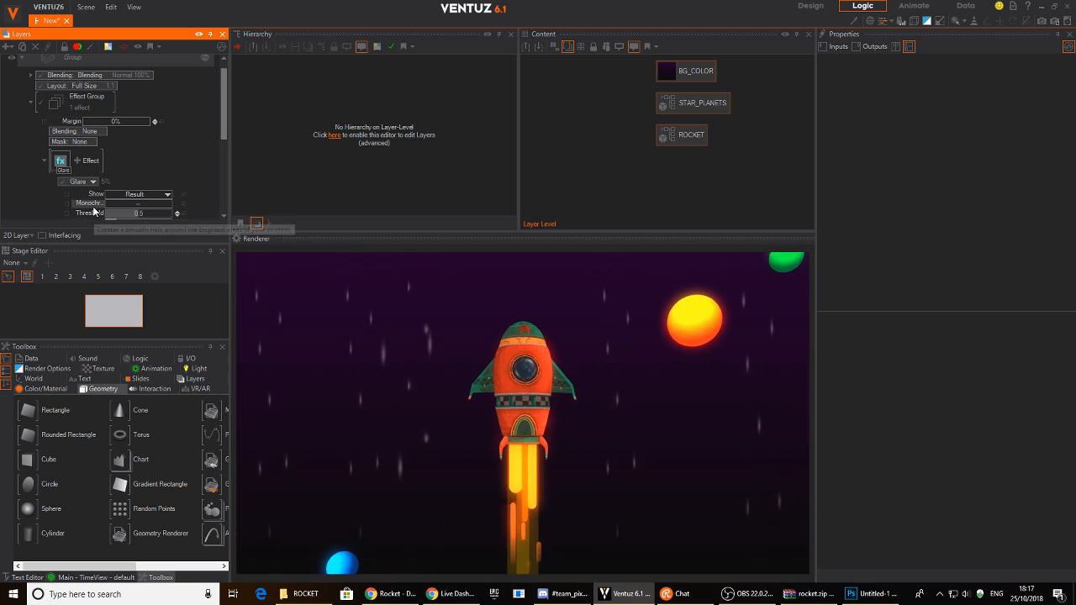
pyautogui.scroll(-5, 126, 162)
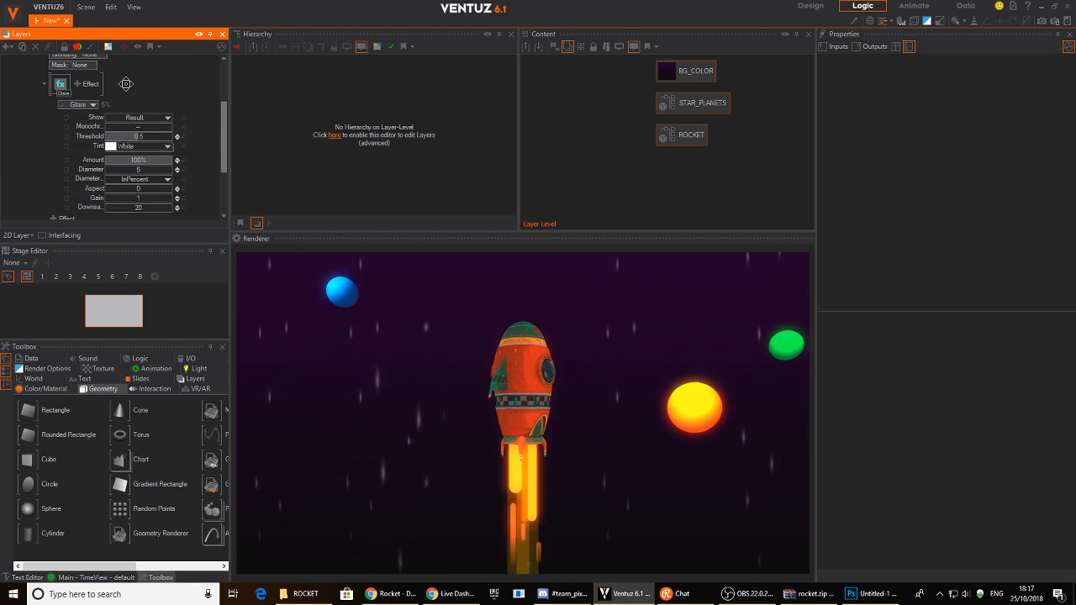
pyautogui.moveTo(137, 170); pyautogui.dragTo(166, 172)
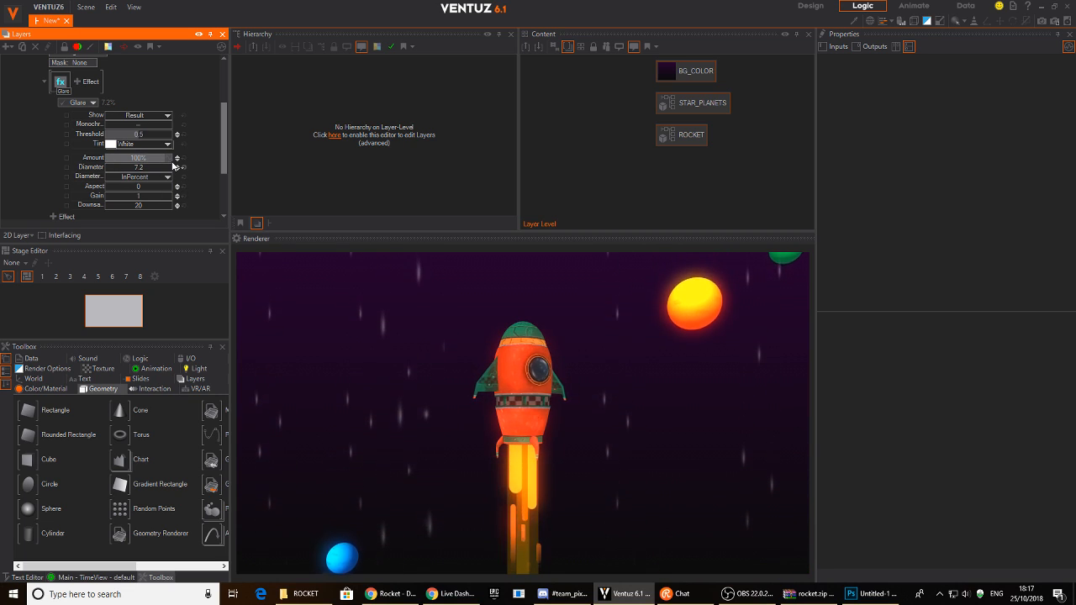
pyautogui.moveTo(143, 168); pyautogui.dragTo(173, 170)
pyautogui.moveTo(107, 175); pyautogui.dragTo(173, 168)
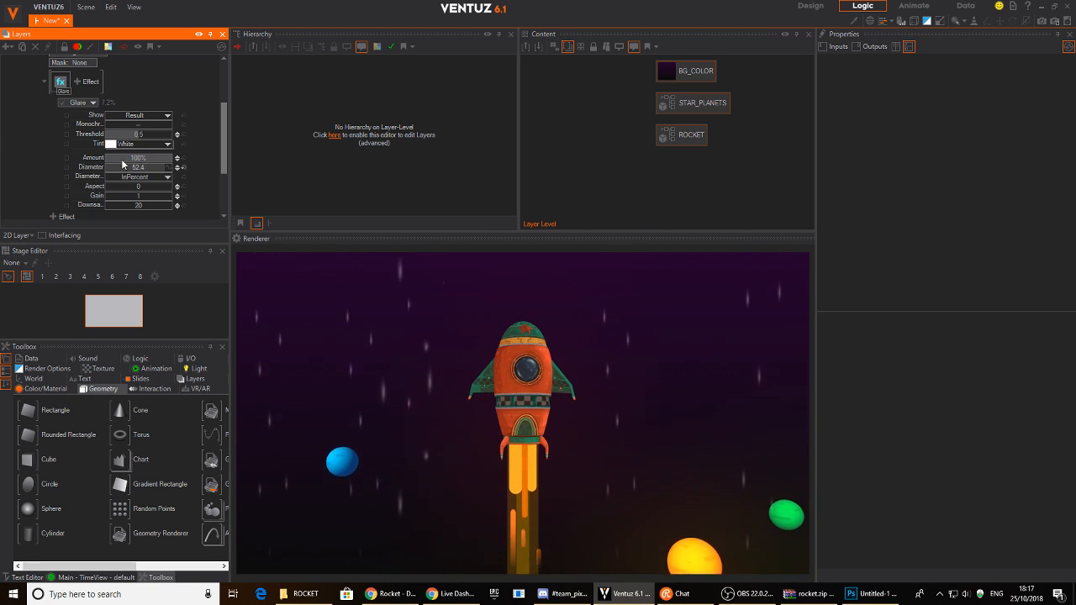
pyautogui.scroll(2, 32, 97)
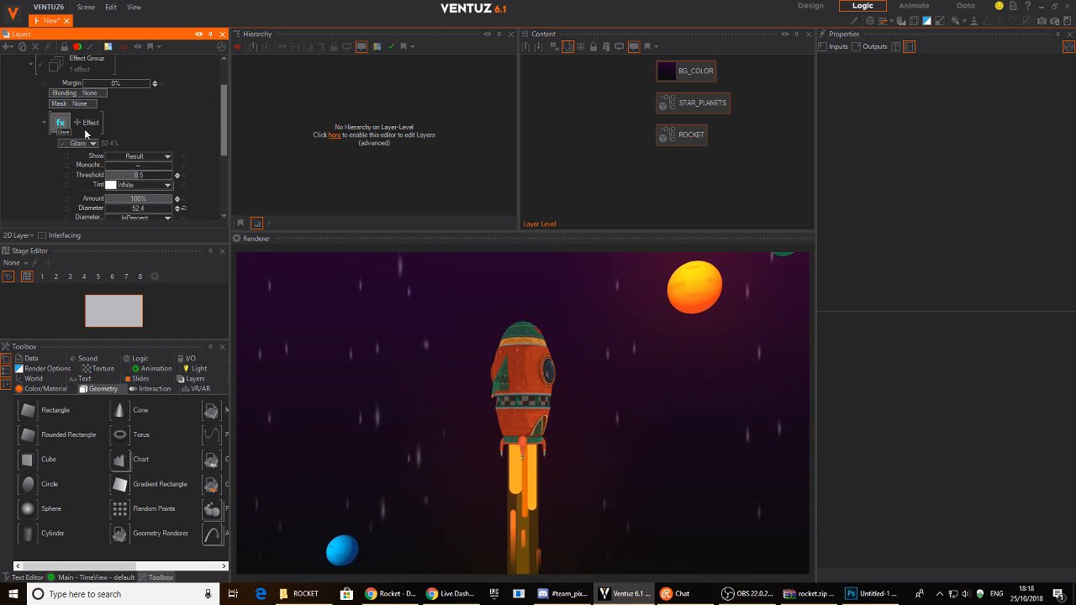
# - Add a default Mask Vignette effect to the Group with Amount 47.3%
pyautogui.click(79, 125)
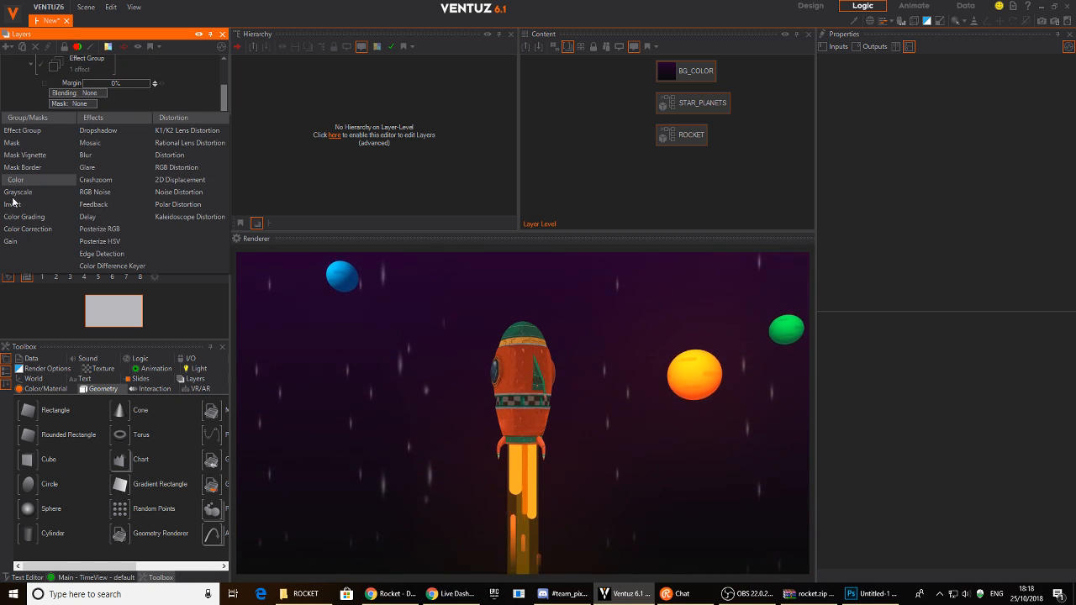
pyautogui.moveTo(53, 160)
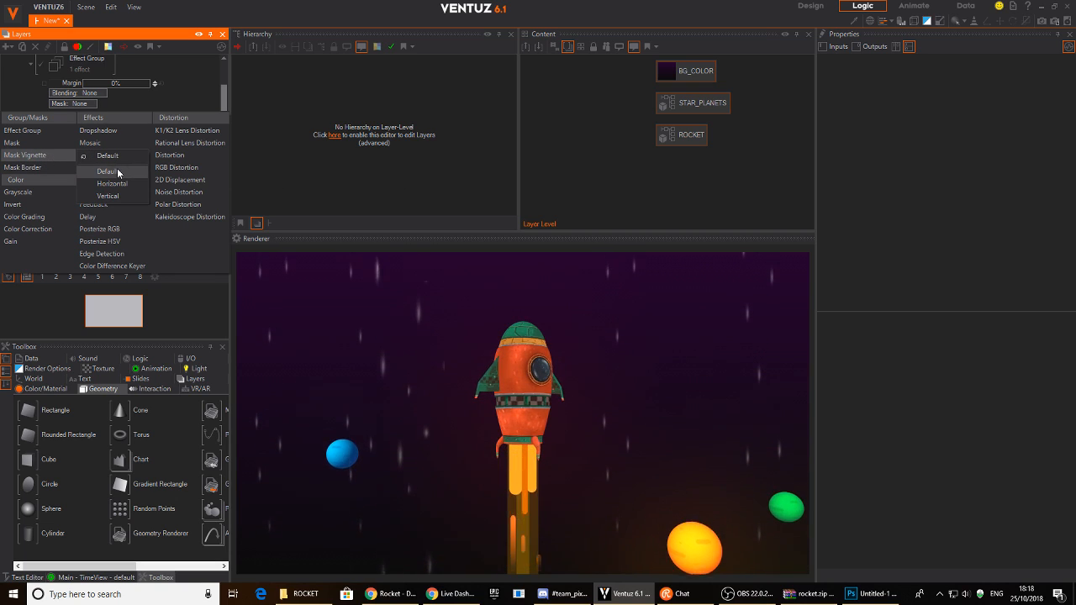
pyautogui.click(116, 172)
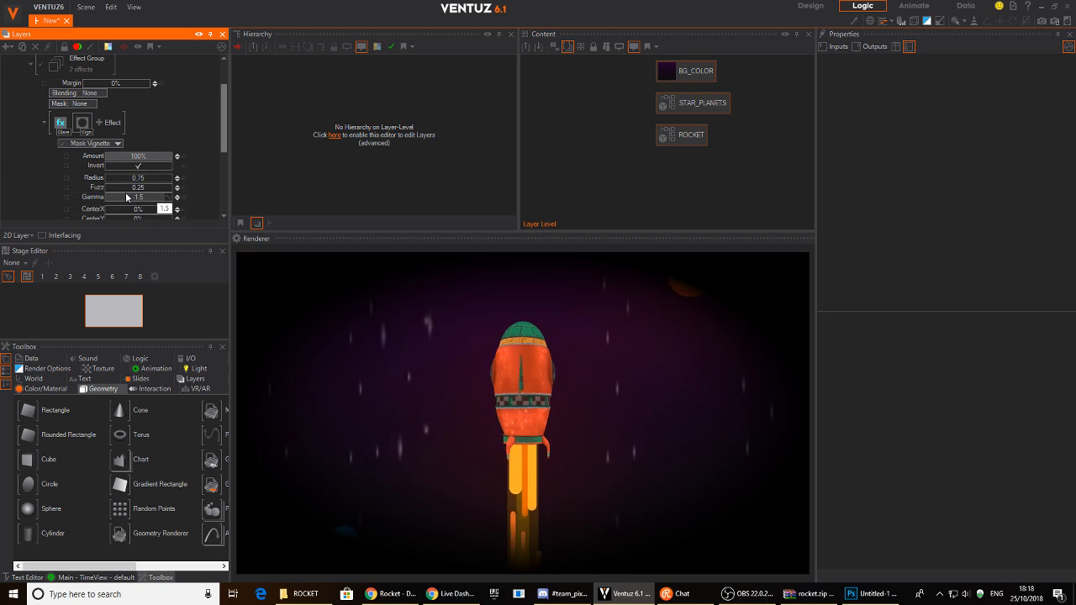
pyautogui.scroll(-1, 130, 197)
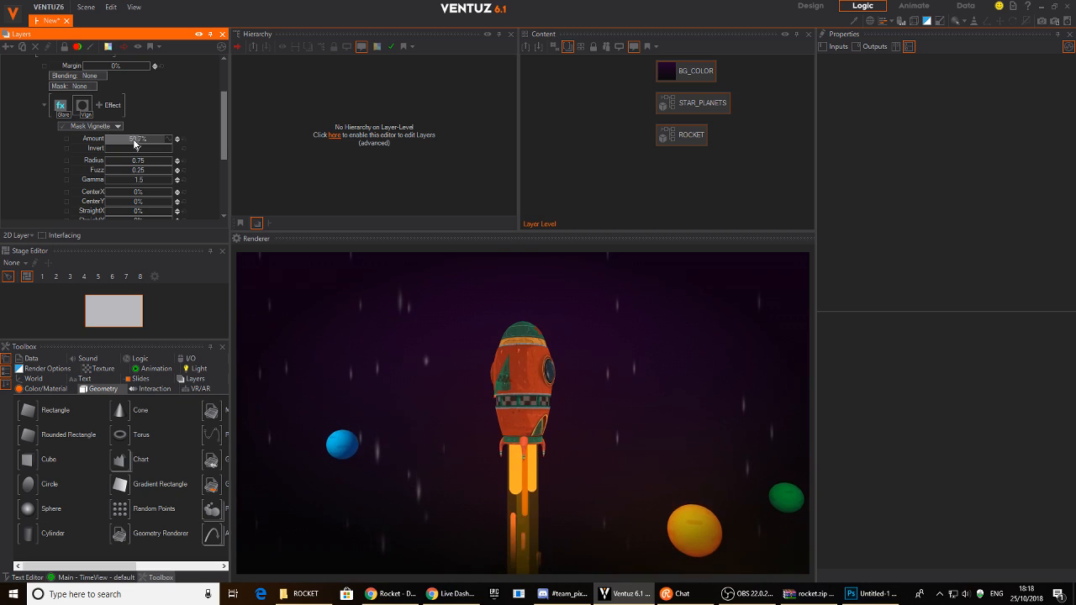
pyautogui.moveTo(133, 145); pyautogui.dragTo(120, 139)
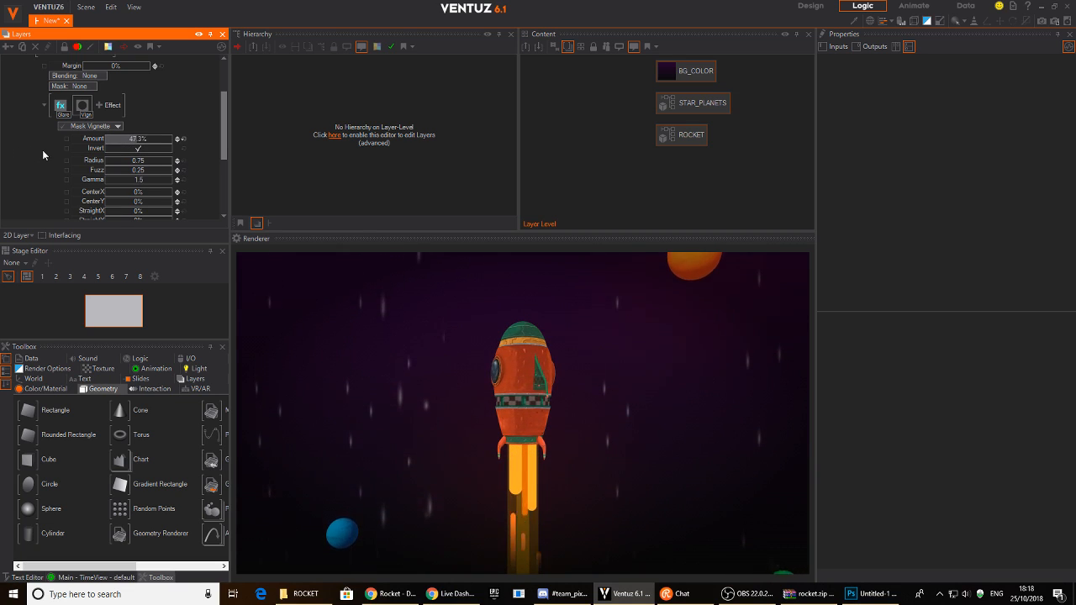
pyautogui.scroll(2, 42, 150)
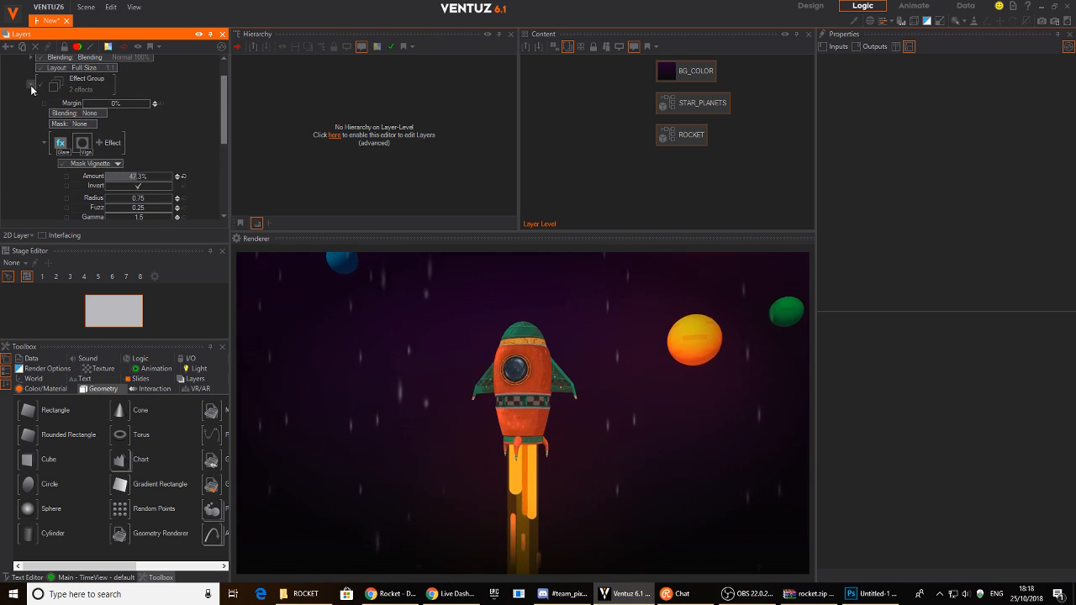
pyautogui.scroll(-2, 126, 139)
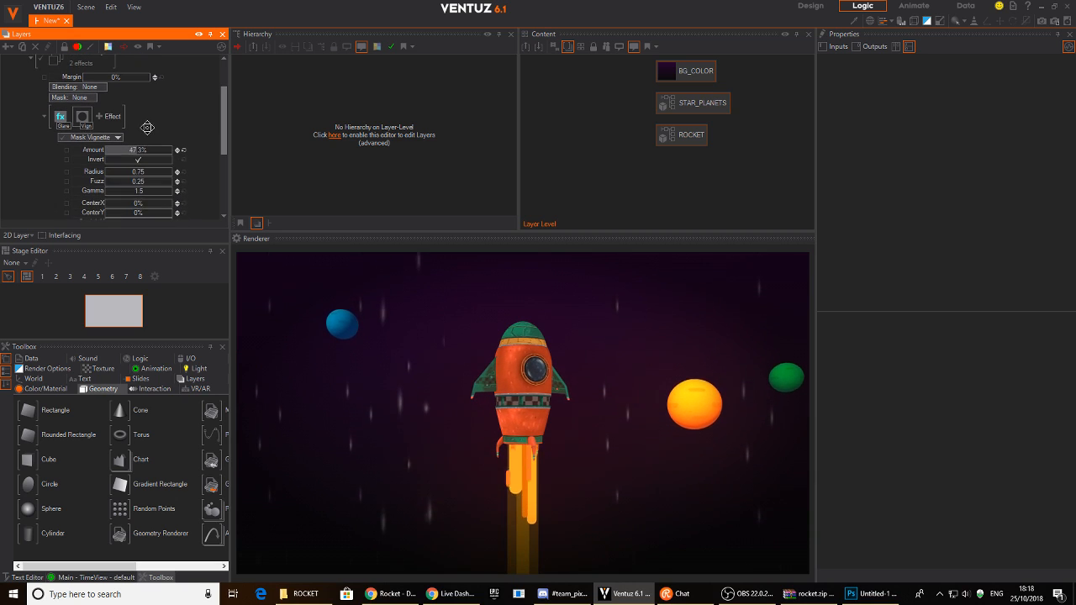
pyautogui.click(97, 119)
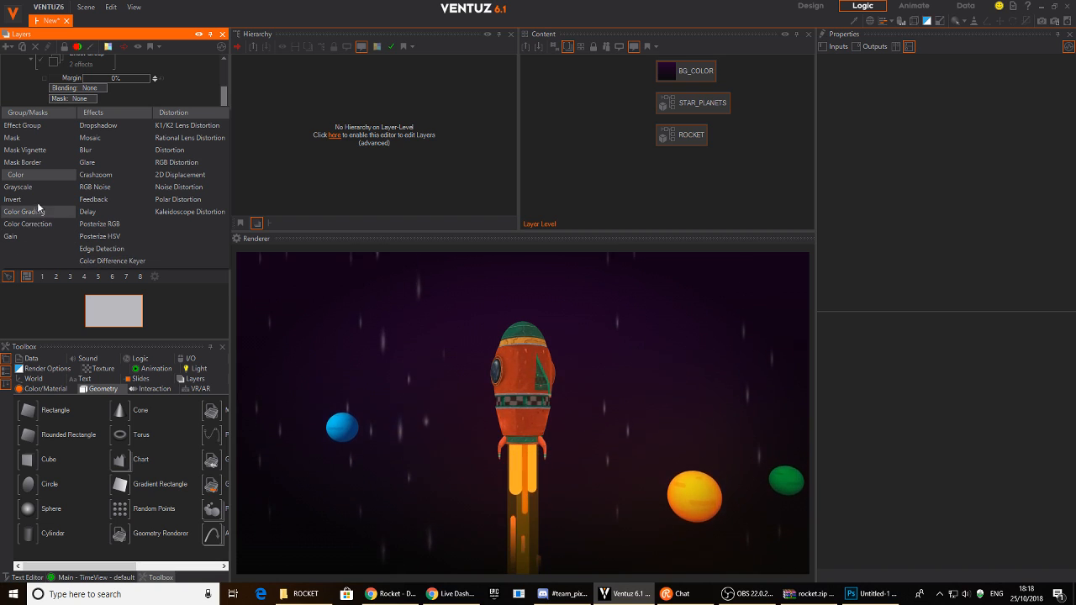
# - Add a Distortion effect and test Radial1 at -0.214
pyautogui.click(195, 86)
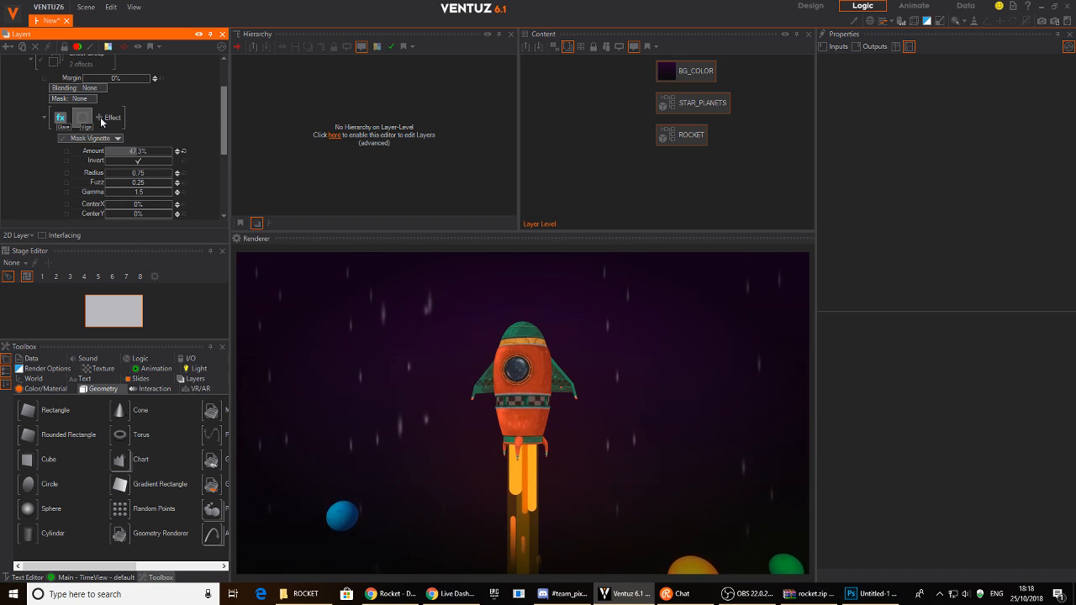
pyautogui.scroll(2, 89, 126)
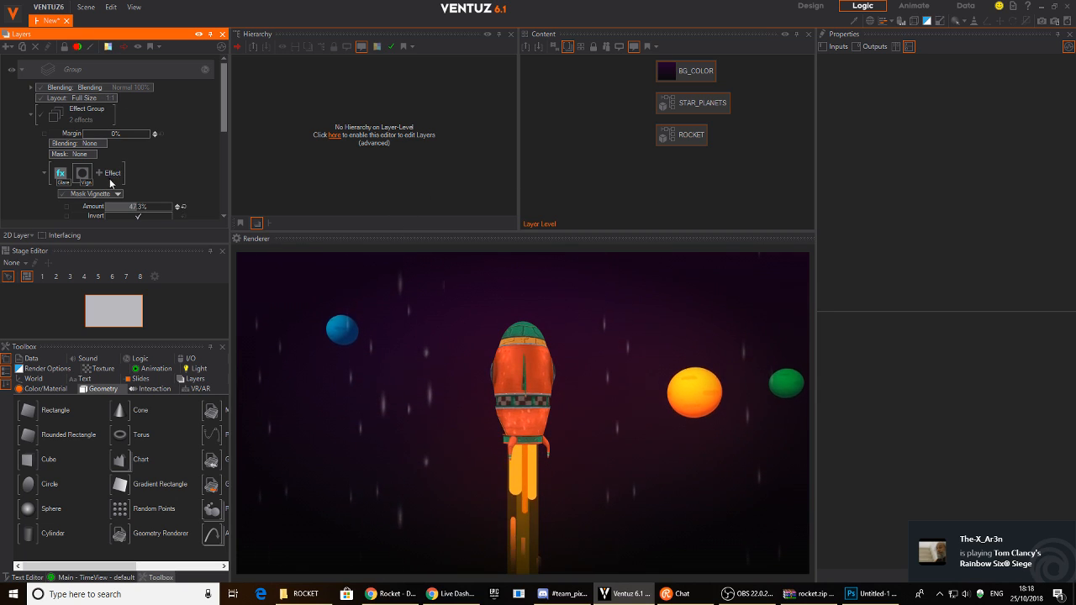
pyautogui.scroll(-2, 108, 182)
pyautogui.click(99, 121)
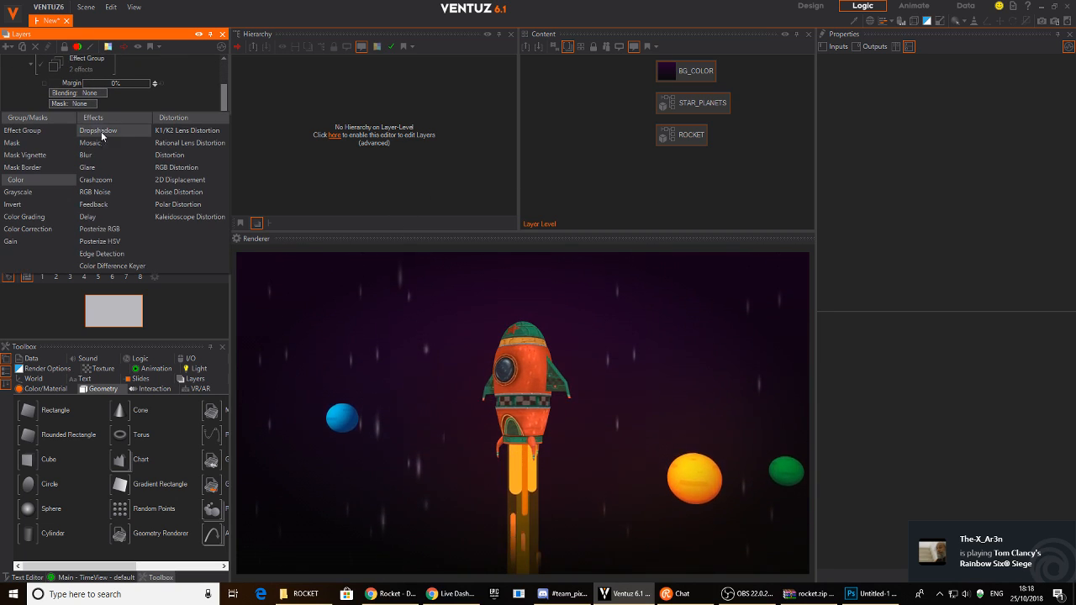
pyautogui.click(192, 155)
pyautogui.scroll(-5, 187, 163)
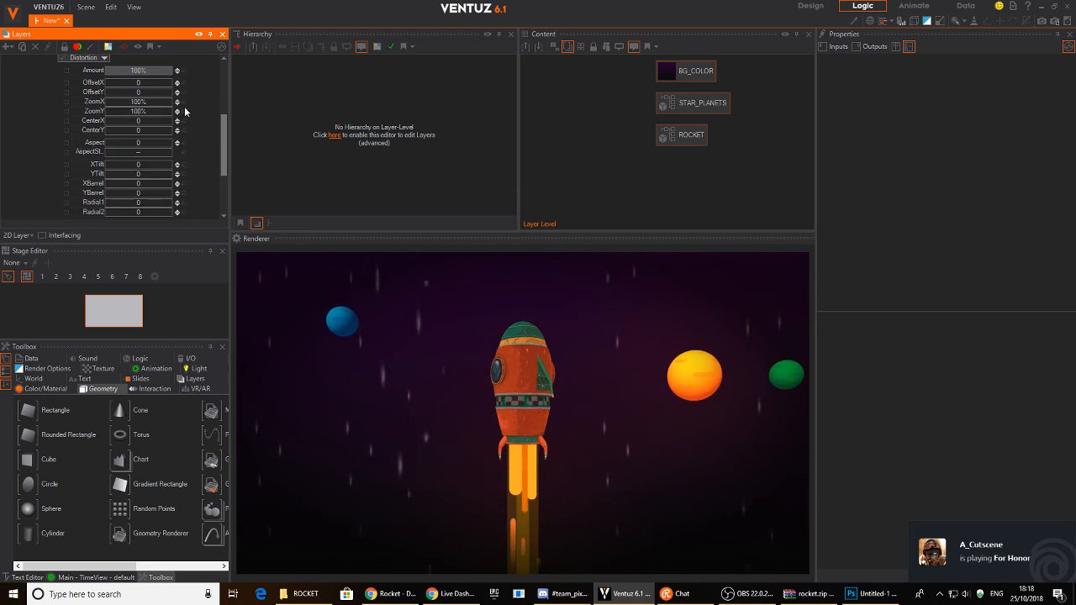
pyautogui.moveTo(139, 162); pyautogui.dragTo(167, 168)
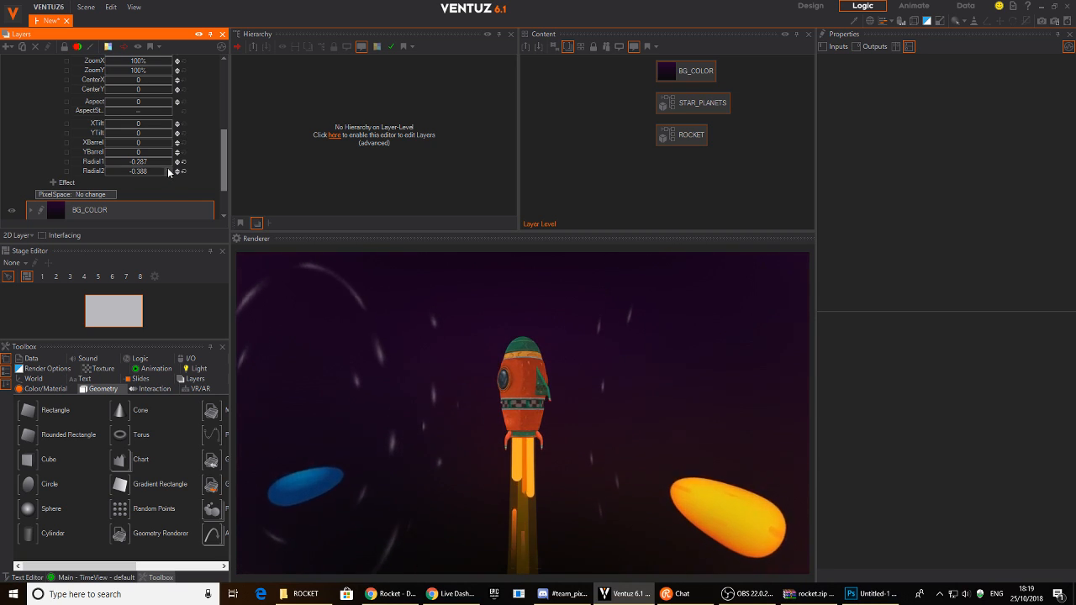
# - Delete the Distortion effect, leaving Glare and Mask Vignette
pyautogui.scroll(3, 58, 181)
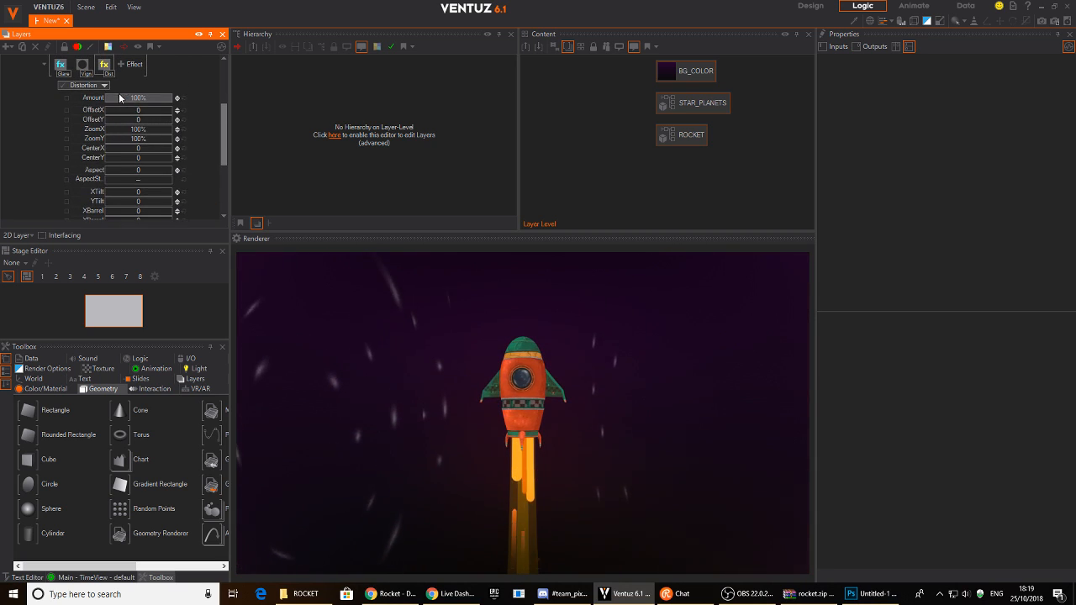
pyautogui.scroll(1, 109, 97)
pyautogui.press('Delete')
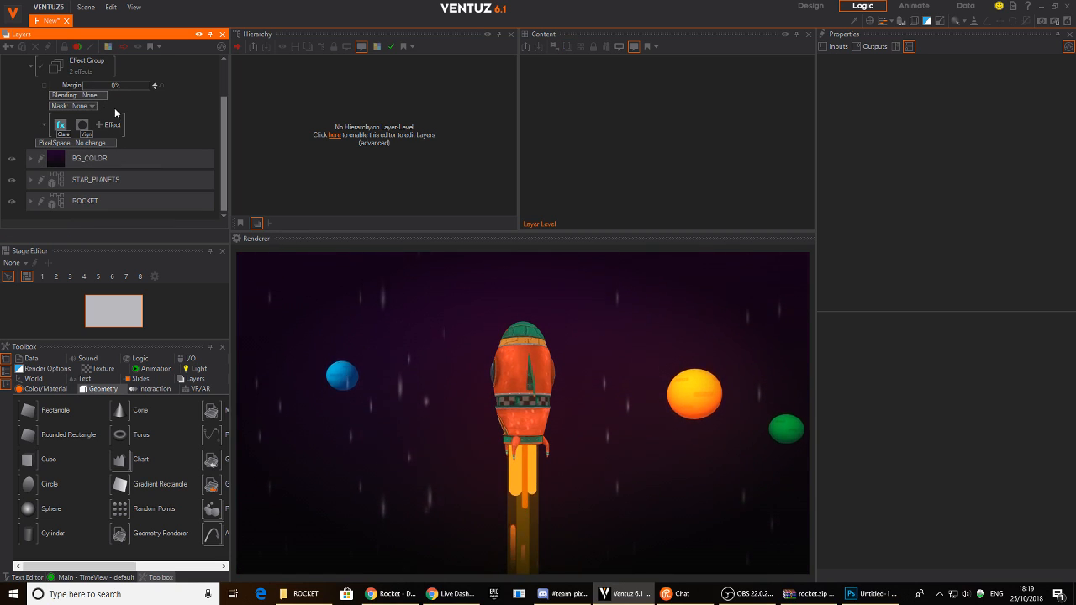
pyautogui.scroll(2, 101, 161)
pyautogui.scroll(-2, 116, 158)
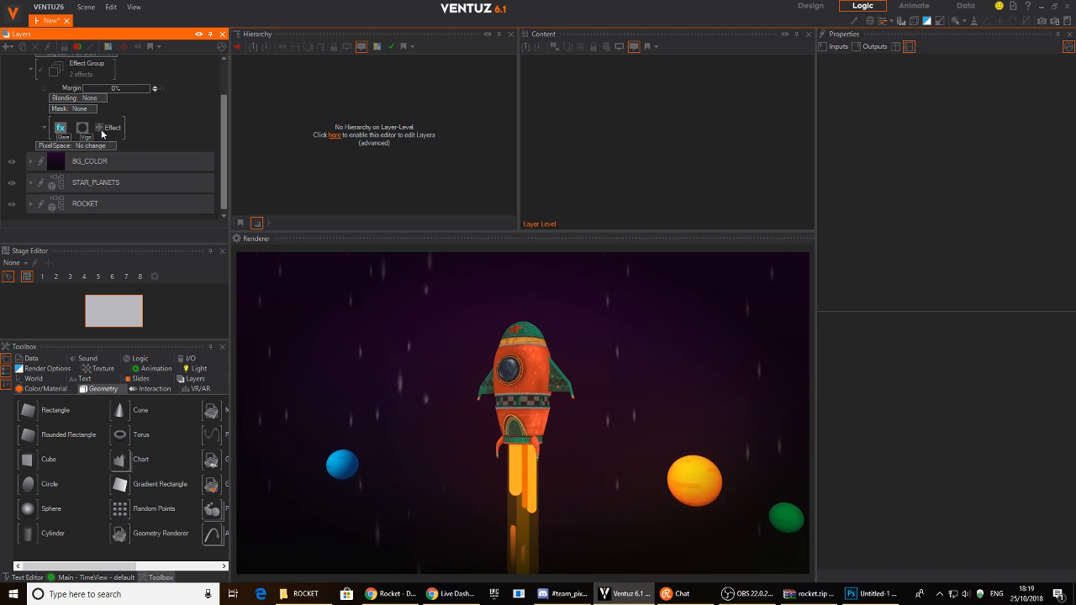
# - Add a Gain effect at 114%, trying orange and blue tints but keeping white
pyautogui.click(100, 129)
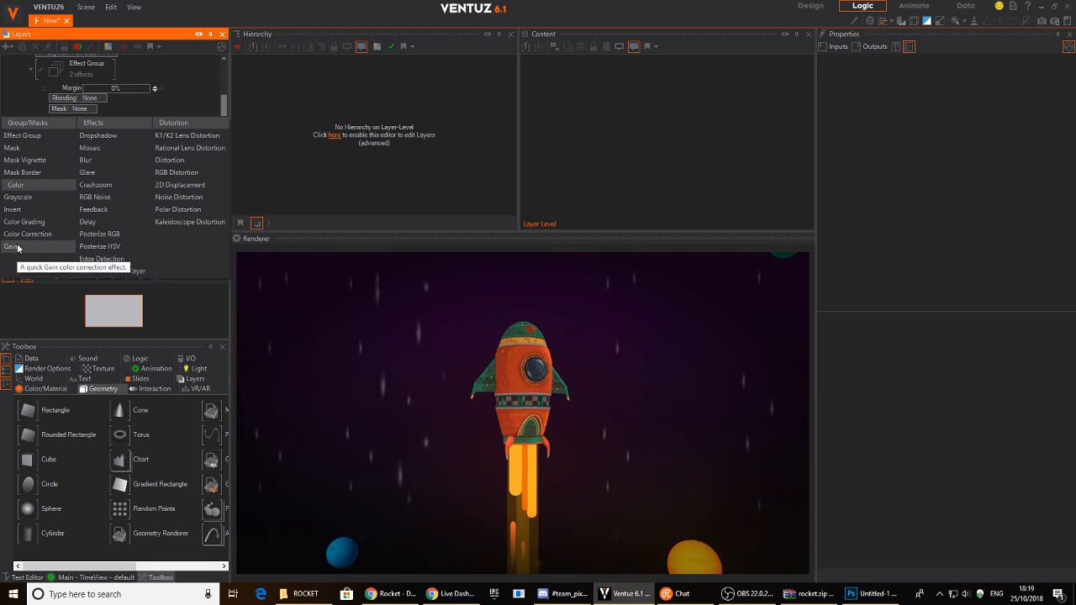
pyautogui.click(17, 247)
pyautogui.moveTo(138, 158); pyautogui.dragTo(146, 153)
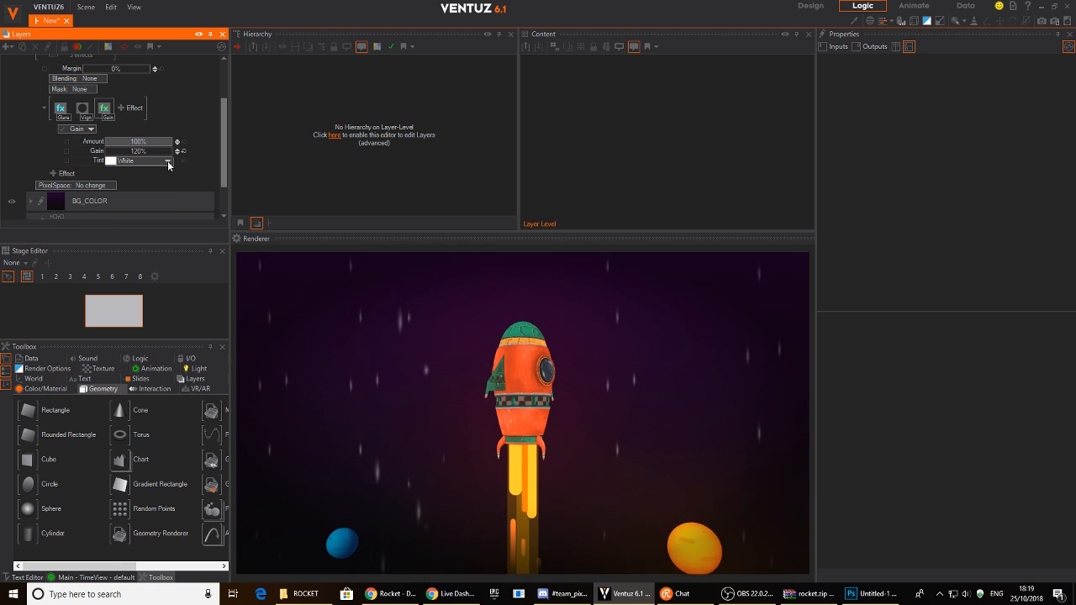
pyautogui.click(167, 161)
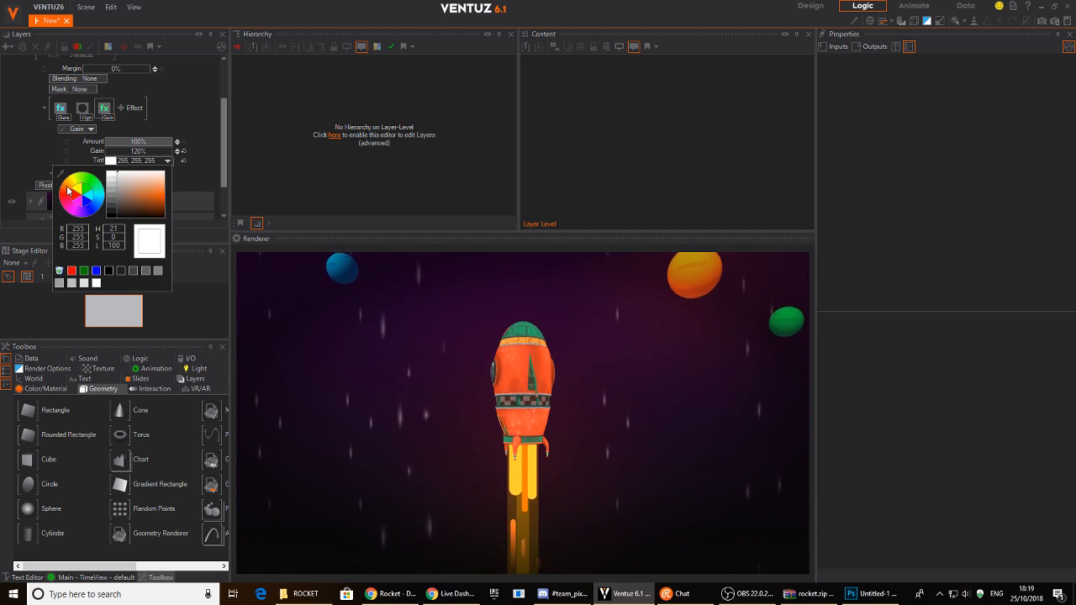
pyautogui.moveTo(144, 199); pyautogui.dragTo(167, 206)
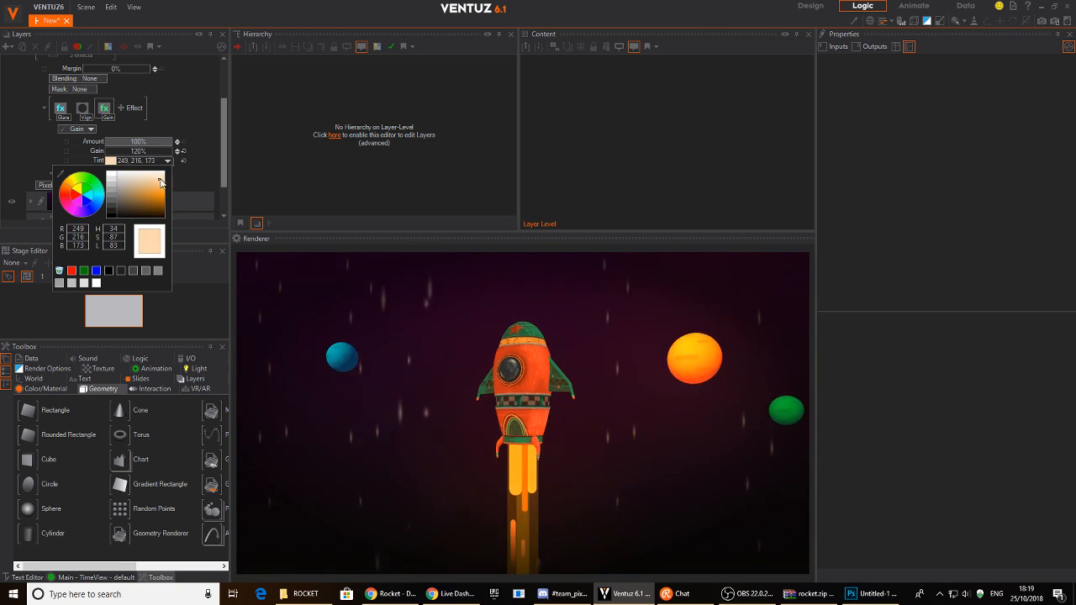
pyautogui.moveTo(93, 185); pyautogui.dragTo(101, 201)
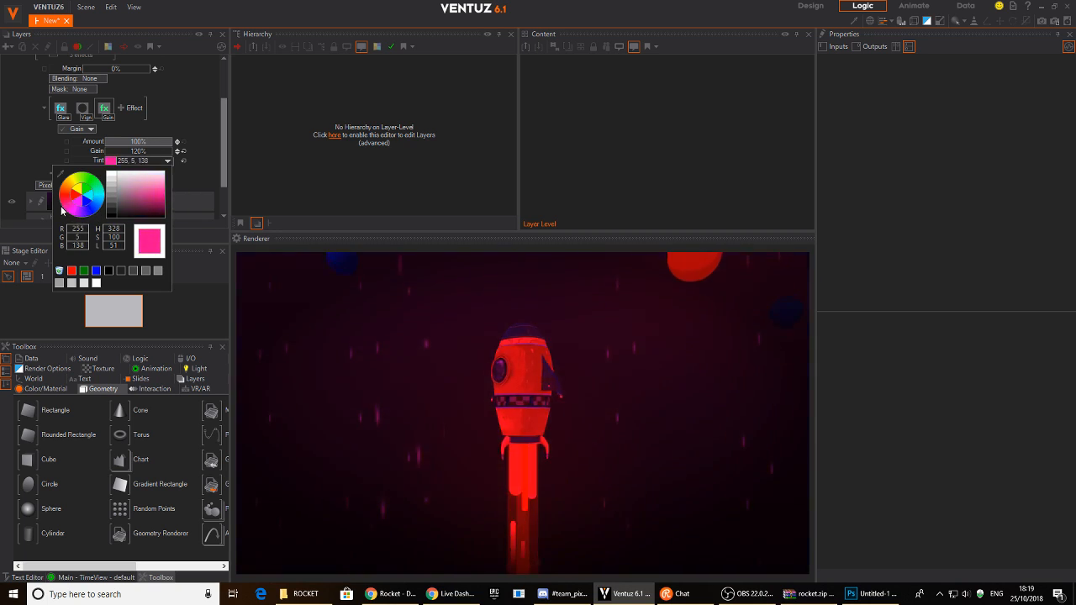
pyautogui.moveTo(65, 179); pyautogui.dragTo(101, 183)
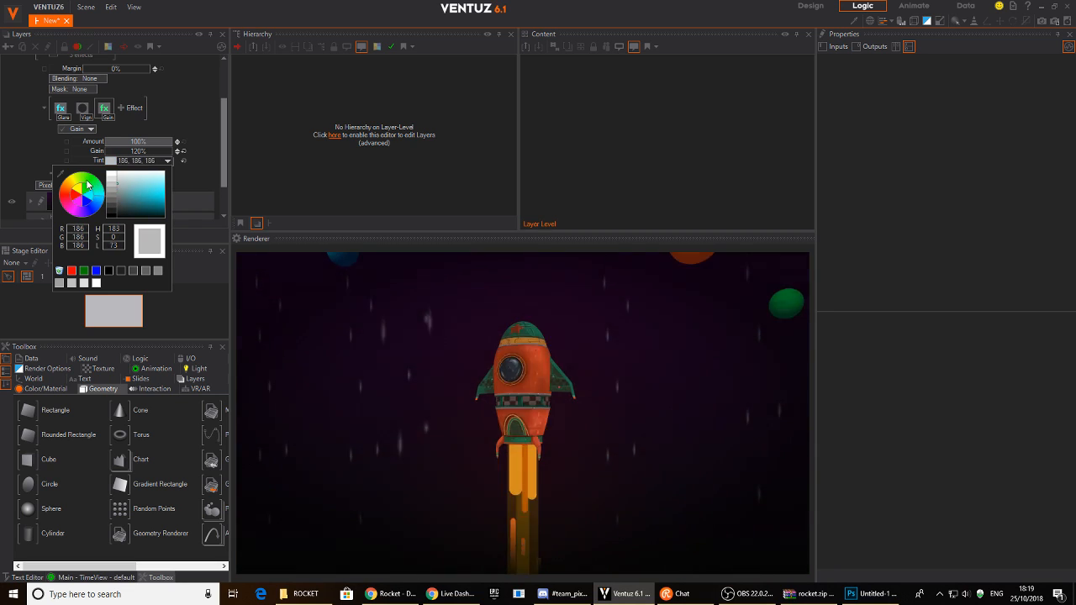
pyautogui.click(131, 161)
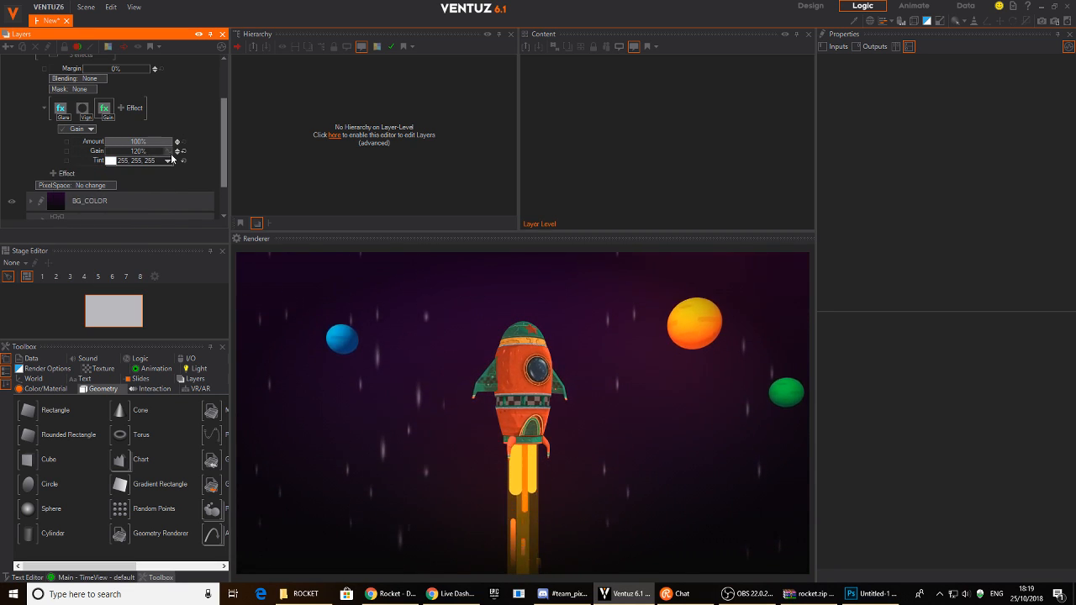
pyautogui.moveTo(146, 152); pyautogui.dragTo(116, 151)
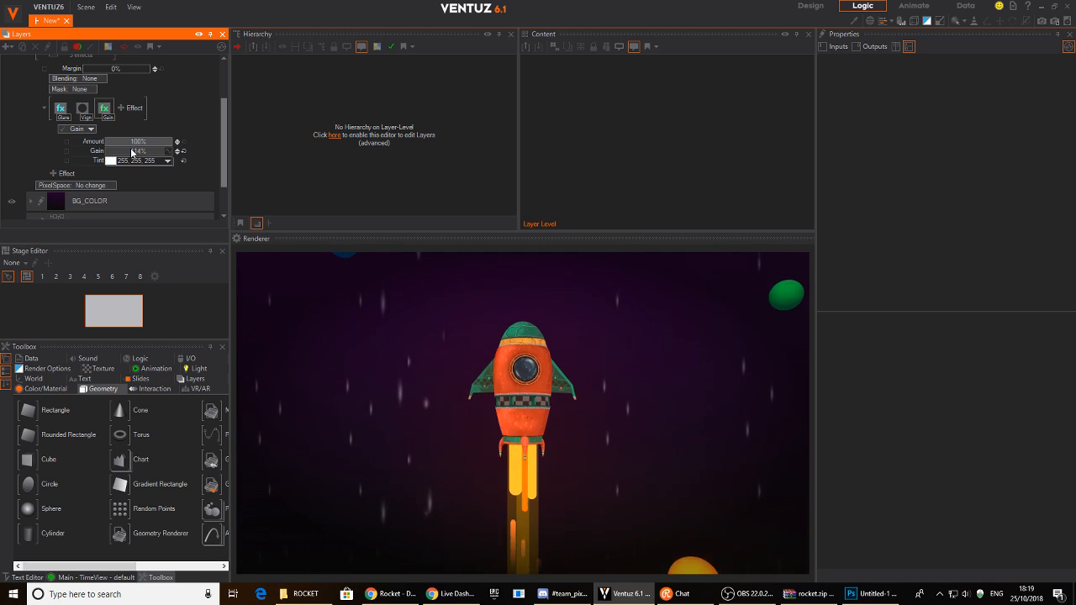
pyautogui.scroll(2, 35, 116)
pyautogui.scroll(-1, 125, 129)
# - Browse the effect list and close it without adding another effect
pyautogui.click(130, 118)
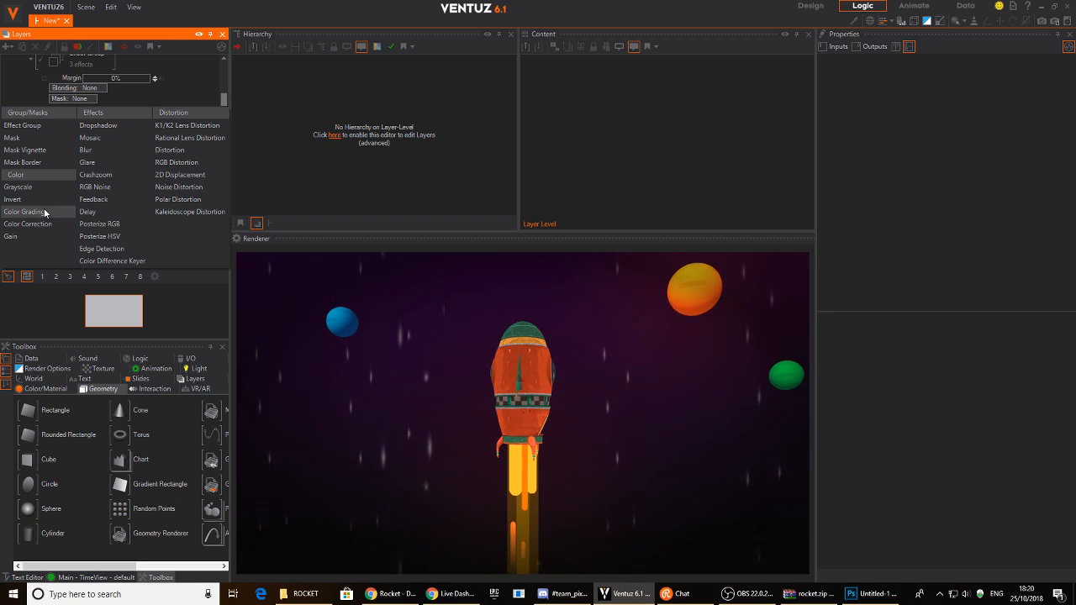
pyautogui.click(53, 108)
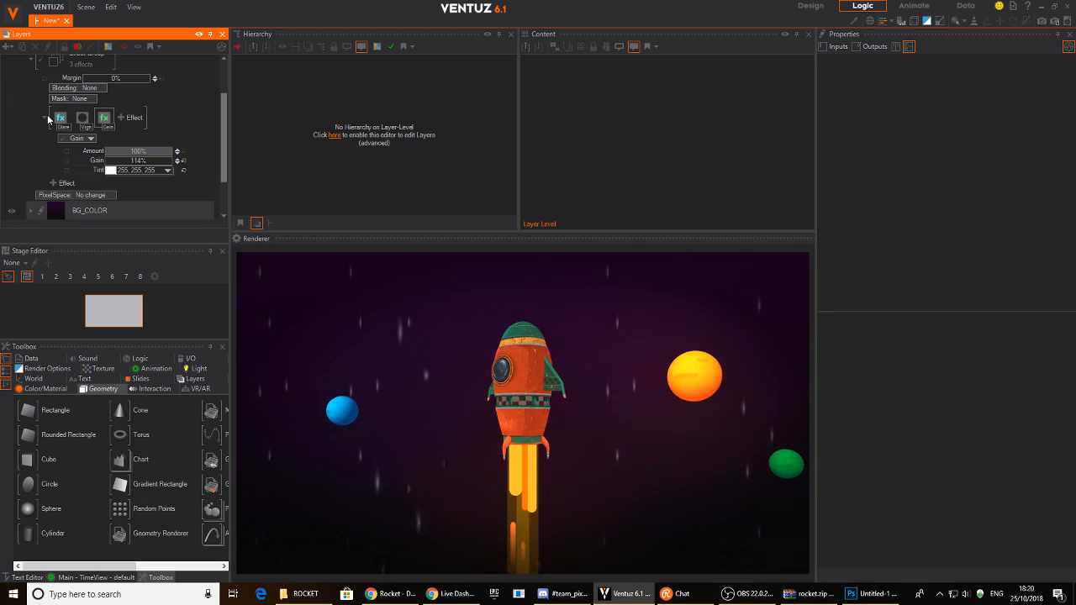
pyautogui.scroll(2, 48, 119)
pyautogui.scroll(-3, 134, 160)
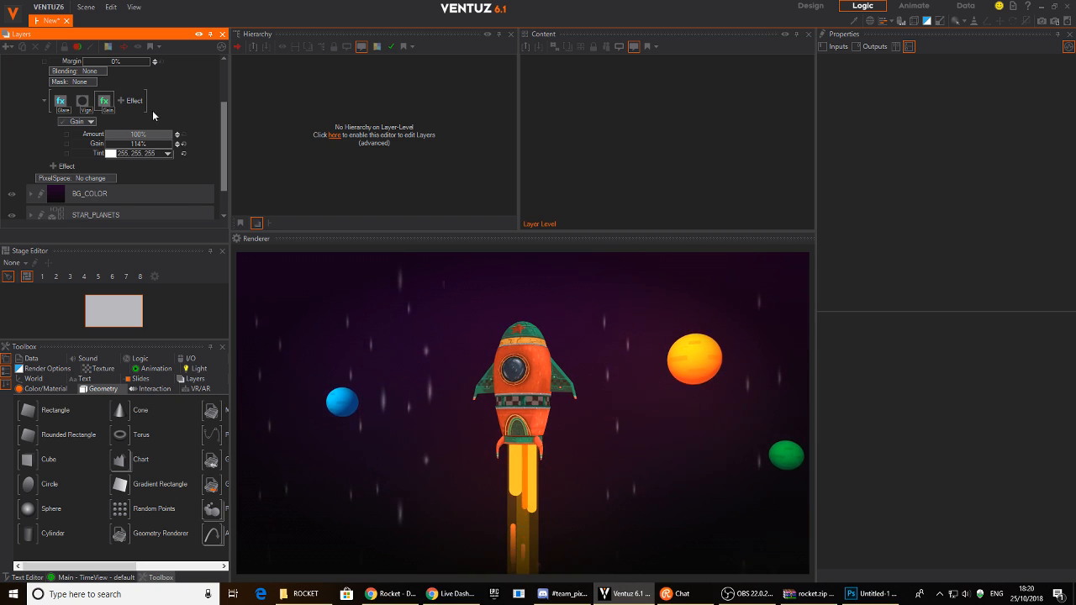
pyautogui.scroll(-2, 125, 198)
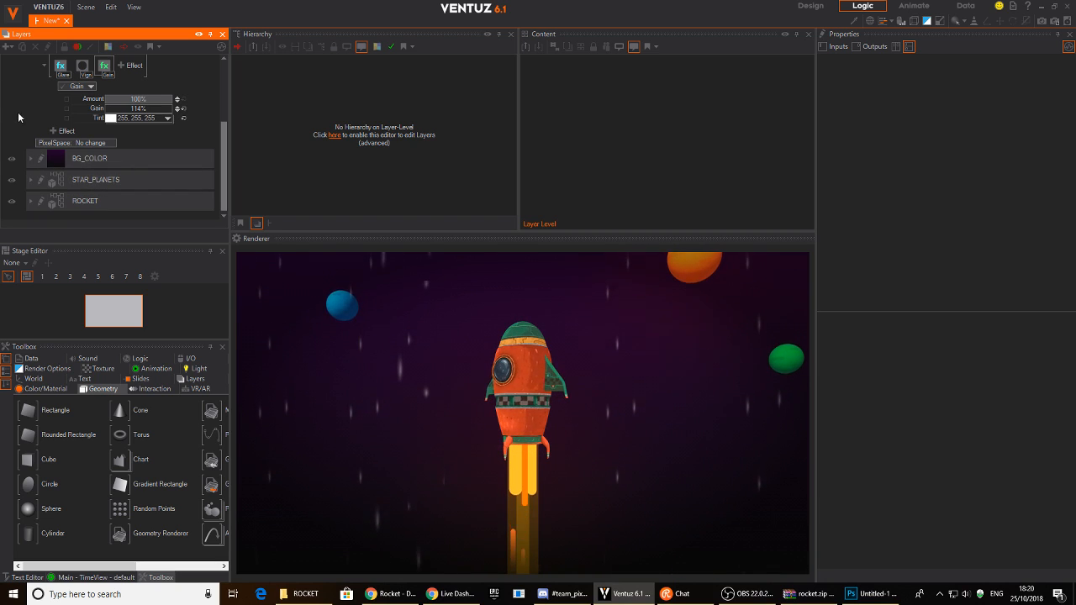
pyautogui.scroll(5, 18, 82)
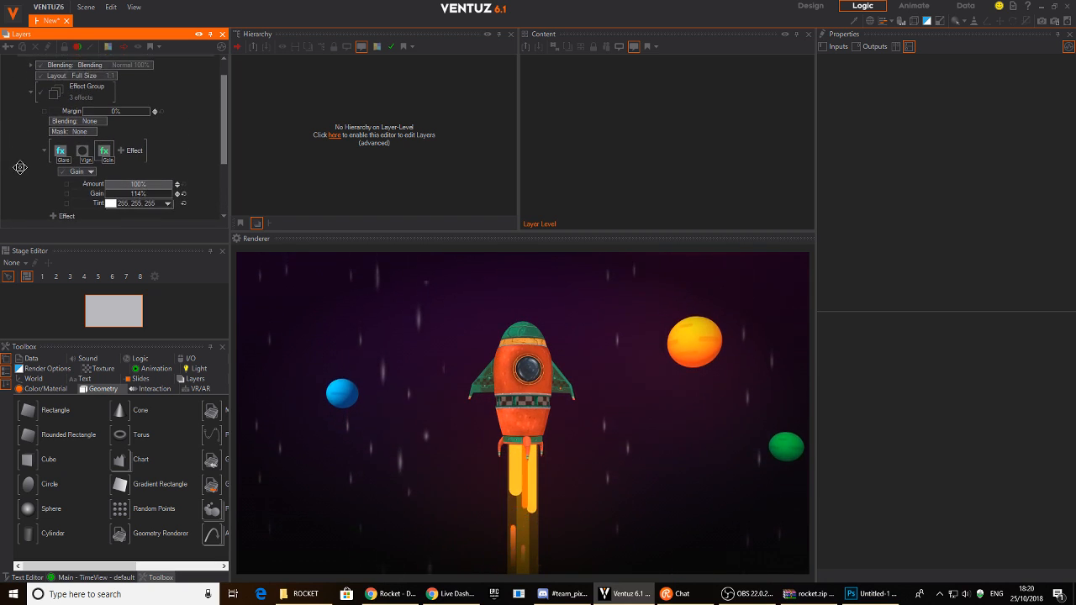
pyautogui.scroll(-3, 63, 174)
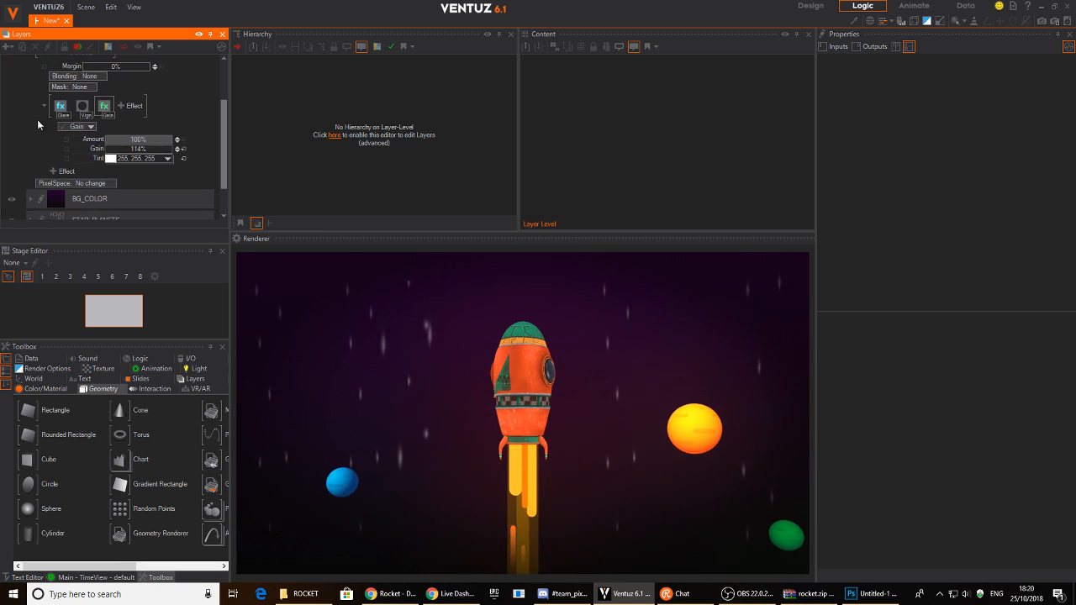
# - Reopen the effect list briefly, then select the Group layer to view its properties
pyautogui.click(63, 173)
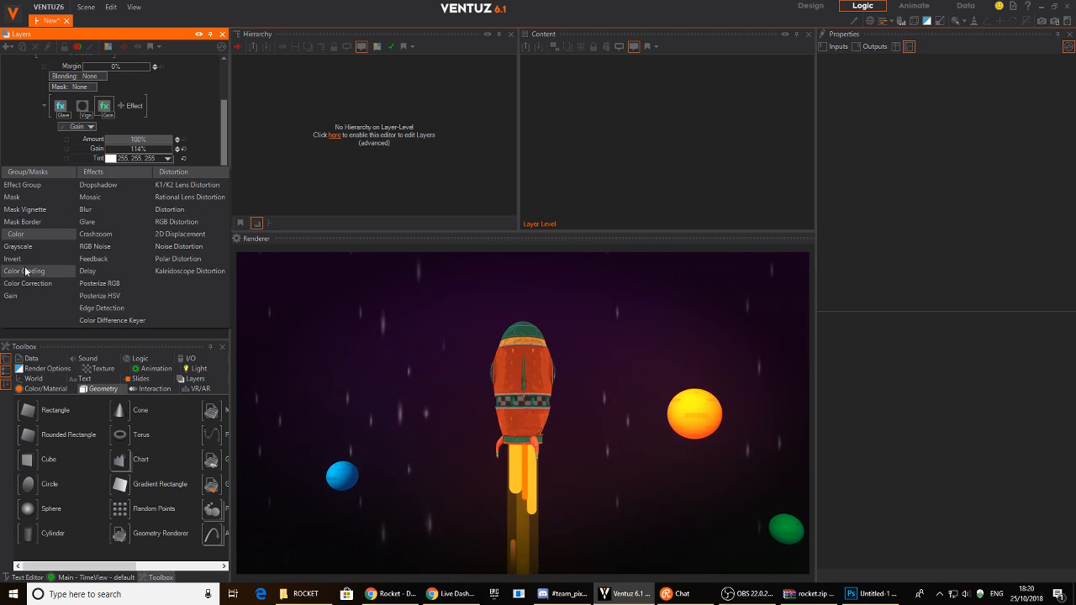
pyautogui.click(11, 110)
pyautogui.scroll(3, 11, 160)
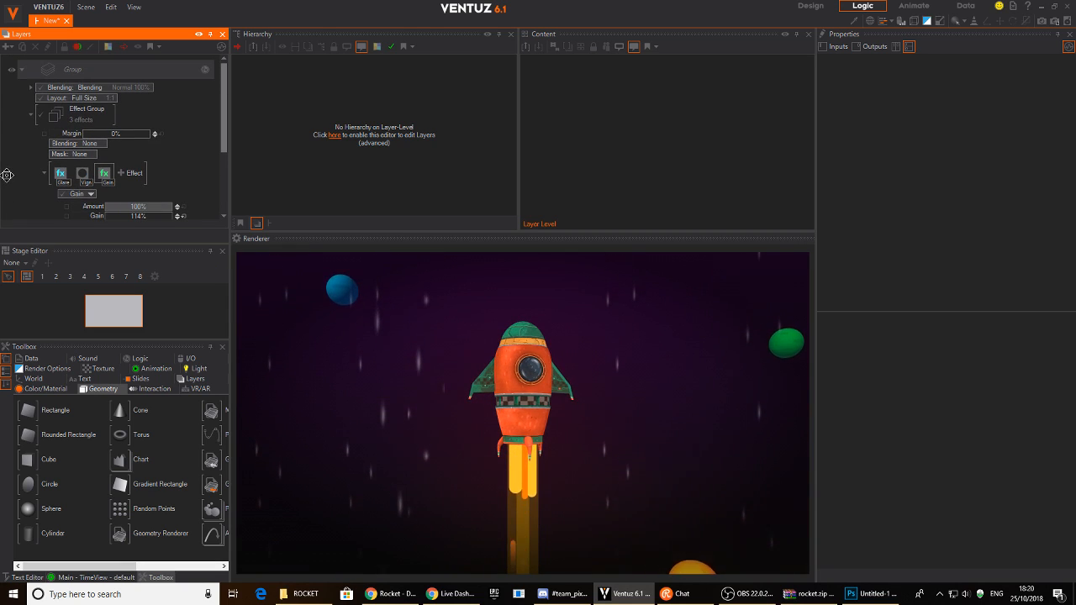
pyautogui.scroll(-2, 26, 168)
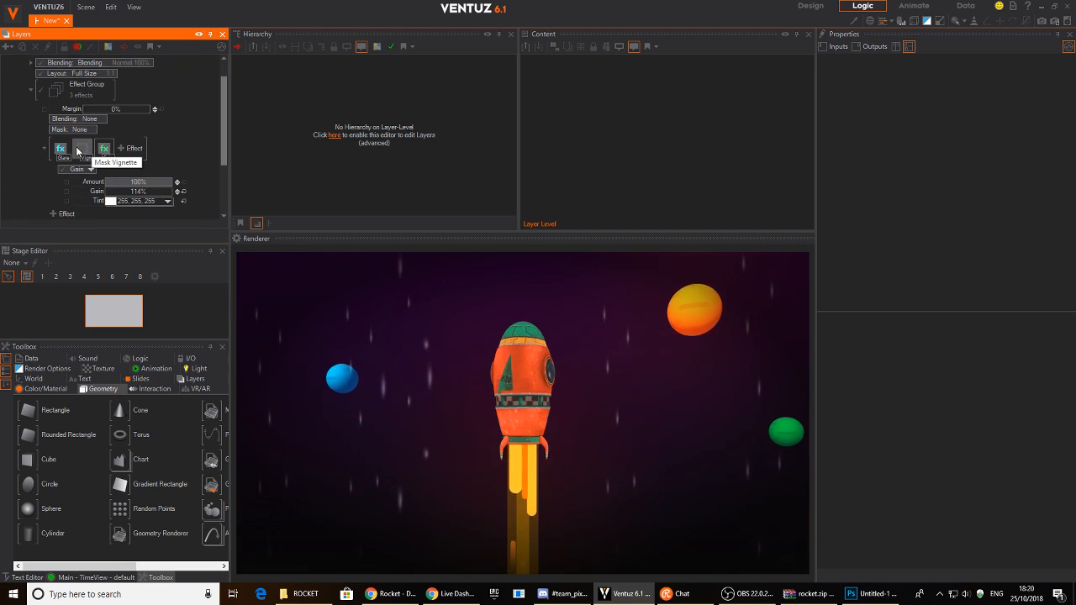
pyautogui.click(131, 149)
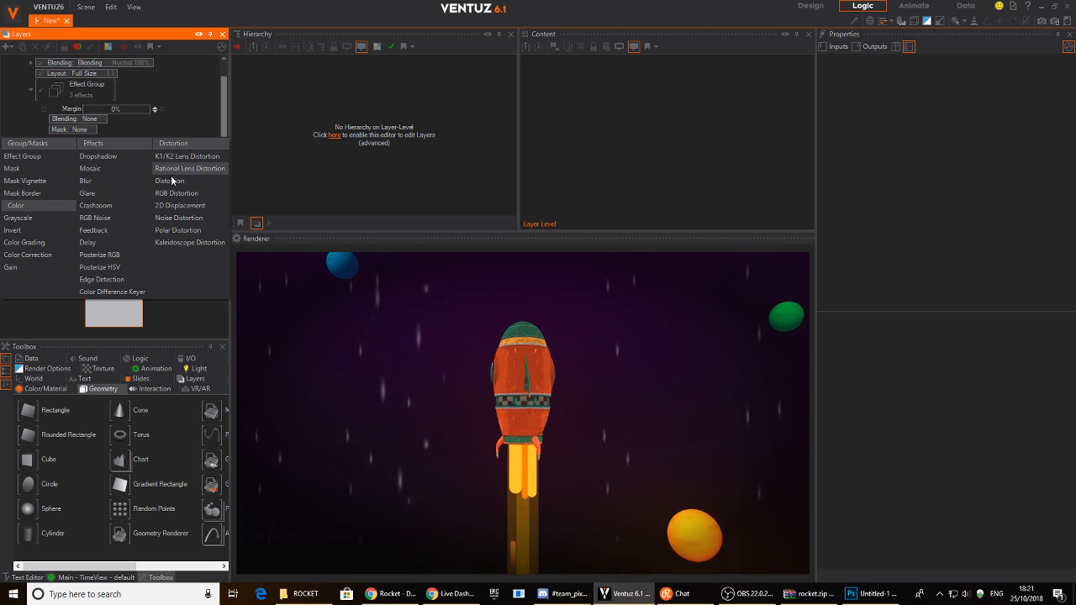
pyautogui.scroll(-3, 14, 121)
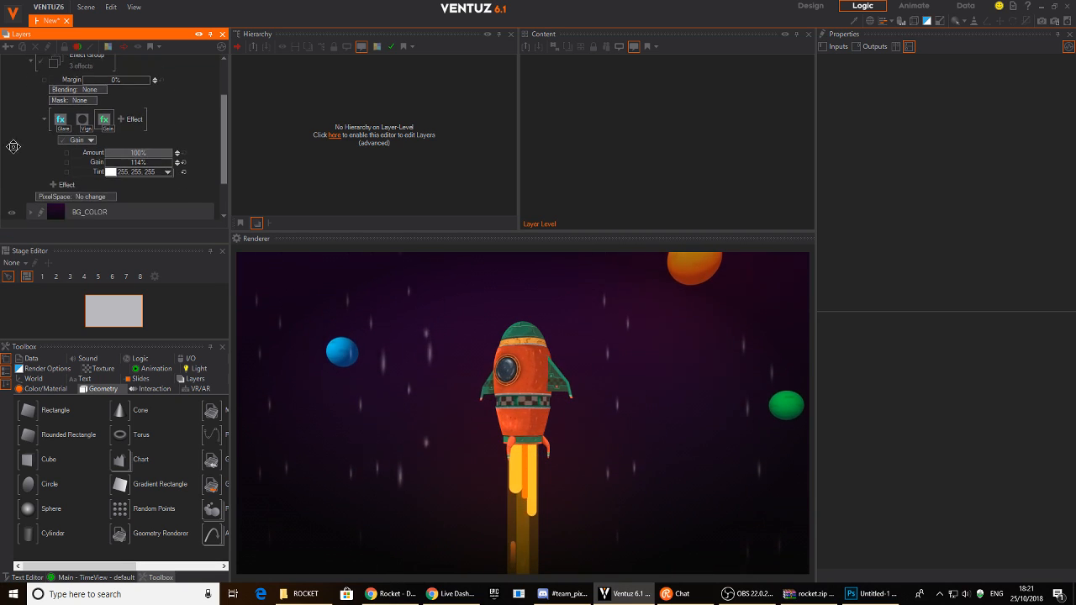
pyautogui.scroll(3, 14, 124)
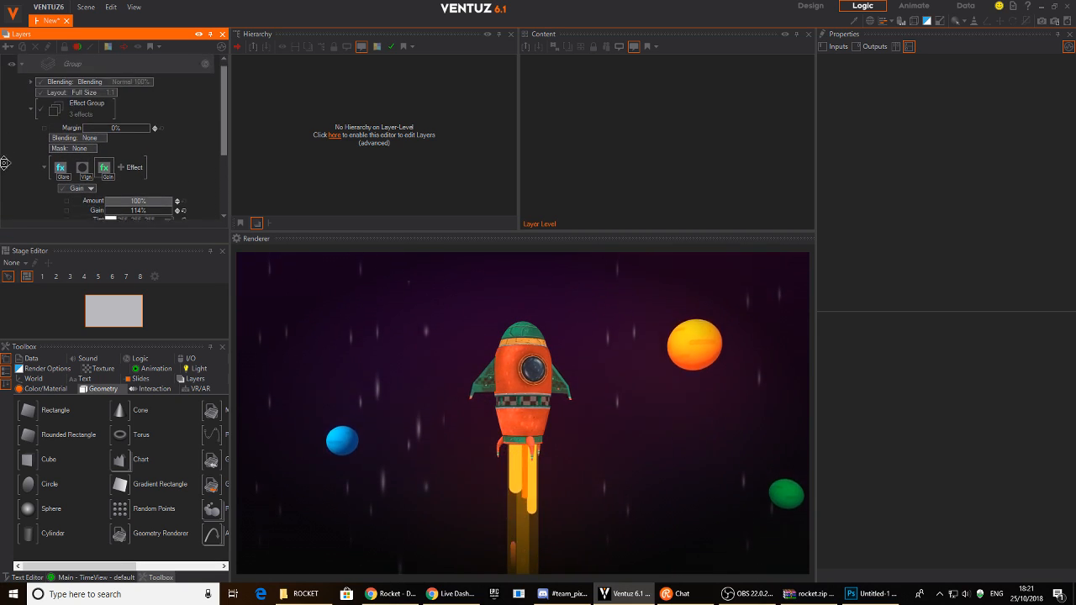
pyautogui.click(73, 113)
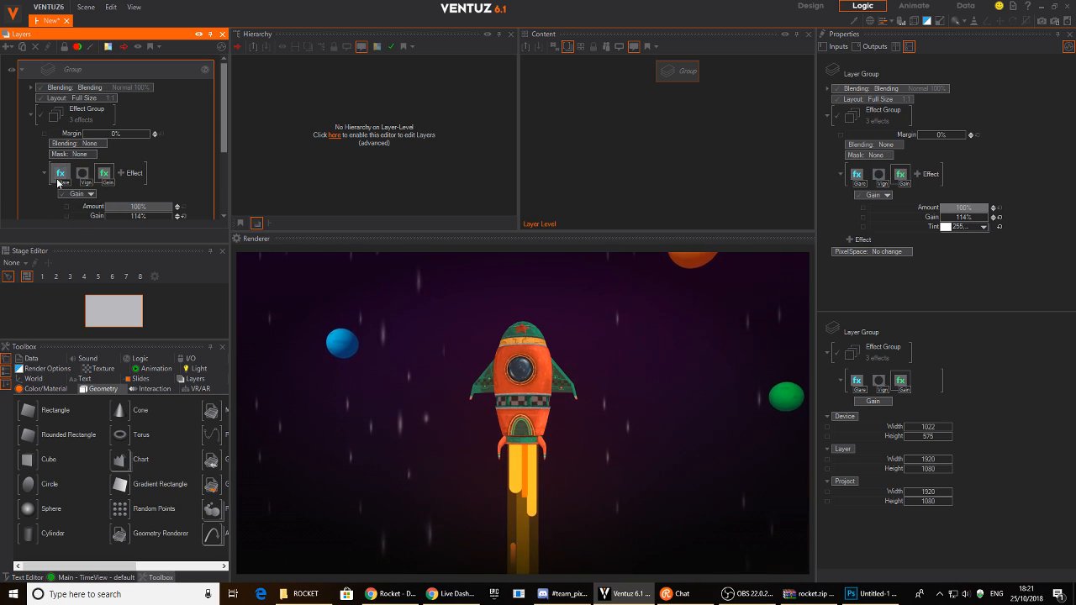
pyautogui.scroll(-3, 59, 184)
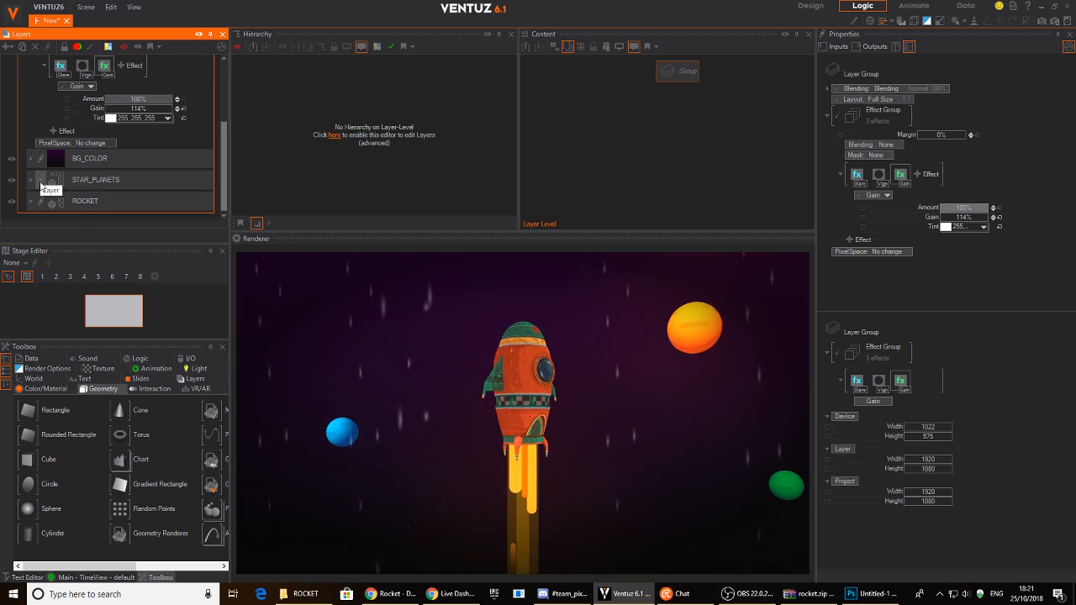
pyautogui.click(39, 185)
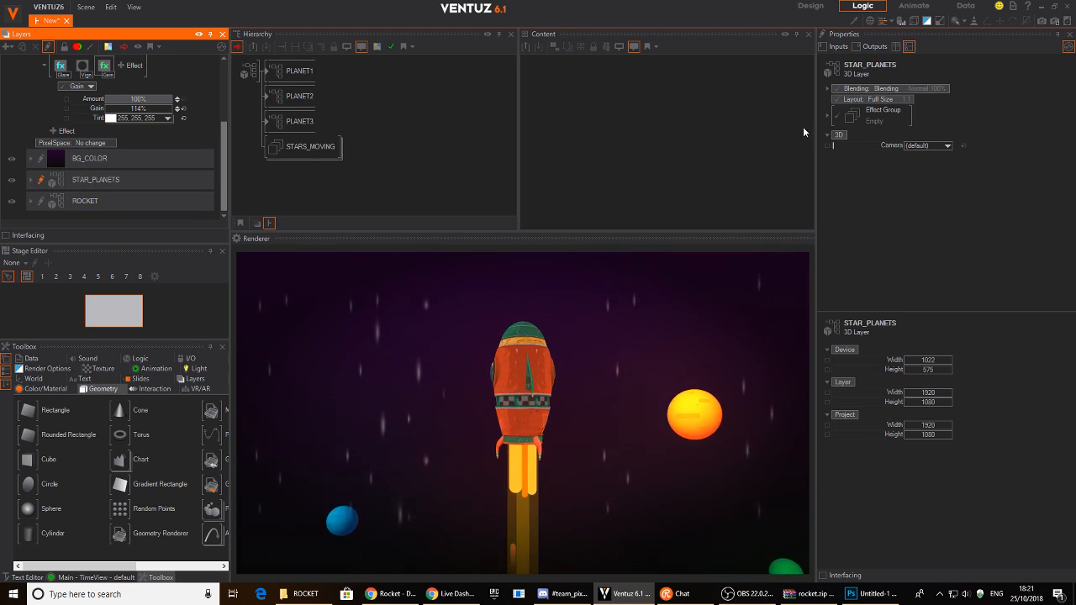
pyautogui.click(496, 107)
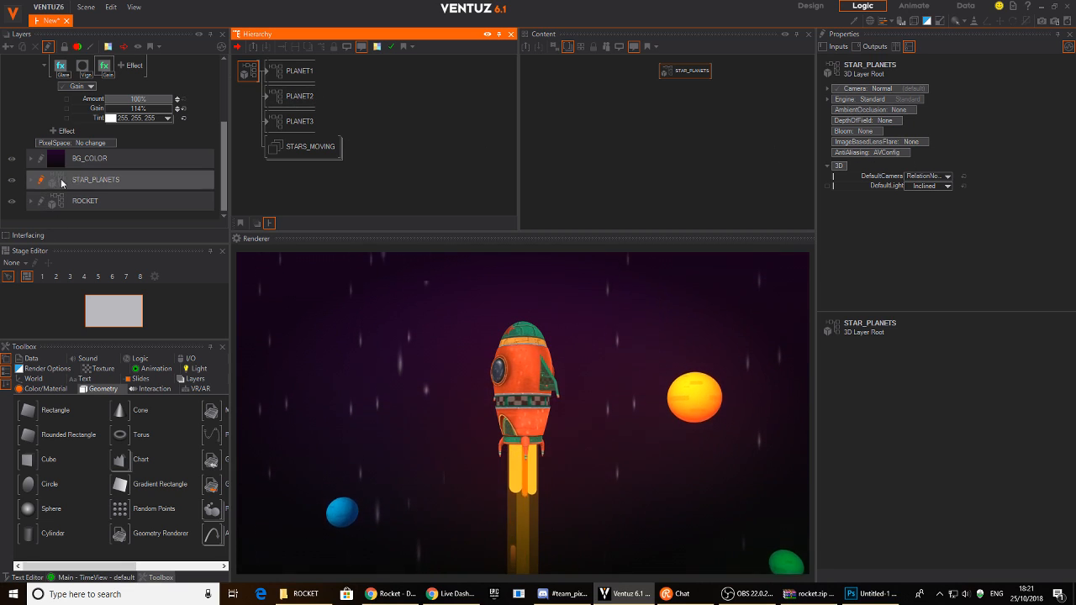
pyautogui.scroll(4, 62, 74)
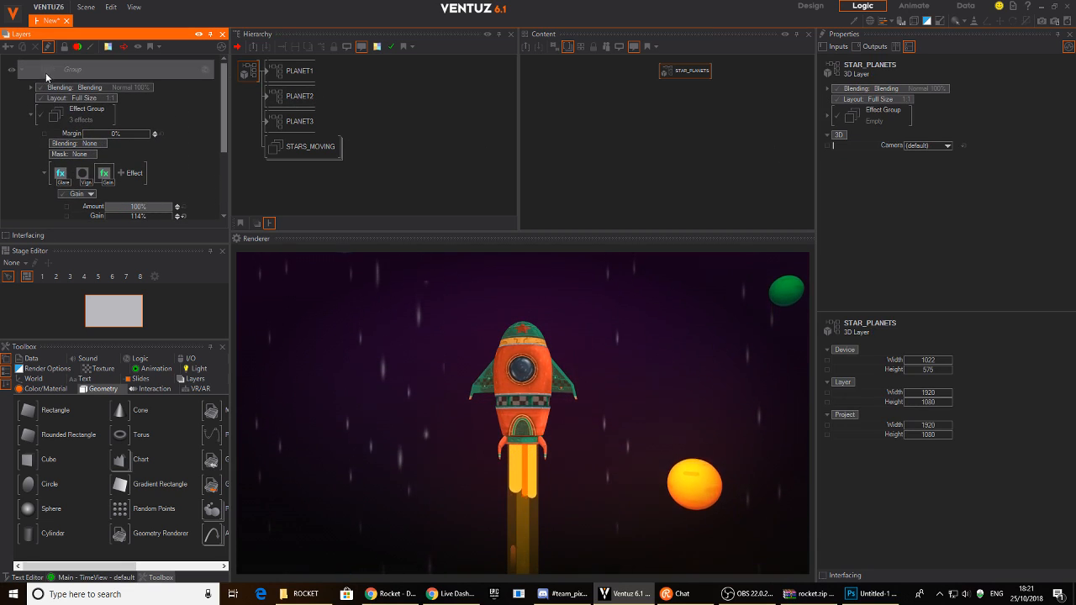
pyautogui.click(46, 73)
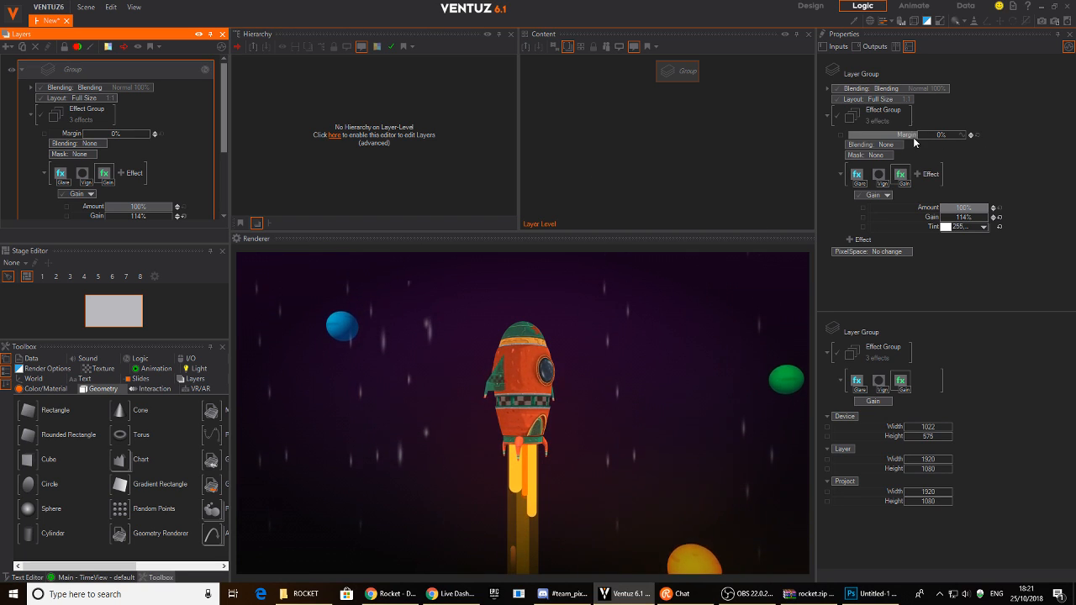
pyautogui.scroll(-3, 57, 145)
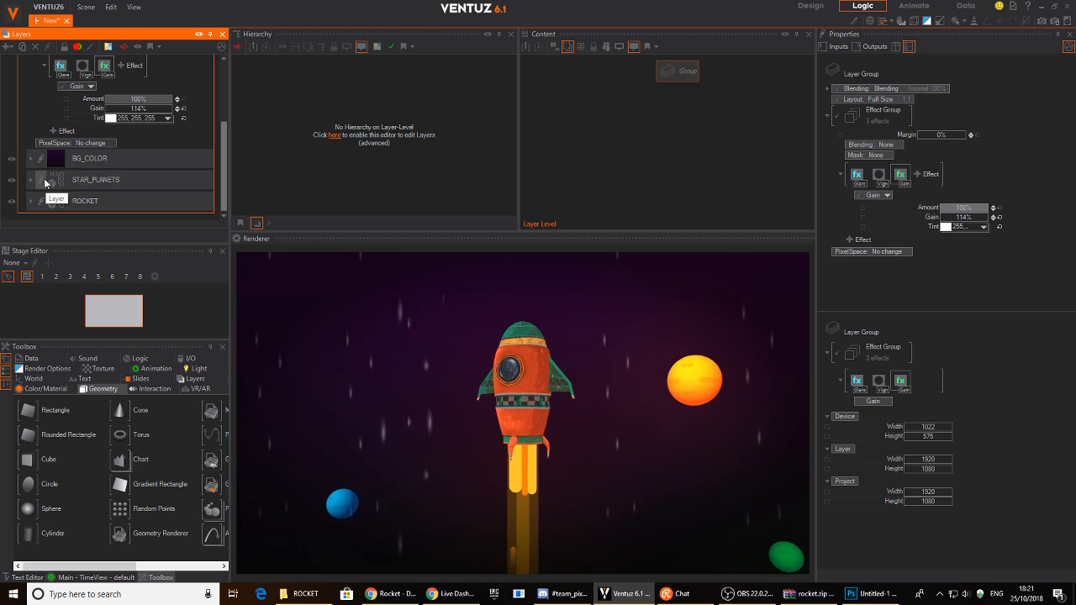
pyautogui.click(47, 181)
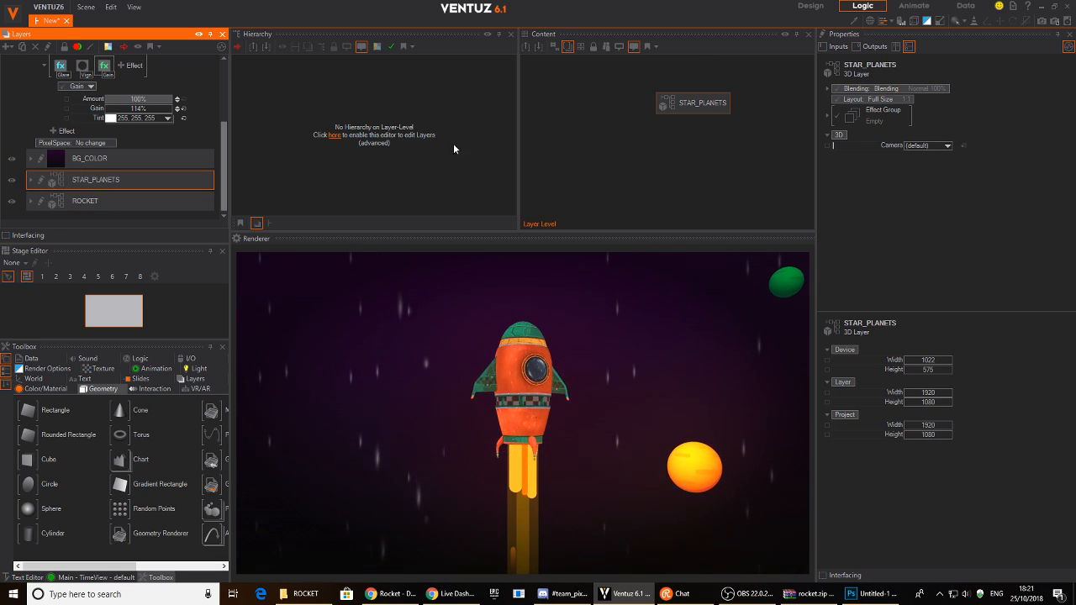
pyautogui.click(40, 179)
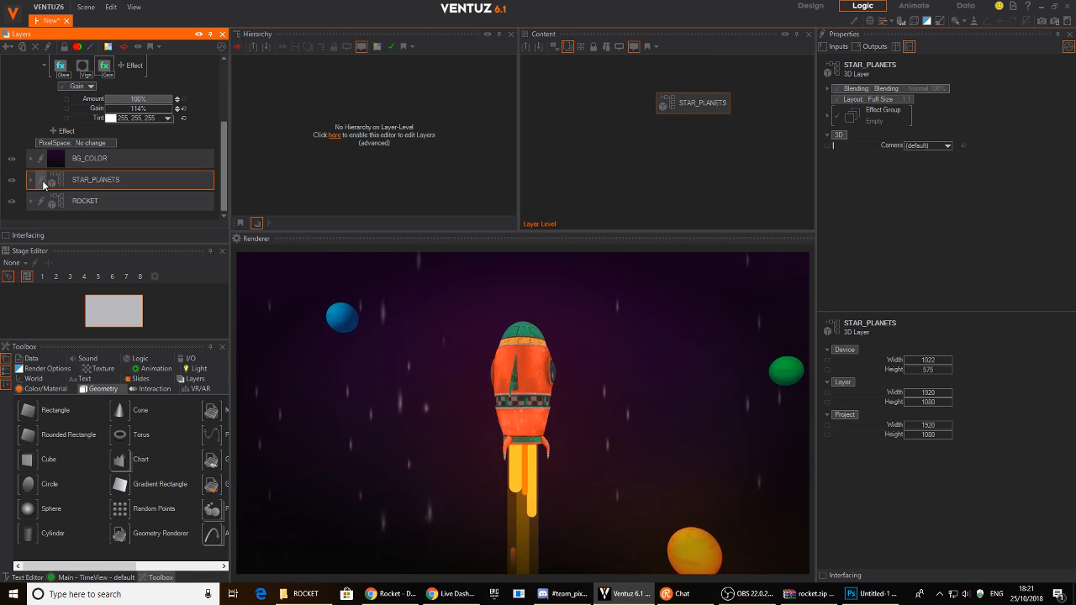
pyautogui.click(247, 71)
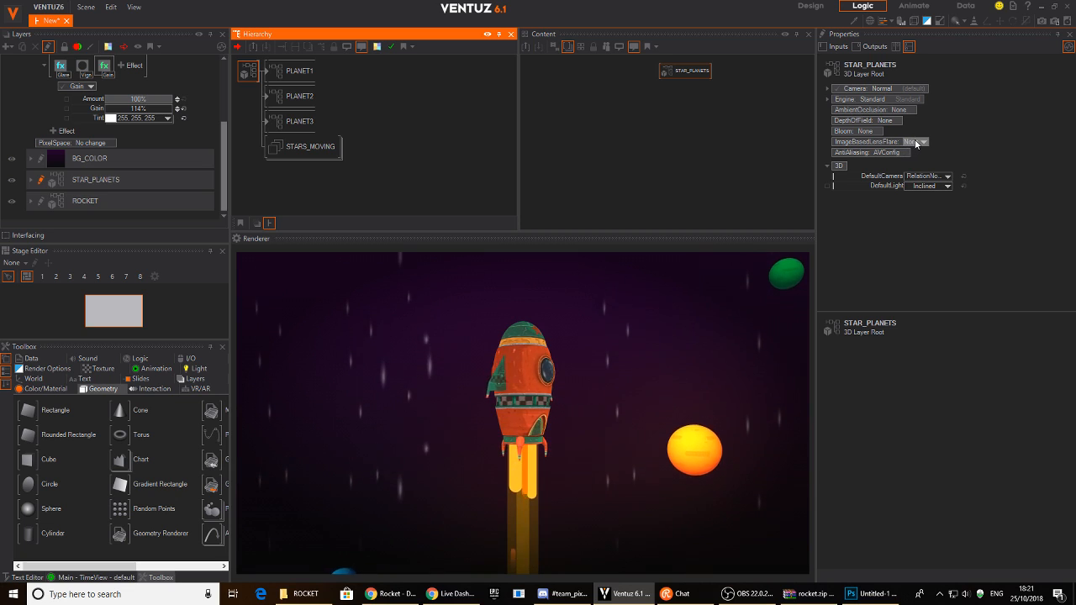
pyautogui.click(909, 142)
pyautogui.moveTo(906, 164)
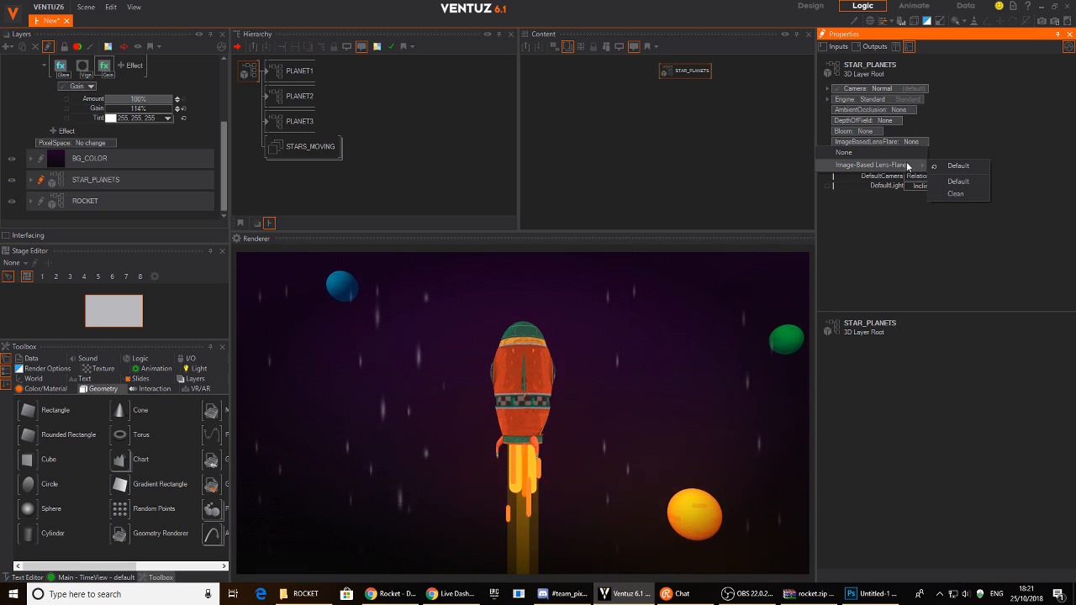
pyautogui.click(958, 195)
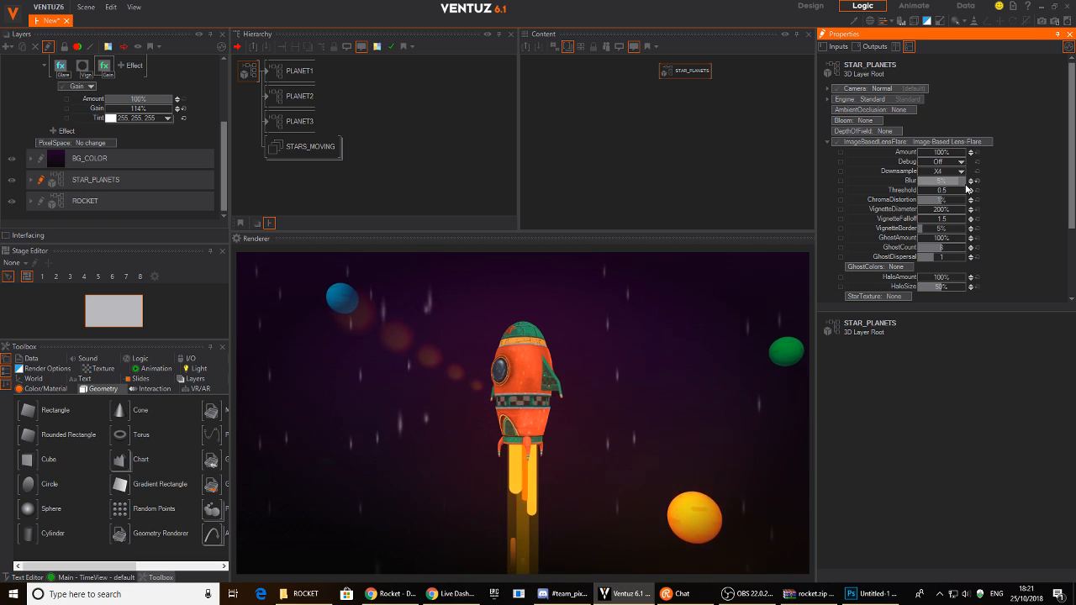
pyautogui.click(941, 142)
pyautogui.click(935, 152)
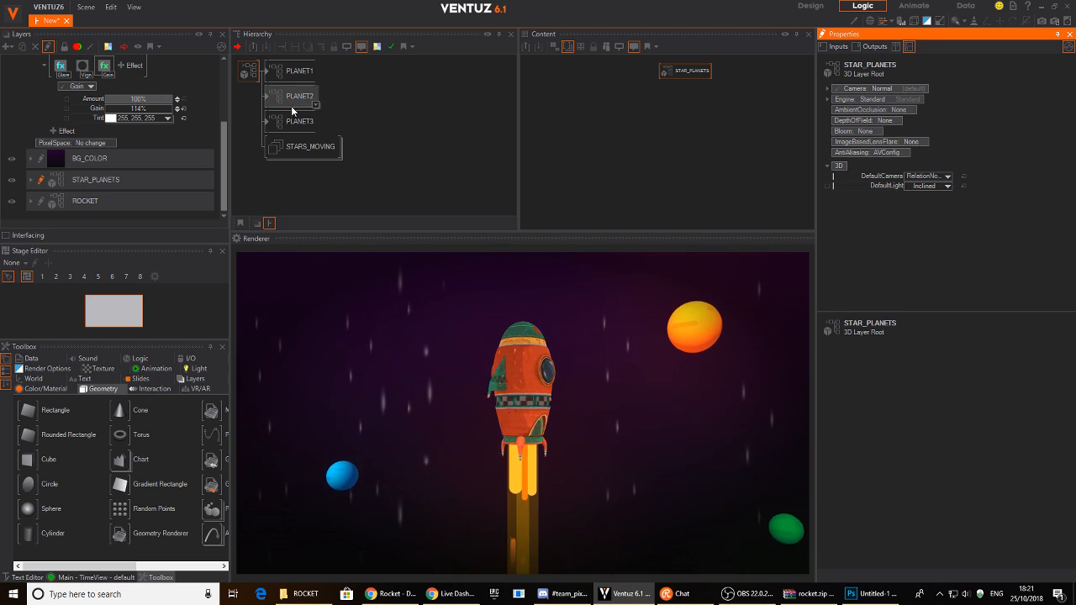
# - Apply the default Image-Based Lens-Flare to the ROCKET layer
pyautogui.click(39, 202)
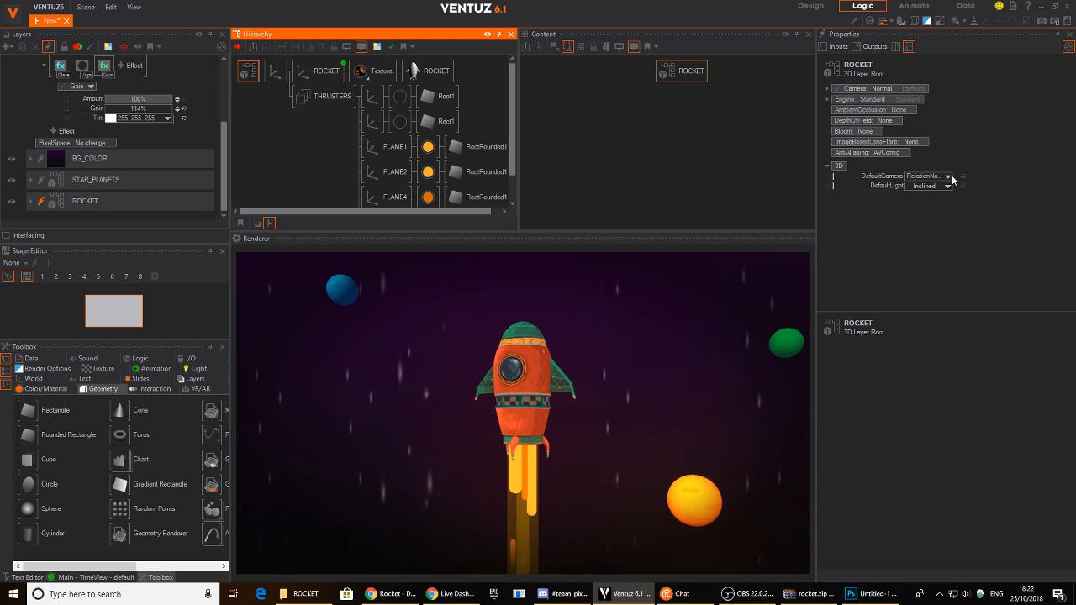
pyautogui.click(905, 143)
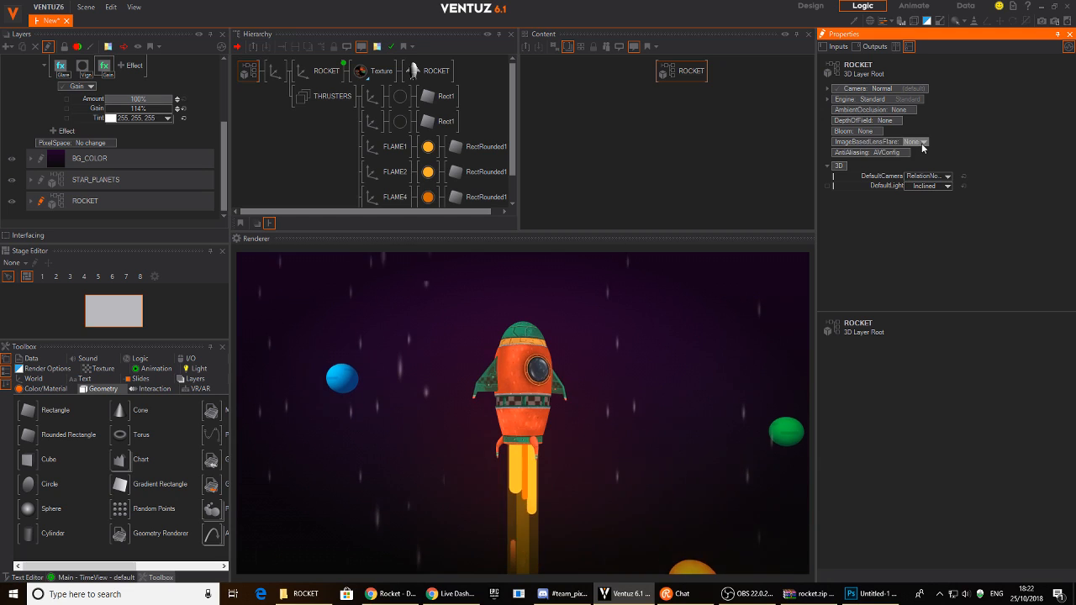
pyautogui.moveTo(909, 167)
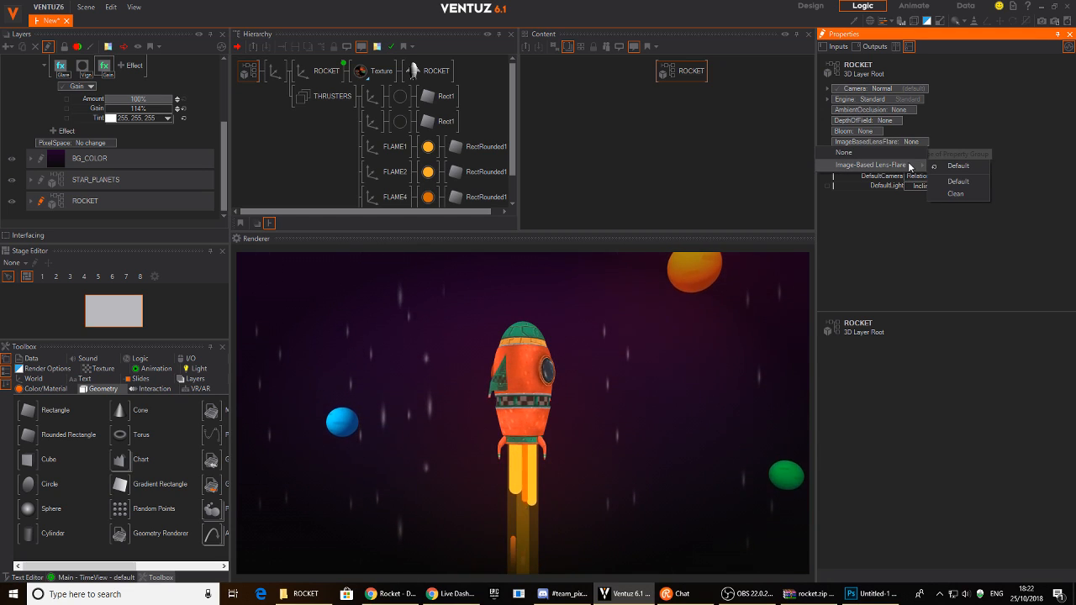
pyautogui.click(970, 185)
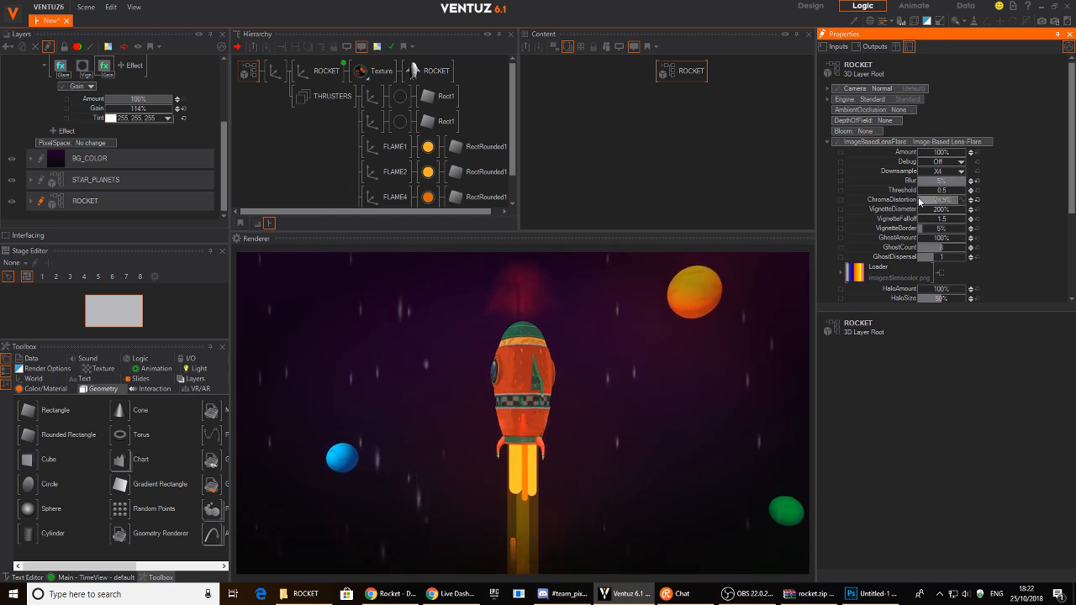
# - Lower chroma distortion, set vignette border 1.8%, Amount 33% and vignette diameter 21%
pyautogui.moveTo(967, 202); pyautogui.dragTo(967, 207)
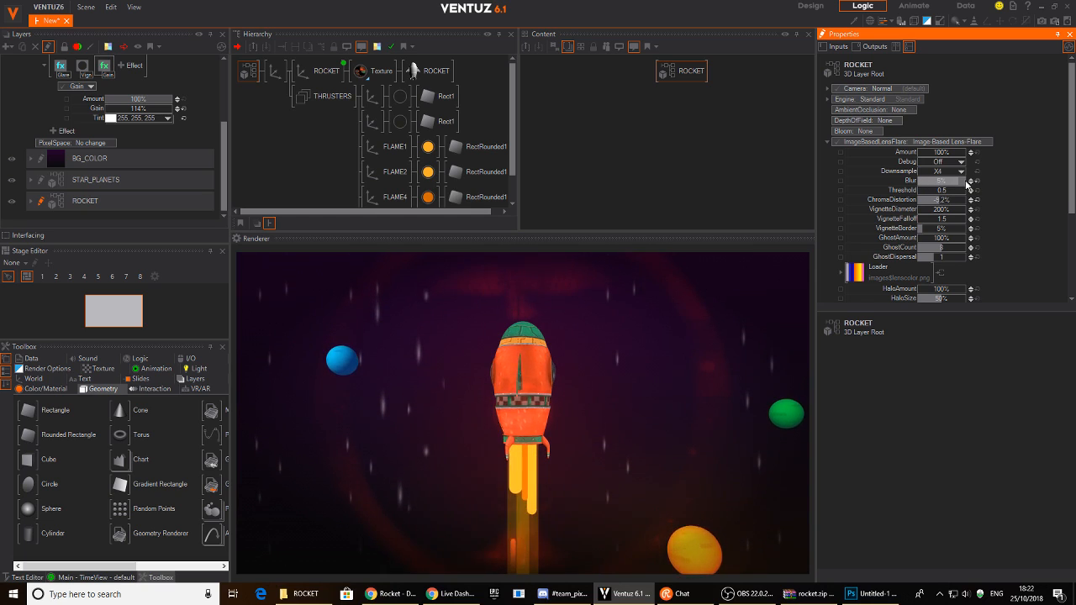
pyautogui.moveTo(966, 228); pyautogui.dragTo(992, 238)
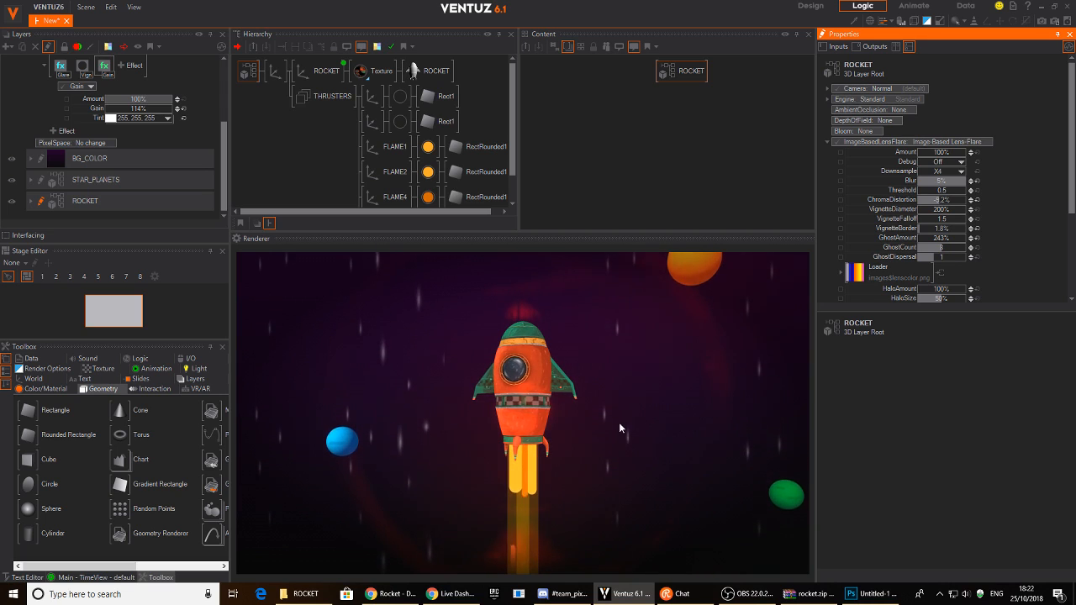
pyautogui.moveTo(946, 157); pyautogui.dragTo(966, 160)
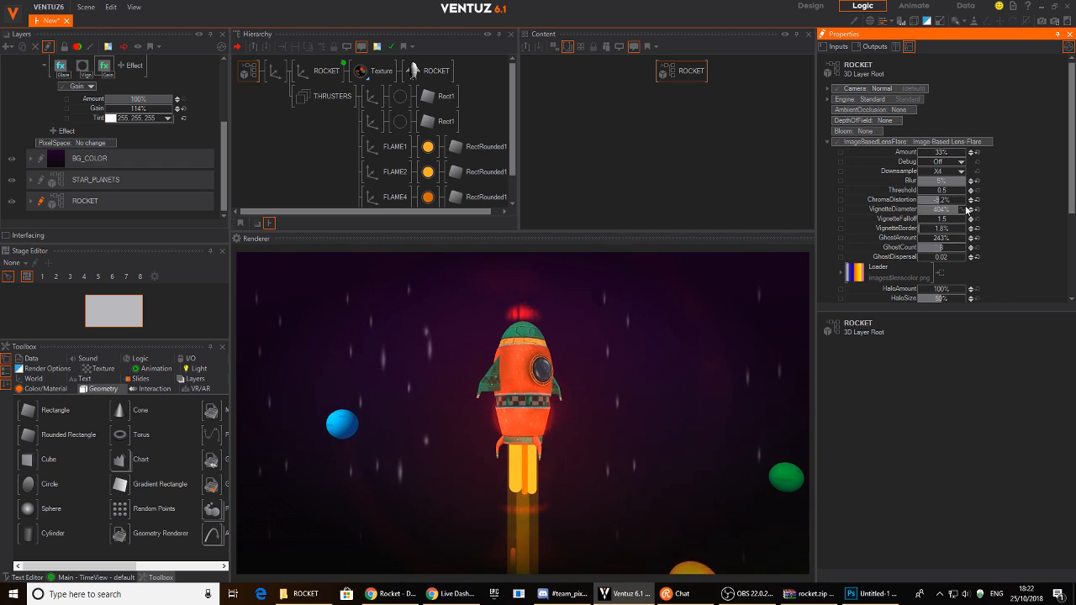
pyautogui.moveTo(955, 210); pyautogui.dragTo(994, 178)
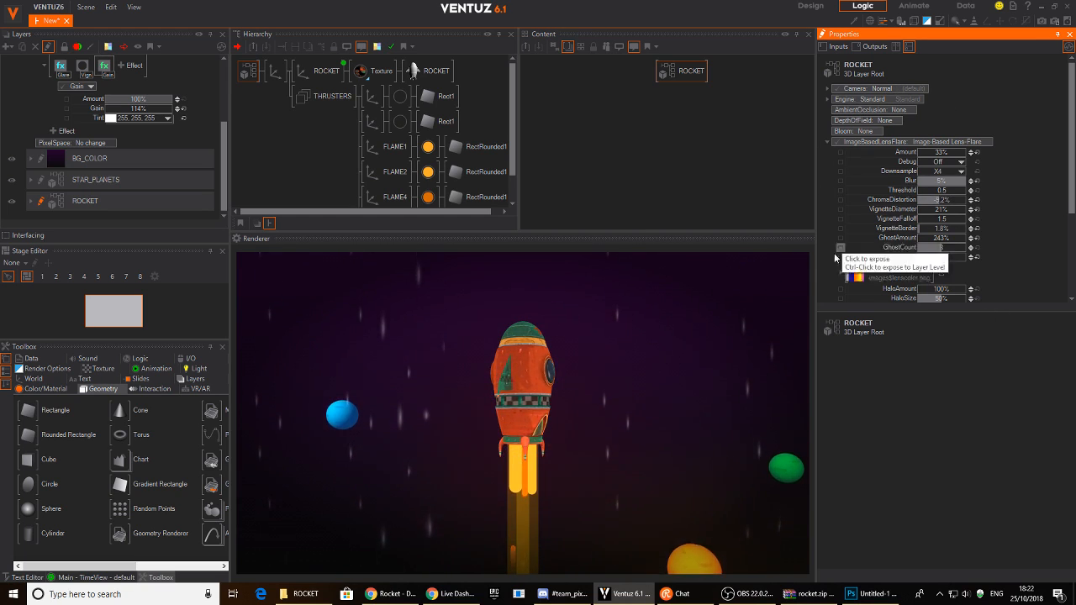
# - Add a Bloom effect to the ROCKET layer and widen its diameter to 9.3
pyautogui.click(865, 131)
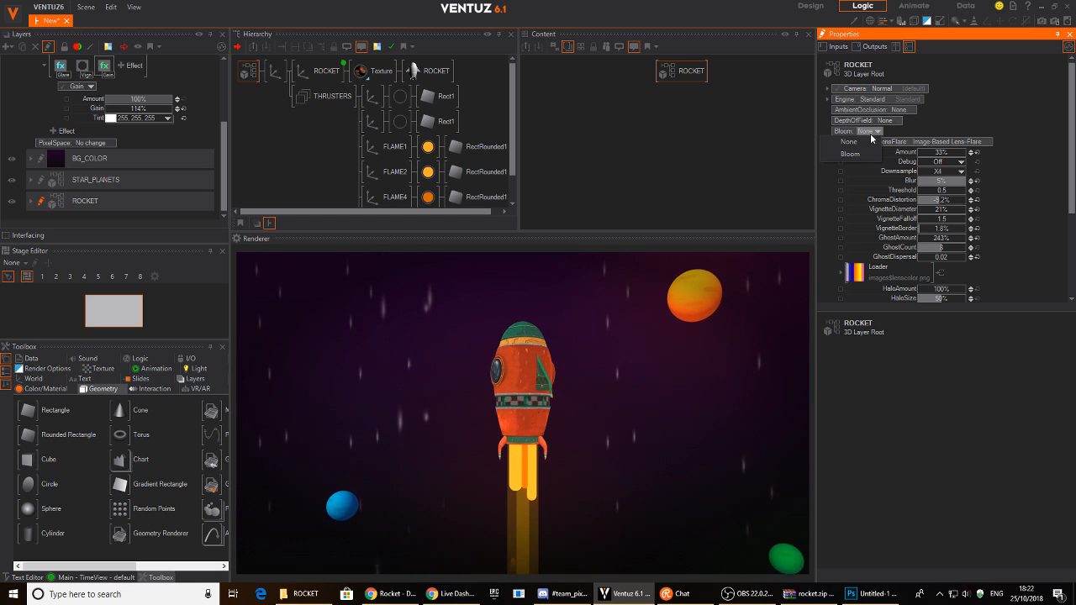
pyautogui.click(876, 158)
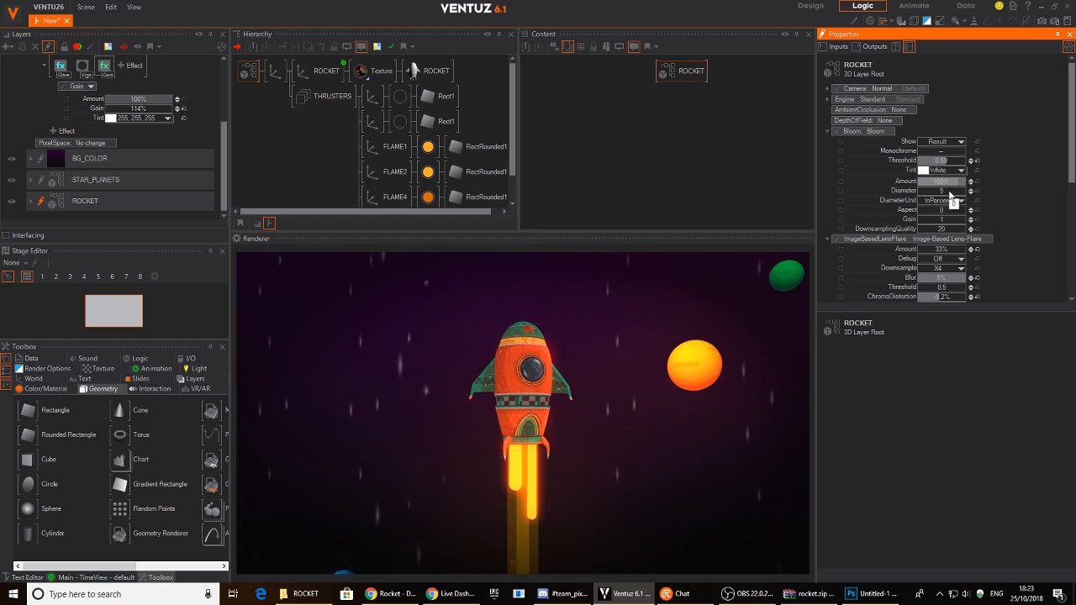
pyautogui.moveTo(939, 193); pyautogui.dragTo(818, 289)
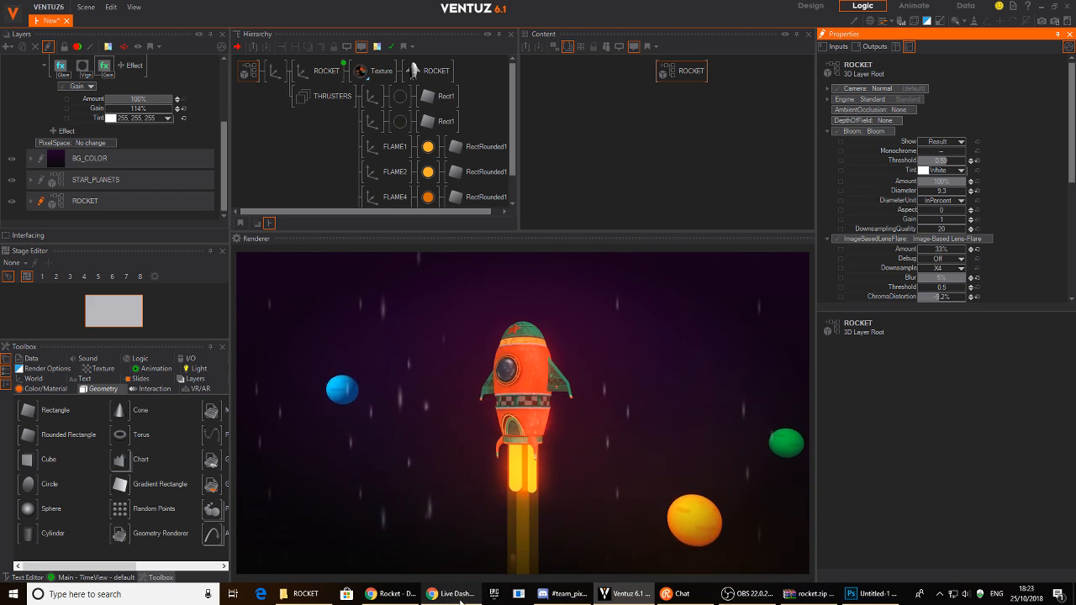
# - Orbit the rocket on its Sketchfab page, then minimize Chrome and bring up OBS
pyautogui.moveTo(391, 593)
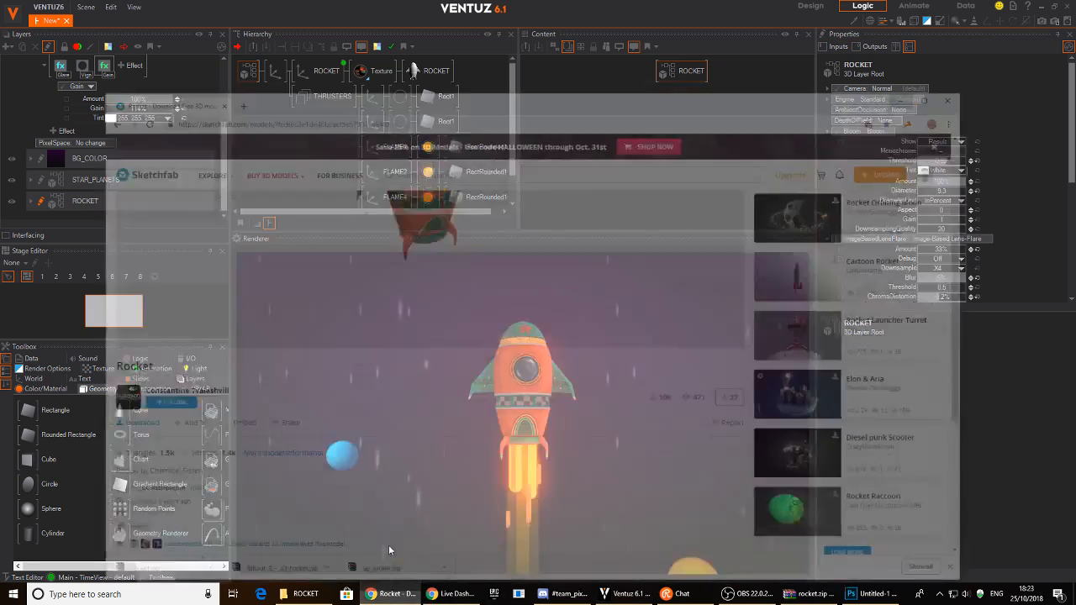
pyautogui.click(389, 548)
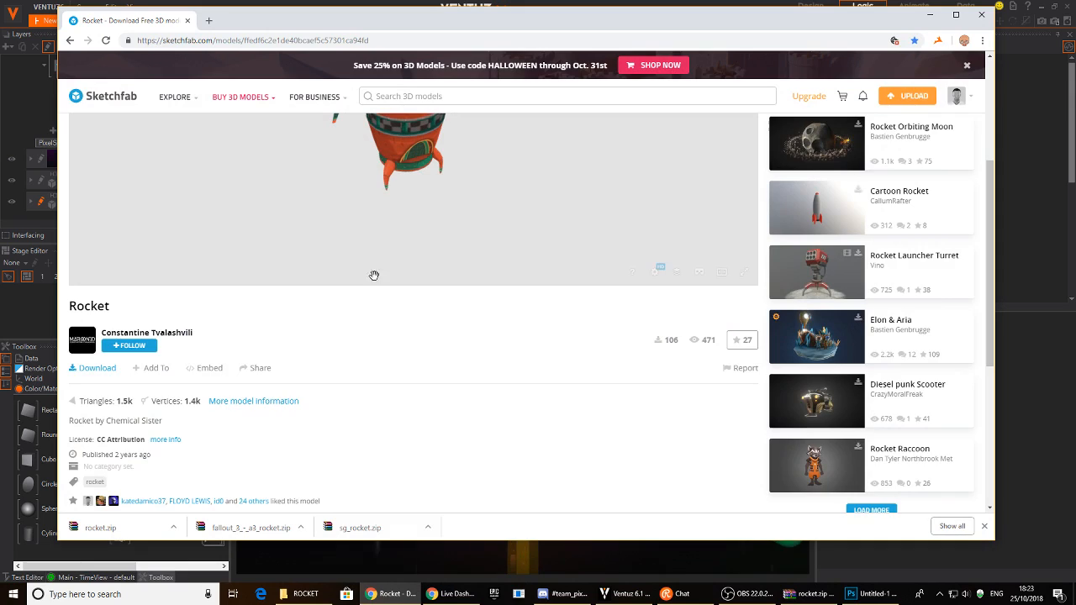
pyautogui.moveTo(420, 234); pyautogui.dragTo(392, 221)
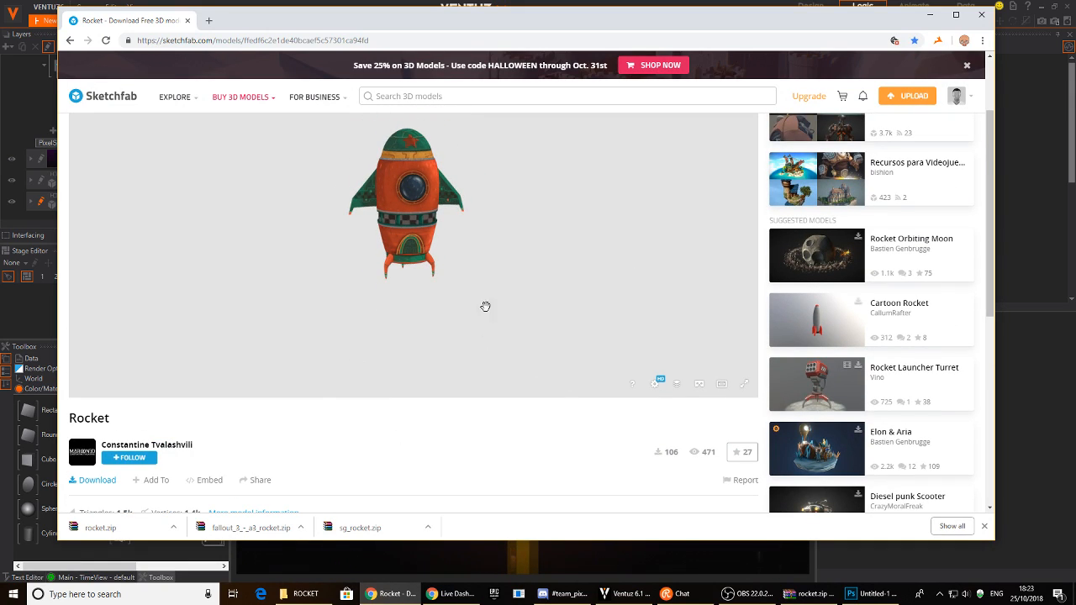
pyautogui.click(931, 14)
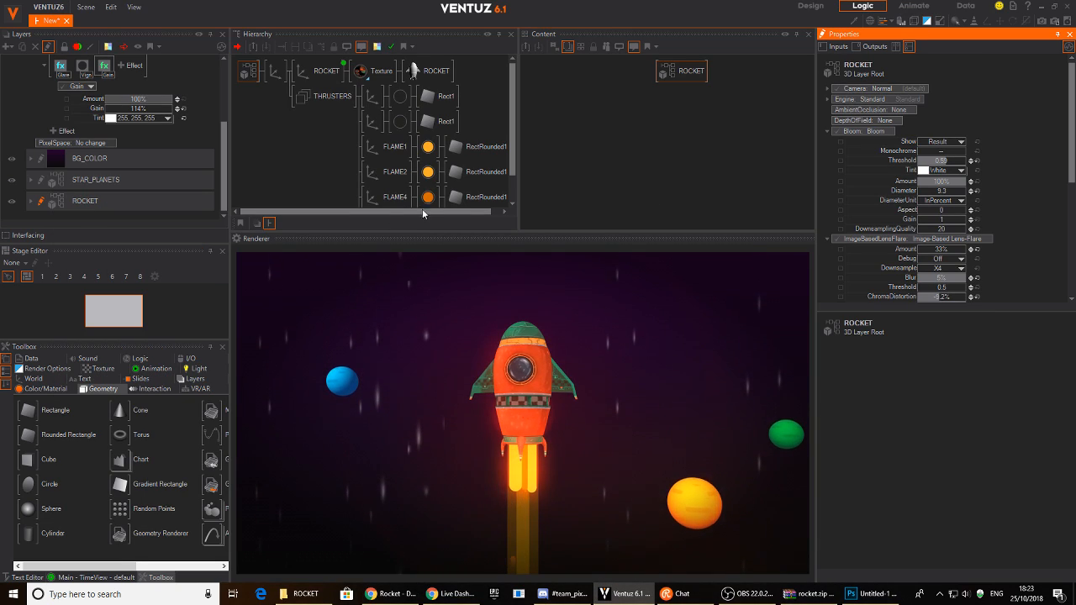
pyautogui.click(760, 601)
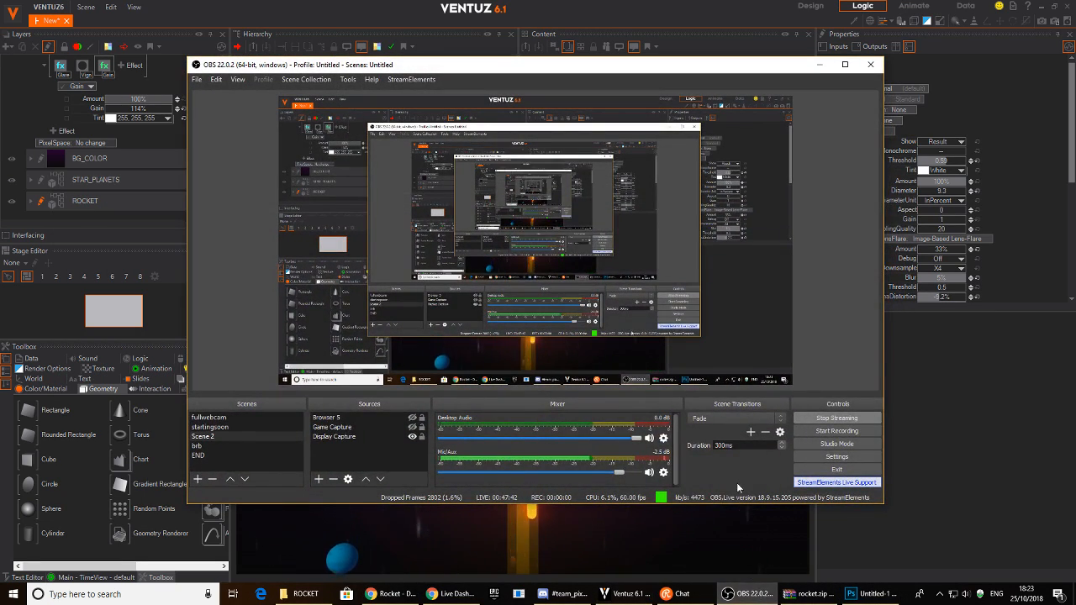